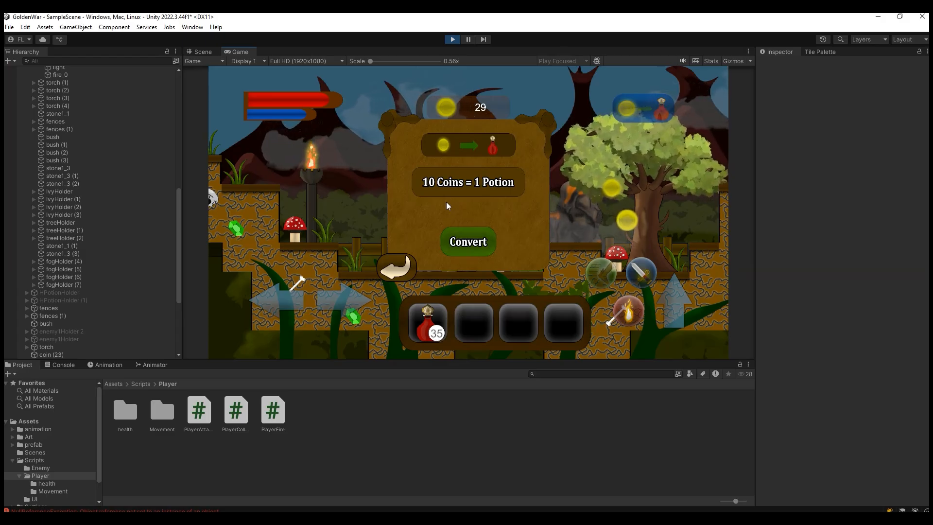
Step: Convert the collected coins into red potions in the running game
left_click(475, 242)
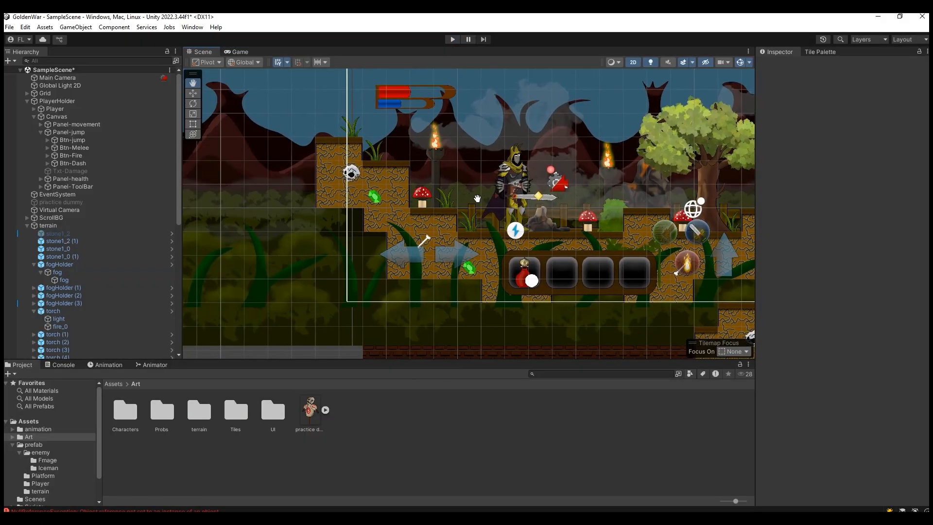
left_click_drag(461, 198, 354, 257)
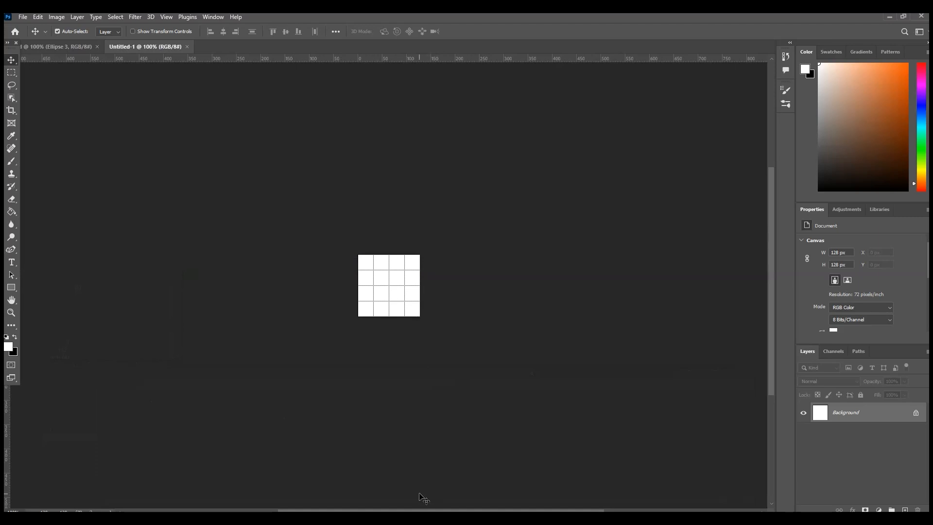
Step: Add a new empty layer to the 128 x 128 px document and hide the white background layer
left_click(10, 314)
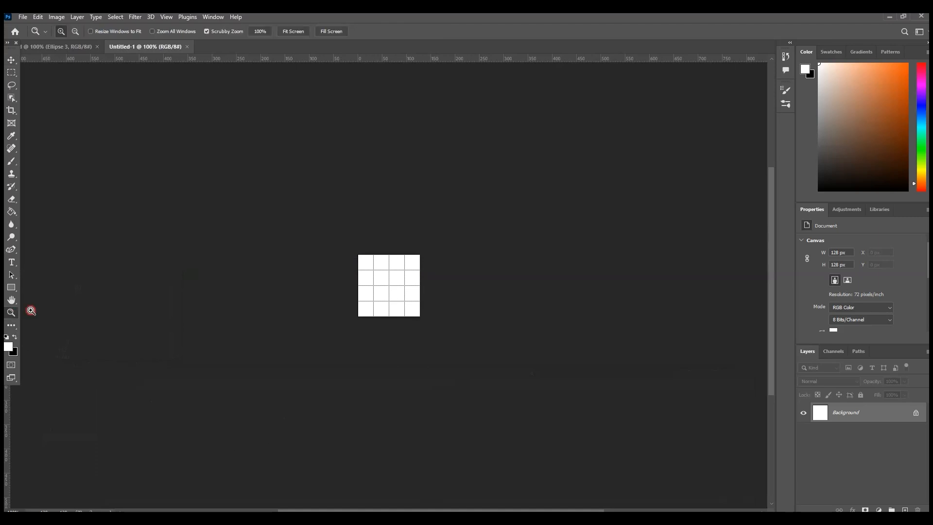
left_click(418, 265)
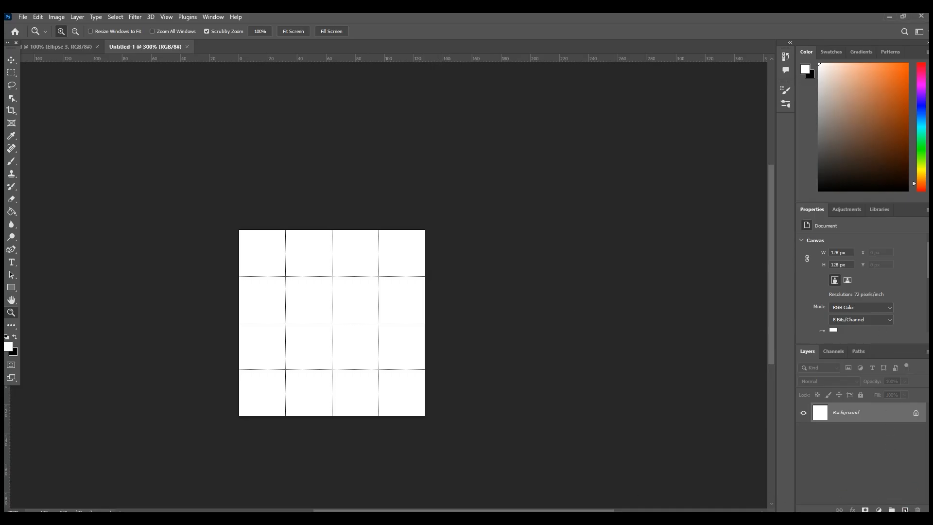
left_click(905, 509)
left_click(803, 432)
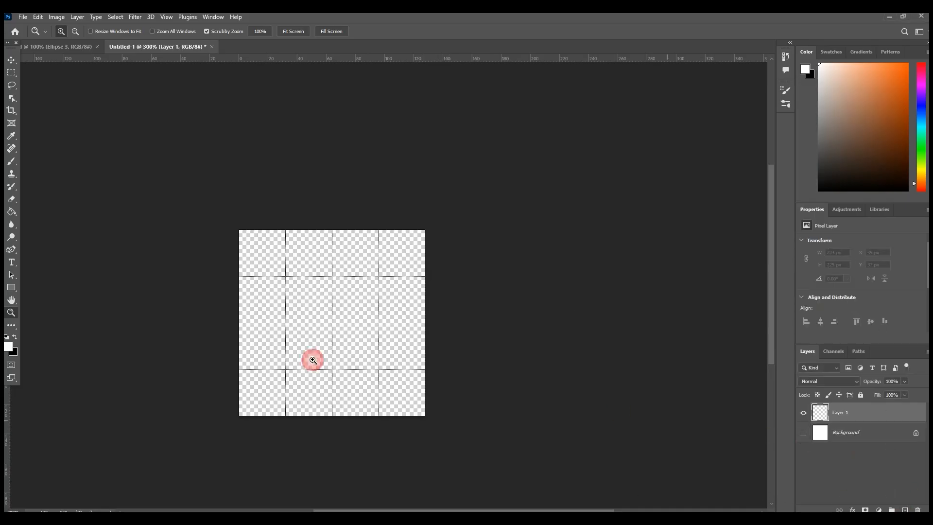
Step: Draw a circle about 113 x 113 px in the middle of the canvas with the Ellipse tool
left_click(10, 288)
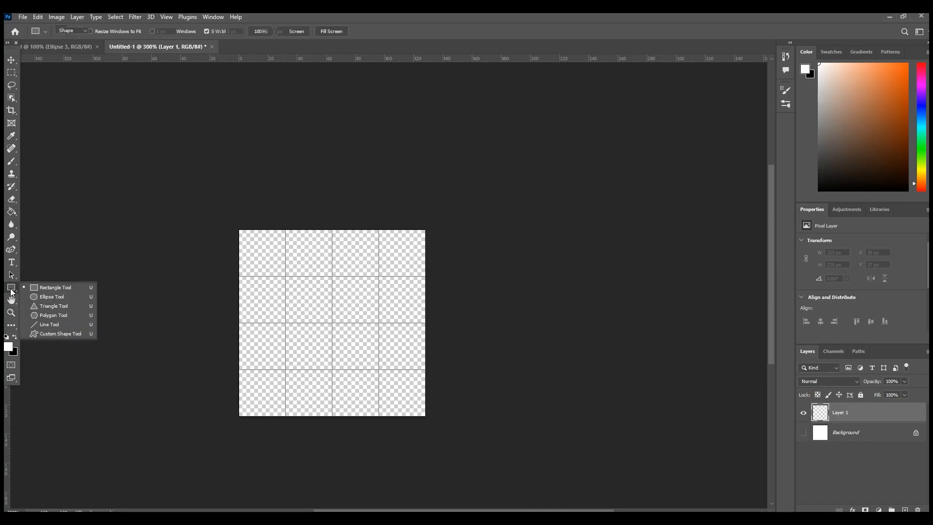
left_click(36, 291)
key("shift+u")
left_click_drag(250, 244, 419, 408)
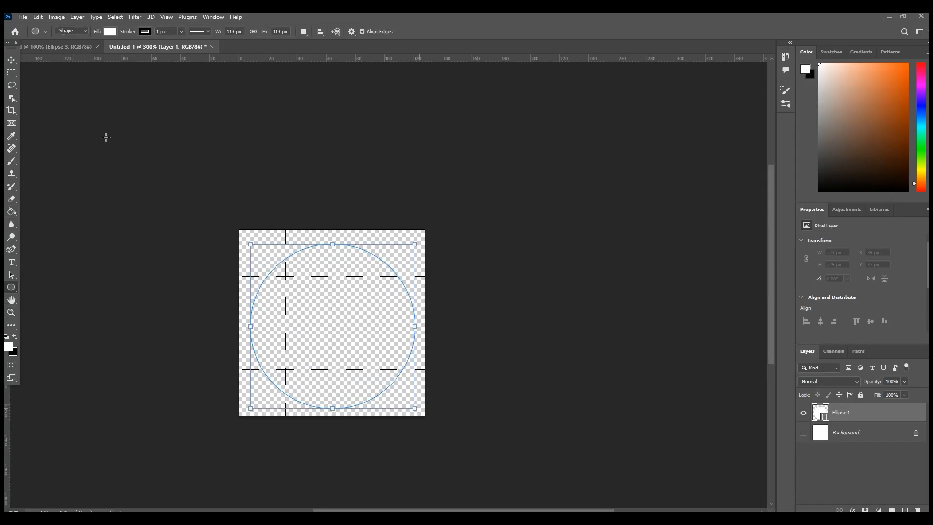
Step: Fill the circle with the dark yellow colour #b7b500
left_click(830, 314)
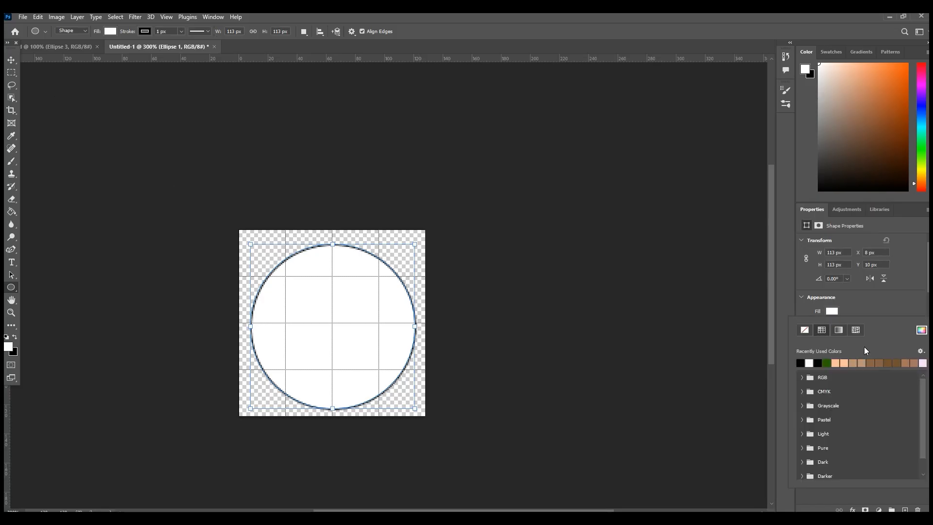
left_click(919, 333)
left_click(677, 448)
left_click(666, 386)
left_click_drag(686, 368, 686, 368)
left_click(679, 461)
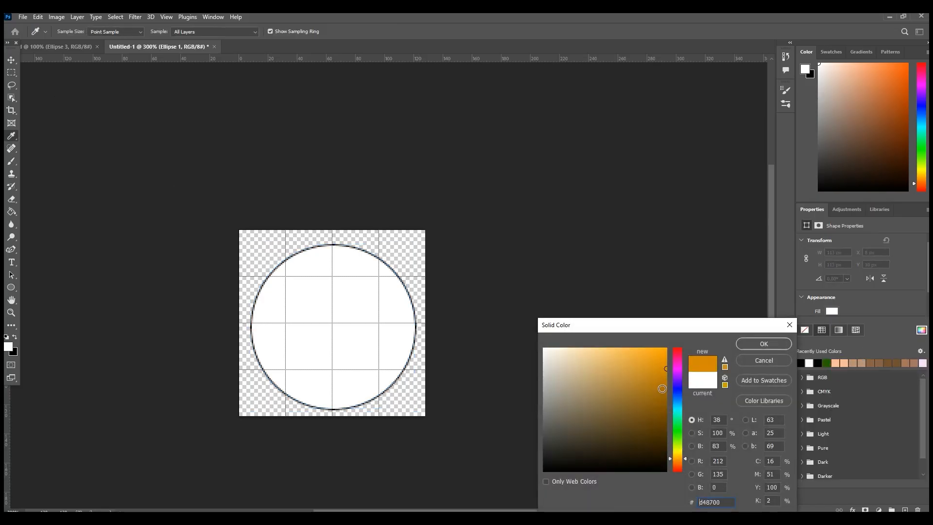
left_click(680, 450)
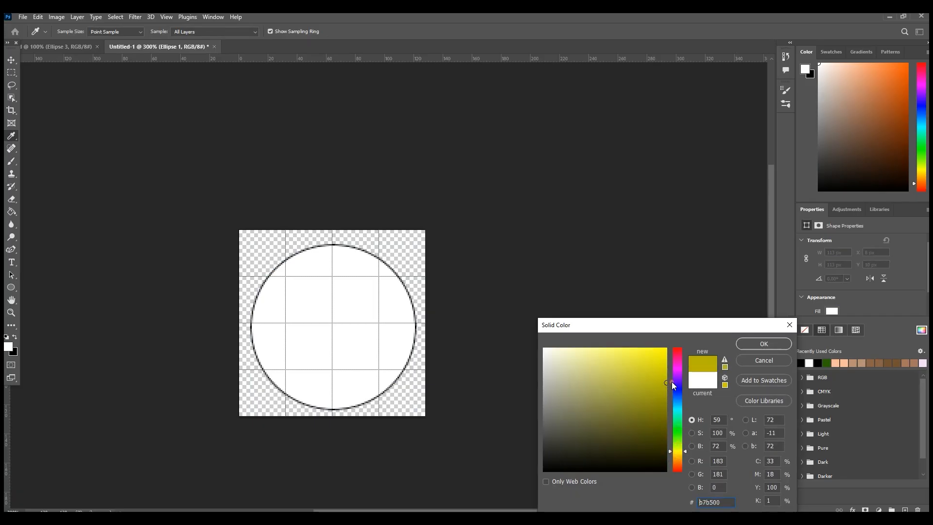
left_click(764, 343)
Step: Remove the black outline stroke from the circle
scroll(861, 297, "down", 2)
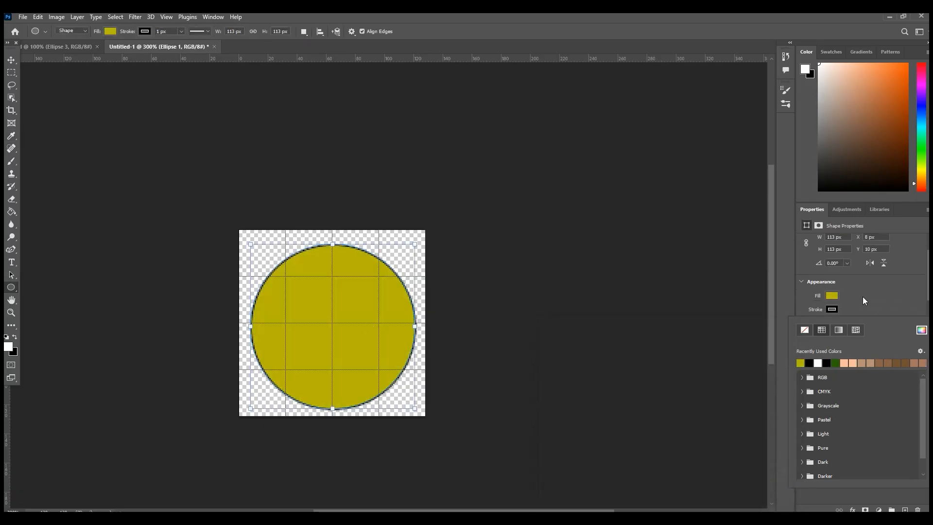
left_click(804, 313)
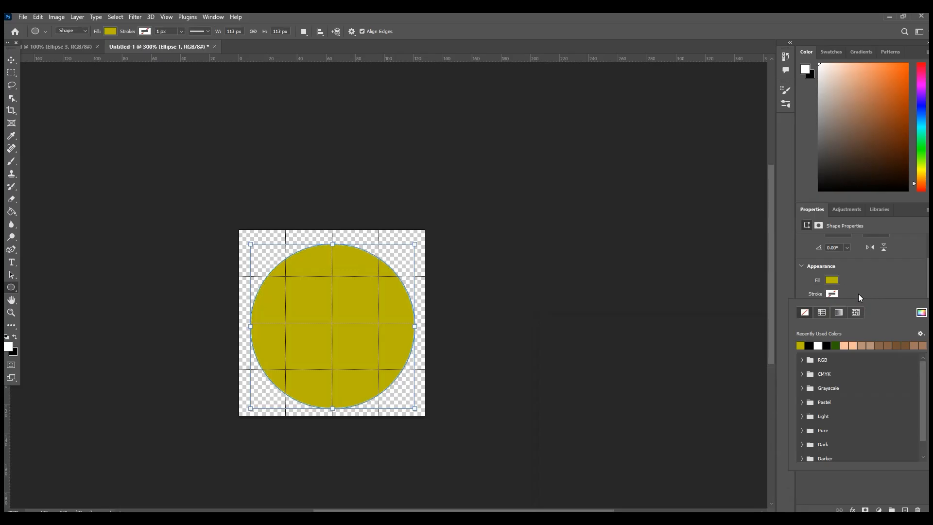
left_click(796, 299)
Step: Change the circle's fill to the brighter yellow #cbc900
left_click(832, 280)
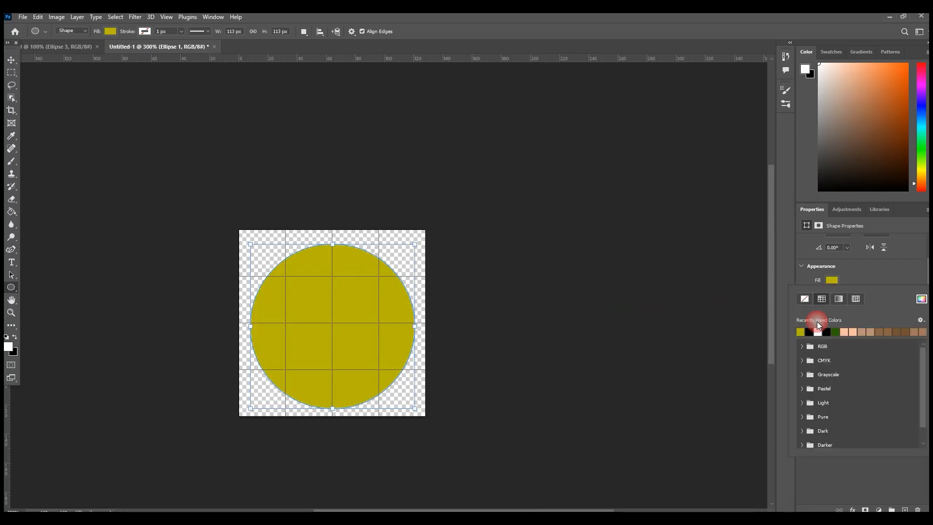
left_click(921, 298)
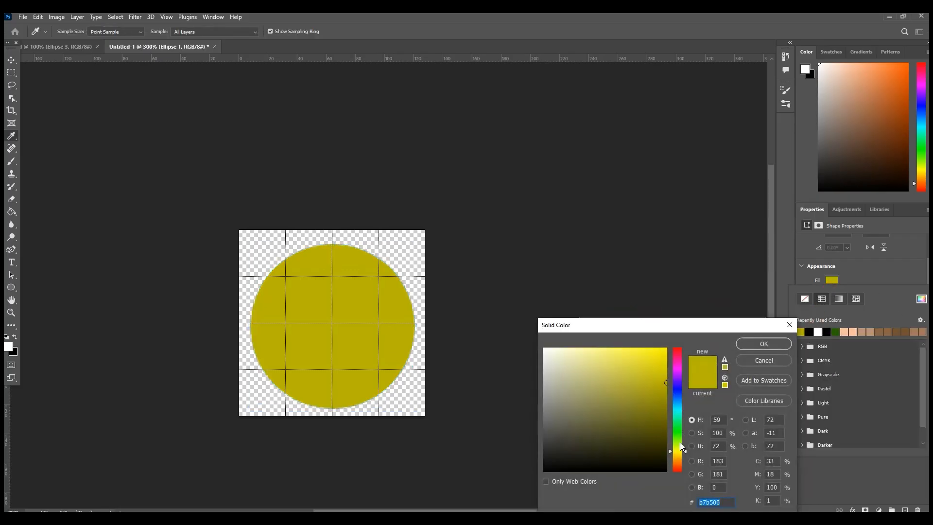
mouse_move(678, 452)
left_mouse_down()
mouse_move(678, 460)
mouse_move(676, 452)
left_mouse_up()
left_click_drag(651, 374, 676, 373)
left_click(676, 373)
left_click_drag(678, 460, 681, 453)
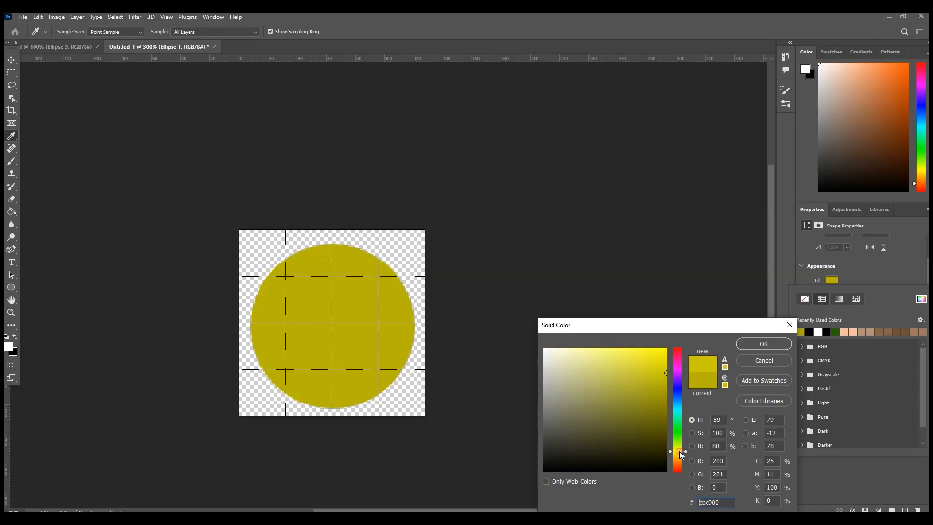
left_click(761, 344)
left_click(882, 277)
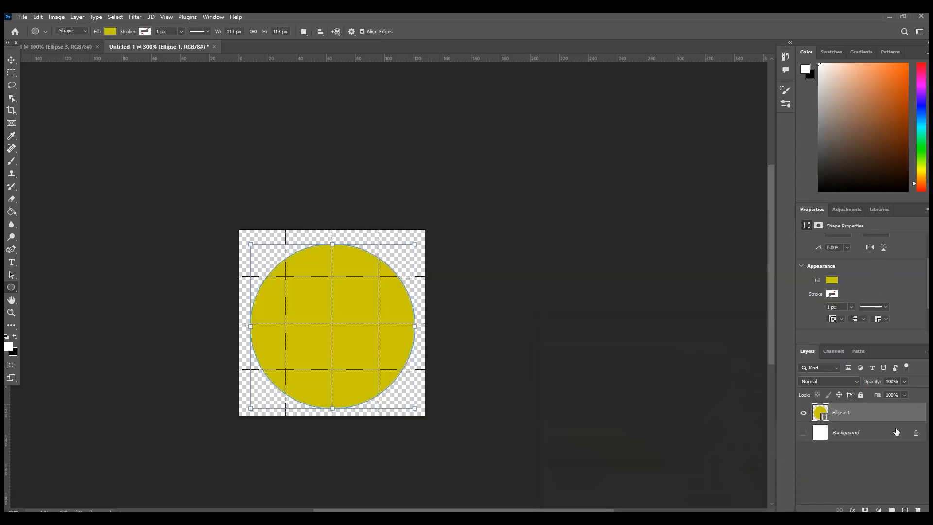
Step: Add an empty layer above the circle and duplicate the yellow circle's layer
left_click(905, 509)
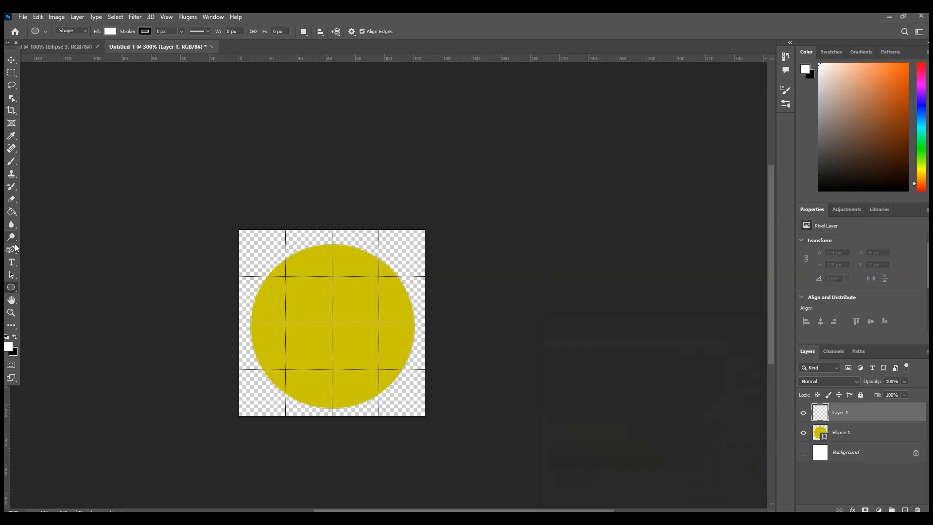
left_click(871, 440)
right_click(862, 440)
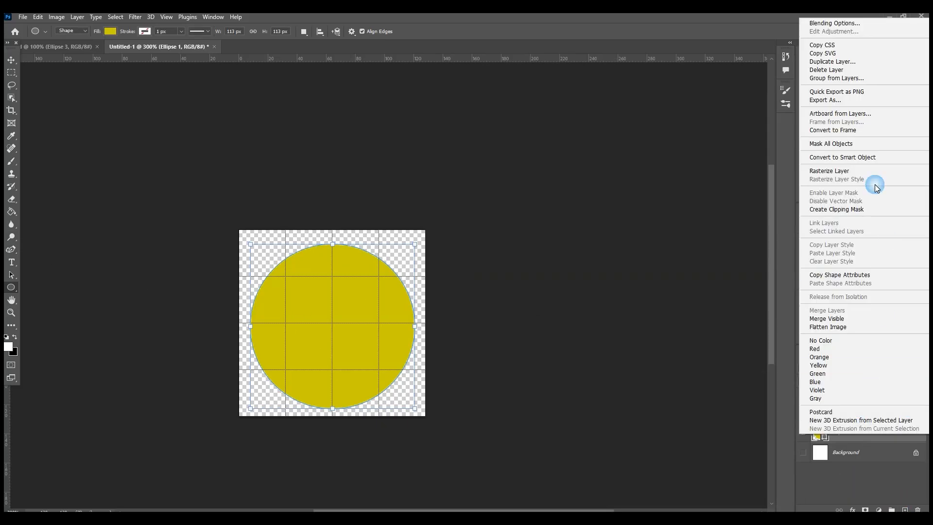
left_click(894, 62)
left_click(545, 154)
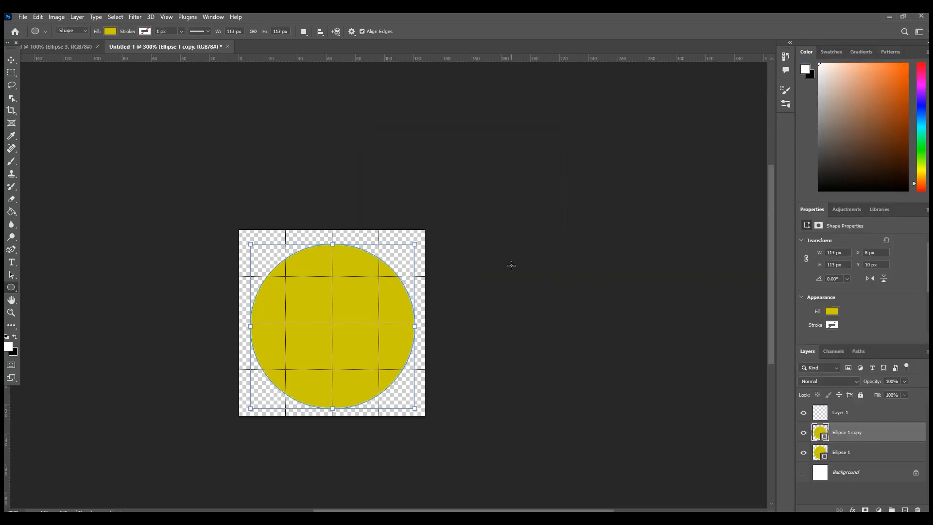
Step: Scale the duplicated circle down to 84 x 84 px and position it inside the larger circle at X 24 px, Y 24 px
key("ctrl+t")
left_click_drag(415, 408, 375, 367)
left_click_drag(329, 317, 346, 338)
left_click(47, 80)
left_click(11, 60)
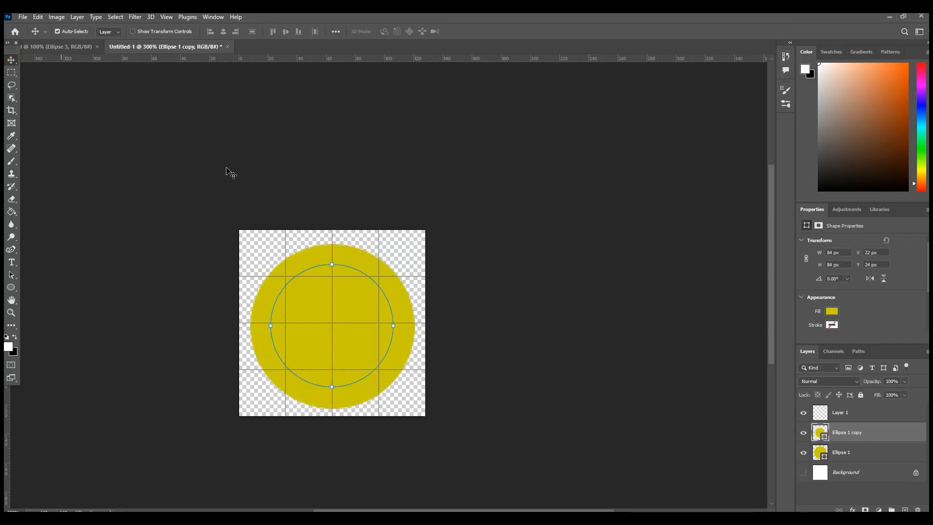
key("Right")
key("Right")
Step: Fill the inner circle with the recently used dark yellow #b7b500 and nudge it 2 px left to centre it
left_click(831, 312)
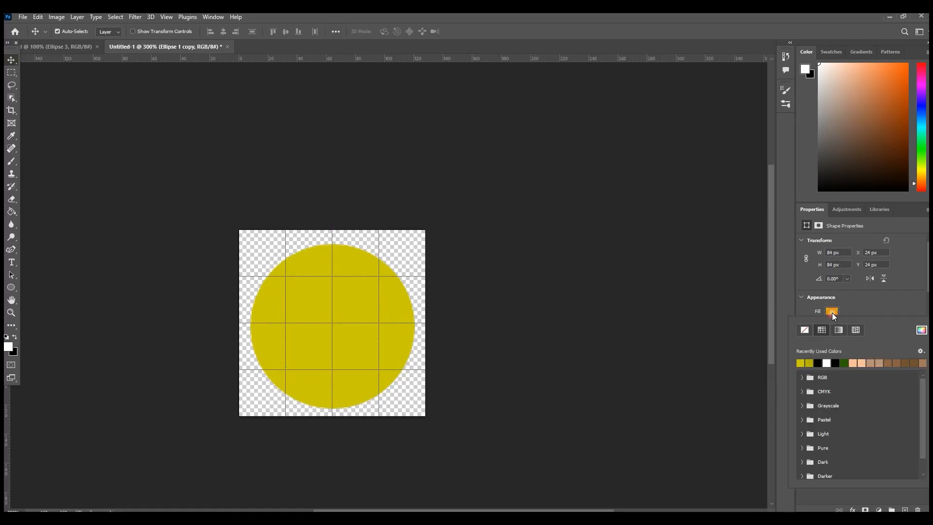
left_click(808, 363)
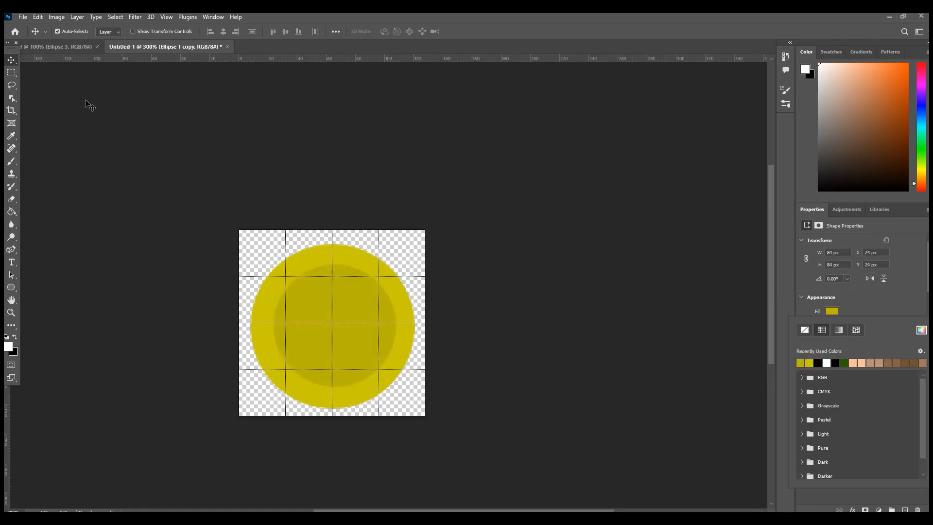
left_click(18, 61)
key("Left")
key("Left")
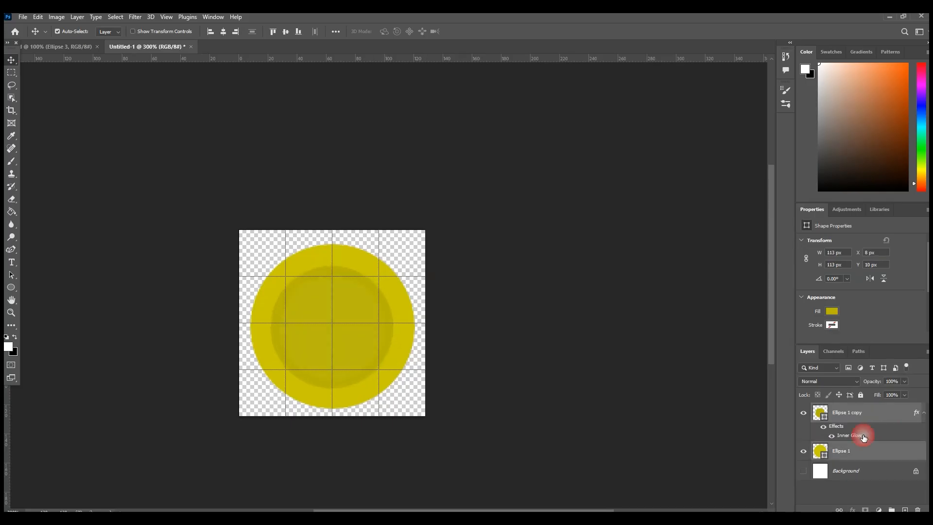
Step: Try to merge the inner and outer circle layers into one shape
right_click(847, 412)
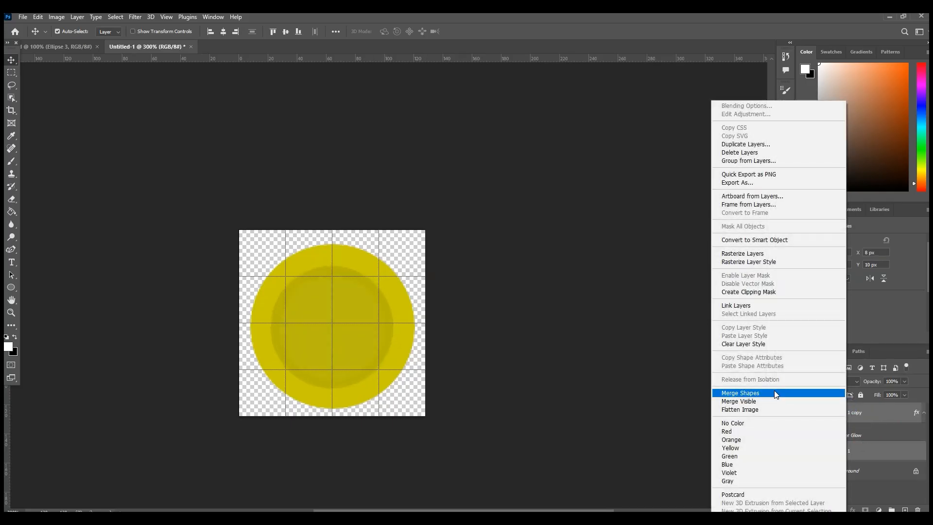
left_click(789, 391)
key("ctrl+z")
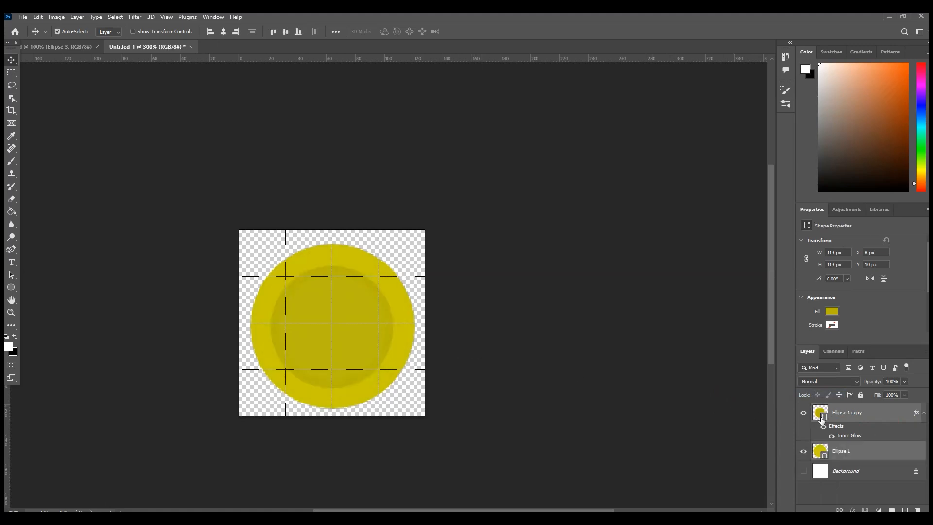
Step: Rasterize the inner circle's layer and merge it with the outer circle's layer
left_click(843, 417)
right_click(843, 417)
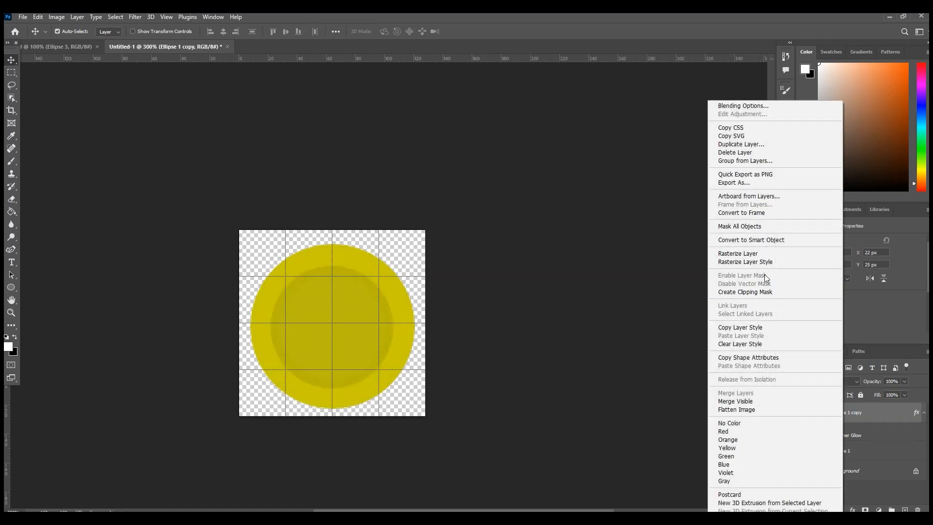
left_click(748, 253)
left_click(846, 450, "shift")
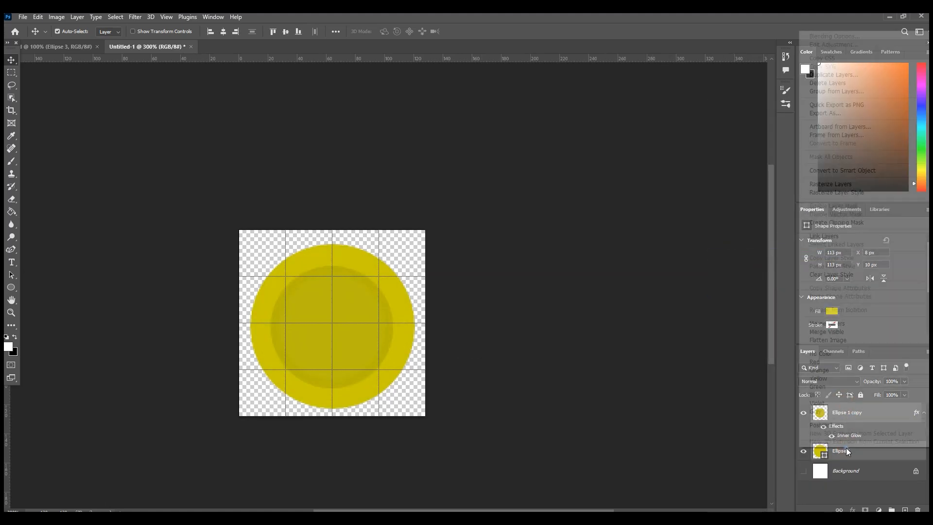
right_click(846, 448)
left_click(846, 321)
Step: Apply a Satin effect to the merged coin layer with 21% opacity, 90° angle, 30 px distance and 24 px size
right_click(835, 417)
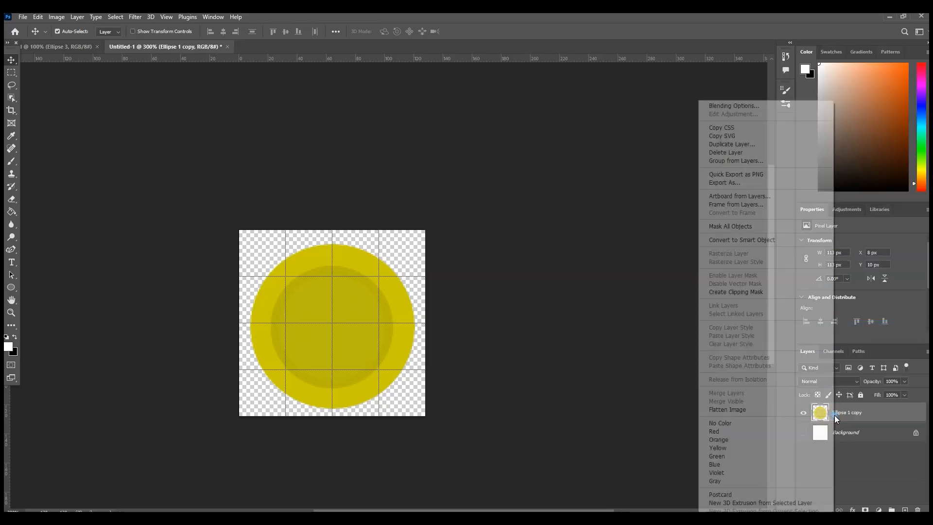
left_click(732, 105)
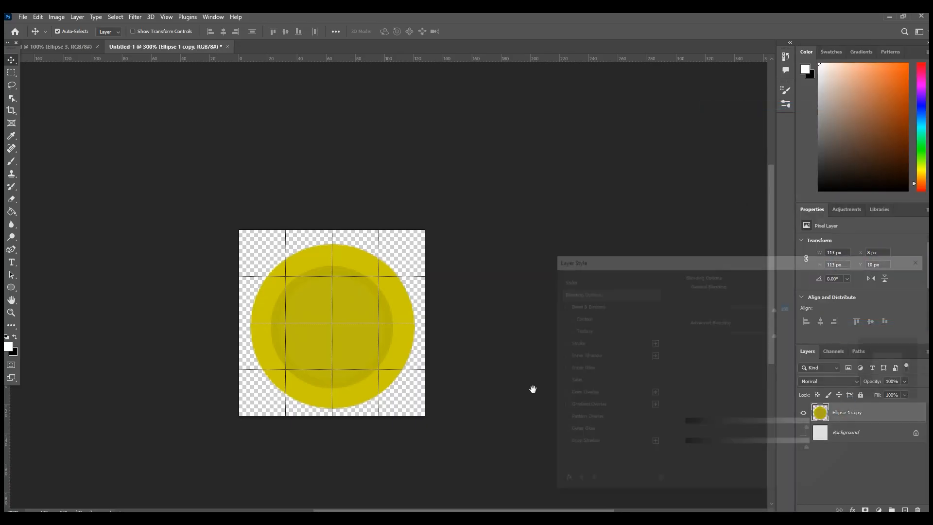
left_click(571, 384)
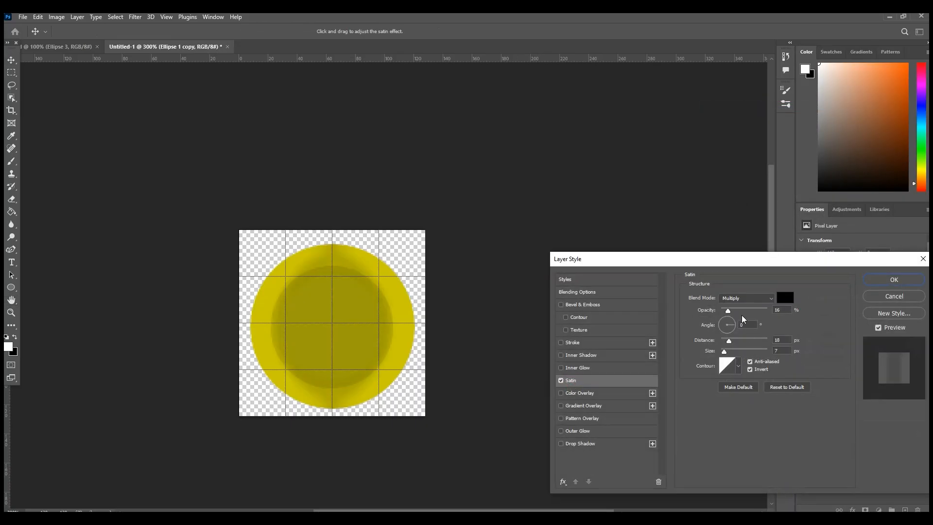
mouse_move(737, 328)
left_mouse_down()
mouse_move(726, 346)
mouse_move(734, 355)
mouse_move(726, 342)
mouse_move(737, 344)
left_mouse_up()
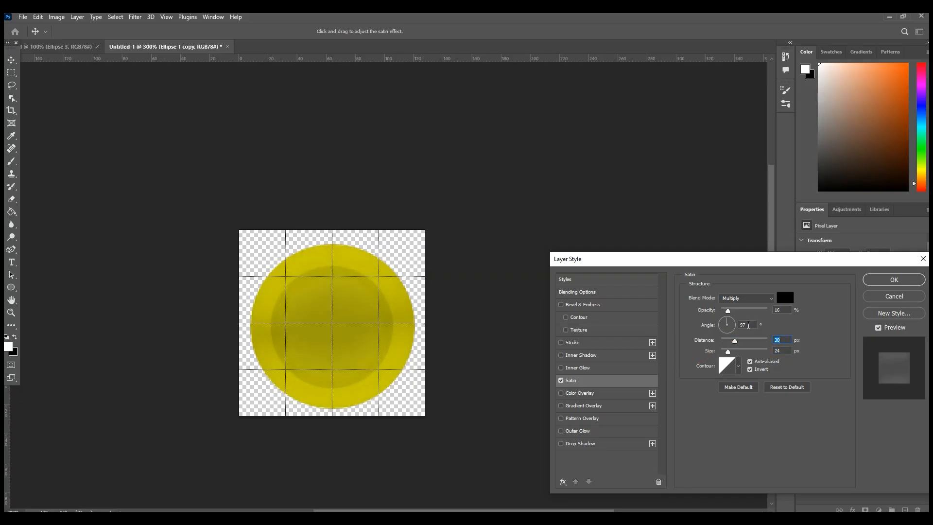
type("90")
left_click(561, 305)
left_click(562, 305)
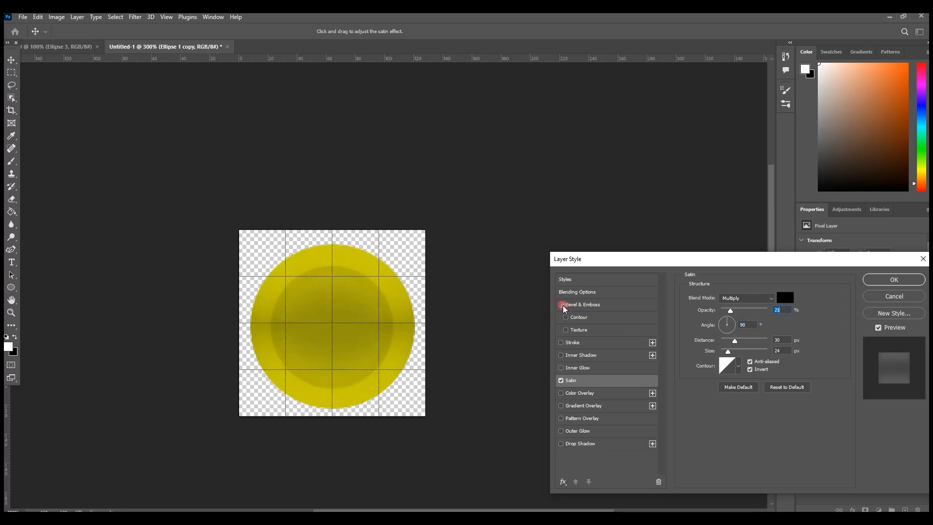
left_click(894, 281)
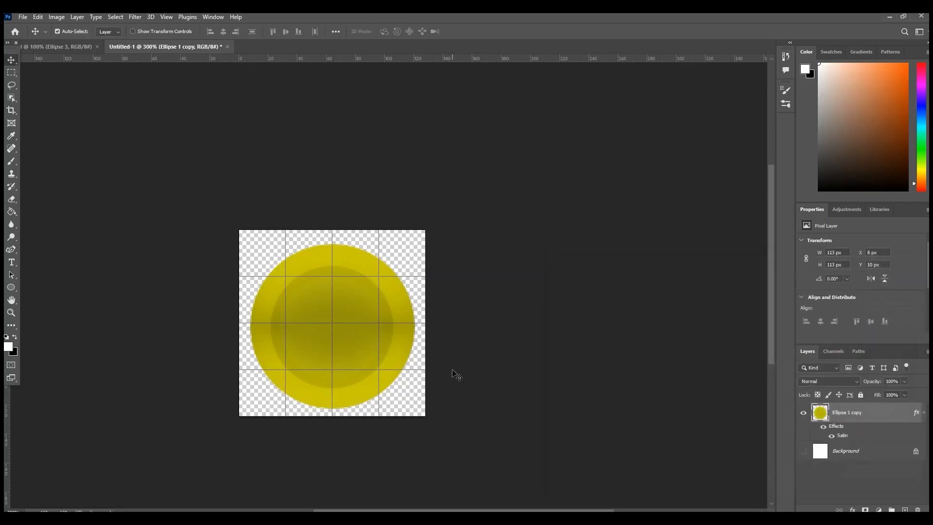
Step: Scale the coin down and centre it on the canvas at X 15 px, Y 15 px
key("ctrl+t")
left_click_drag(414, 408, 389, 389)
left_click_drag(364, 337, 373, 344)
left_click(8, 63)
right_click(856, 413)
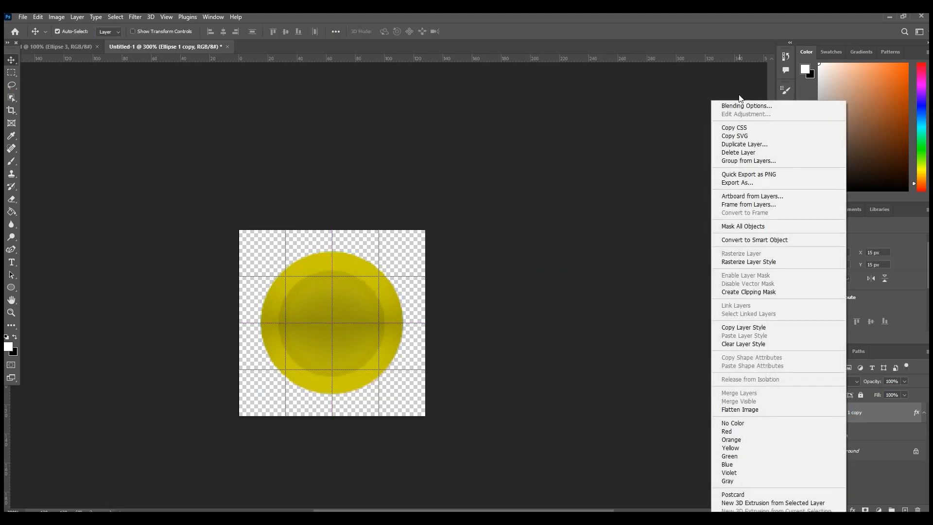
left_click(733, 107)
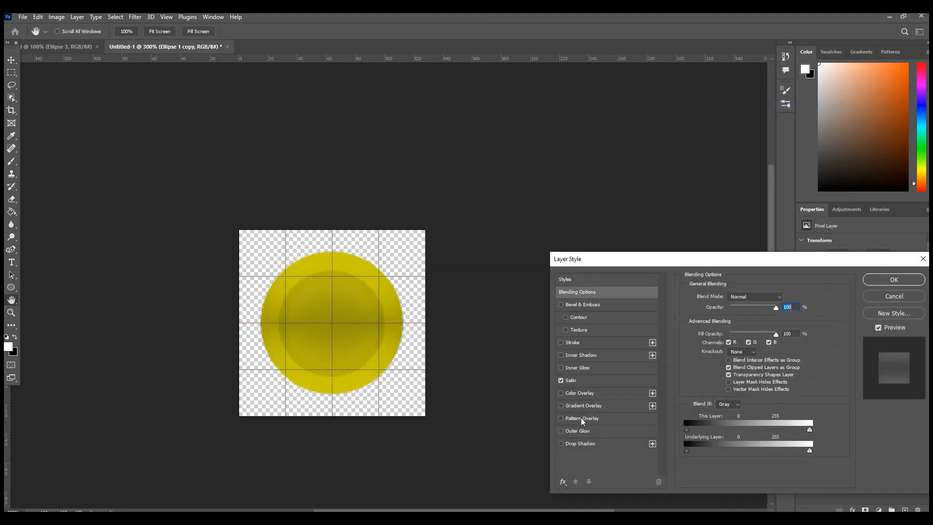
left_click(585, 431)
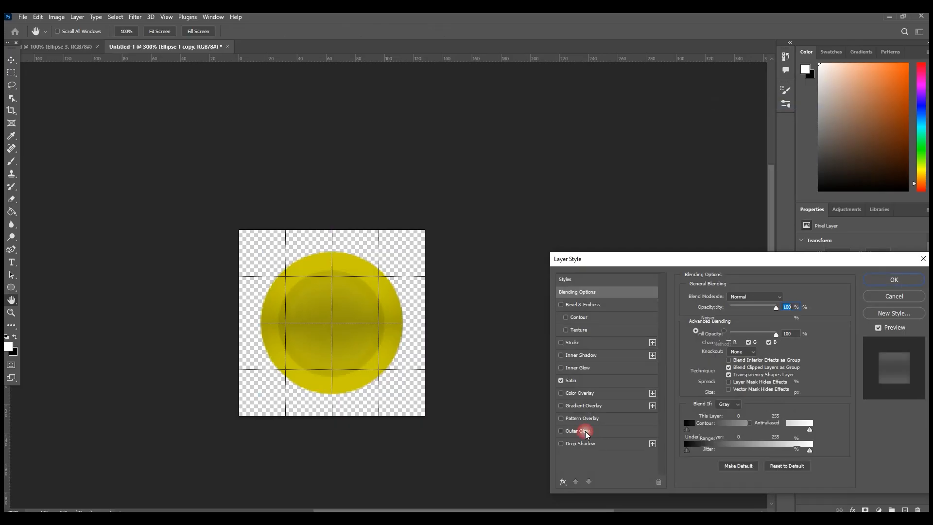
left_click(923, 258)
Step: Unlock the Background layer into a normal layer and make it visible
left_click(906, 458)
left_click(913, 452)
left_click(803, 451)
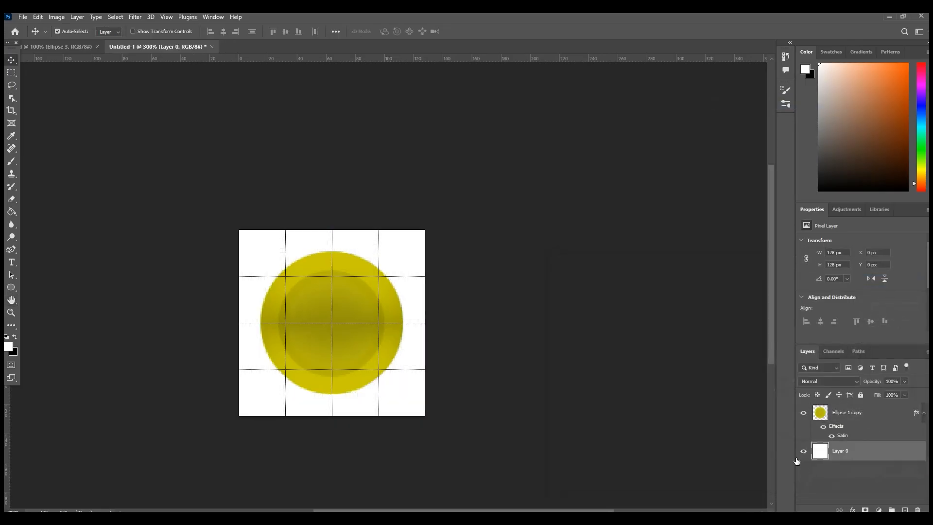
Step: Set the foreground colour to 000000 and fill the background layer with it using the Paint Bucket
left_click(8, 348)
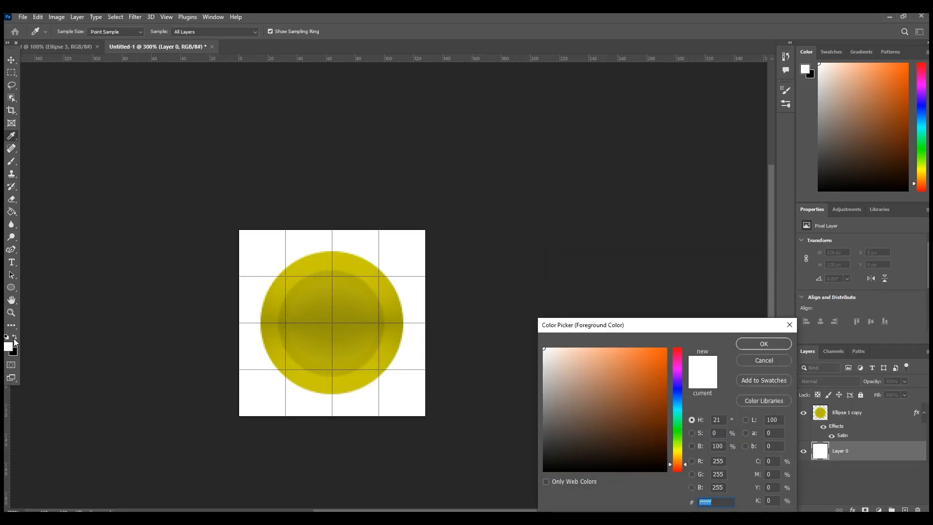
type("000000")
left_click(764, 344)
key("g")
left_click(291, 249)
Step: Add an Outer Glow to the coin layer in the coin's sampled yellow, with 48% opacity, 8% spread and 18 px size
left_click(853, 412)
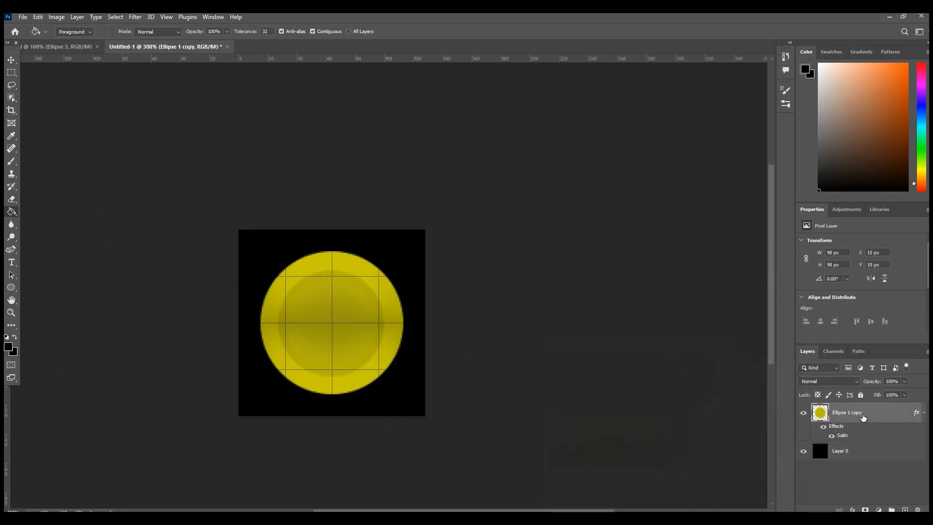
right_click(853, 412)
left_click(774, 106)
left_click(573, 431)
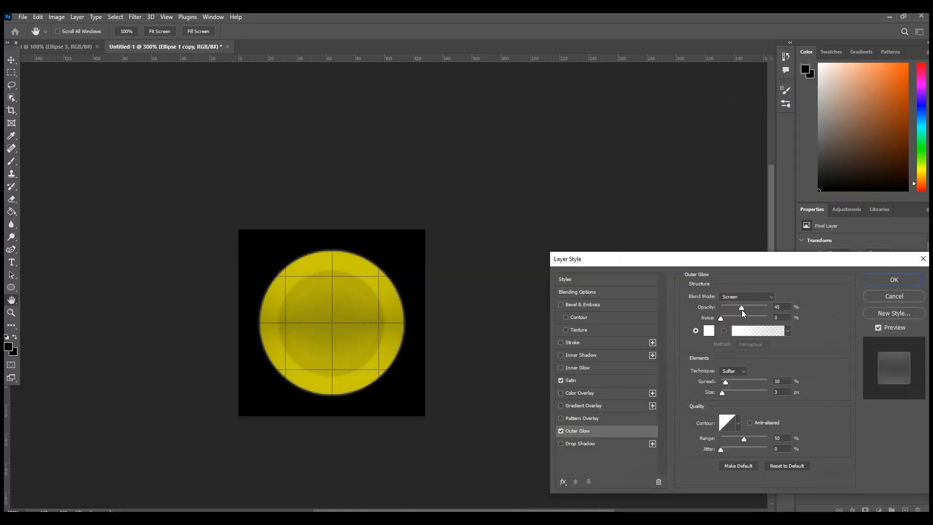
left_click(708, 330)
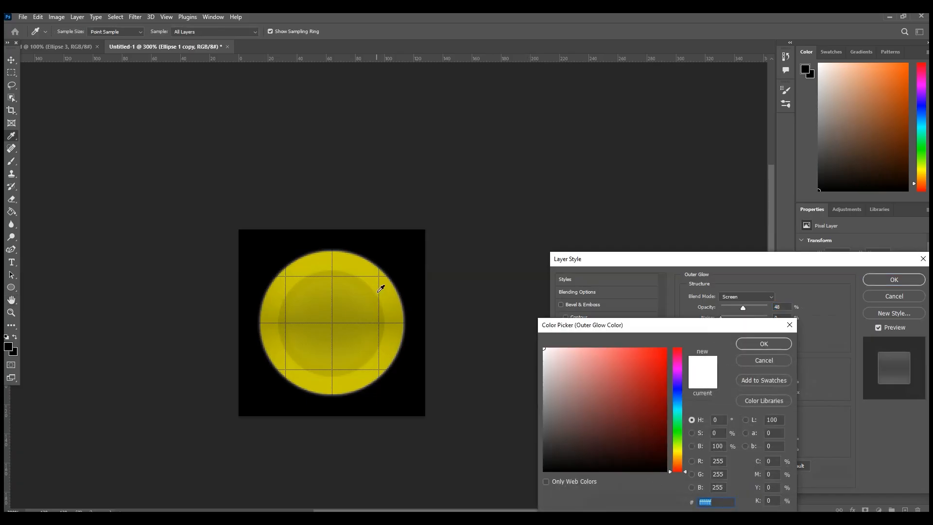
left_click(381, 285)
left_click(764, 343)
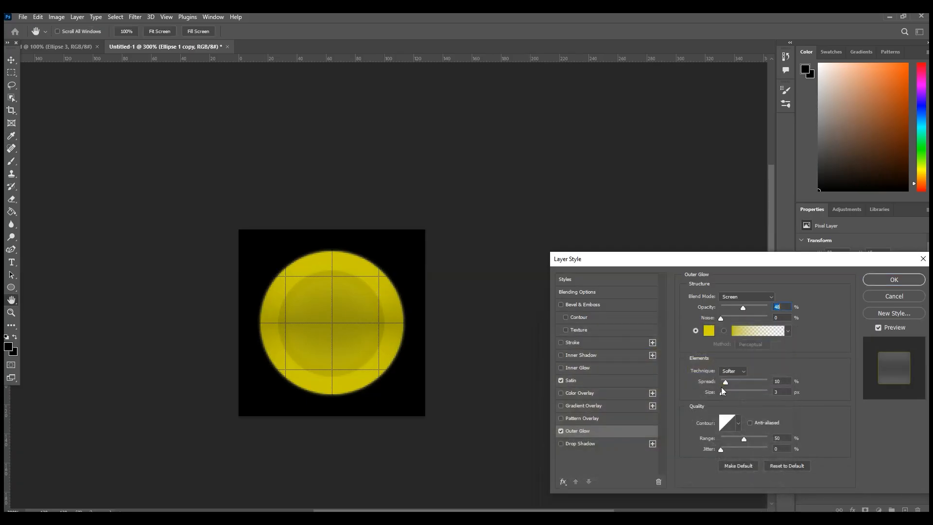
left_click_drag(729, 384, 730, 384)
left_click_drag(723, 393, 726, 386)
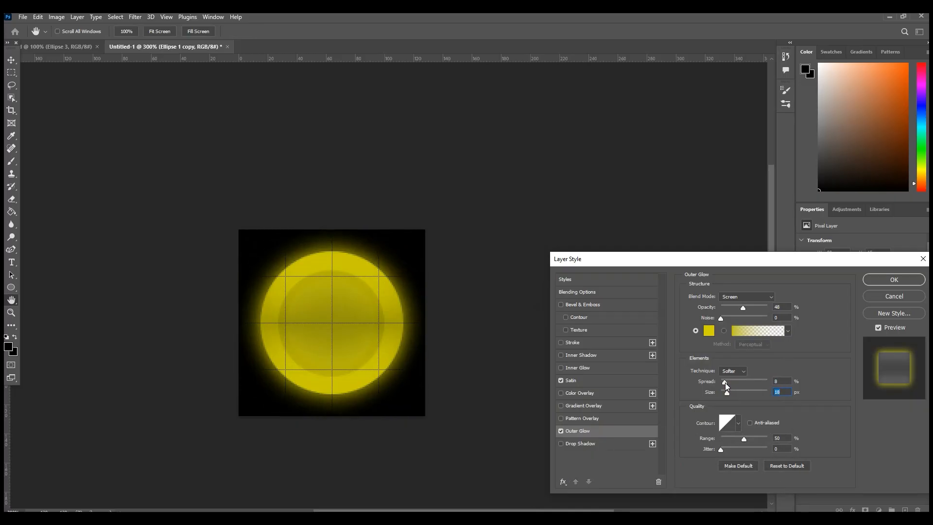
left_click(894, 282)
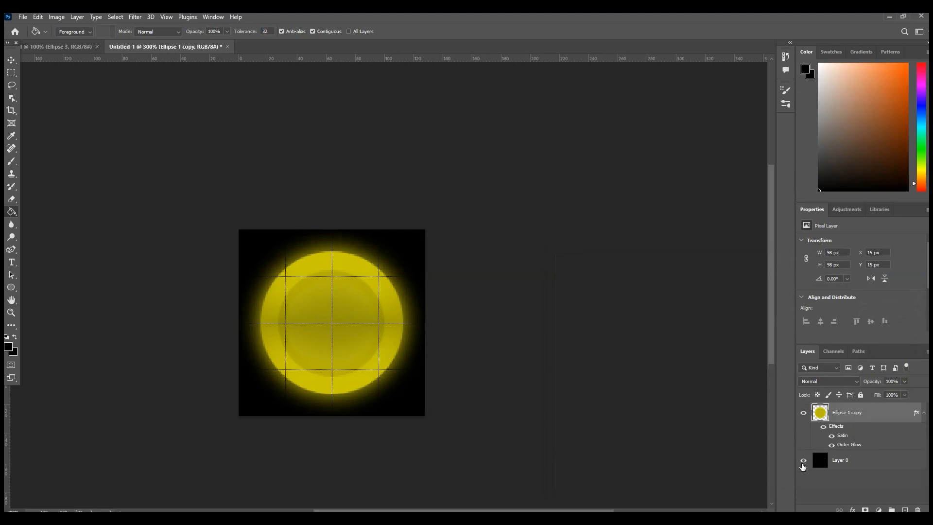
Step: Hide the black background layer and quick-export the coin layer as coin.png
left_click(803, 460)
right_click(864, 414)
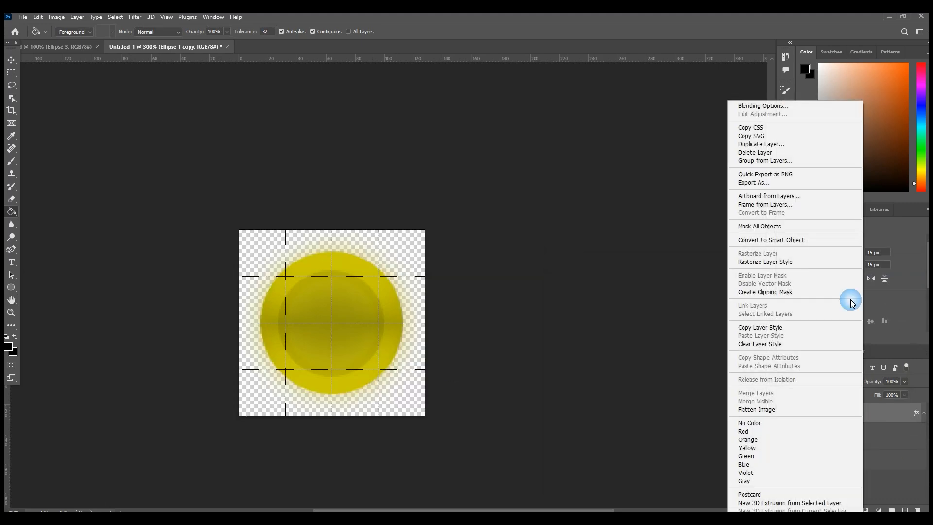
left_click(848, 174)
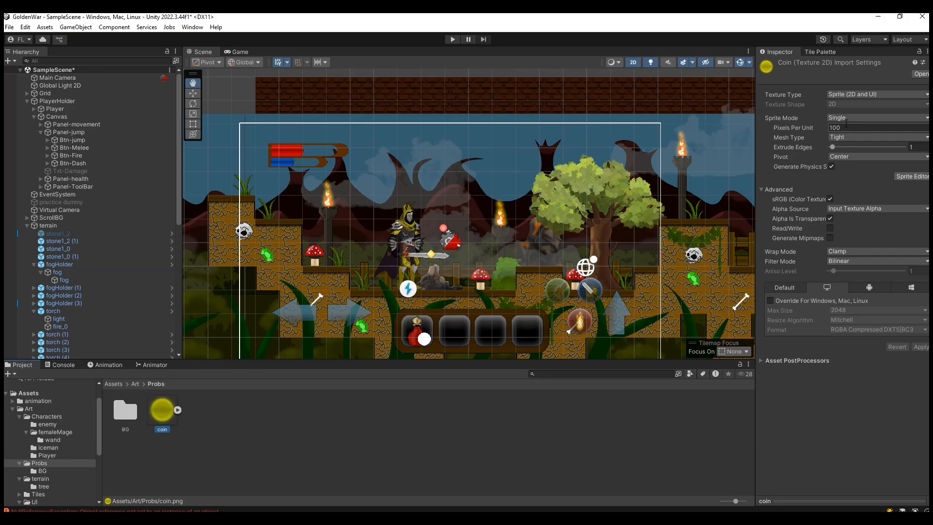
Step: In Unity, set the coin texture to 128 pixels per unit with the Point (no filter) filter mode and apply the import settings
left_click(806, 128)
type("128")
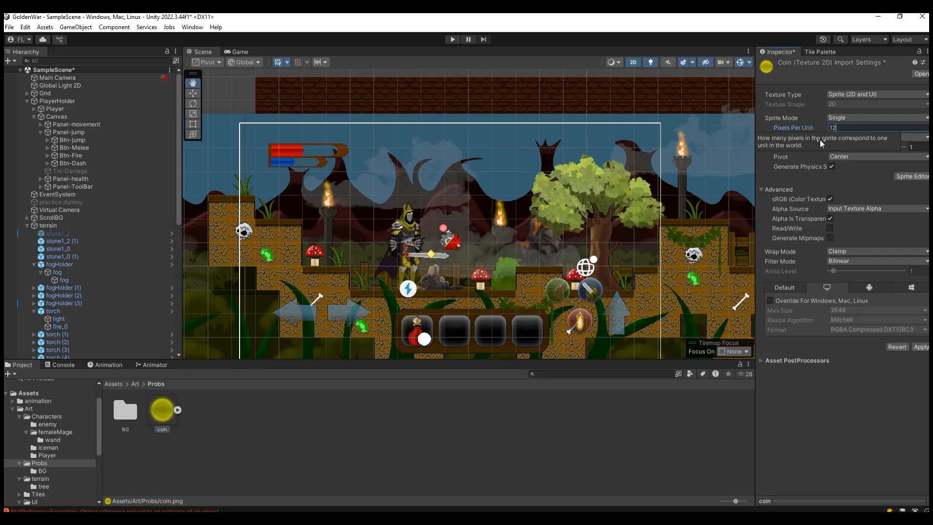
left_click(849, 262)
left_click(847, 271)
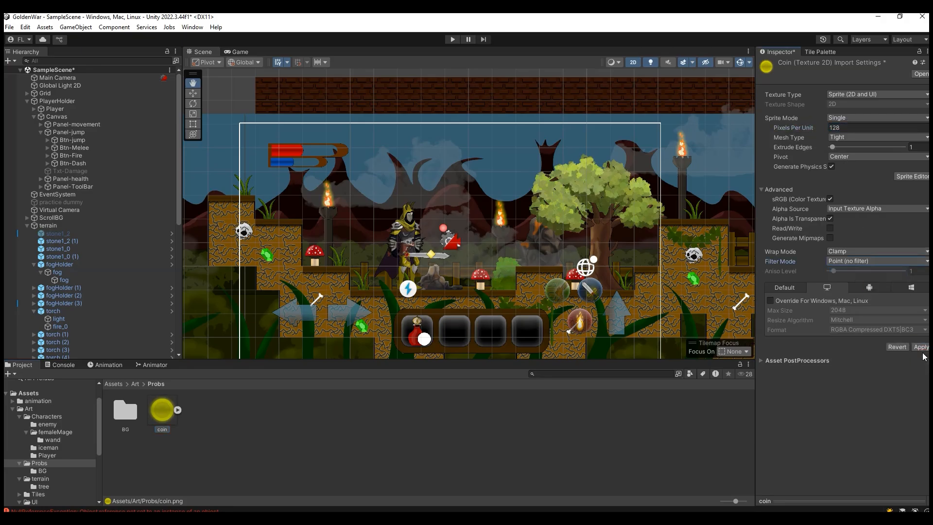
left_click(920, 347)
Step: Collapse the PlayerHolder, terrain and torch objects and add the coin sprite to SampleScene's hierarchy
scroll(73, 284, "down", 3)
scroll(68, 243, "up", 3)
left_click(26, 101)
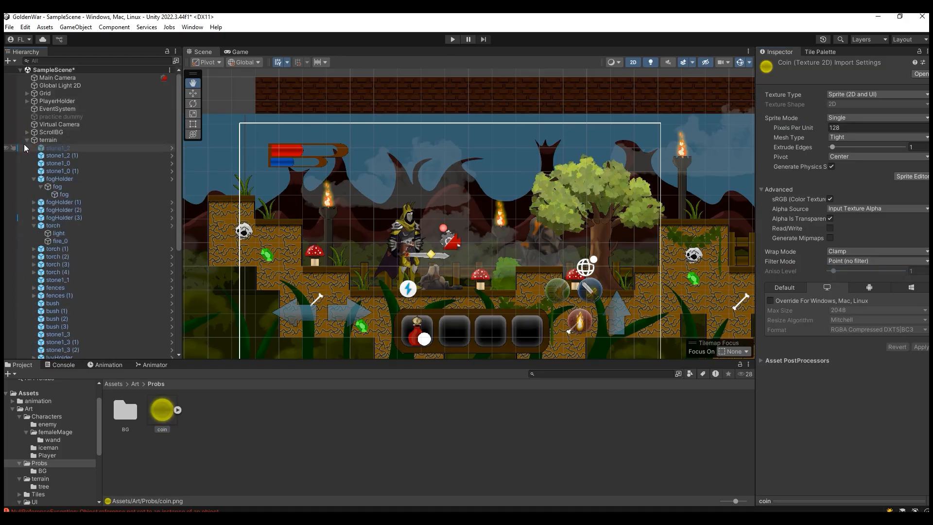
left_click(26, 139)
left_click(26, 202)
left_click_drag(156, 411, 127, 279)
Step: Move the coin in front of the knight to about X -4.53, Y 0.76, checking its placement in the Game view
left_click(193, 93)
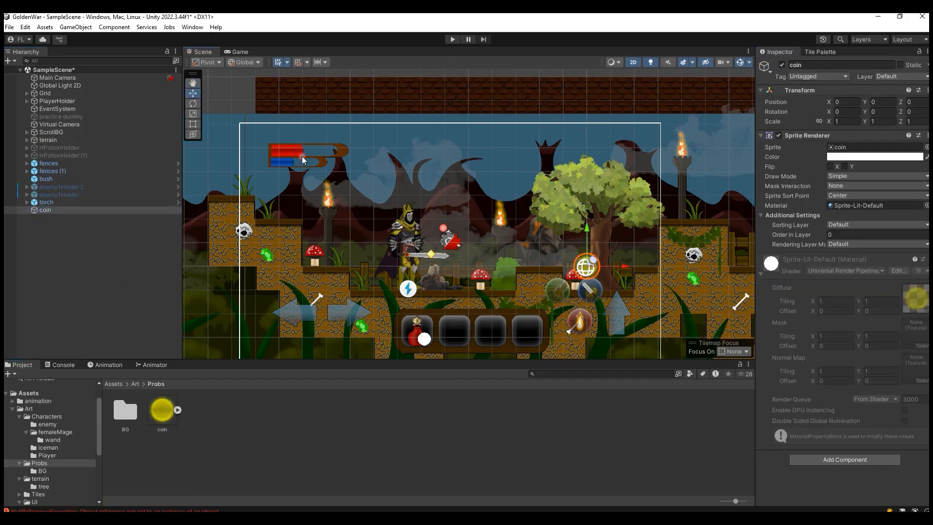
left_click_drag(624, 266, 468, 203)
left_click(217, 51)
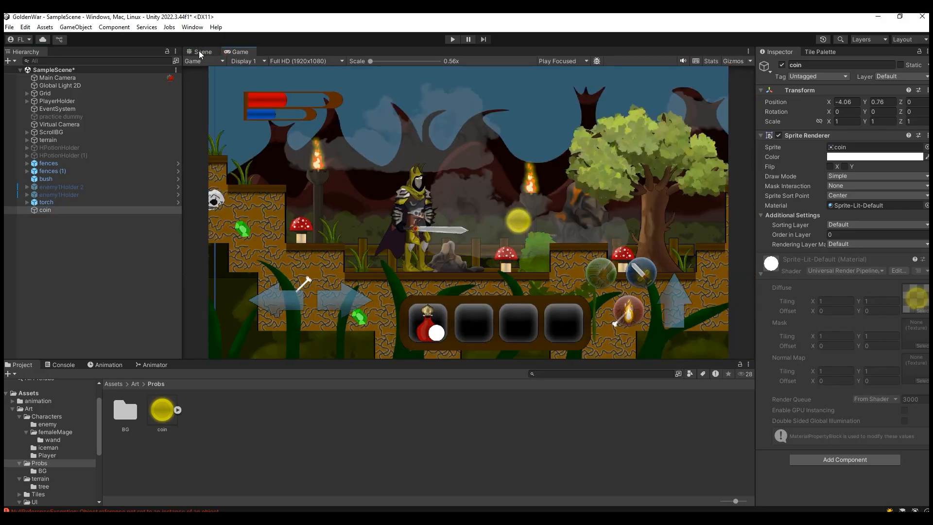
left_click(200, 51)
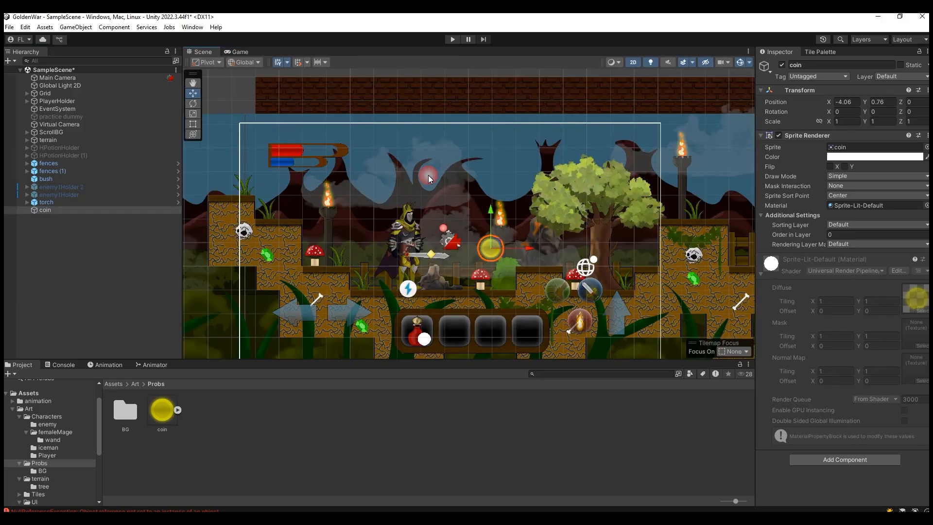
left_click_drag(522, 241, 510, 247)
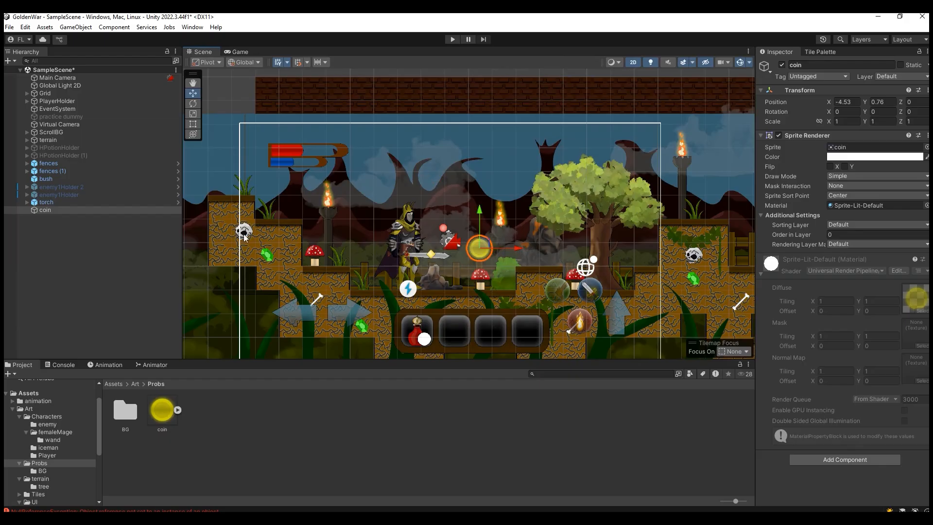
left_click(239, 51)
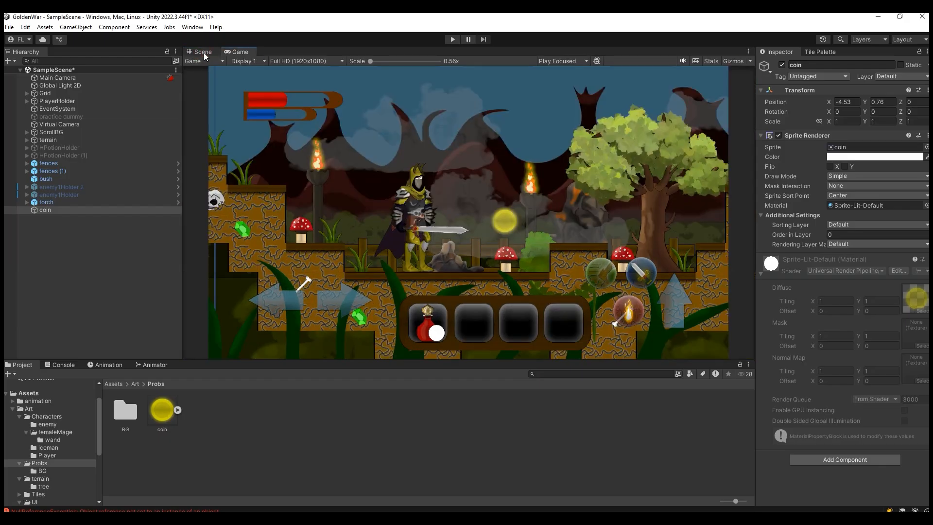
left_click(203, 53)
Step: Scale the coin down uniformly to about 0.74 and check its size in the Game view
double_click(93, 209)
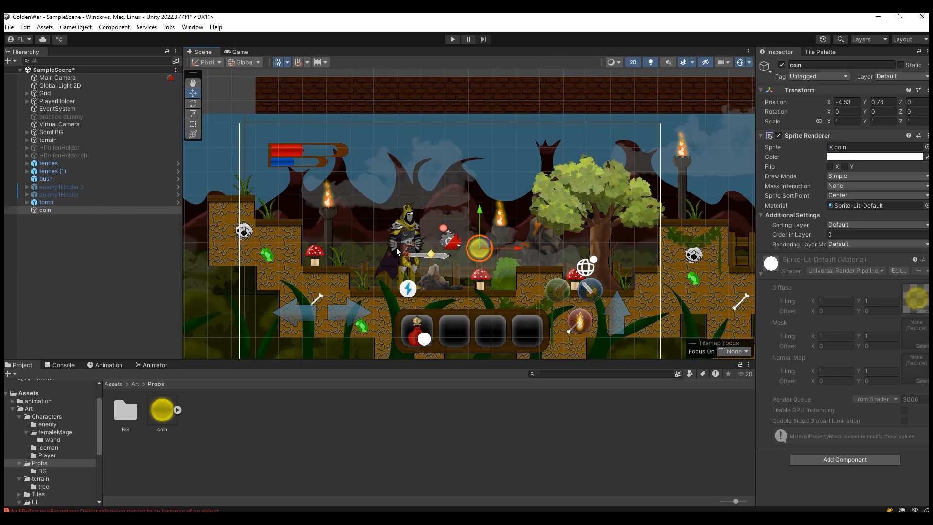
left_click_drag(507, 250, 492, 252)
left_click(239, 51)
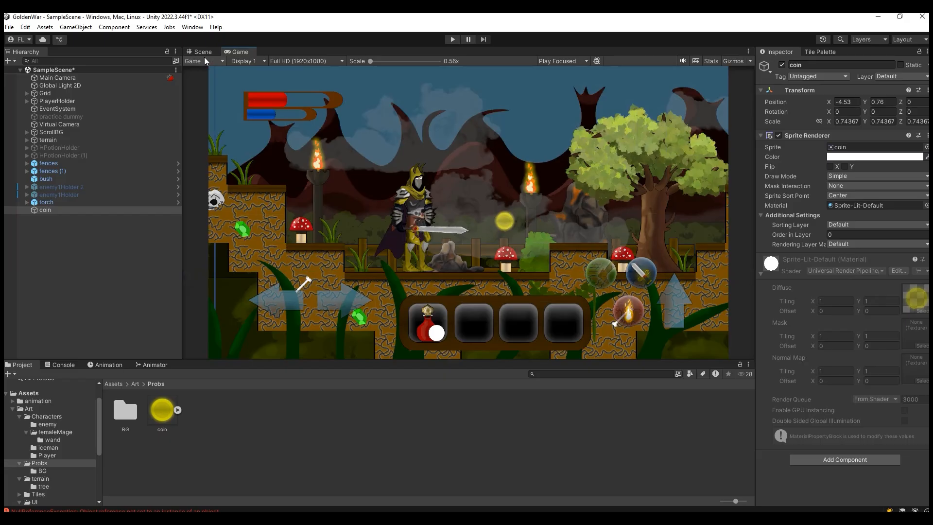
left_click(204, 61)
left_click(191, 50)
left_click(191, 50)
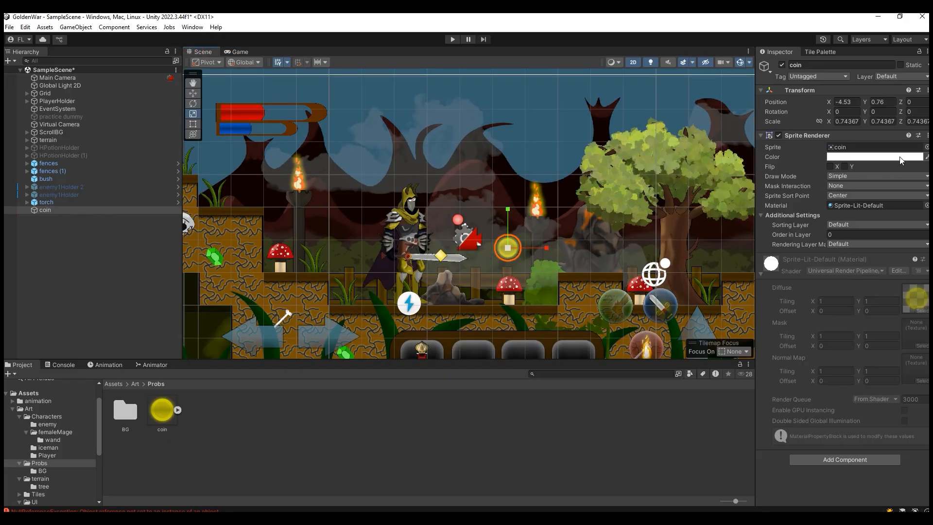
Step: Add a Circle Collider 2D to the coin and enable Is Trigger
left_click(761, 135)
left_click(826, 182)
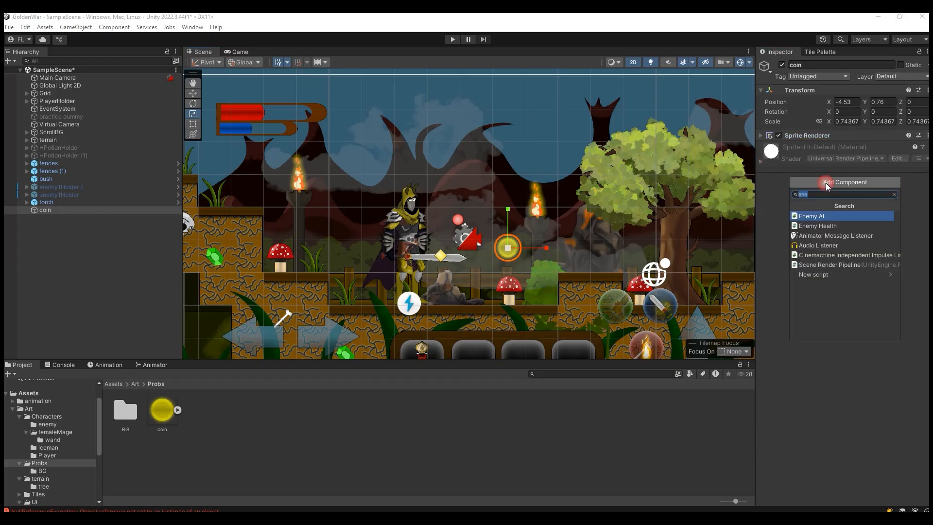
type("cic")
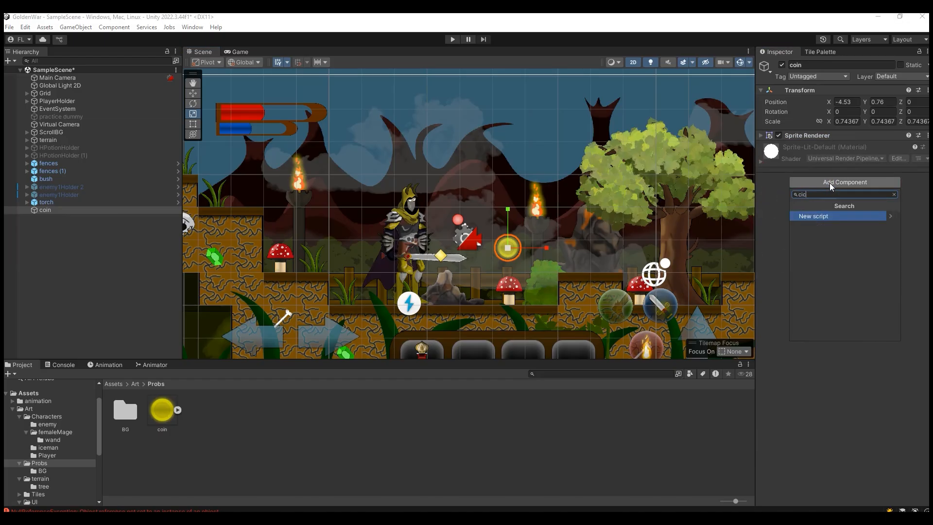
key("BackSpace")
key("BackSpace")
type("ir")
left_click(844, 215)
scroll(534, 261, "up", 6)
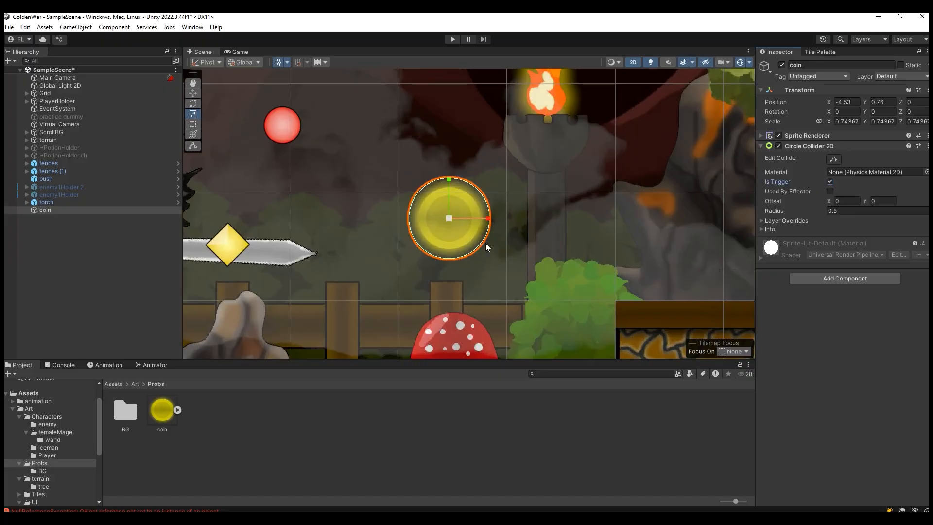
Step: Create a new tag named Coin in the project's tag list
left_click(802, 77)
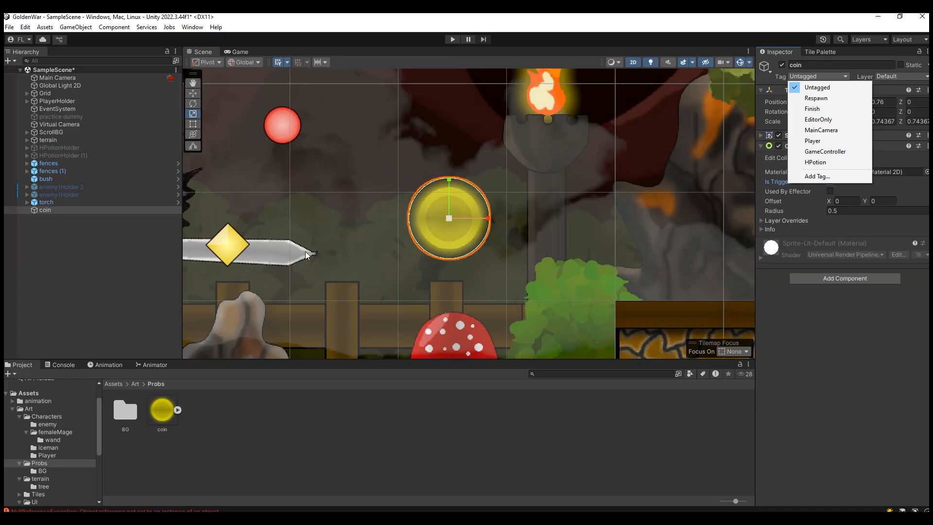
left_click(812, 177)
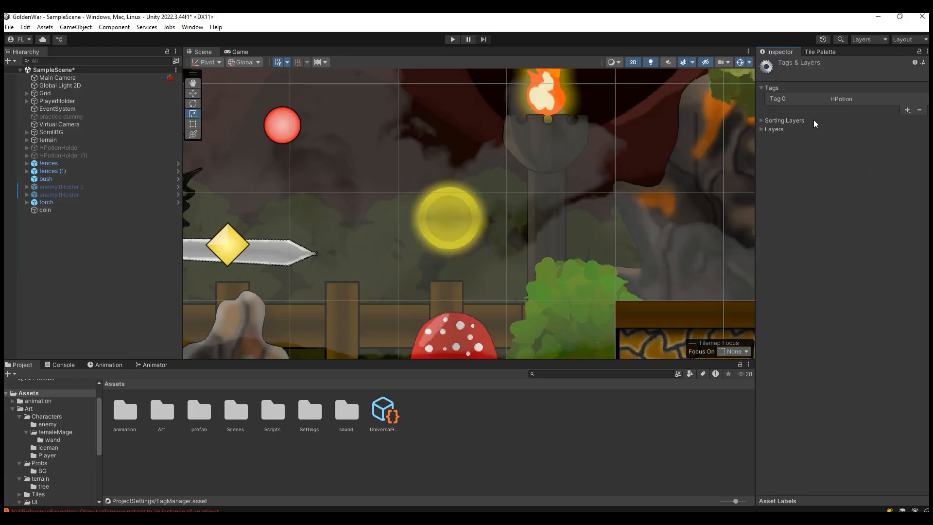
left_click(907, 110)
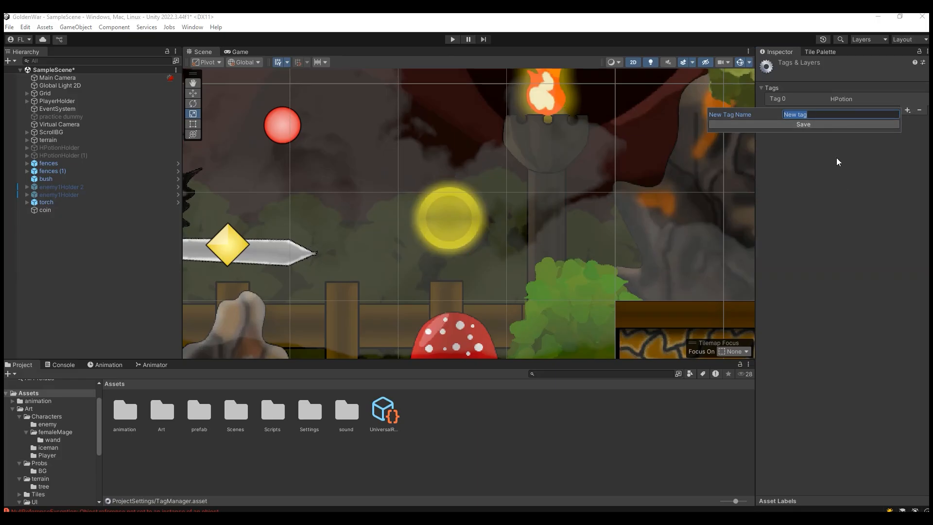
type("C")
left_click(816, 124)
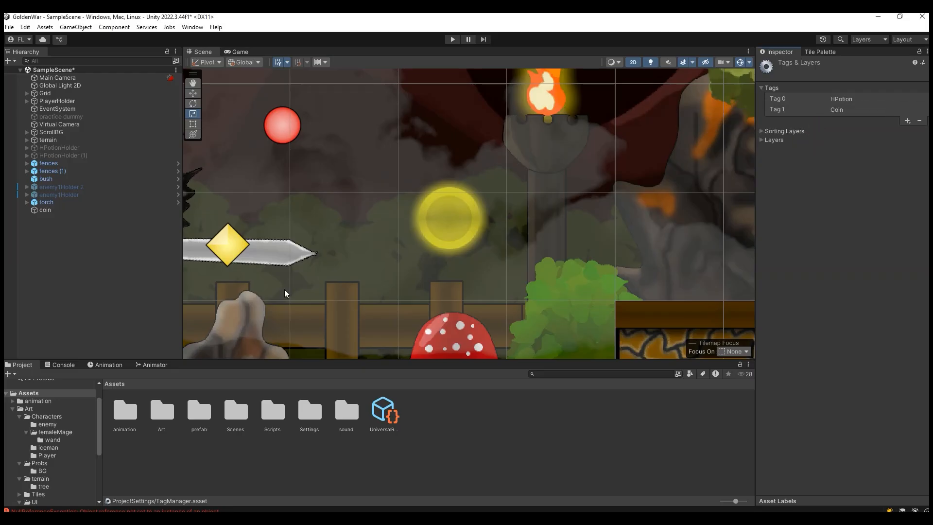
Step: Assign the Coin tag to the coin object
left_click(63, 210)
left_click(820, 77)
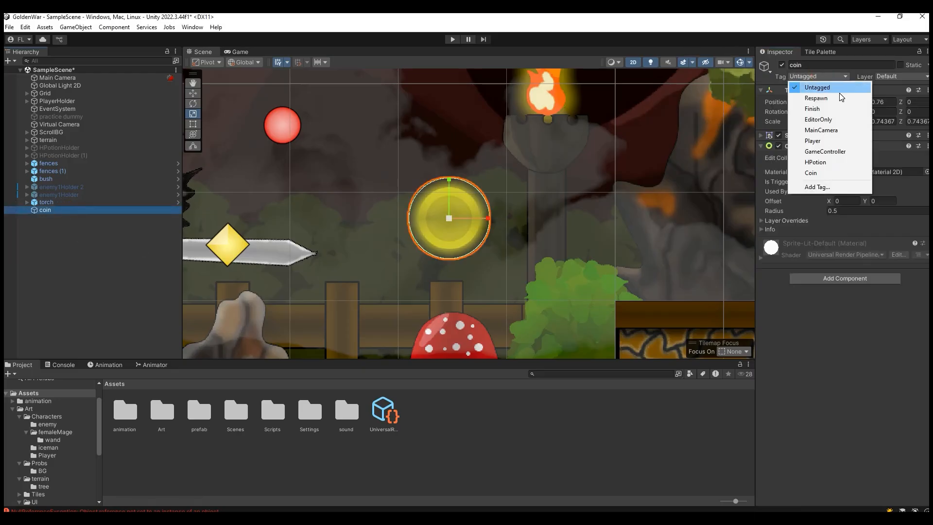
left_click(810, 173)
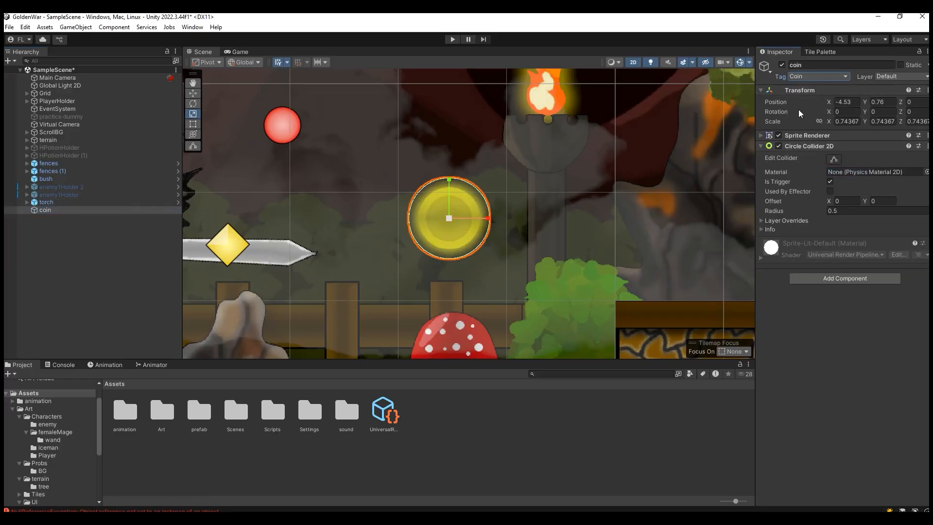
Step: Start creating a new animation clip for the coin object
scroll(444, 252, "down", 4)
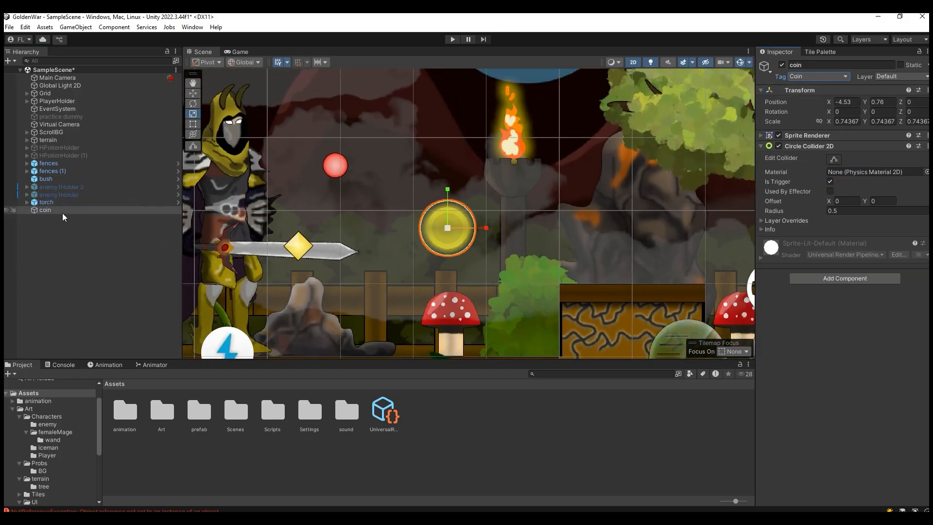
left_click(115, 366)
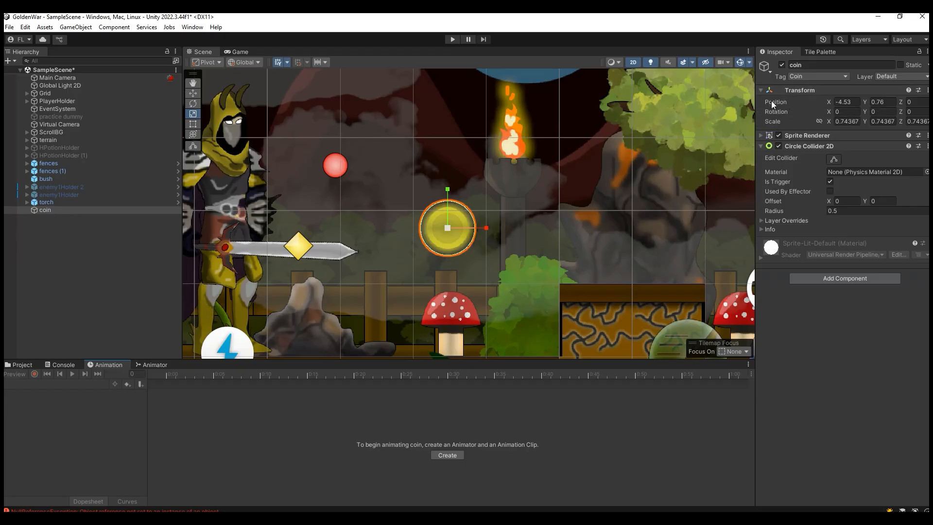
left_click(49, 212)
right_click(49, 211)
left_click(43, 217)
left_click(53, 212)
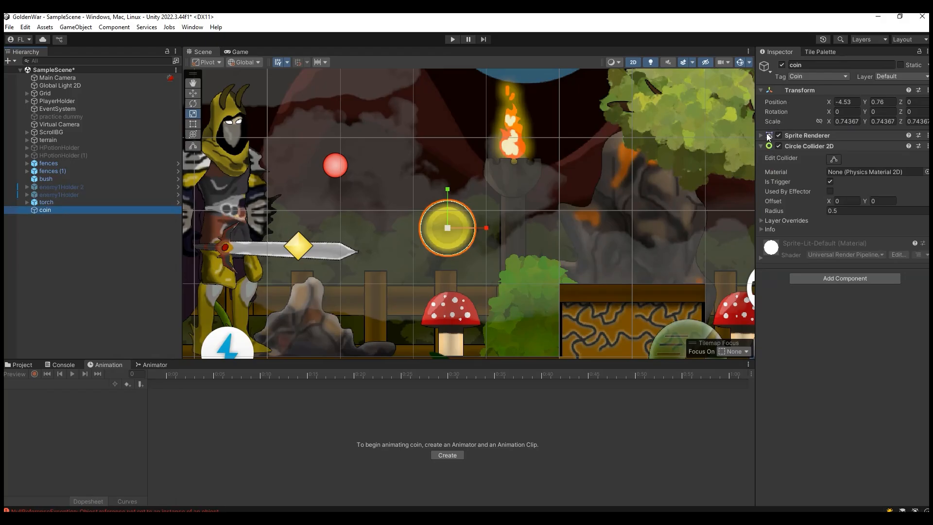
left_click(447, 455)
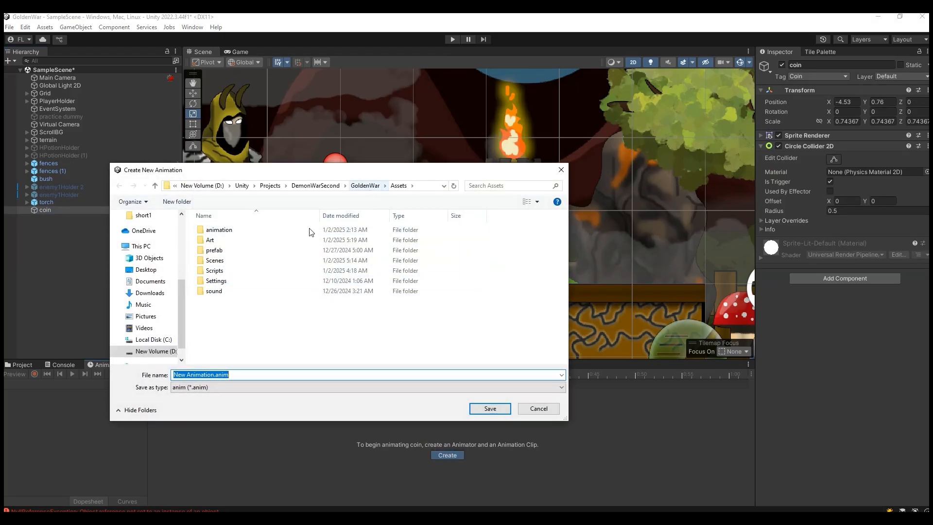
Step: Create a folder named probs inside the project's animation folder
double_click(247, 228)
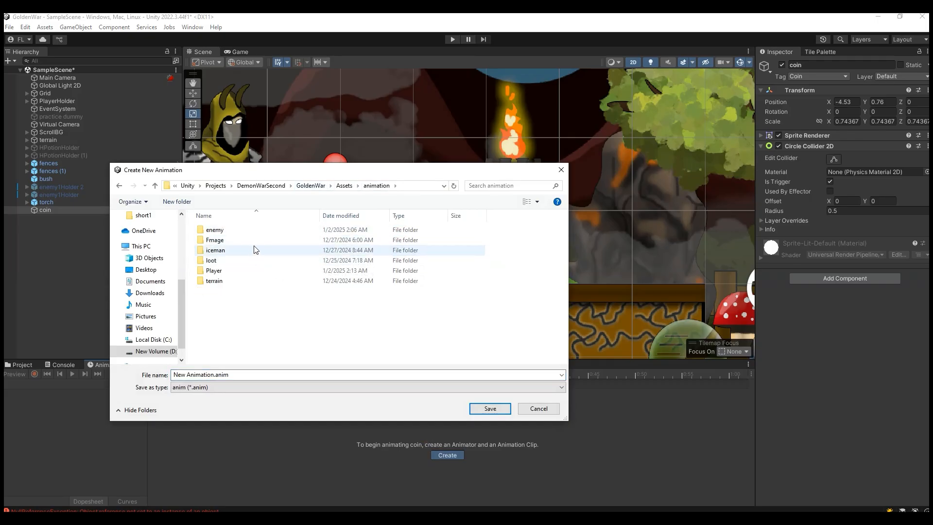
right_click(238, 321)
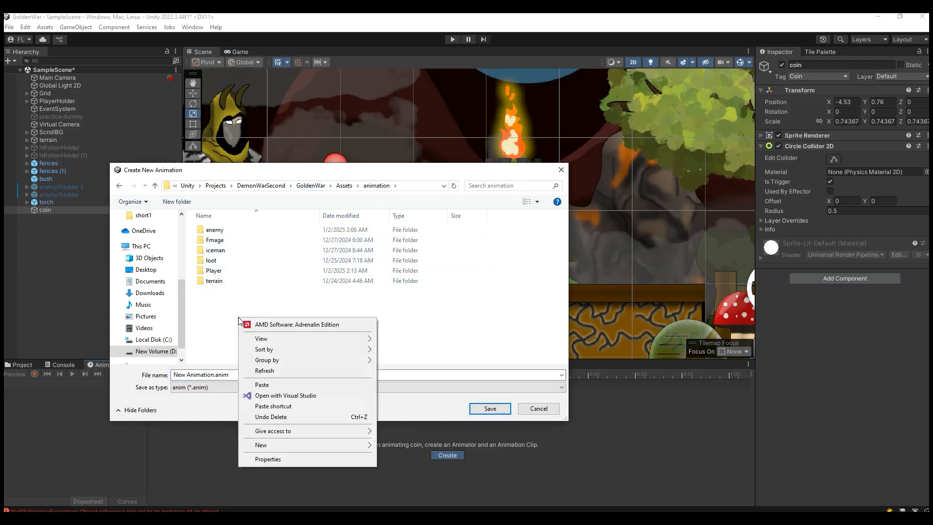
mouse_move(368, 446)
left_click(401, 446)
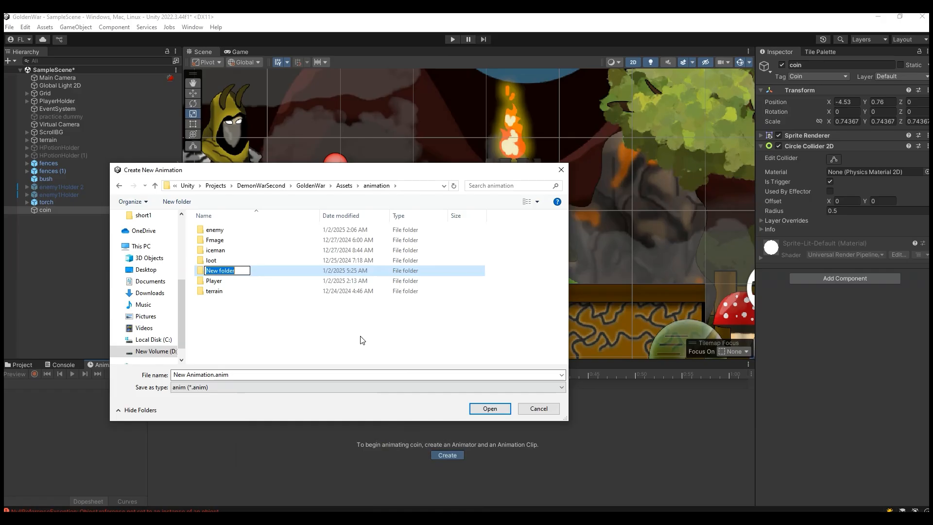
type("probs")
left_click(263, 292)
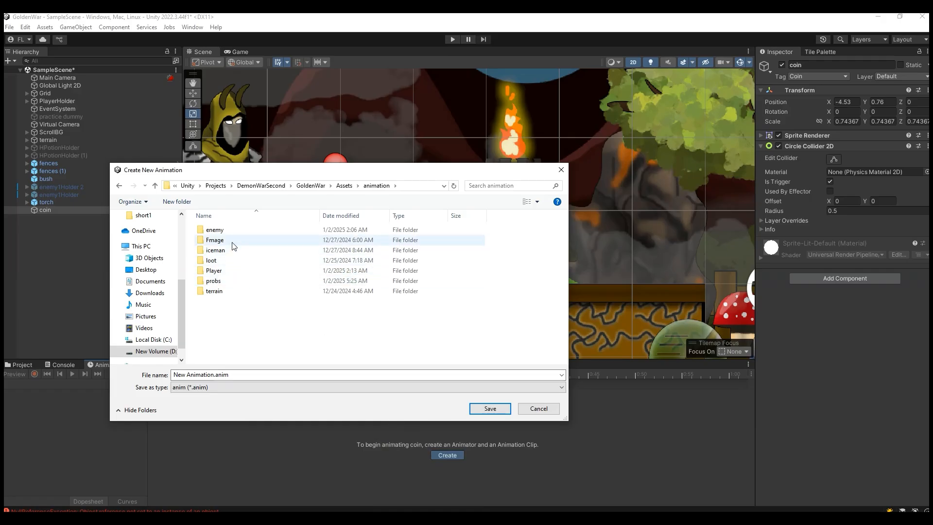
Step: Save the new animation clip as idle in the probs folder
double_click(238, 281)
triple_click(250, 371)
type("idle")
key("Return")
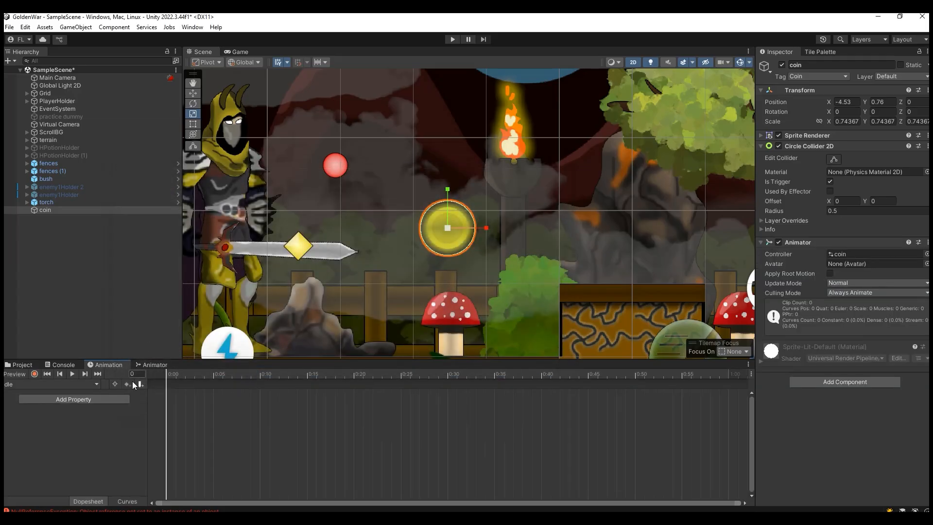
Step: Record coin scale keyframes of about 0.73 at frame 0 and about 0.98 at frame 30
left_click(38, 373)
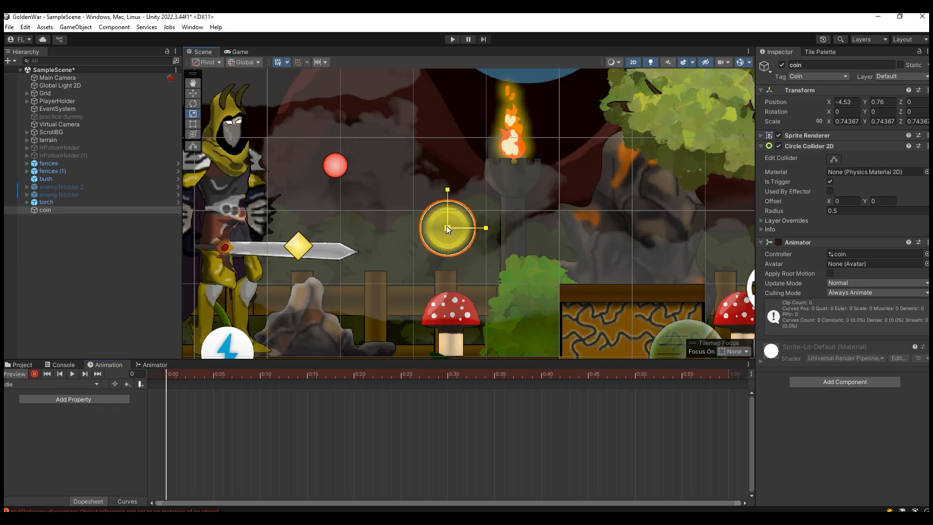
left_click_drag(447, 226, 445, 227)
left_click(447, 375)
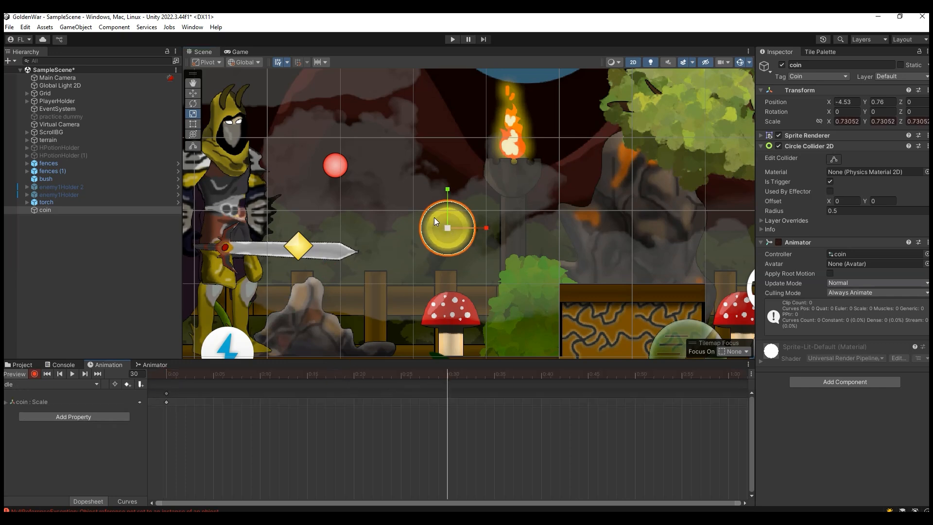
left_click_drag(447, 226, 465, 232)
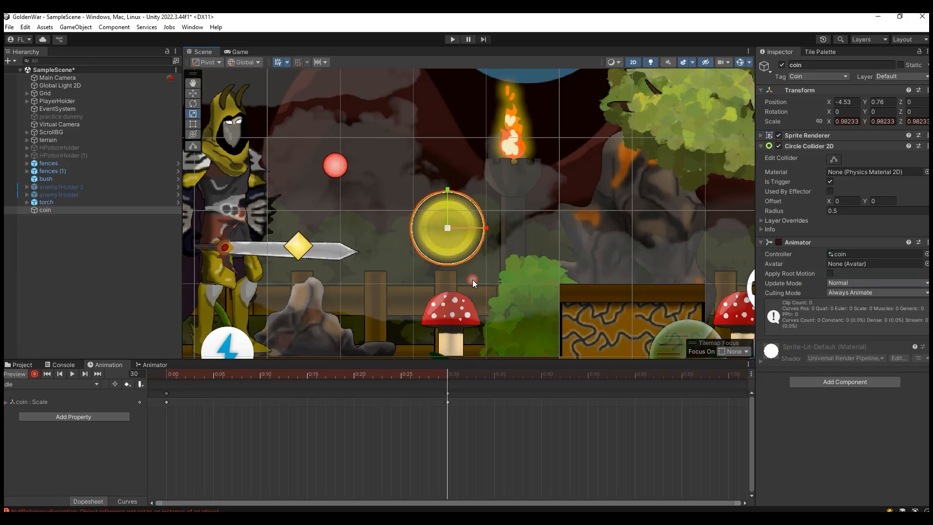
Step: Copy the coin's first scale keyframe to frame 60 of the idle clip
left_click_drag(166, 403, 214, 402)
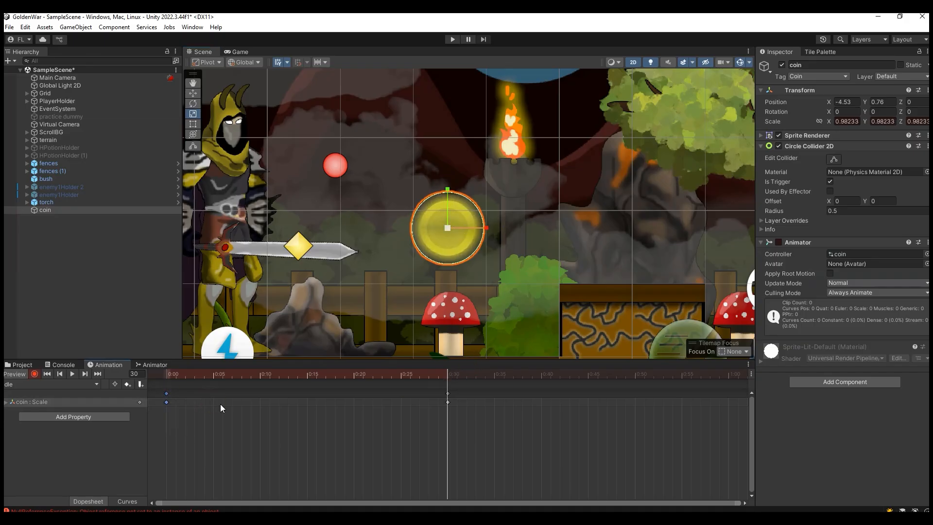
left_click(727, 378)
key("ctrl+v")
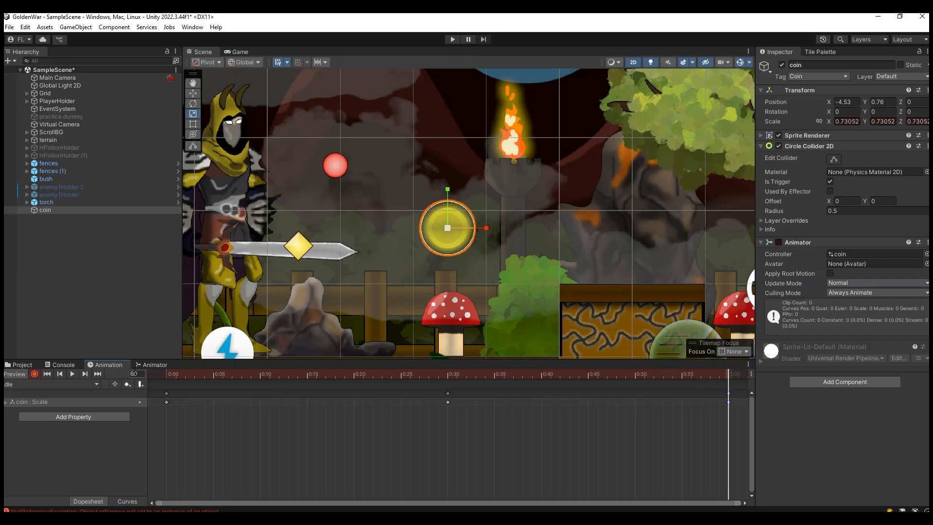
Step: Play the coin's idle clip and check its pulsing in the Scene and Game views
left_click(73, 374)
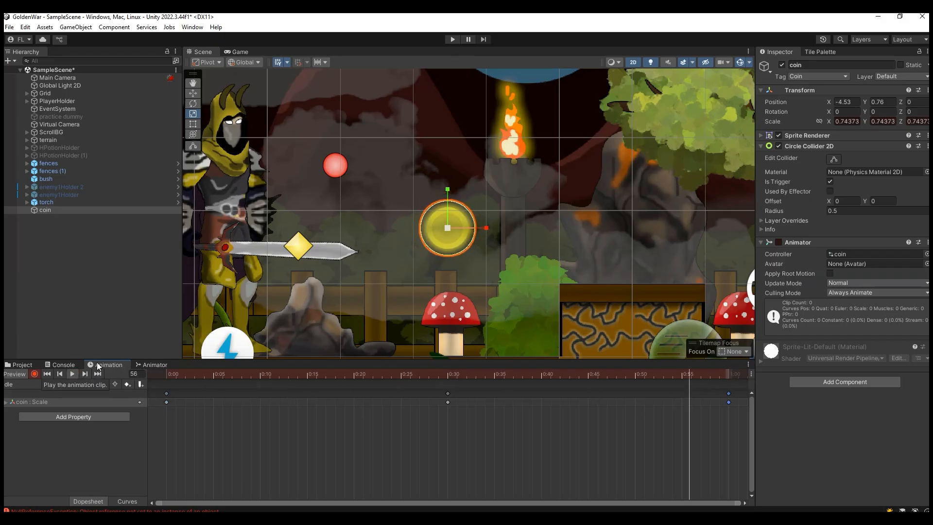
left_click(239, 51)
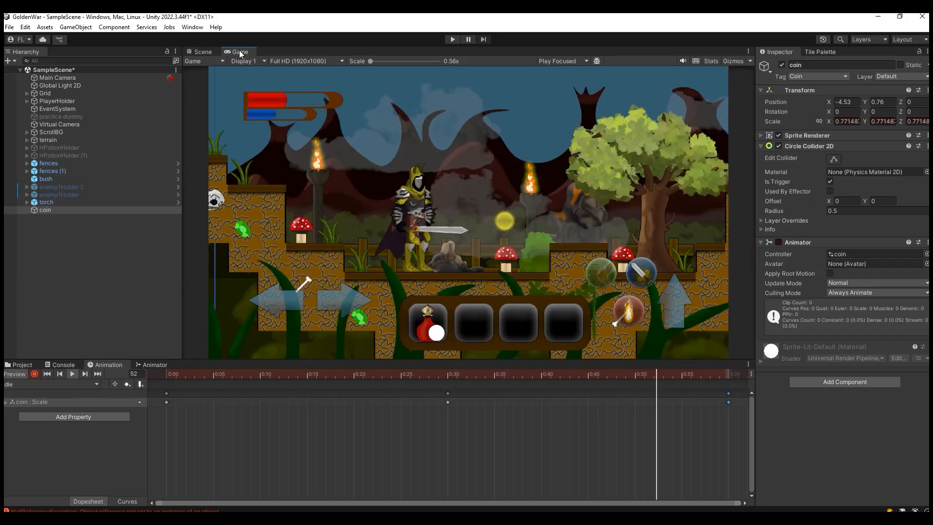
left_click(200, 51)
left_click_drag(403, 373, 448, 375)
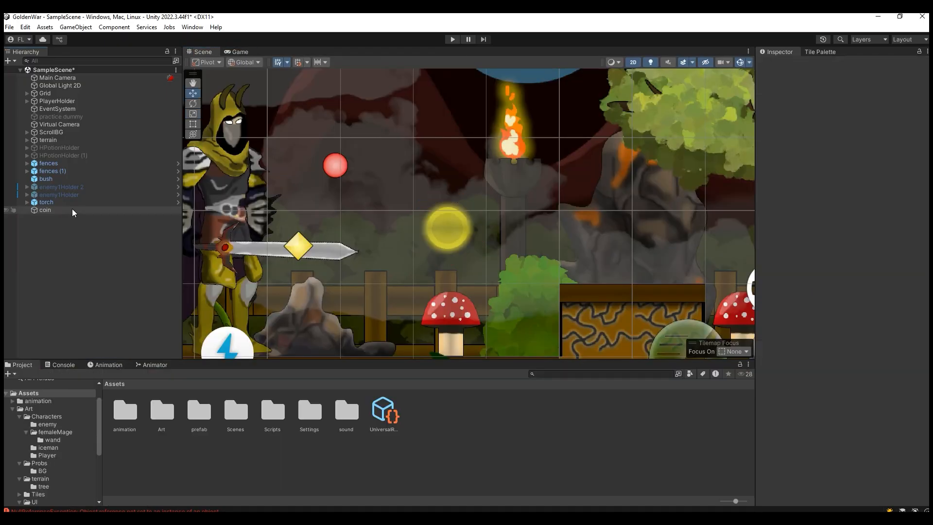
left_click(73, 210)
Step: Find the Player Collection script on the Player object under PlayerHolder and open it in Visual Studio
left_click(27, 101)
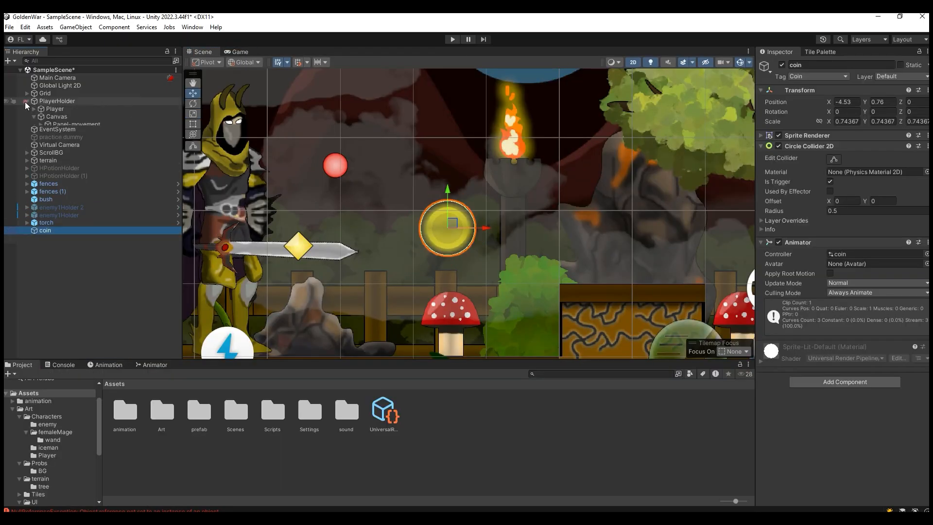
left_click(55, 108)
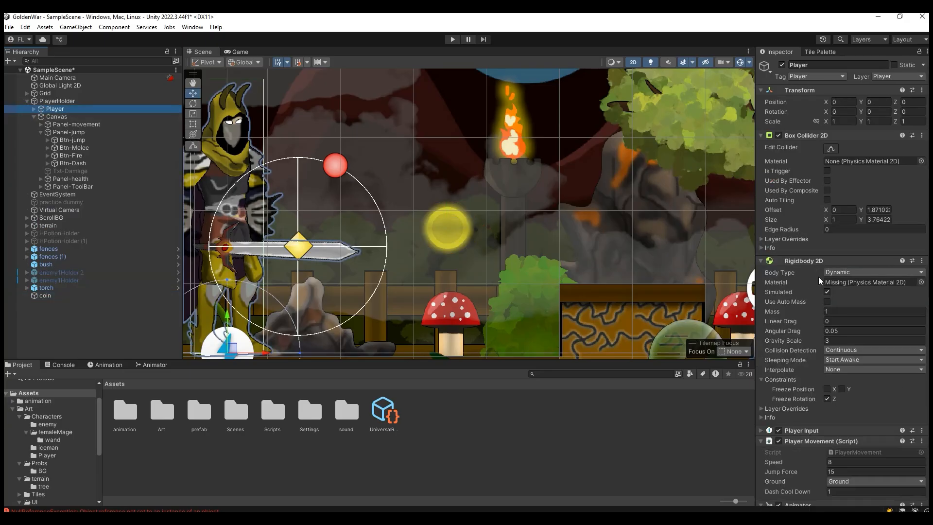
scroll(832, 342, "down", 8)
scroll(832, 342, "down", 15)
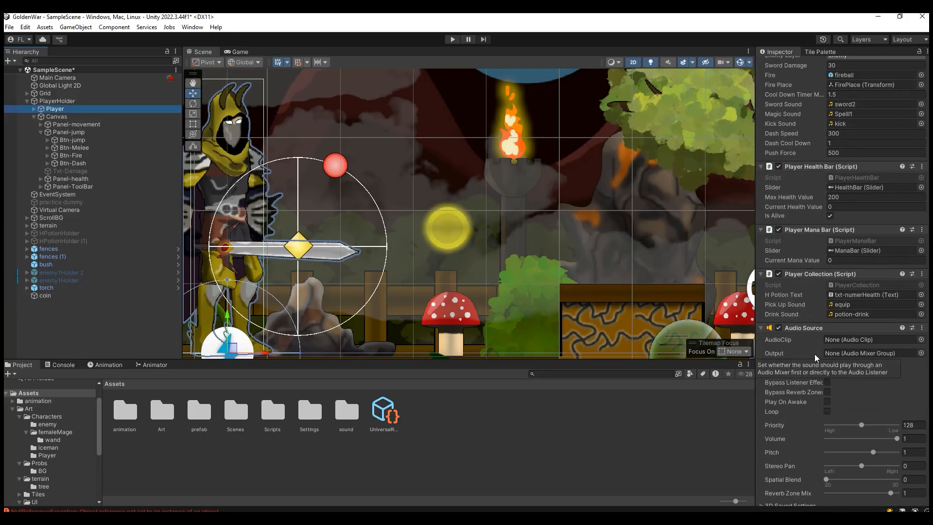
left_click(855, 285)
double_click(245, 416)
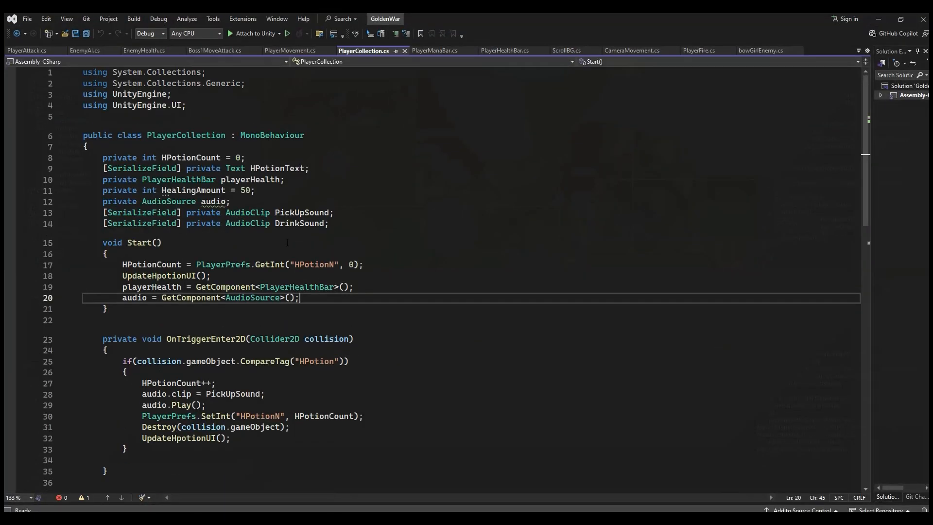
Step: Review the PlayerCollection script's fields, Start method and HPotion pickup handling in OnTriggerEnter2D
left_click(224, 203)
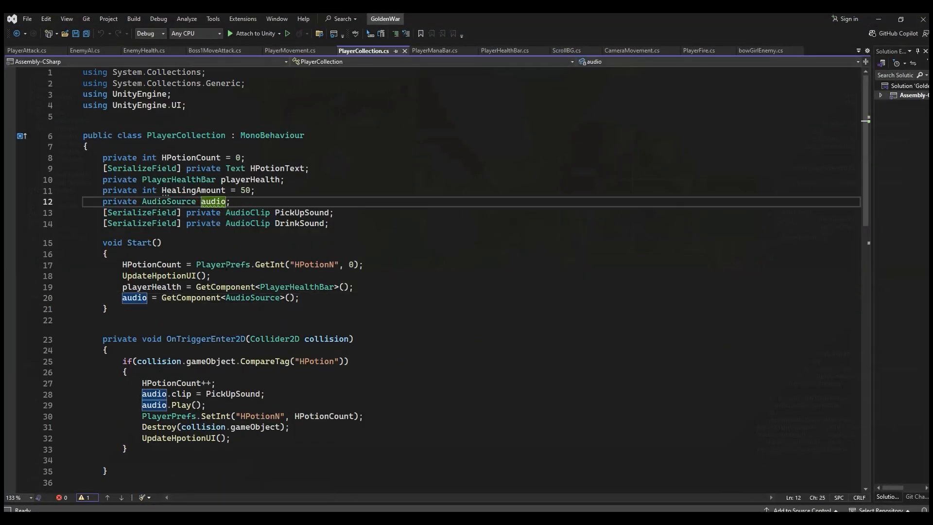
scroll(224, 202, "down", 5)
left_click(219, 145)
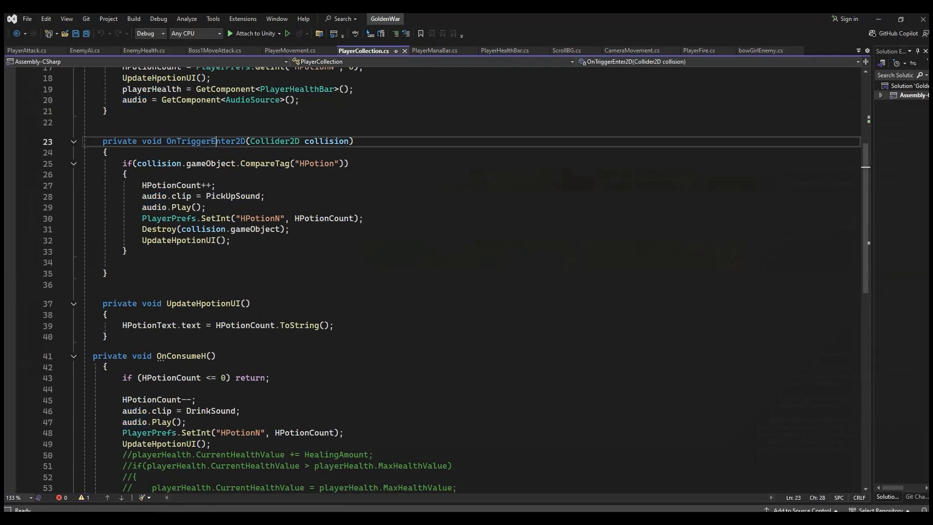
left_click(310, 165)
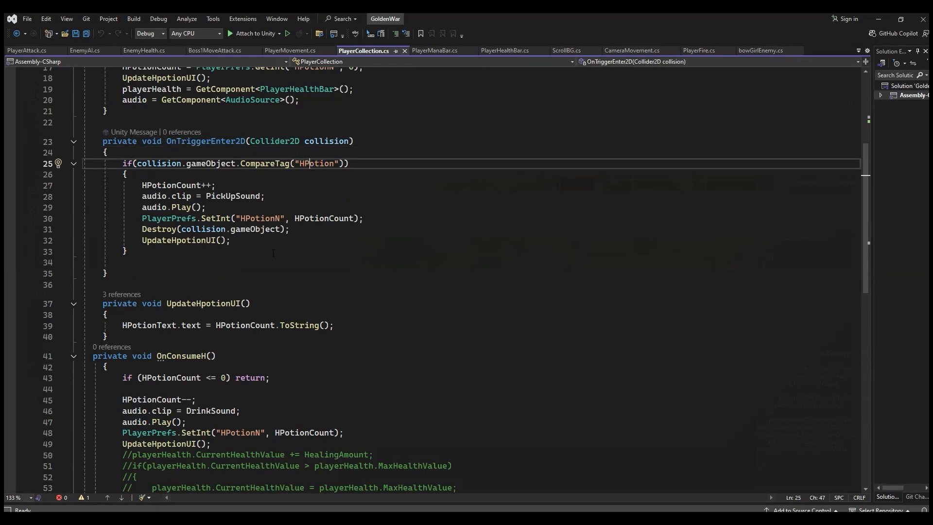
scroll(312, 174, "down", 7)
scroll(272, 254, "up", 3)
scroll(272, 254, "up", 6)
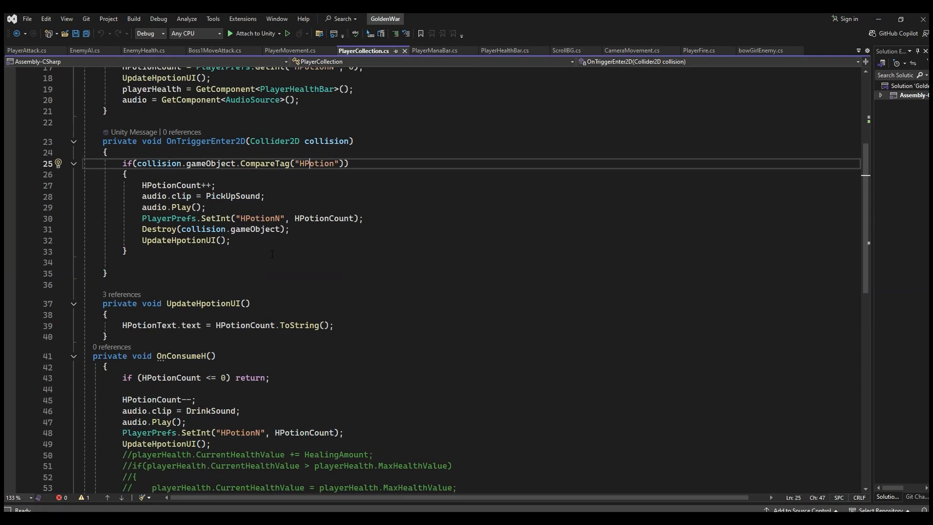
left_click(320, 229)
scroll(364, 277, "up", 4)
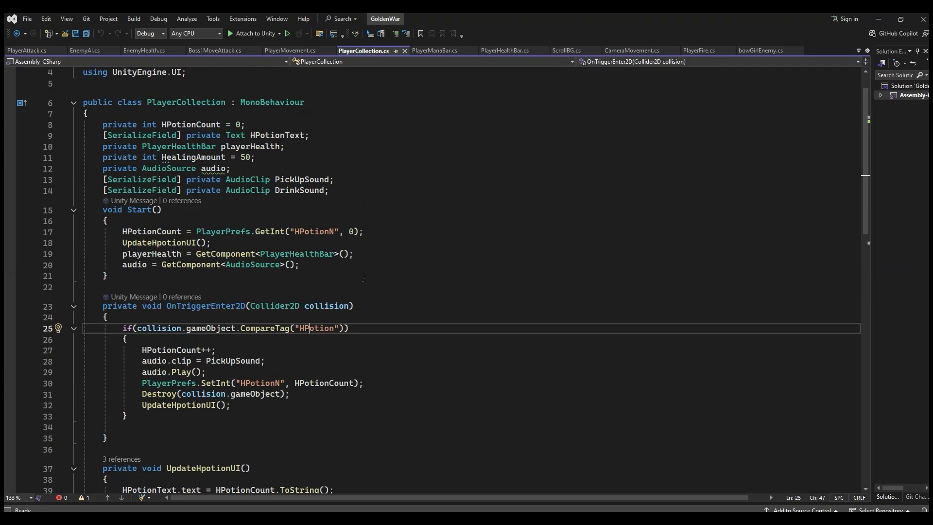
left_click(329, 415)
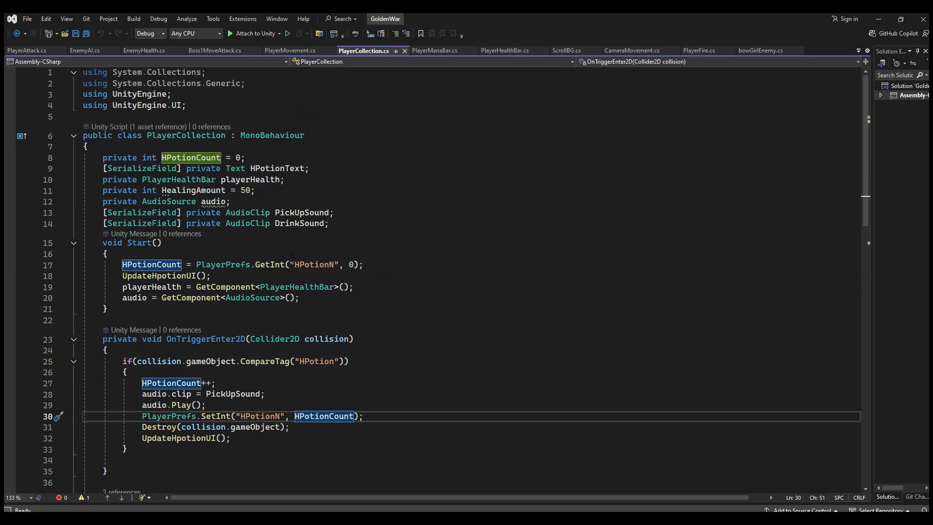
Step: Duplicate the HPotion if block below itself in OnTriggerEnter2D and change the copy's compared tag to Coin
scroll(291, 255, "down", 4)
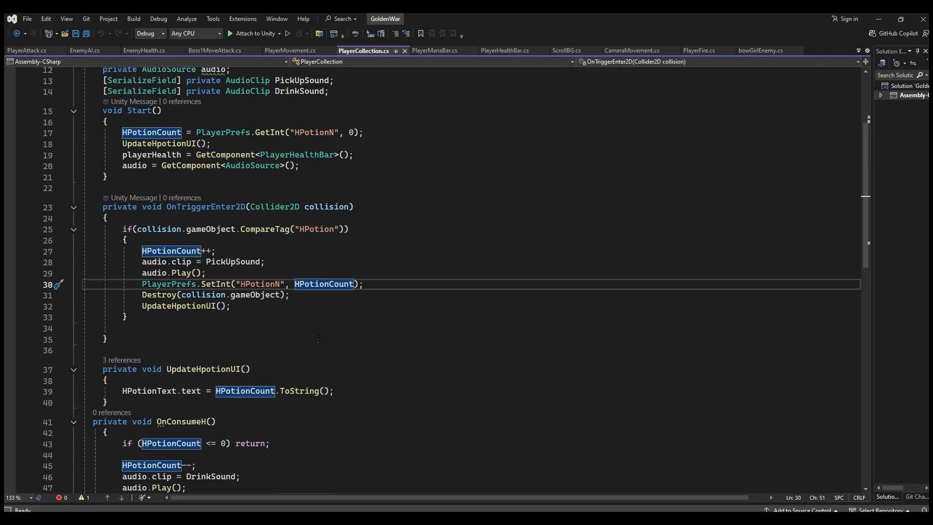
key("Return")
key("Return")
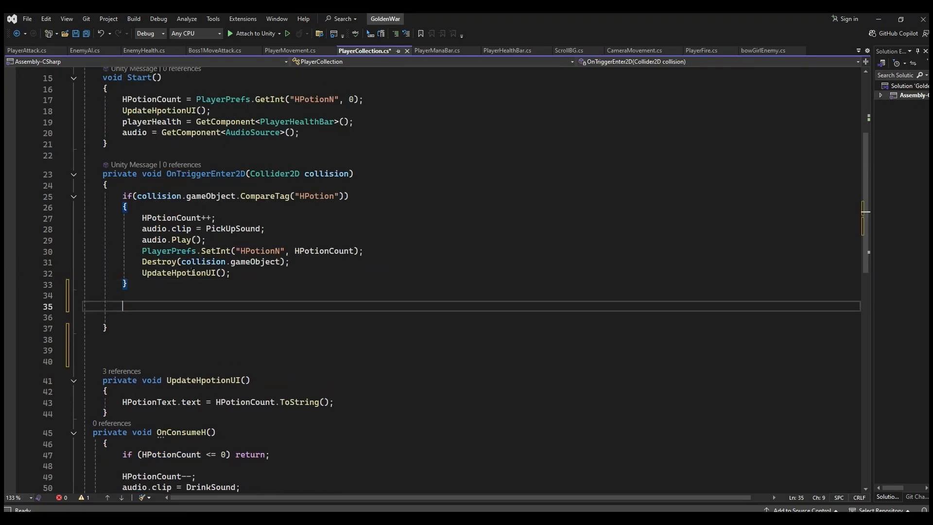
type("if(")
left_click_drag(129, 284, 130, 213)
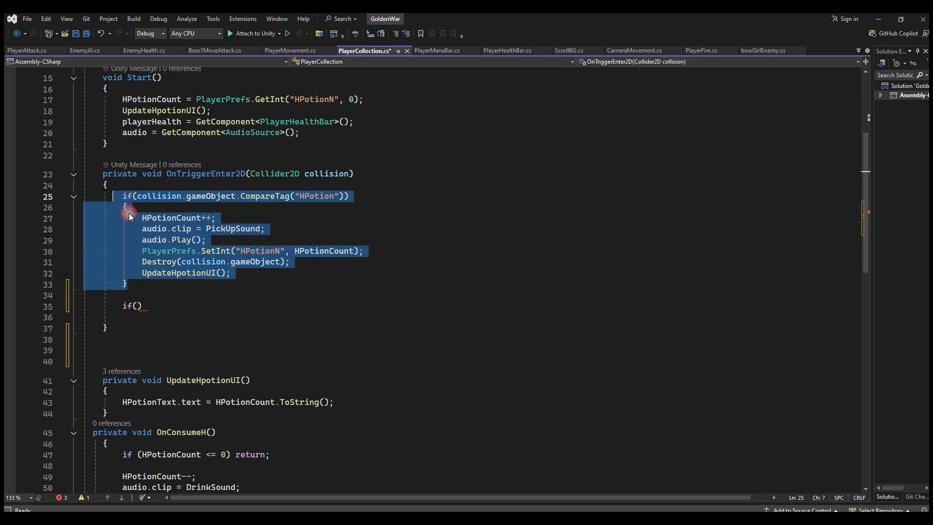
left_click_drag(157, 303, 104, 307)
type("if (collision.gameObject.CompareTag(\"HPotion\")) {     HPotionCount++;     audio.clip = PickUpSound;     audio.Play();     PlayerPrefs.SetInt(\"HPotionN\", HPotionCount);     Destroy(collision.gameObject);     UpdateHpotionUI(); }")
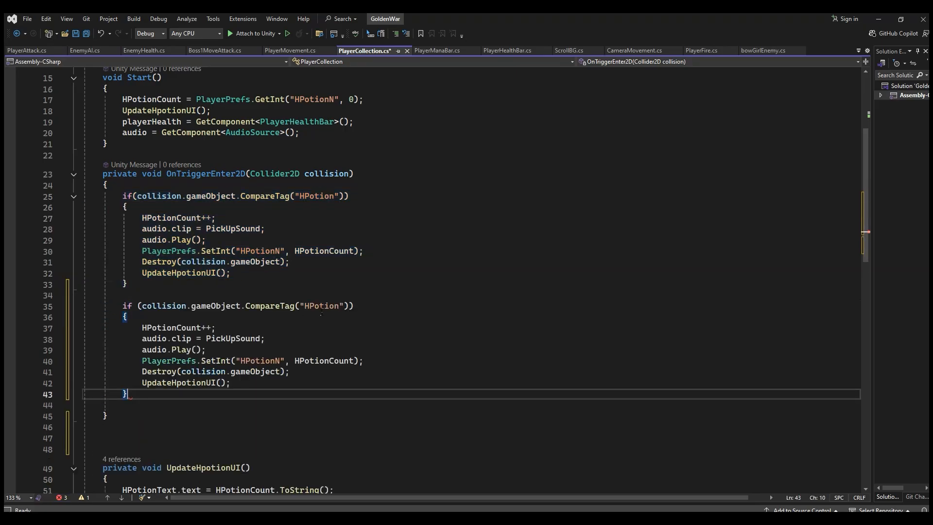
double_click(322, 305)
type("Coin")
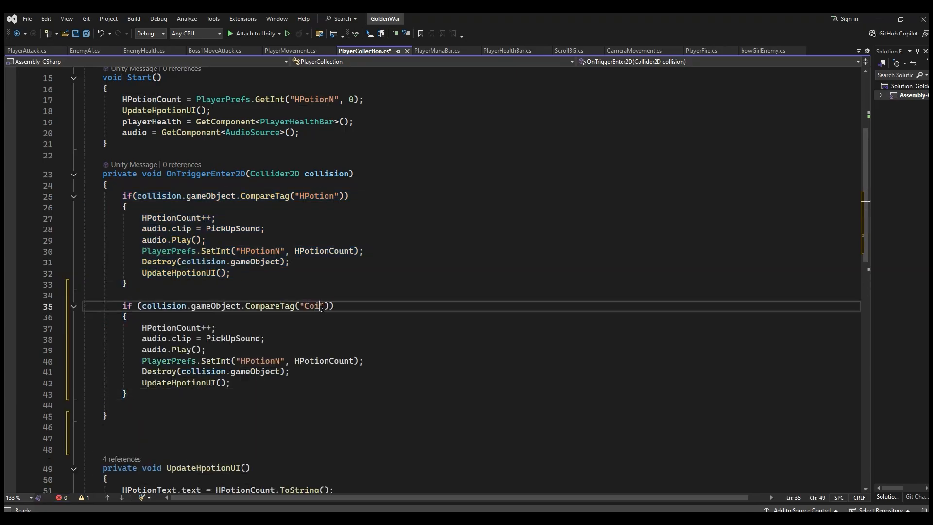
Step: Declare a private int field CoinAmount = 0 below the DrinkSound field
left_click(226, 338)
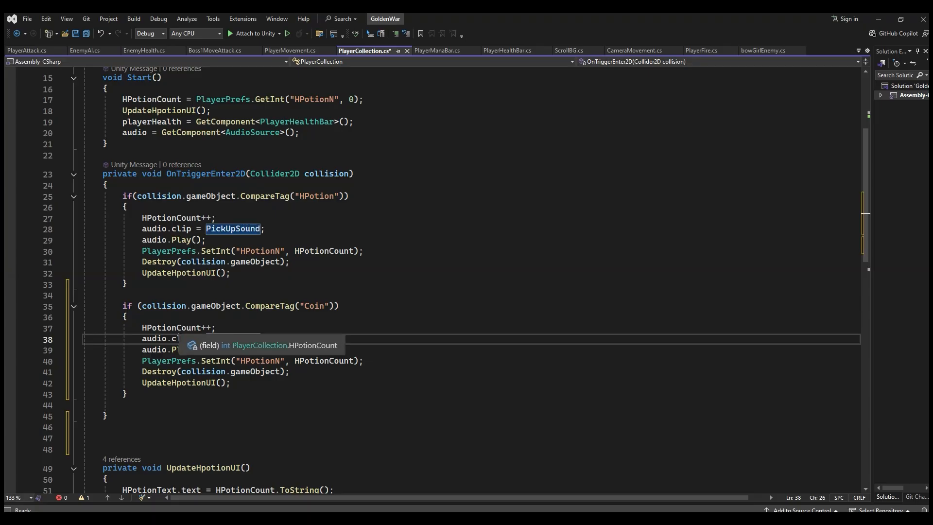
scroll(270, 245, "up", 5)
left_click(226, 214)
left_click(344, 225)
key("Return")
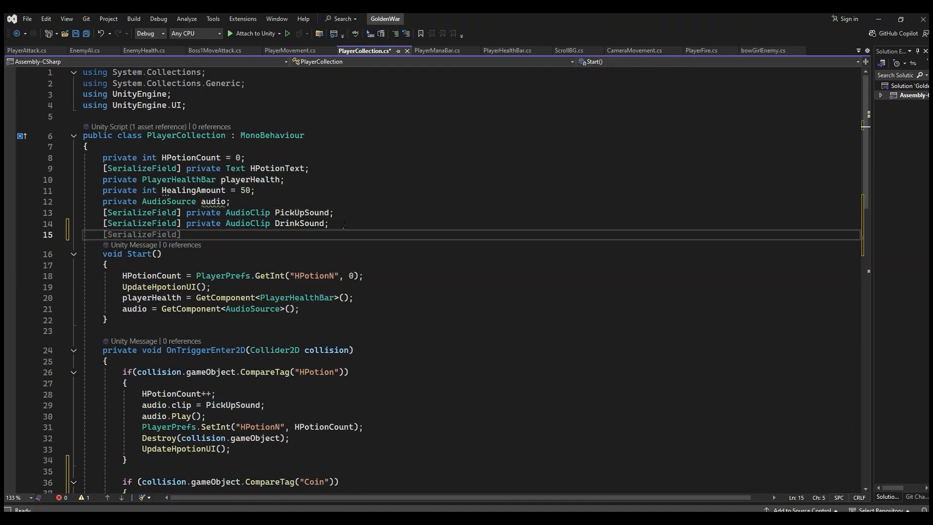
type("private")
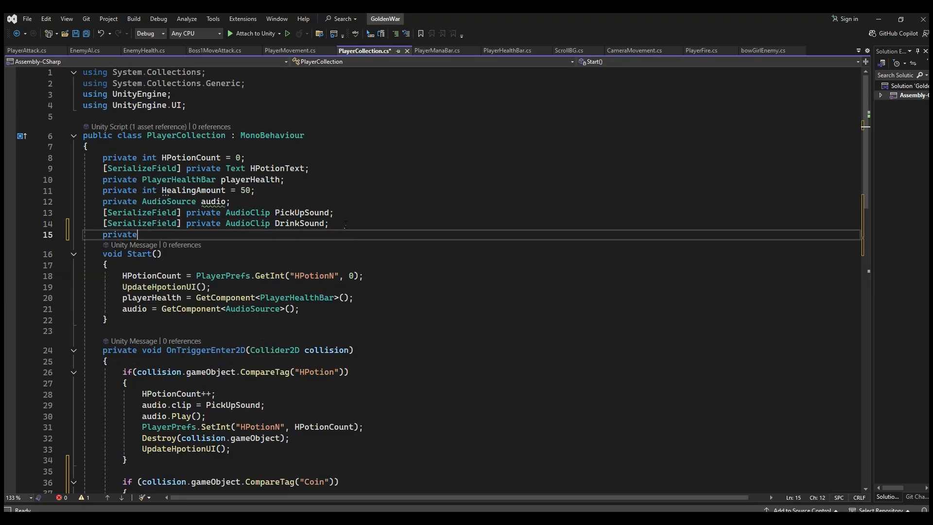
type(" int CoinAmount = 0;")
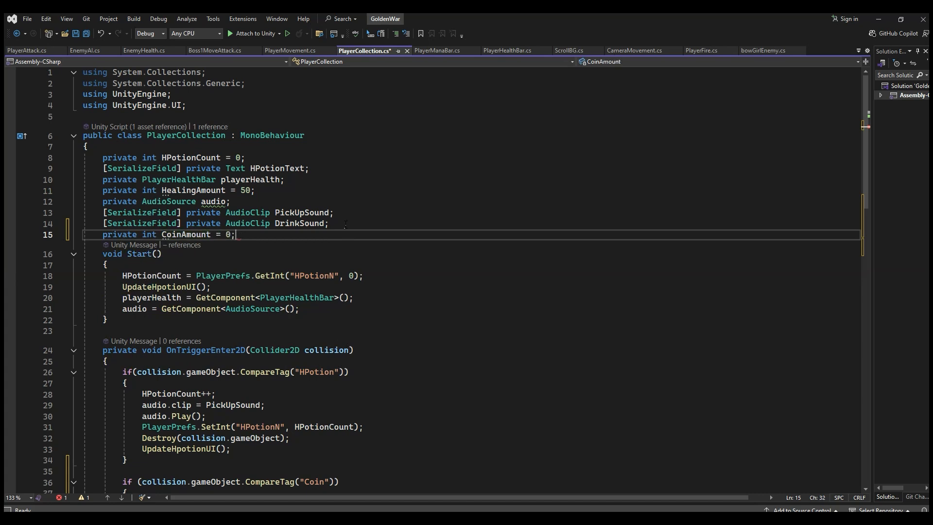
Step: Replace HPotionCount with CoinAmount in the increment line of the Coin if block in OnTriggerEnter2D
left_click(203, 157)
left_click(191, 234)
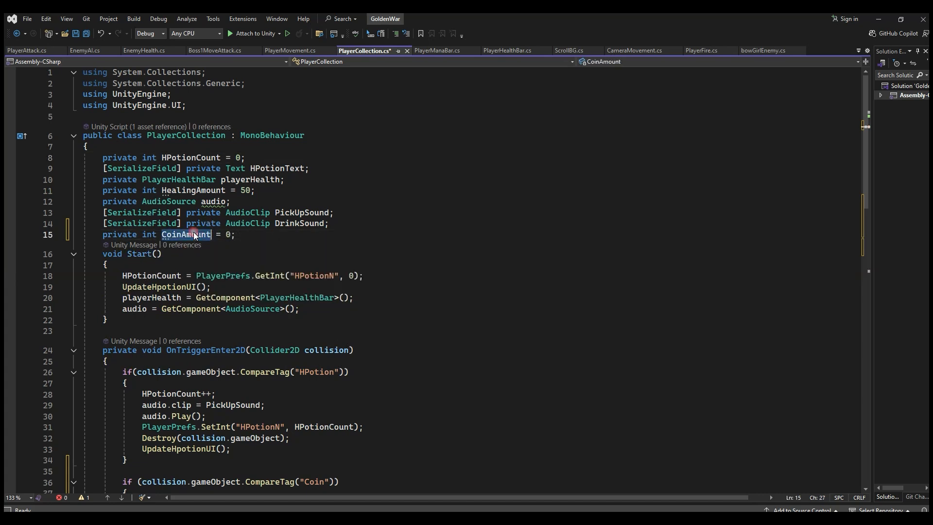
scroll(256, 318, "down", 4)
scroll(256, 318, "down", 3)
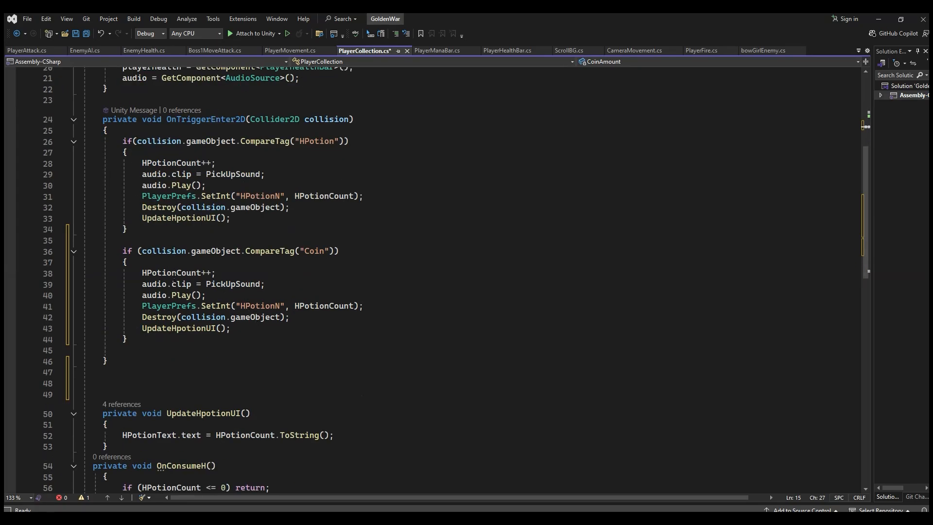
double_click(174, 274)
type("CoinAmount")
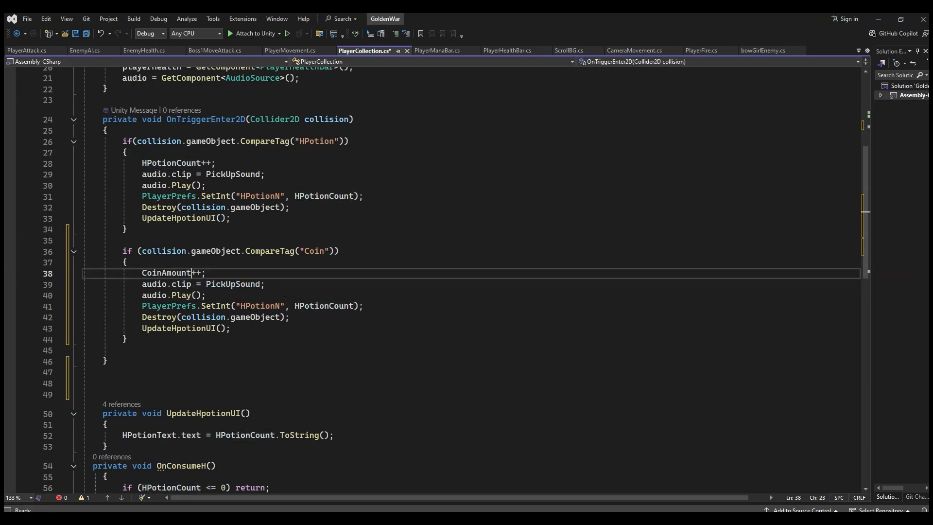
Step: Duplicate the serialized PickUpSound AudioClip field and rename the copy CoinSound
left_click(221, 285)
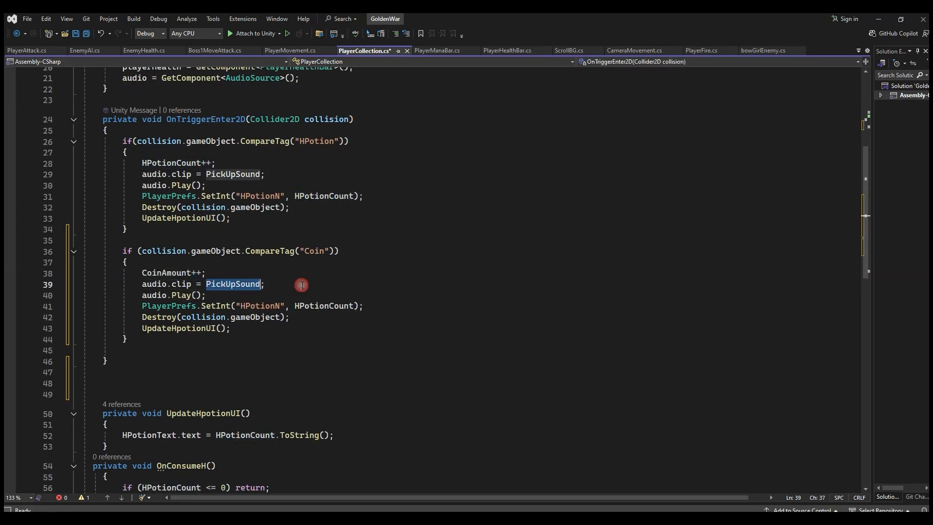
scroll(249, 285, "up", 5)
left_click(301, 181)
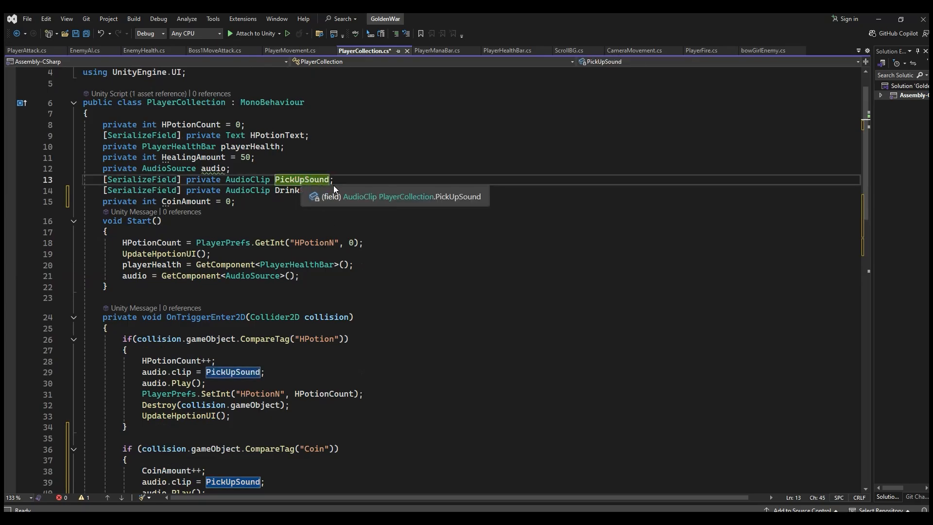
key("ctrl+d")
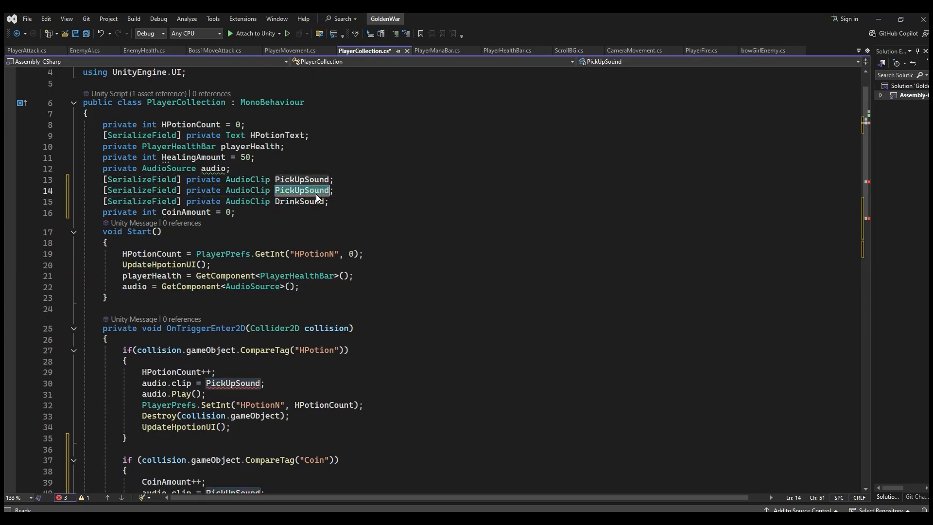
type("CoinSou")
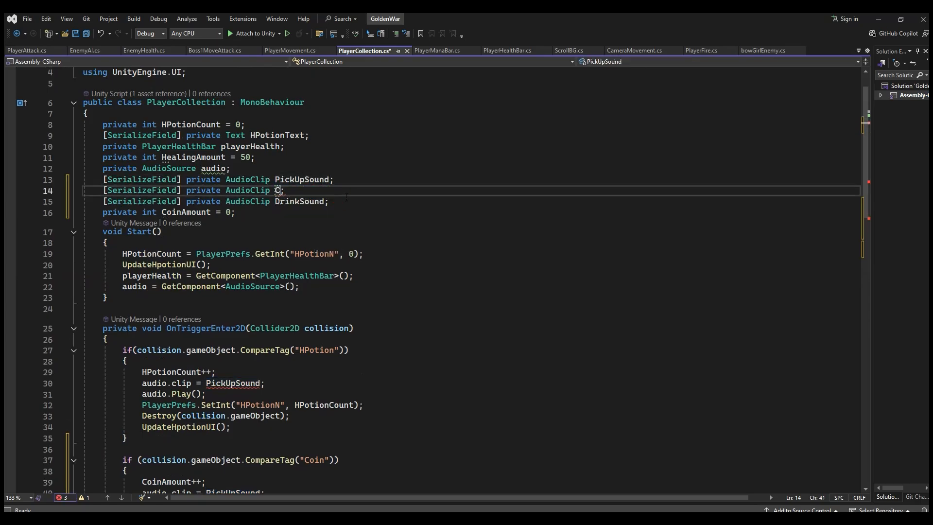
type("nd")
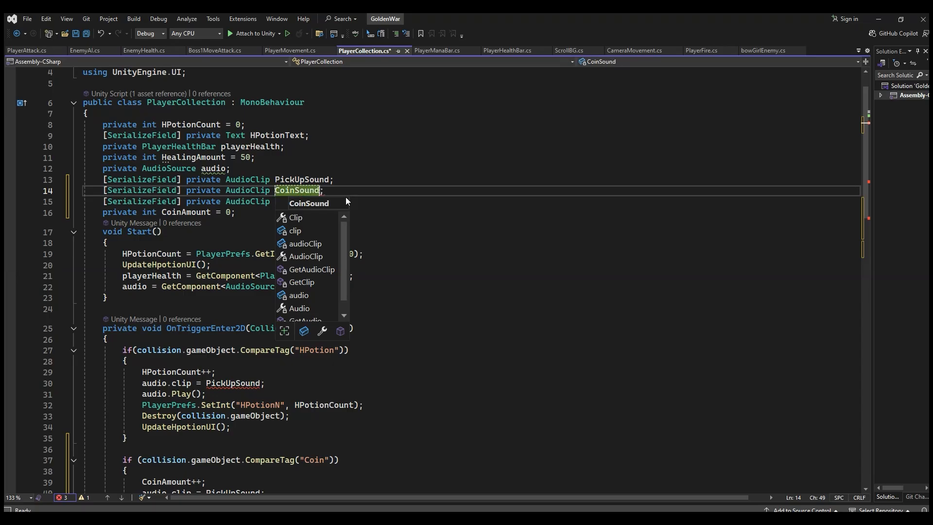
Step: Assign CoinSound instead of PickUpSound to audio.clip in the Coin if block
left_click(243, 450)
scroll(238, 389, "down", 5)
double_click(235, 329)
type("coi")
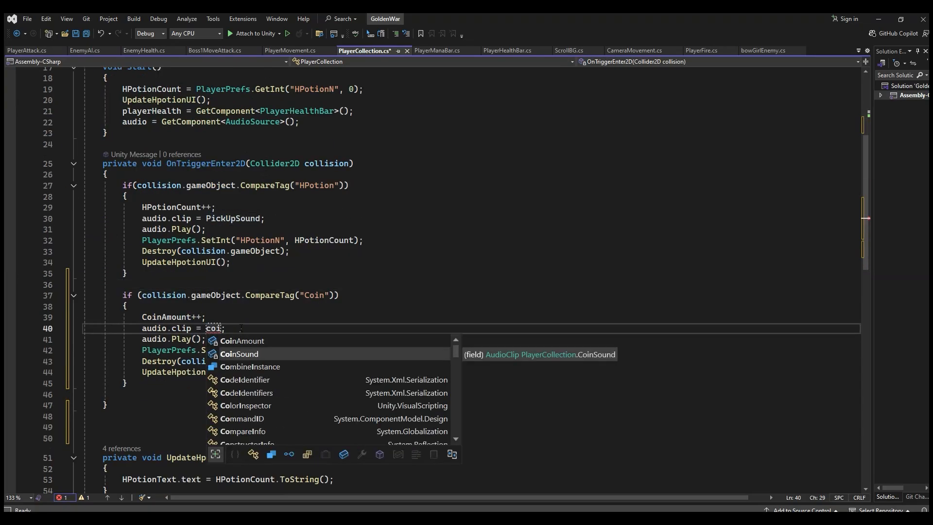
key("Tab")
Step: Change the PlayerPrefs.SetInt key in the Coin if block to "CoinN"
left_click(242, 351)
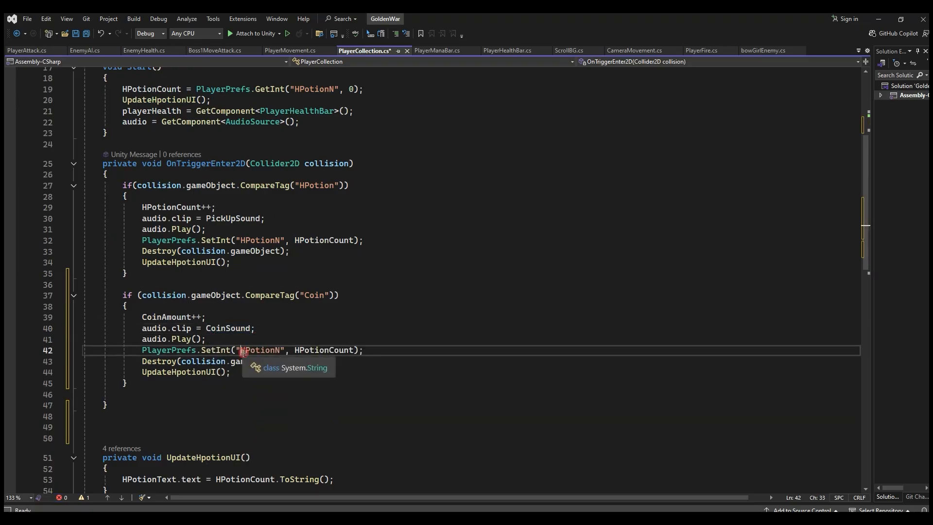
double_click(243, 351)
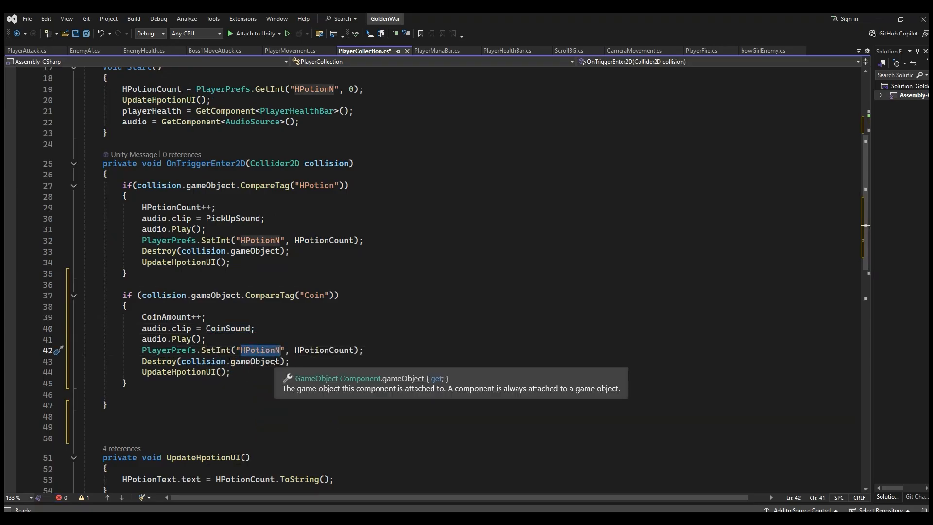
type("C")
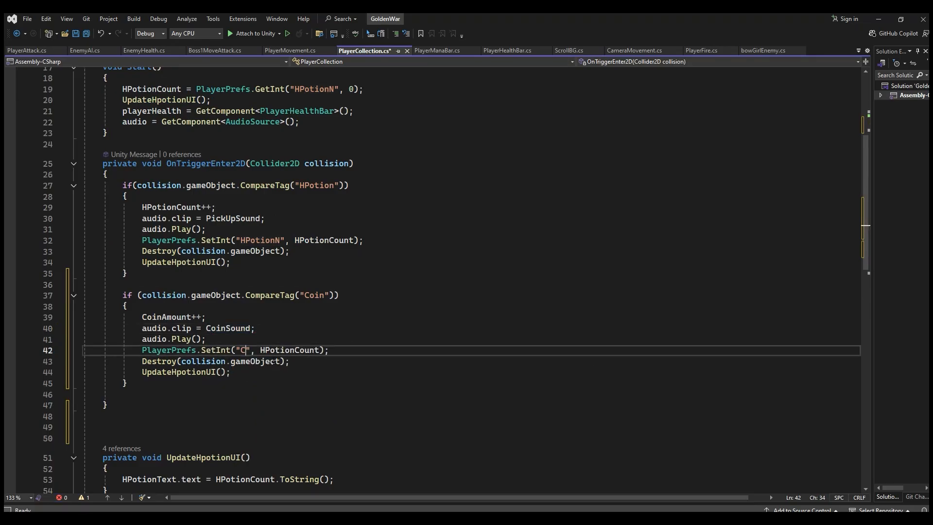
type("oinN")
Step: Copy the UpdateHpotionUI method and paste the duplicate below it, separated by a blank line
left_click(246, 372)
left_click(152, 361)
left_click(176, 372)
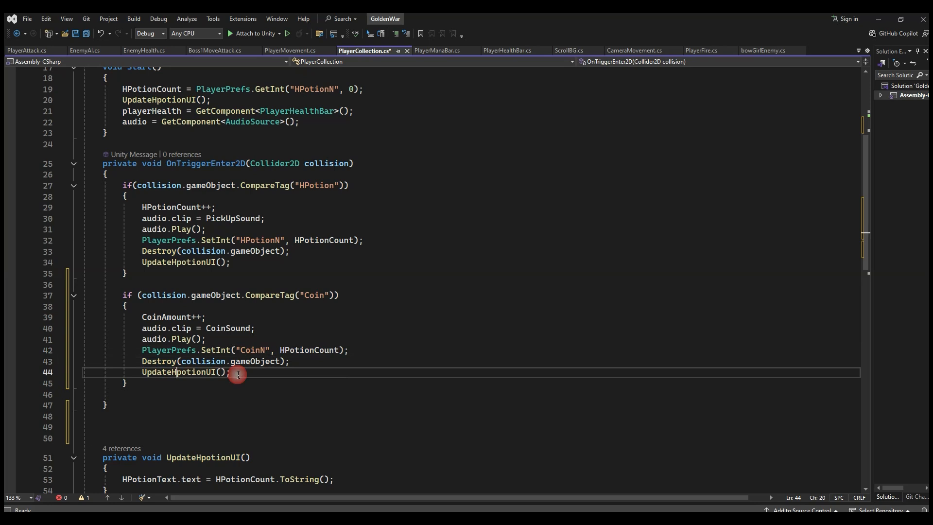
scroll(273, 324, "down", 5)
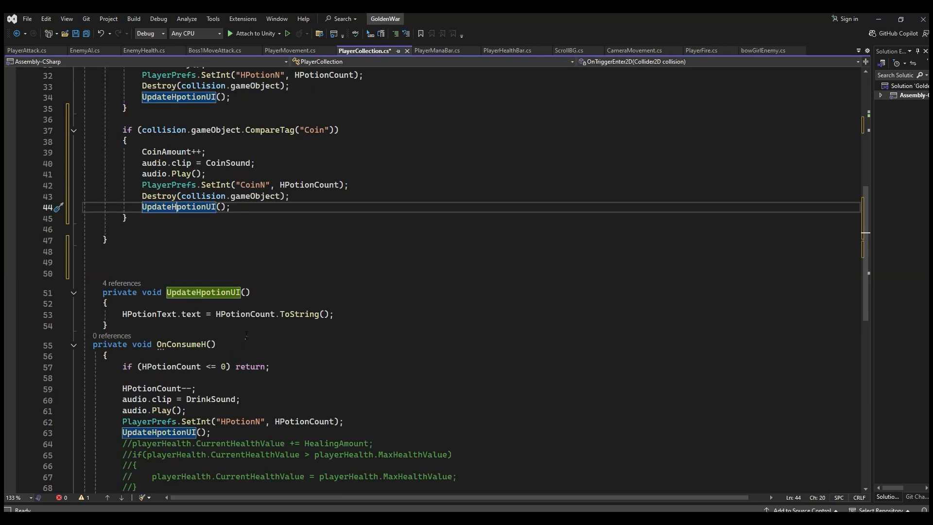
left_click_drag(118, 325, 90, 288)
key("ctrl+c")
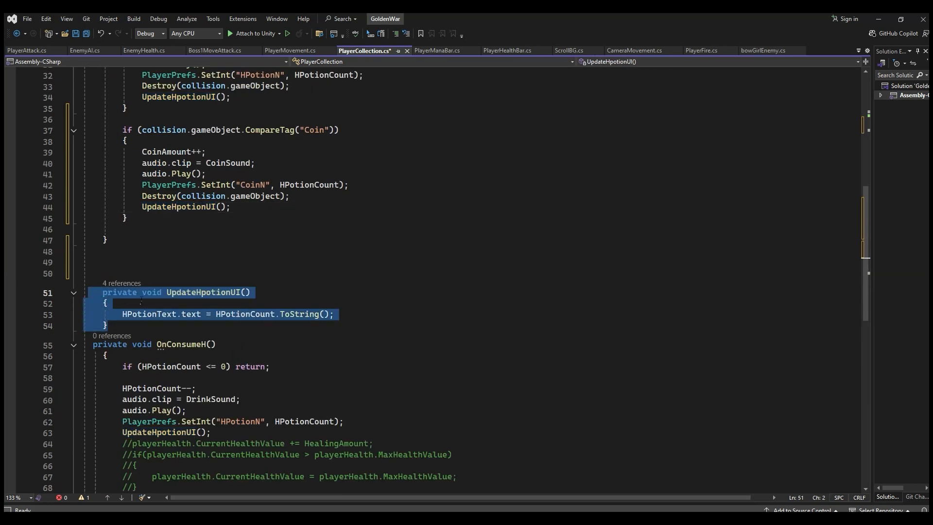
left_click(123, 326)
key("Return")
key("Return")
key("ctrl+v")
Step: Rename the duplicated UpdateHpotionUI method to UpdateCoinUI
left_click(220, 355)
double_click(198, 356)
left_click_drag(197, 357, 231, 355)
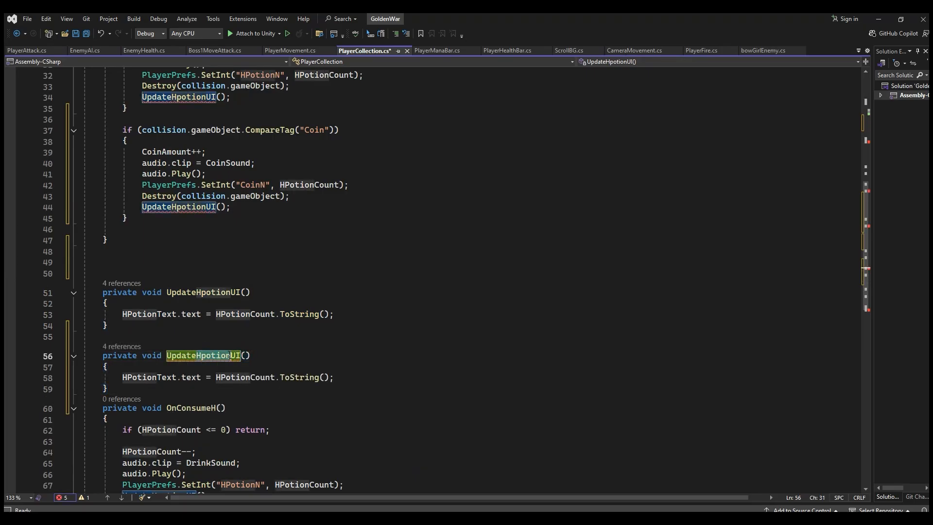
type("Coin")
key("End")
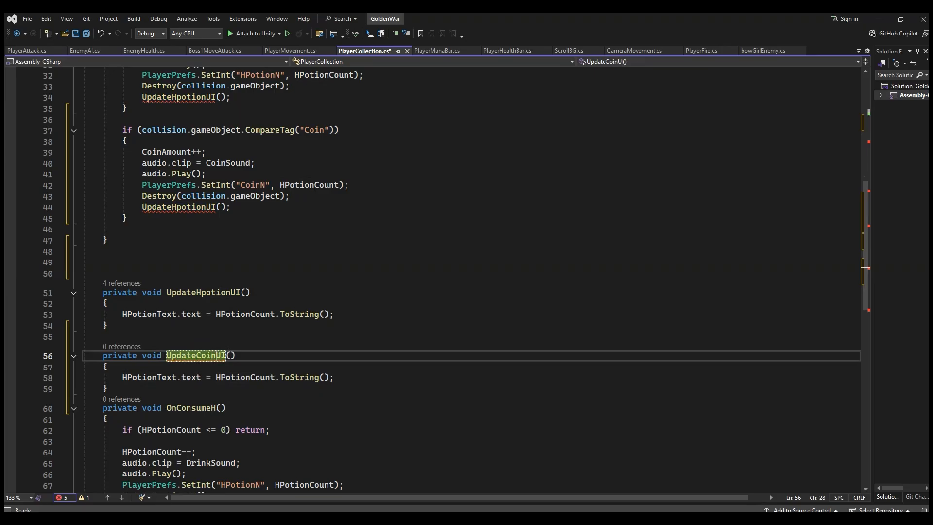
Step: Duplicate the serialized HPotionText field at the start of the class and rename the copy CoinText
left_click(262, 377)
left_click(177, 377)
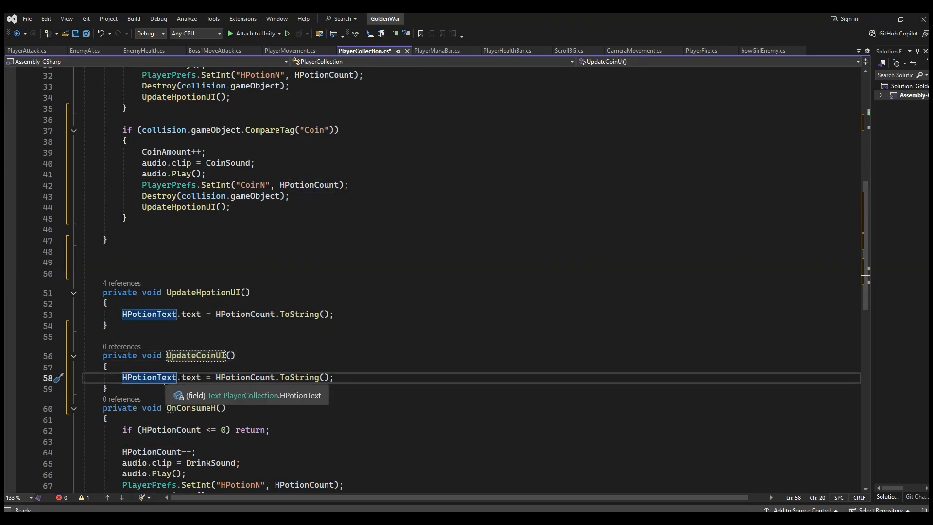
scroll(255, 246, "up", 10)
left_click(210, 168)
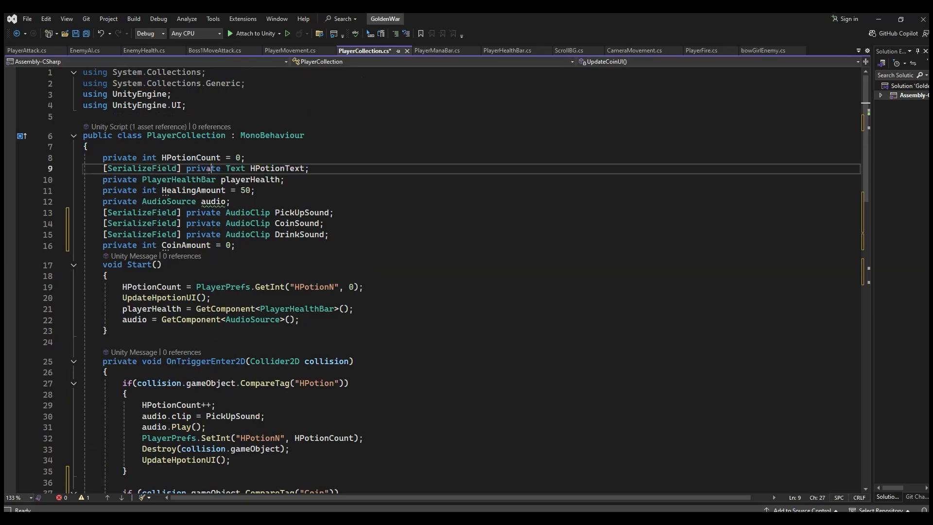
key("ctrl+d")
left_click_drag(250, 180, 286, 181)
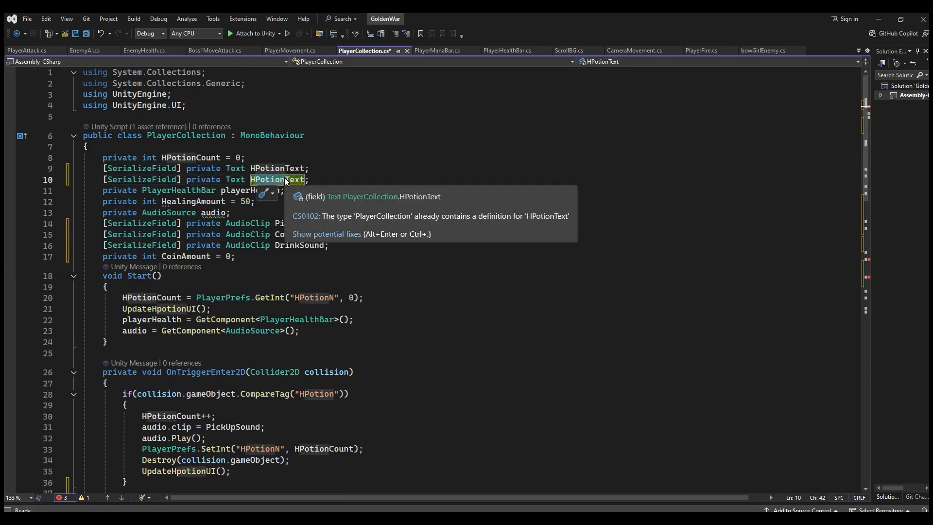
type("HCoin")
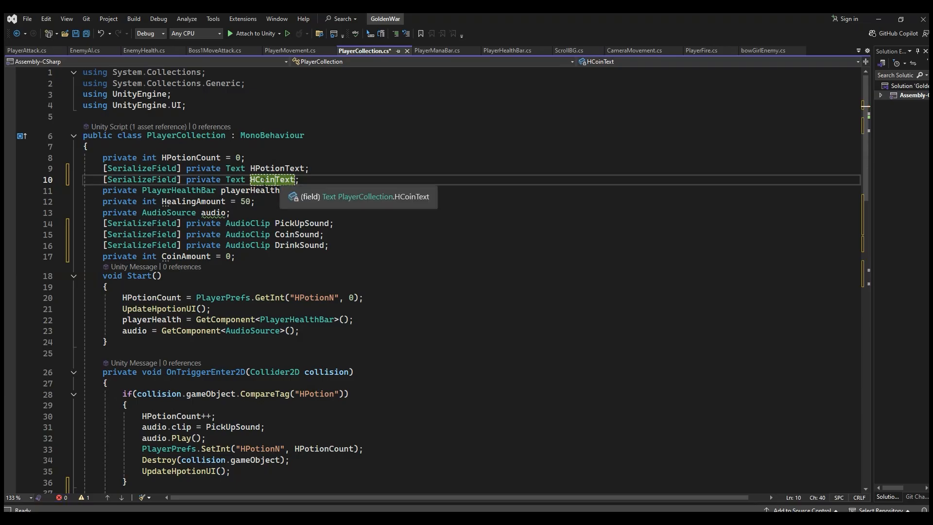
left_click(257, 179)
key("BackSpace")
Step: Replace HPotionText with CoinText in the text assignment of the UpdateCoinUI method
scroll(288, 233, "down", 4)
scroll(287, 234, "down", 12)
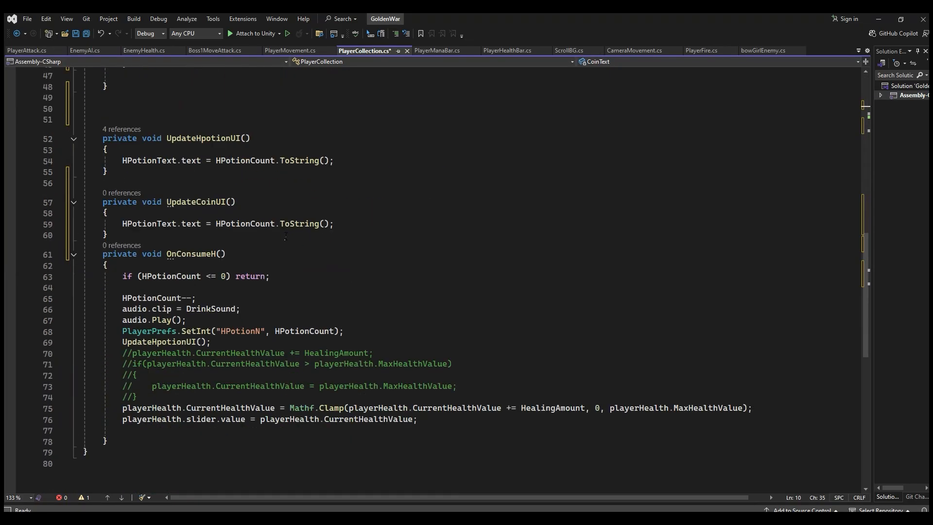
double_click(141, 224)
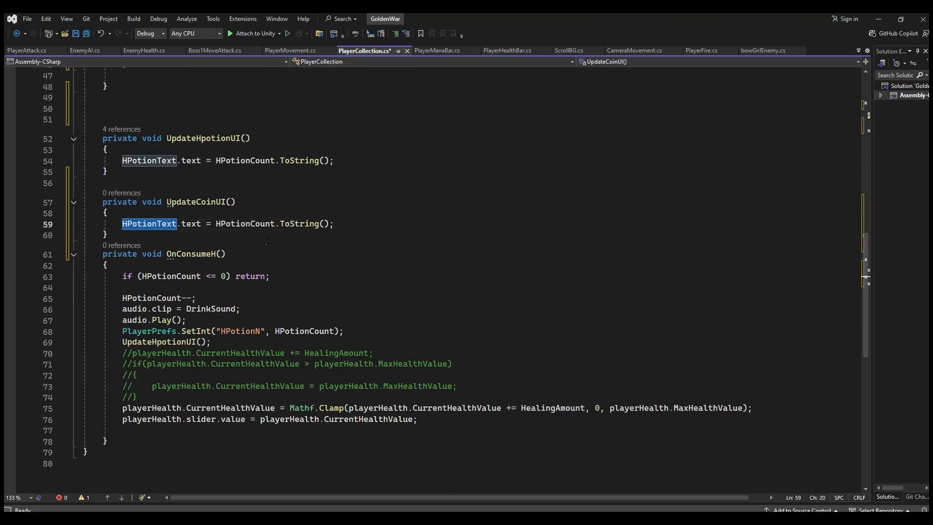
type("coi")
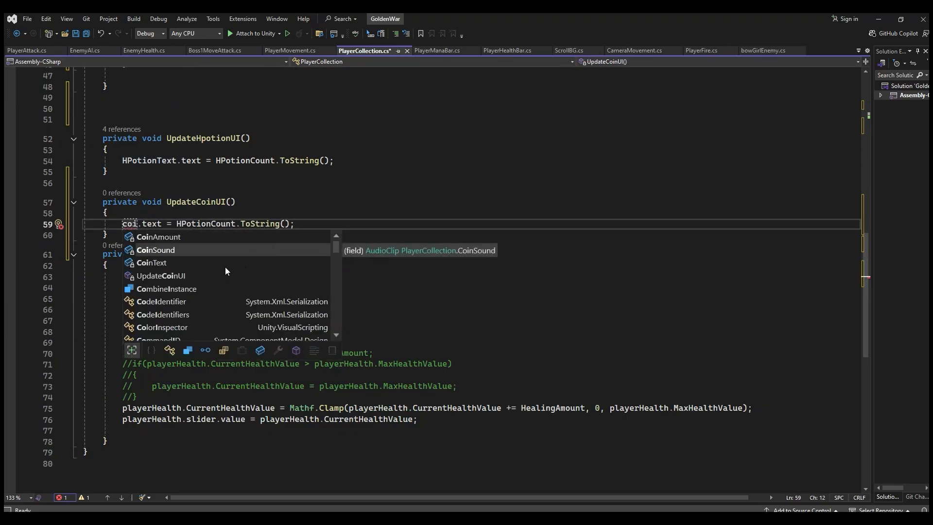
left_click(268, 160)
scroll(272, 163, "up", 15)
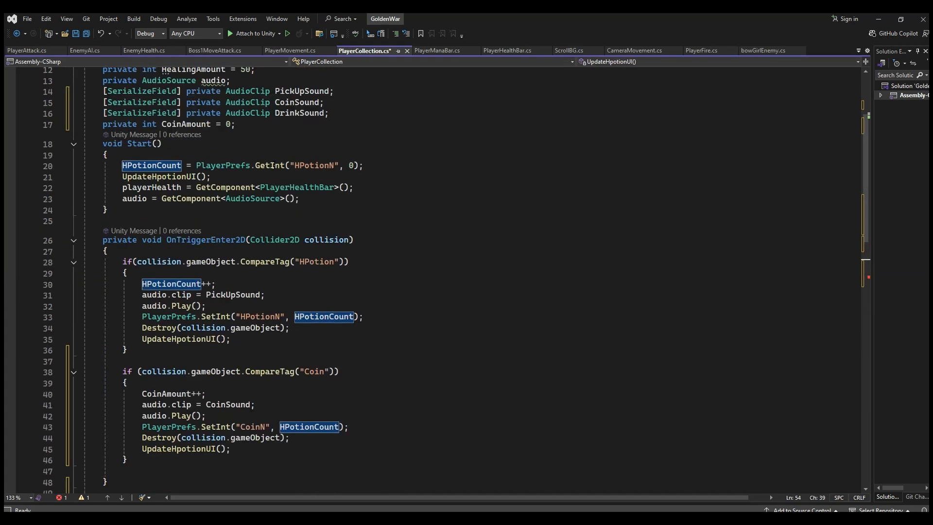
double_click(279, 182)
key("ctrl+c")
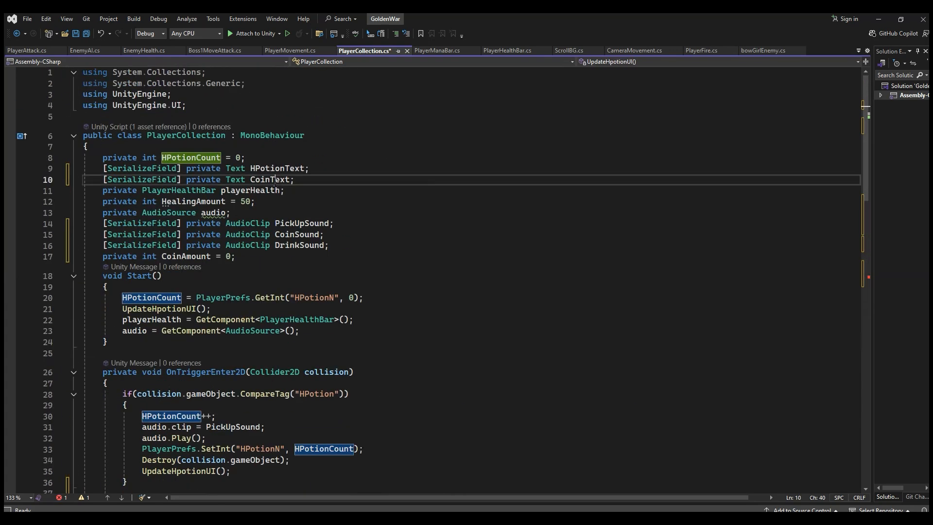
scroll(299, 249, "down", 12)
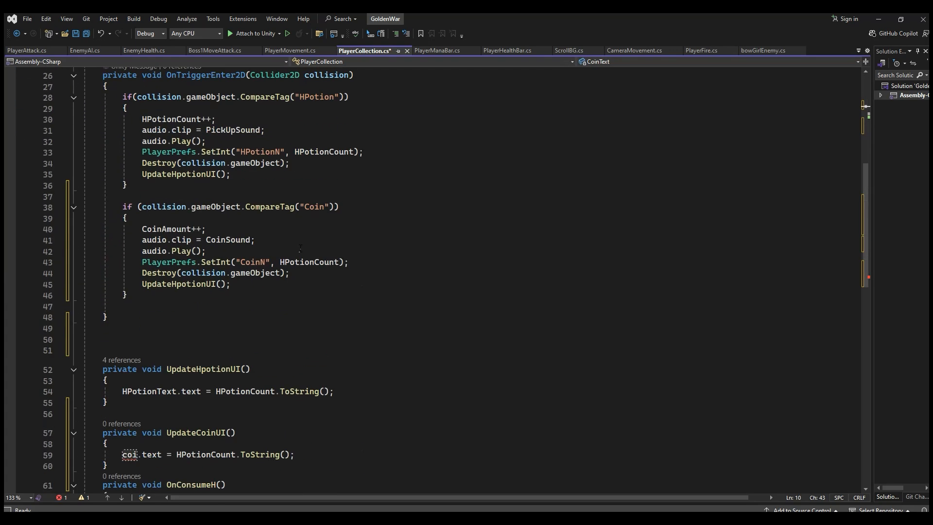
double_click(130, 323)
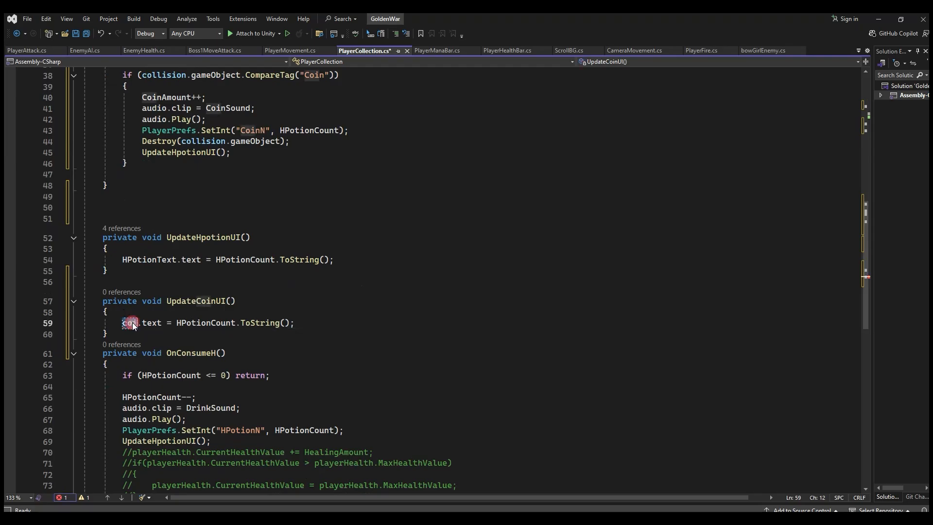
key("ctrl+v")
Step: Replace HPotionCount with CoinAmount in the ToString call of the UpdateCoinUI method
left_click(232, 322)
double_click(230, 324)
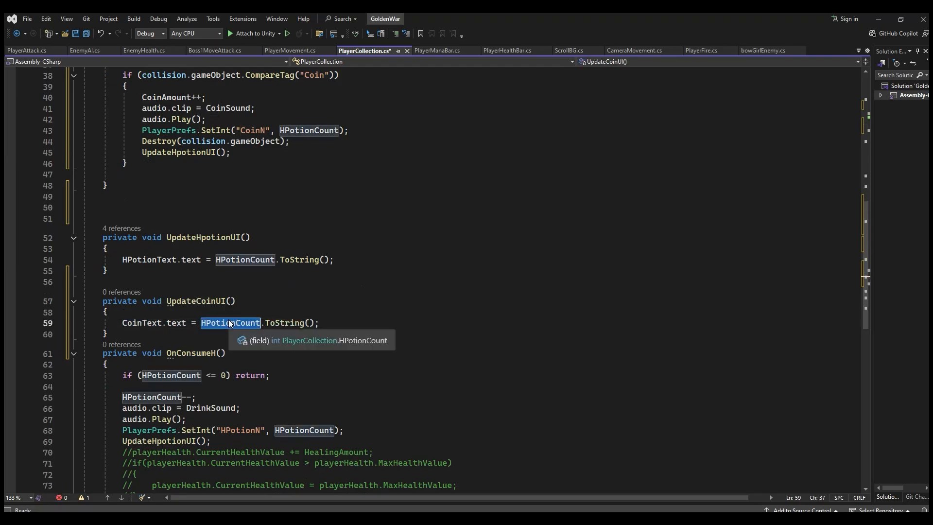
type("coi")
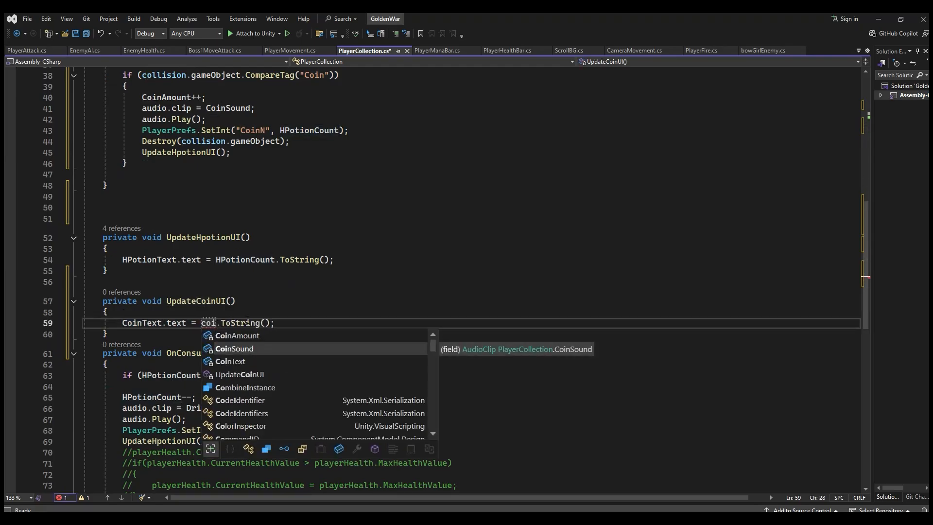
double_click(250, 336)
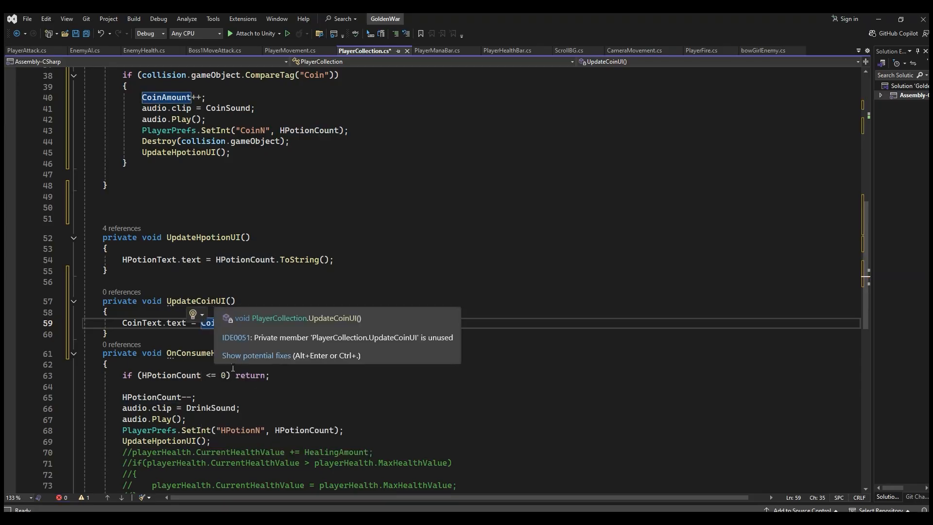
Step: Review the UpdateCoinUI method and the Coin pickup block in OnTriggerEnter2D
scroll(257, 364, "down", 2)
scroll(253, 357, "down", 2)
scroll(235, 321, "up", 3)
left_click(192, 267)
scroll(194, 266, "up", 6)
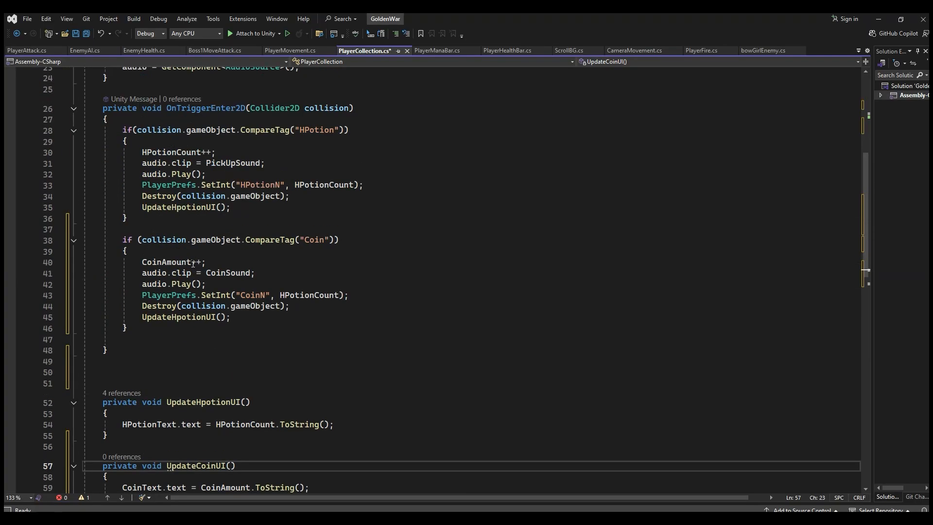
left_click(272, 262)
left_click(256, 295)
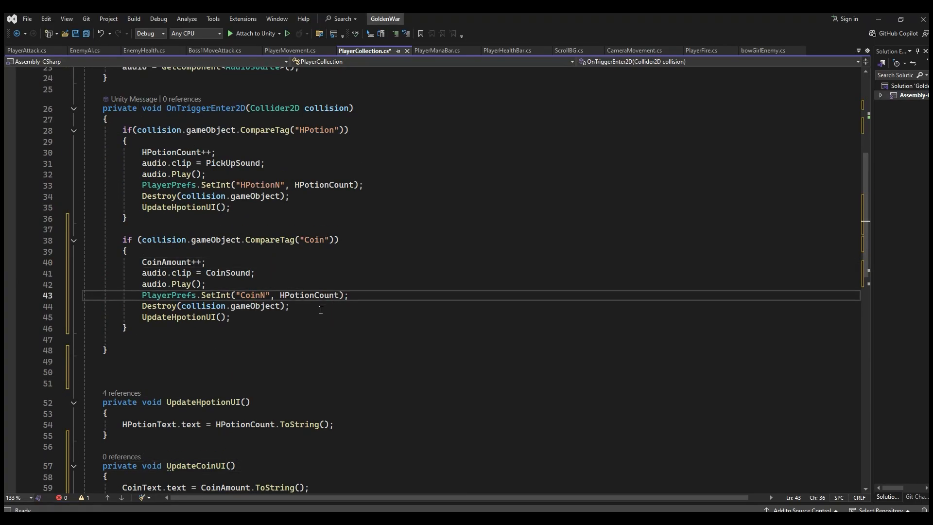
scroll(260, 301, "up", 4)
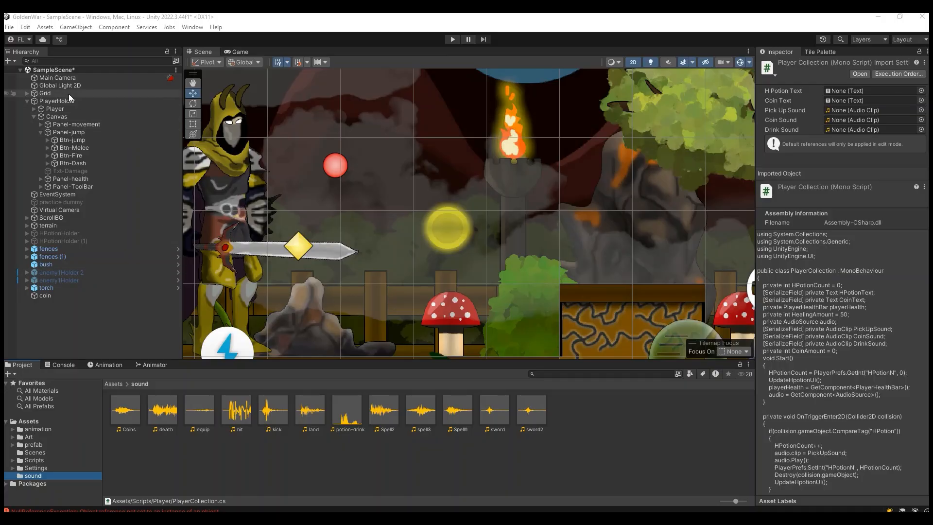
Step: Assign the Coins audio clip to the Coin Sound field of the Player's Player Collection script
left_click(68, 107)
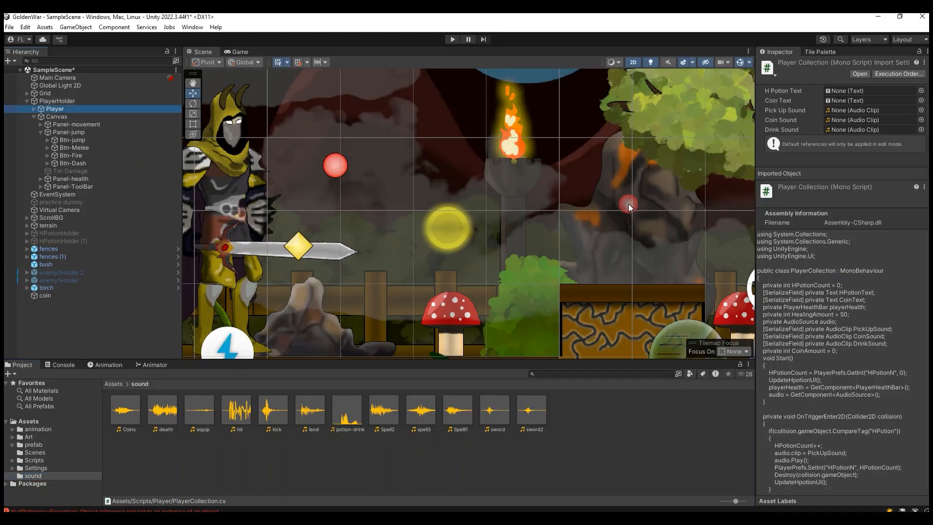
scroll(813, 287, "down", 5)
scroll(819, 324, "down", 10)
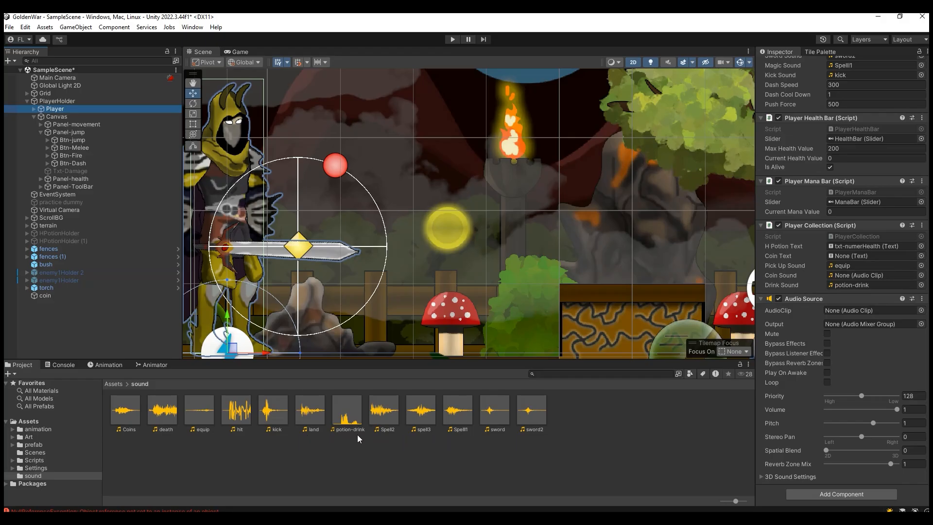
left_click_drag(125, 410, 879, 277)
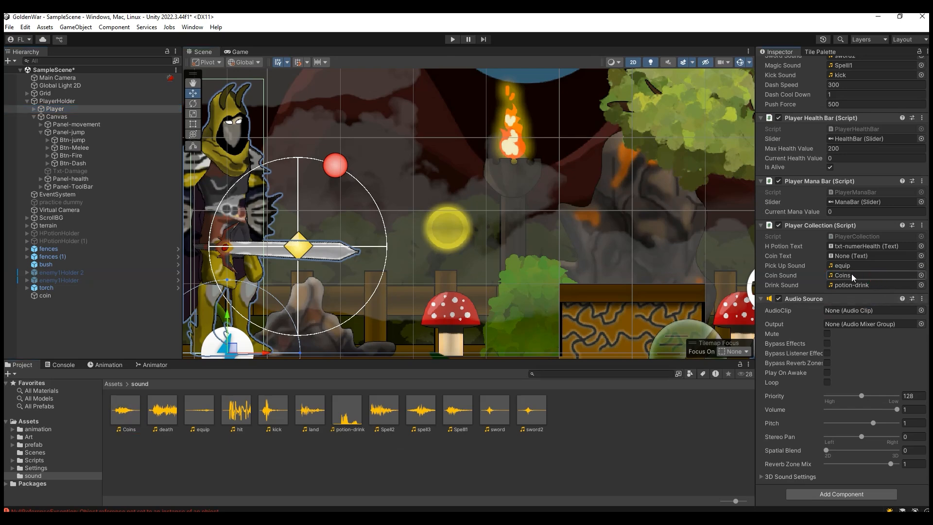
Step: Add a UI panel under the Canvas and name it Panel-Coin
left_click(238, 51)
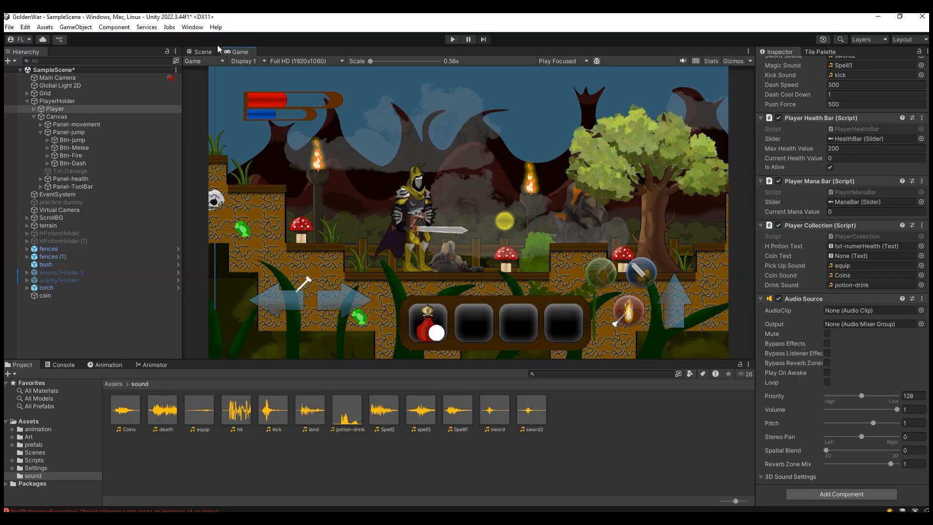
left_click(203, 51)
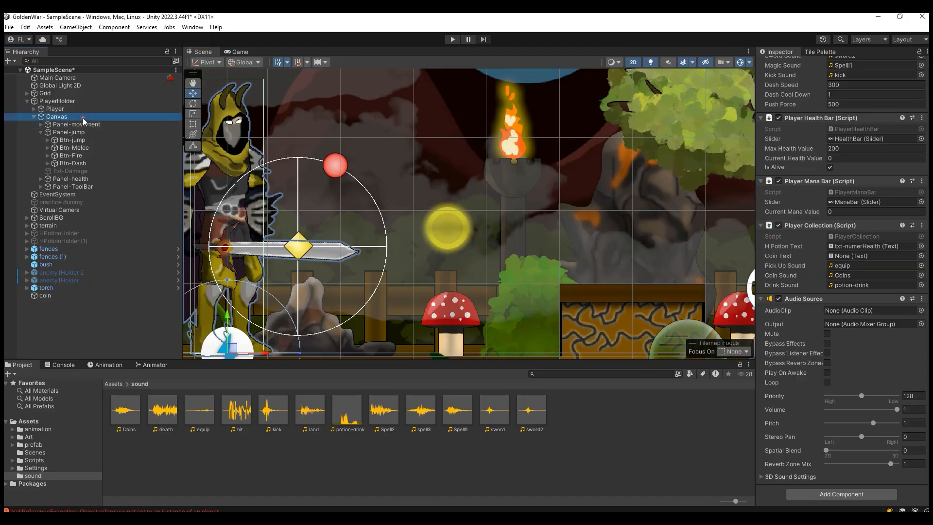
double_click(83, 118)
scroll(315, 166, "up", 1)
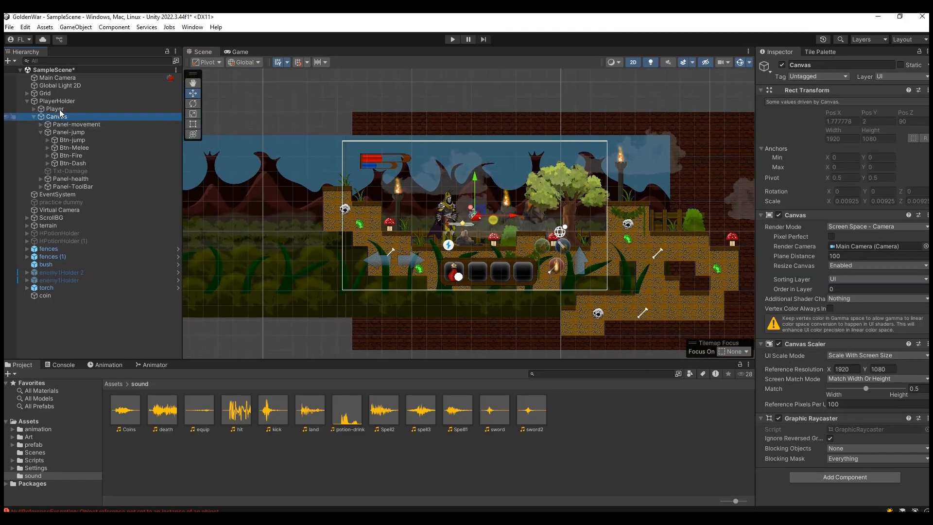
left_click(41, 132)
right_click(84, 118)
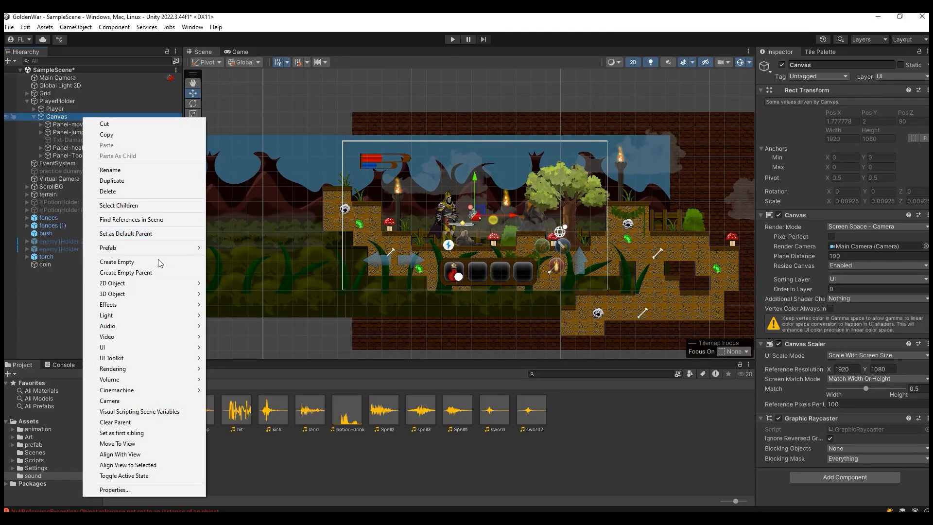
mouse_move(192, 347)
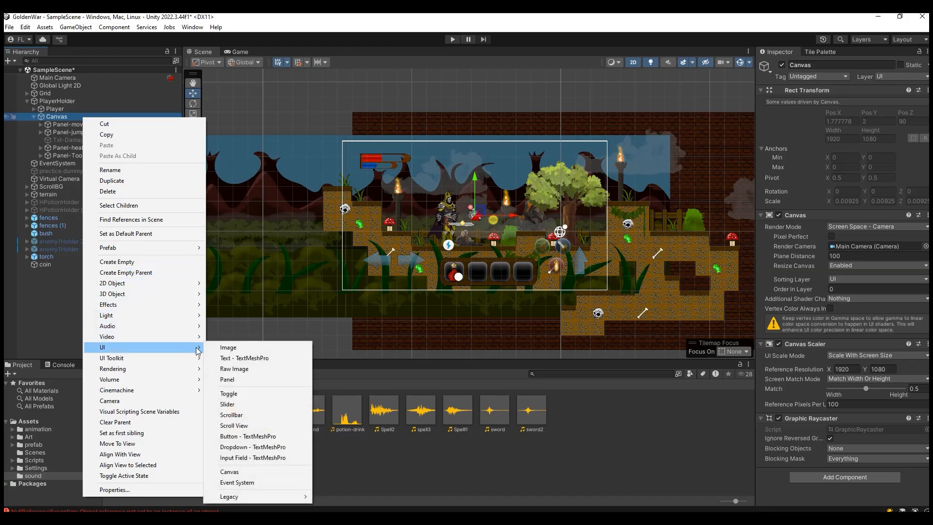
left_click(249, 376)
type("Pnale-")
key("BackSpace")
key("BackSpace")
key("BackSpace")
key("BackSpace")
key("BackSpace")
type("anel-")
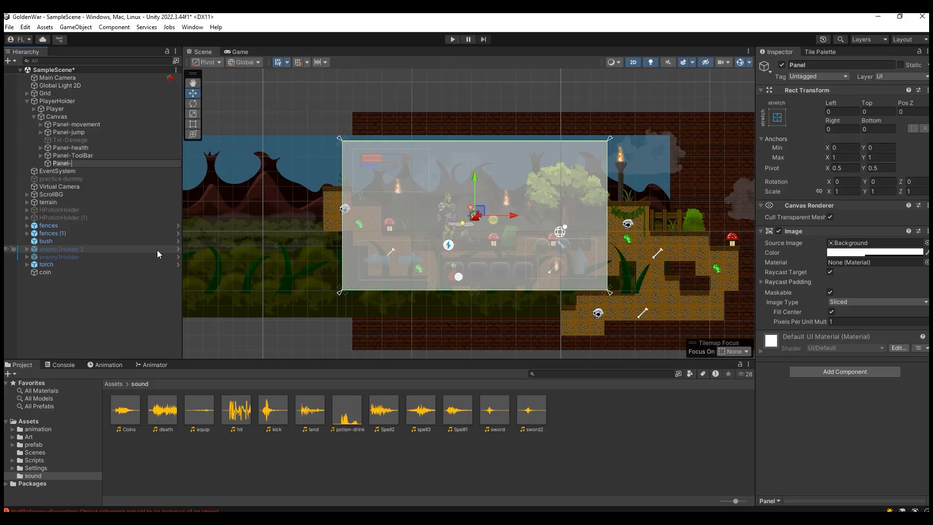
type("Coin")
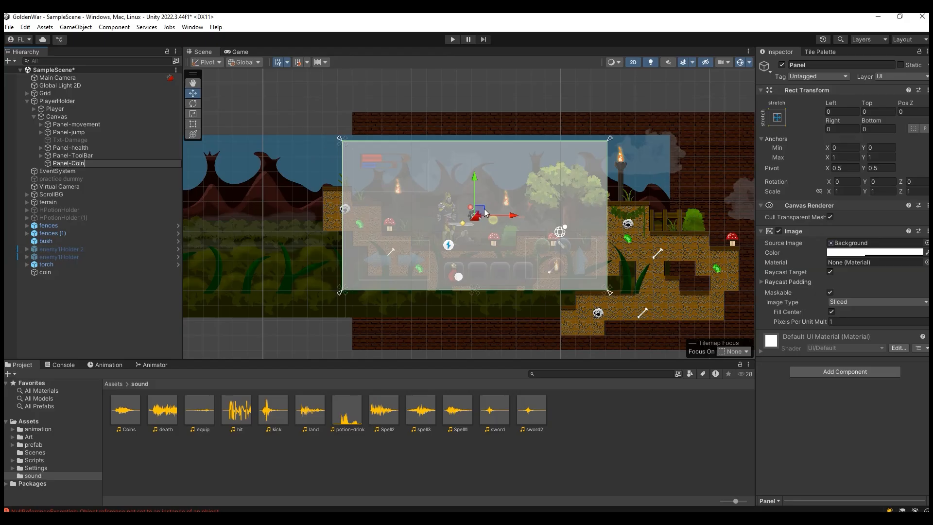
Step: Anchor Panel-Coin to the top centre of the Canvas and scale it down uniformly to about 0.17
left_click(783, 114)
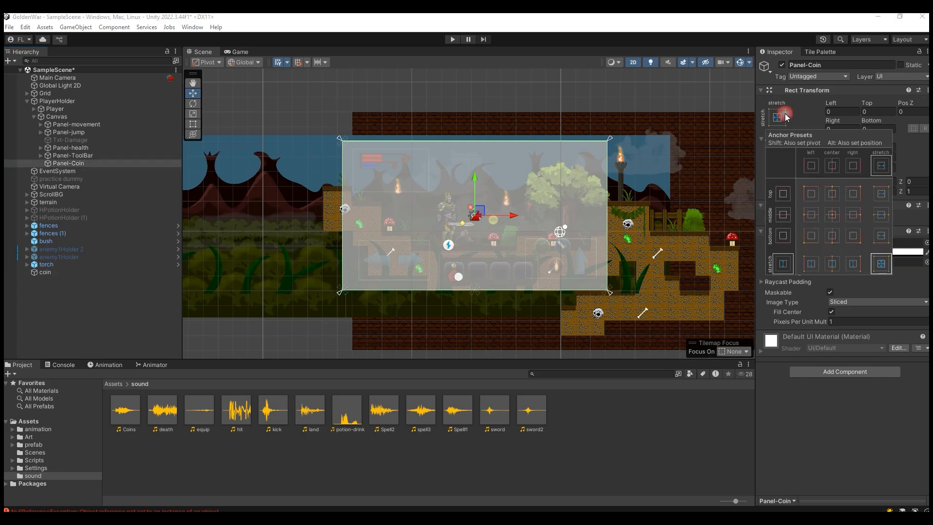
left_click(831, 194)
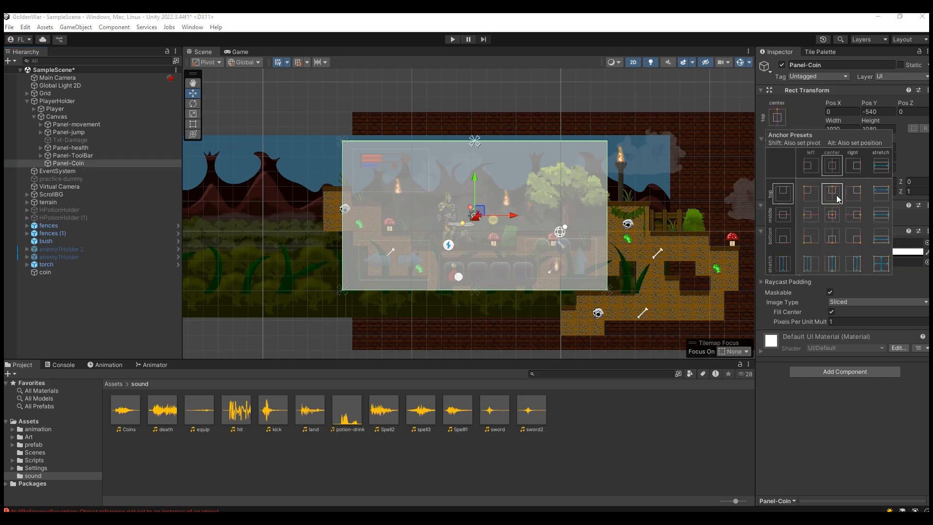
left_click(193, 114)
left_click_drag(482, 217, 463, 167)
left_click(193, 92)
left_click(194, 113)
Step: Move Panel-Coin up near the top edge of the Canvas, to about Pos Y -152
scroll(473, 156, "up", 6)
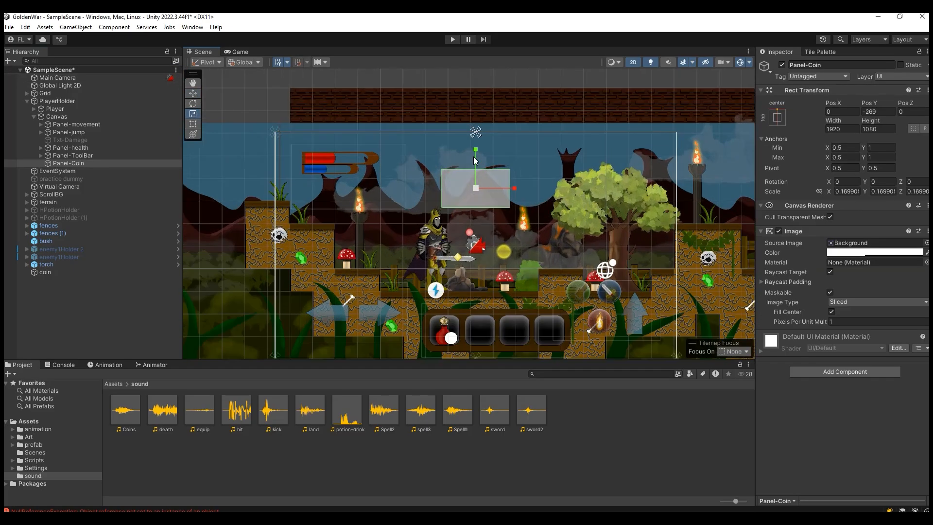
scroll(474, 161, "up", 2)
key("w")
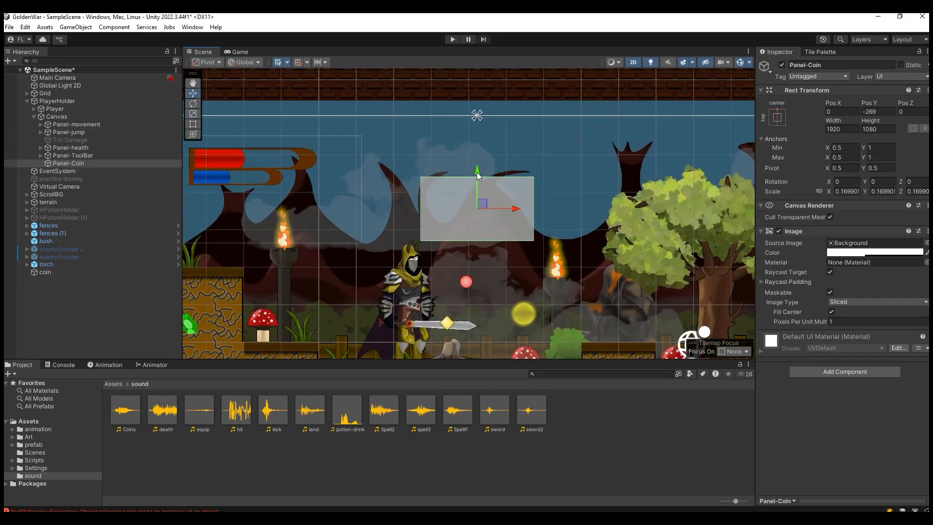
left_click_drag(479, 170, 480, 136)
left_click(237, 51)
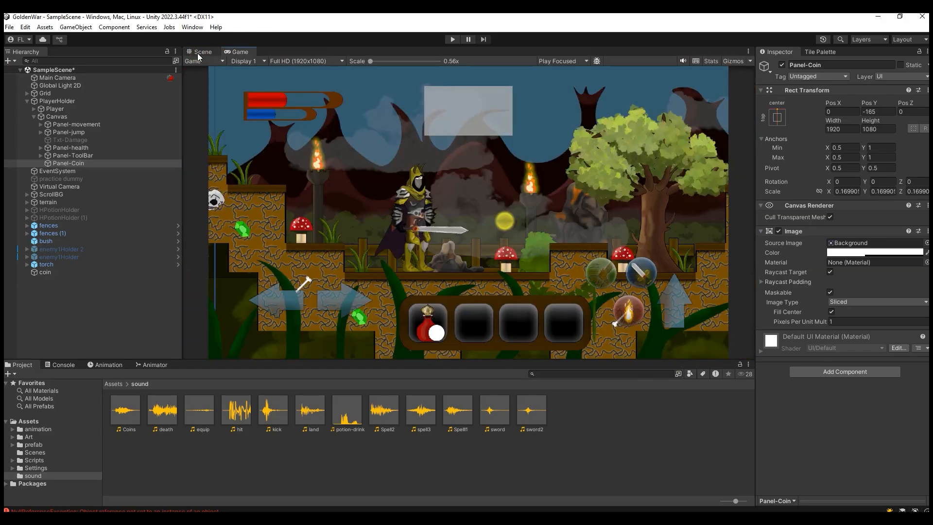
left_click(199, 52)
left_click_drag(482, 136, 475, 132)
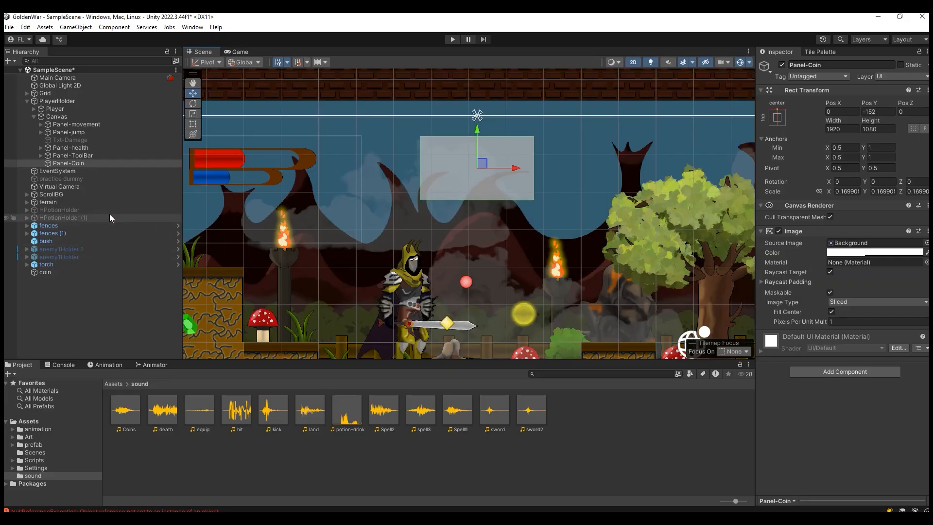
Step: Add a legacy UI Text object as a child of Panel-Coin
right_click(80, 165)
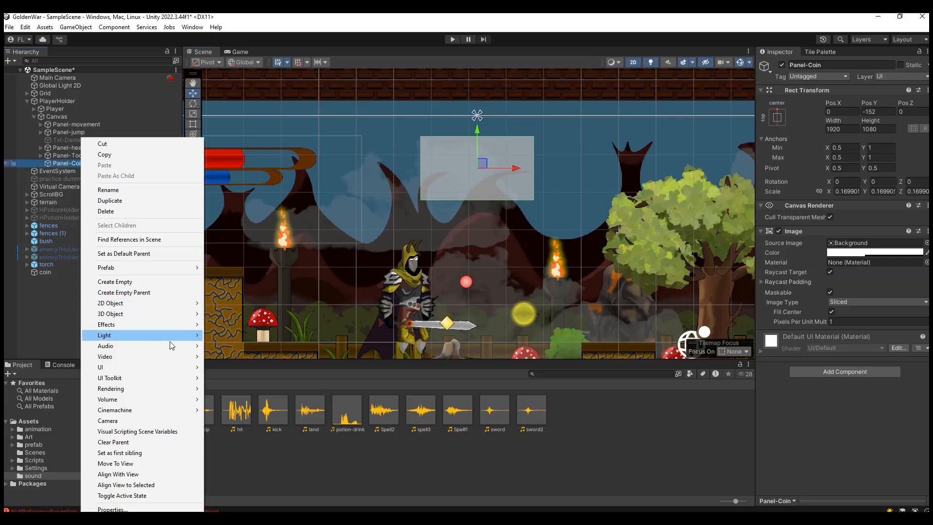
mouse_move(192, 367)
mouse_move(243, 511)
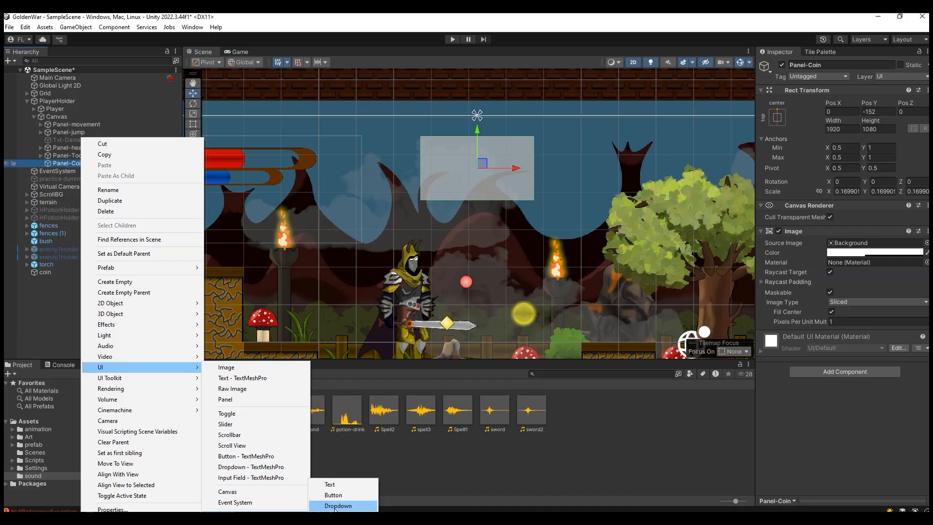
left_click(340, 485)
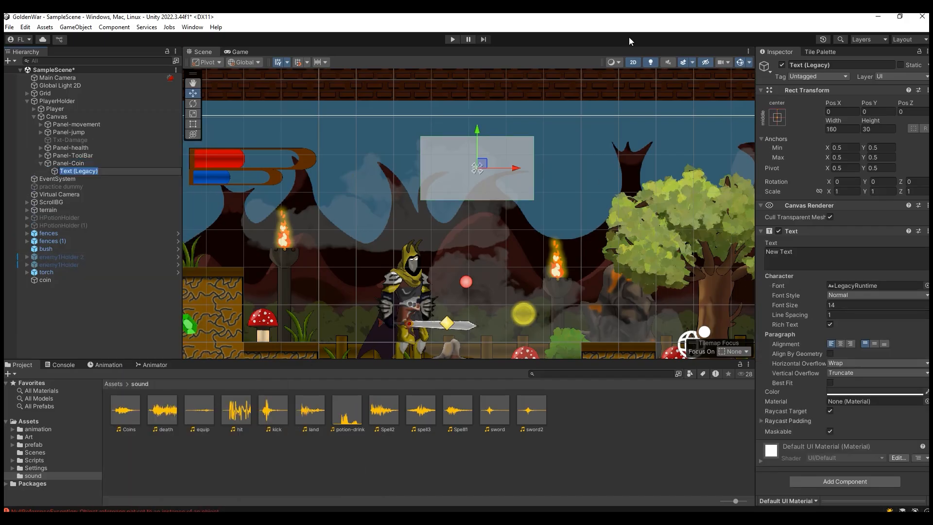
Step: Enlarge the new text box to about 687.3 wide and 227.2 high
left_click(193, 113)
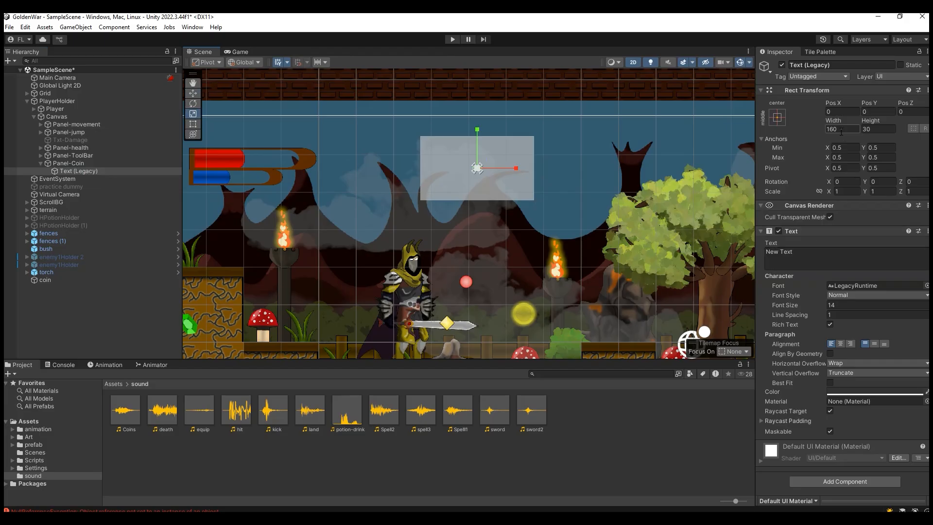
left_click_drag(827, 123, 902, 240)
left_click_drag(837, 121, 193, 130)
left_click_drag(870, 122, 158, 152)
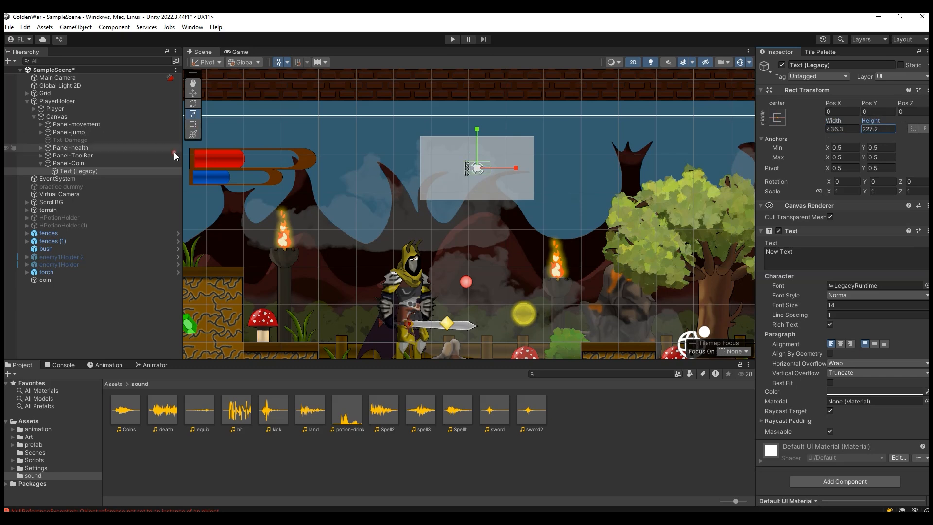
left_click_drag(823, 127, 649, 208)
Step: Set the text content to 234, centre it horizontally and vertically, and enable Best Fit
left_click(848, 257)
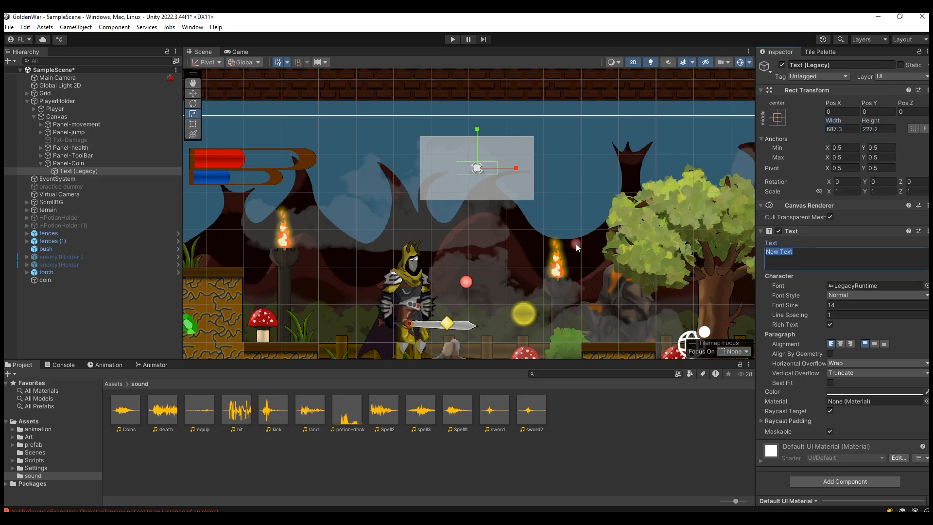
type("234324234")
key("BackSpace")
left_click(875, 343)
left_click(828, 383)
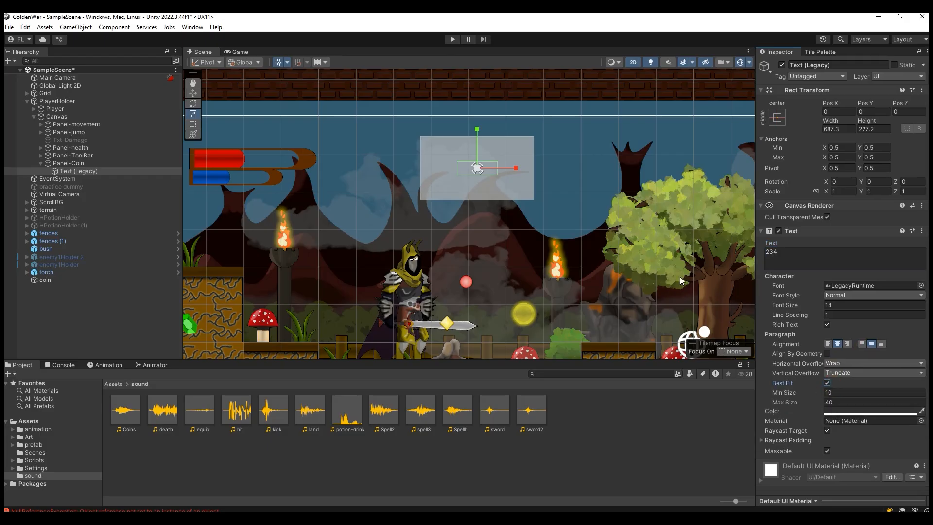
Step: Raise the text's Best Fit limits to Min Size 14 and Max Size 218
scroll(485, 170, "up", 10)
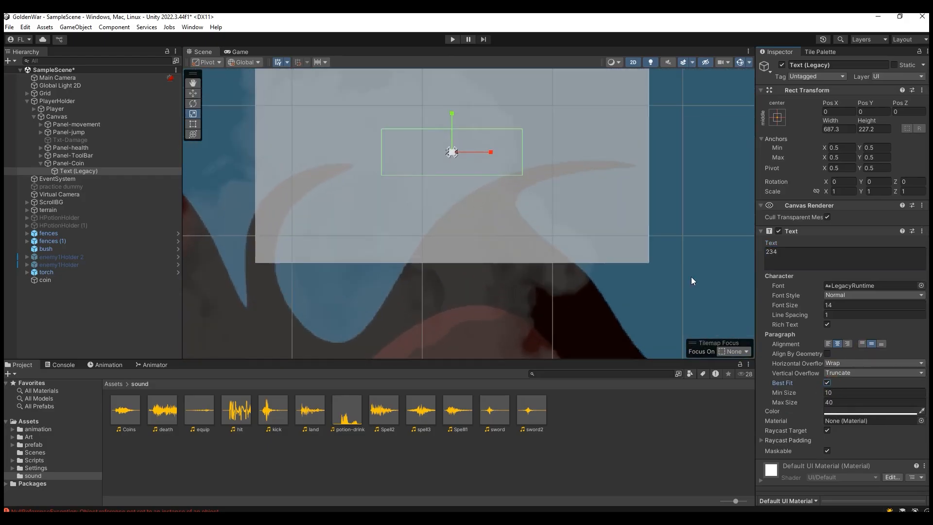
left_click_drag(777, 402, 811, 407)
left_click(782, 408)
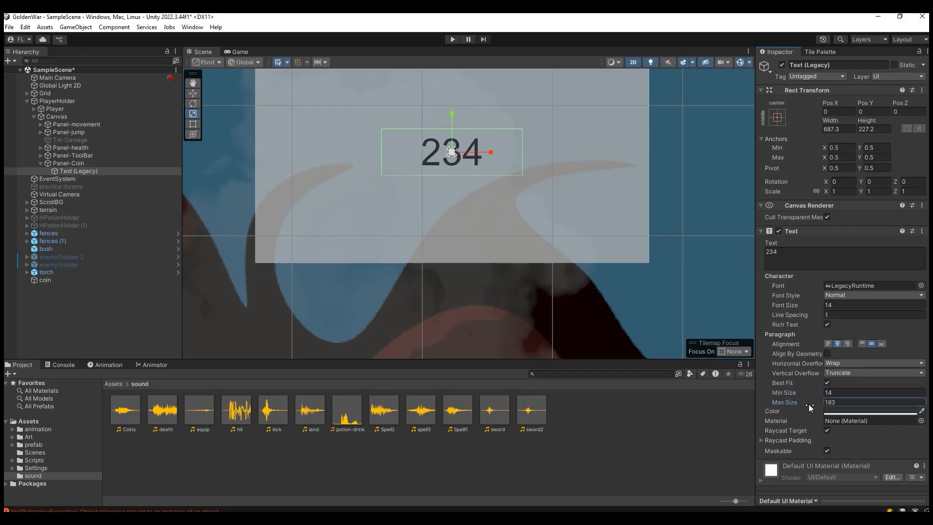
left_click(236, 51)
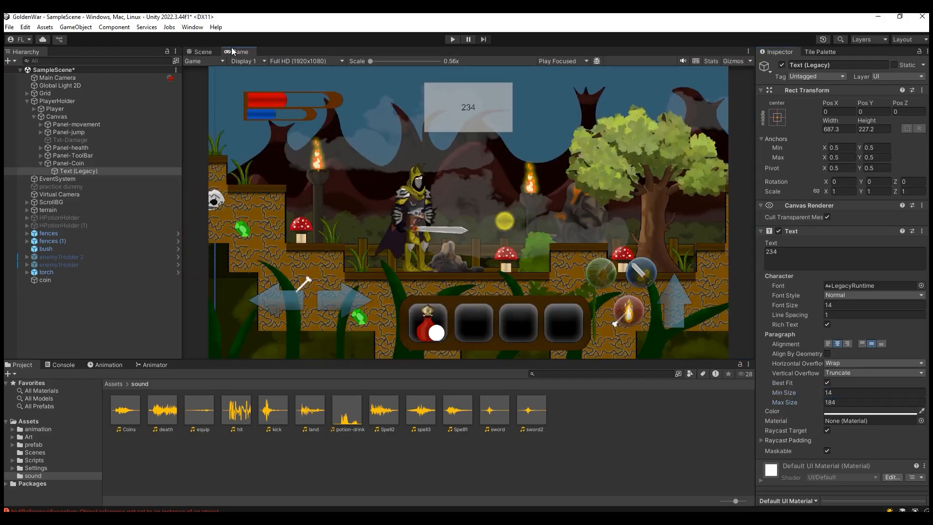
left_click(205, 50)
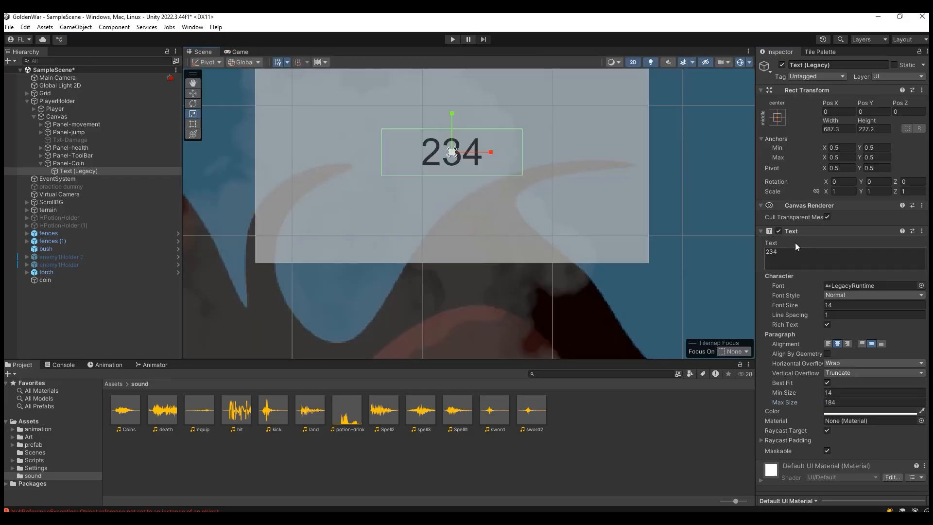
left_click_drag(781, 403, 802, 401)
Step: Enlarge the text box to about 1174.2 by 509.3 and compare the text in the Game and Scene views
scroll(476, 148, "down", 4)
left_click_drag(830, 126, 870, 117)
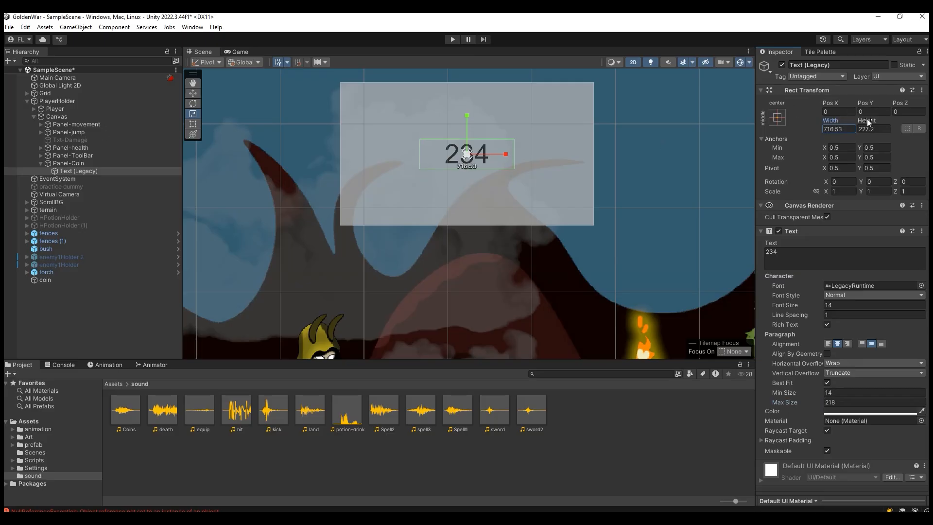
left_click(118, 147)
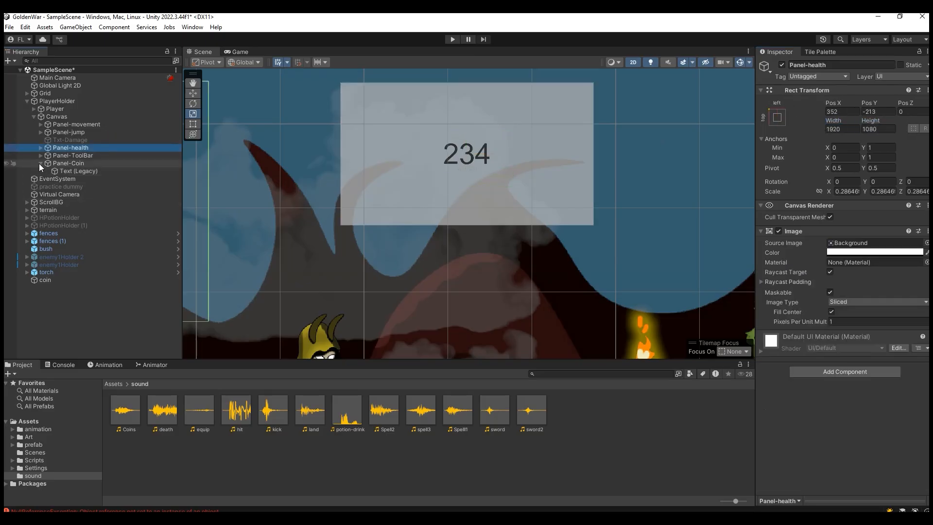
left_click(103, 171)
left_click_drag(831, 121, 396, 191)
left_click(238, 54)
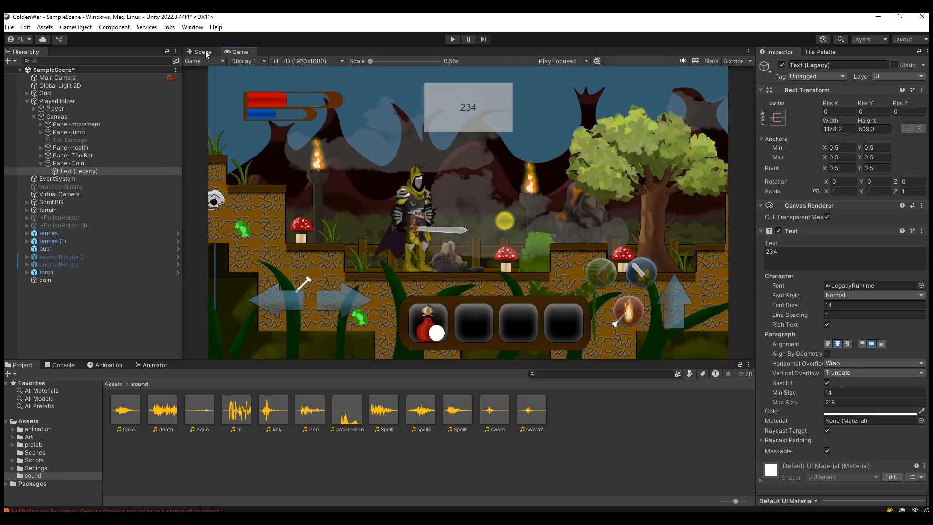
left_click(205, 50)
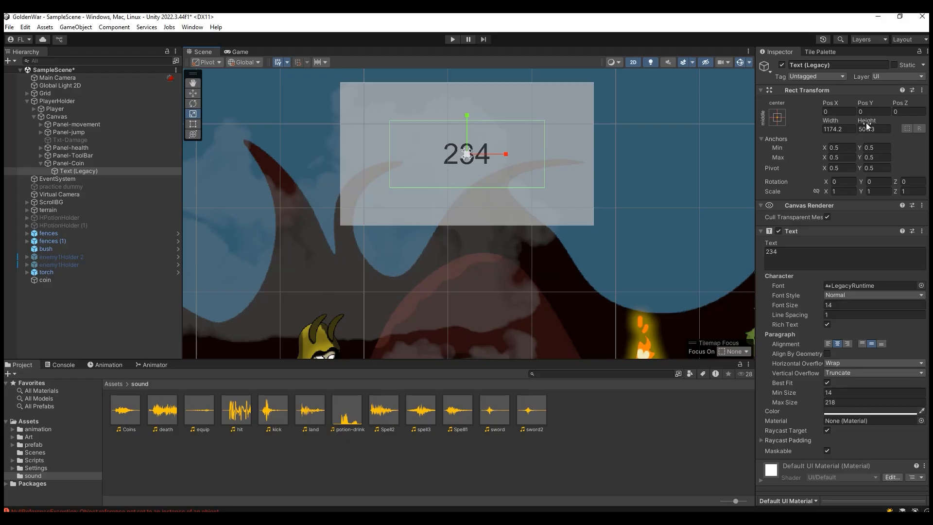
left_click(237, 51)
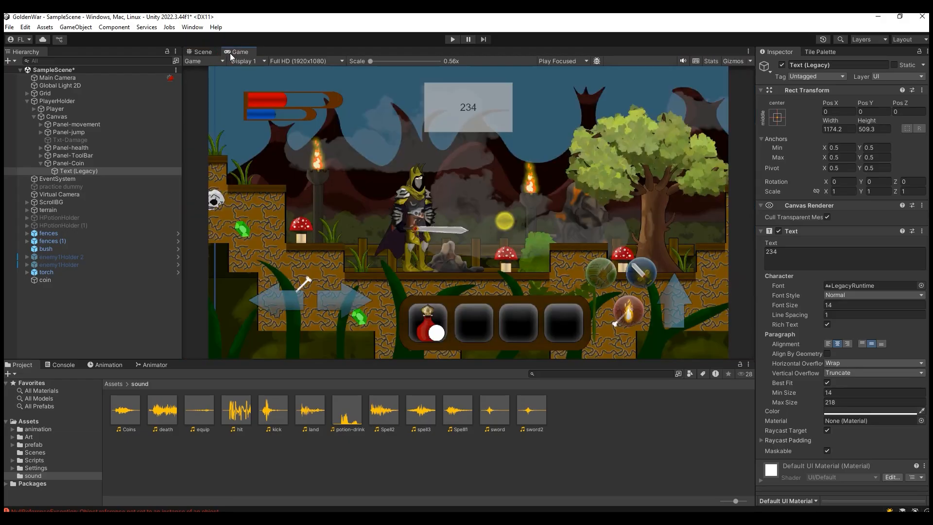
left_click(203, 52)
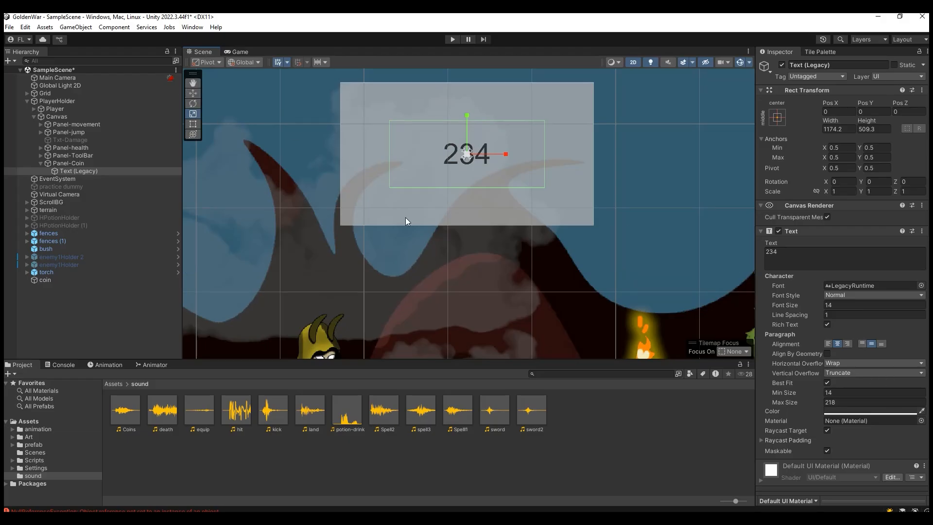
Step: Resize the text box to about 768.4 by 384 and move it horizontally to about Pos X 81
left_click_drag(829, 121, 799, 130)
left_click(197, 93)
left_click_drag(508, 154, 517, 155)
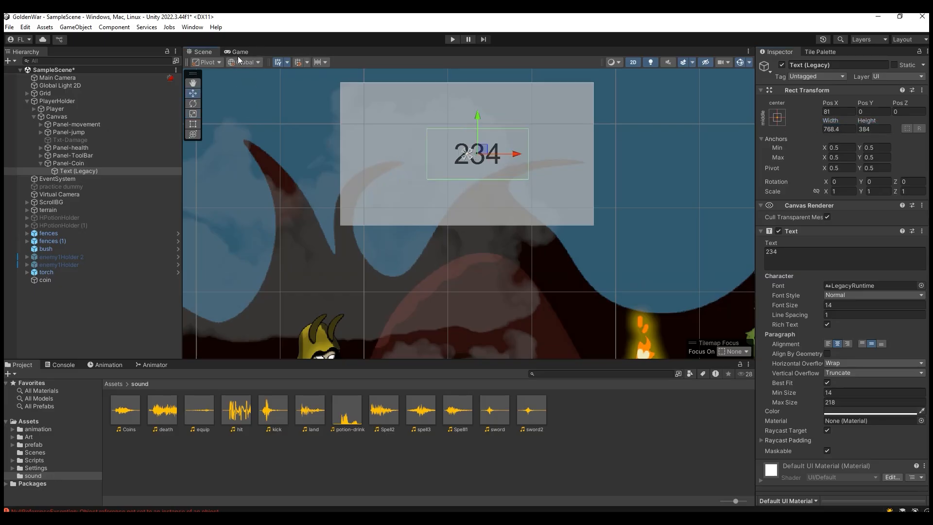
Step: Anchor the 234 text to the middle right of Panel-Coin and move it to about Pos X -697
left_click(779, 120)
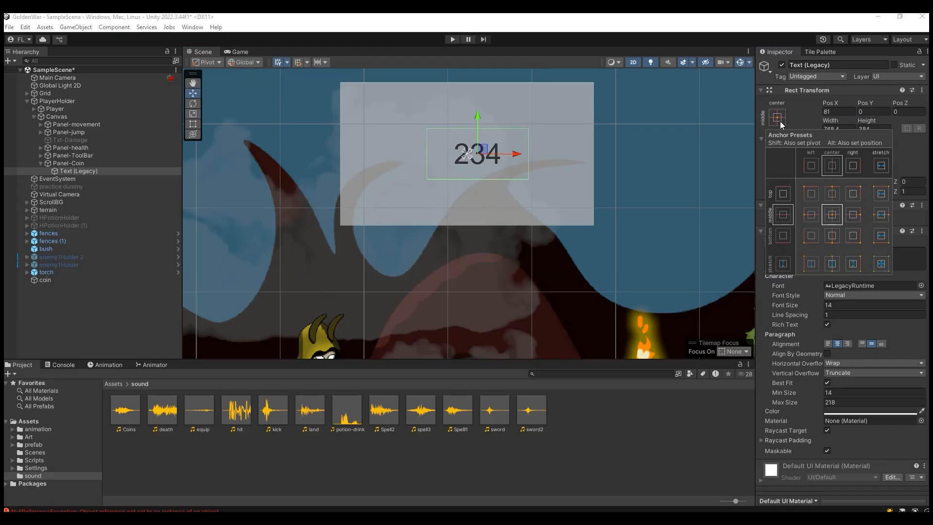
left_click(853, 214, "alt")
left_click(561, 153)
left_click_drag(560, 153, 535, 153)
Step: Add a UI Image under Panel-Coin and anchor and snap it to the panel's middle left
left_click(76, 167)
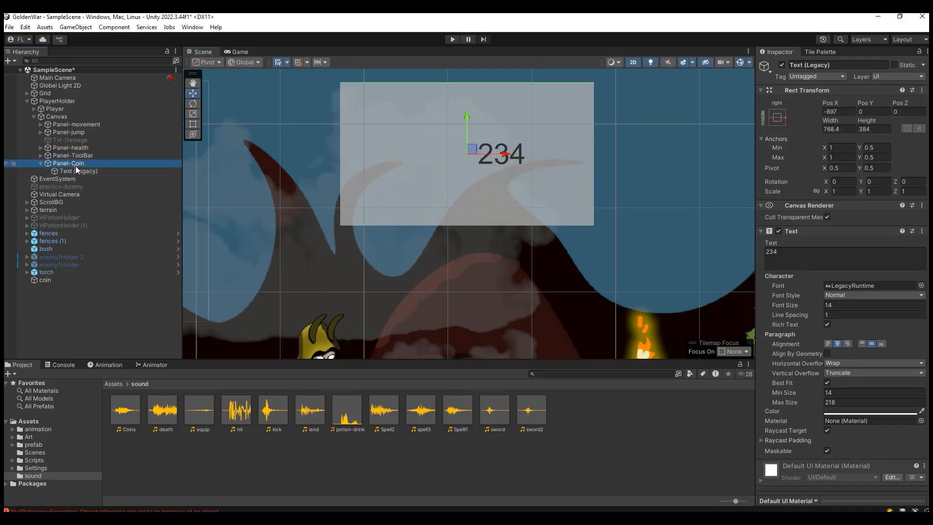
right_click(76, 165)
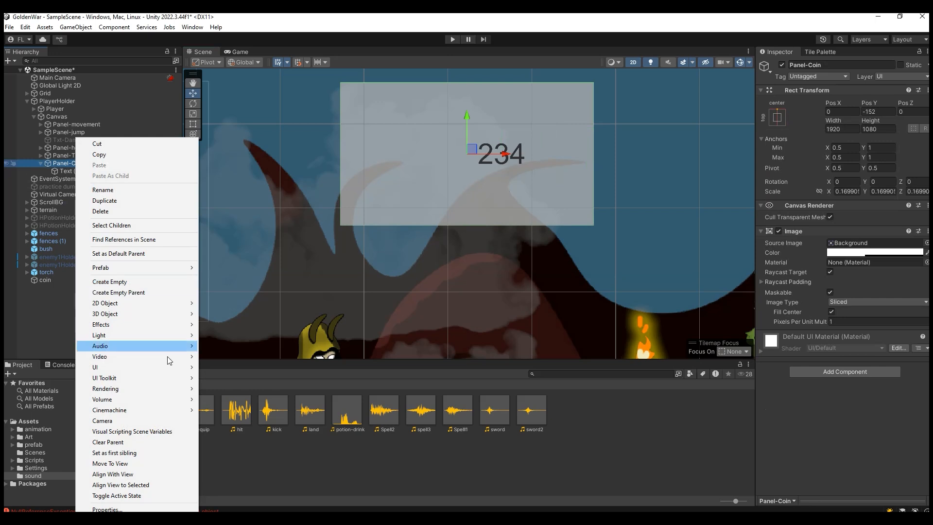
mouse_move(170, 366)
left_click(243, 368)
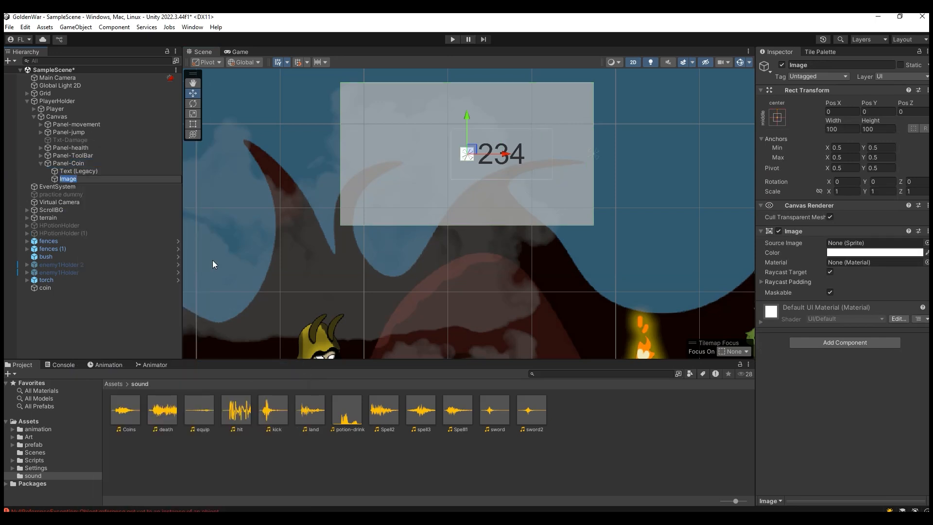
left_click_drag(507, 154, 445, 156)
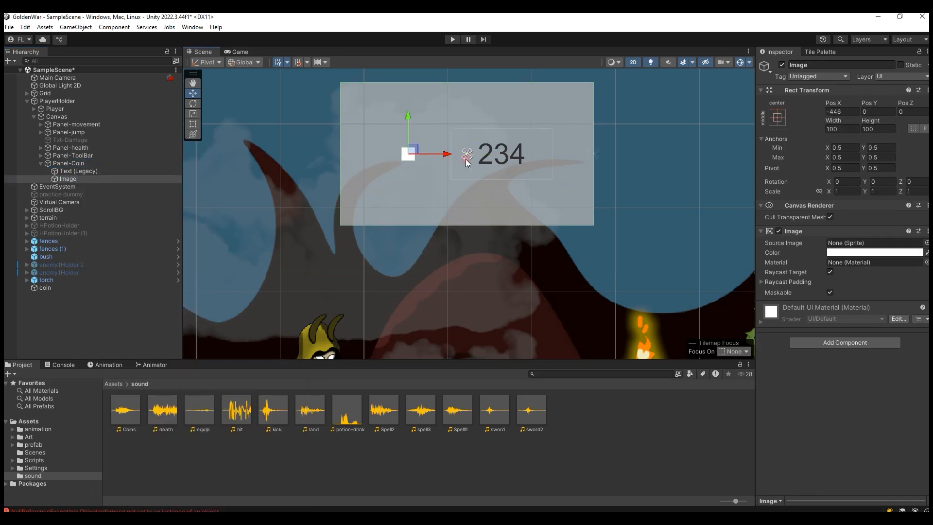
left_click(779, 120)
left_click(811, 214, "alt")
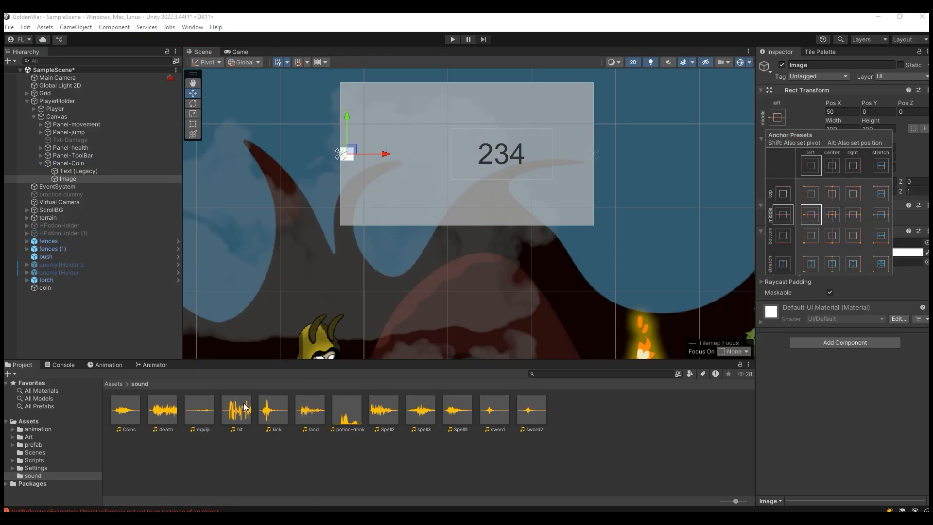
Step: Assign the coin sprite from Assets/Art/Probs as the new image's Source Image
left_click(45, 436)
left_click(224, 452)
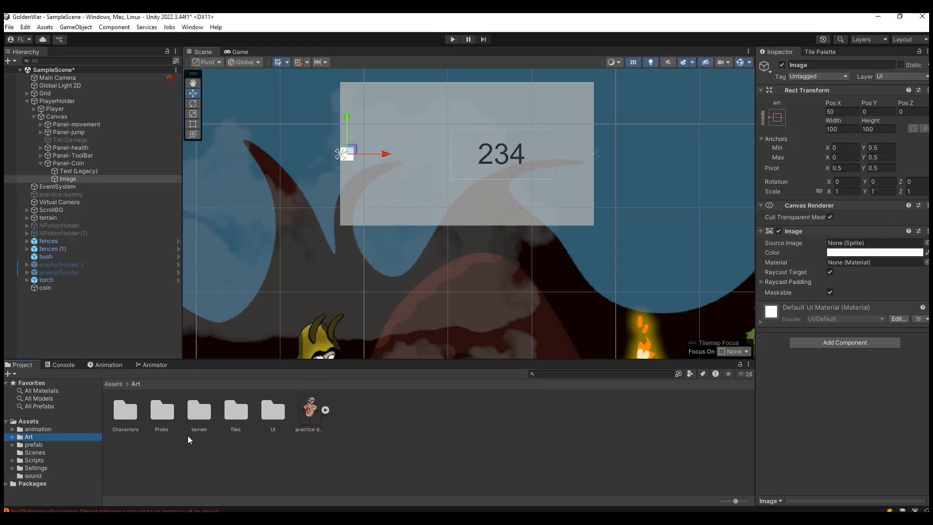
double_click(165, 412)
left_click(78, 179)
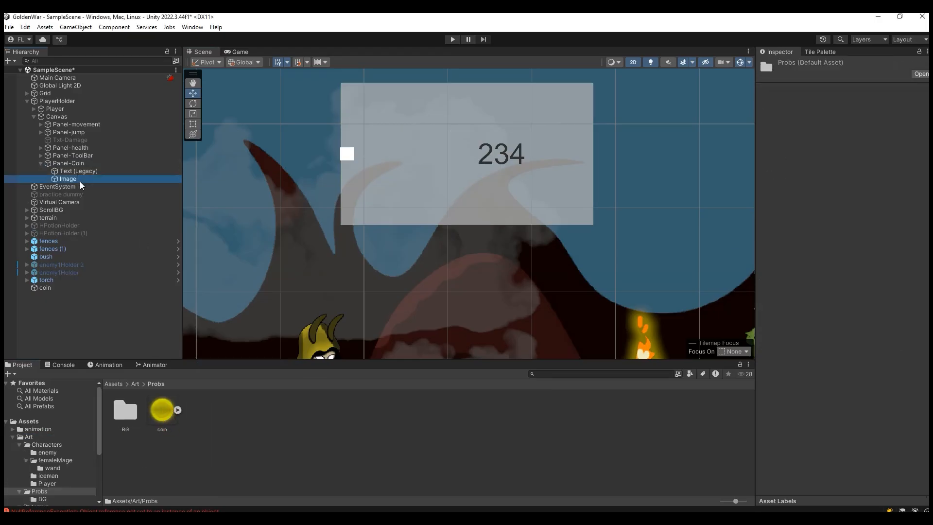
left_click_drag(164, 413, 848, 244)
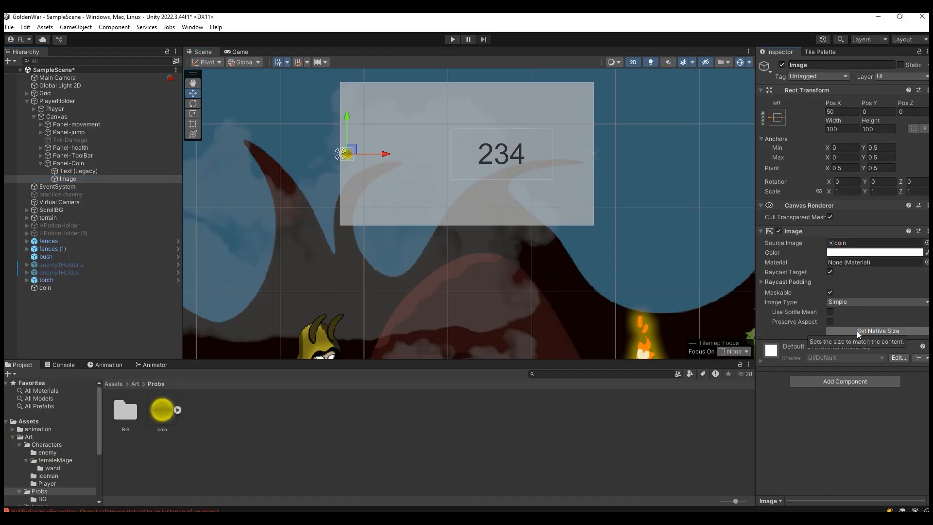
Step: Scale the coin image uniformly to about 3.95, move it to about Pos X 477, and check it in the Game view
left_click(192, 114)
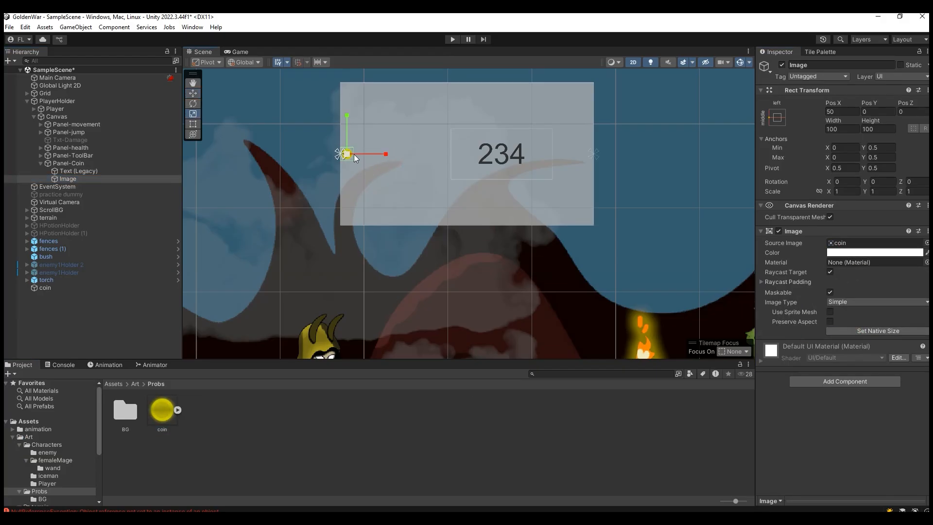
left_click_drag(348, 153, 422, 144)
left_click(193, 94)
left_click_drag(346, 155, 443, 163)
left_click(193, 114)
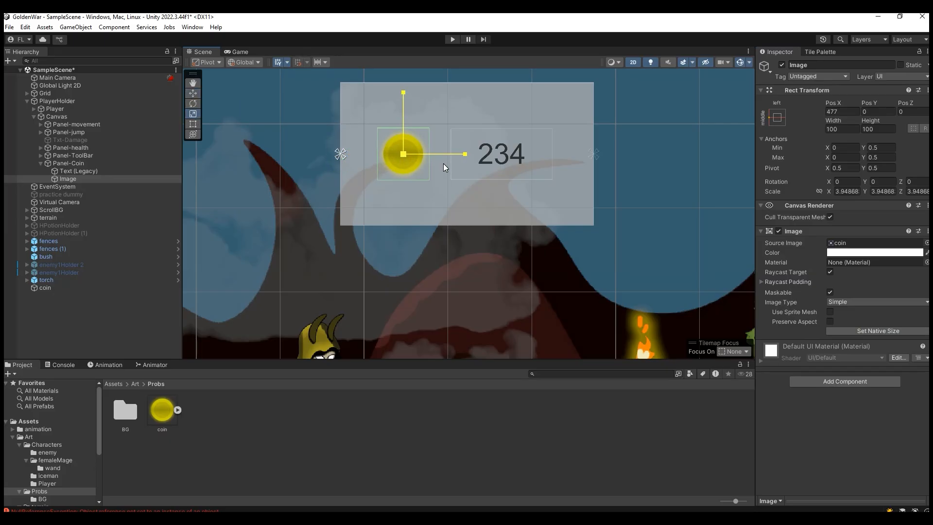
left_click(239, 51)
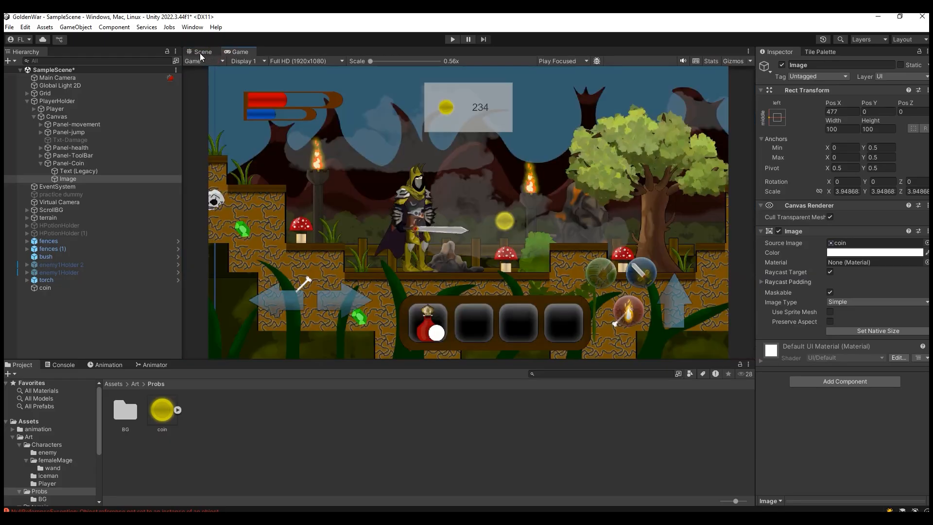
left_click(199, 53)
Step: Rename the coin image object as Image-coin
left_click(77, 178)
left_click(63, 177)
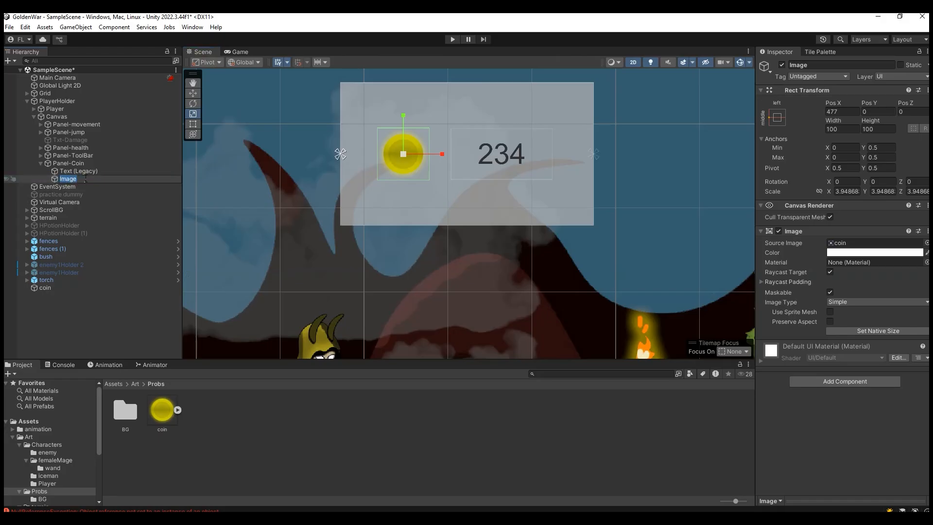
type("-coin")
key("Return")
Step: Try a yellow F4FF6E tint on Image-coin and check it in the Game view
left_click(858, 252)
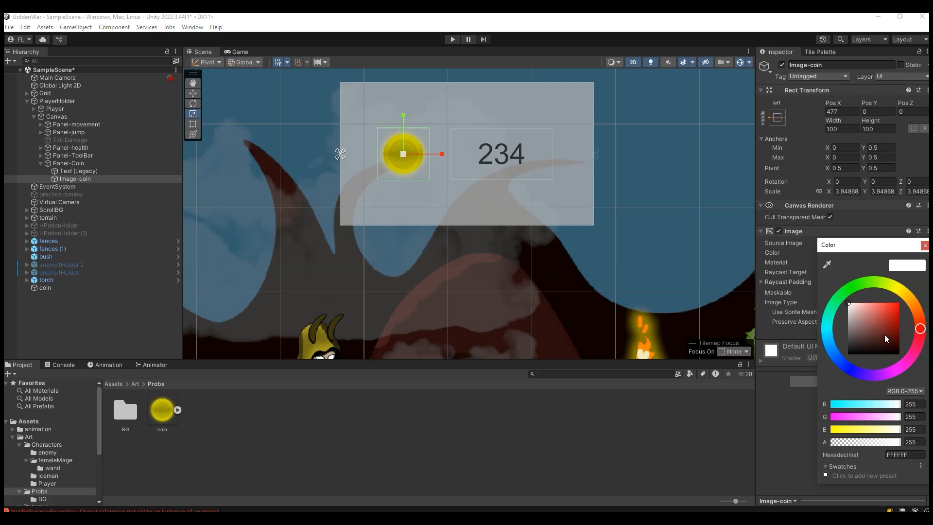
mouse_move(838, 316)
left_mouse_down()
mouse_move(844, 325)
mouse_move(836, 311)
mouse_move(829, 316)
left_mouse_up()
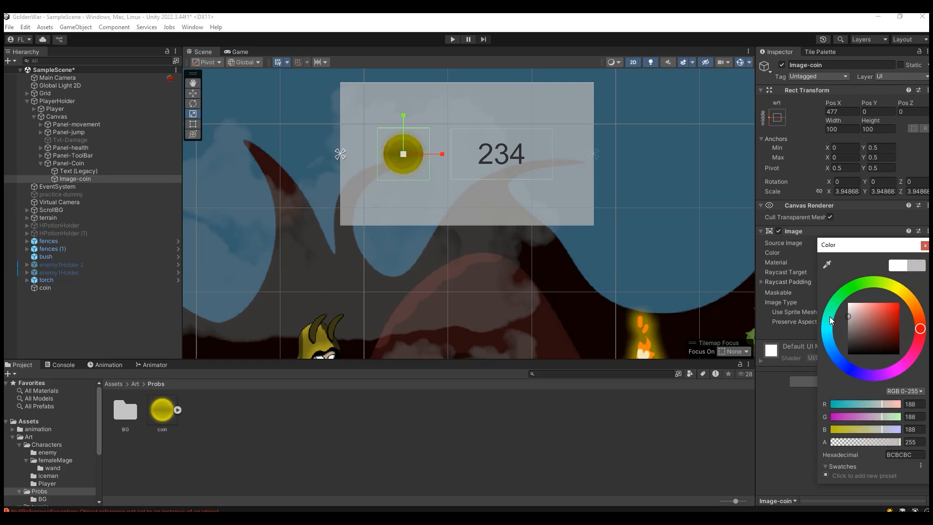
left_click(885, 290)
left_click_drag(864, 308, 877, 301)
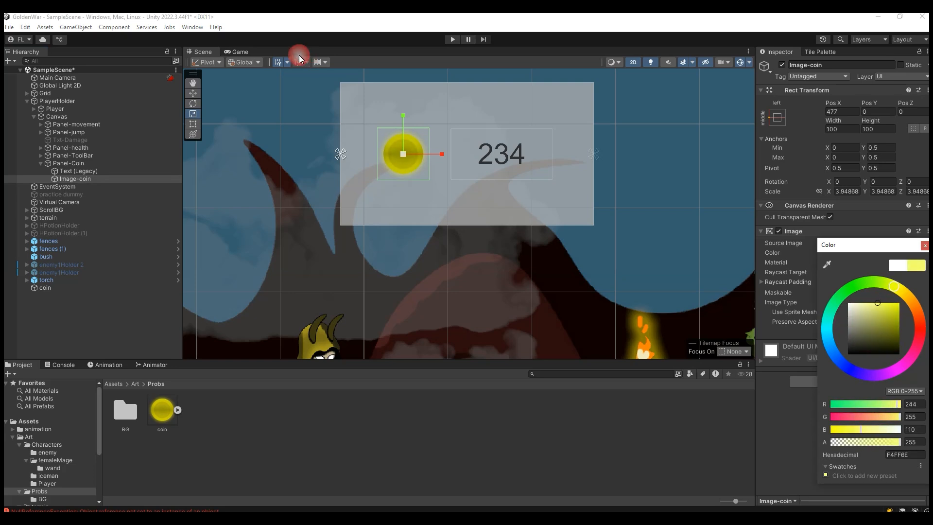
left_click(242, 51)
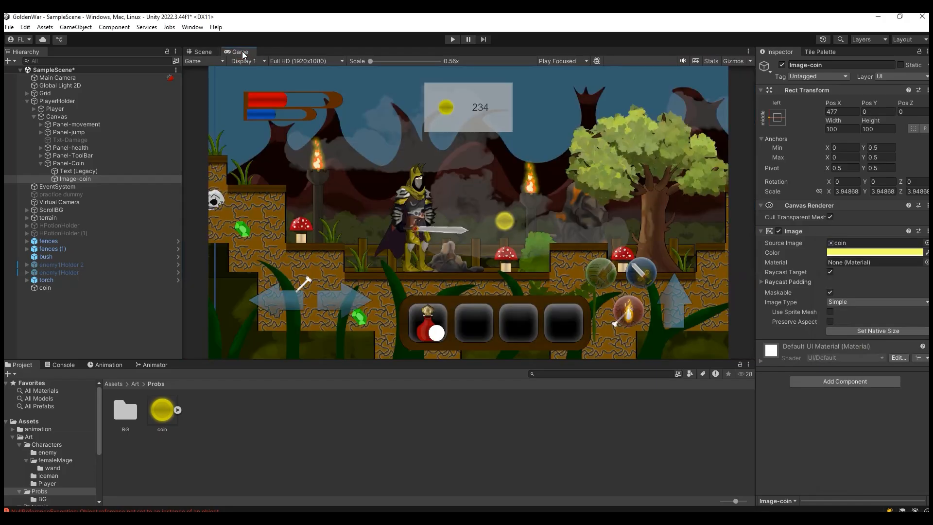
Step: Set Image-coin's tint to near-white and enlarge its uniform scale to about 4.93
left_click(869, 252)
left_click_drag(873, 311, 849, 305)
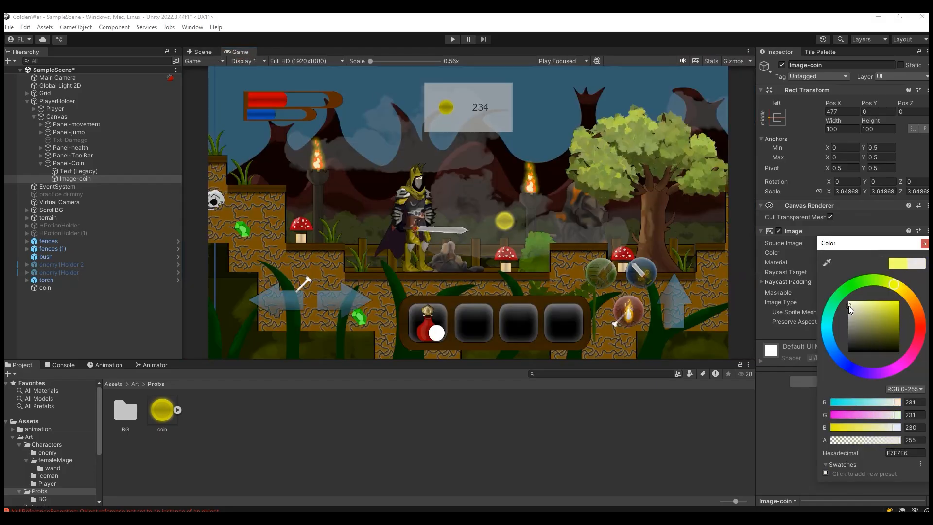
left_click(202, 52)
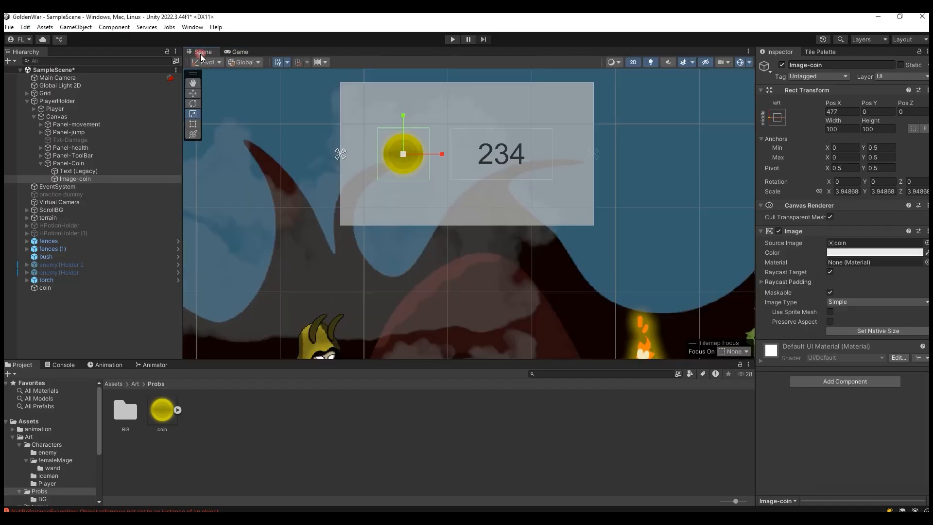
left_click_drag(406, 156, 419, 153)
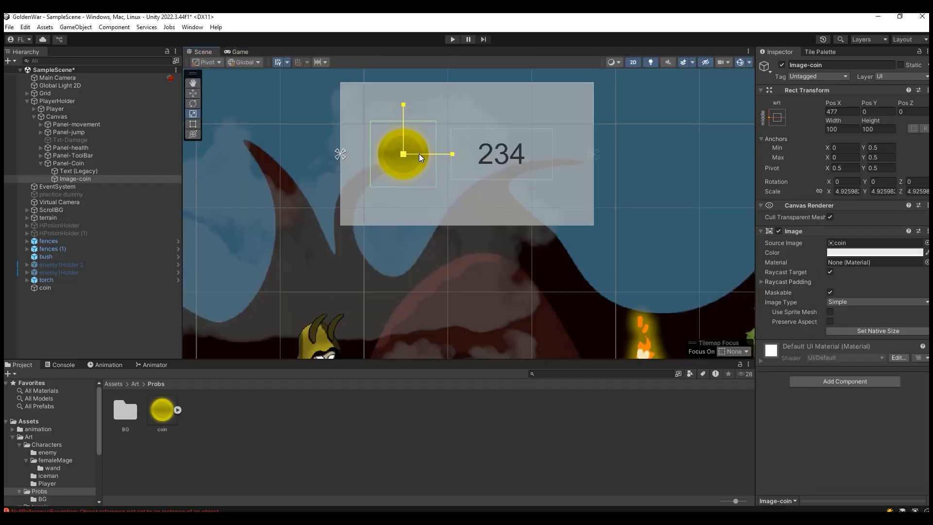
left_click(194, 94)
Step: Set the alpha of Panel-Coin's image colour to 0 and check the coin display in the Game view
left_click(90, 164)
left_click(878, 252)
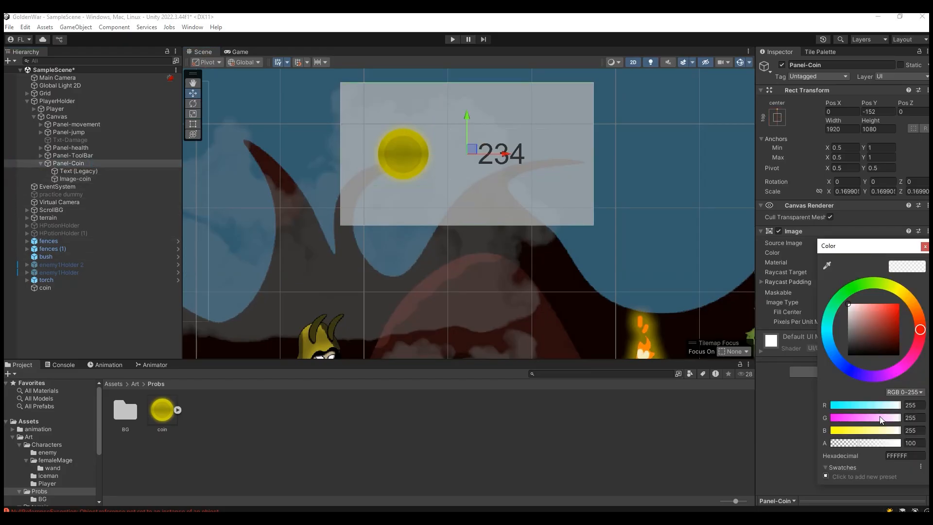
left_click_drag(857, 443, 832, 442)
left_click(225, 51)
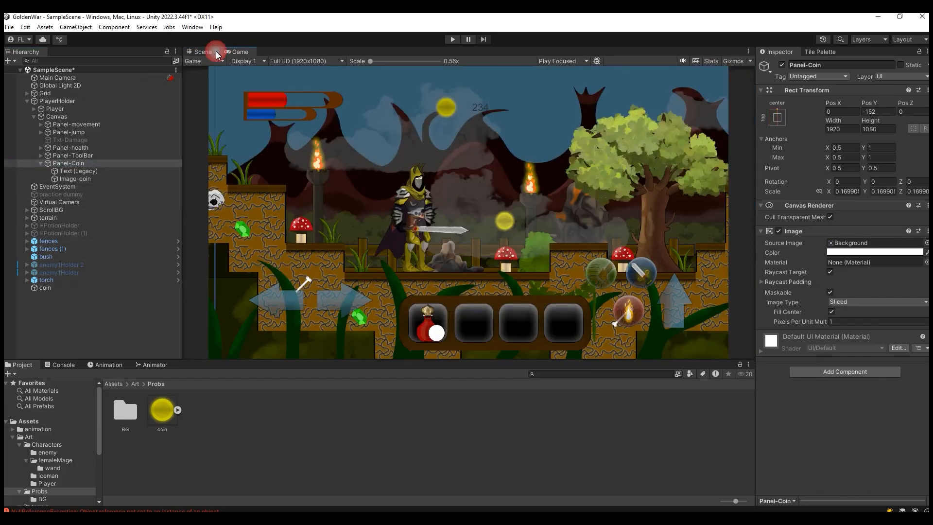
left_click(203, 52)
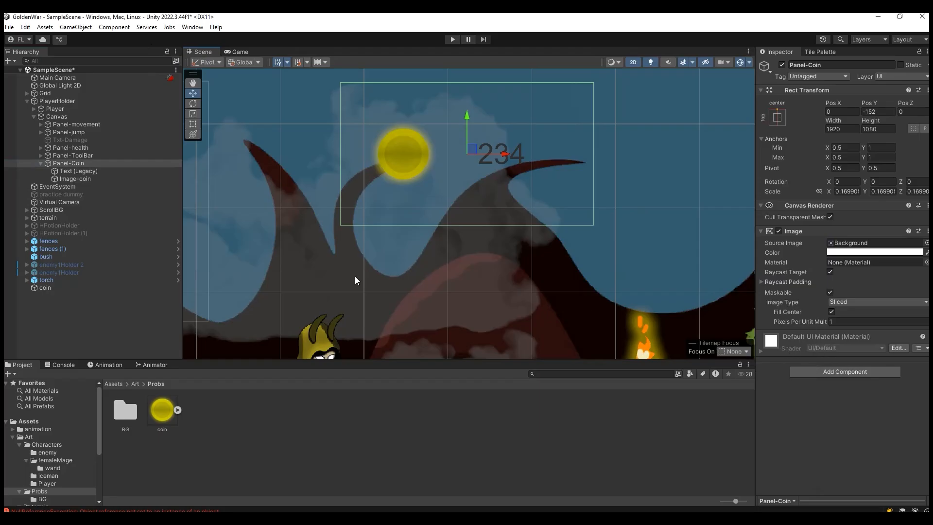
Step: Move Text (Legacy) and Image-coin out of Panel-Coin so they sit directly under Canvas
left_click(97, 172)
left_click(98, 167)
left_click(98, 173)
left_click(97, 179, "shift")
left_click_drag(75, 174, 63, 160)
Step: Shrink Panel-Coin to a scale of about 0.144 by 0.079 around the coin and number, and make its background semi-transparent
left_click(89, 179)
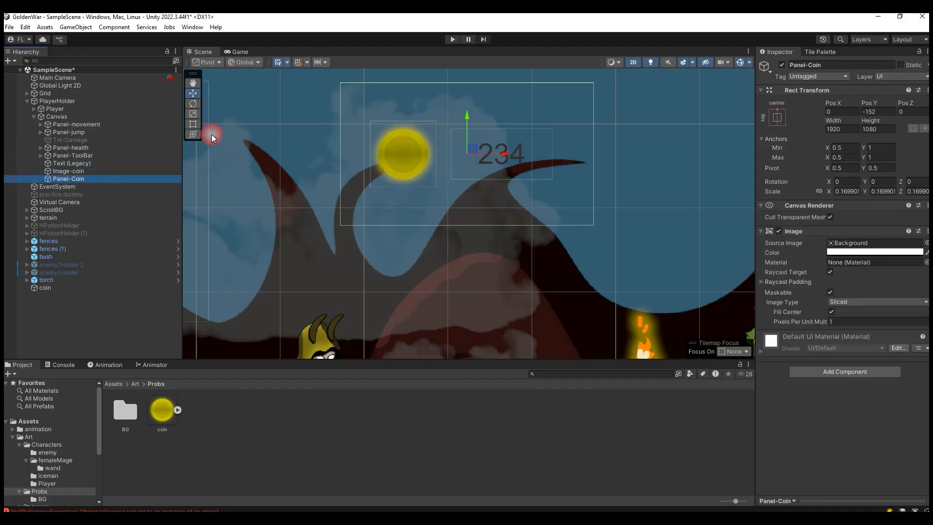
left_click(193, 113)
left_click_drag(467, 116, 497, 153)
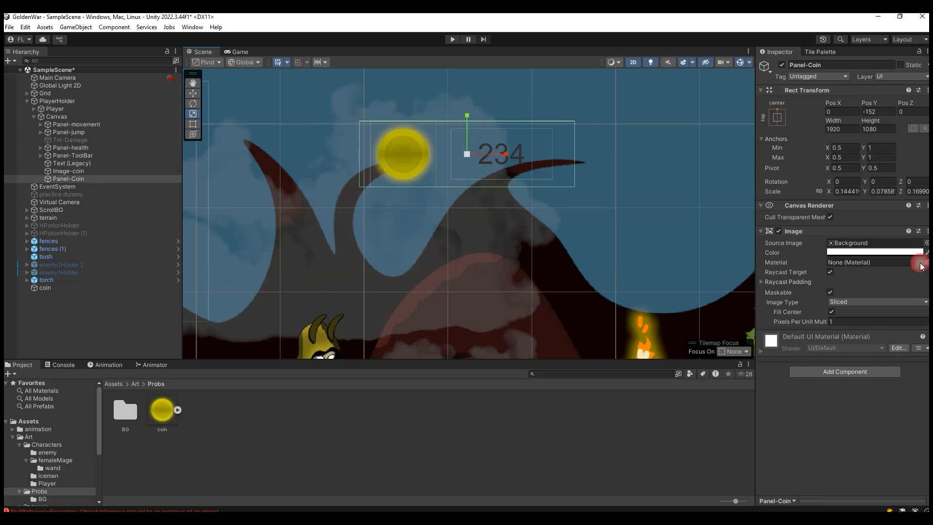
left_click(846, 253)
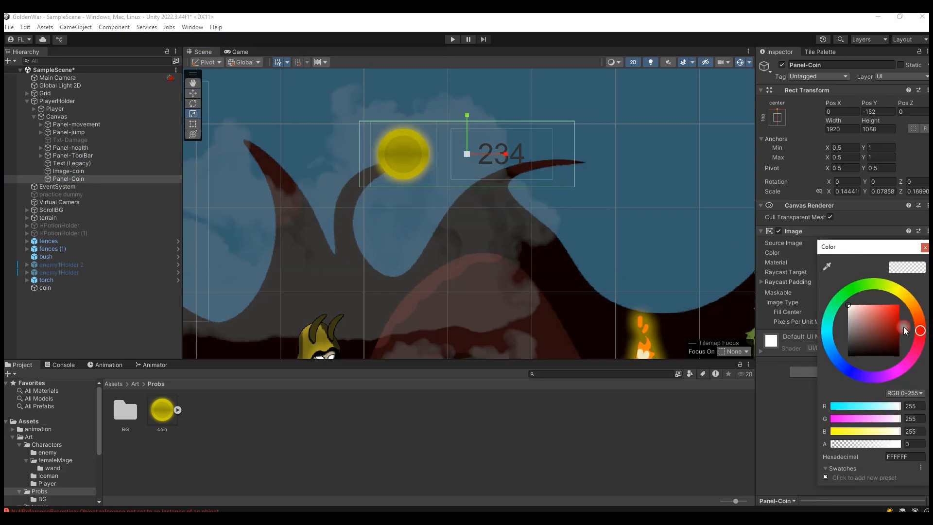
left_click(849, 444)
Step: Parent Text (Legacy) and Image-coin to Panel-Coin
left_click(83, 171)
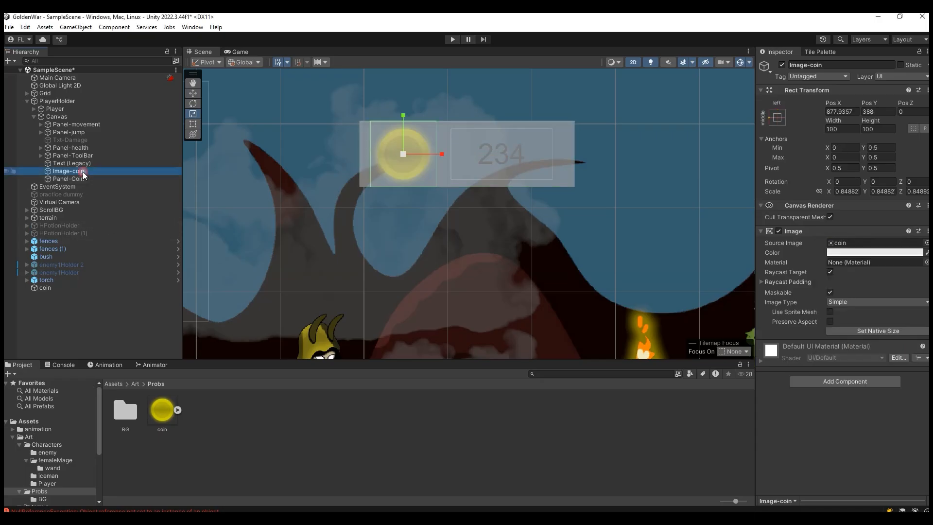
left_click(60, 164, "ctrl")
left_click_drag(61, 166, 71, 181)
left_click(83, 178)
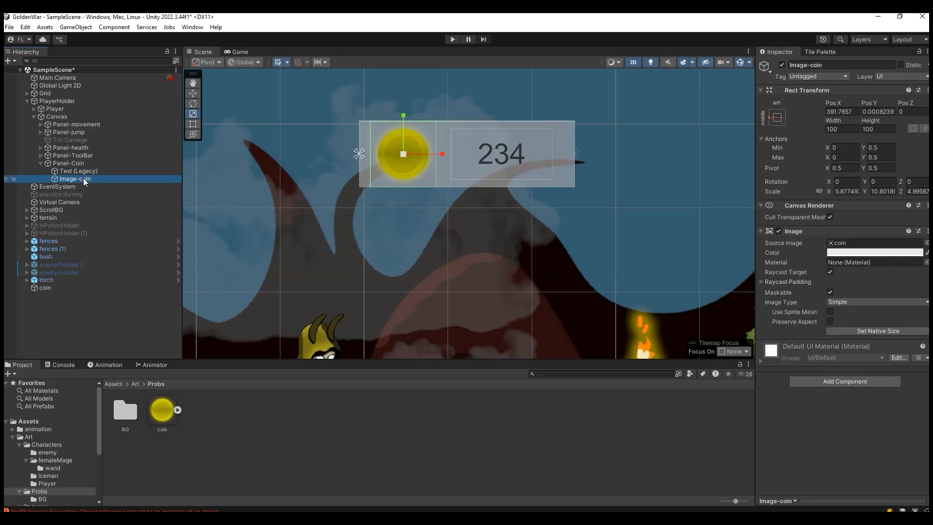
Step: Rename the Text (Legacy) object under Panel-Coin as txt-Coin
left_click(67, 171)
left_click(65, 171)
type("t")
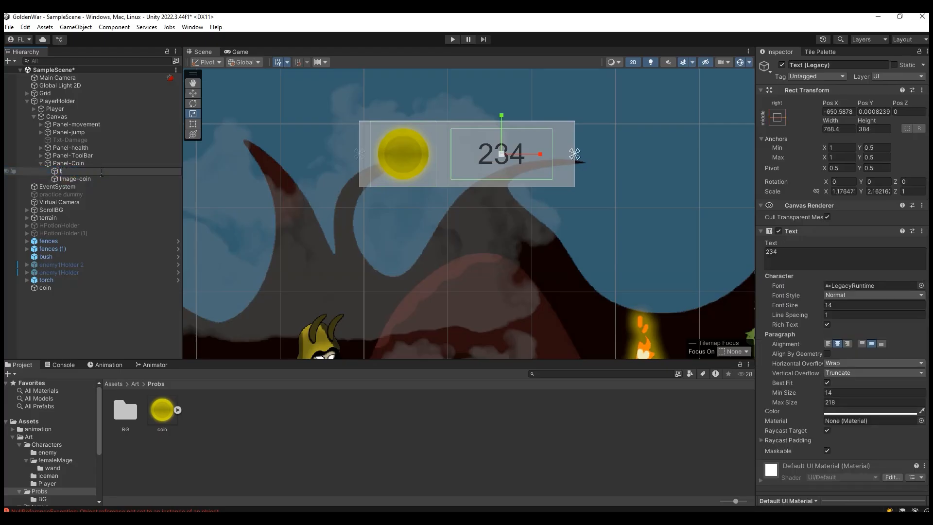
type("xt-Coin")
key("Return")
Step: Compare the resized coin panel in the Game and Scene views
left_click(236, 51)
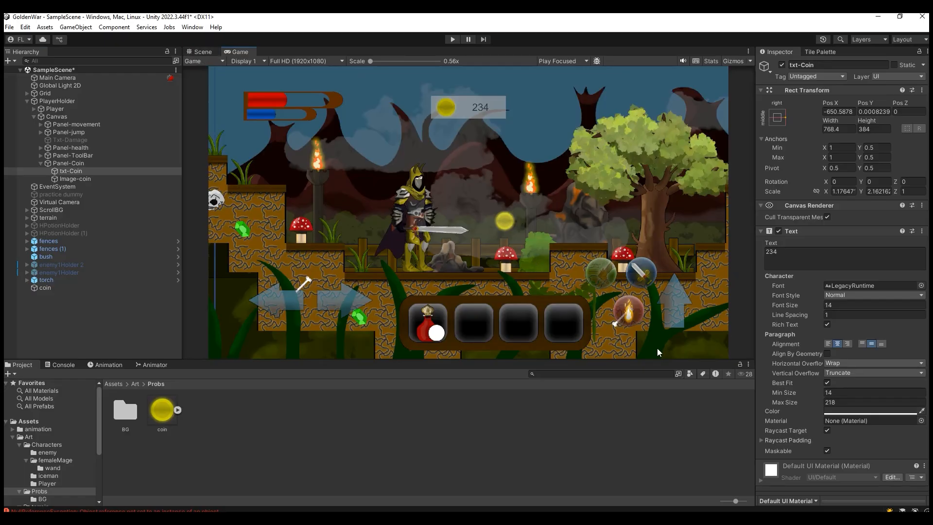
left_click(204, 53)
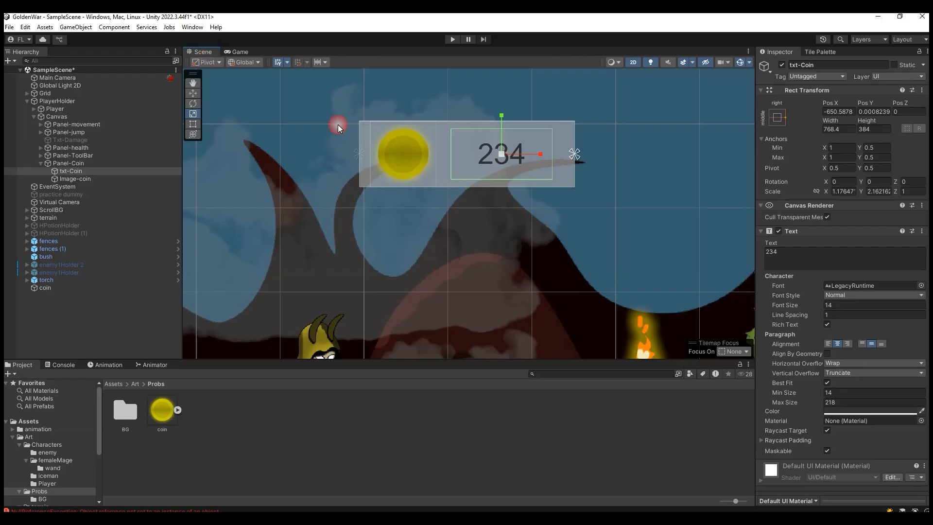
left_click(240, 51)
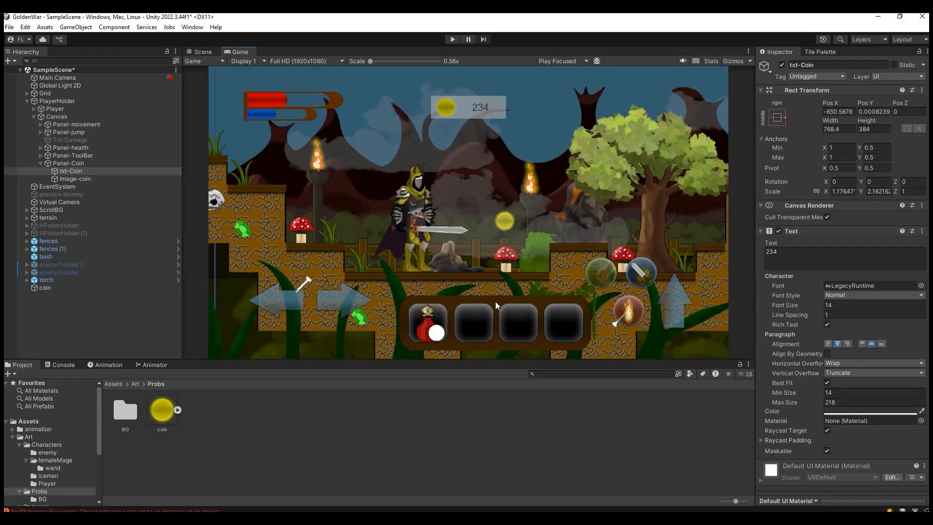
left_click(198, 55)
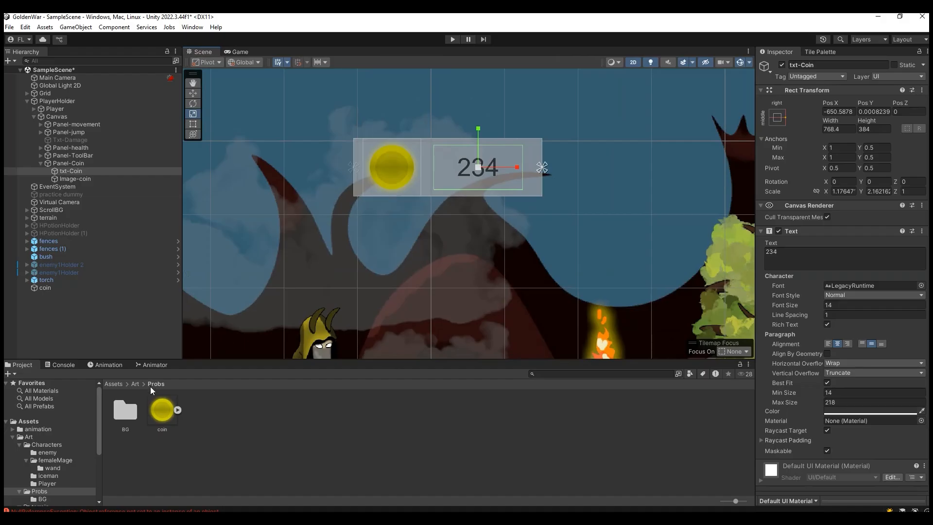
Step: Assign the bg sprite from Assets/Art/UI/toolBar as Panel-Coin's source image
double_click(132, 409)
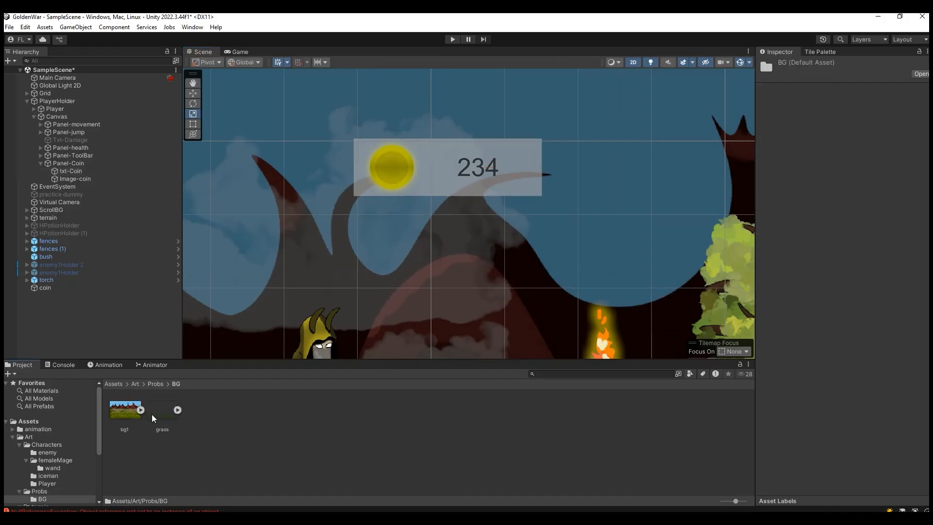
left_click(135, 383)
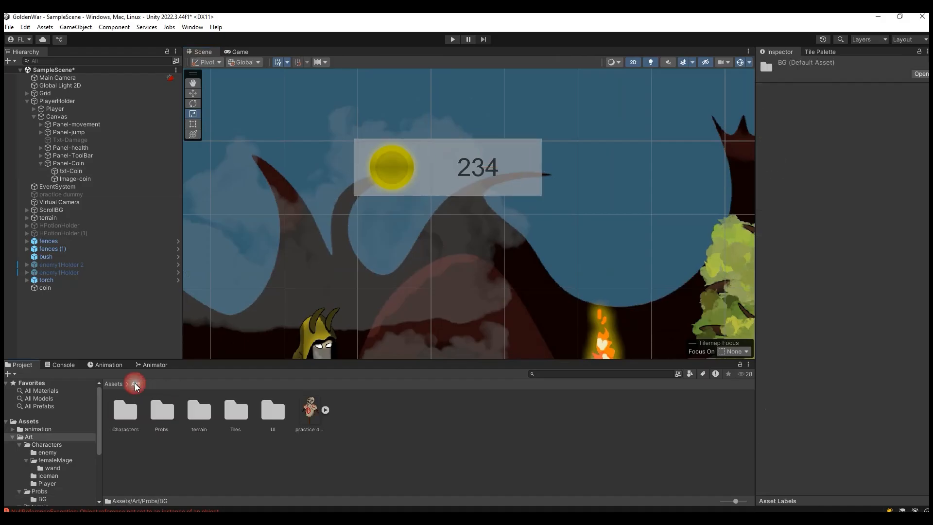
double_click(272, 411)
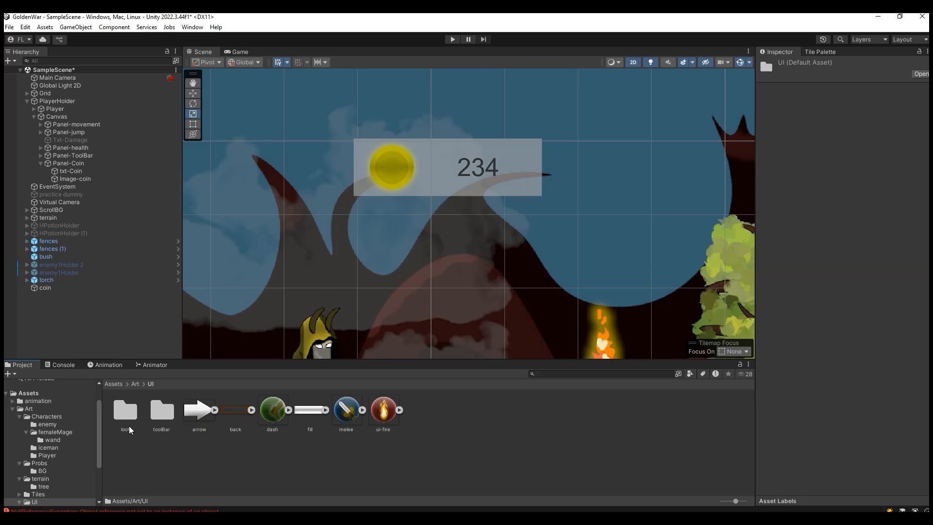
double_click(162, 411)
left_click(193, 93)
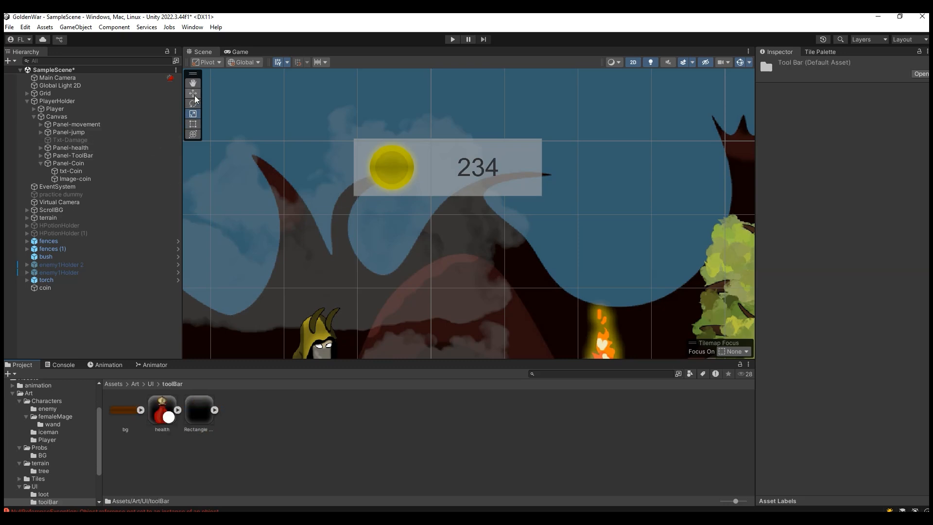
left_click(516, 169)
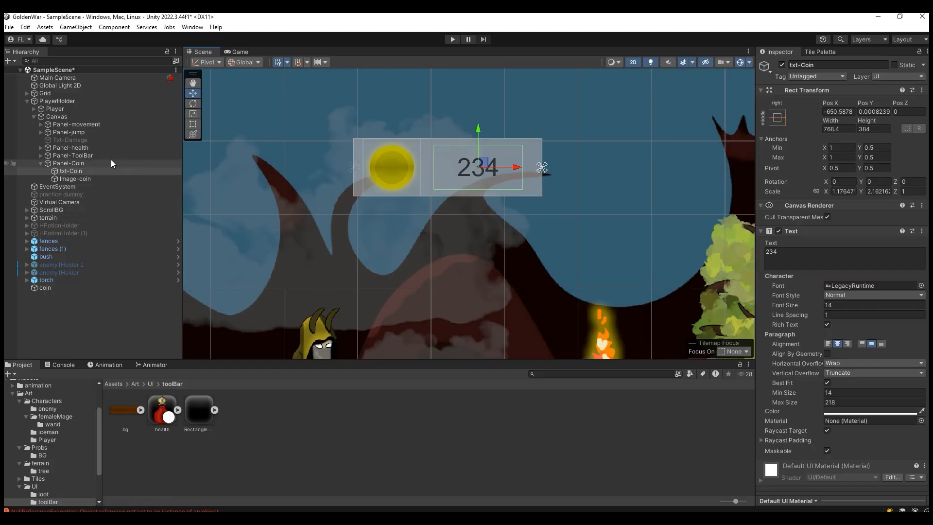
left_click(98, 165)
left_click_drag(127, 408, 845, 247)
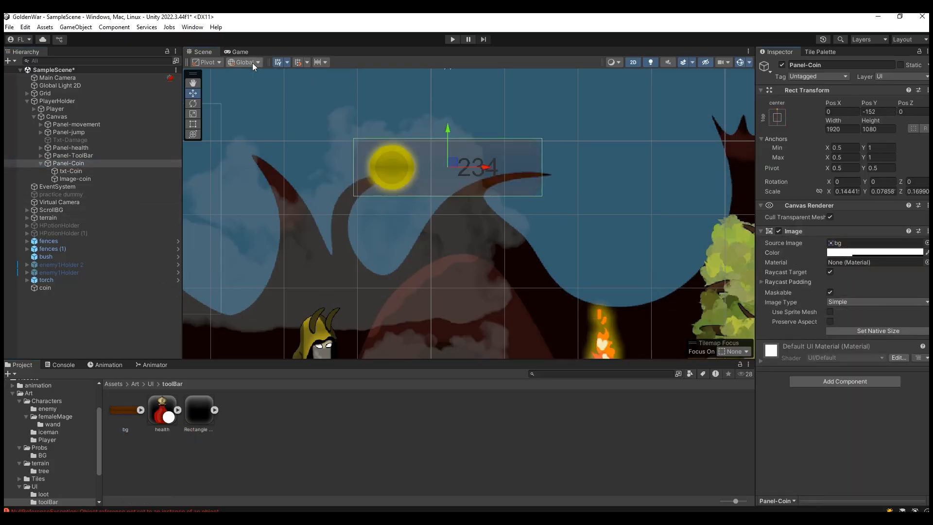
Step: Set the alpha of Panel-Coin's image color to 89 and check the panel in the Game view
left_click(240, 51)
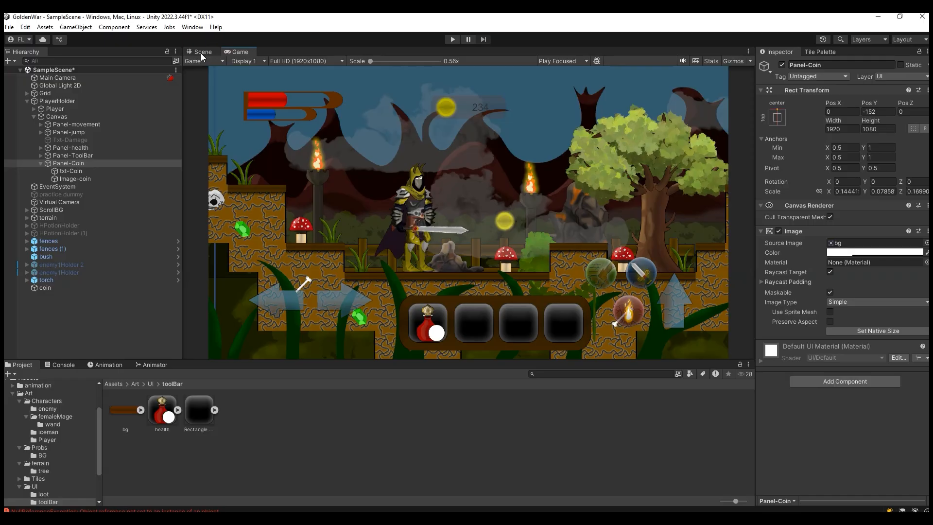
left_click(200, 53)
left_click(860, 254)
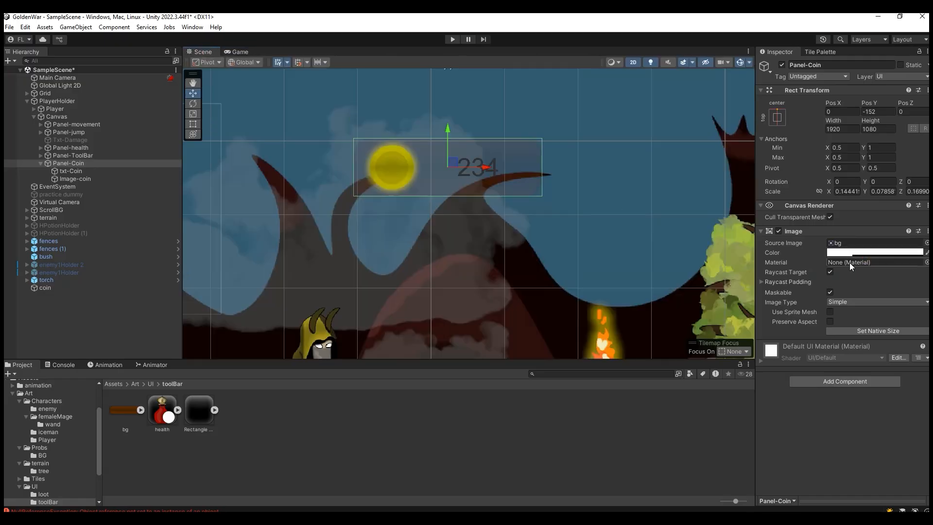
mouse_move(855, 448)
left_mouse_down()
mouse_move(844, 445)
mouse_move(907, 441)
mouse_move(849, 440)
mouse_move(856, 436)
left_mouse_up()
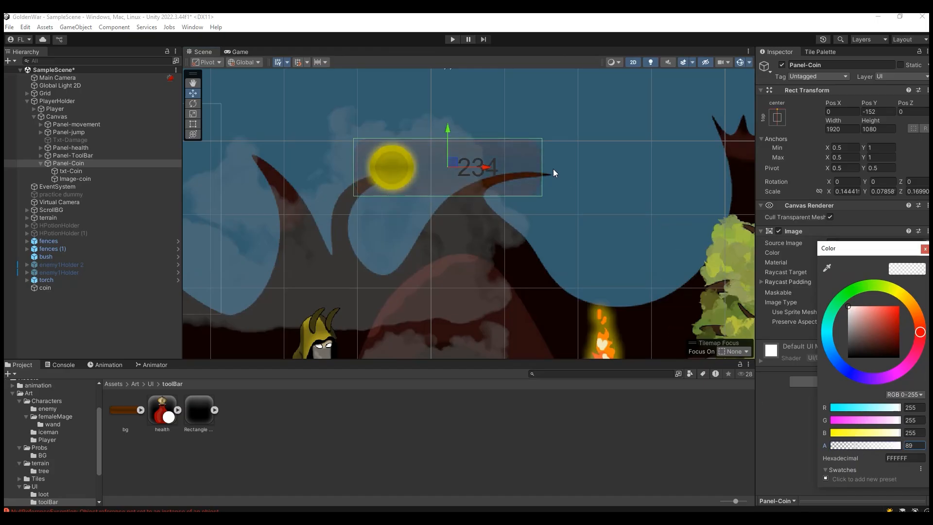
left_click(241, 52)
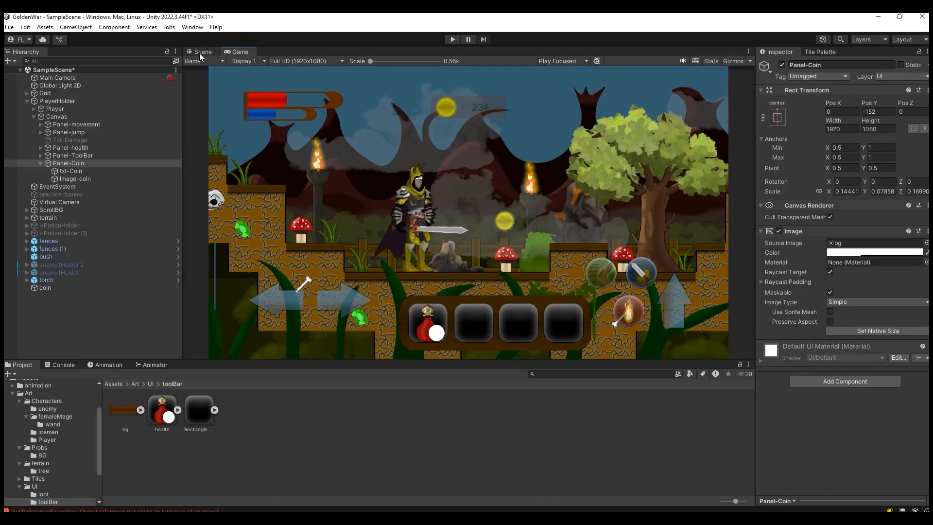
left_click(199, 53)
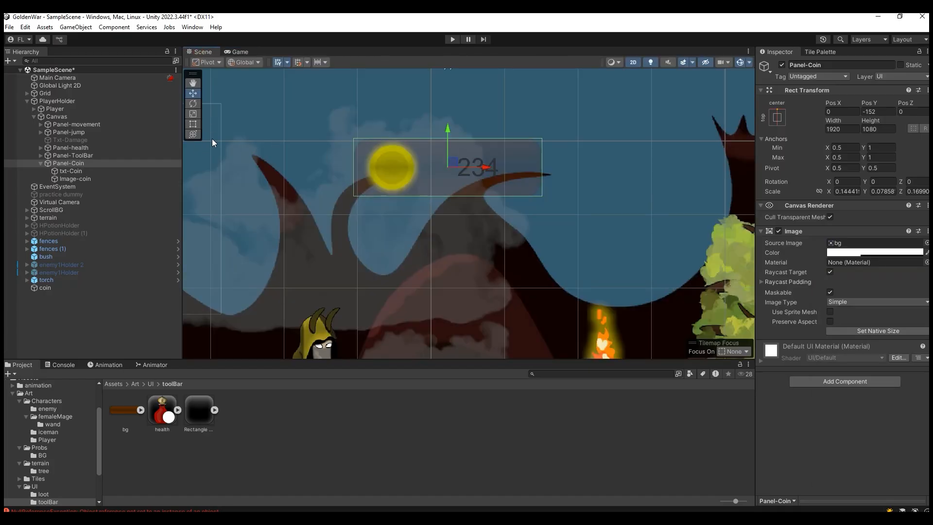
Step: Move txt-Coin and Image-coin out of Panel-Coin so they sit directly under Canvas
left_click(70, 171)
left_click(76, 179, "shift")
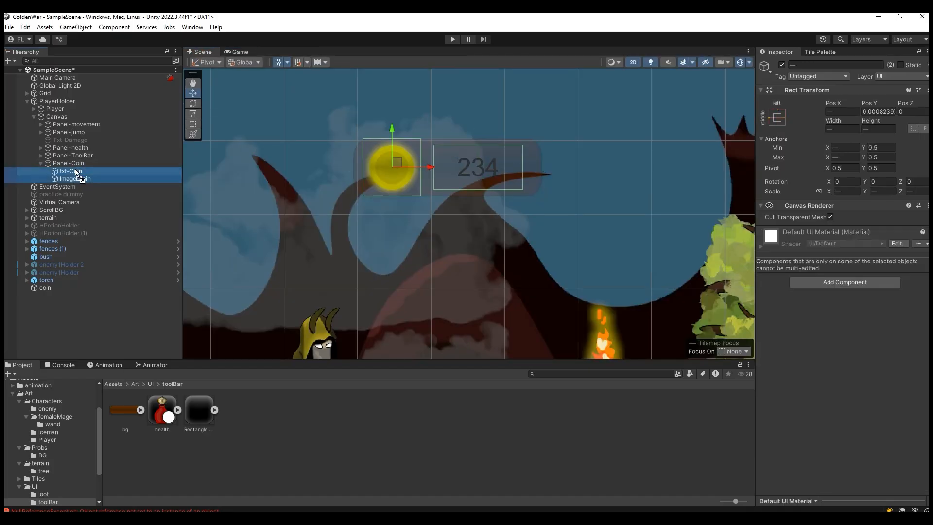
left_click_drag(75, 179, 75, 164)
Step: Widen Panel-Coin slightly on both sides and parent txt-Coin and Image-coin back to it
left_click(68, 179)
left_click(193, 113)
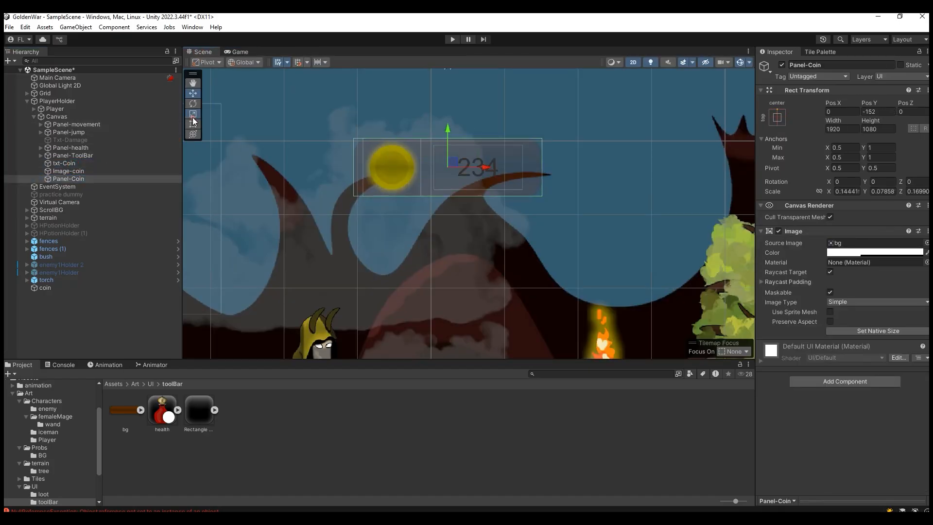
left_click(83, 164)
left_click(72, 171, "shift")
left_click_drag(71, 171, 71, 177)
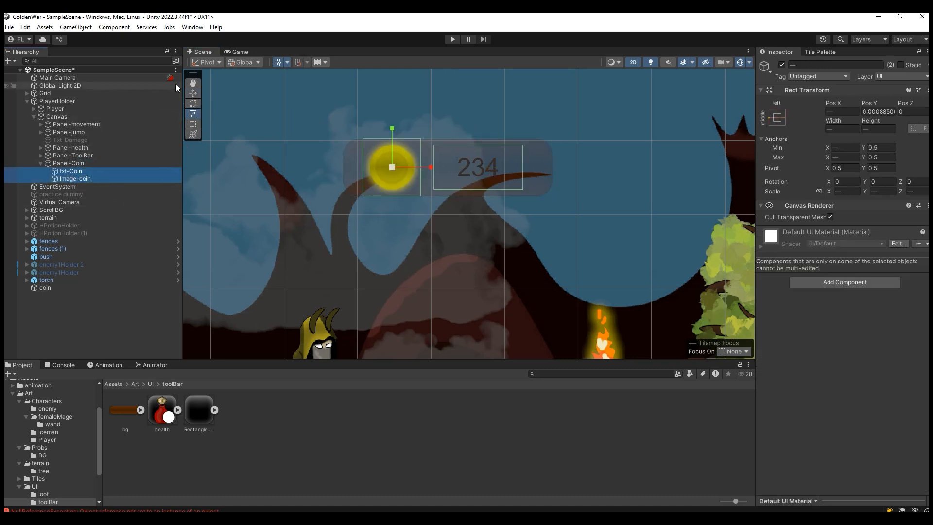
Step: Change txt-Coin's text color to white (FFFFFF) and save the scene
left_click(238, 52)
left_click(206, 56)
left_click(92, 171)
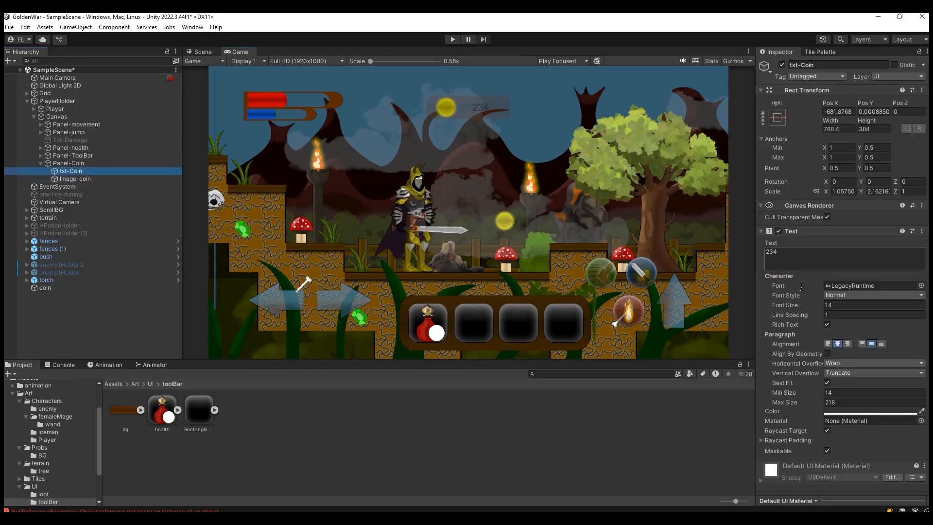
left_click(858, 412)
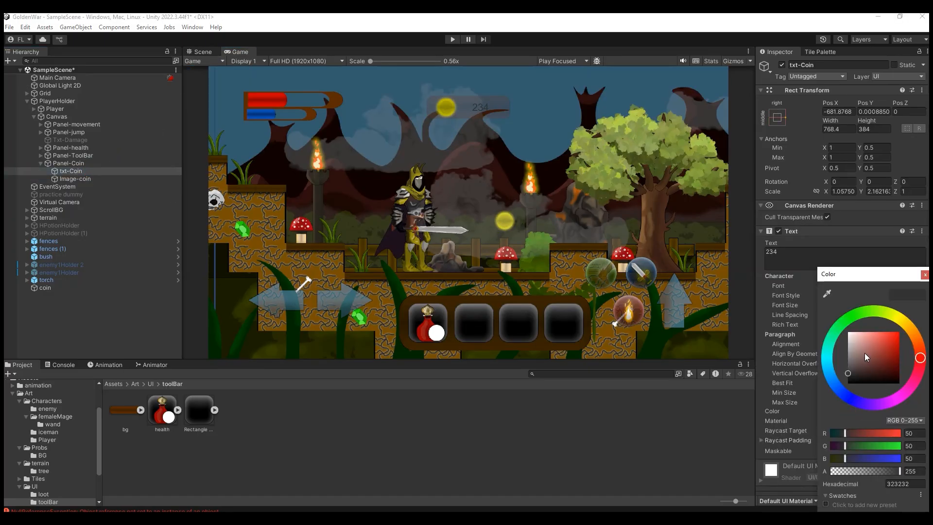
left_click_drag(867, 357, 845, 329)
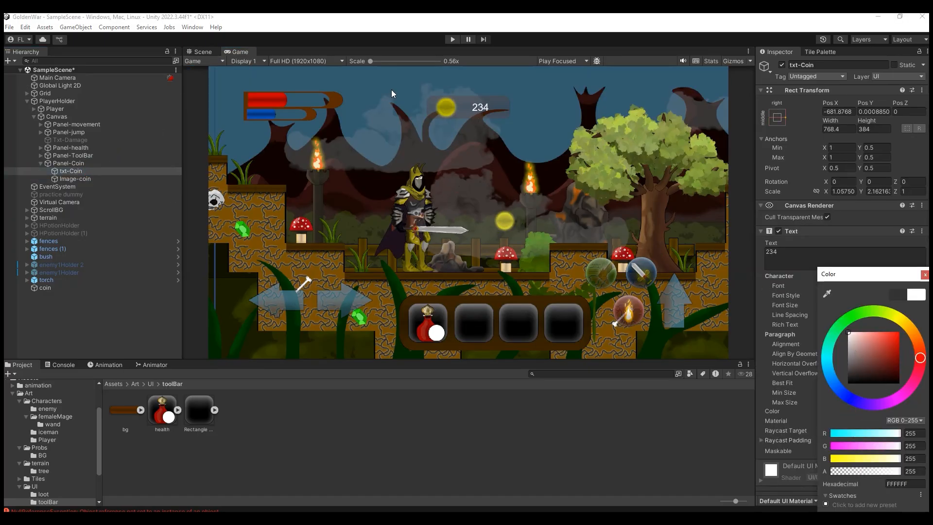
left_click(209, 51)
left_click(226, 52)
Step: Clear the sample number from txt-Coin's text so it is empty
left_click(76, 179)
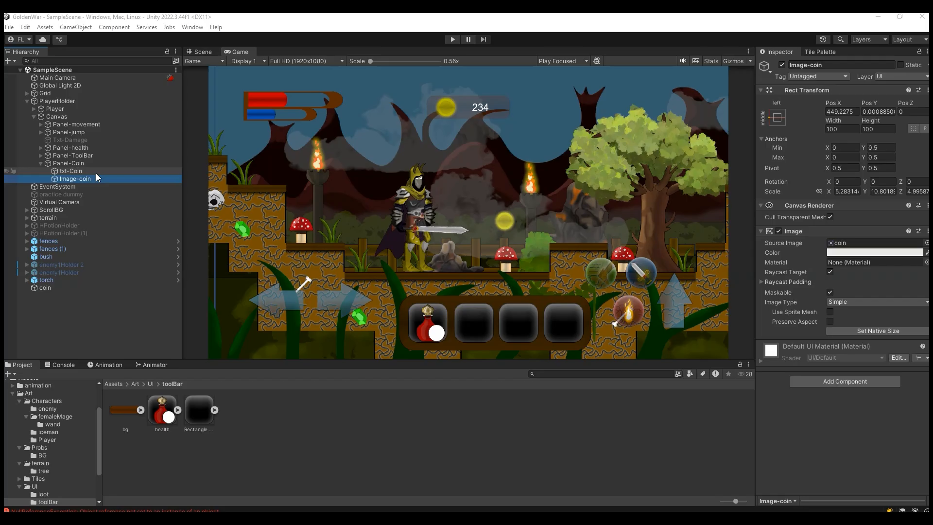
left_click(95, 171)
left_click(811, 251)
key("BackSpace")
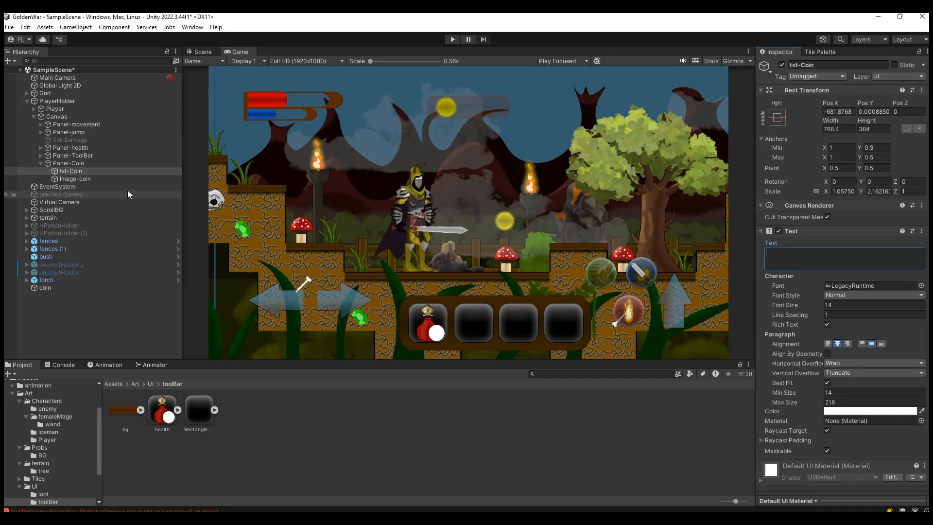
Step: Assign txt-Coin to the Coin Text reference of the Player's Player Collection script
left_click(80, 112)
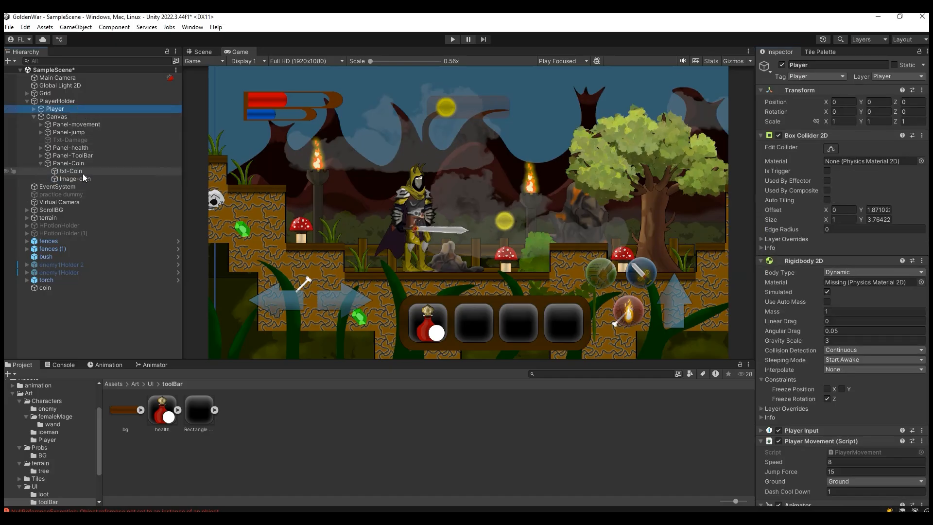
scroll(804, 345, "down", 10)
scroll(806, 384, "down", 10)
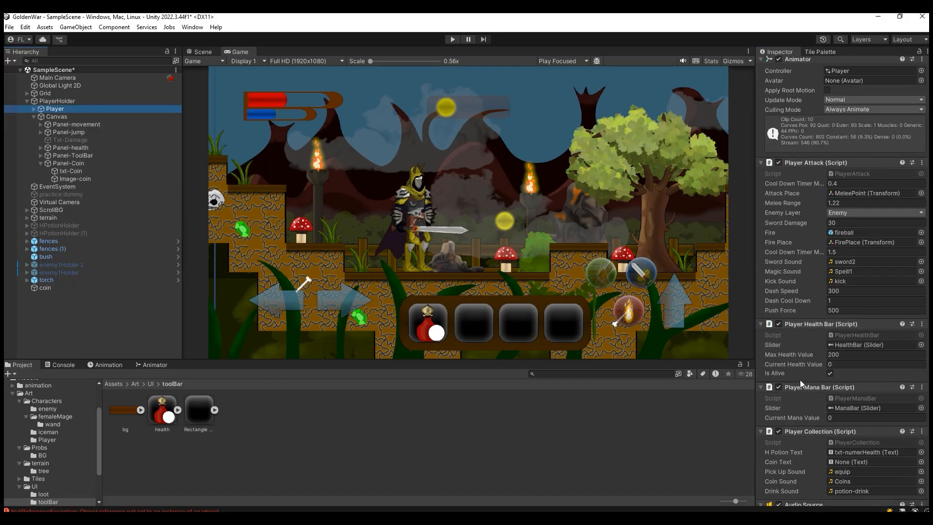
scroll(795, 343, "down", 5)
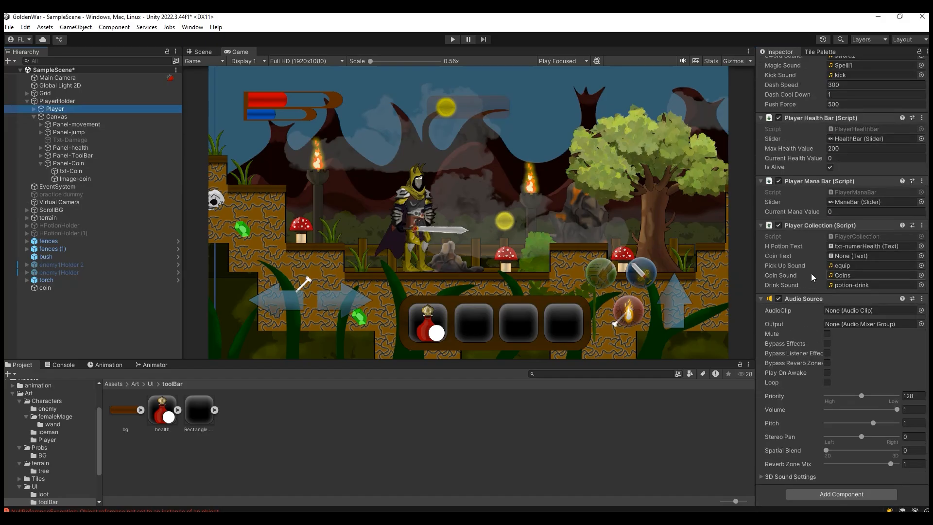
left_click_drag(73, 171, 851, 258)
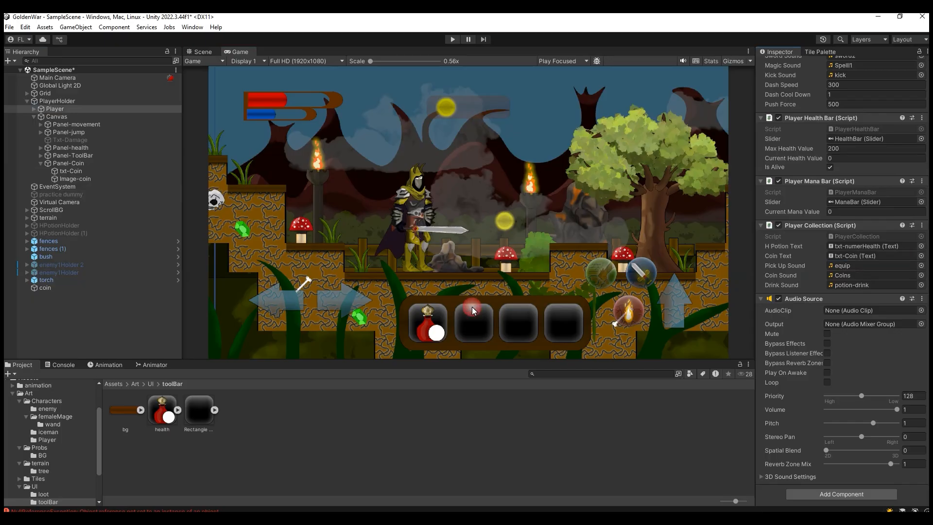
Step: Play-test the scene by walking the player through the coin, and stop the game
left_click(452, 40)
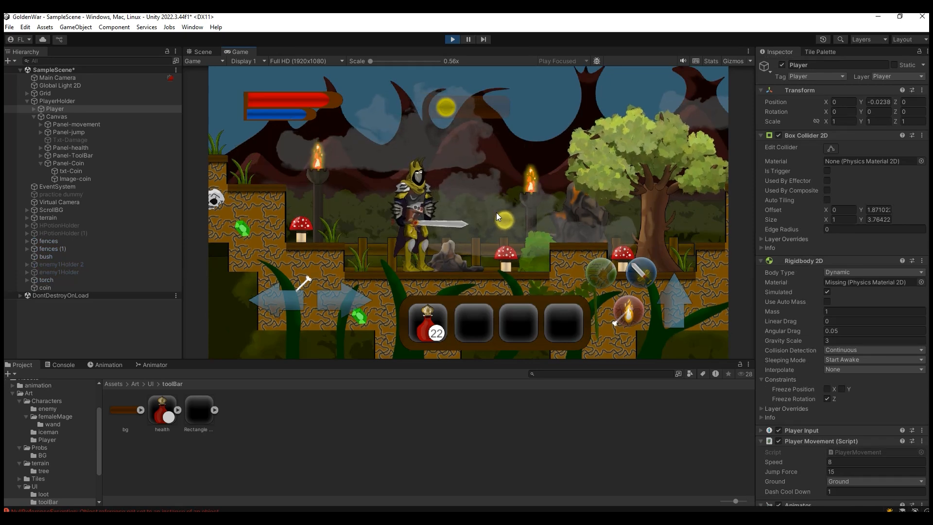
key("d")
key("a")
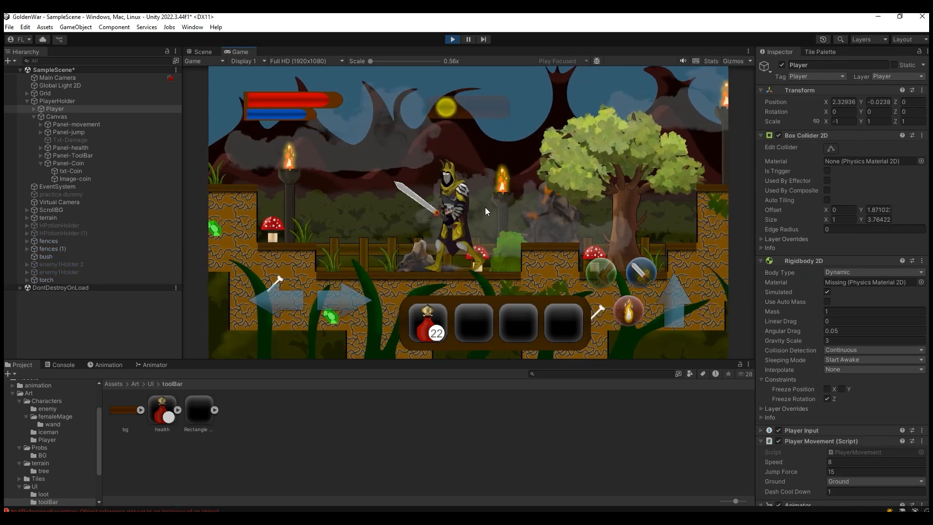
key("d")
left_click(450, 43)
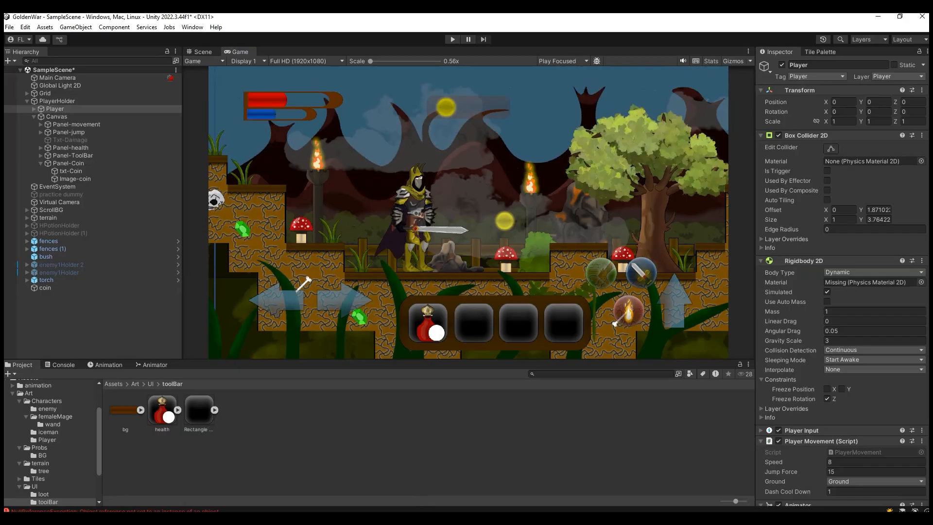
Step: Switch to Visual Studio and replace the UpdateHpotionUI() call in PlayerCollection.cs's Coin pickup block with UpdateCoinUI()
left_click(393, 516)
scroll(292, 291, "down", 7)
left_click(187, 284)
scroll(248, 323, "down", 2)
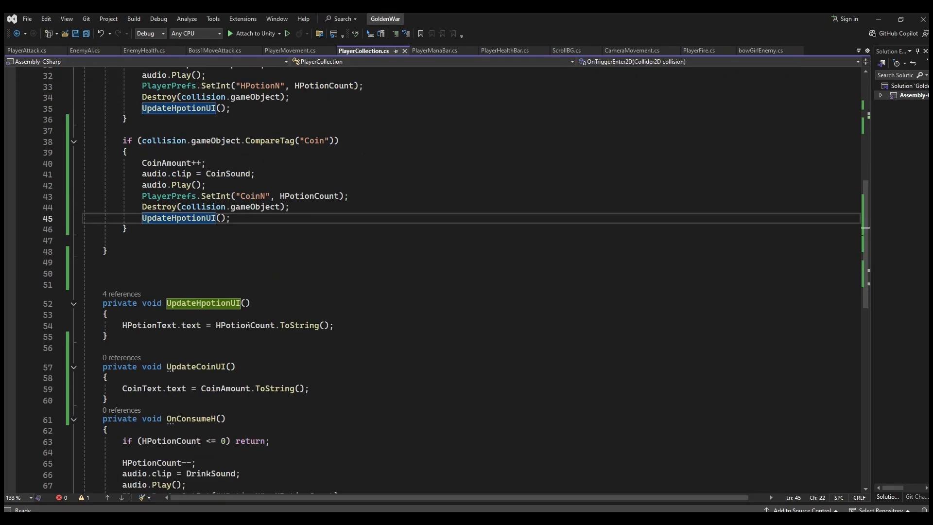
left_click(187, 303)
left_click_drag(176, 367, 168, 368)
key("ctrl+c")
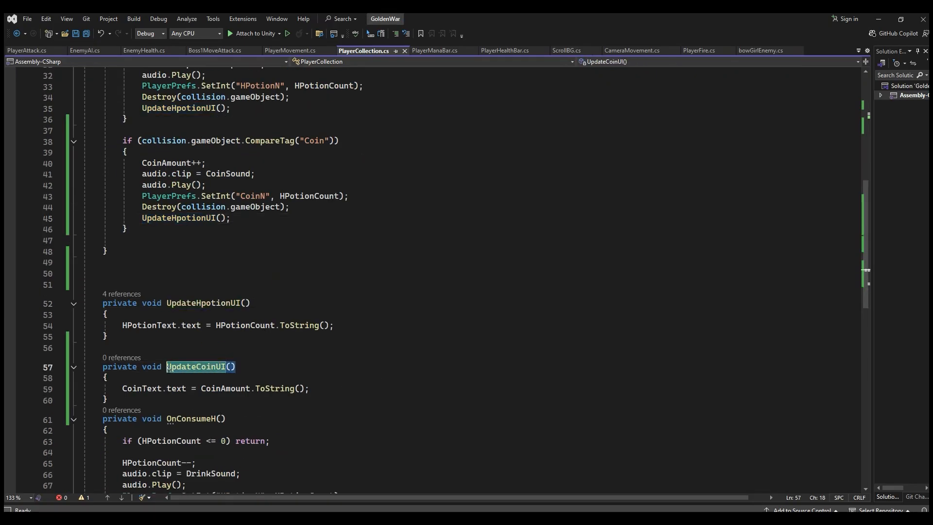
mouse_move(142, 219)
left_mouse_down()
mouse_move(243, 225)
mouse_move(142, 218)
left_mouse_up()
left_click(240, 220)
key("ctrl+v")
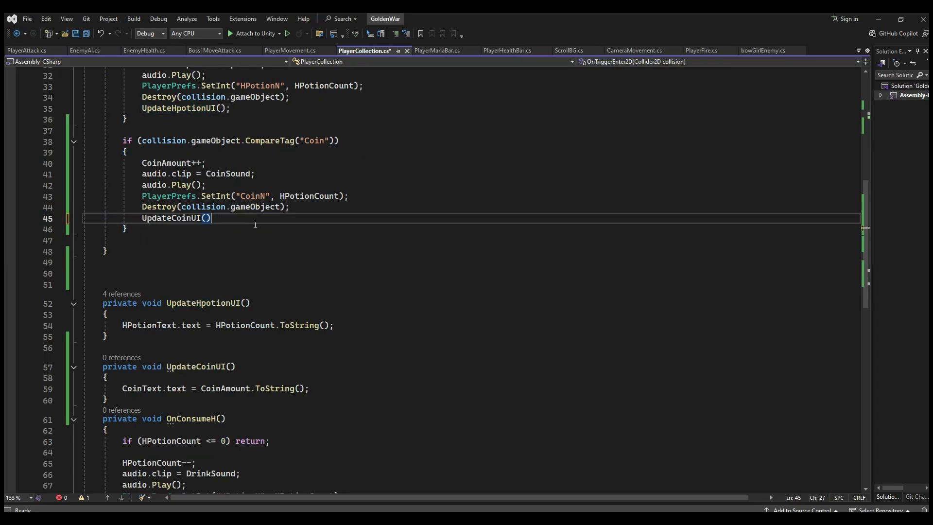
Step: Add an UpdateCoinUI(); call below UpdateHpotionUI(); in Start() and save PlayerCollection.cs
left_click(197, 368)
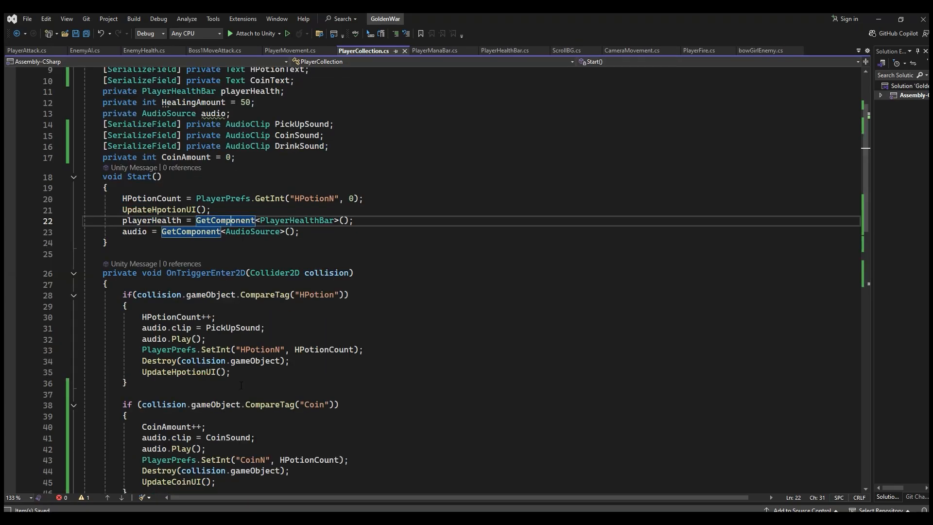
scroll(236, 340, "down", 3)
scroll(237, 375, "down", 8)
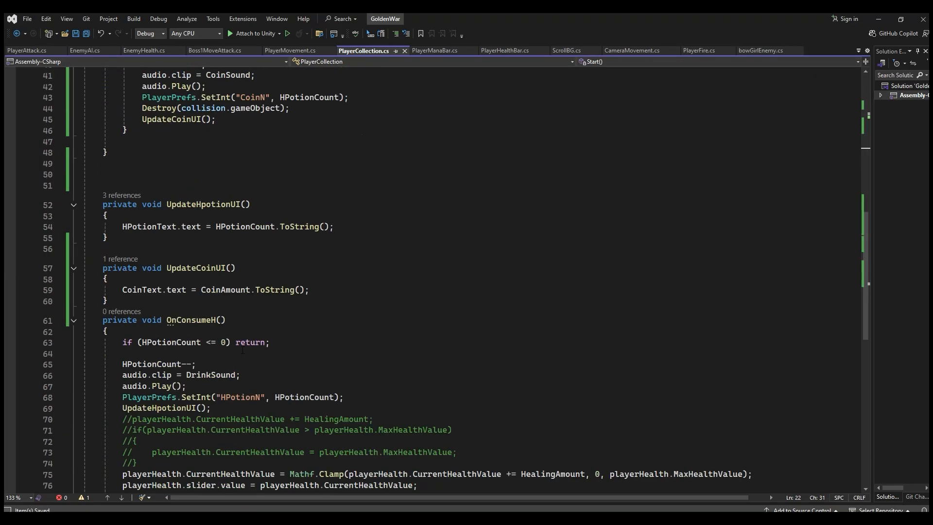
left_click_drag(237, 268, 167, 269)
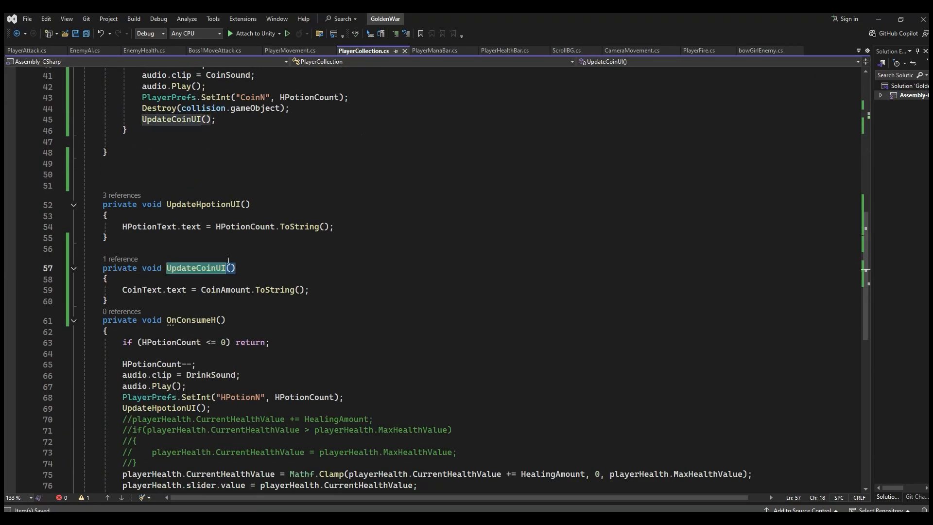
scroll(274, 264, "up", 8)
left_click(196, 229)
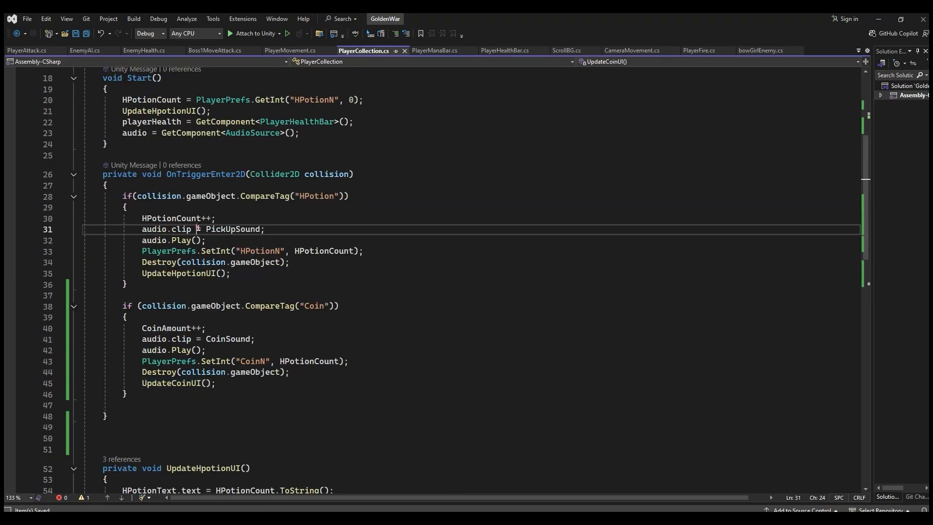
left_click(250, 269)
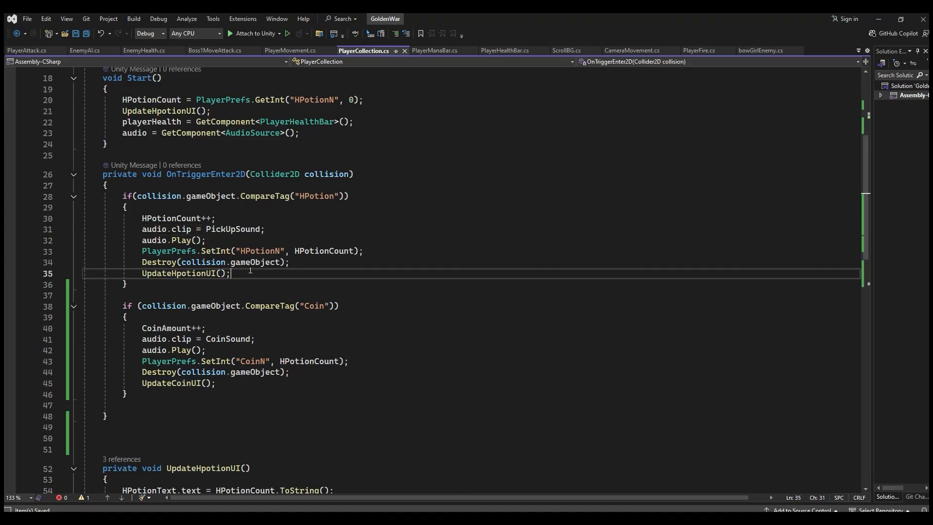
scroll(300, 239, "up", 3)
left_click(238, 214)
key("Return")
key("Tab")
key("ctrl+s")
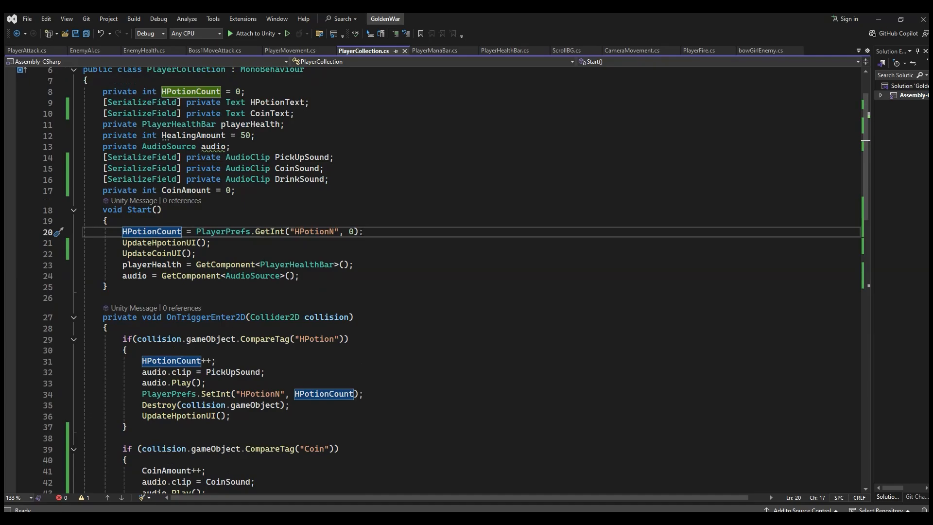
Step: Duplicate the HPotionCount = PlayerPrefs.GetInt("HPotionN", 0); line directly below itself in Start()
left_click_drag(375, 231, 132, 231)
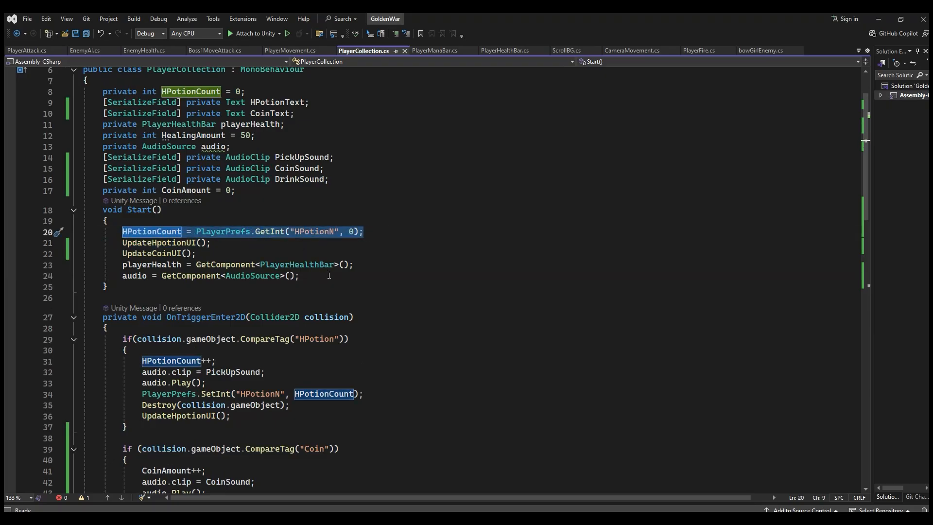
left_click(228, 254)
left_click(377, 230)
key("Return")
type("HPotionCount = PlayerPrefs.GetInt(\"HPotionN\", 0);")
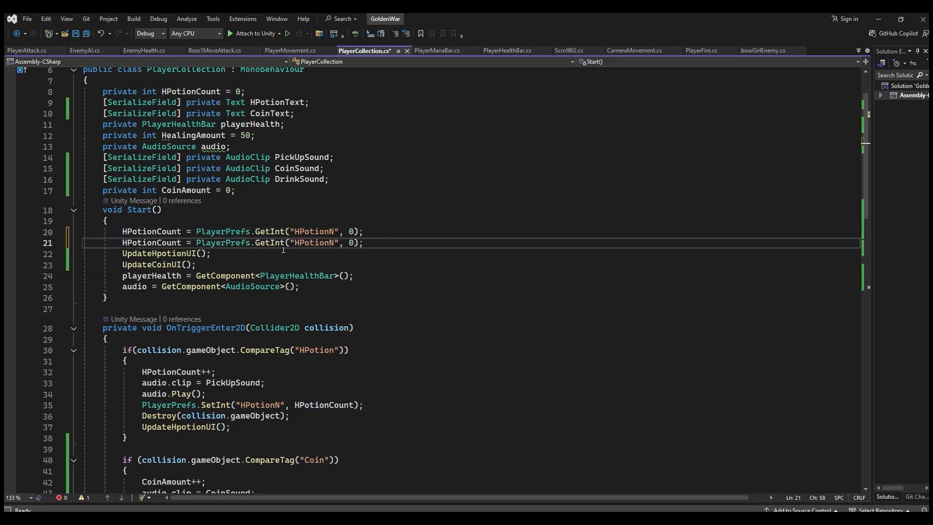
Step: Change the PlayerPrefs key in the duplicated GetInt line to "CoinN", matching the key in the Coin pickup block
double_click(315, 243)
scroll(298, 380, "down", 3)
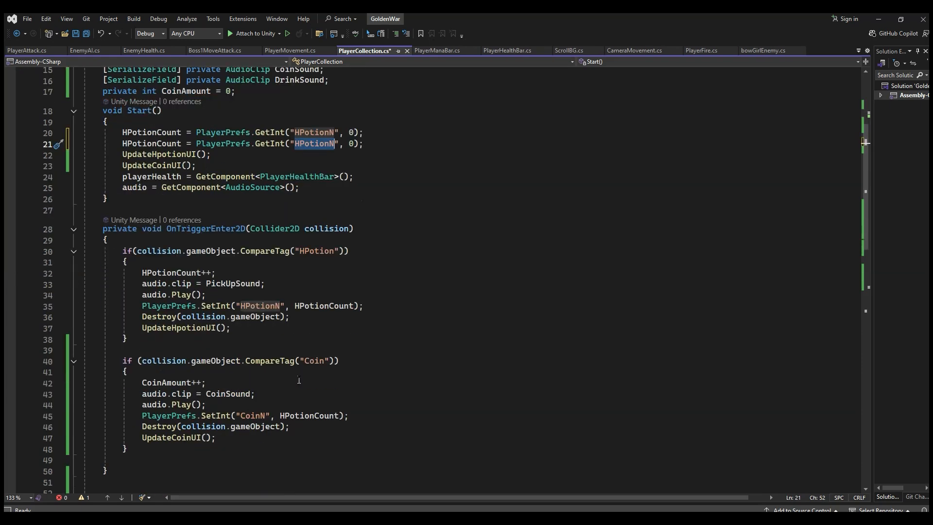
scroll(299, 380, "down", 1)
double_click(253, 383)
key("ctrl+c")
scroll(379, 346, "up", 2)
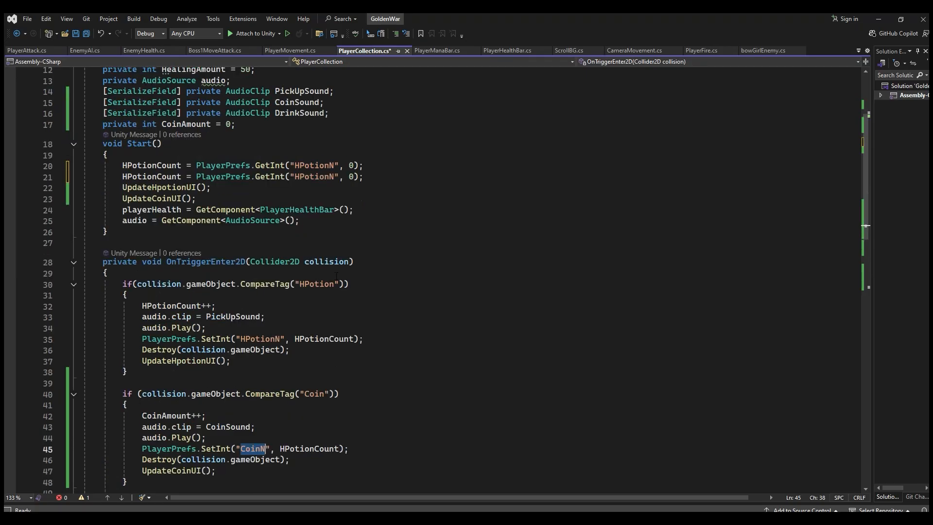
double_click(311, 176)
key("ctrl+v")
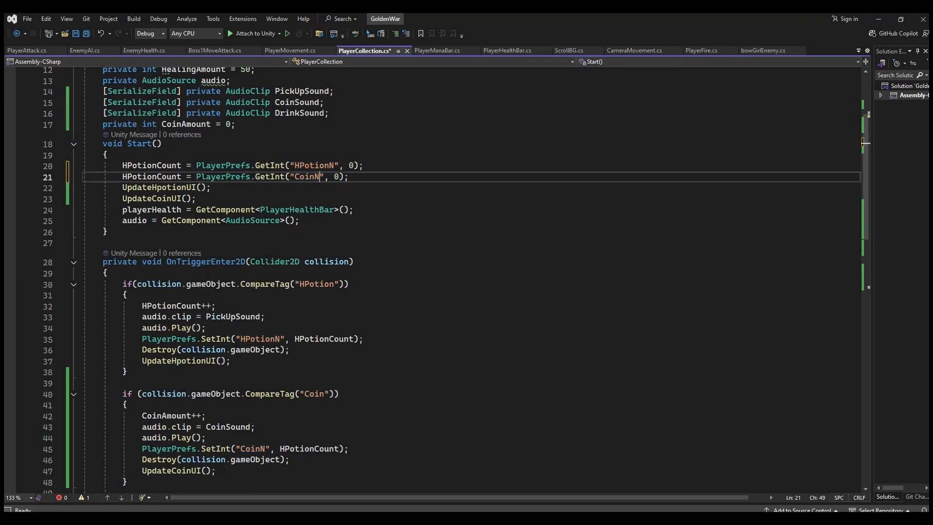
Step: Make the "CoinN" GetInt line in Start() assign to CoinAmount instead of HPotionCount, and save PlayerCollection.cs
left_click(169, 159)
left_click(167, 165)
scroll(285, 221, "up", 3)
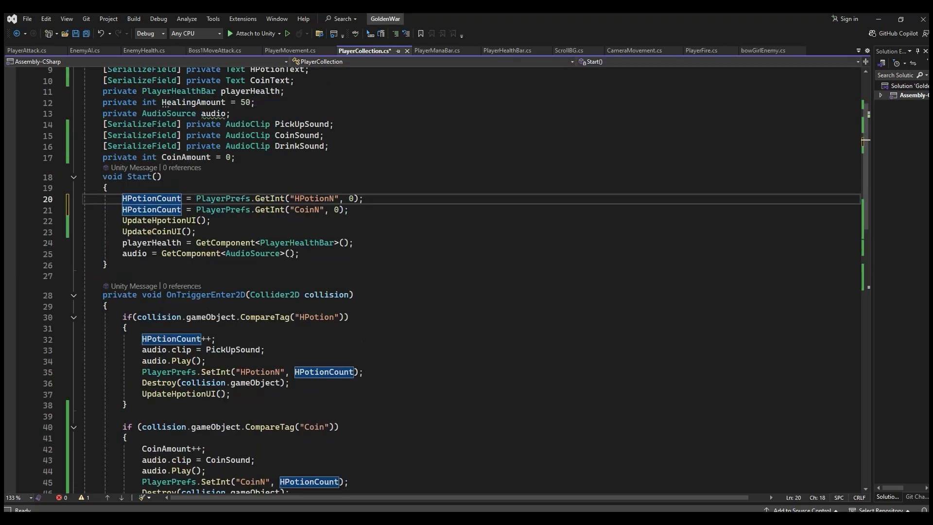
left_click(186, 223)
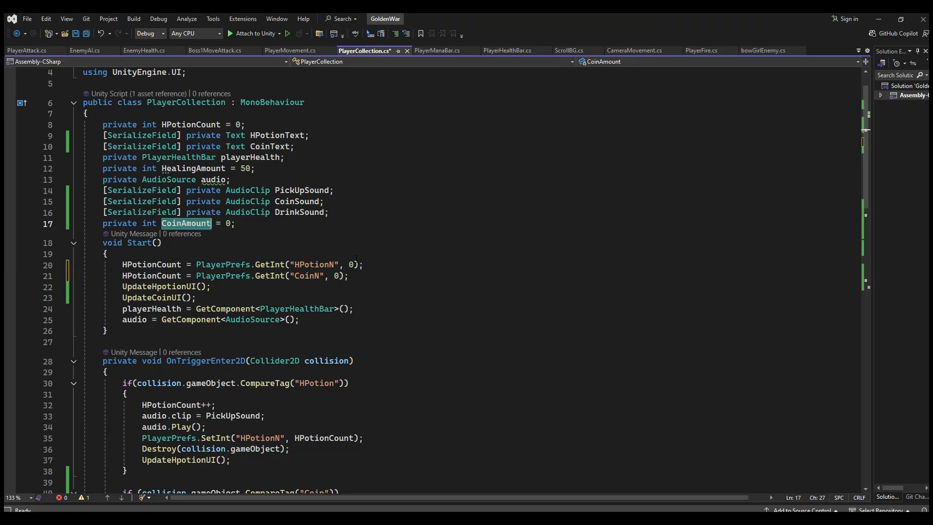
double_click(169, 276)
type("CoinAmount")
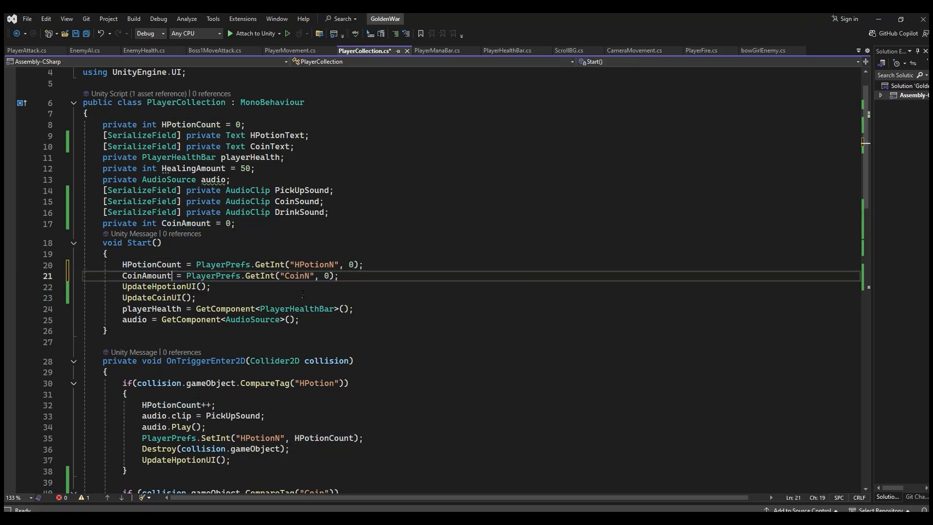
key("ctrl+s")
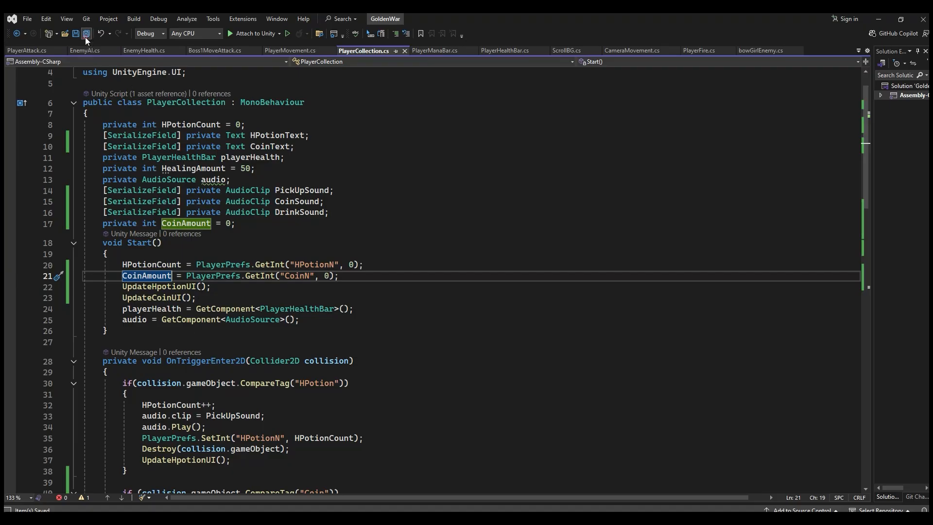
Step: Replace HPotionCount with CoinAmount in the Coin block's PlayerPrefs.SetInt("CoinN", ...) call and save PlayerCollection.cs
left_click(212, 290)
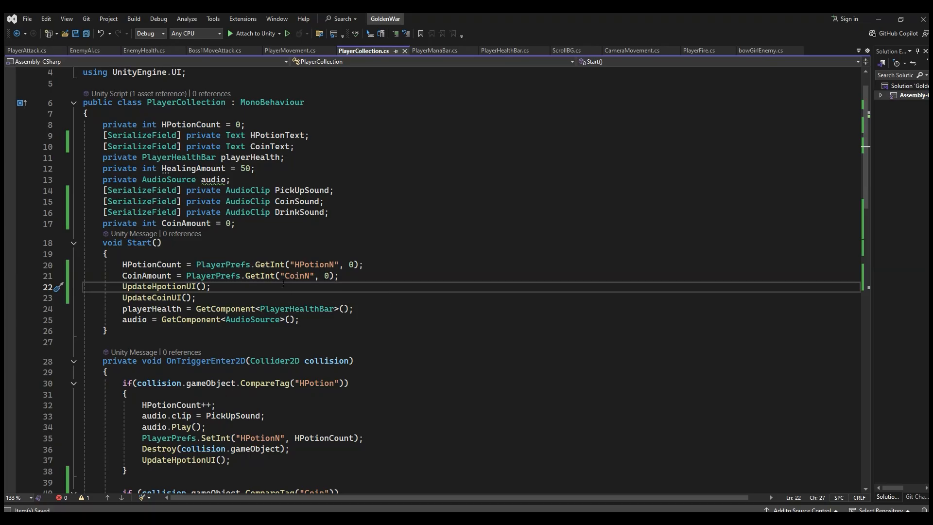
left_click(301, 276)
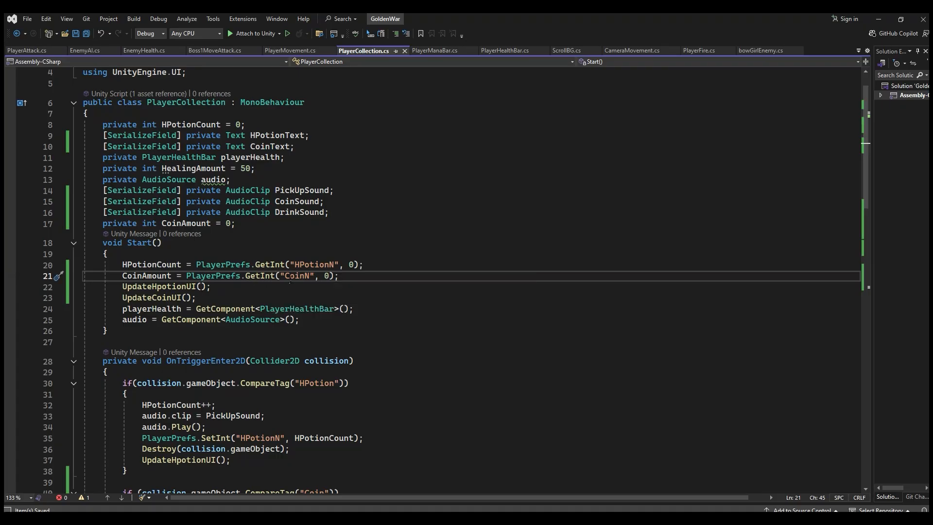
left_click(256, 275)
left_click(300, 276)
scroll(293, 323, "down", 5)
left_click(307, 382)
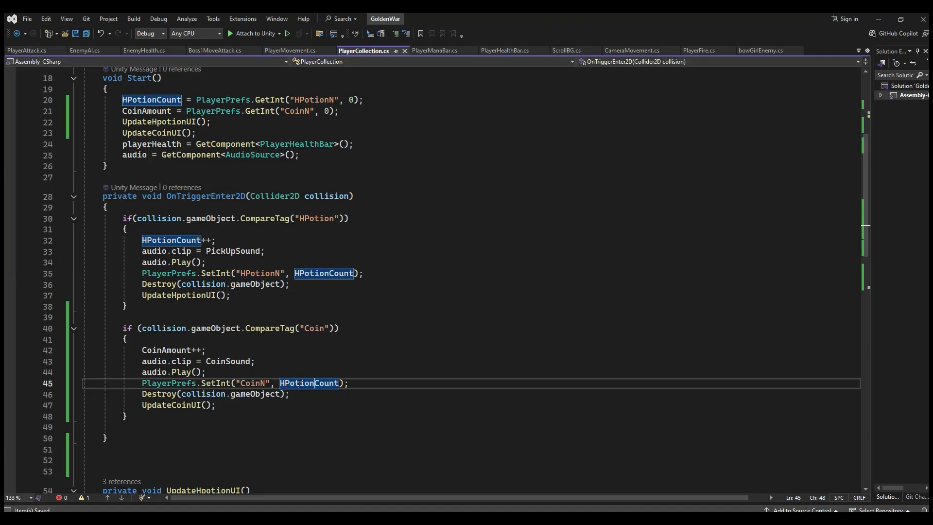
double_click(167, 348)
key("ctrl+c")
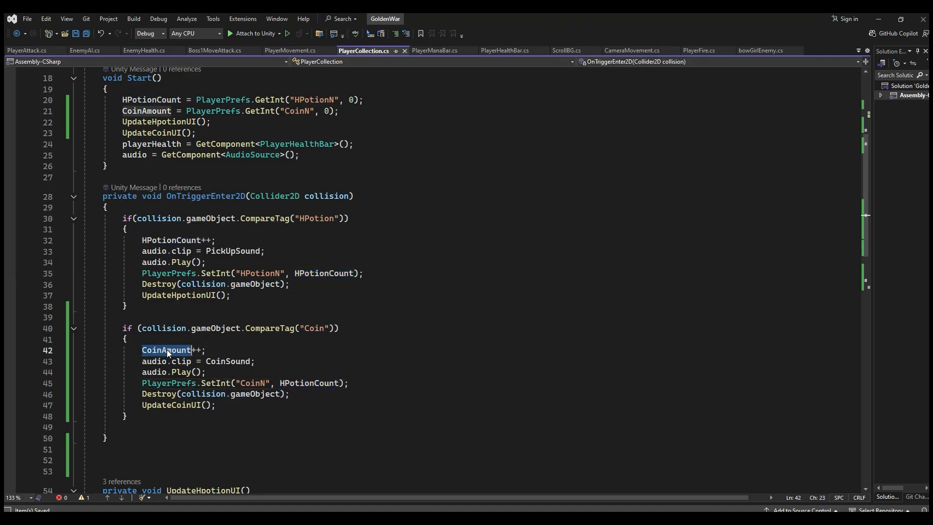
double_click(309, 383)
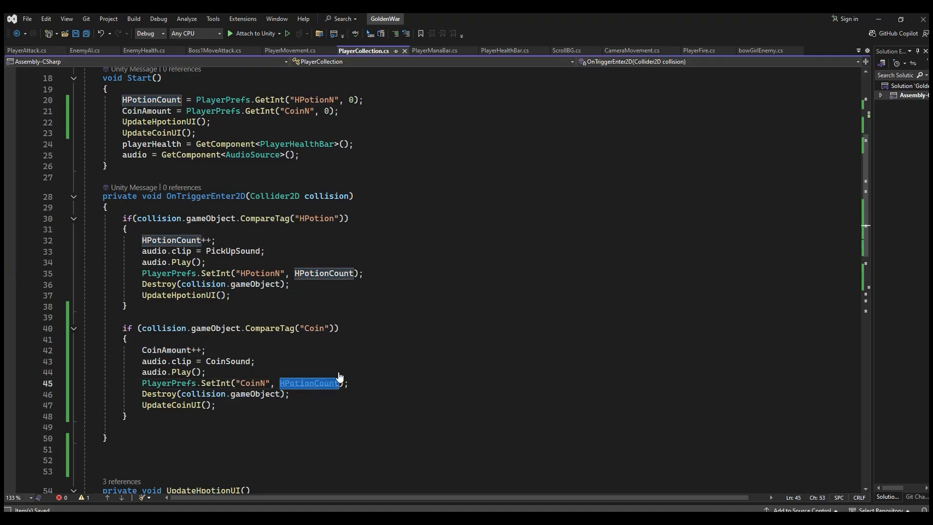
key("ctrl+v")
key("ctrl+s")
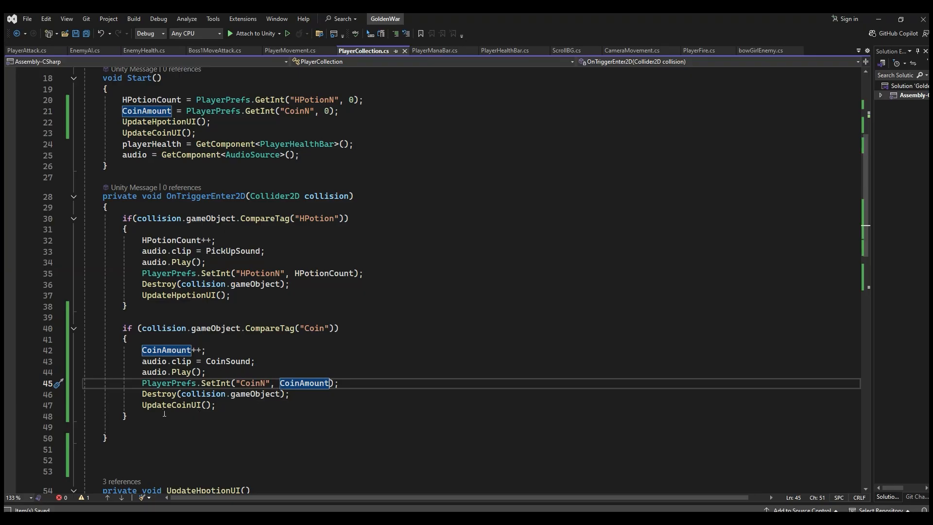
left_click(197, 406)
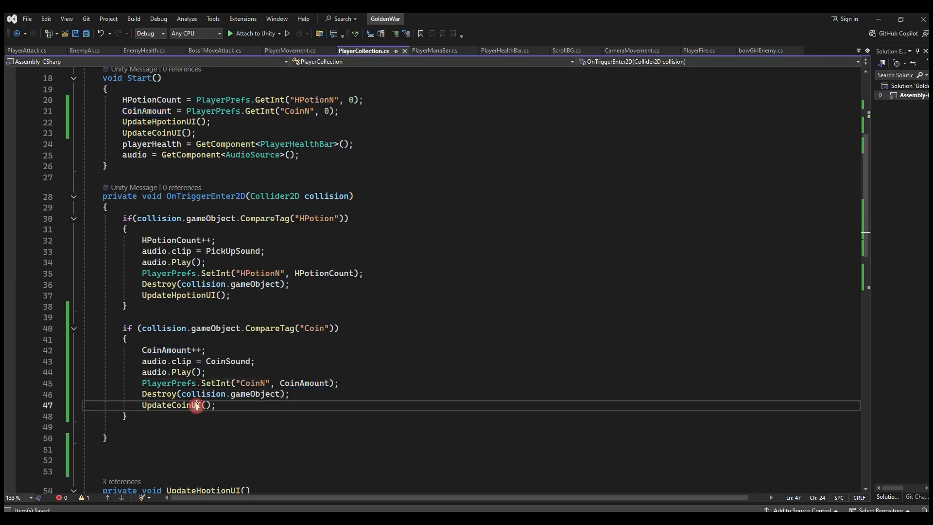
Step: Switch to Unity, play-test the scene by walking and jumping the player through all three coins, and stop the game
left_click(342, 518)
mouse_move(310, 481)
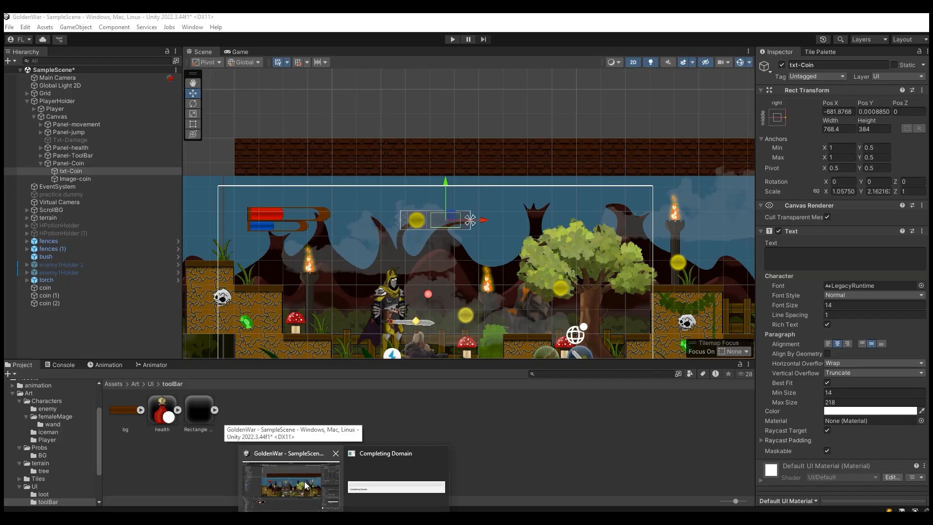
left_click(310, 480)
key("d")
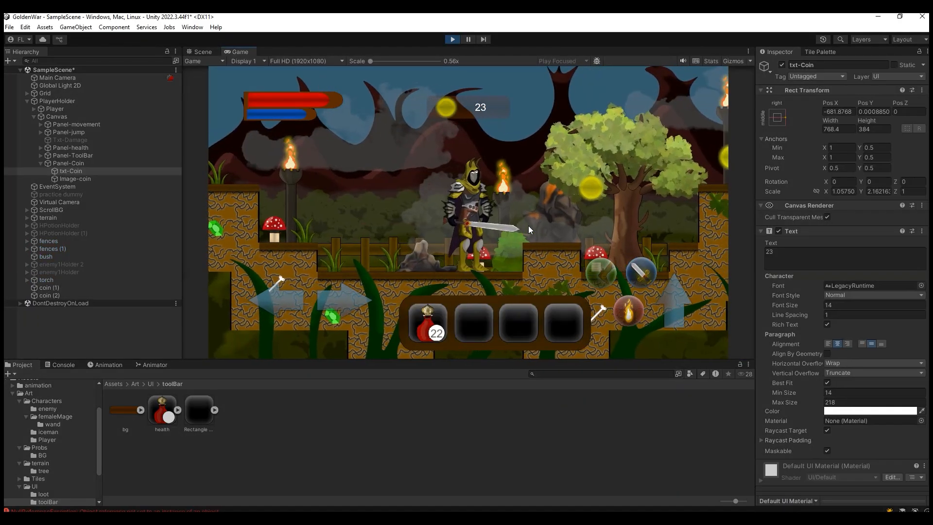
key("space")
key("space")
key("d")
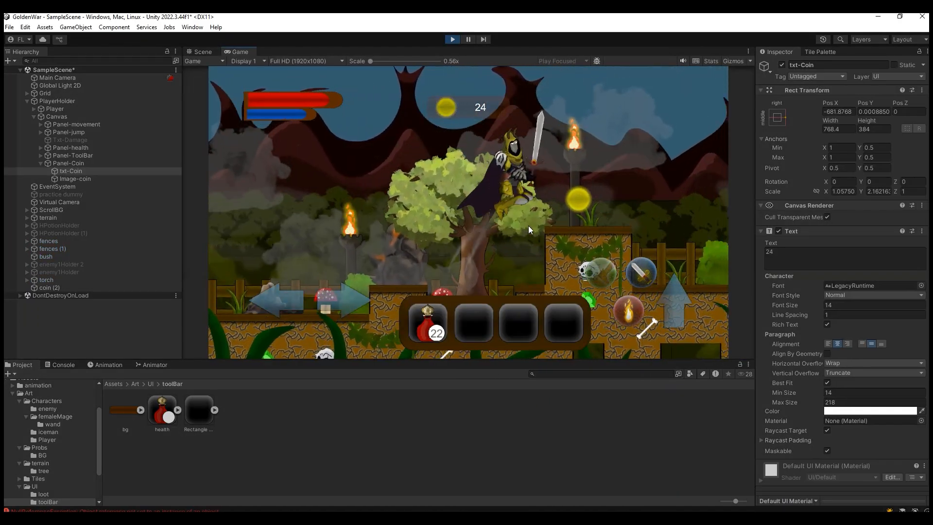
key("a")
key("space")
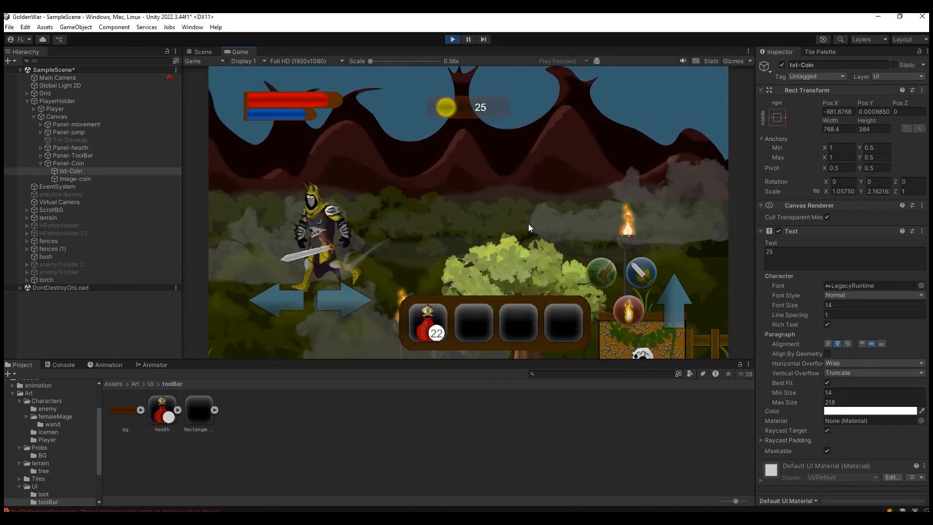
key("d")
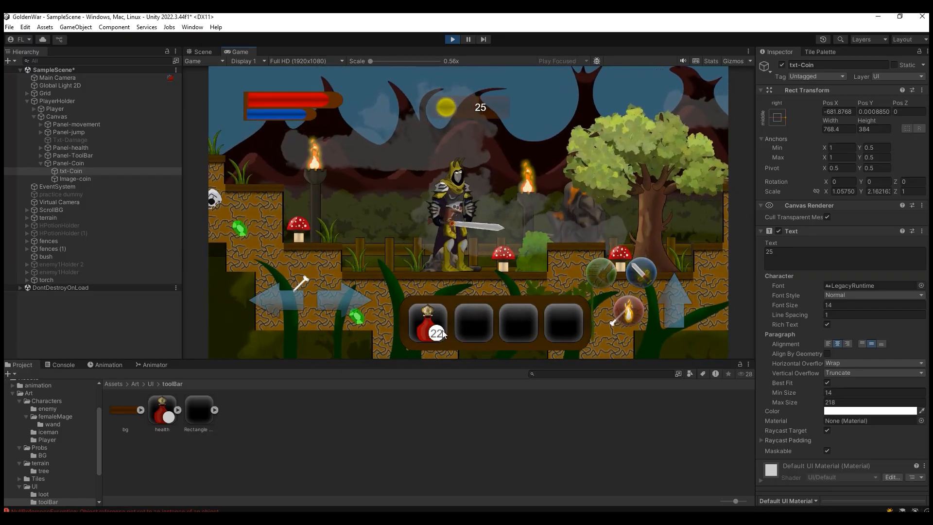
left_click(452, 39)
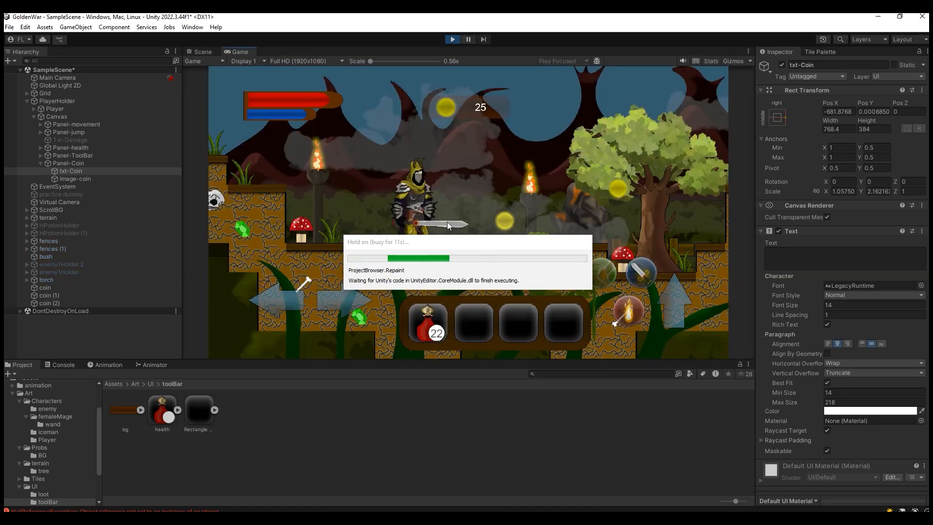
Step: Run the game again to check the saved coin amount, collect the three coins, and stop the game
key("d")
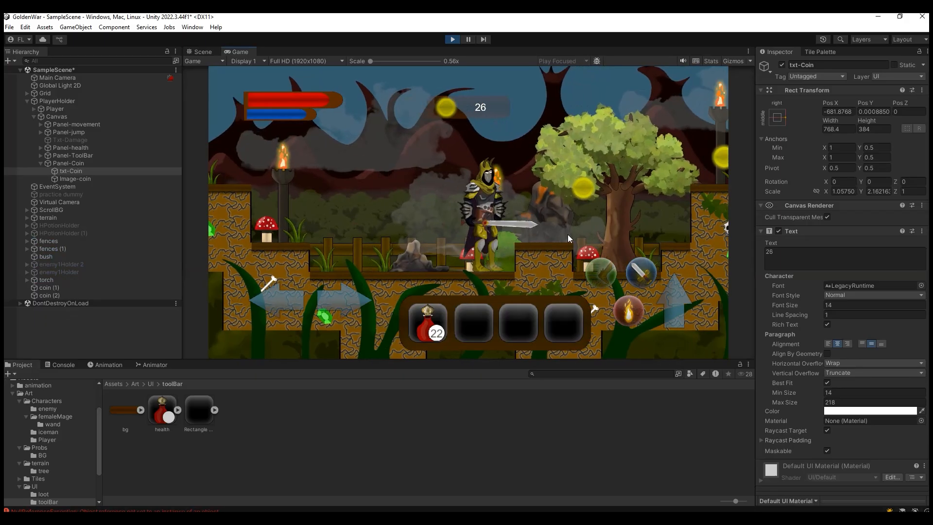
key("space")
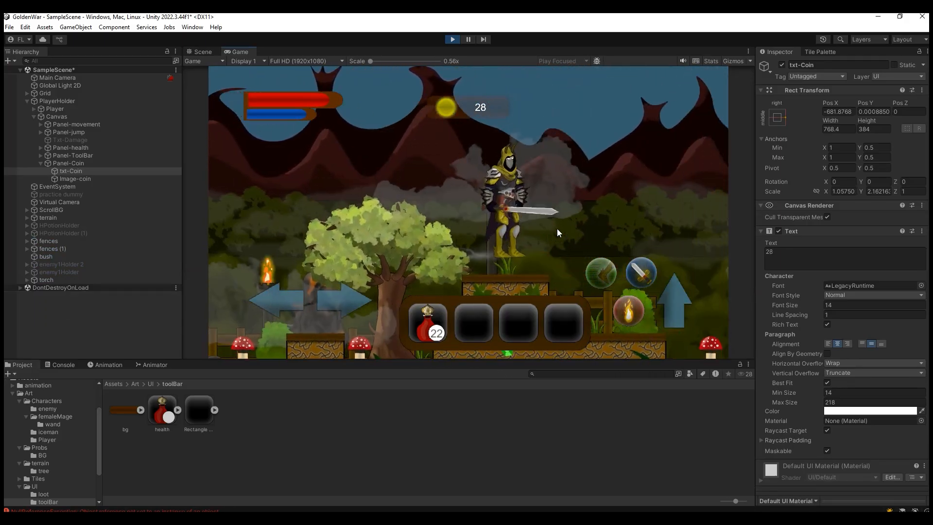
left_click(452, 40)
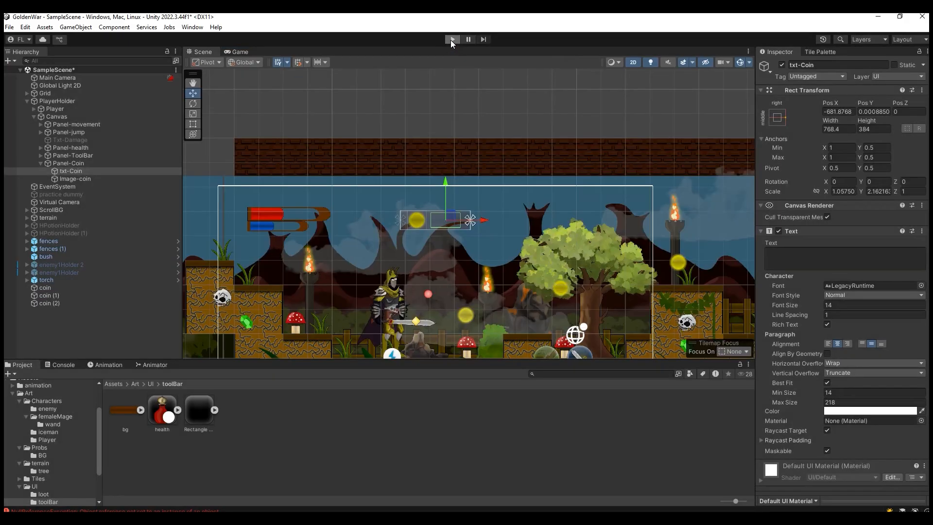
Step: Restart the game to recheck coin saving, and collect all three coins while moving and jumping the player
left_click(450, 40)
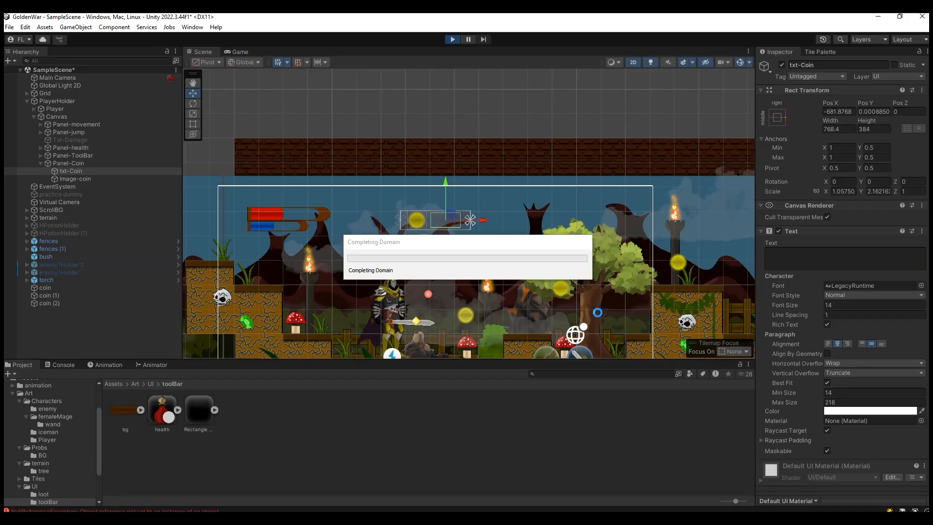
key("d")
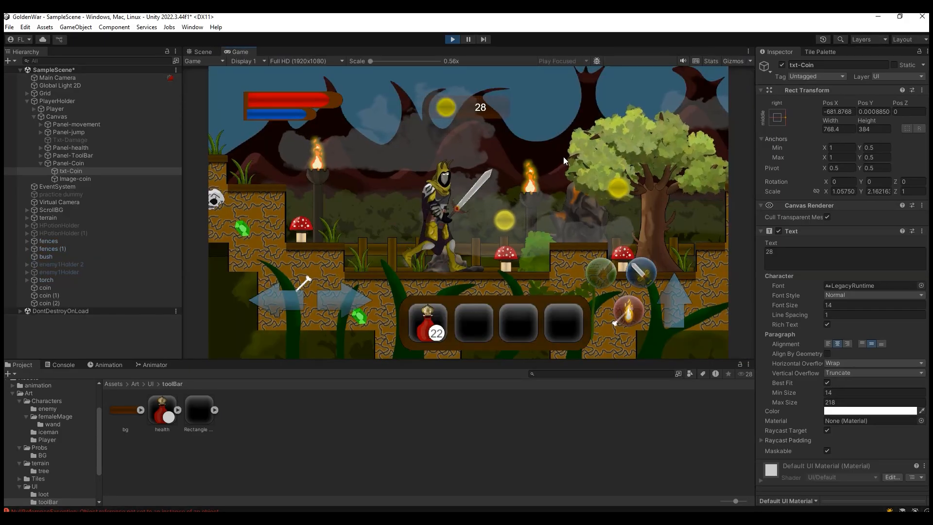
key("space")
key("d")
key("space")
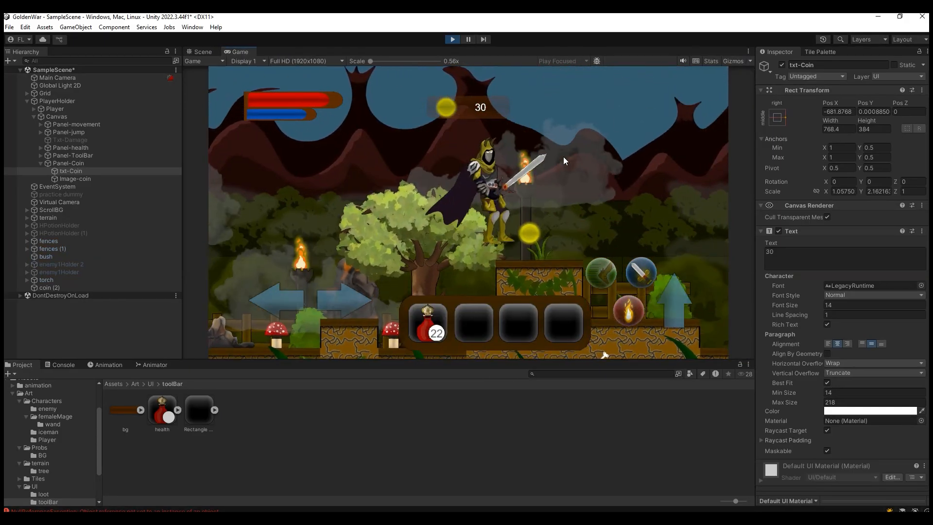
key("a")
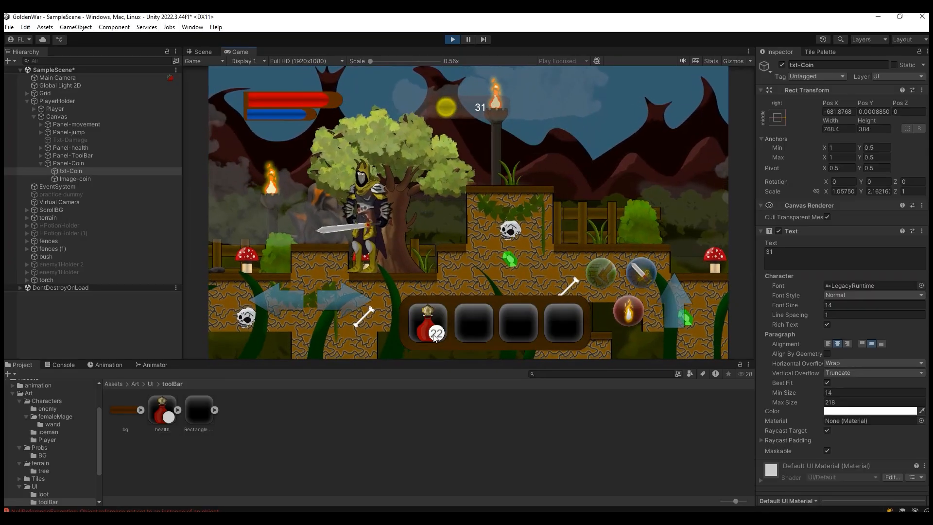
key("space")
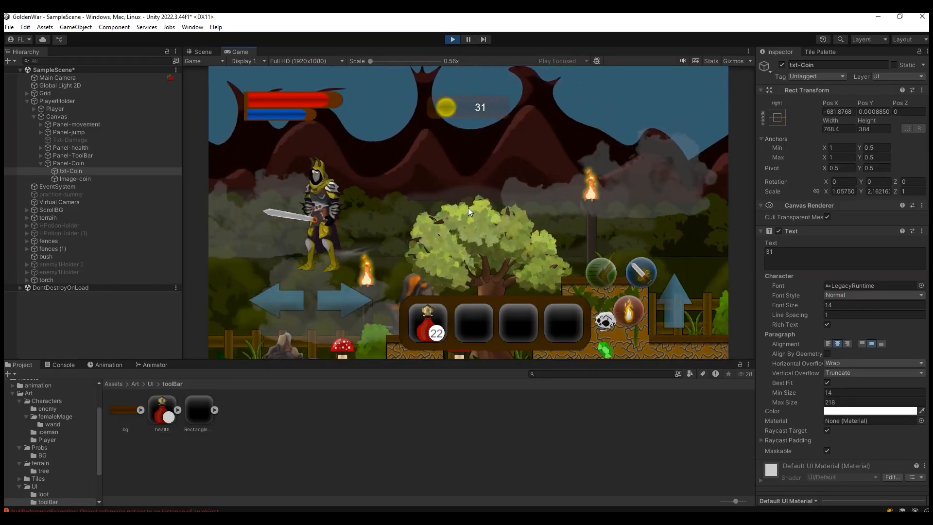
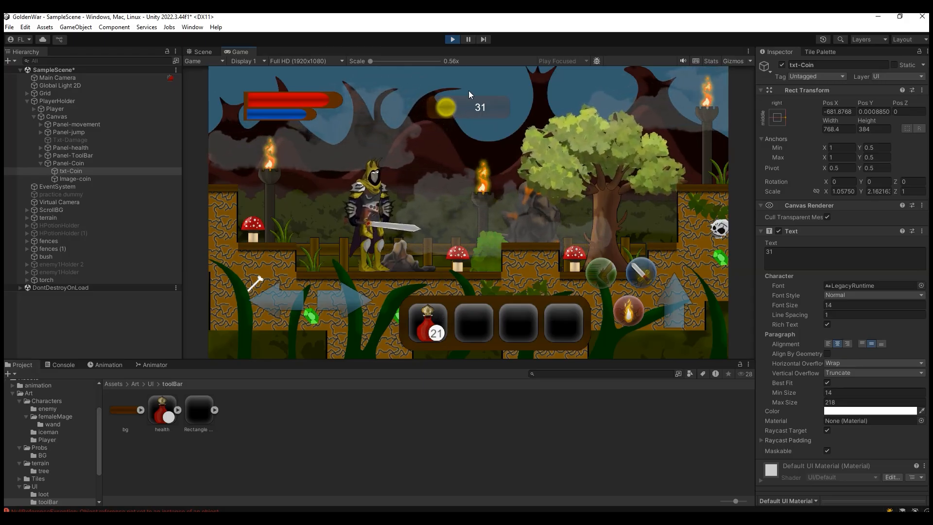
Step: Stop the running game and return to the scene
left_click(452, 39)
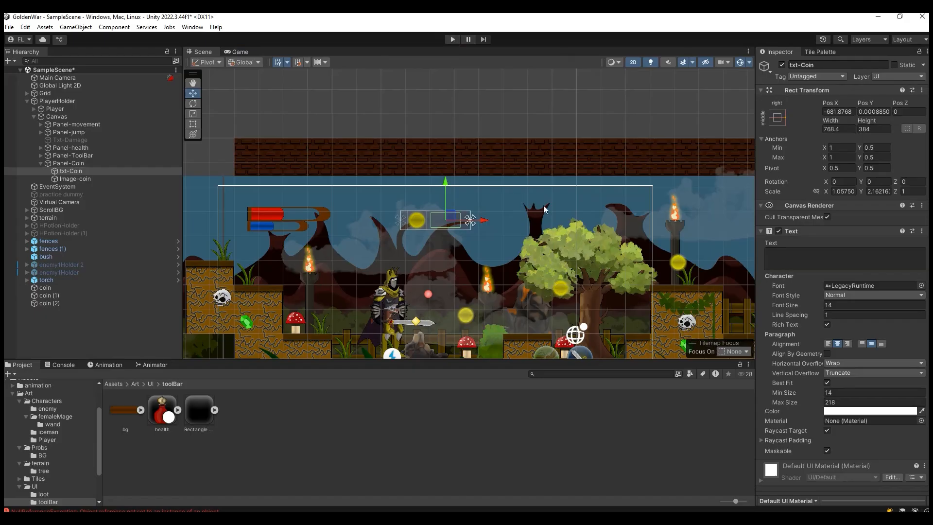
scroll(602, 244, "up", 2)
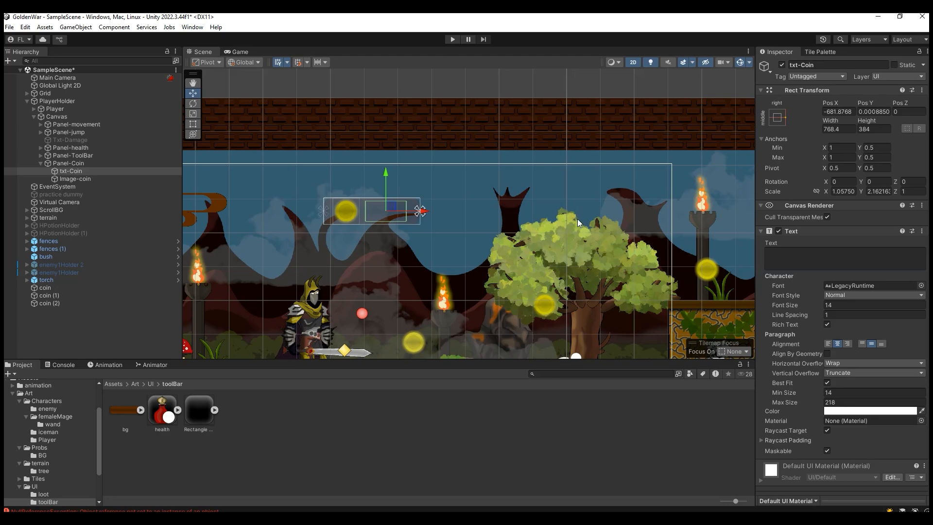
scroll(437, 243, "down", 1)
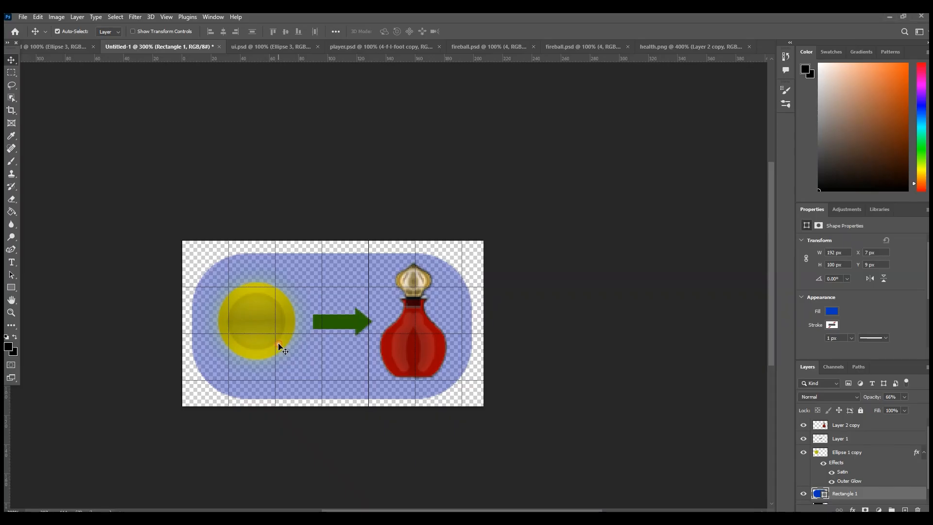
Step: In Photoshop, nudge the blue rounded rectangle slightly up and the yellow coin slightly down
key("Down")
key("Up")
key("Up")
key("Up")
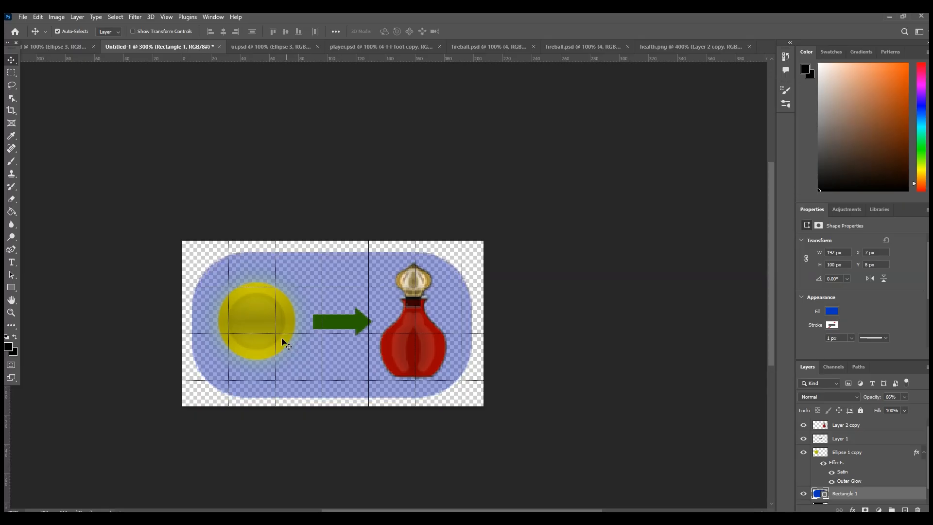
left_click(268, 329)
key("Down")
key("Down")
key("Down")
Step: Nudge the green arrow and the red potion bottle slightly down within the blue rectangle
left_click(336, 324)
key("Down")
key("Down")
key("Down")
key("Down")
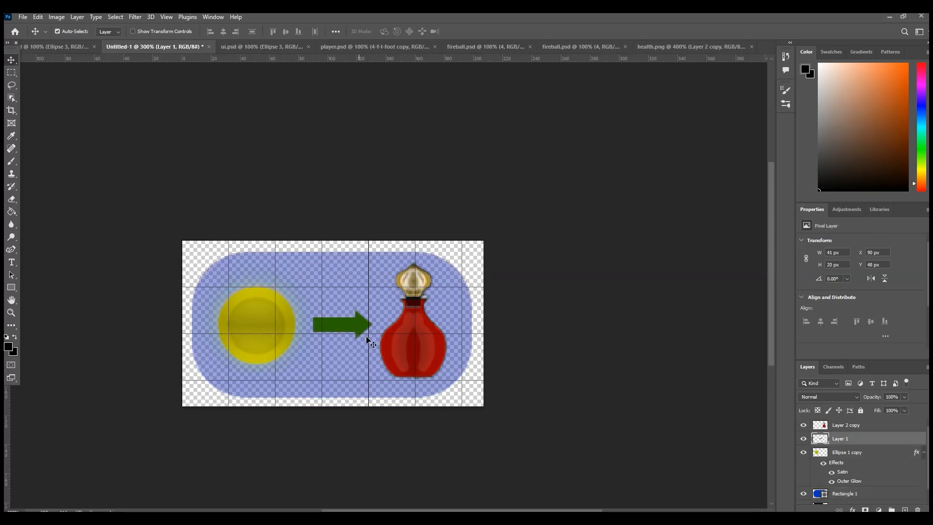
left_click(413, 340)
key("Down")
key("Down")
key("Down")
key("Down")
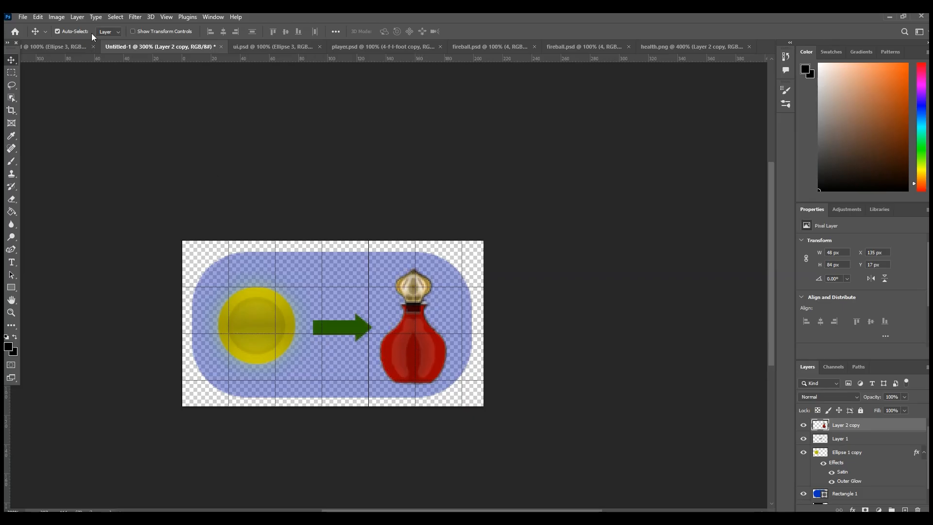
Step: Export the coin-to-potion image with Save for Web as a transparent PNG-24
left_click(23, 17)
mouse_move(78, 167)
left_click(176, 214)
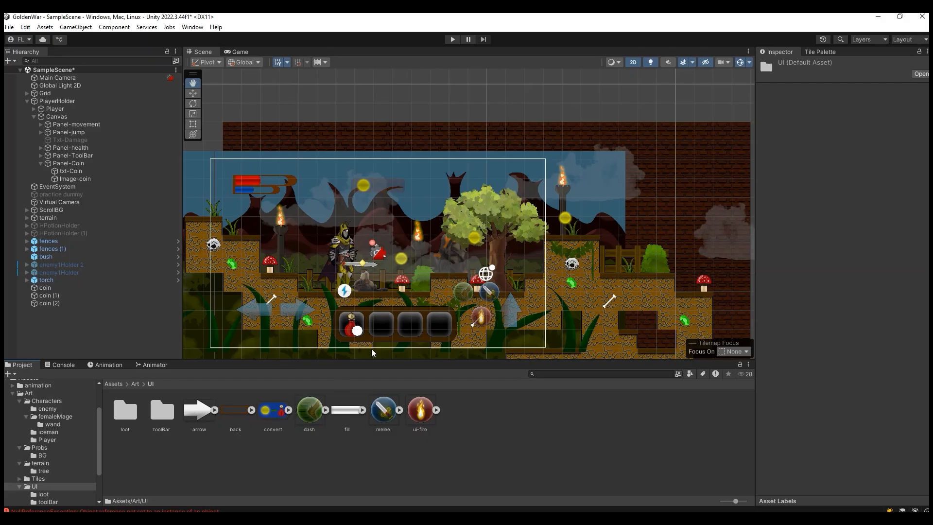
scroll(326, 348, "up", 2)
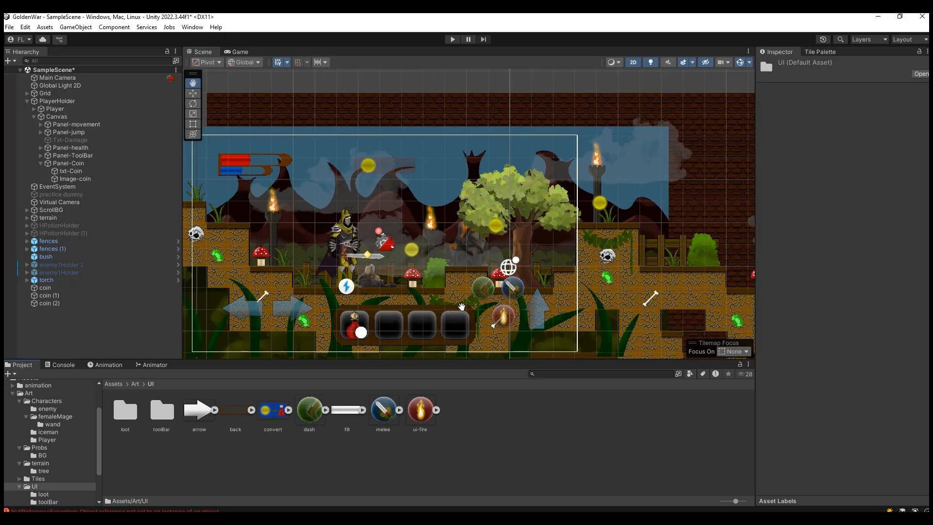
scroll(462, 307, "up", 5)
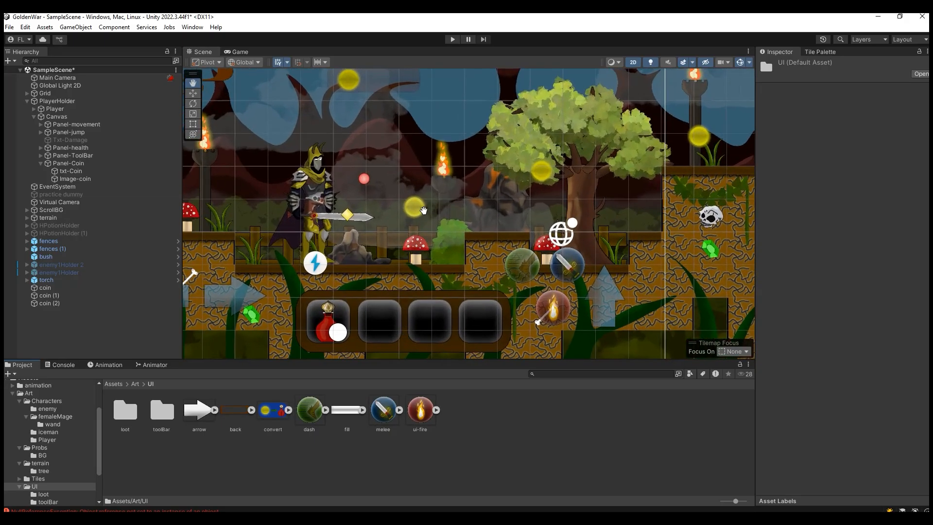
left_click_drag(423, 211, 472, 229)
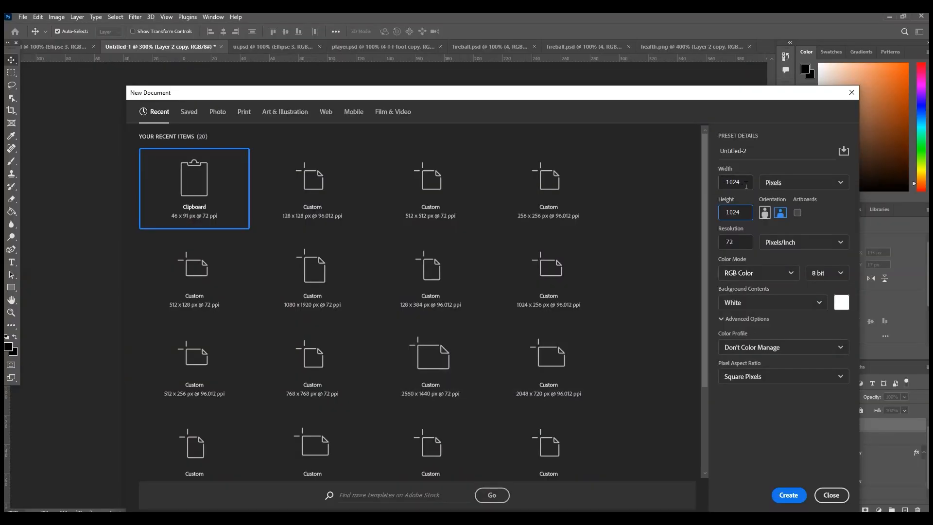
Step: In Photoshop, create a 1024 × 1024 px document, add an empty layer and hide the white Background layer
left_click(741, 184)
left_click(735, 213)
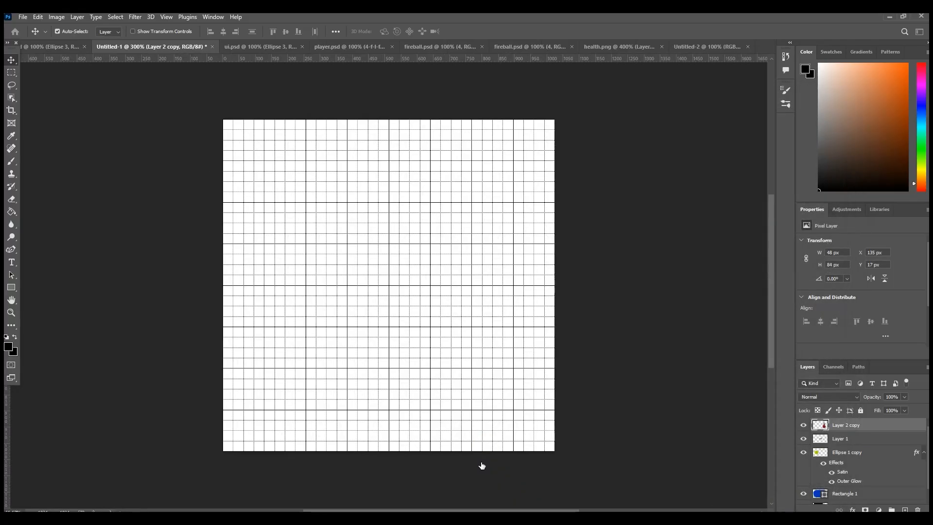
left_click(788, 495)
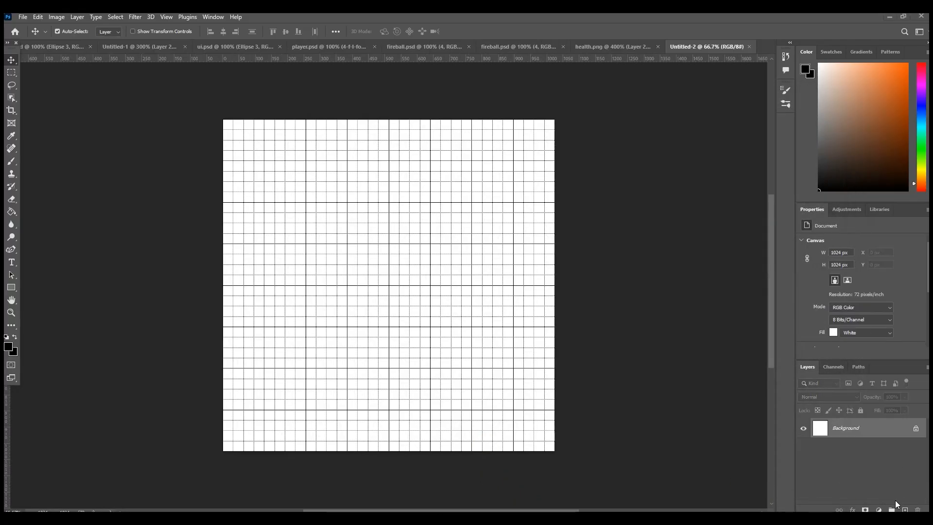
left_click(906, 509)
left_click(803, 447)
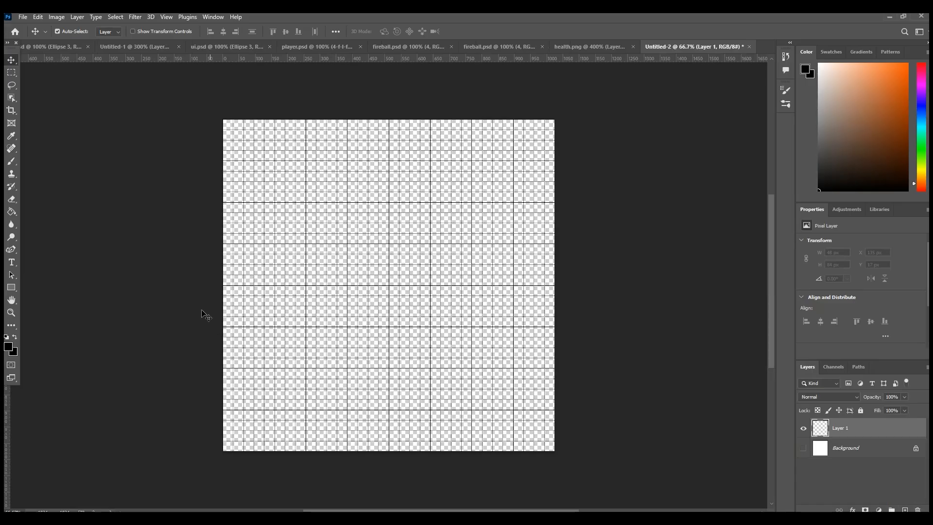
Step: Draw a rectangle about 832 × 880 px in the middle of the canvas and fill it with brown 5e4000
left_click(11, 287)
mouse_move(253, 144)
left_mouse_down()
mouse_move(498, 384)
mouse_move(523, 429)
left_mouse_up()
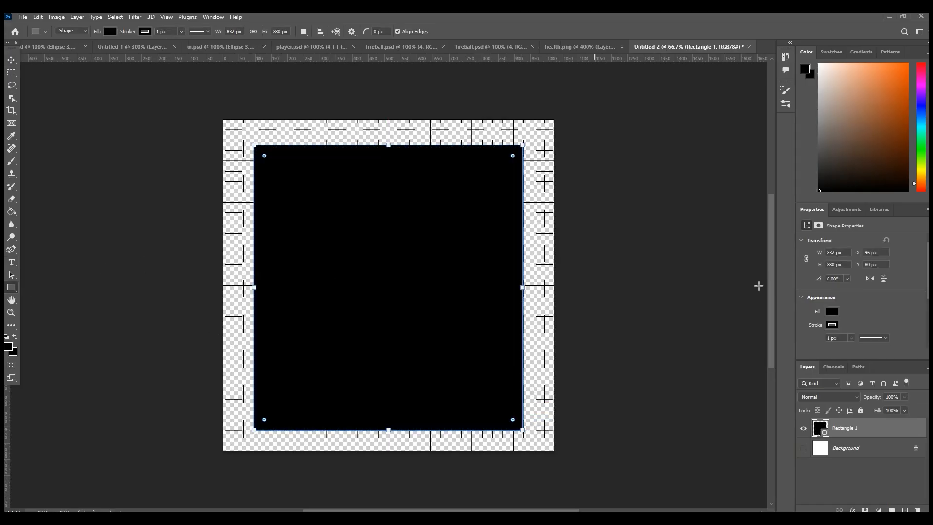
left_click(831, 311)
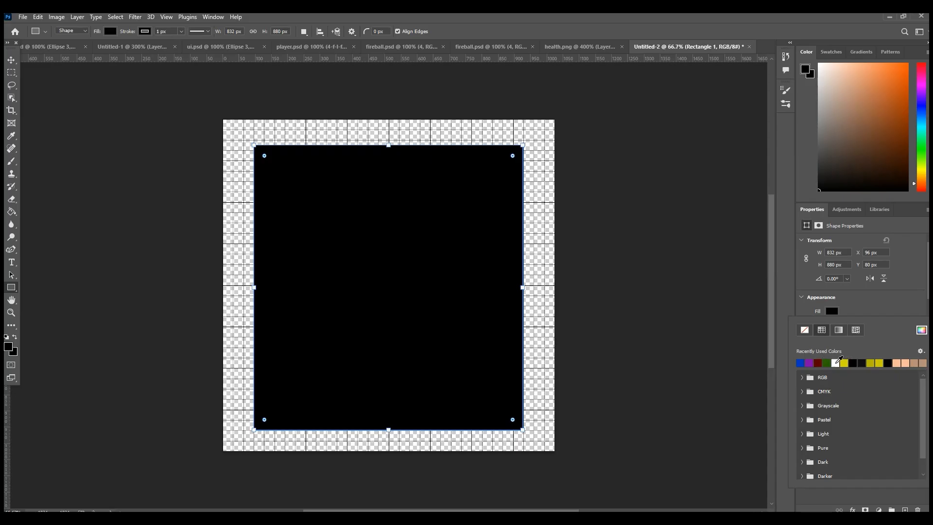
left_click(921, 330)
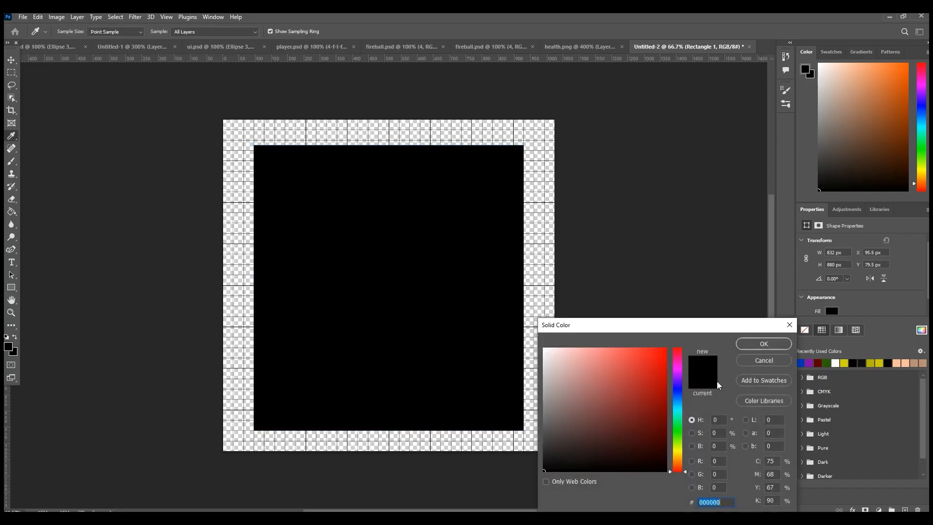
left_click(677, 457)
left_click_drag(654, 415, 683, 426)
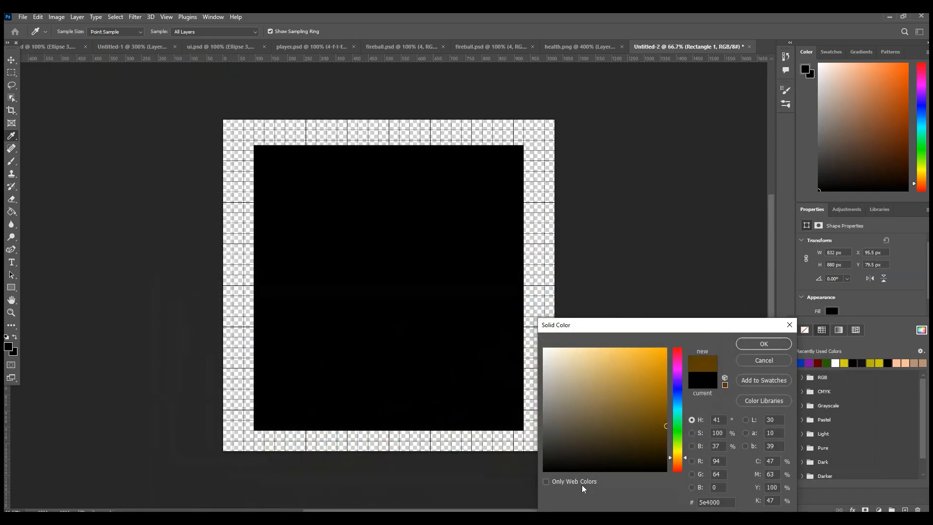
left_click(764, 343)
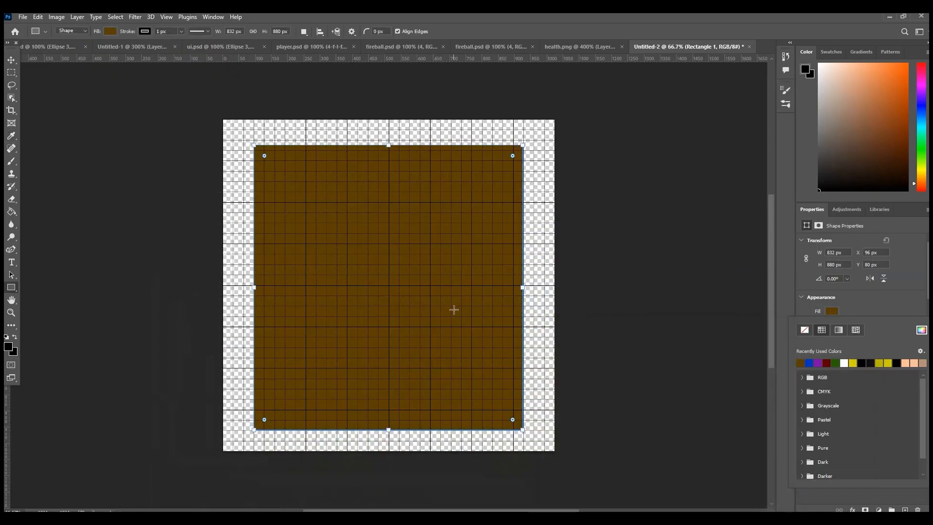
Step: Round all four corners of the brown rectangle and deselect it
left_click(870, 299)
scroll(855, 292, "down", 3)
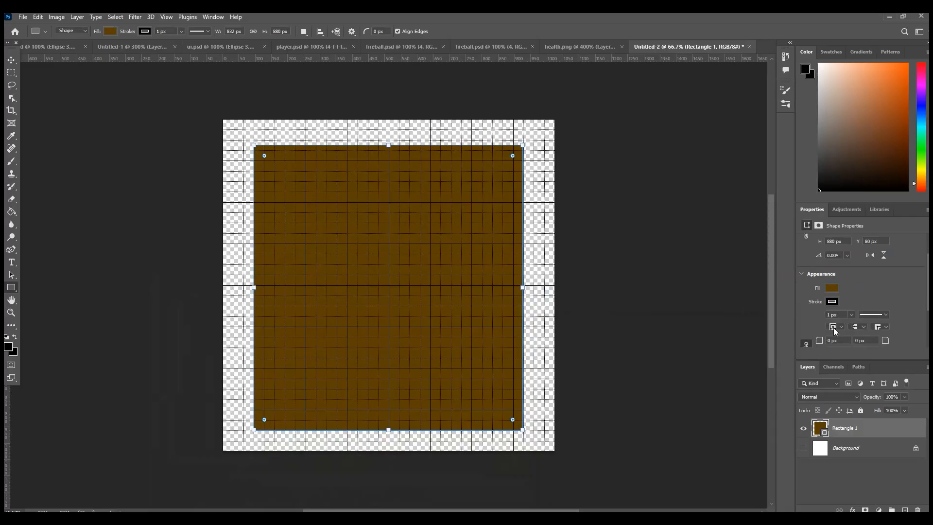
left_click(828, 332)
left_click_drag(827, 332, 851, 329)
left_click(11, 59)
left_click(538, 281)
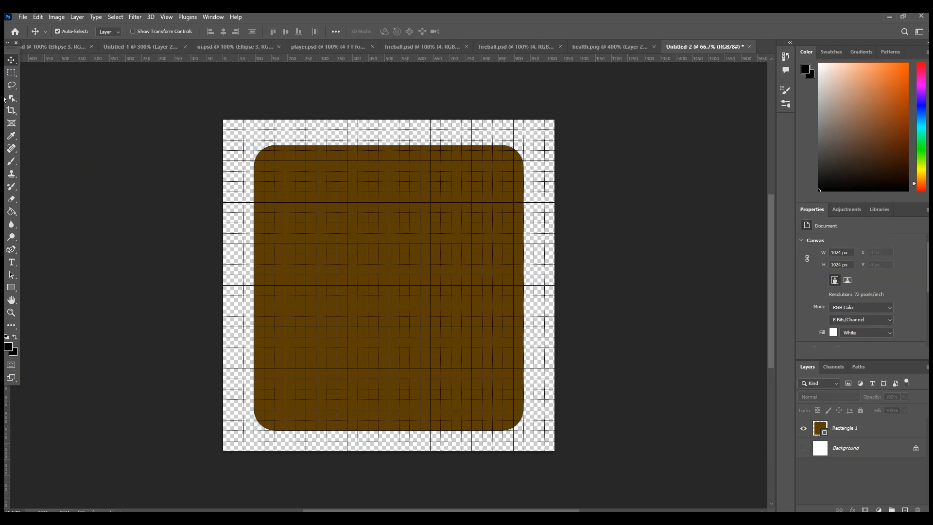
Step: Extend the canvas upward to about 1138 px high with the Crop tool and move the brown rectangle down
left_click(11, 110)
left_click_drag(384, 122, 387, 95)
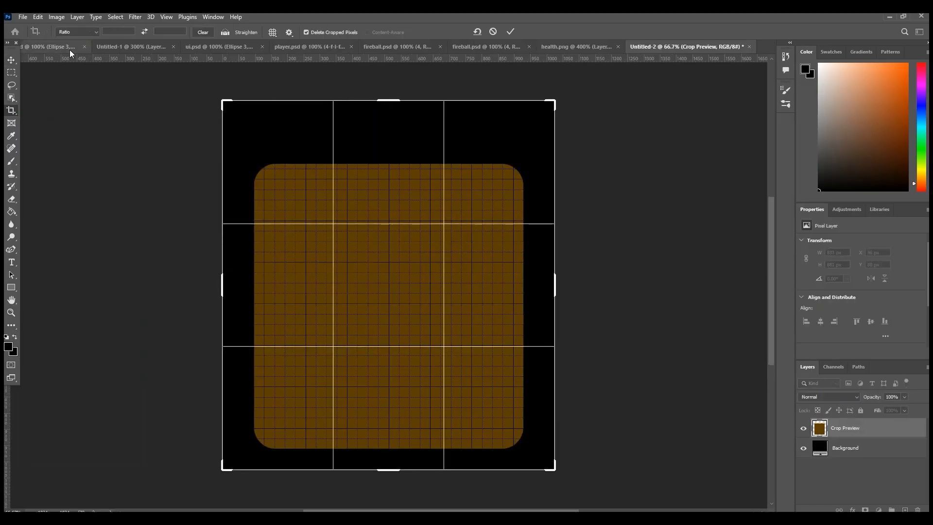
left_click(10, 59)
left_click_drag(406, 238, 404, 246)
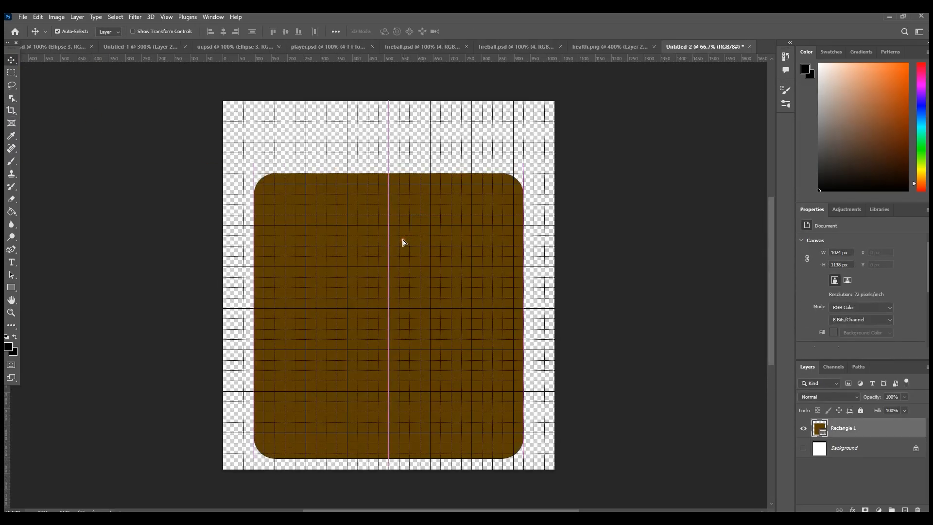
Step: Draw a circle about 64 px wide above the rectangle's upper-left corner and fill it with a darker brown
left_click(12, 287)
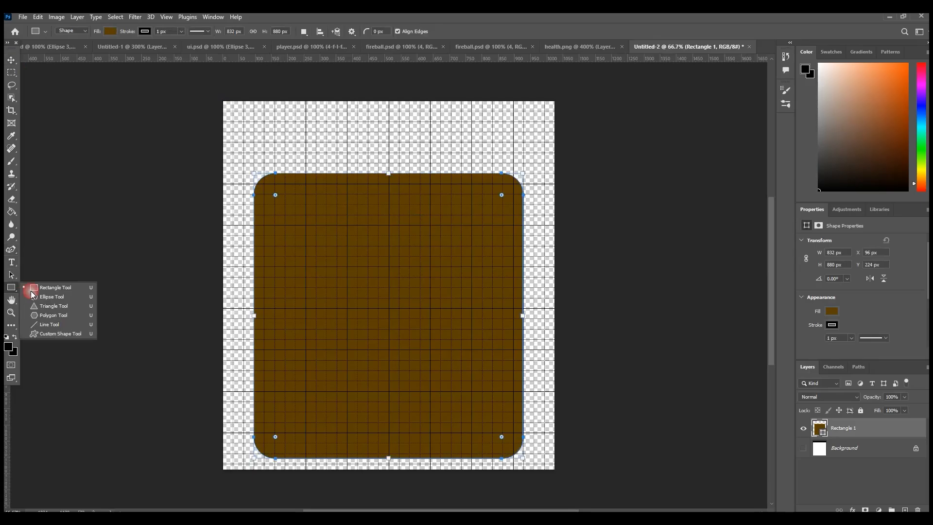
left_click(48, 298)
left_click_drag(275, 112, 278, 144)
left_click(11, 59)
left_click(832, 311)
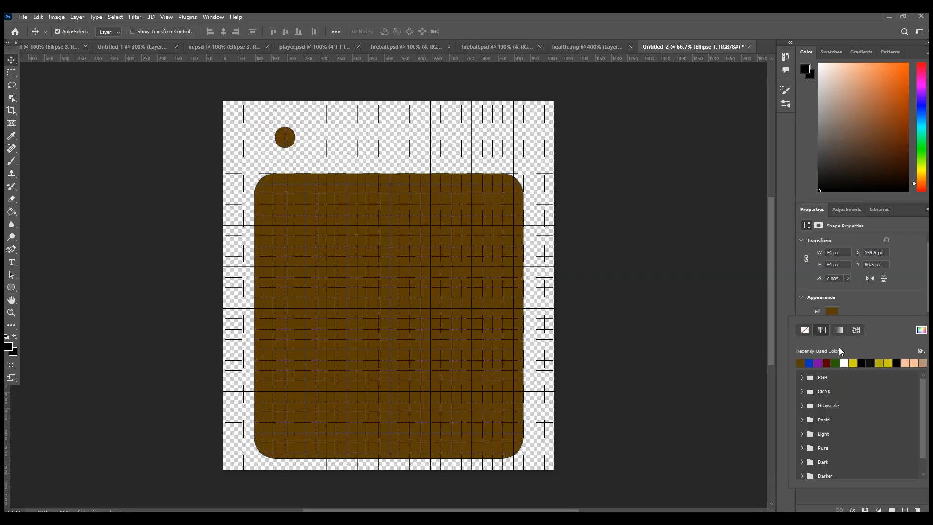
left_click(921, 330)
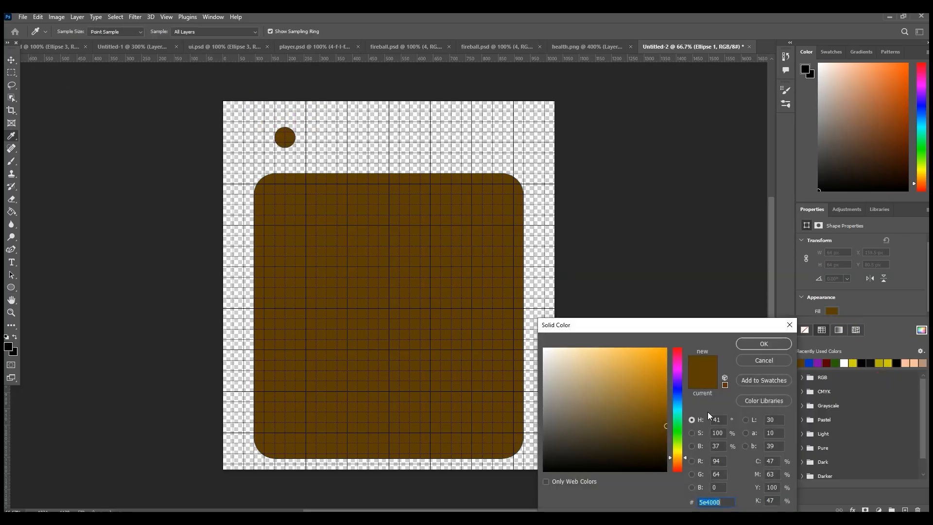
left_click(666, 440)
left_click(755, 343)
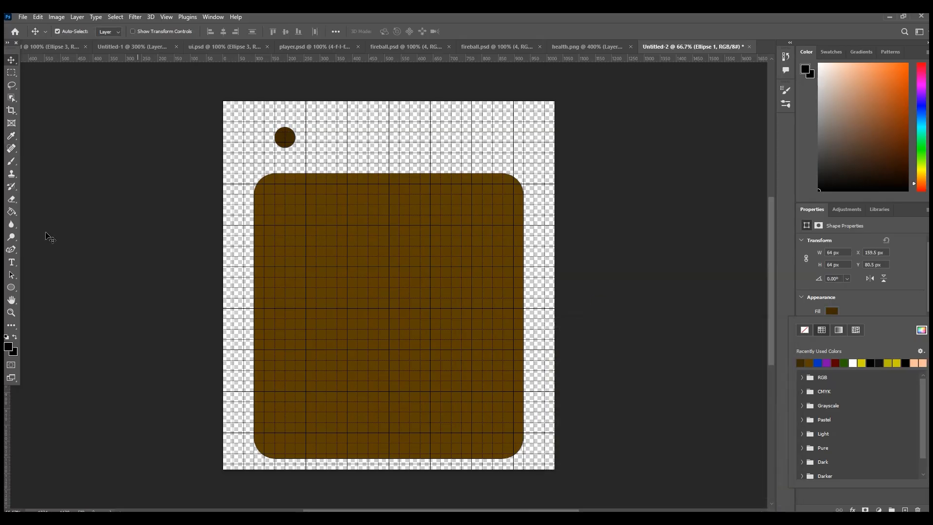
left_click(9, 314)
left_click_drag(203, 96, 399, 158)
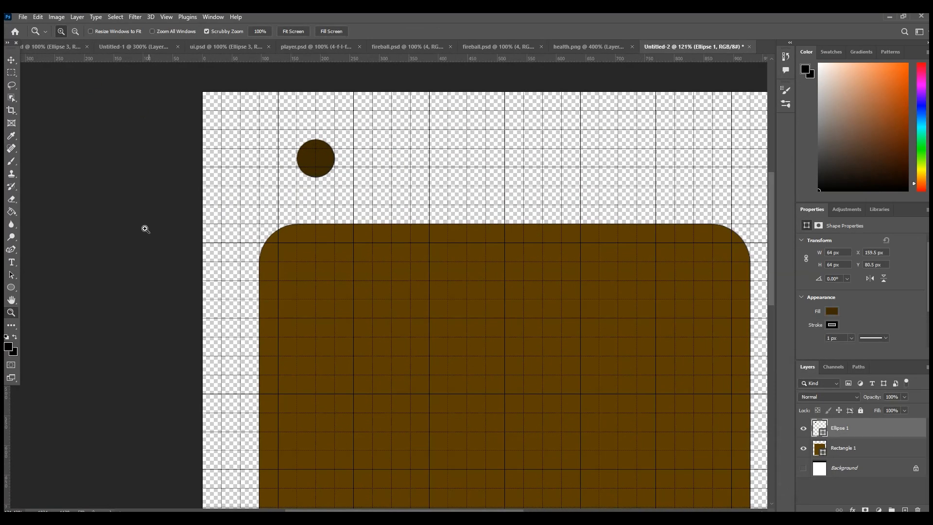
left_click(13, 249)
left_click(323, 148)
left_click(334, 136)
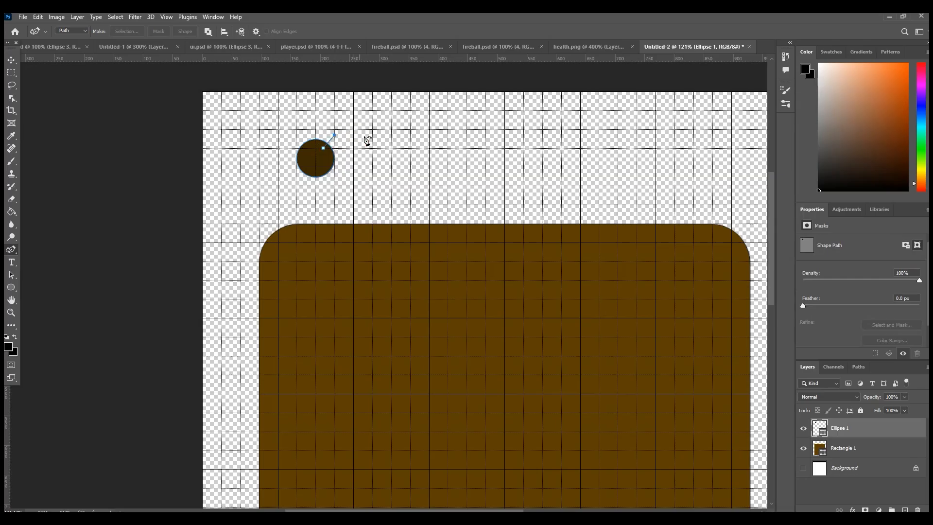
left_click(905, 510)
left_click(358, 137)
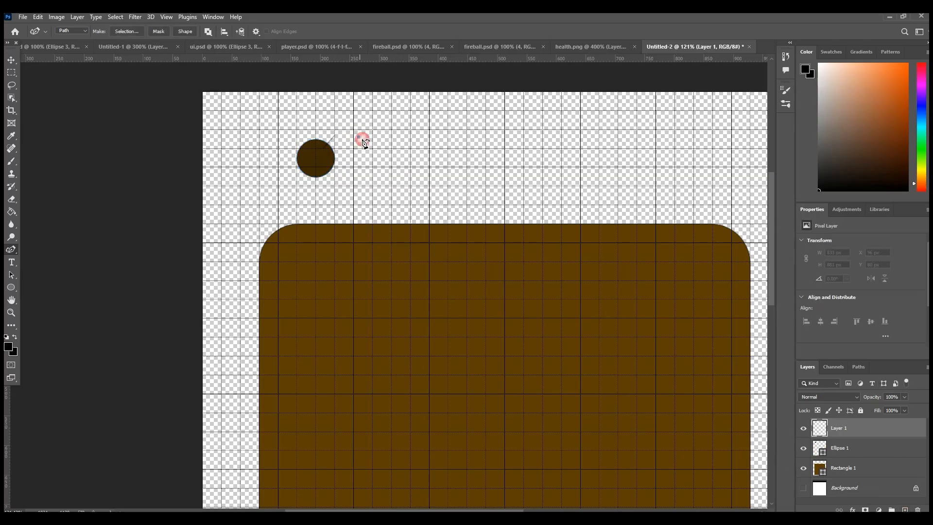
key("ctrl+z")
key("ctrl+z")
key("ctrl+z")
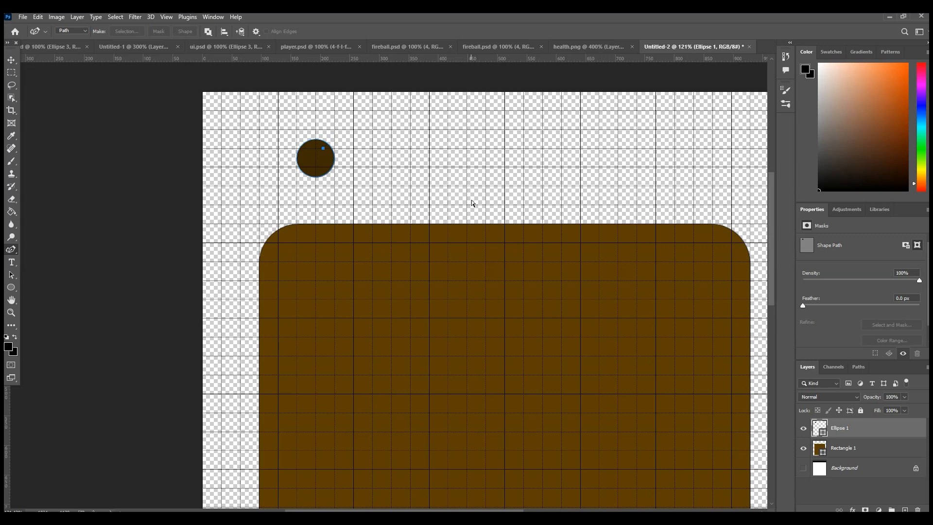
Step: Add a new layer and draw a closed wavy Curvature Pen path about 180 px wide, extending right from the dark circle
left_click(905, 510)
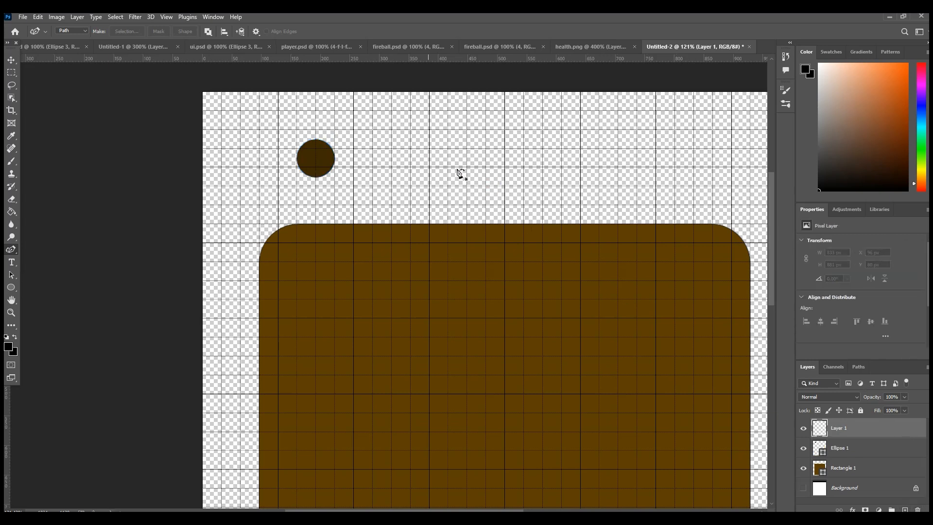
left_click(315, 148)
left_click(334, 140)
key("ctrl+z")
left_click(341, 136)
left_click(354, 148)
left_click(378, 153)
left_click(397, 148)
left_click(420, 156)
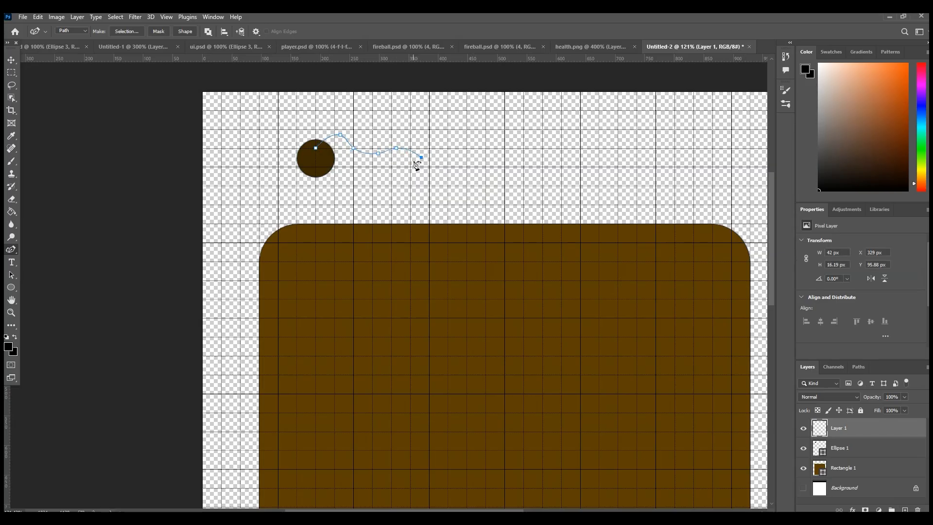
left_click(316, 160)
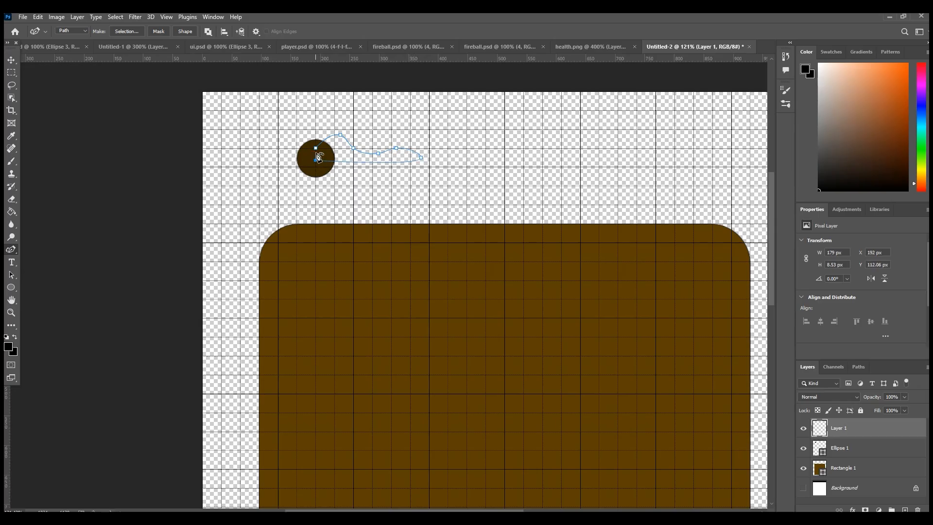
left_click(316, 150)
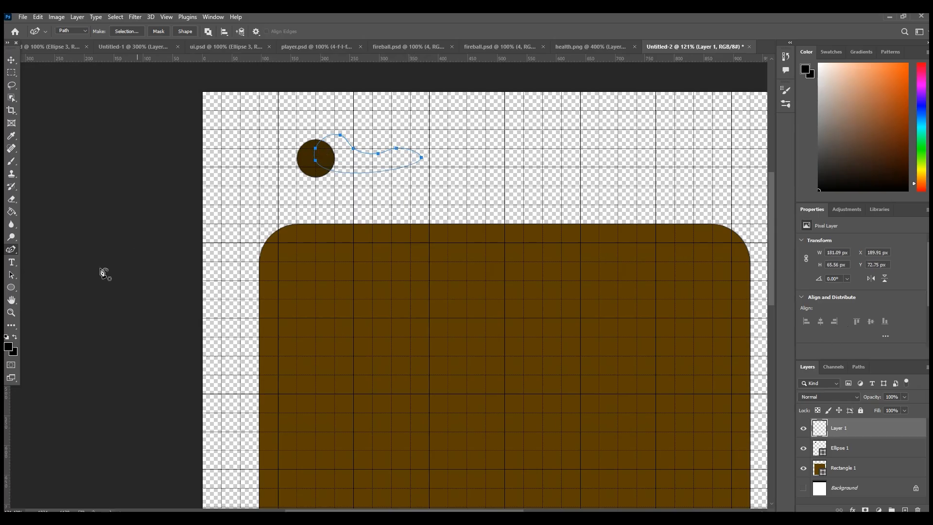
Step: Straighten the wavy path's lower edge by converting its end anchor points to corners, and nudge the far tip down to level the edge
right_click(11, 250)
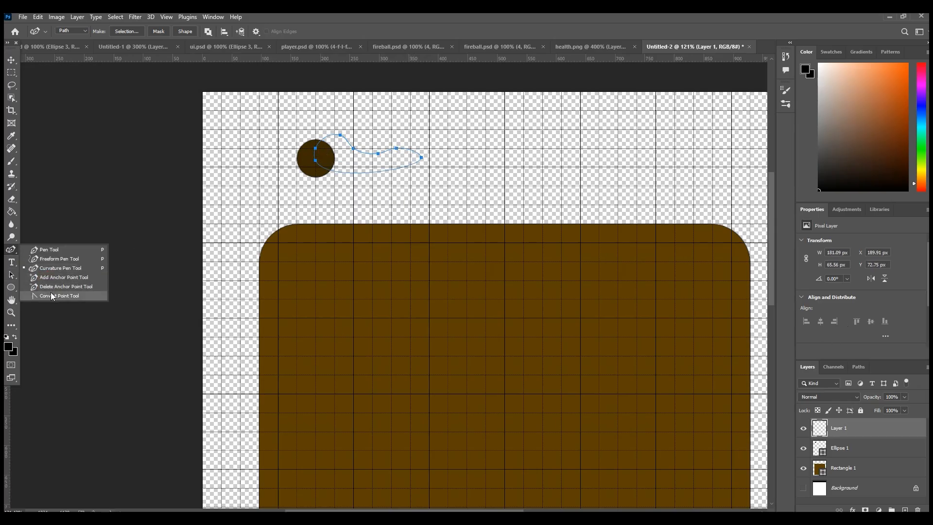
left_click(48, 294)
left_click(291, 157)
left_click(315, 160)
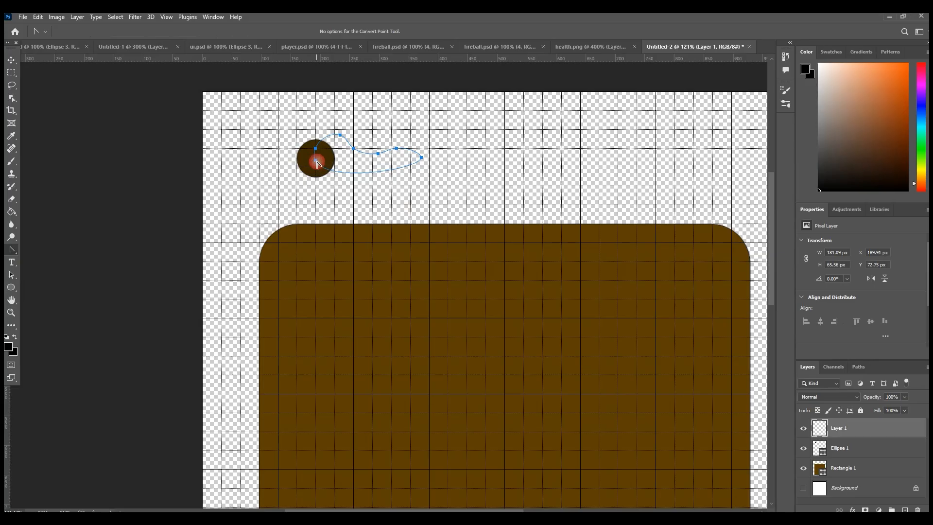
left_click(421, 158)
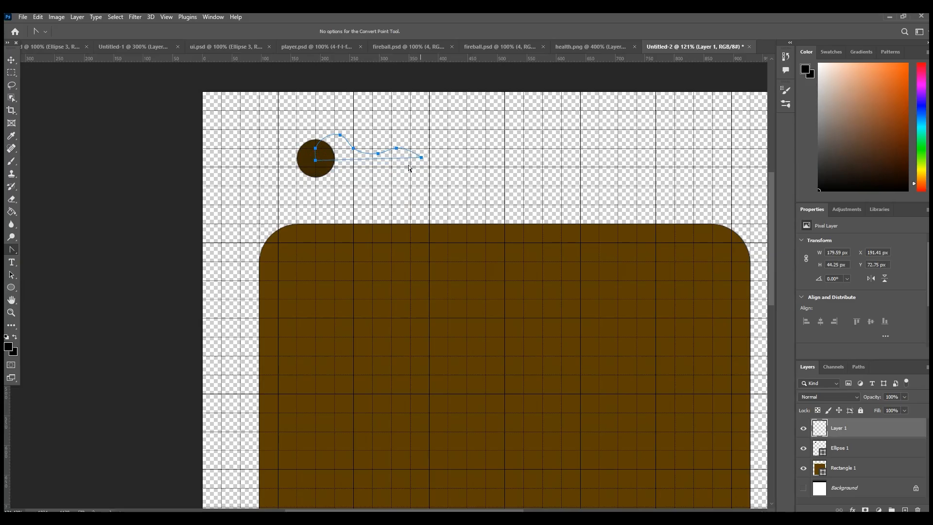
left_click(422, 158)
key("Down")
key("Down")
key("Down")
key("Down")
key("Down")
Step: Load the wavy path as a selection, fill it on the new layer with a brown slightly darker than the board, and deselect
left_click(859, 367)
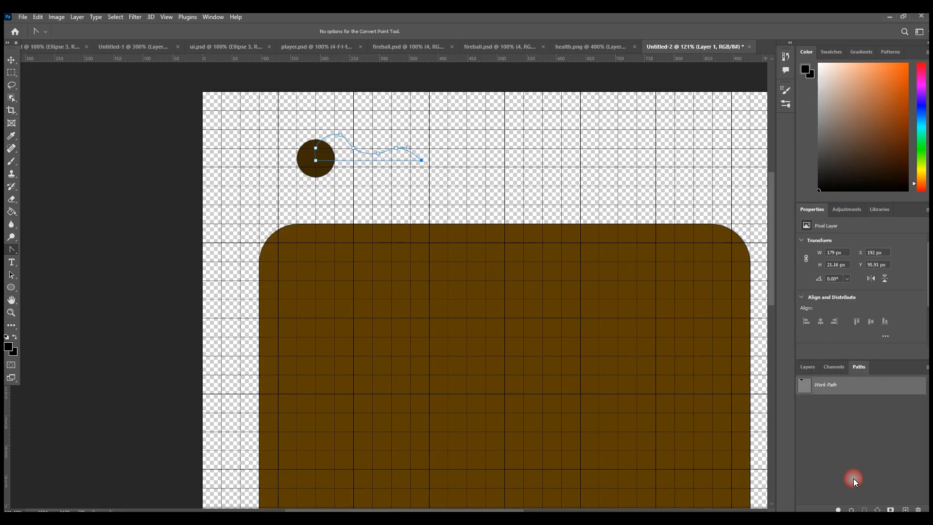
left_click(820, 376, "ctrl")
left_click(807, 366)
left_click(8, 346)
left_click(316, 170)
left_click(662, 433)
left_click(764, 343)
left_click(12, 211)
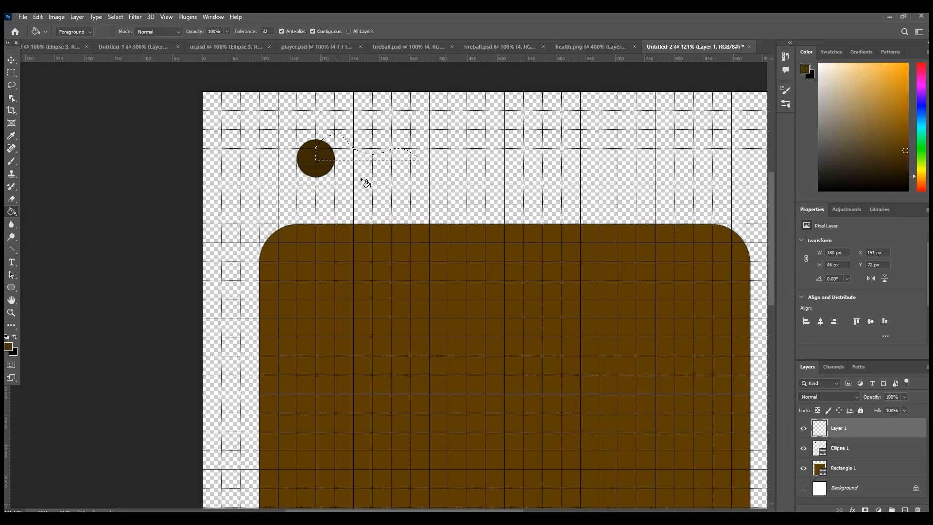
left_click(336, 156)
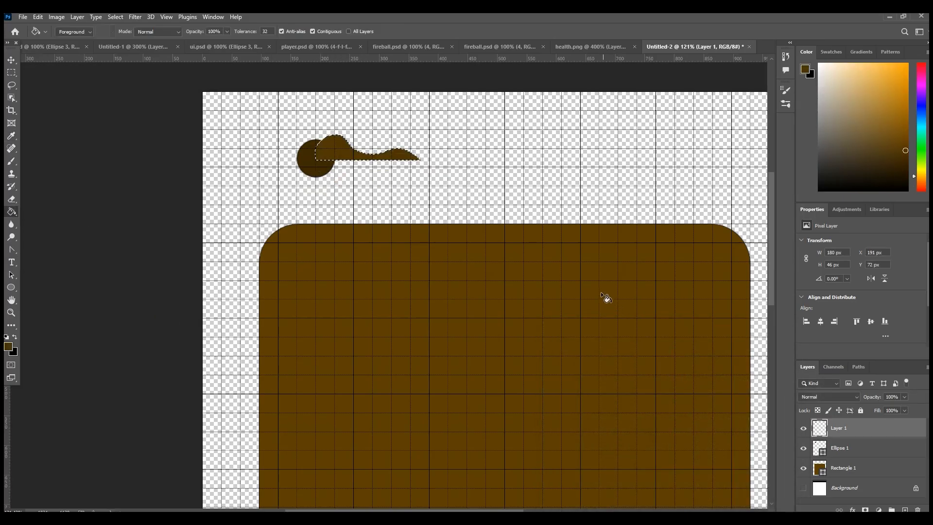
key("ctrl+d")
Step: Duplicate the wavy shape's layer and flip the copy vertically
right_click(852, 425)
left_click(736, 144)
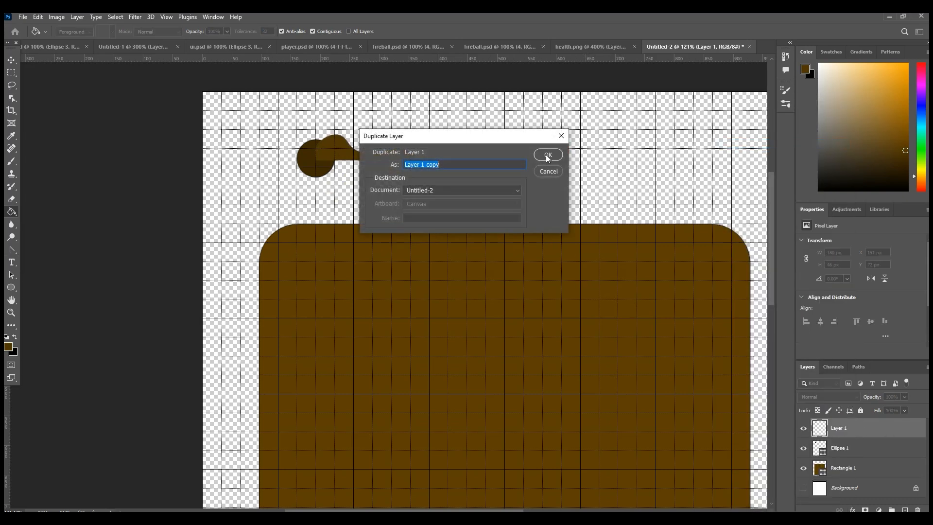
left_click(548, 155)
key("ctrl+t")
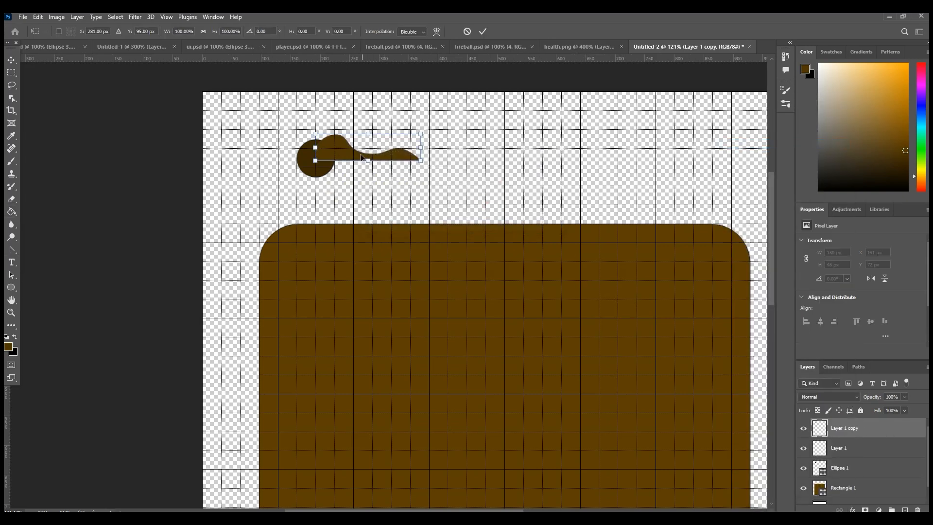
right_click(342, 156)
left_click(383, 356)
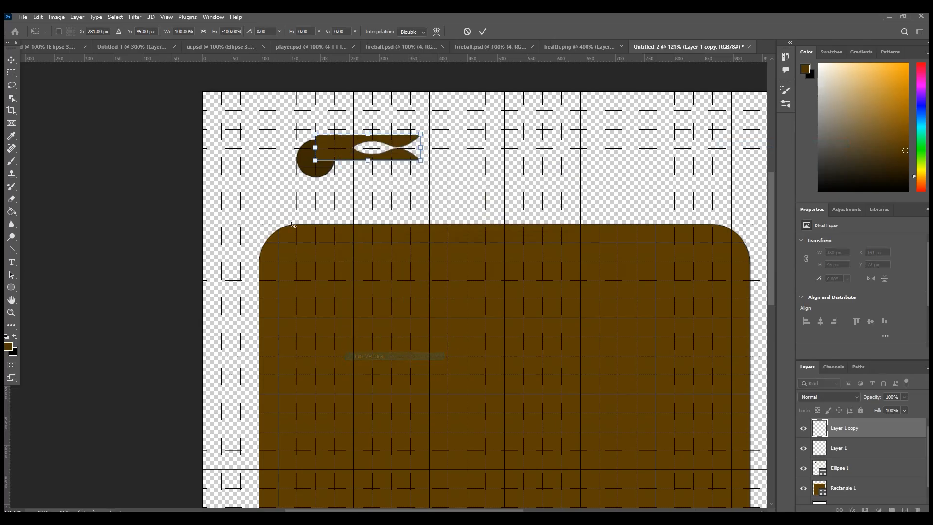
Step: Move the flipped copy directly below the original and nudge it until both halves form one symmetrical arm
left_click_drag(335, 150, 335, 174)
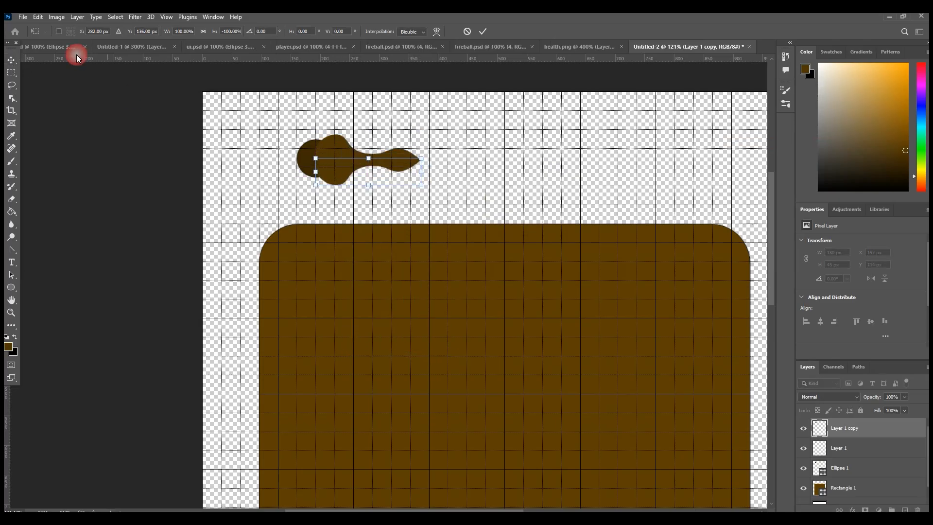
left_click(16, 60)
key("Left")
key("Left")
key("Down")
key("Down")
key("Right")
key("Right")
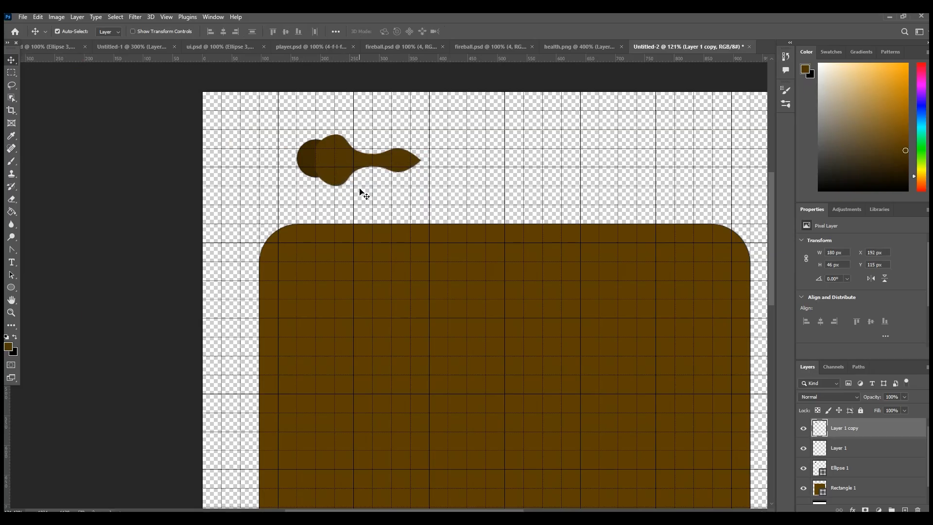
key("Down")
Step: Bring the circle layer to the front and merge the two wavy half layers into one
left_click_drag(847, 476, 852, 429)
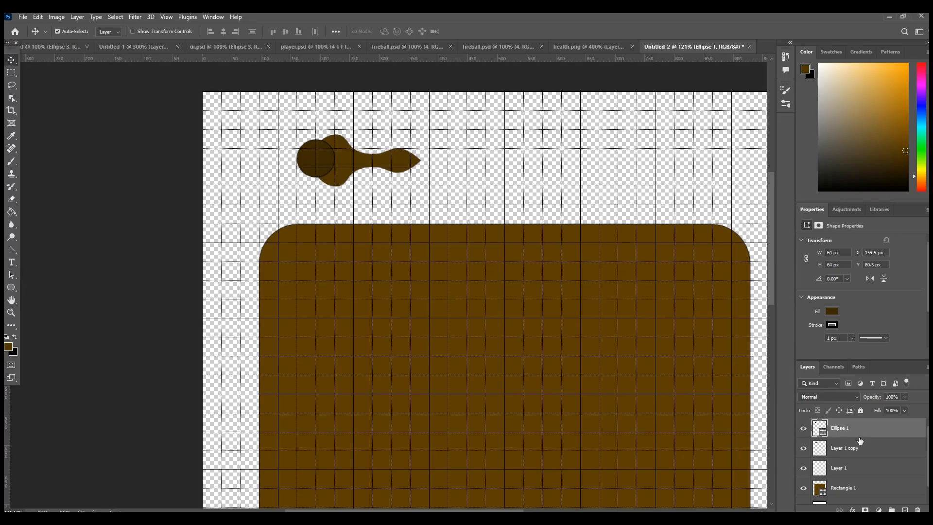
left_click(853, 451)
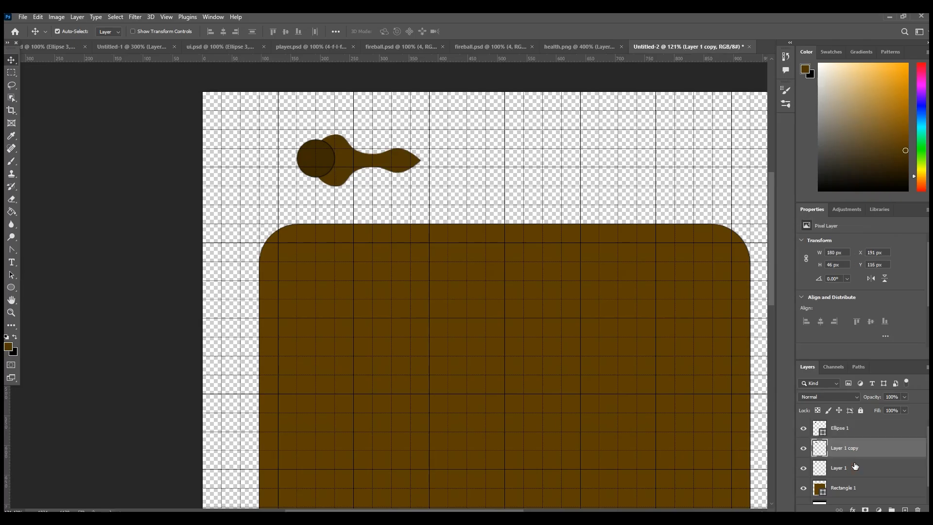
left_click(853, 464, "shift")
right_click(854, 465)
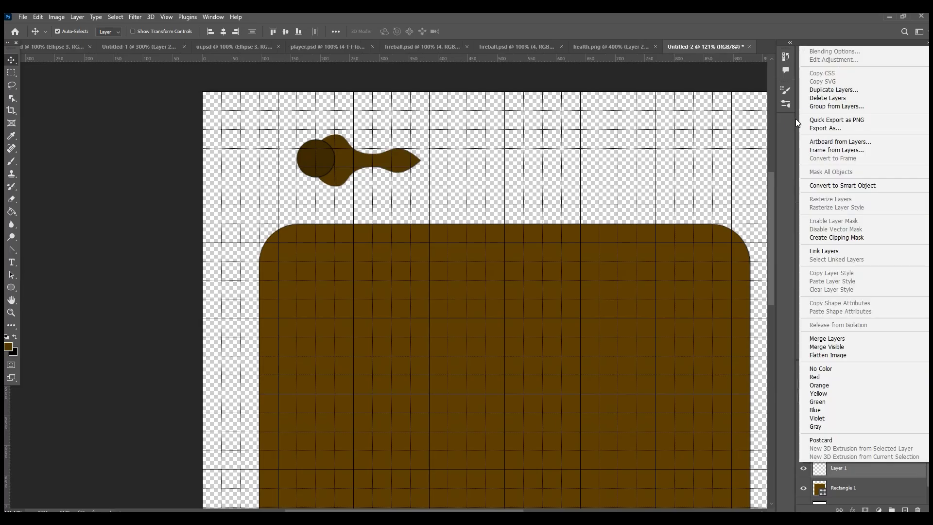
left_click(848, 471)
right_click(851, 461)
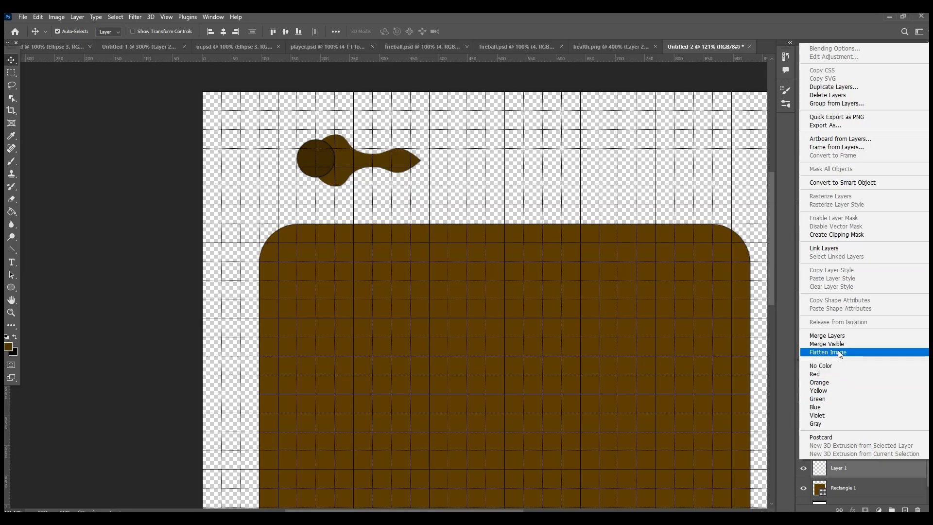
left_click(831, 335)
Step: Add a 1 px black outside Stroke and a Satin effect to the merged arm layer
right_click(854, 448)
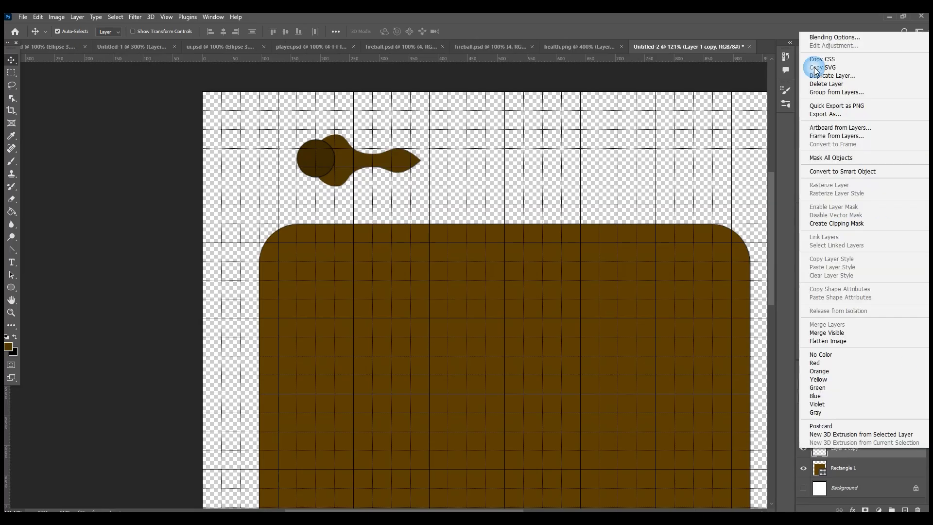
left_click(834, 39)
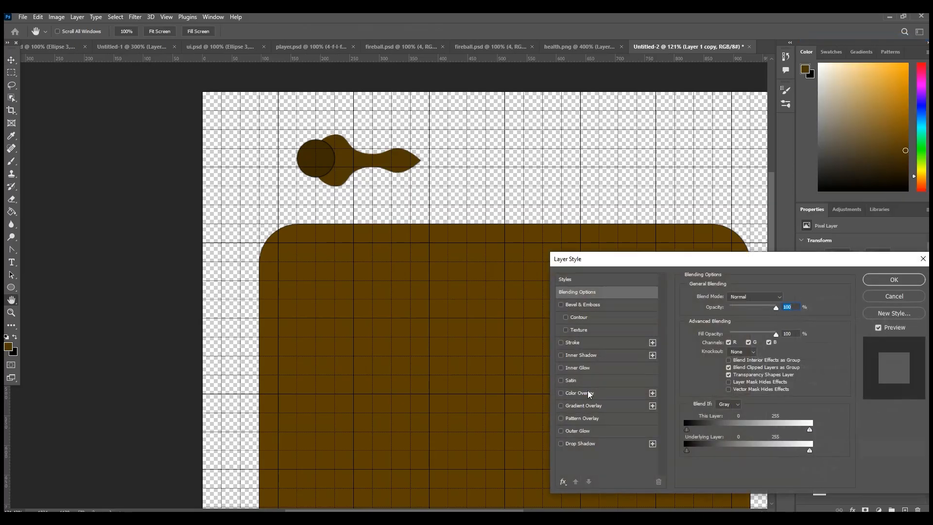
left_click(572, 343)
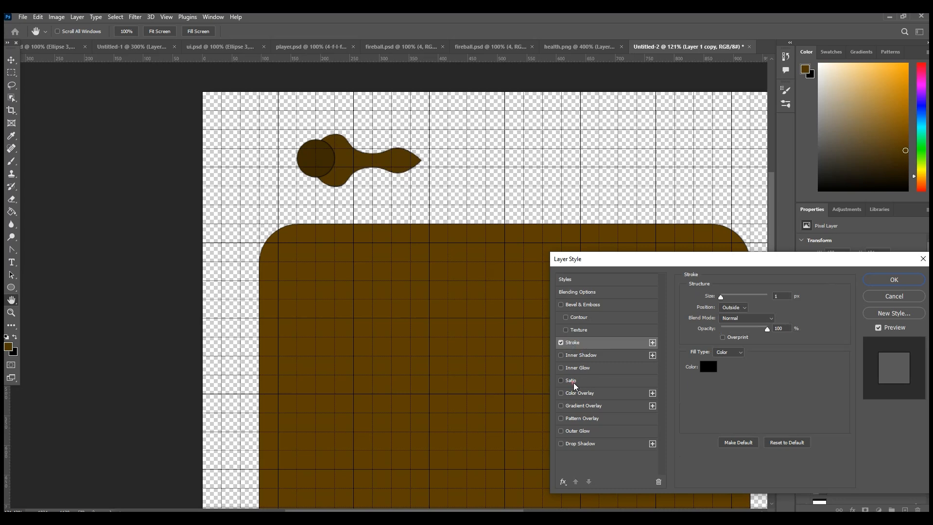
left_click(573, 381)
left_click(888, 280)
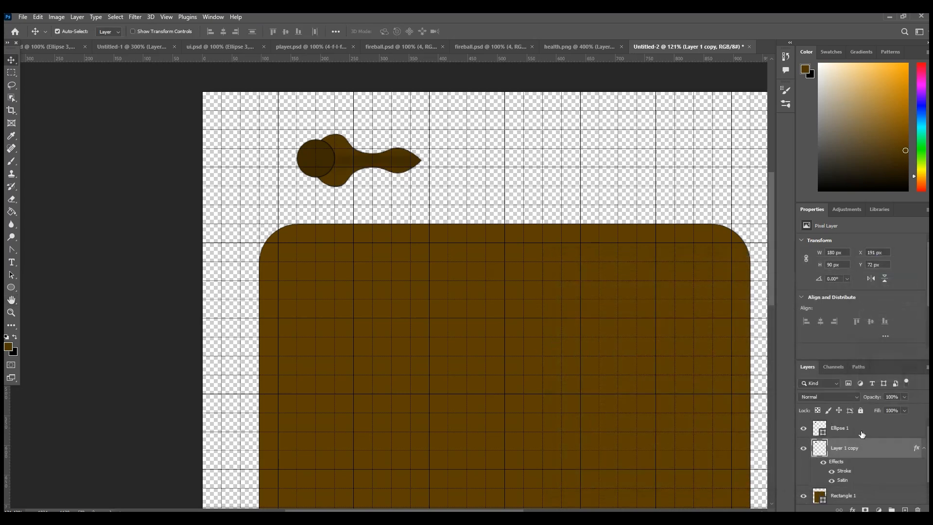
Step: Duplicate the styled arm layer and rotate the copy by 90°
right_click(856, 447)
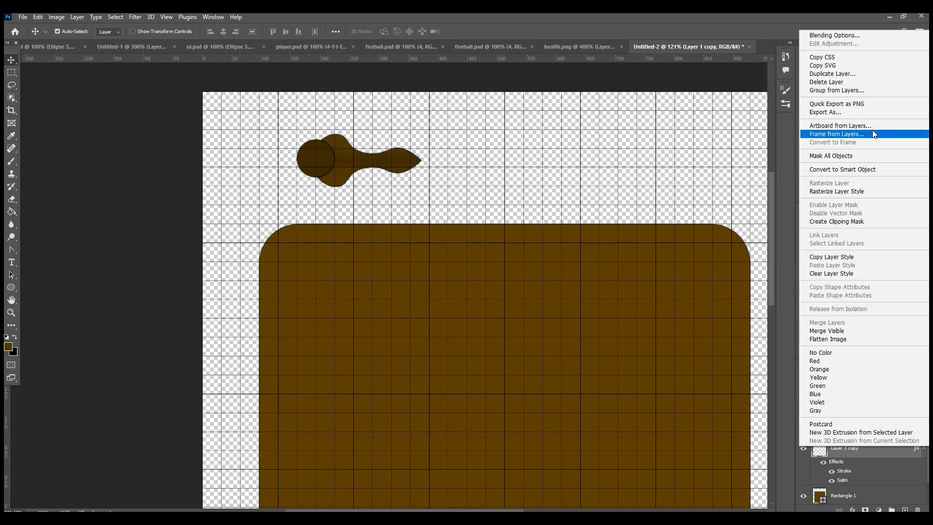
left_click(855, 81)
left_click(548, 155)
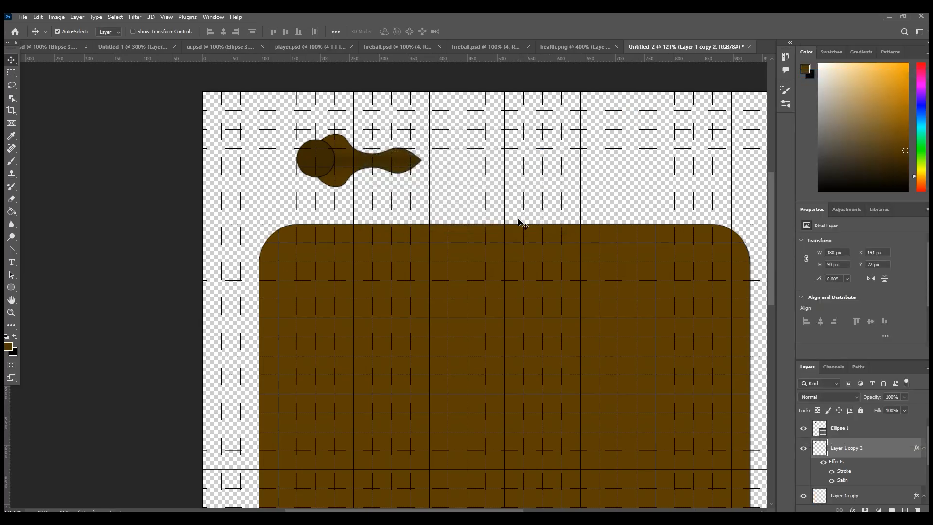
key("ctrl+t")
right_click(393, 172)
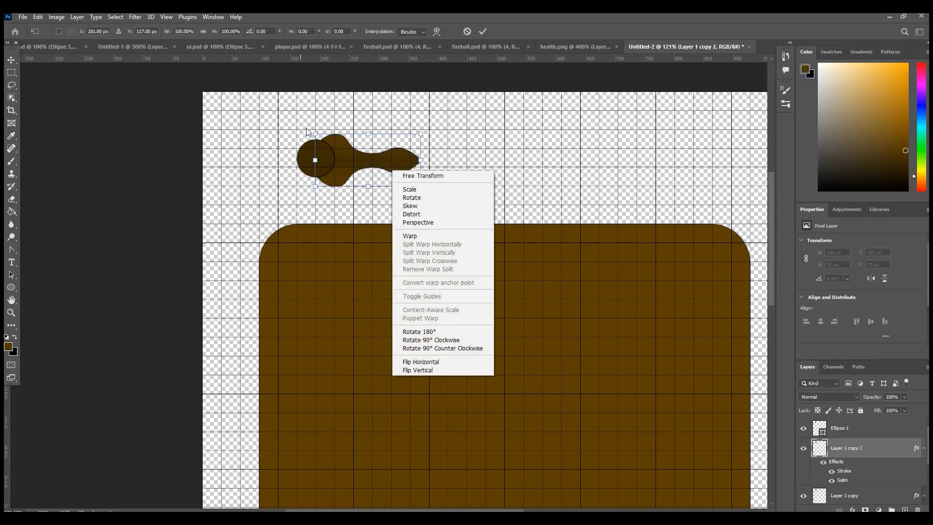
left_click(369, 163)
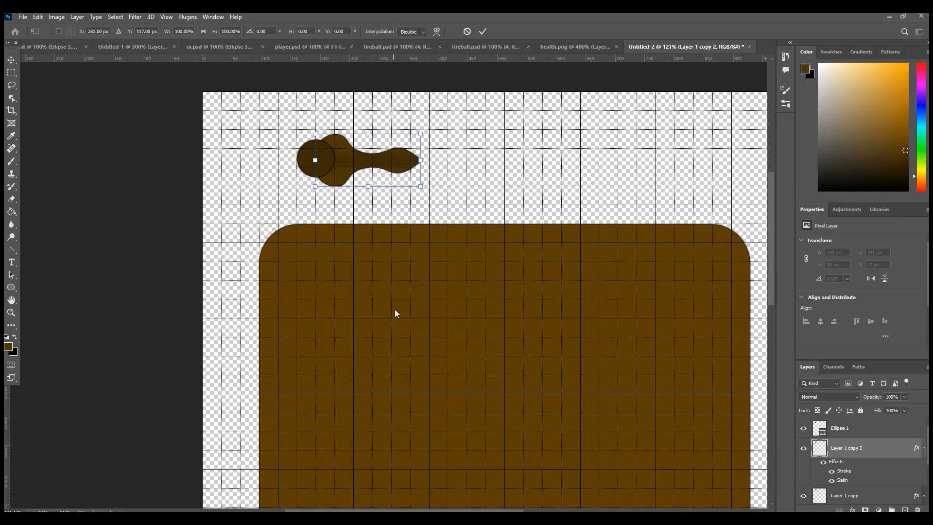
left_click_drag(446, 227, 375, 293)
left_click(243, 32)
type("90")
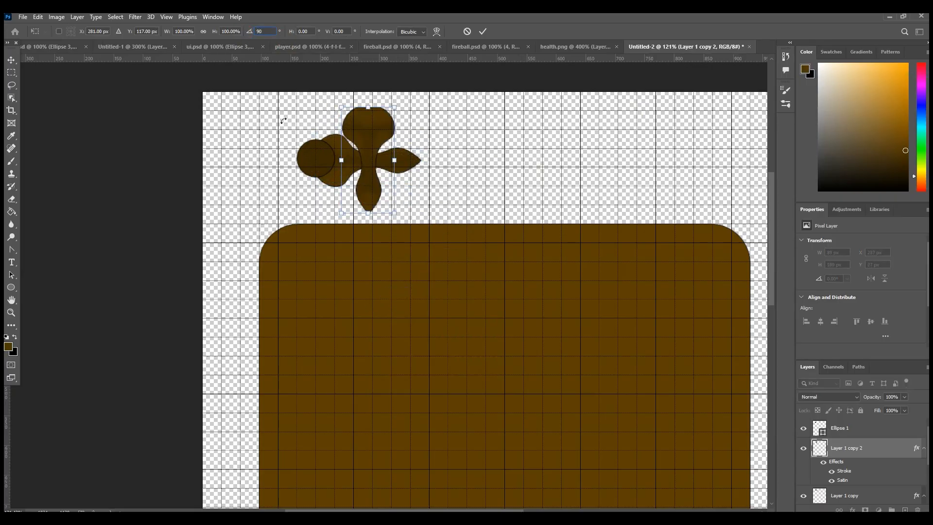
Step: Move the rotated arm so its wide end sits under the circle and it points straight down
left_click_drag(366, 148, 316, 185)
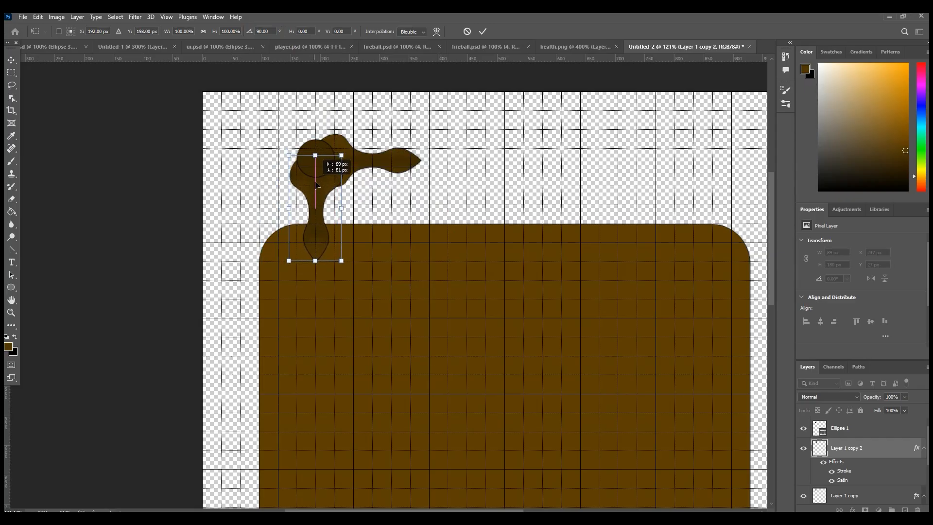
left_click(12, 60)
left_click_drag(319, 160, 321, 188)
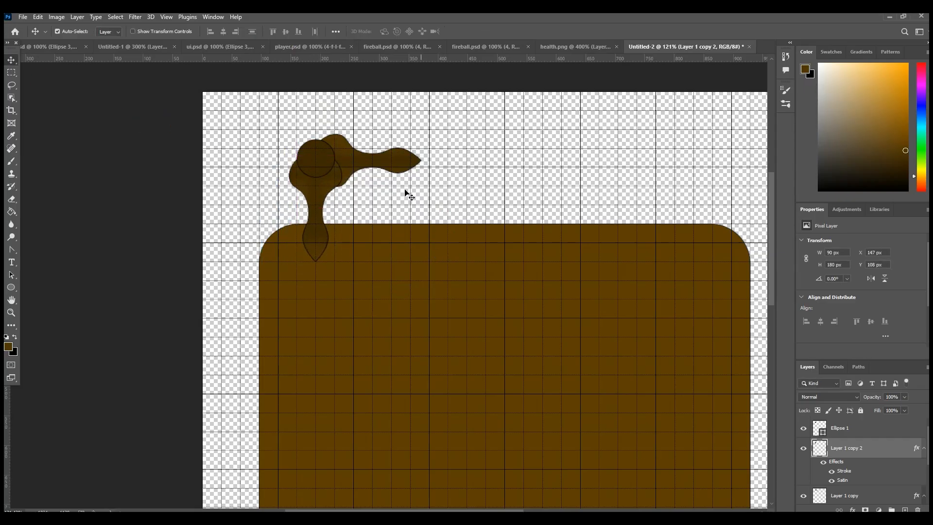
Step: Nudge the horizontal arm a few pixels left and up so it lines up with the circle
left_click(354, 167)
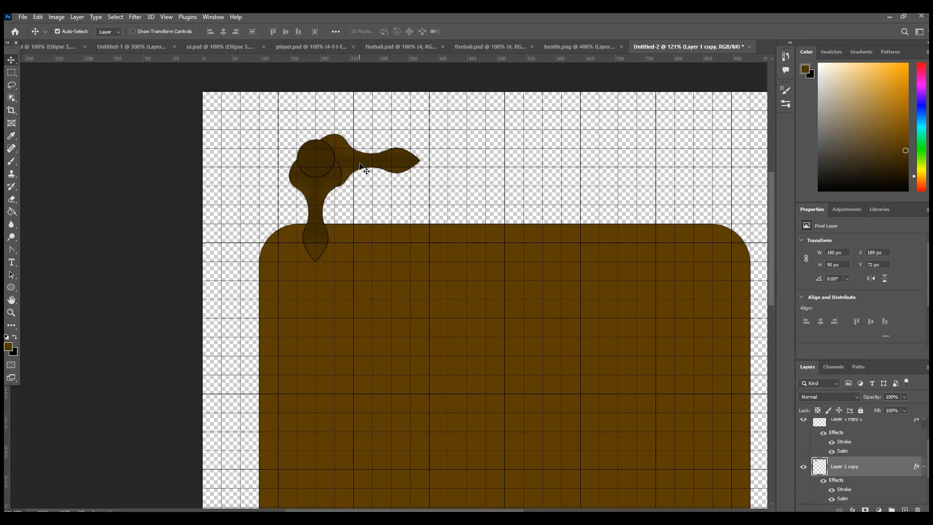
key("Left")
key("Left")
key("Up")
key("Up")
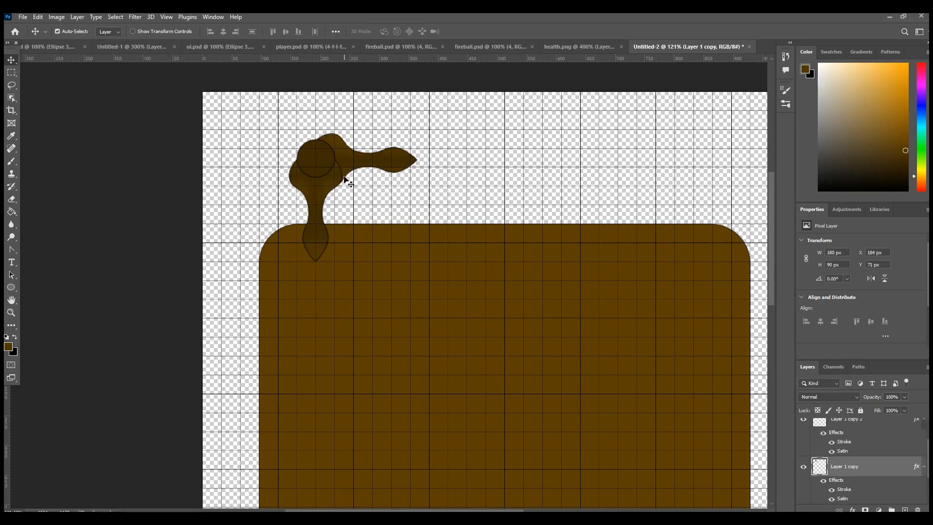
key("Up")
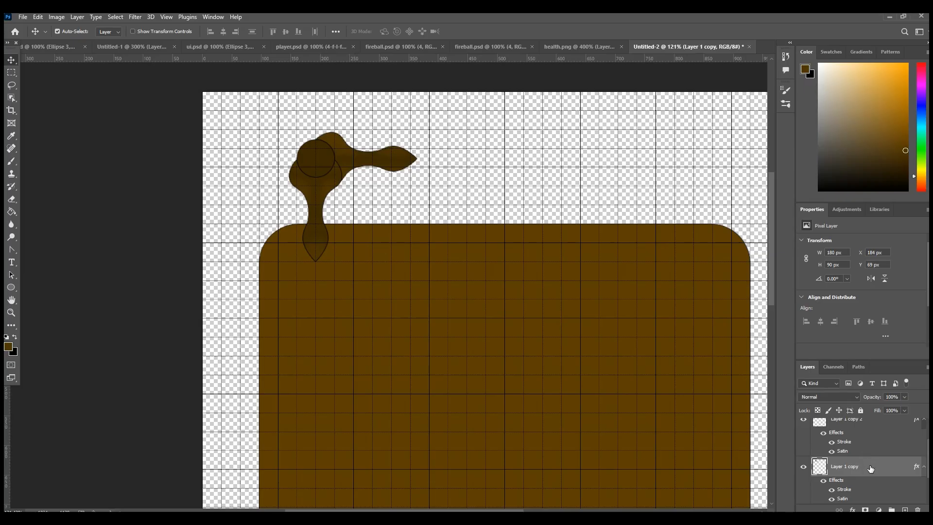
Step: Merge the circle and both arms into one layer and move this ornament onto the brown board's upper-left corner
scroll(870, 468, "up", 5)
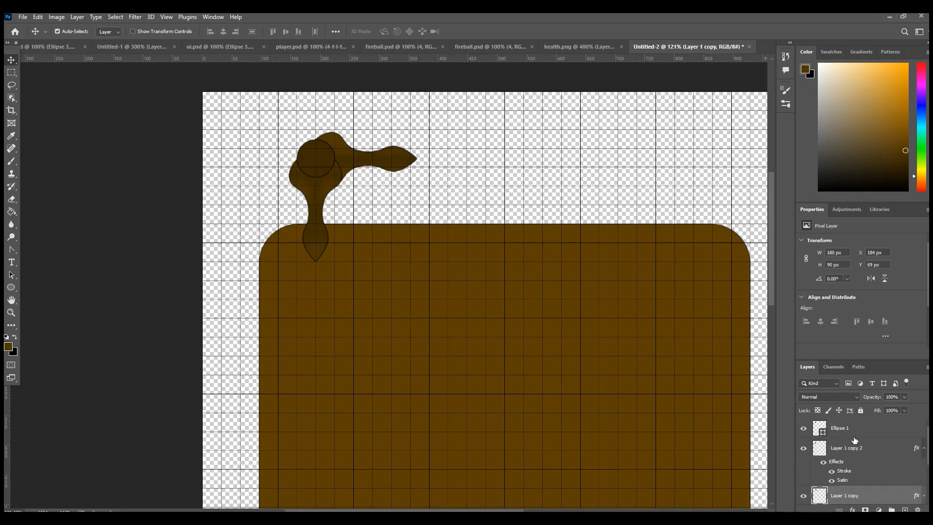
left_click(850, 432)
right_click(850, 433)
left_click(846, 311)
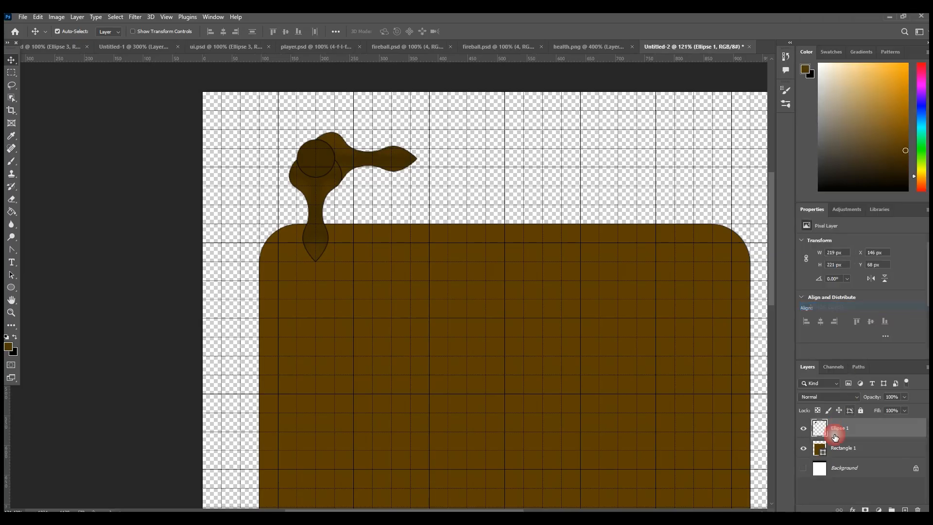
left_click_drag(323, 171, 277, 245)
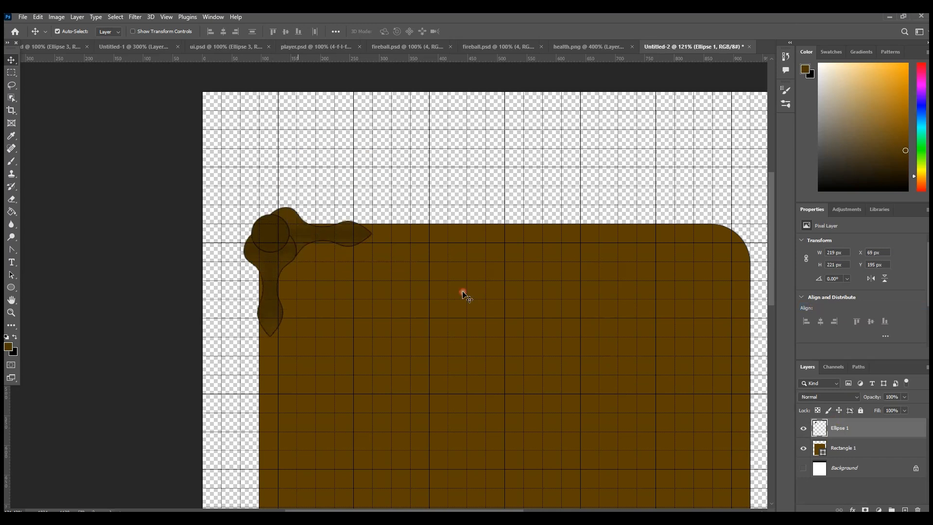
Step: Duplicate the merged corner ornament layer and flip the copy horizontally
scroll(604, 329, "down", 5)
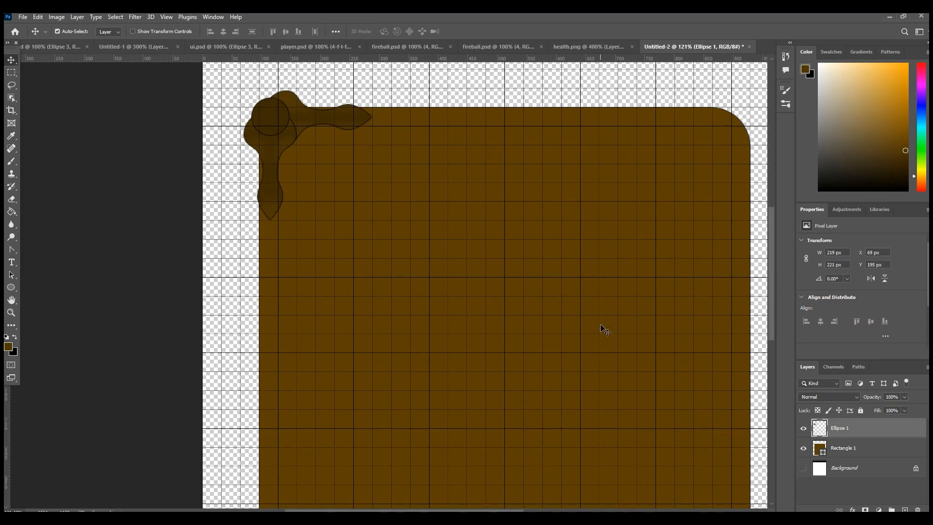
scroll(603, 329, "up", 1)
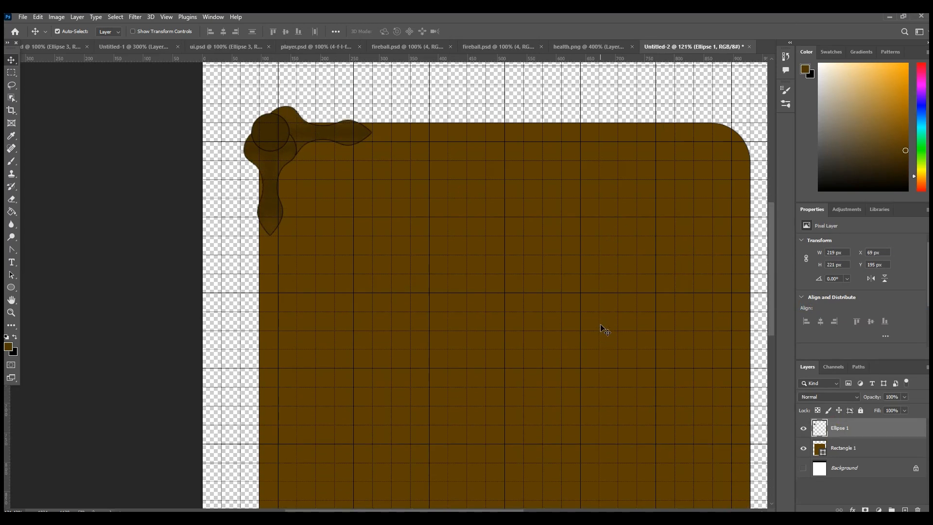
right_click(848, 426)
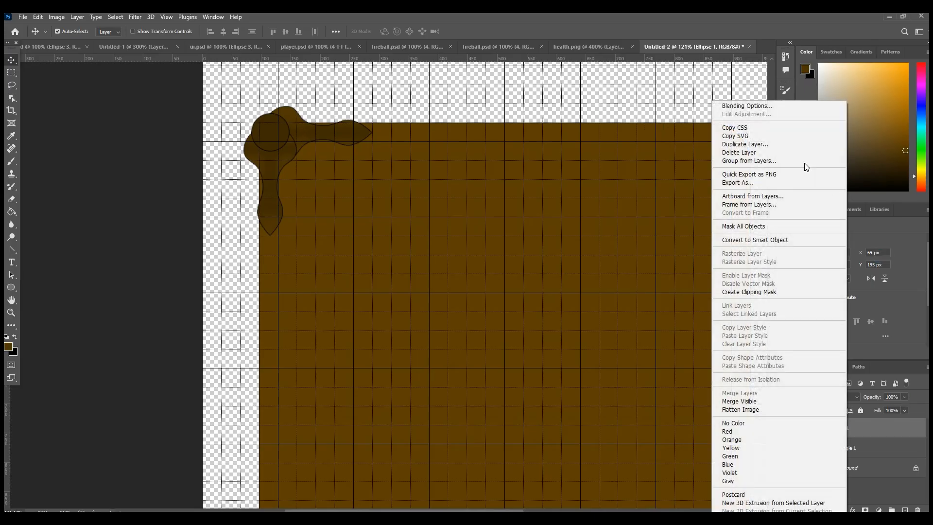
left_click(743, 144)
left_click(548, 156)
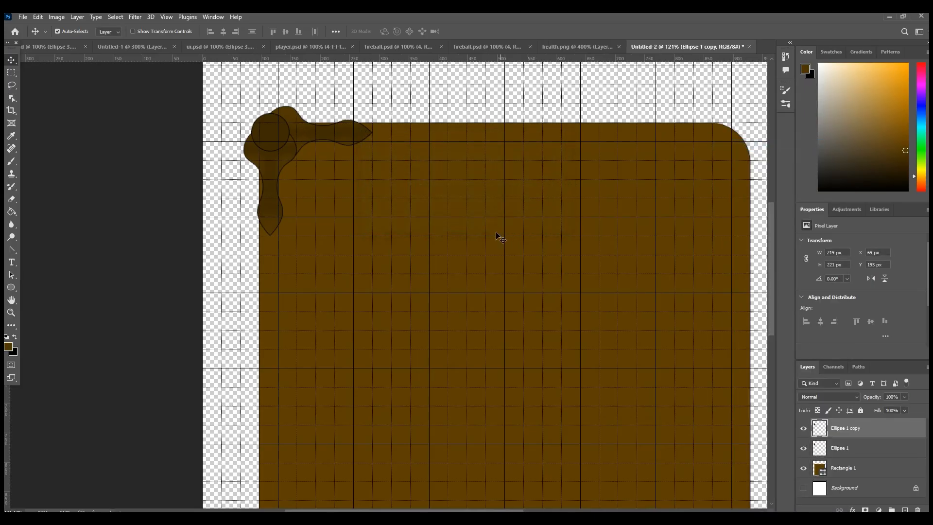
key("ctrl+t")
right_click(329, 218)
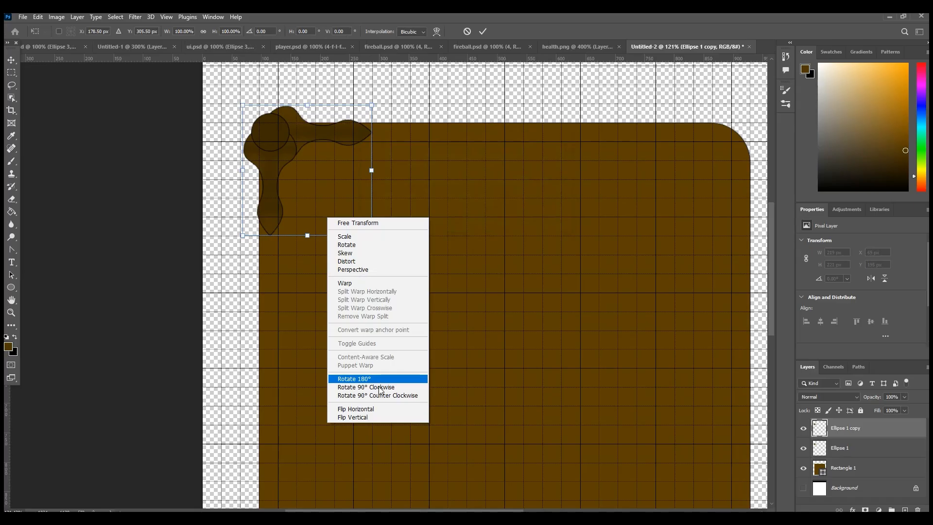
left_click(375, 410)
Step: Move the flipped ornament onto the board's upper-right corner, level with the upper-left ornament
left_click_drag(326, 145, 724, 156)
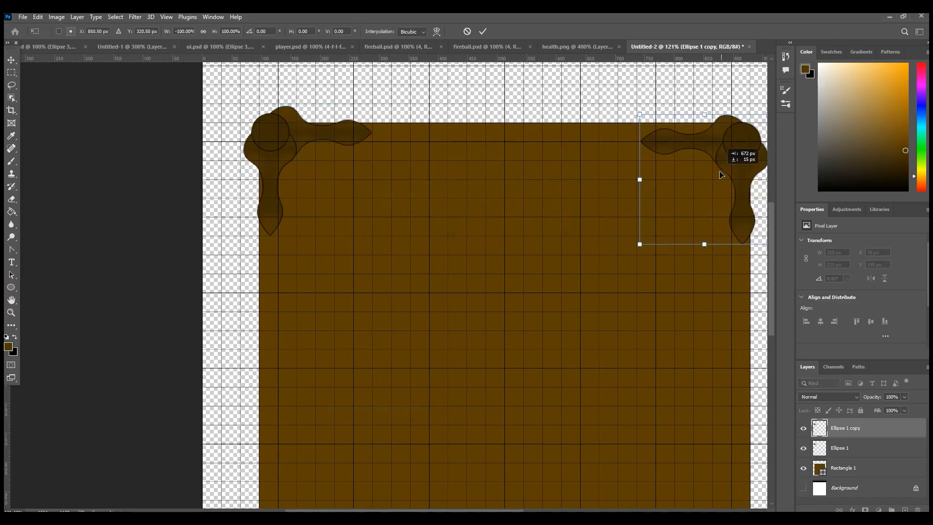
left_click(11, 312)
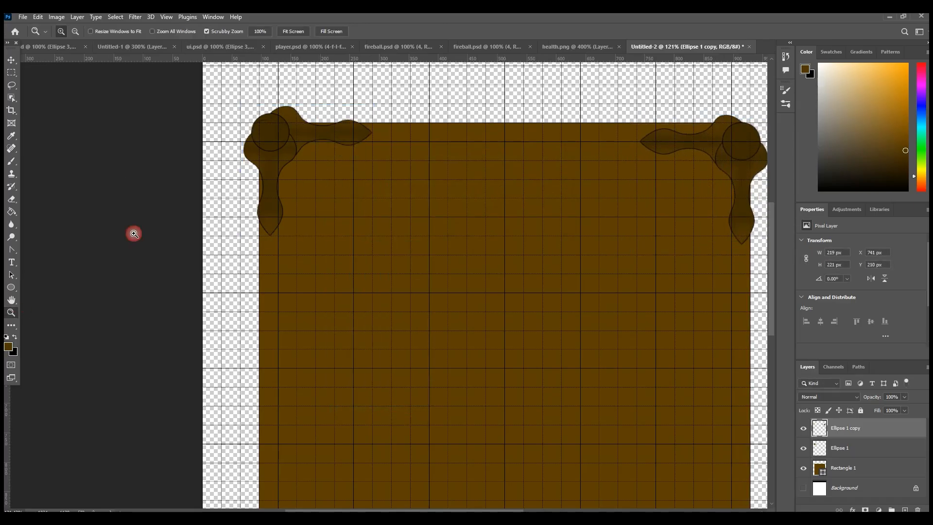
left_click(76, 31)
left_click(422, 254)
left_click(521, 321)
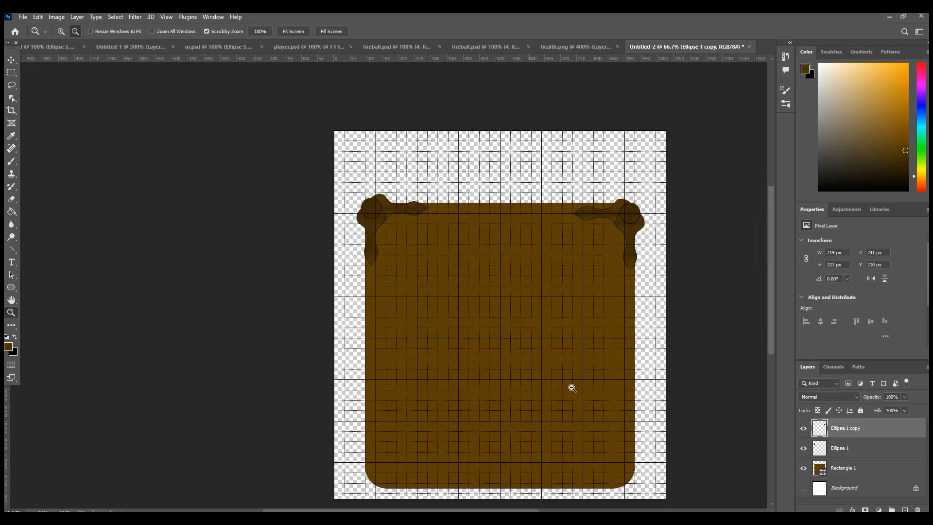
scroll(697, 383, "down", 1)
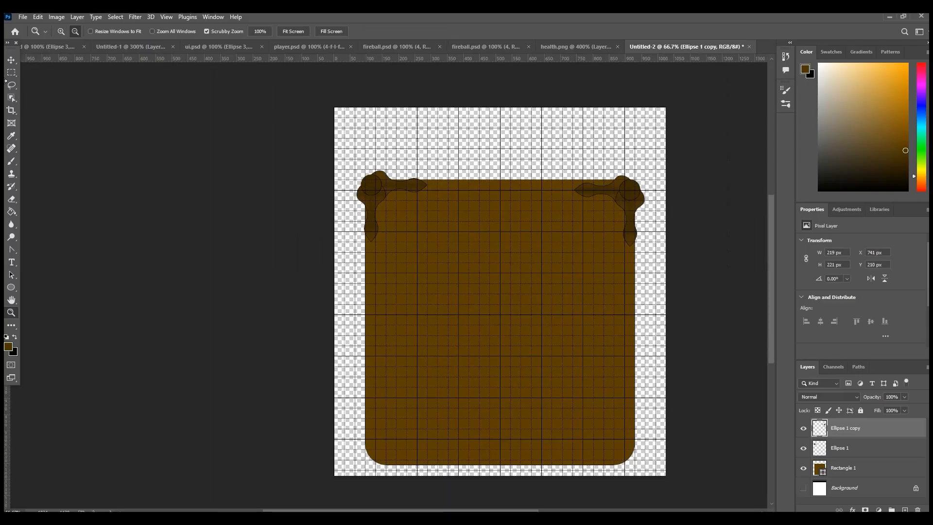
left_click(10, 61)
left_click_drag(630, 202, 631, 197)
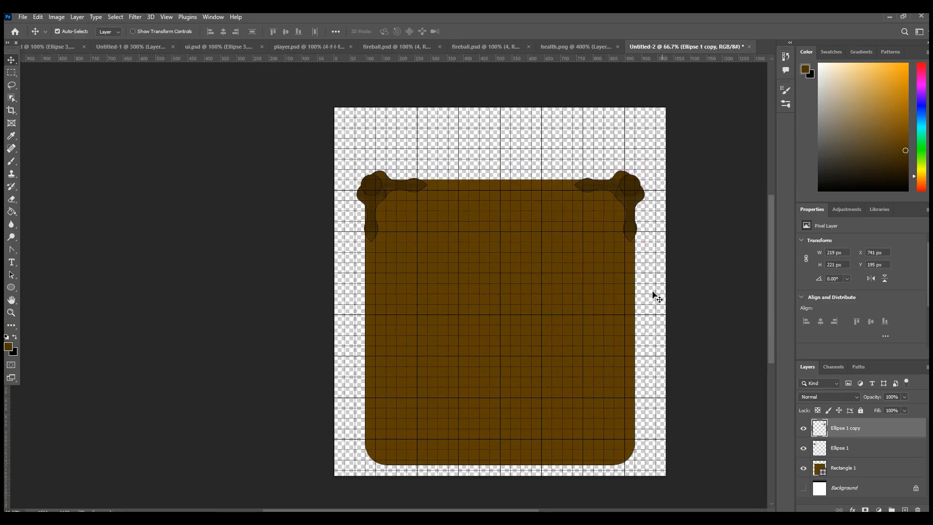
Step: Draw a rectangle about 480 × 101 px just below the board's upper edge and centre it horizontally on the board
left_click_drag(13, 289, 108, 298)
right_click(11, 293)
left_click(39, 297)
left_click(33, 291)
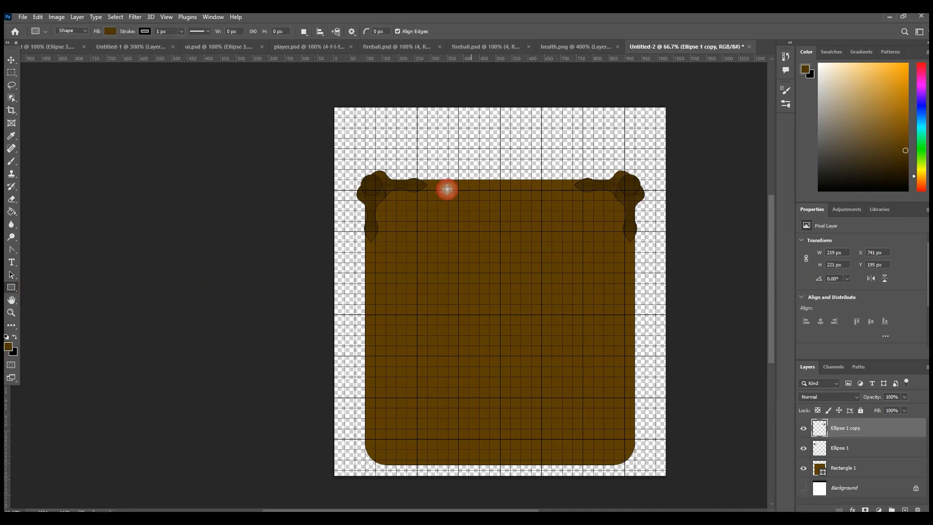
left_click_drag(427, 205, 583, 237)
key("v")
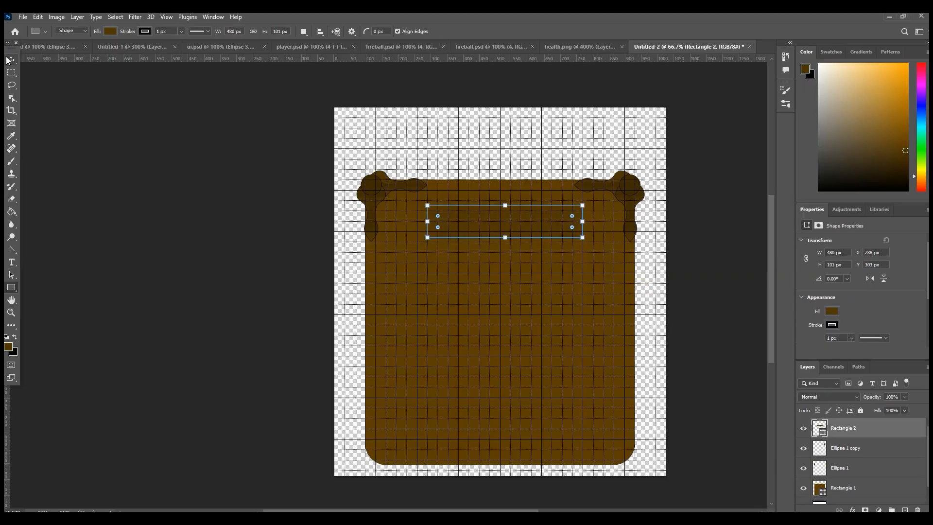
left_click_drag(548, 231, 544, 228)
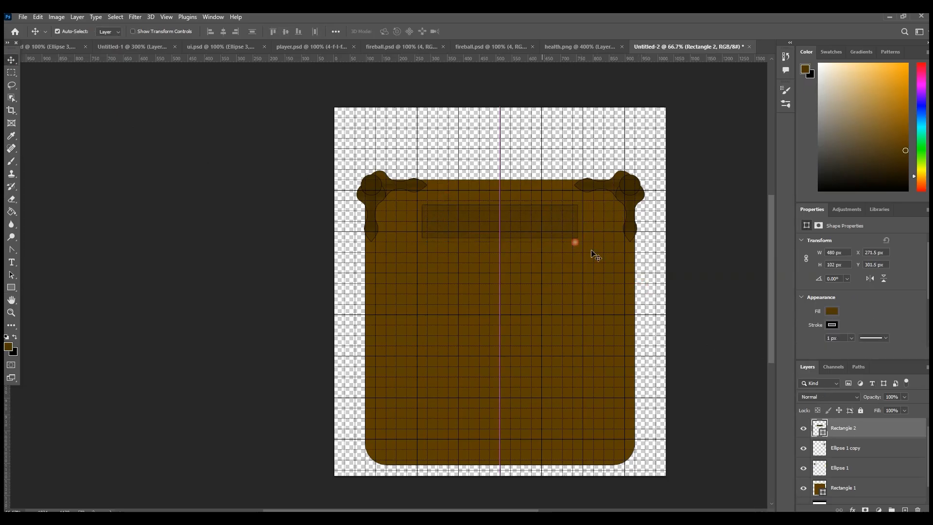
Step: Fill the new rectangle with the darker brown recent colour and round all its corners to 34 px
left_click(832, 311)
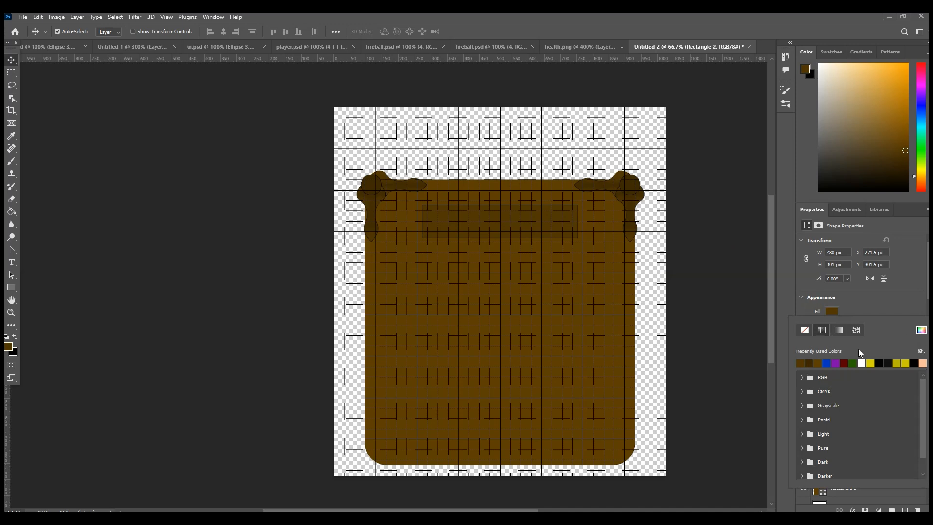
left_click(809, 363)
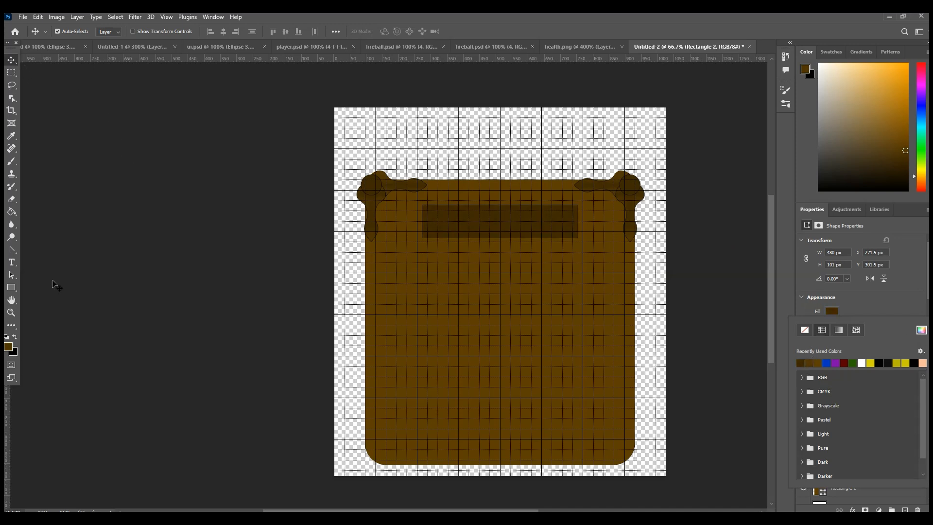
left_click(470, 227)
scroll(849, 296, "down", 2)
left_click_drag(821, 318, 837, 318)
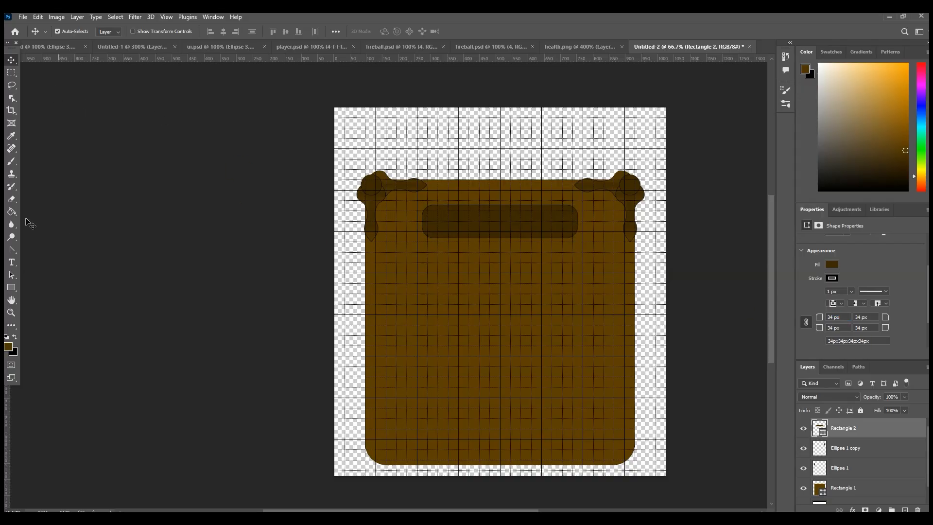
Step: Copy the red potion bottle from health.png into the right part of the dark rounded bar on the board
left_click(11, 312)
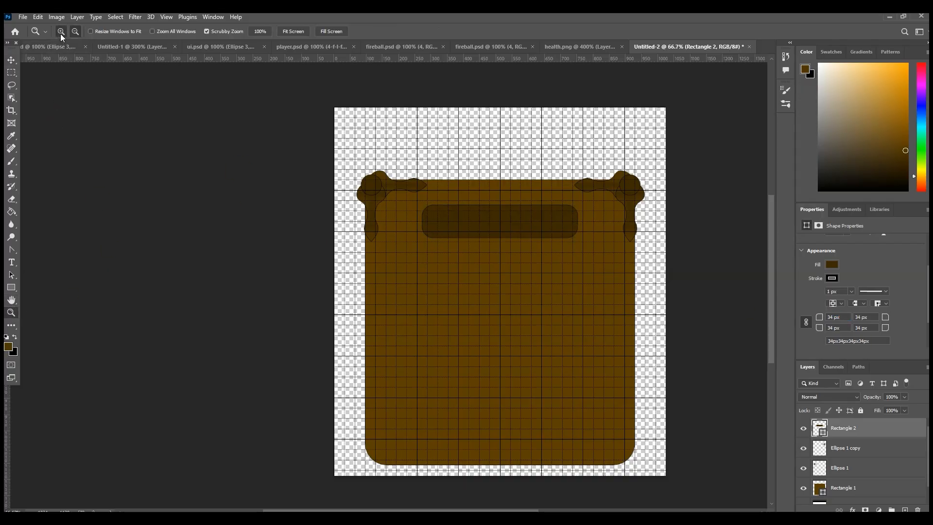
left_click(642, 370)
left_click(579, 46)
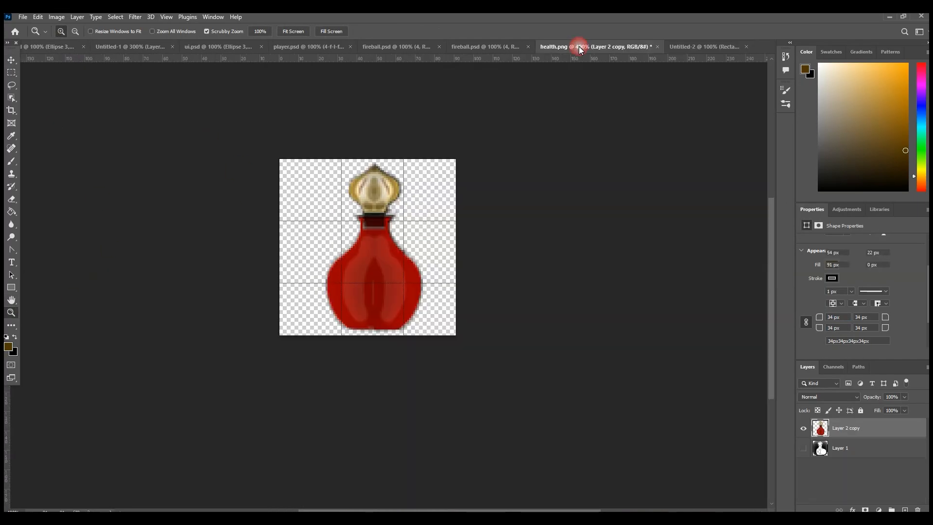
left_click(11, 59)
left_click_drag(401, 258, 575, 217)
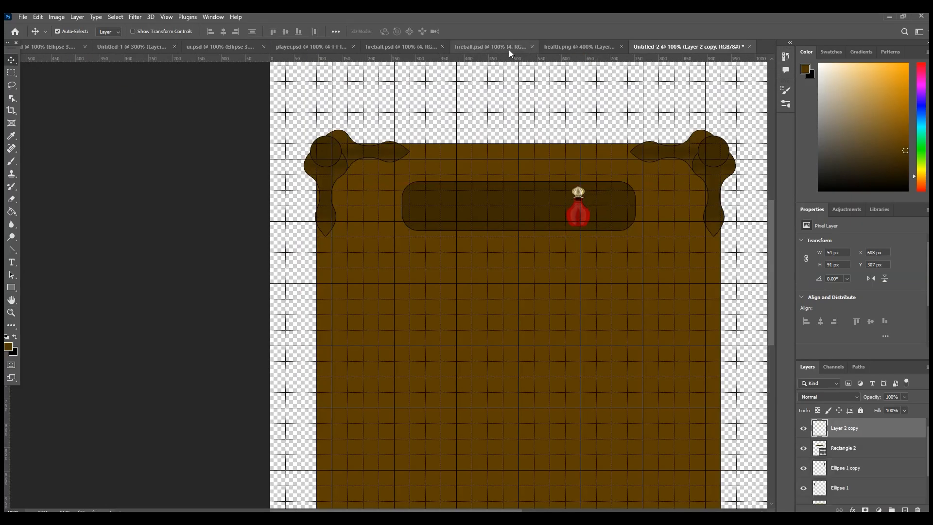
Step: Copy the green arrow and the yellow coin from Untitled-1 into the bar, with the coin on the left and the arrow in the middle
left_click(566, 47)
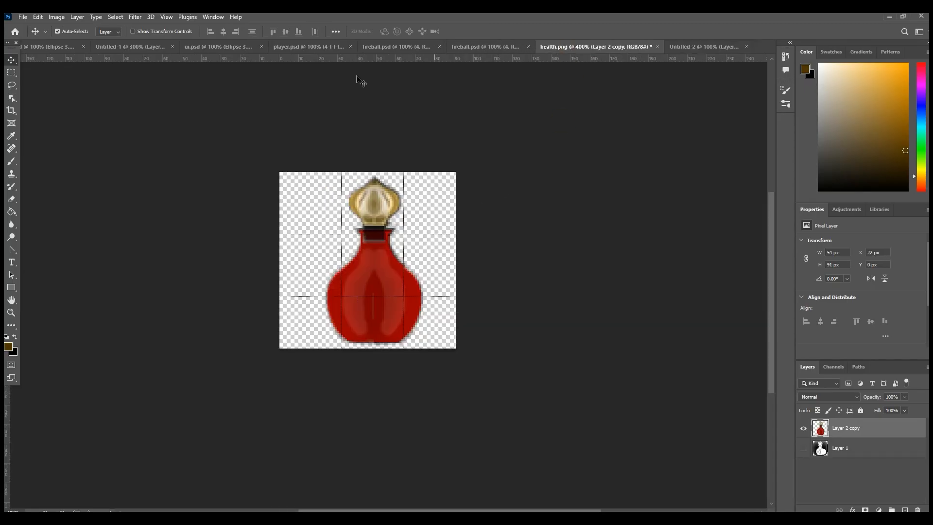
left_click(129, 51)
left_click_drag(368, 340, 546, 168)
left_click_drag(520, 205, 521, 205)
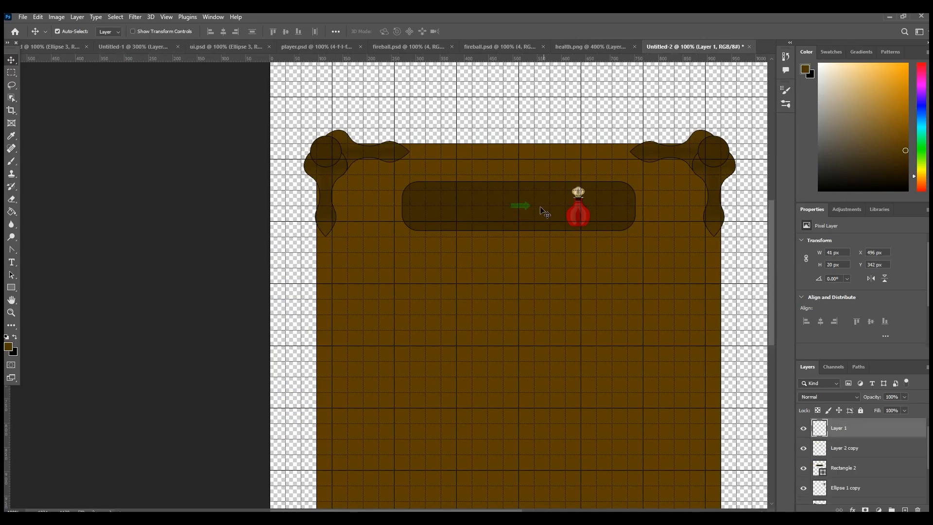
left_click(130, 49)
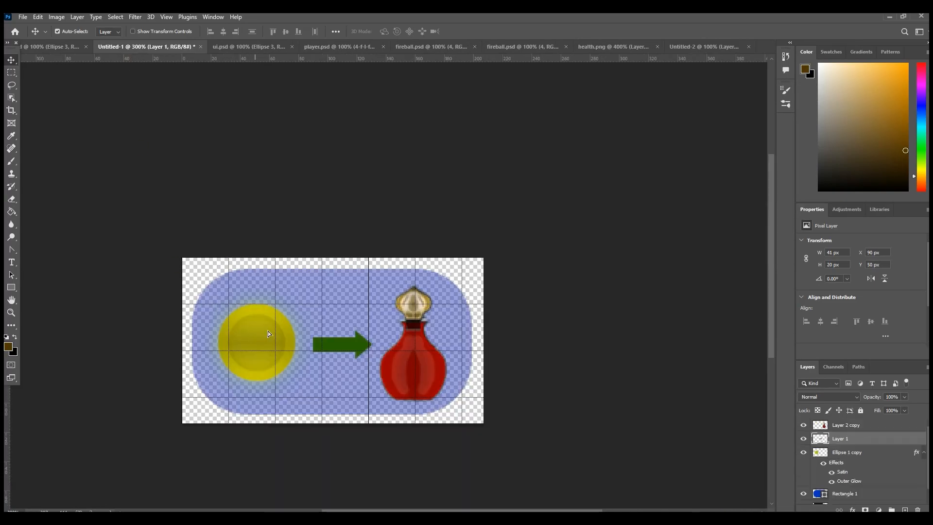
left_click_drag(254, 336, 451, 206)
left_click(525, 214, "ctrl")
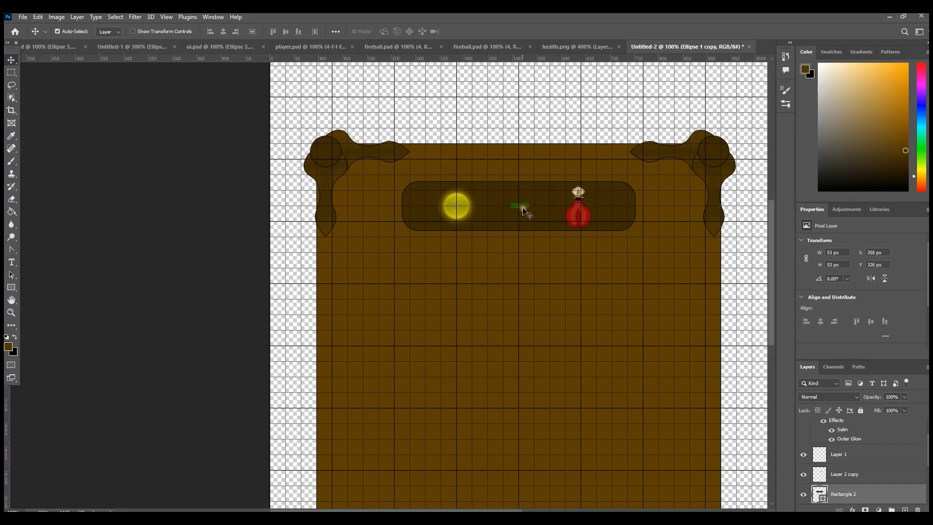
key("ctrl+t")
left_click(127, 139)
left_click(14, 61)
Step: Enlarge the green arrow to about 96 × 46 px and centre it between the coin and the bottle
left_click(526, 207)
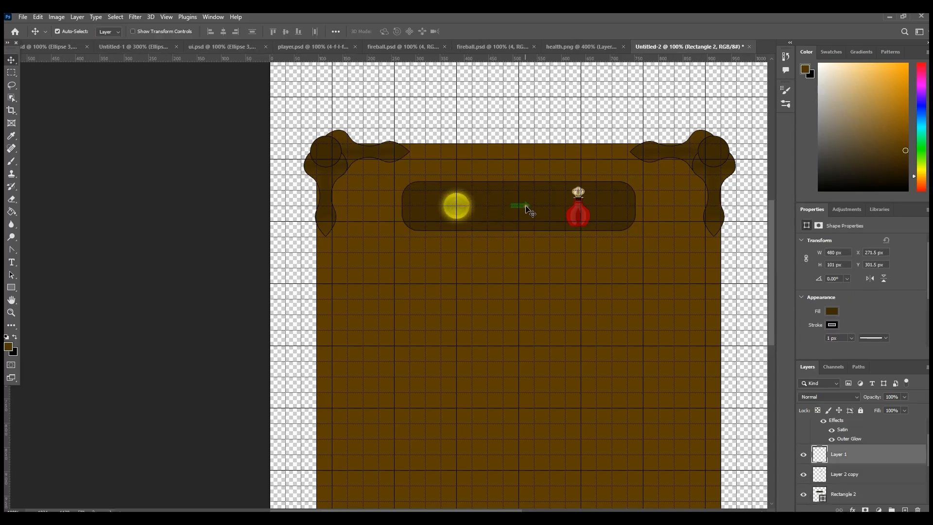
key("ctrl+t")
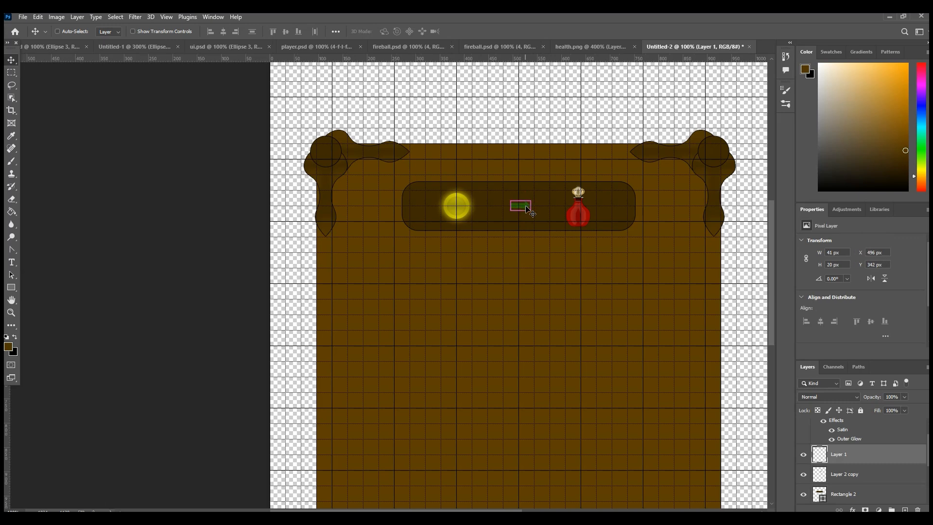
mouse_move(530, 211)
left_mouse_down()
mouse_move(551, 225)
mouse_move(535, 209)
left_mouse_up()
left_click(11, 60)
left_click(167, 113)
key("Right")
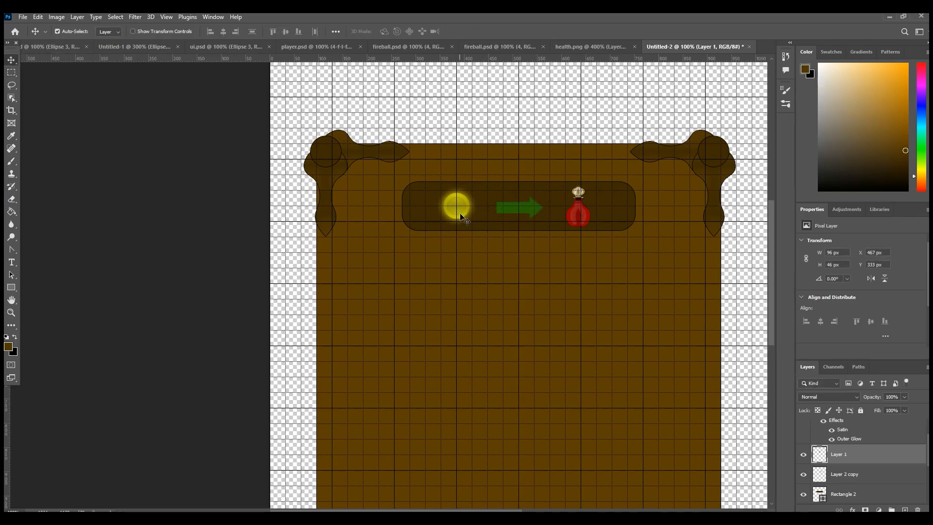
Step: Nudge the coin, arrow and bottle a pixel or two to the right to balance them inside the bar
left_click(576, 220)
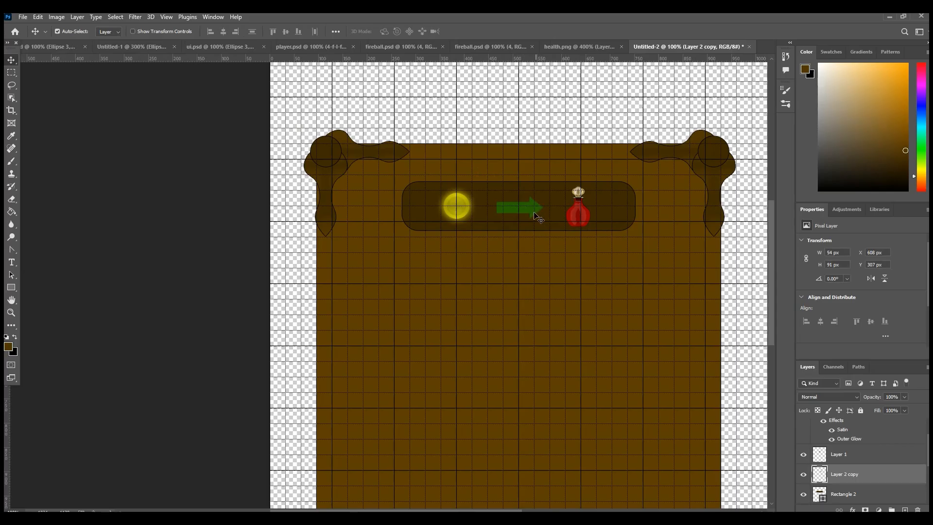
left_click(533, 212)
key("Right")
left_click(468, 209)
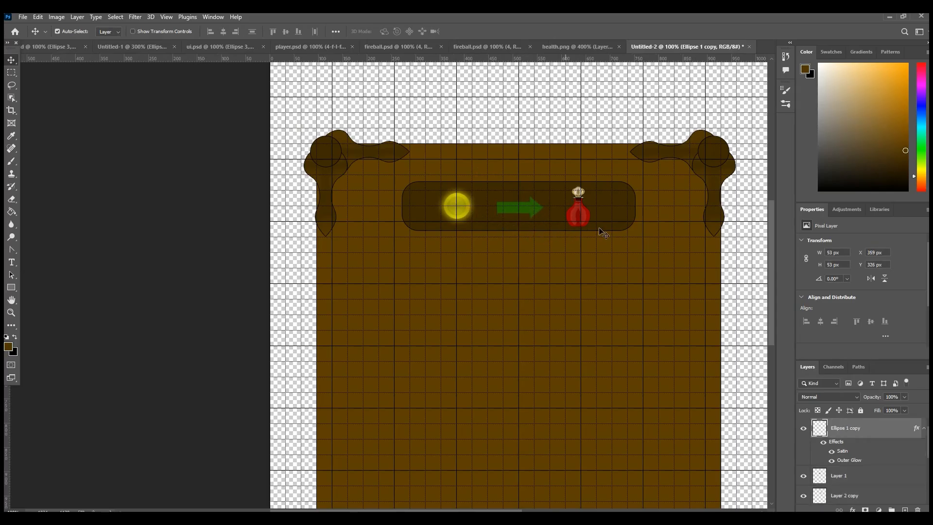
left_click(583, 221)
scroll(598, 308, "down", 4)
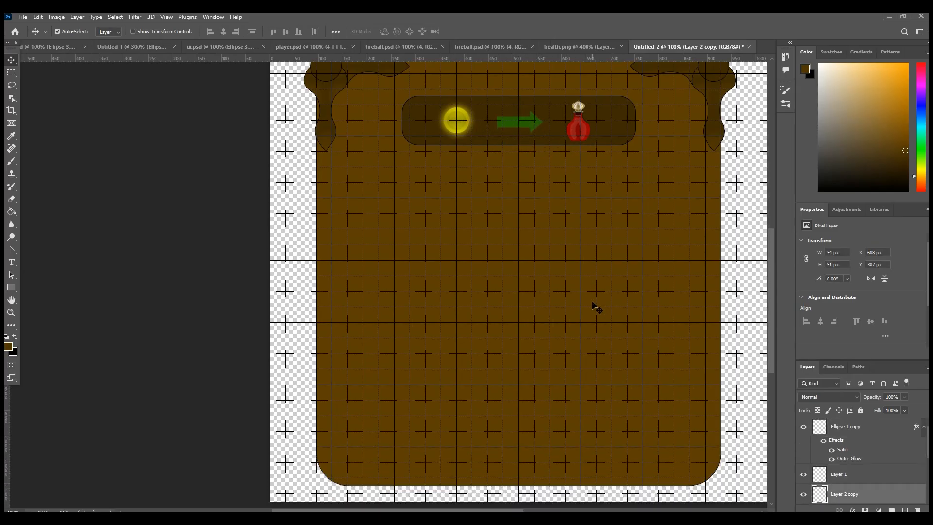
scroll(597, 308, "up", 2)
left_click(535, 173)
key("Right")
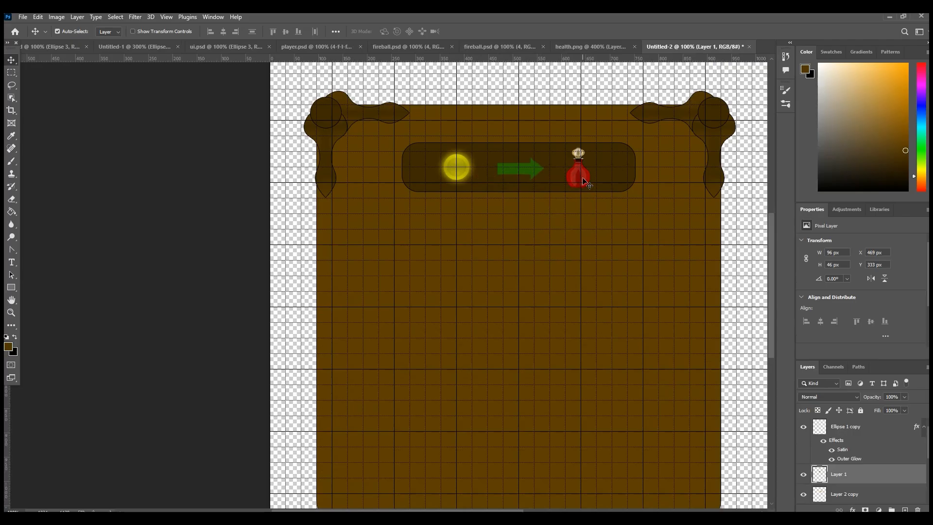
left_click(582, 178)
key("Right")
Step: Draw a second, larger rectangle about 576 × 160 px on the board, centred below the icon bar
scroll(563, 292, "down", 1)
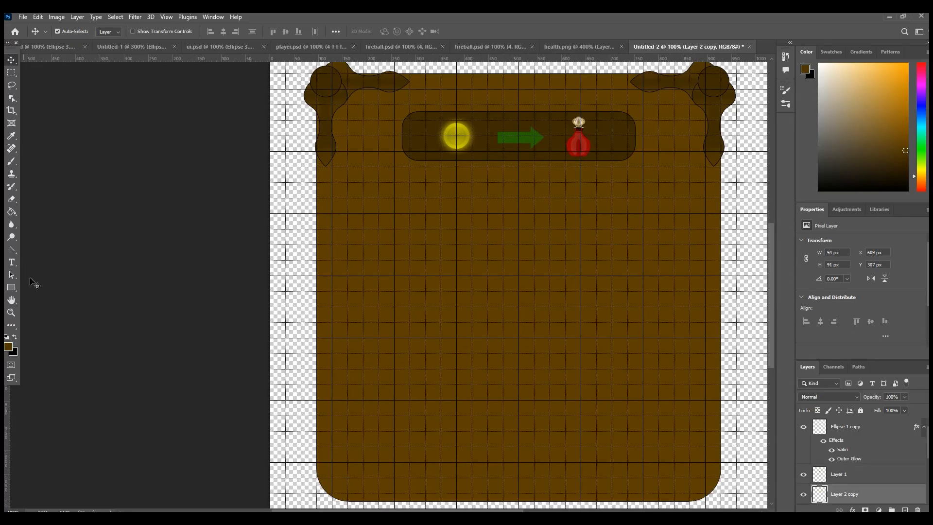
left_click(12, 250)
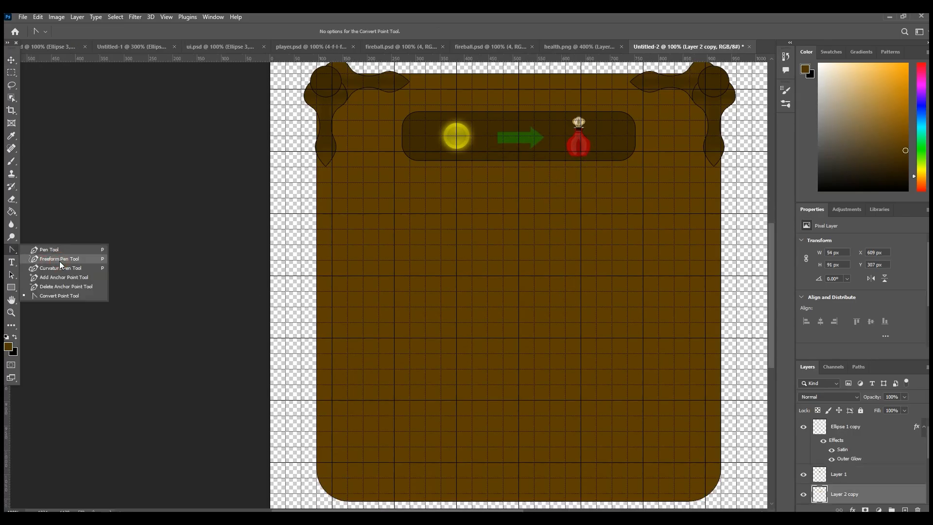
left_click(11, 288)
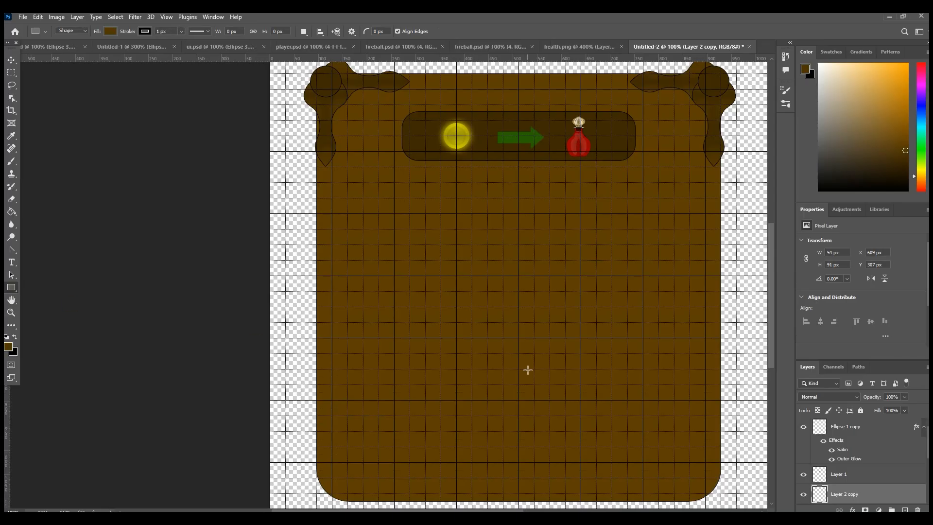
scroll(528, 370, "up", 1)
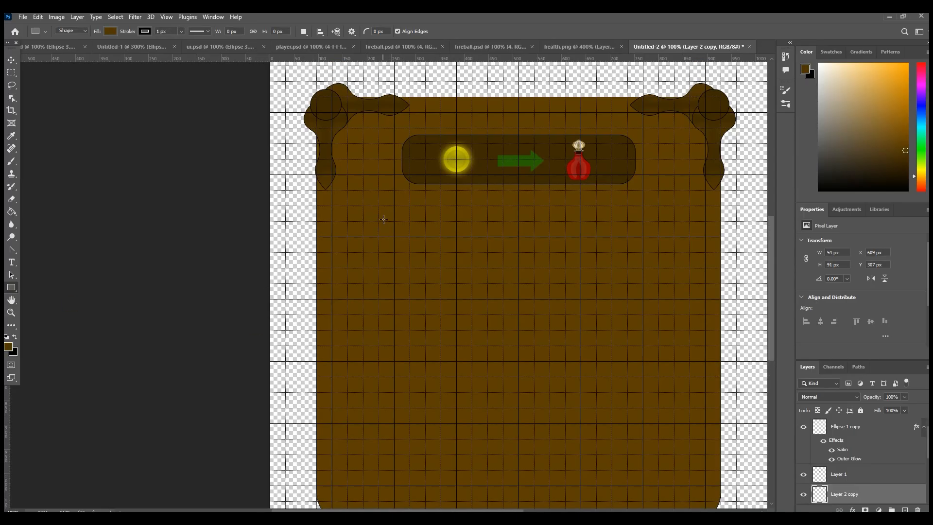
left_click_drag(379, 221, 658, 298)
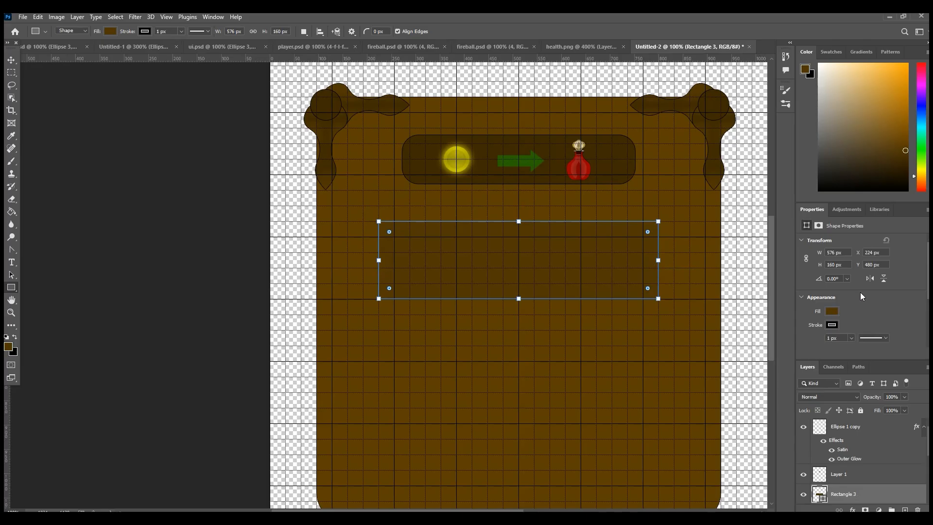
Step: Round all corners of the 576 × 160 px rectangle below the icon bar and deselect it
scroll(874, 311, "down", 3)
left_click_drag(820, 311, 849, 313)
left_click(294, 264)
left_click(11, 60)
left_click(66, 277)
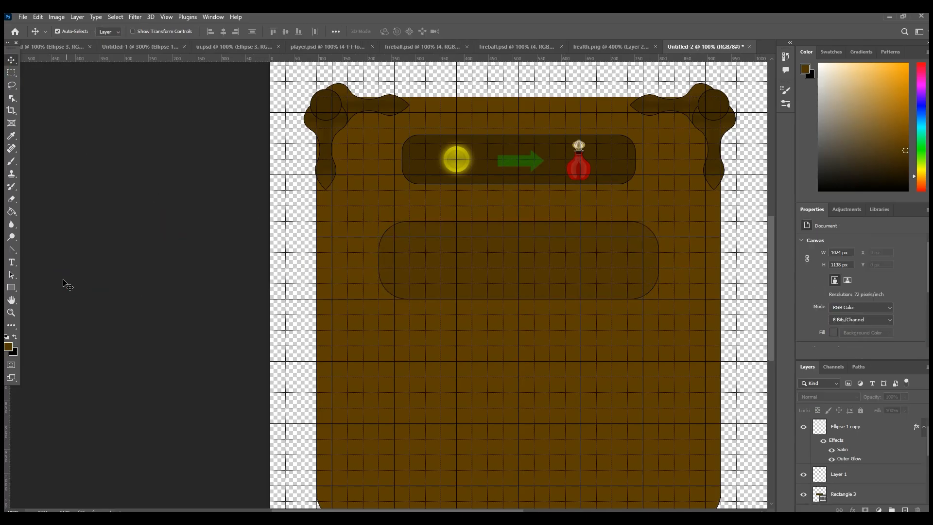
Step: Draw a text box with the Type tool inside the rounded rectangle below the icon bar
left_click(15, 250)
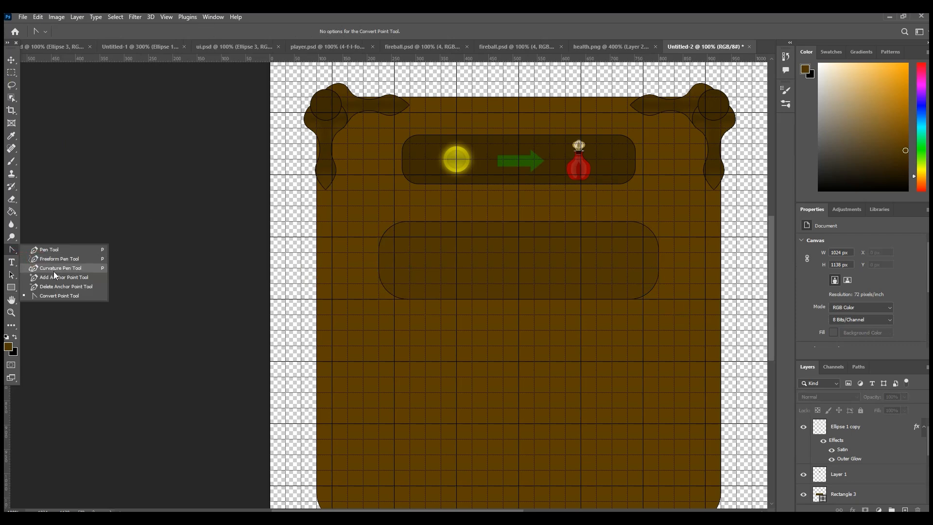
left_click(63, 203)
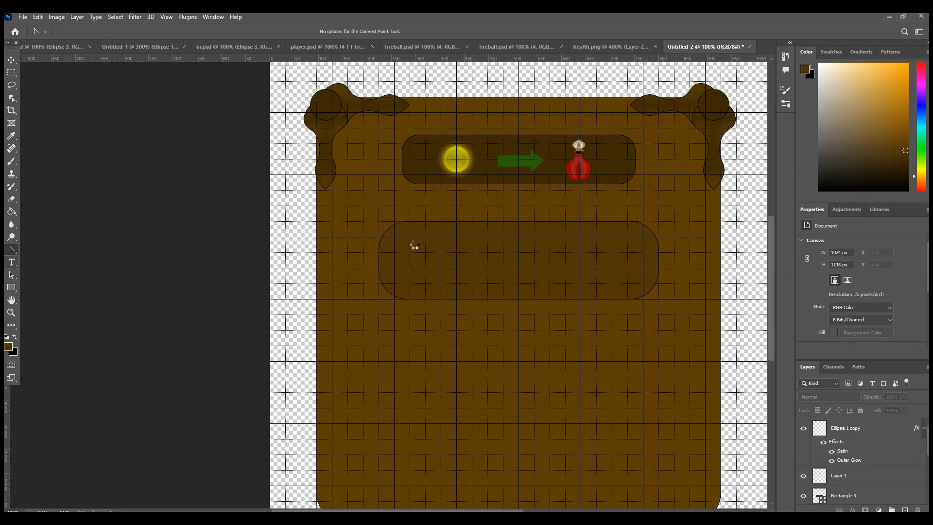
key("t")
left_click_drag(409, 236, 638, 288)
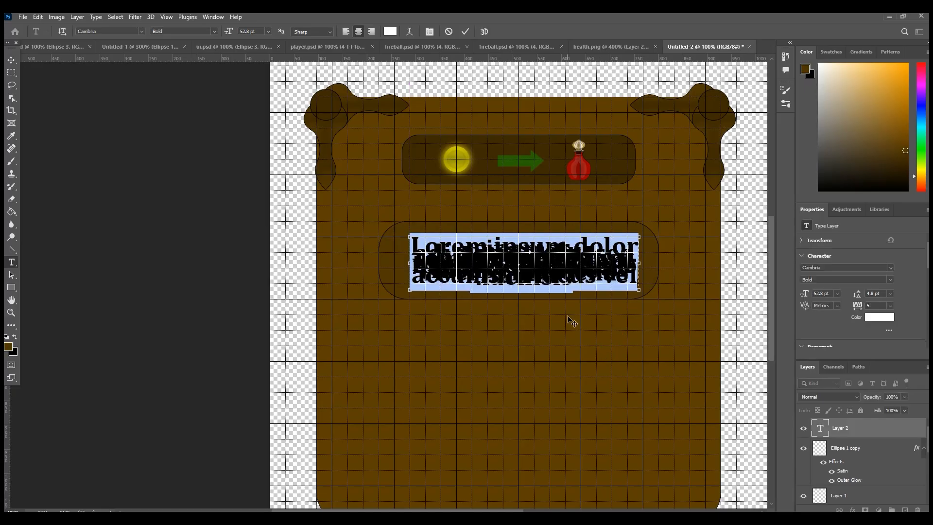
type("Eve")
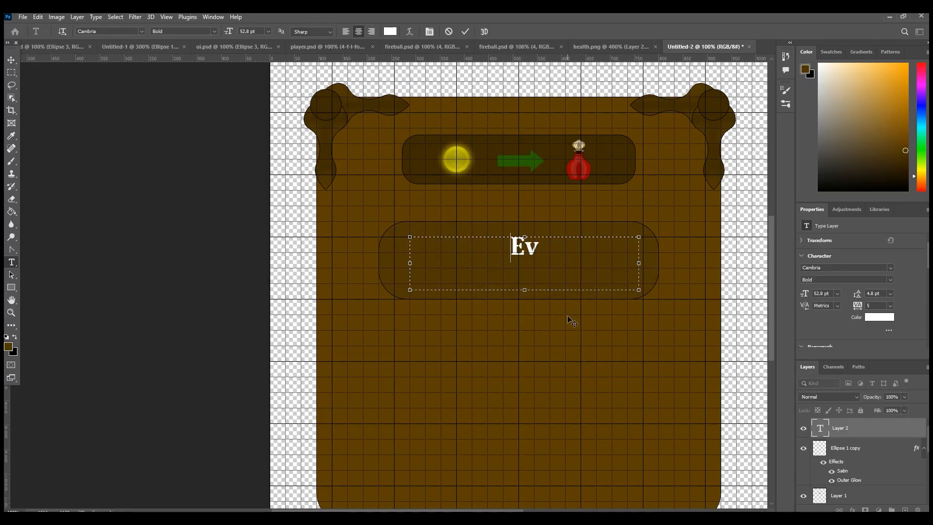
key("BackSpace")
key("BackSpace")
key("BackSpace")
Step: Enter "10" in the text box and set the paragraph direction to left-to-right
type("10 coi")
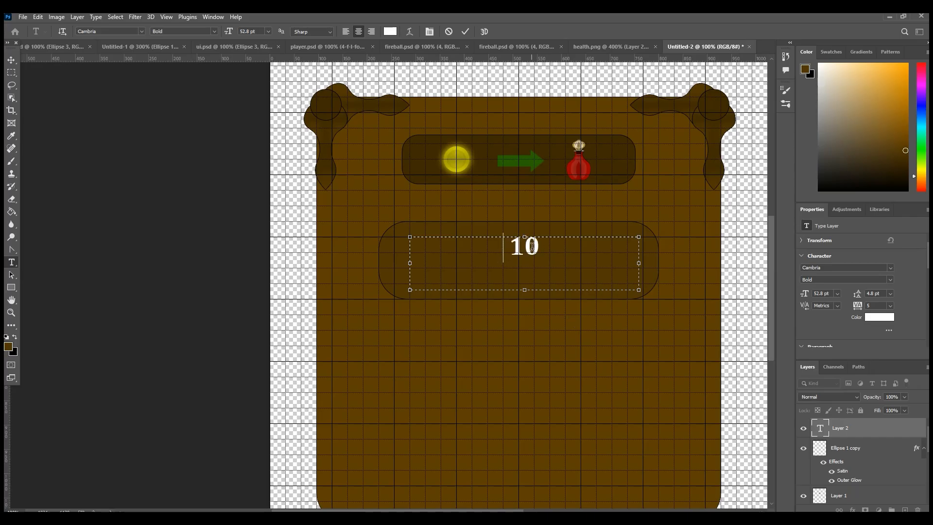
key("BackSpace")
key("BackSpace")
key("BackSpace")
key("BackSpace")
scroll(835, 298, "down", 5)
scroll(835, 303, "down", 4)
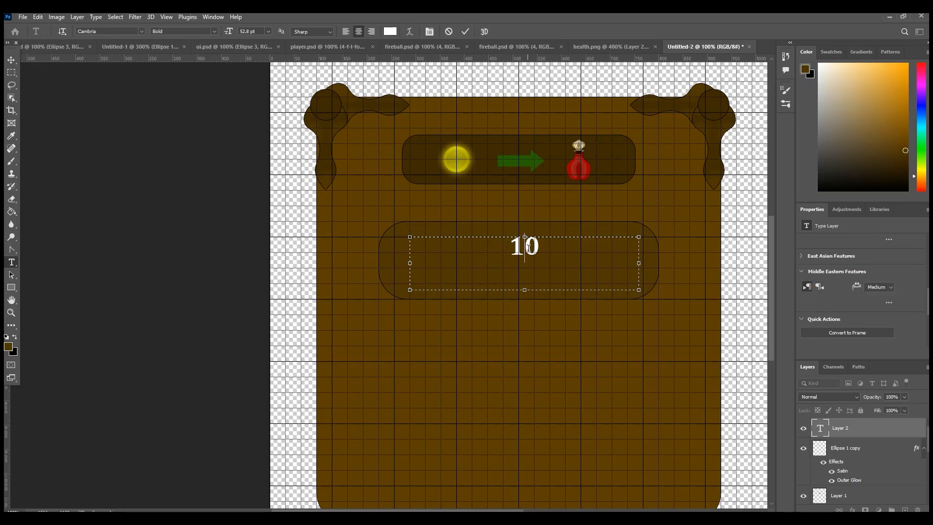
Step: Complete the text as "10 Coins = 1 Potion" and centre it in the rounded rectangle
double_click(528, 248)
left_click(531, 246)
type("Coins")
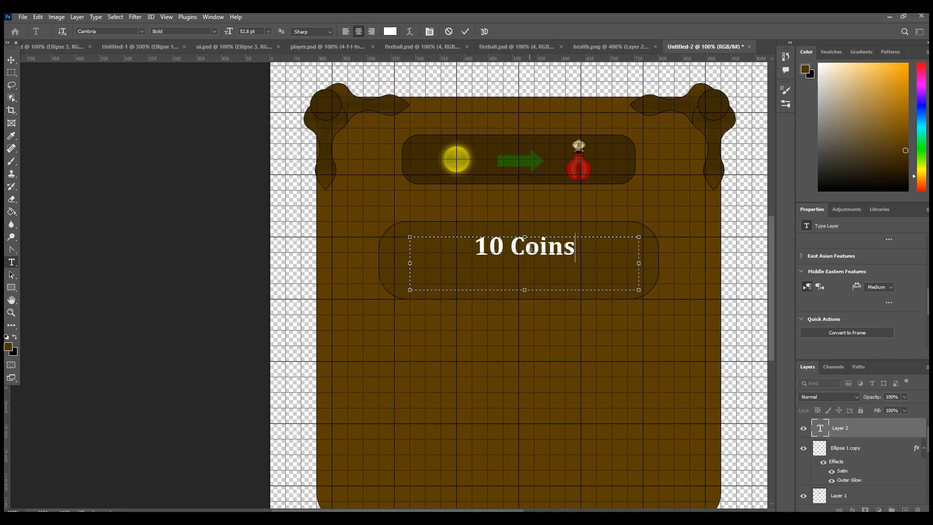
type(" =")
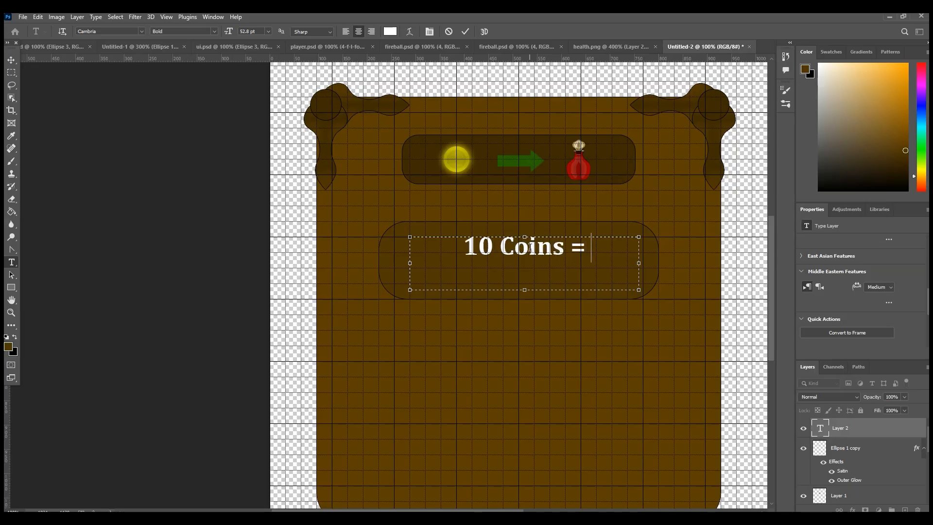
type(" 1 Pot")
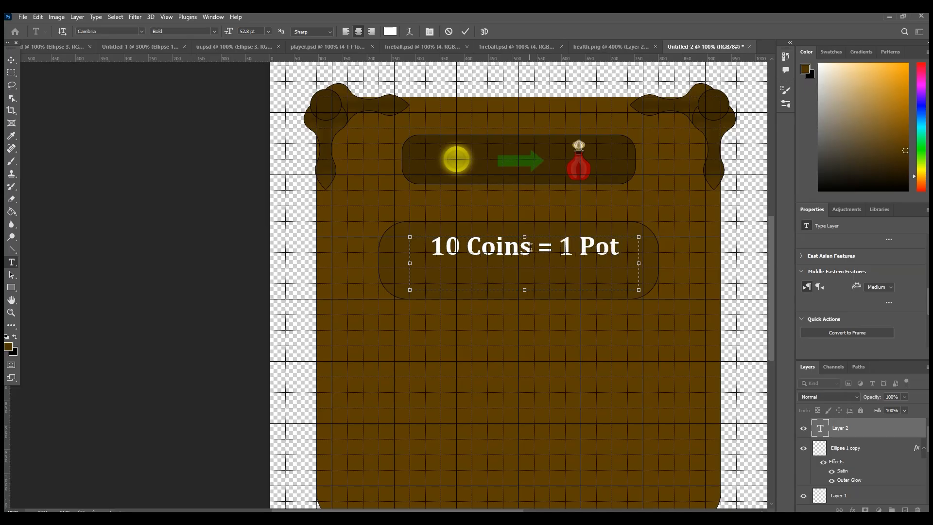
key("BackSpace")
type("ion")
left_click(594, 246)
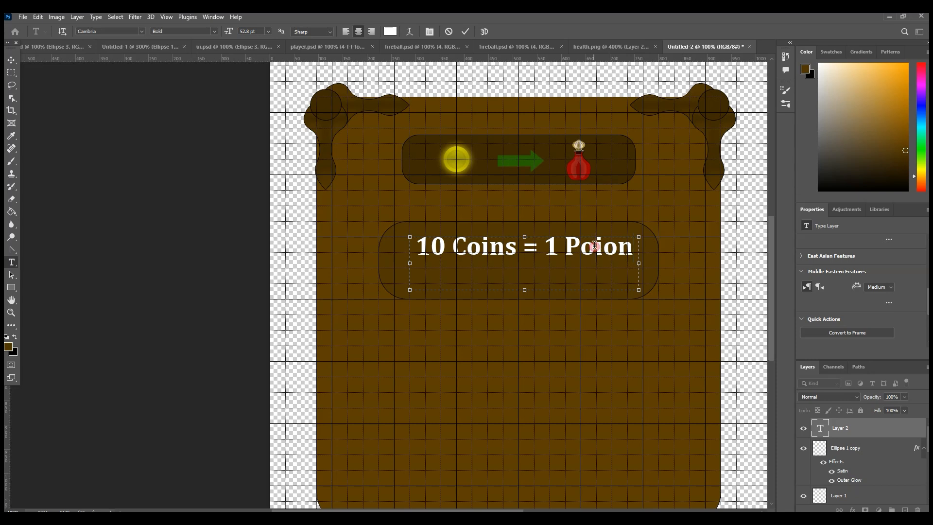
type("t")
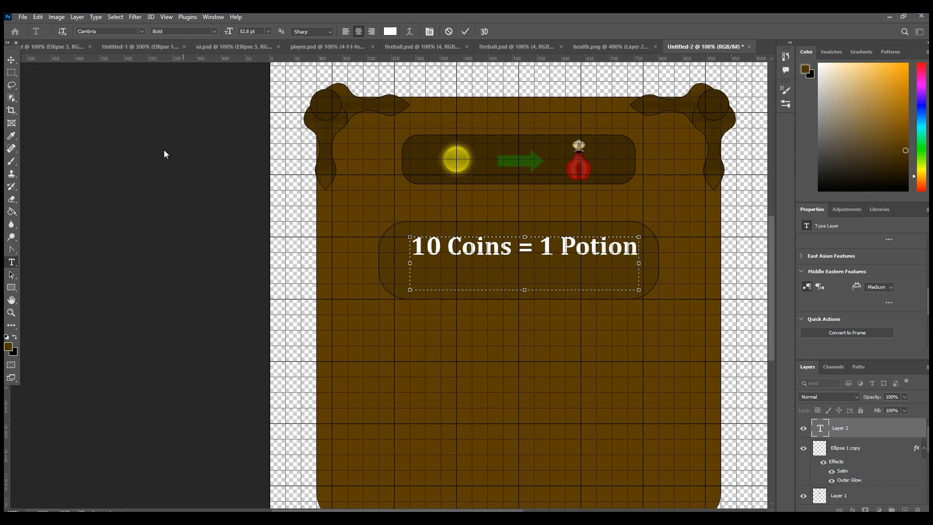
left_click(11, 59)
left_click_drag(564, 253, 560, 264)
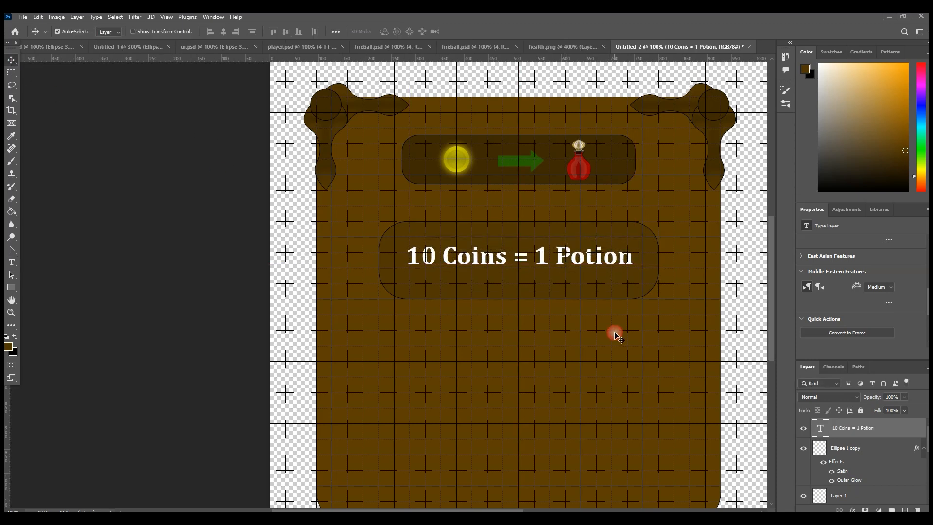
Step: Shorten the rounded rectangle around the text from its upper edge and move it with the text closer to the icon bar
left_click(551, 238)
key("ctrl+t")
left_click_drag(519, 222, 520, 238)
left_click(11, 59)
left_click_drag(524, 275, 543, 238)
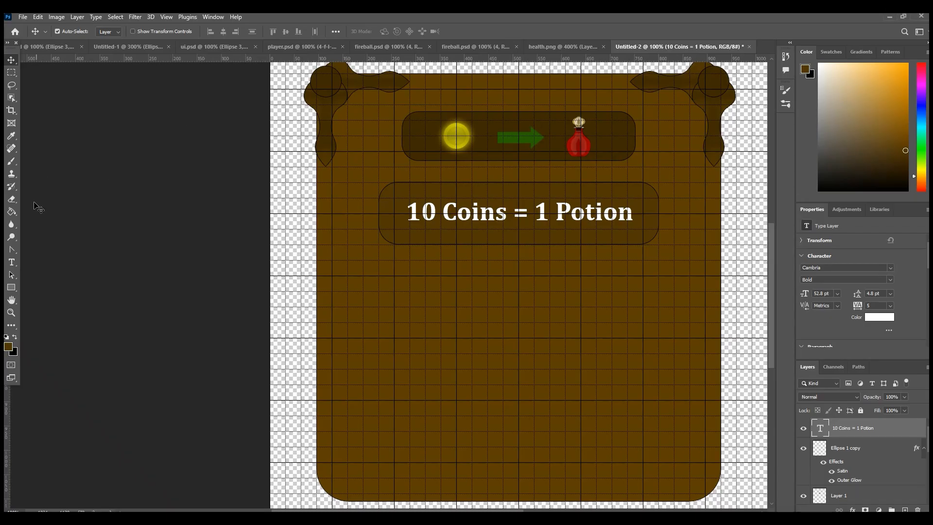
Step: Try a text block below the rounded rectangle reading "32 coins" with left-to-right direction
left_click(12, 262)
left_click_drag(379, 281, 657, 416)
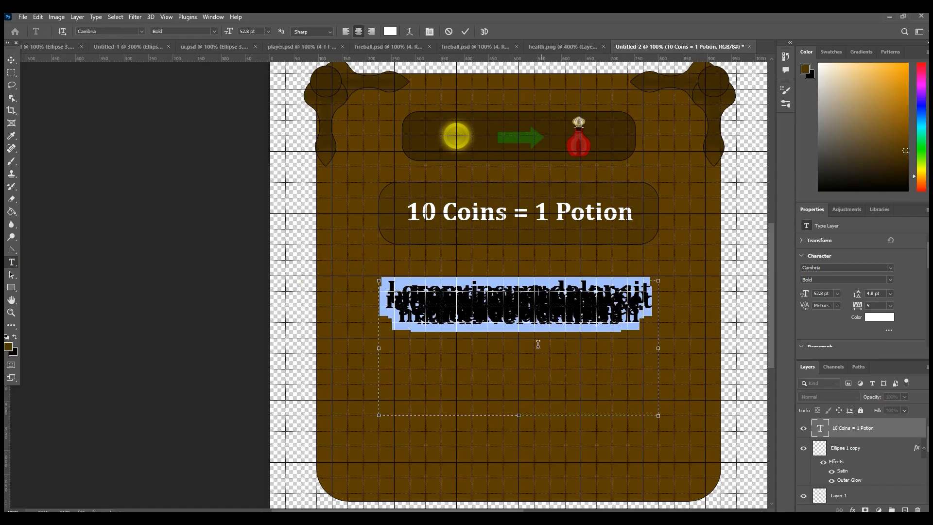
type("1")
key("BackSpace")
type("32")
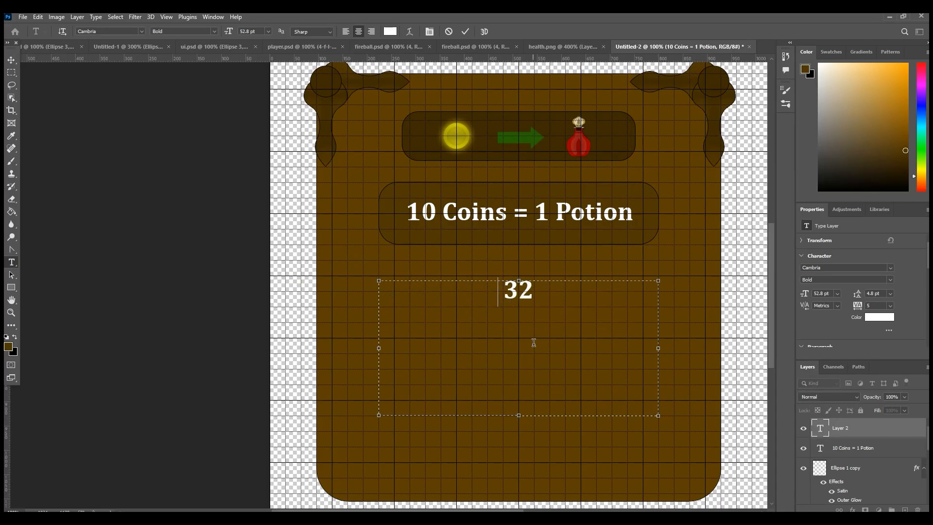
key("Home")
type("coins")
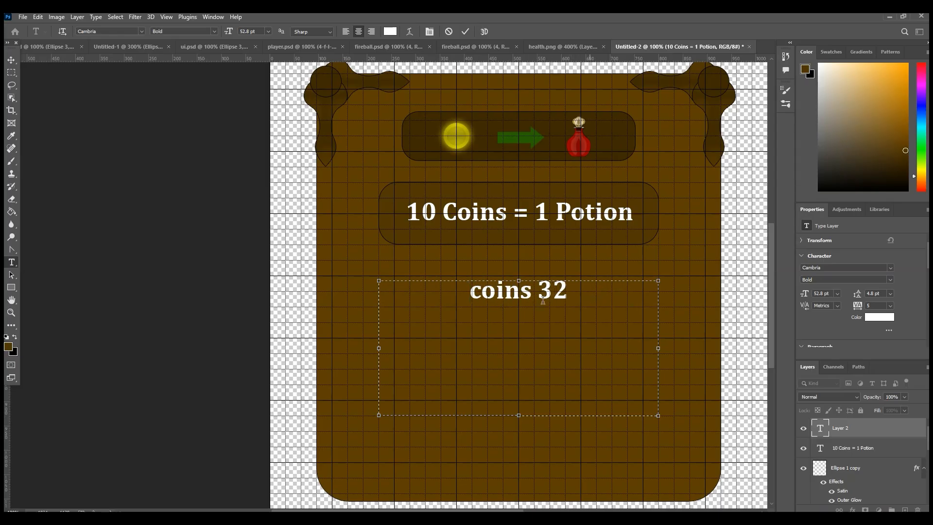
key("ctrl+a")
scroll(865, 268, "down", 5)
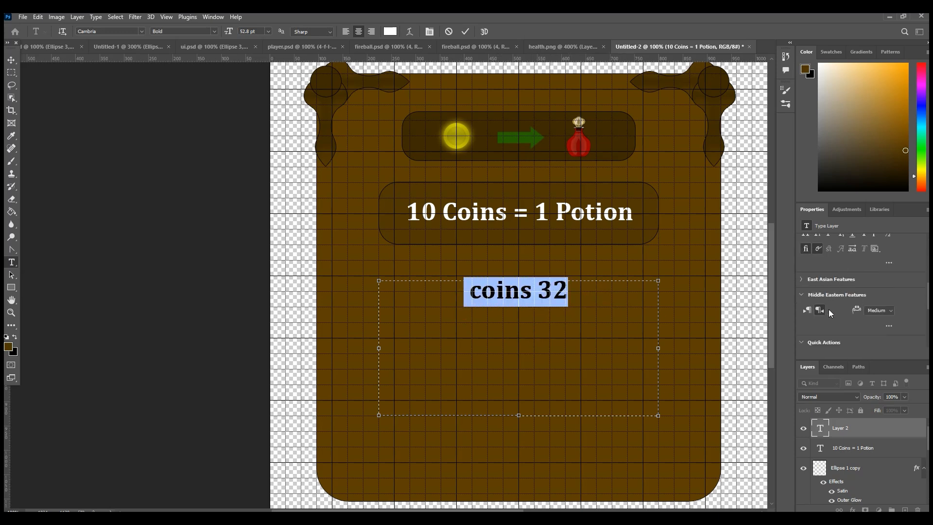
left_click(819, 310)
left_click(581, 297)
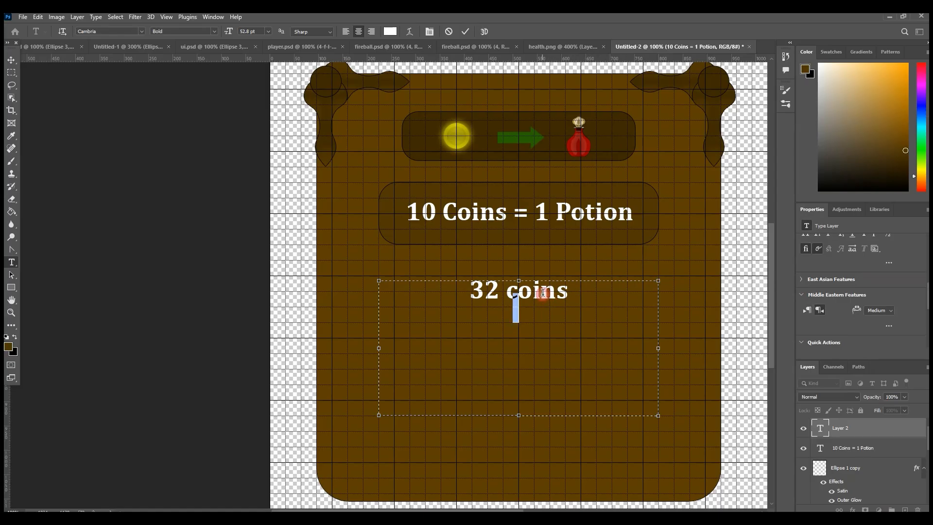
Step: Set the leading of the "32 coins" text block to 20 pt
key("ctrl+a")
scroll(861, 328, "up", 5)
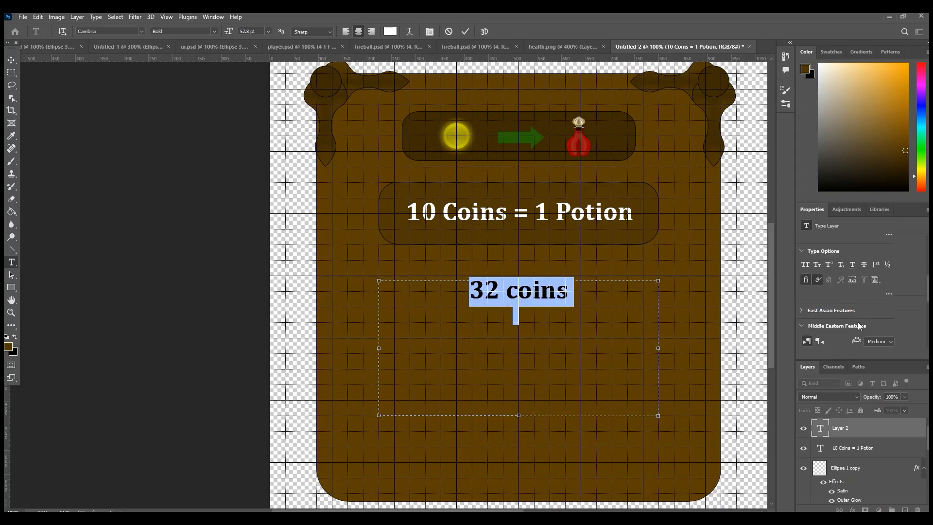
left_click_drag(857, 279, 861, 280)
left_click(527, 341)
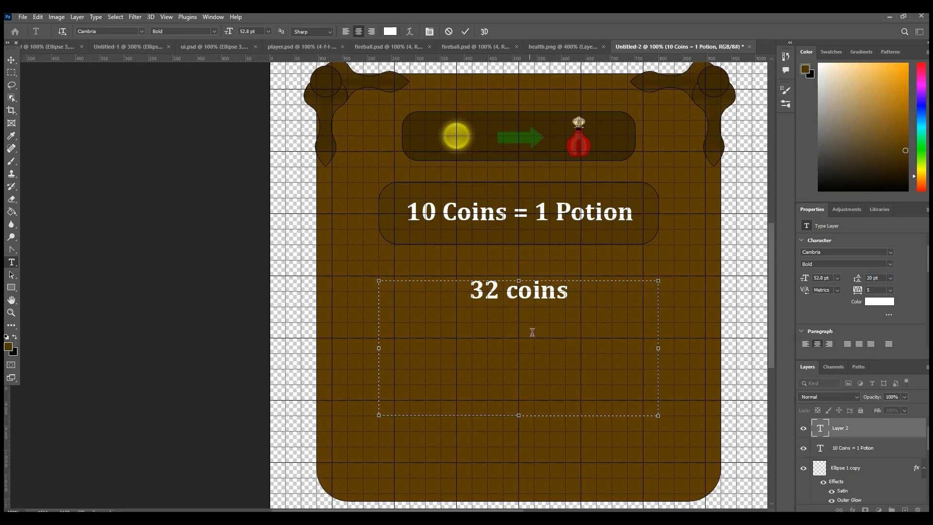
Step: Add "3 potion" and "2 coins" as further lines below "32 coins" in the text block
type("3")
type("o")
key("Delete")
key("Delete")
type("potion ")
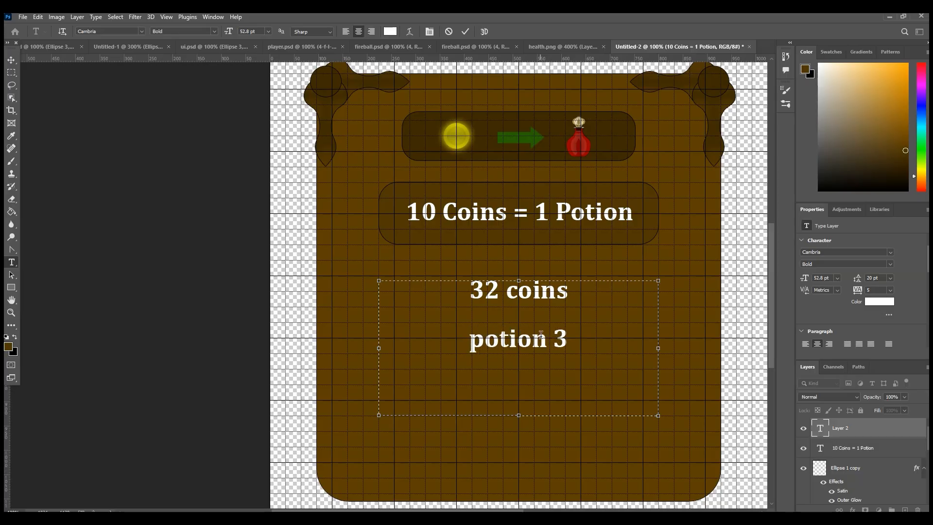
type("/ ")
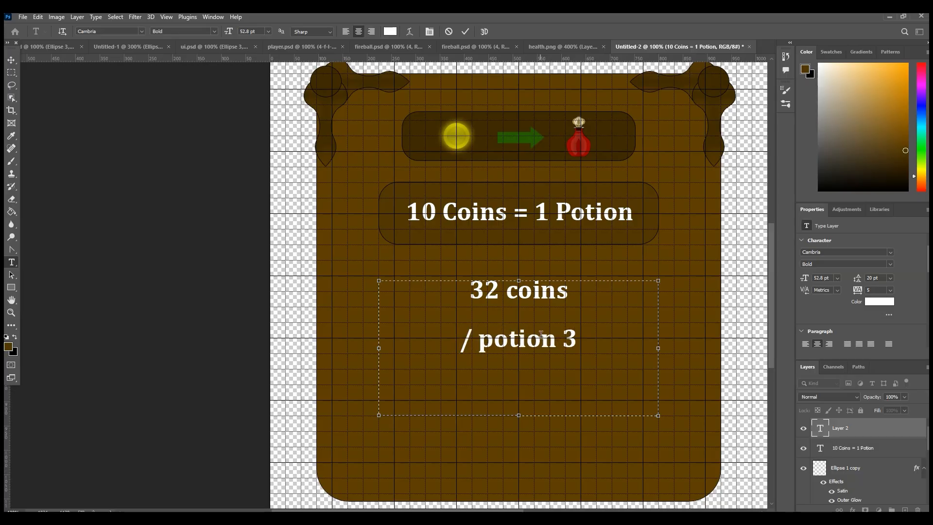
type("2 ")
type("coins")
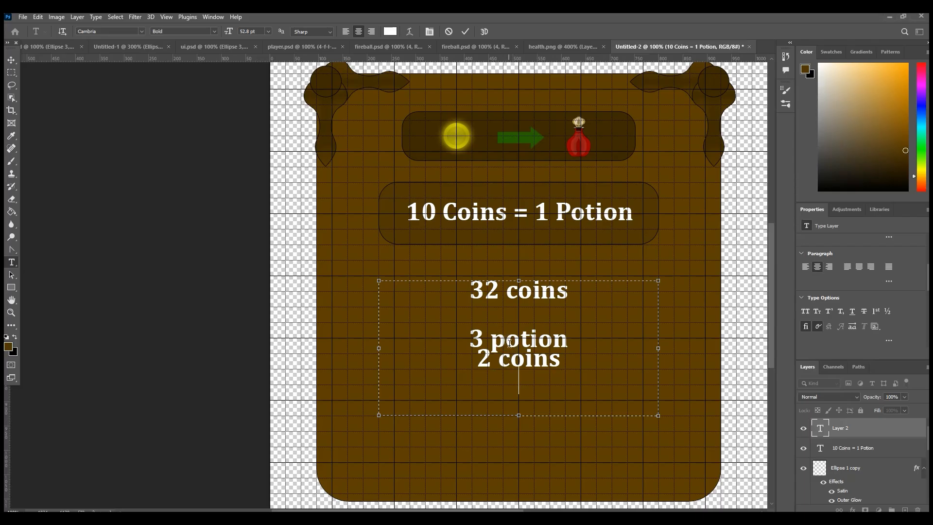
left_click(510, 359)
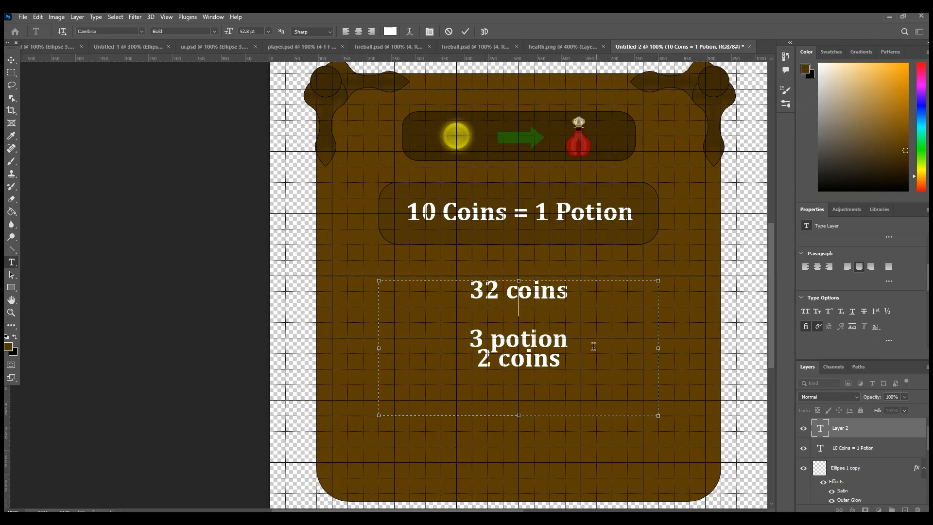
Step: Delete the text block with the coin and potion counts from the board
left_click_drag(574, 377, 273, 247)
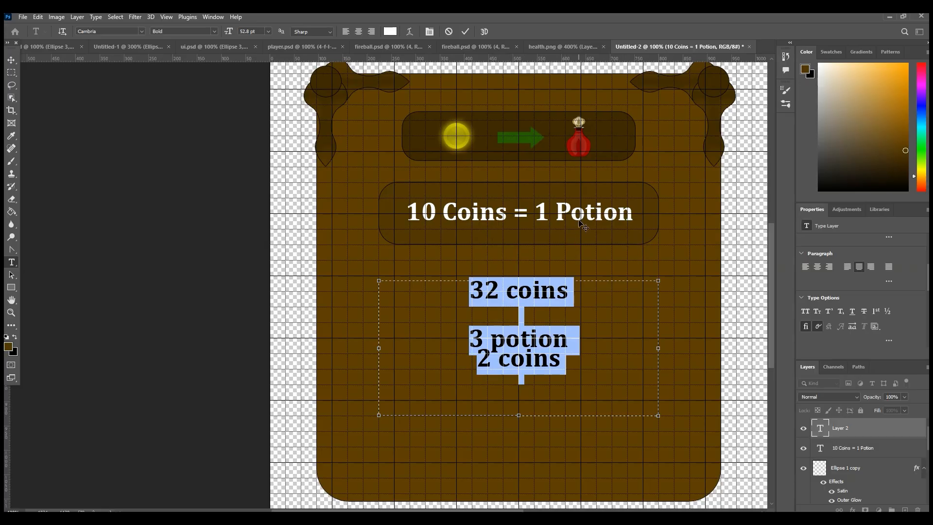
left_click(485, 359)
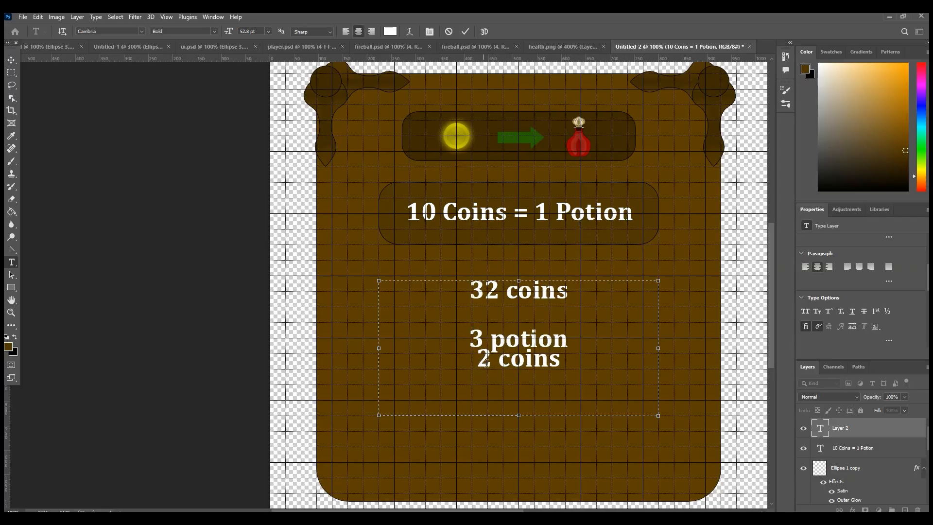
left_click(486, 354)
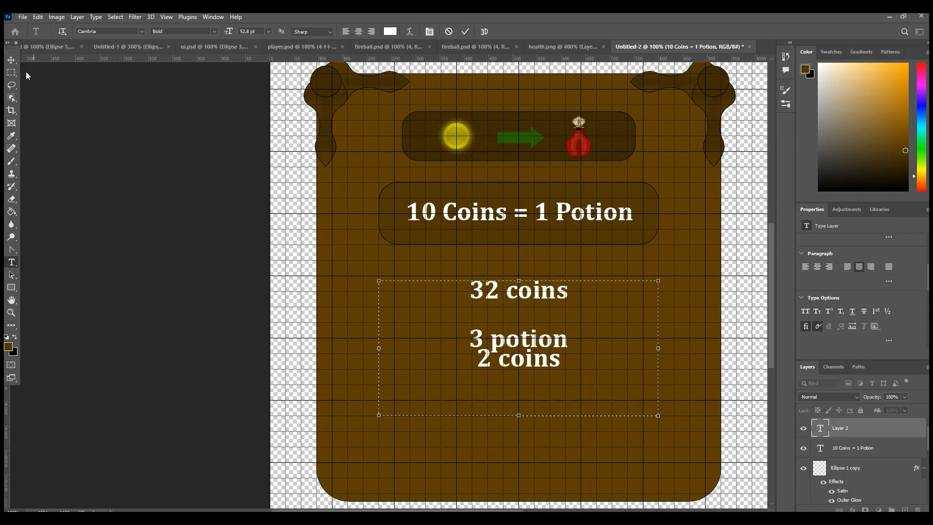
left_click(11, 59)
key("Delete")
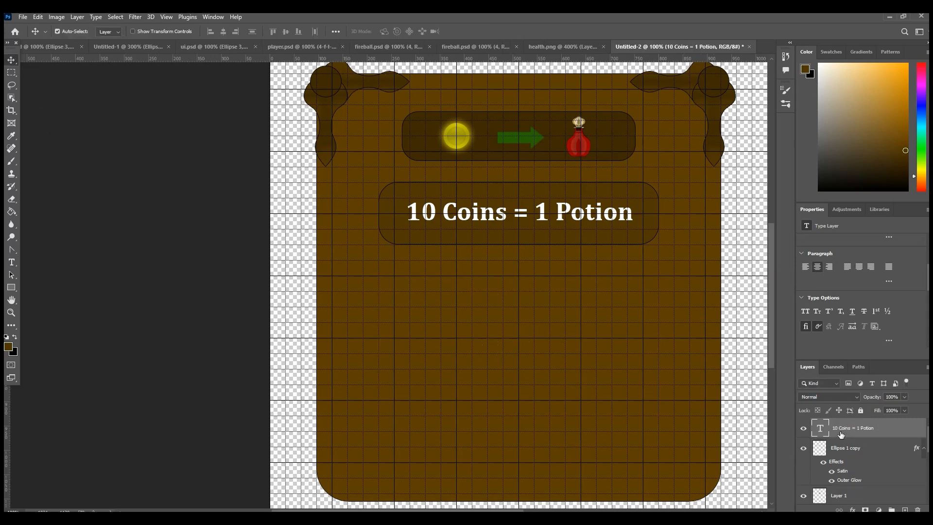
Step: Draw a rectangle about 285 × 128 px on the board below the "10 Coins = 1 Potion" box
scroll(520, 367, "down", 1)
scroll(518, 367, "up", 1)
left_click(13, 290)
left_click(48, 287)
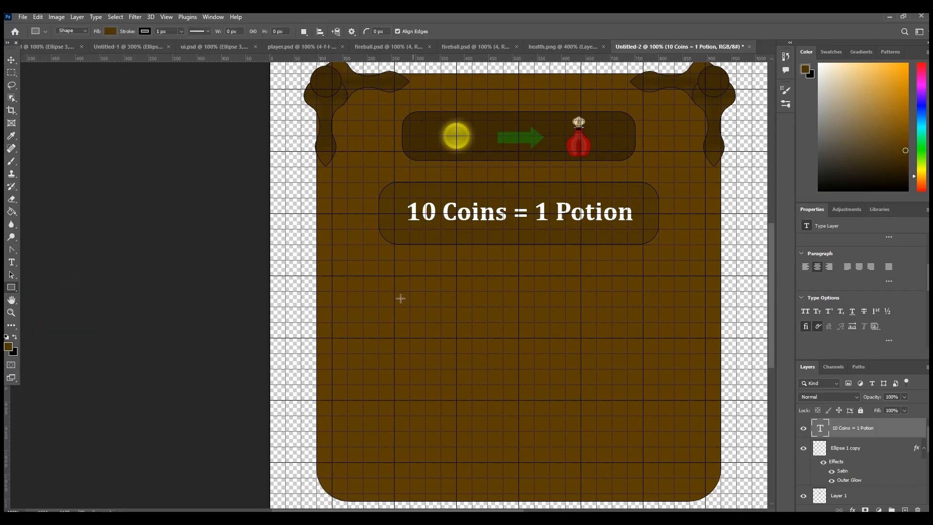
left_click_drag(452, 291, 590, 353)
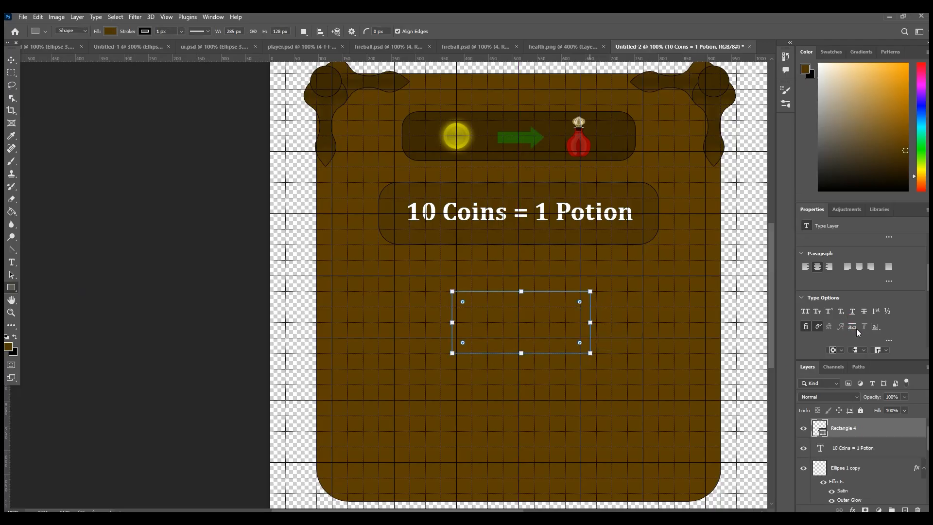
Step: Fill the new rectangle below the "10 Coins = 1 Potion" box with dark green #3c6a00
left_click(830, 288)
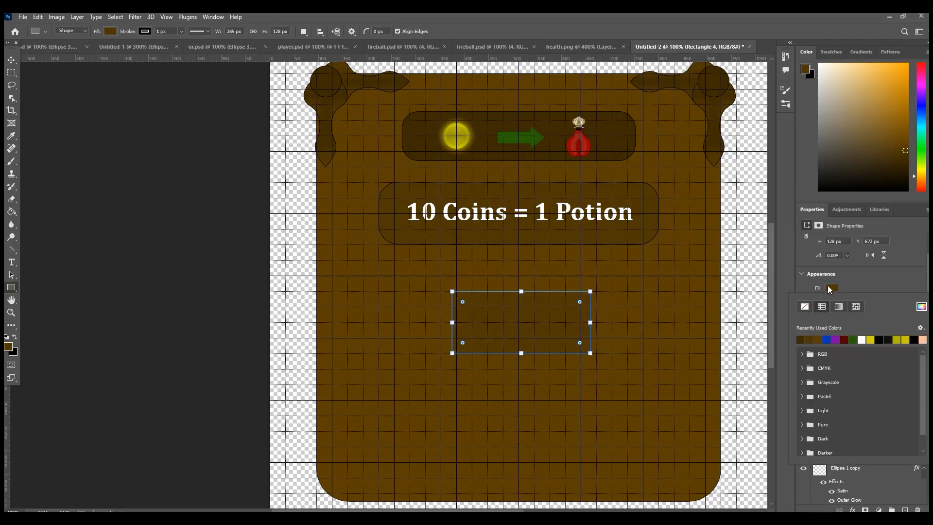
left_click(845, 340)
left_click(921, 306)
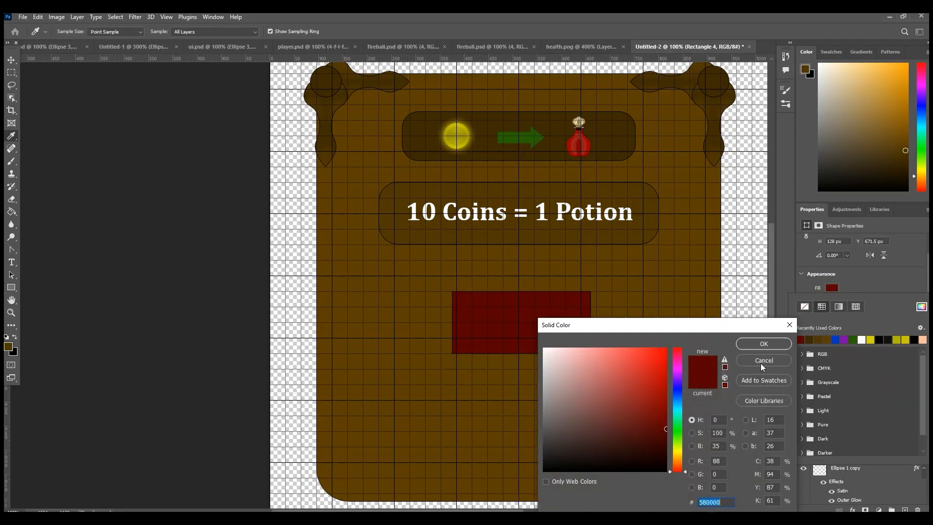
left_click(678, 396)
mouse_move(657, 400)
left_mouse_down()
mouse_move(694, 393)
mouse_move(697, 410)
mouse_move(680, 411)
left_mouse_up()
left_click(680, 449)
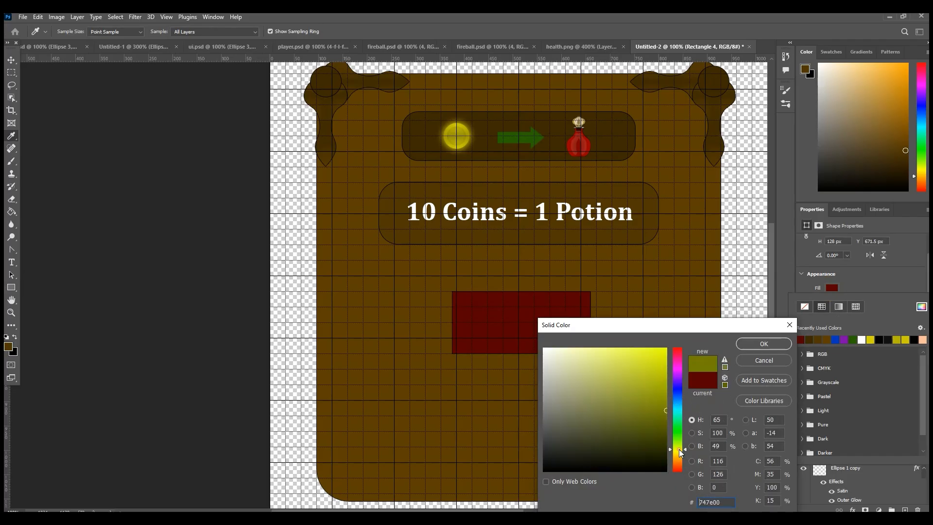
left_click(678, 442)
left_click_drag(666, 424, 669, 420)
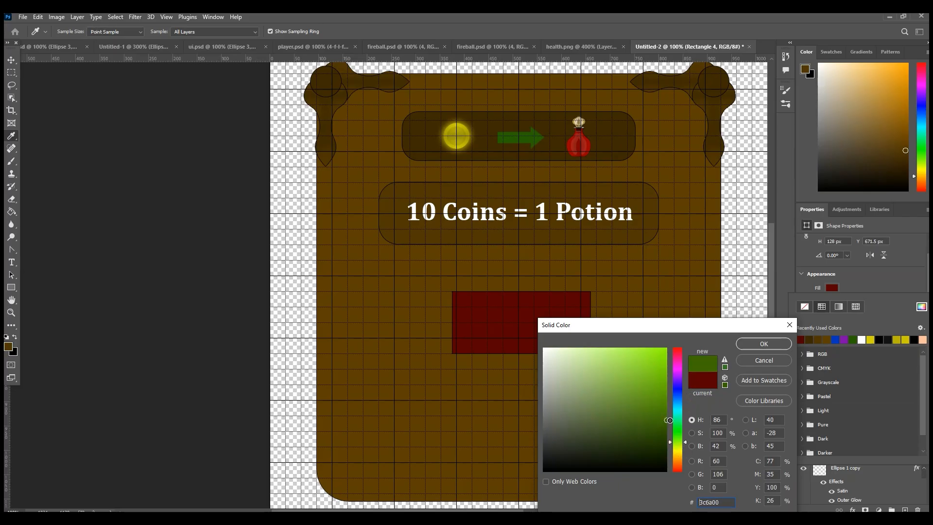
left_click(764, 344)
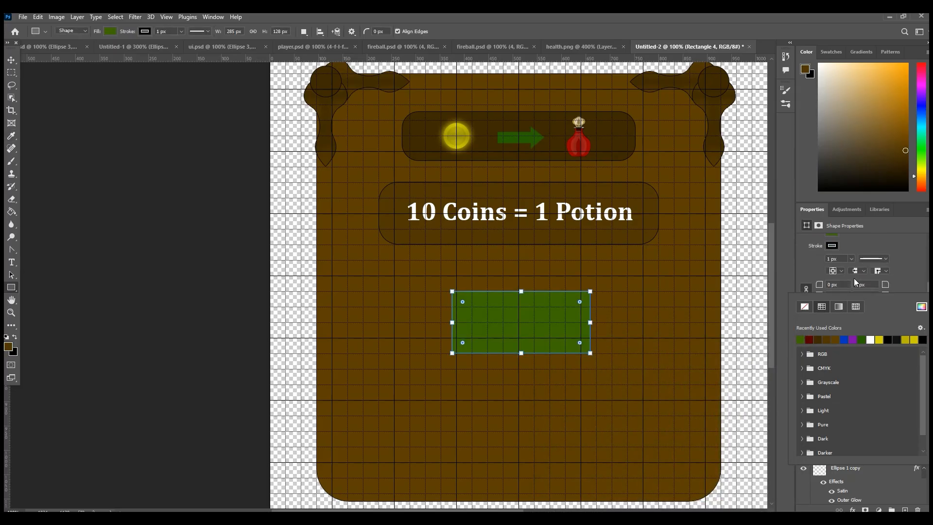
Step: Round the green rectangle's corners to 53 px and move it up, closer to the "10 Coins = 1 Potion" box
left_click_drag(817, 286, 843, 282)
left_click(16, 56)
left_click_drag(534, 329, 532, 308)
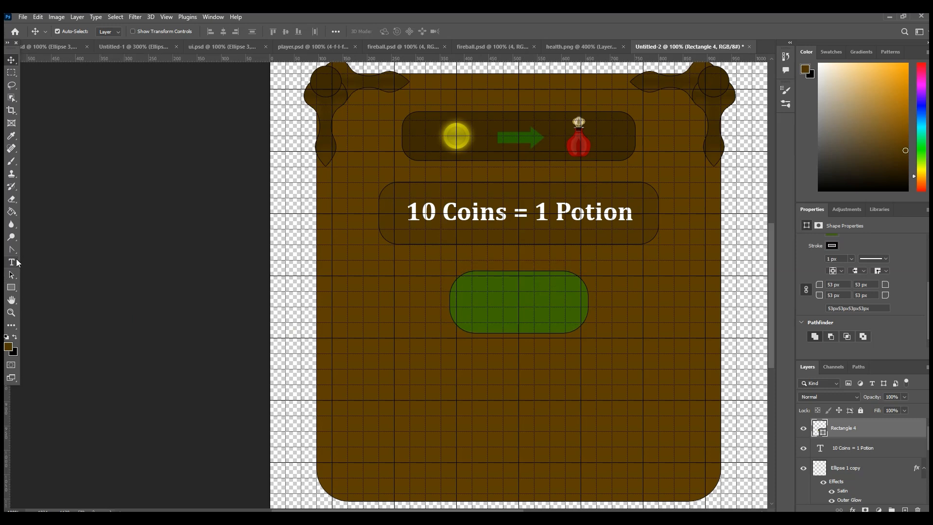
left_click(666, 379)
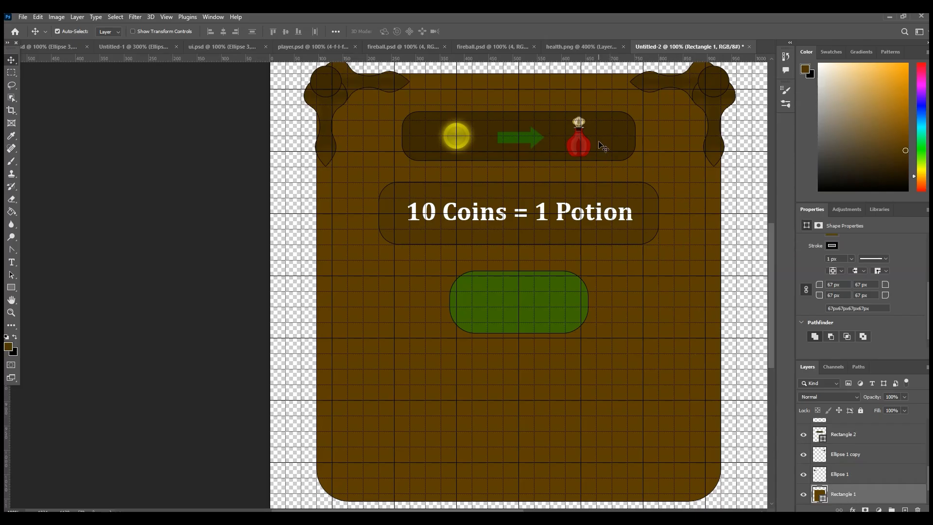
Step: Merge the coin, arrow and potion layers with their dark box into one layer and name it "icon"
left_click(582, 141)
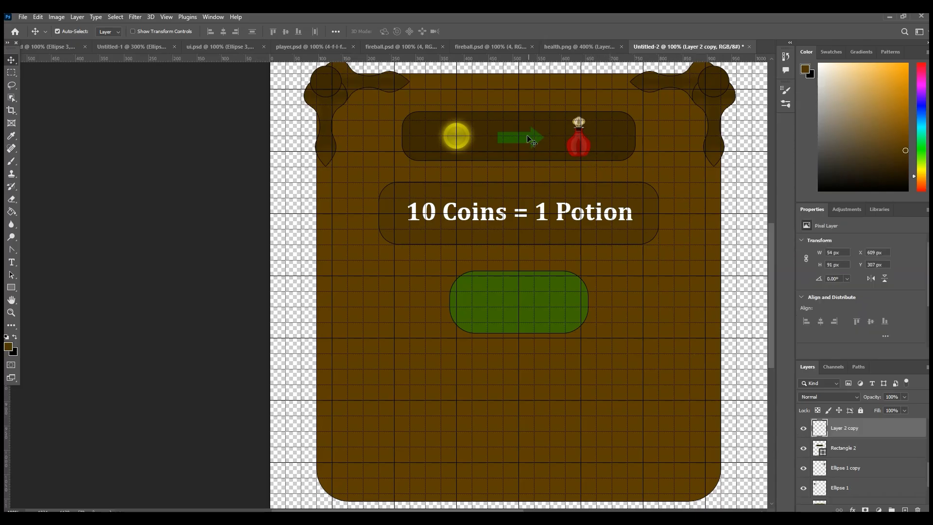
left_click(499, 138, "shift")
left_click_drag(520, 130, 520, 147)
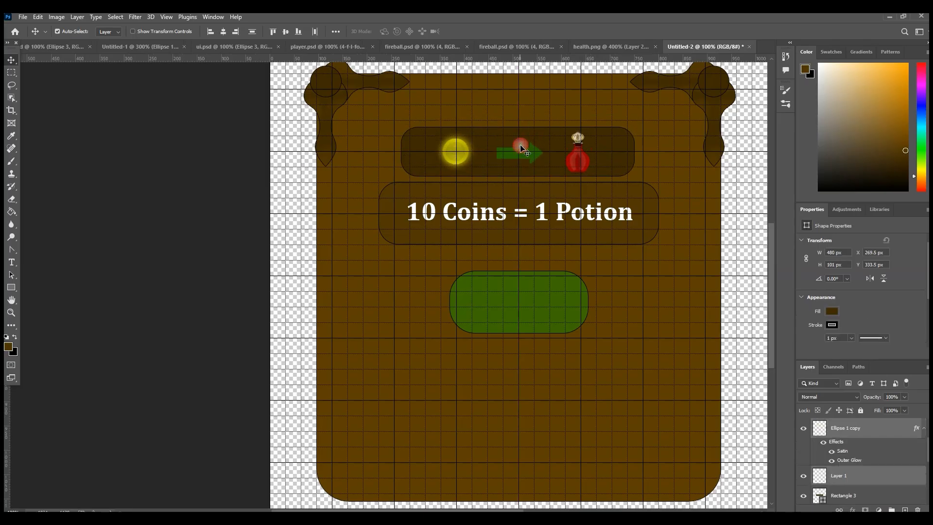
key("ctrl+z")
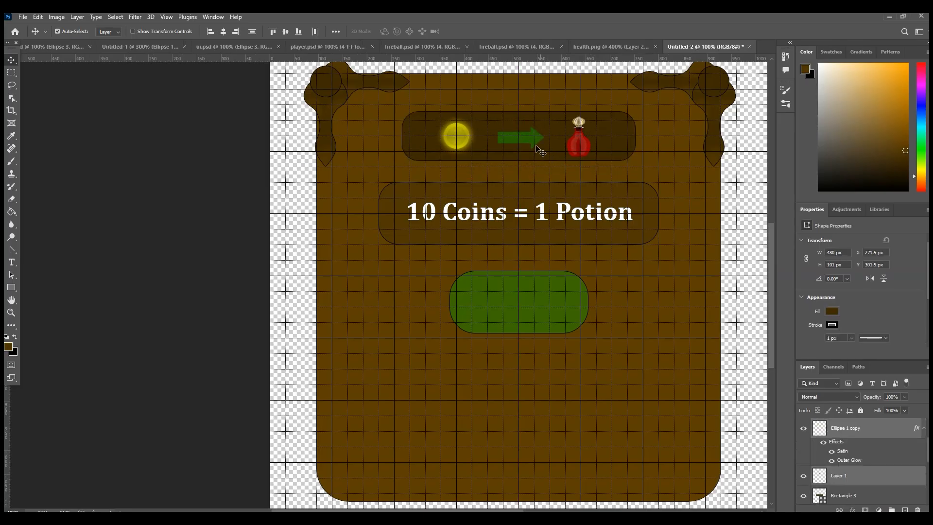
right_click(853, 430)
left_click(858, 312)
double_click(846, 428)
type("icon")
key("Return")
Step: Check what the icon, corner ornament and board background layers contain by briefly hiding each one
left_click(803, 429)
left_click(803, 429)
left_click(712, 87)
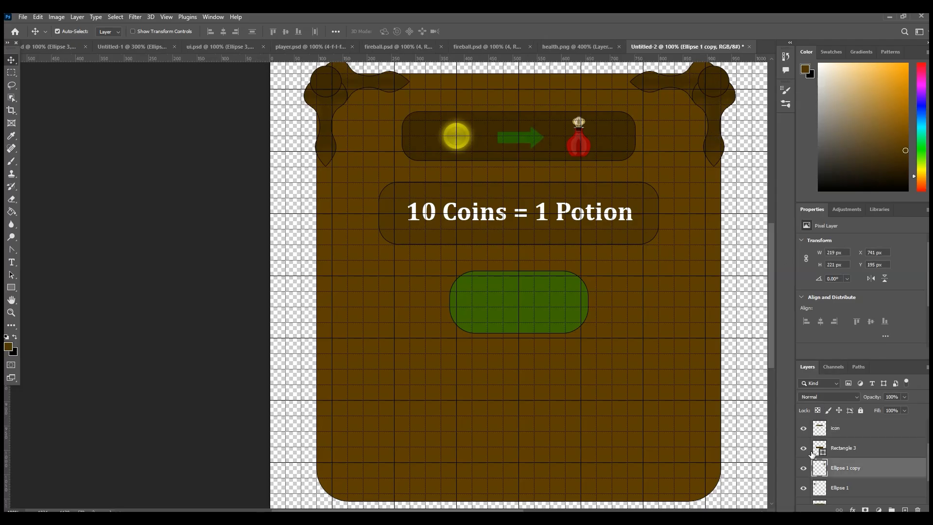
left_click(805, 468)
left_click(804, 468)
scroll(809, 442, "down", 1)
left_click(816, 494)
left_click(804, 494)
left_click(803, 494)
Step: Add a black 5 px outside stroke to the "10 Coins = 1 Potion" text layer
left_click(586, 238)
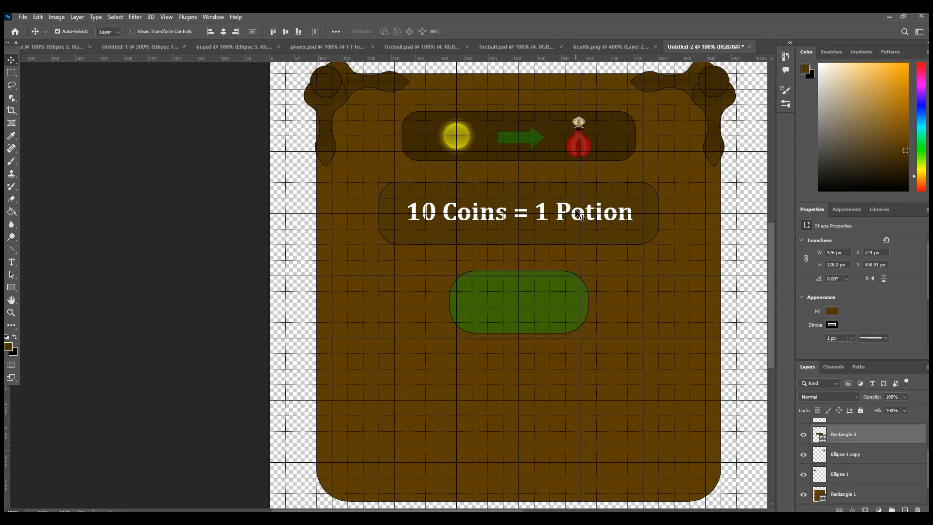
left_click(564, 212)
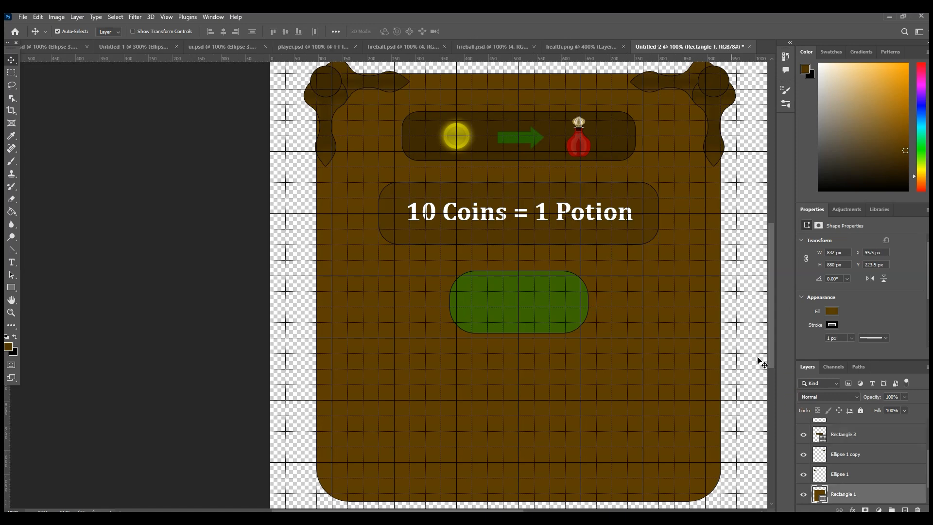
left_click(590, 212)
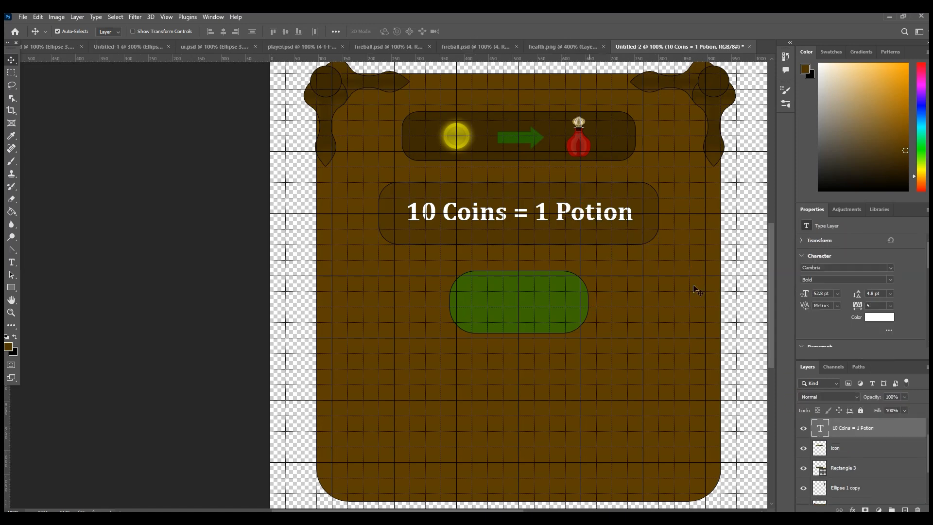
right_click(866, 426)
left_click(774, 73)
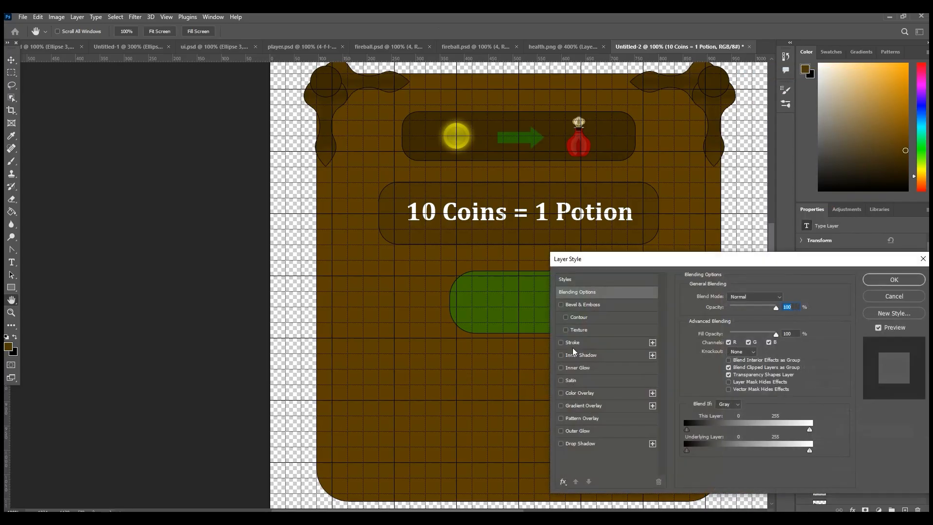
left_click(572, 342)
left_click_drag(724, 296, 723, 296)
left_click(796, 296)
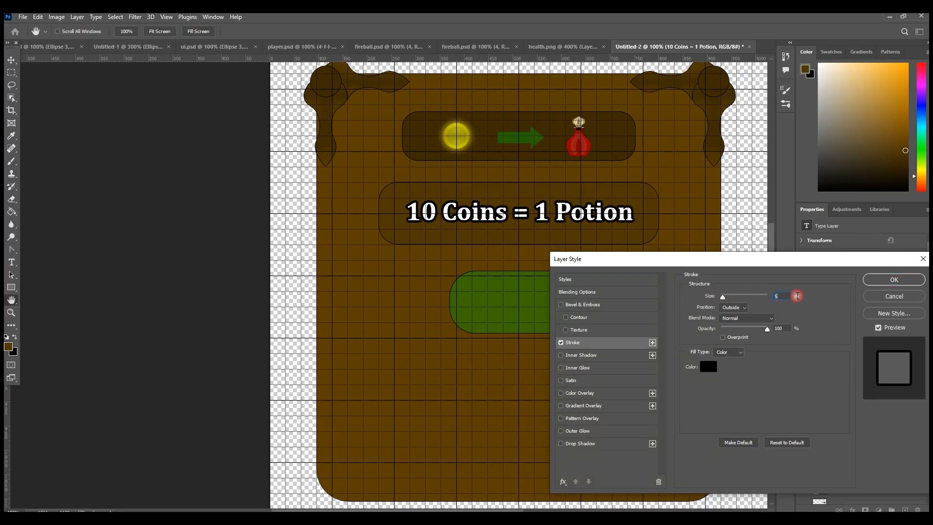
left_click(890, 279)
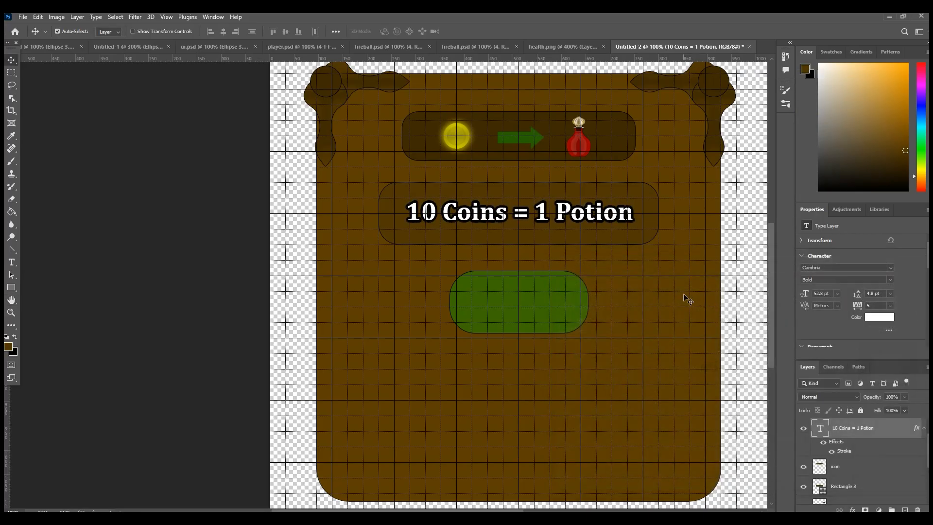
left_click(743, 234)
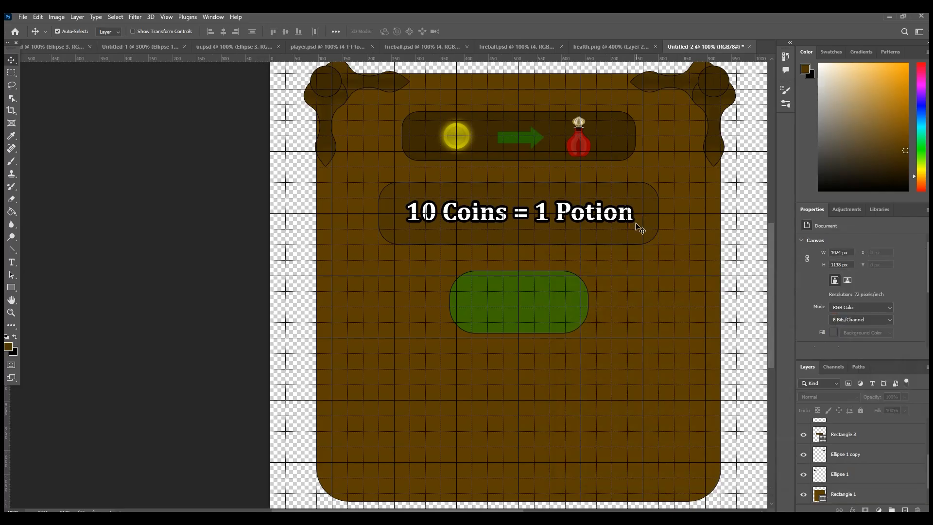
left_click(602, 220)
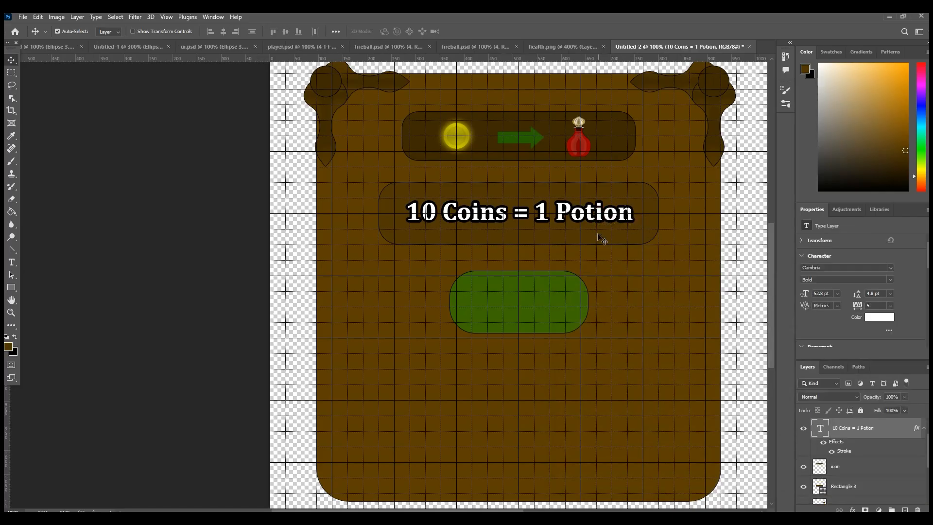
left_click(599, 237)
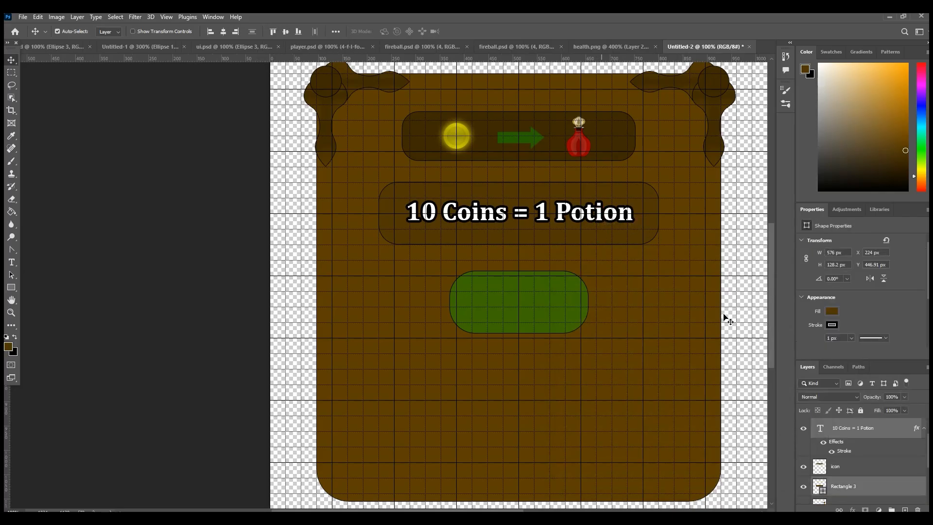
right_click(870, 428)
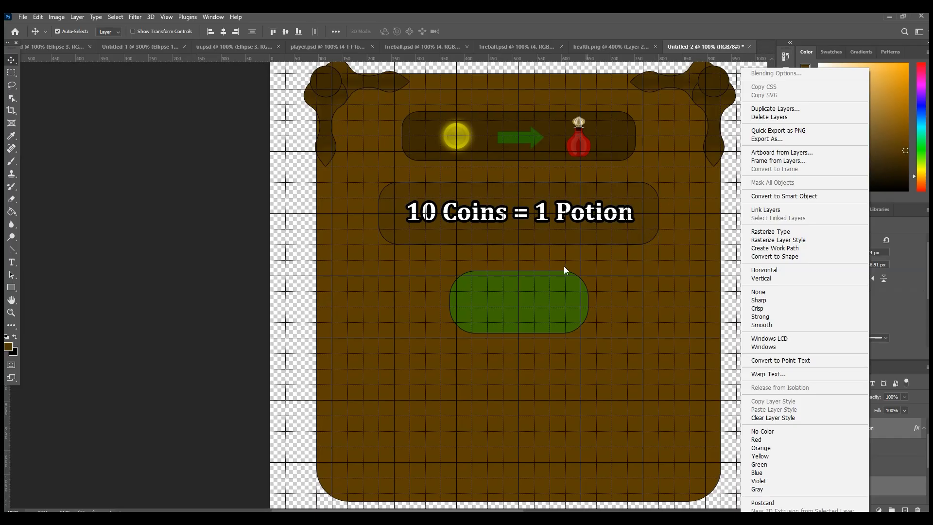
left_click(20, 19)
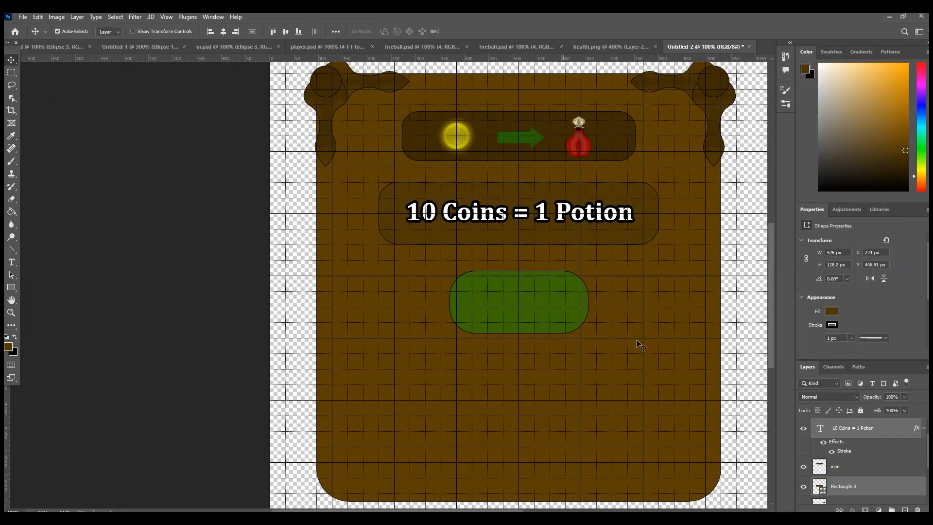
left_click(862, 482)
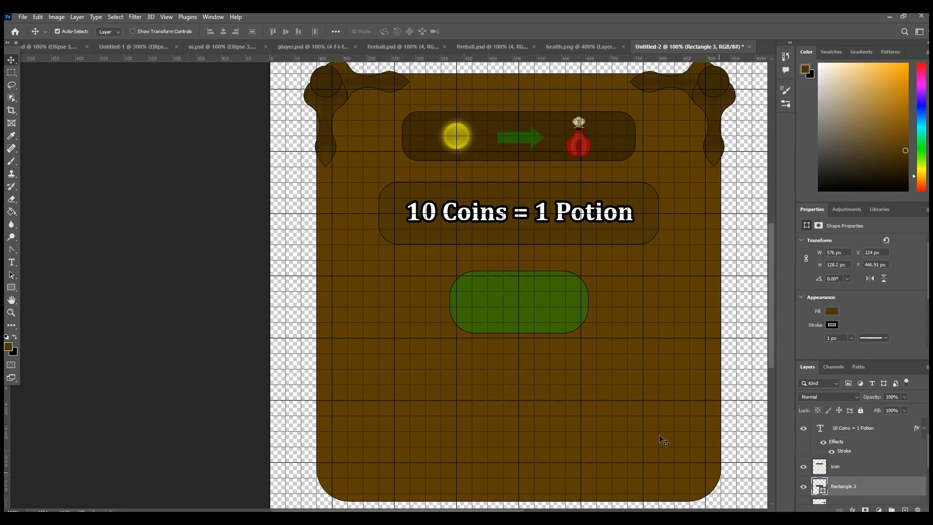
right_click(856, 430)
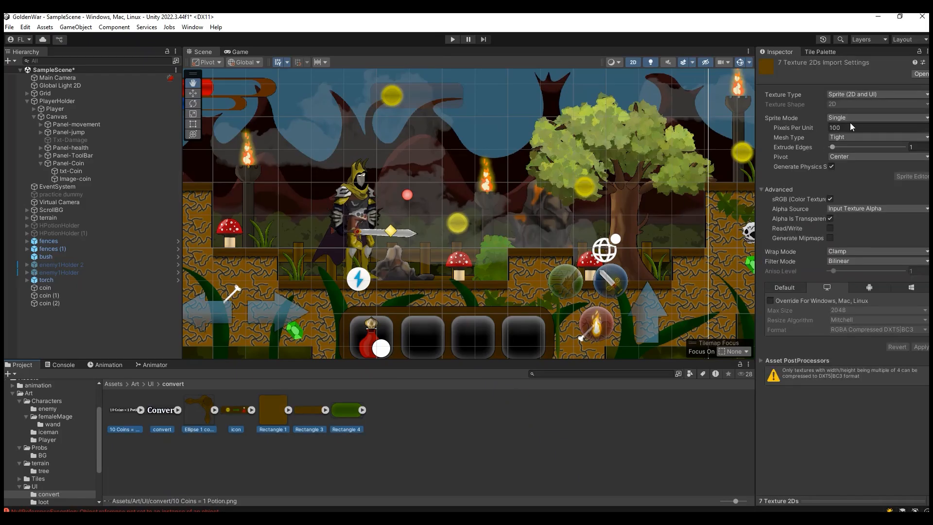
Step: Set the seven convert textures in Unity to 128 pixels per unit with Point (no filter) filtering and apply
left_click(849, 123)
type("128")
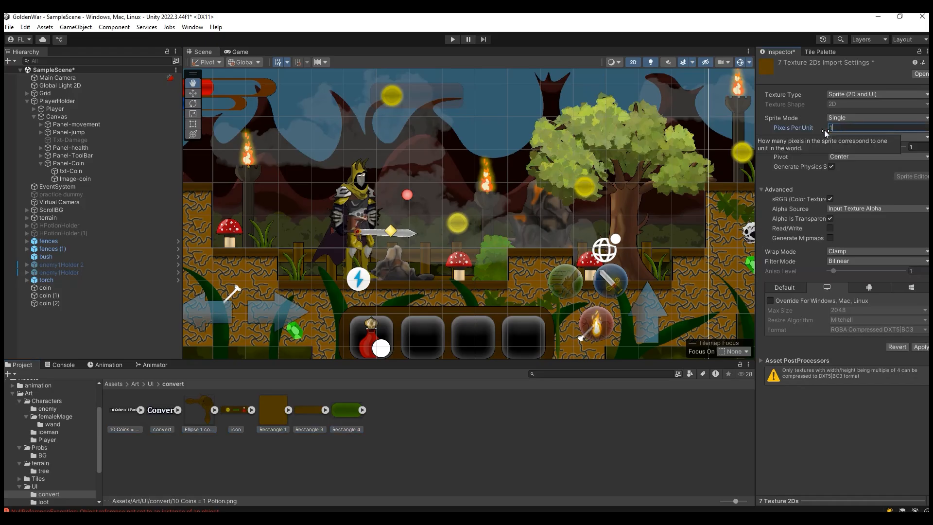
left_click(841, 263)
left_click(845, 270)
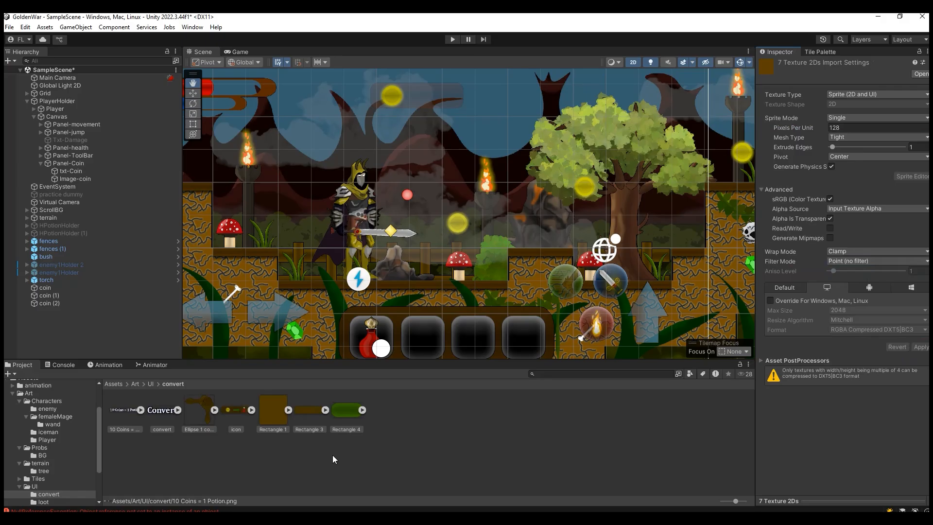
Step: Add a UI panel under the Canvas and name it "Panel-Convert"
scroll(71, 436, "up", 3)
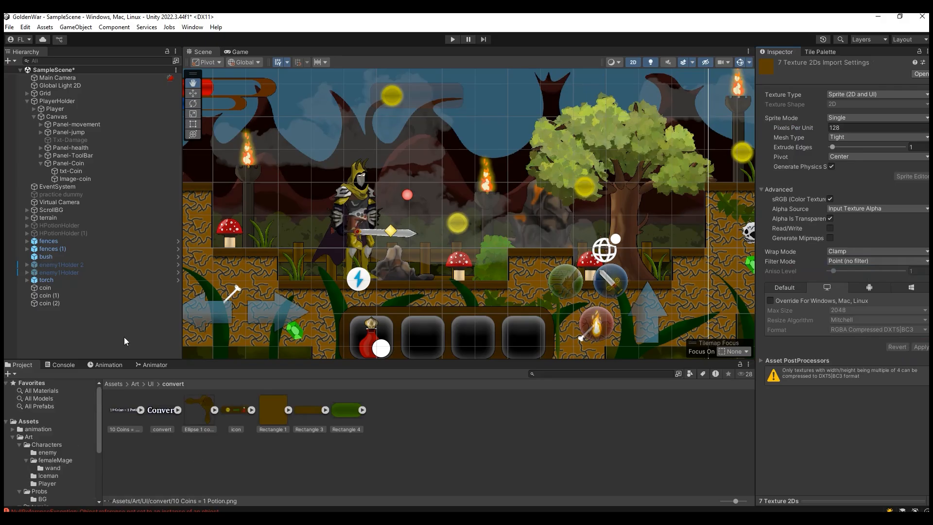
left_click(33, 116)
left_click(33, 117)
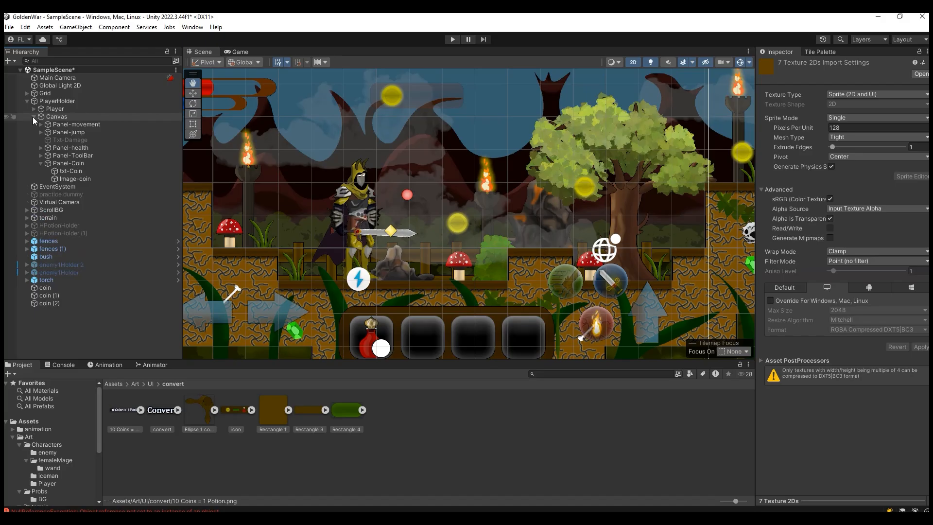
left_click(69, 119)
right_click(69, 118)
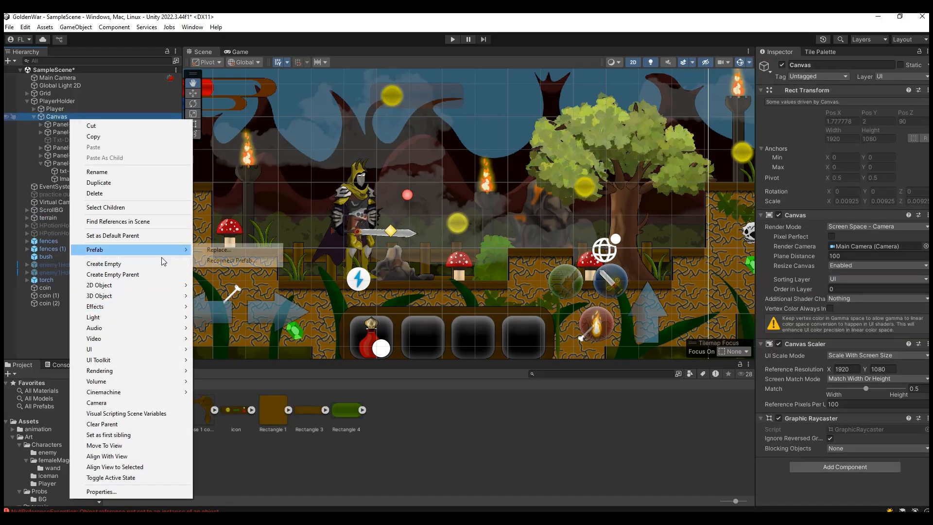
mouse_move(170, 349)
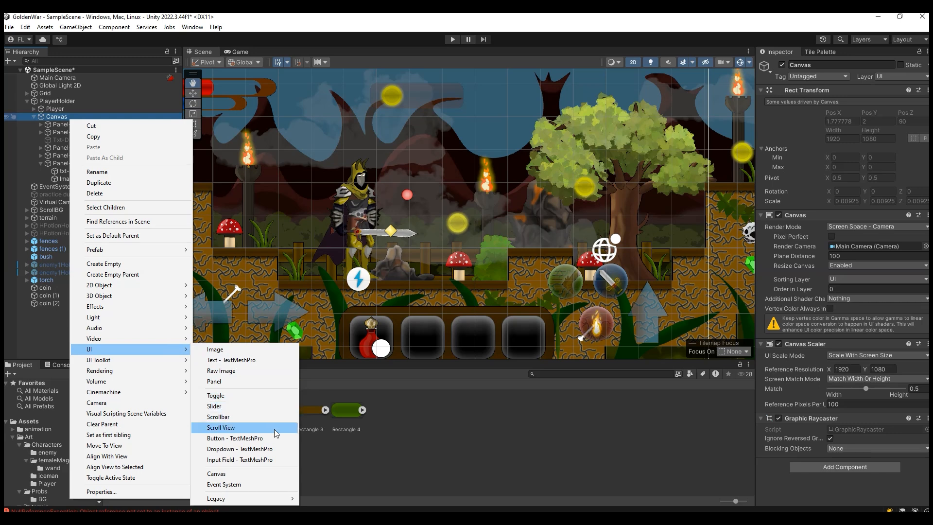
left_click(224, 382)
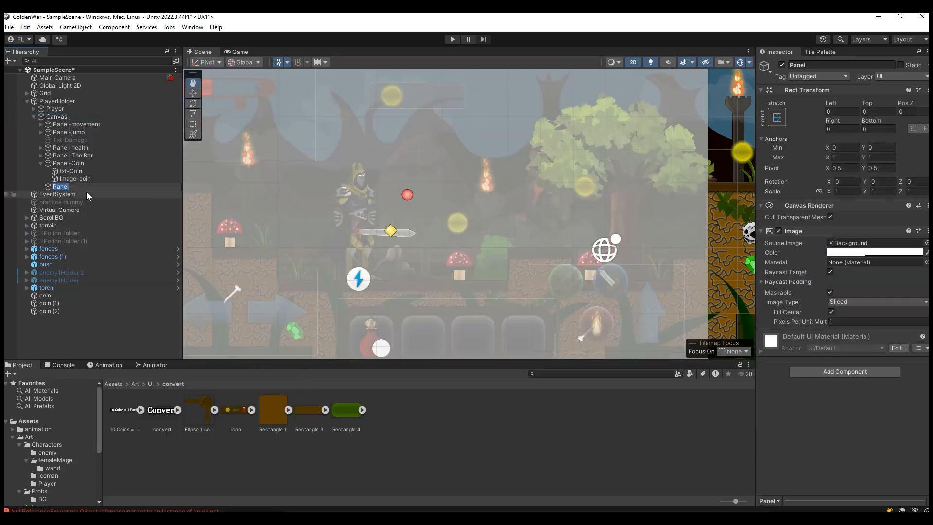
left_click(85, 187)
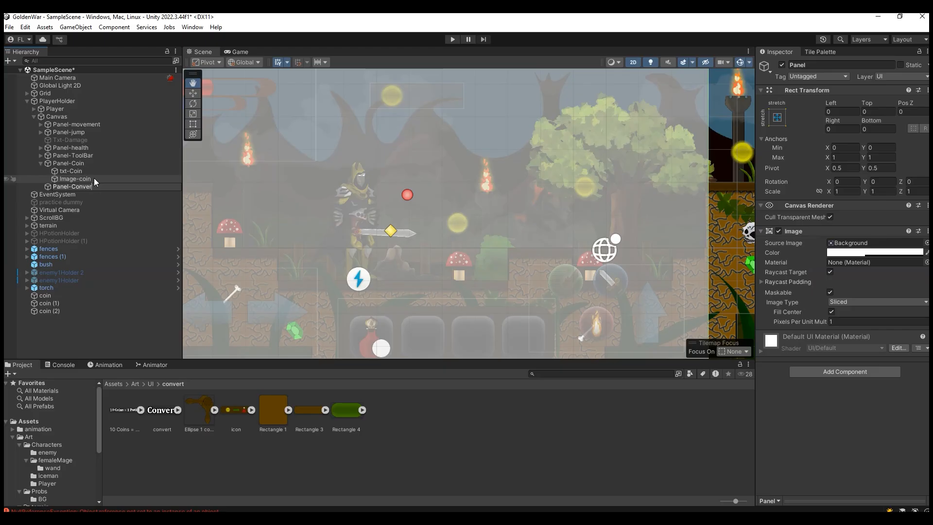
left_click(101, 174)
left_click(103, 187)
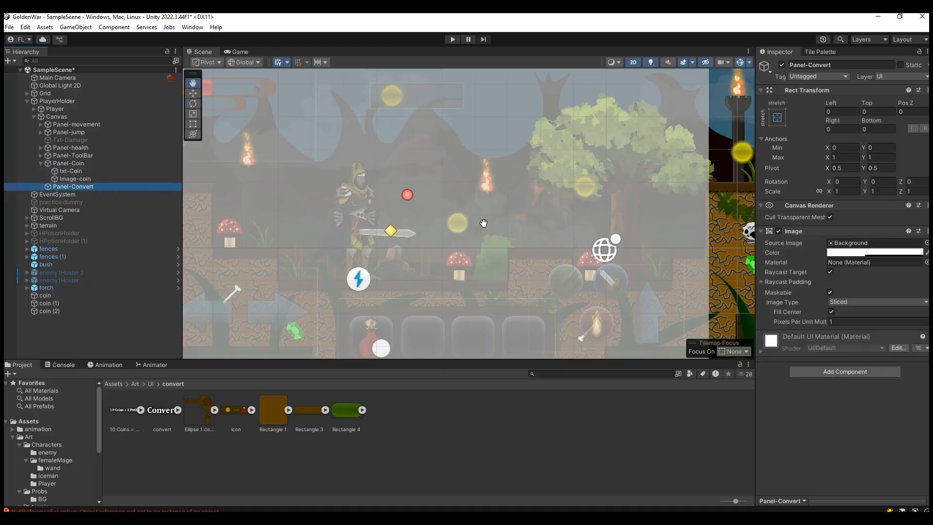
Step: Scale Panel-Convert down to a centred upright board, about 0.31 in X and 0.69 in Y
scroll(481, 228, "down", 10)
left_click(193, 113)
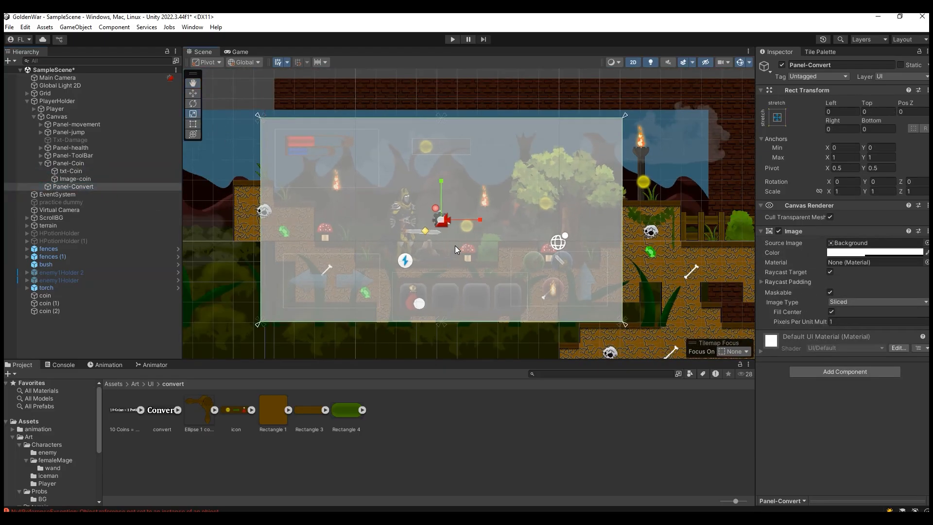
mouse_move(479, 220)
left_mouse_down()
mouse_move(427, 220)
mouse_move(468, 220)
left_mouse_up()
scroll(436, 223, "up", 4)
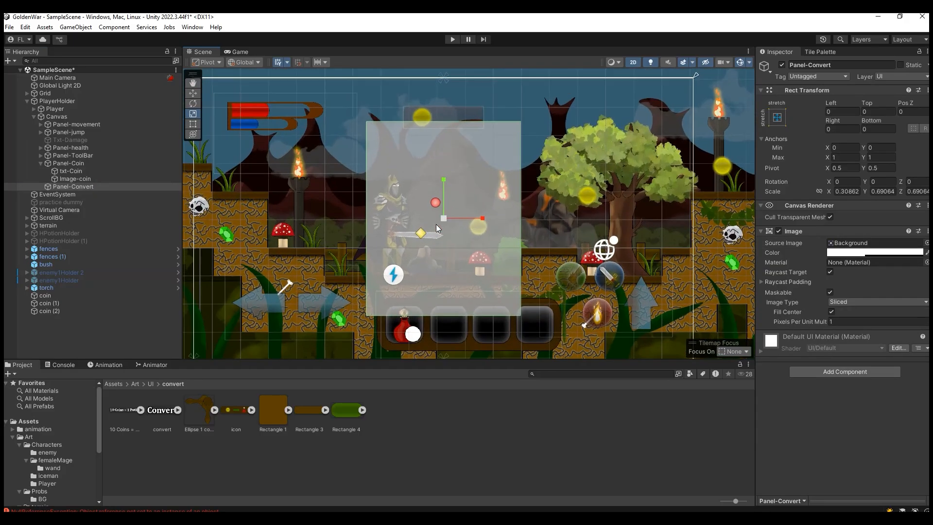
Step: Add a UI image named "bg" under Panel-Convert, with Rectangle 1 as its source image at native size
right_click(76, 185)
mouse_move(190, 366)
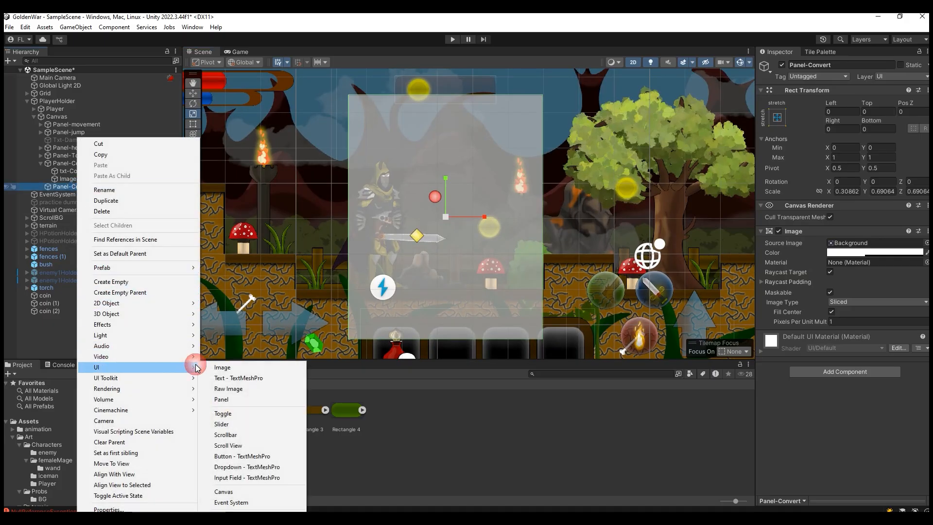
left_click(222, 367)
type("bg")
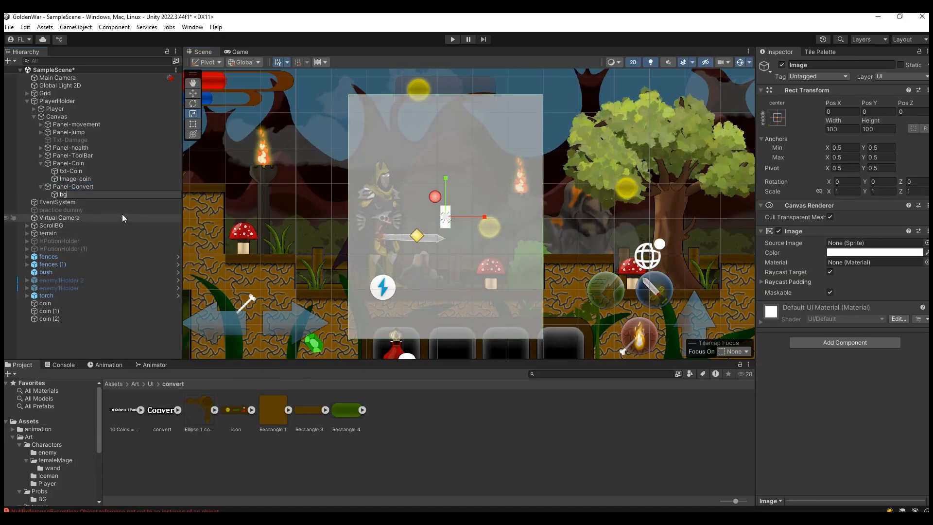
key("Return")
left_click_drag(271, 410, 865, 243)
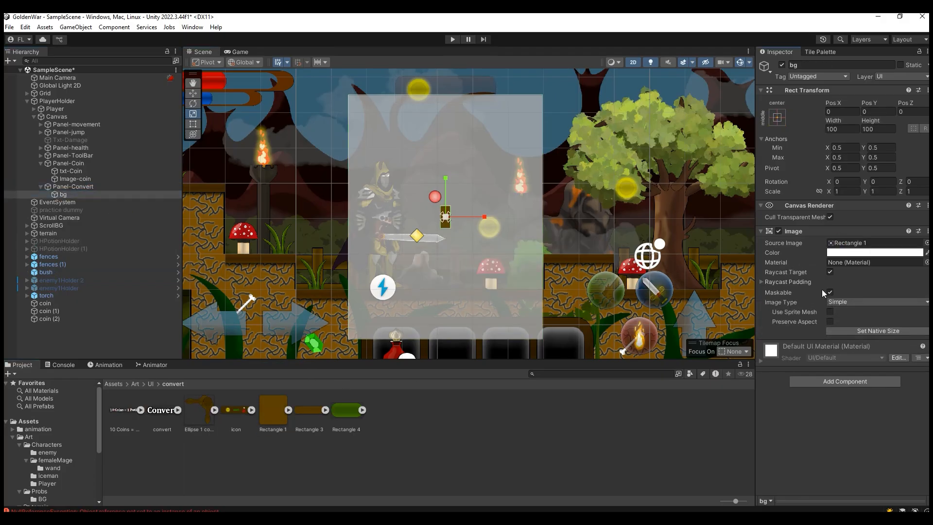
left_click(849, 332)
Step: Enlarge bg to fill most of the panel, to a scale of about 2.73 in X and 1.43 in Y
left_click_drag(486, 217, 521, 215)
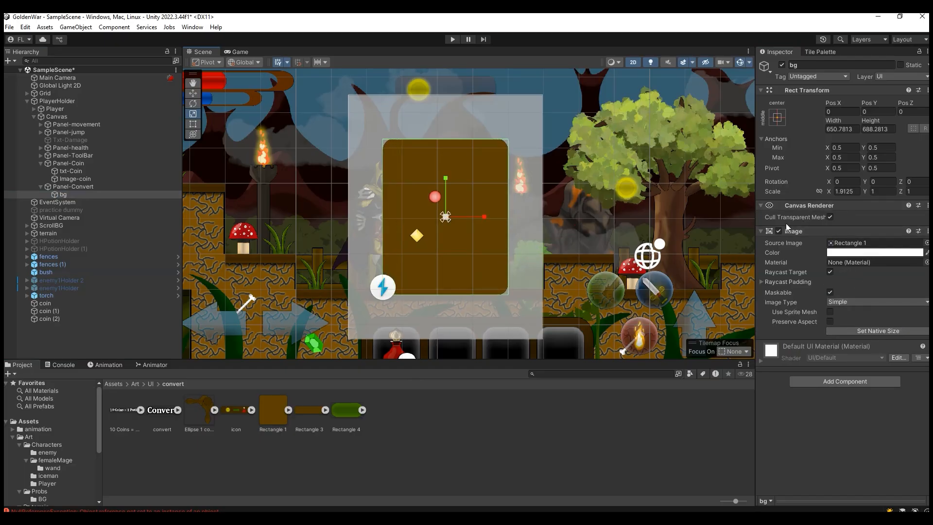
left_click(776, 118)
key("alt")
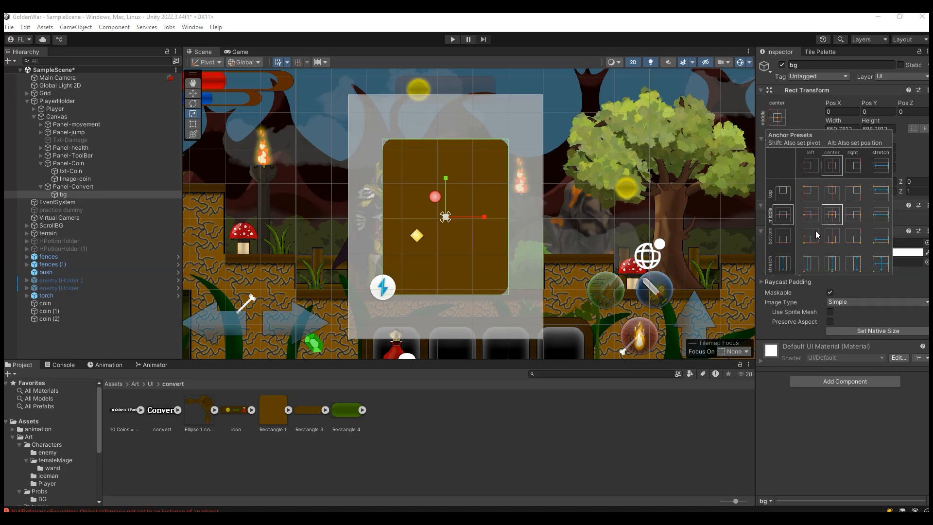
scroll(464, 214, "up", 6)
left_click(194, 94)
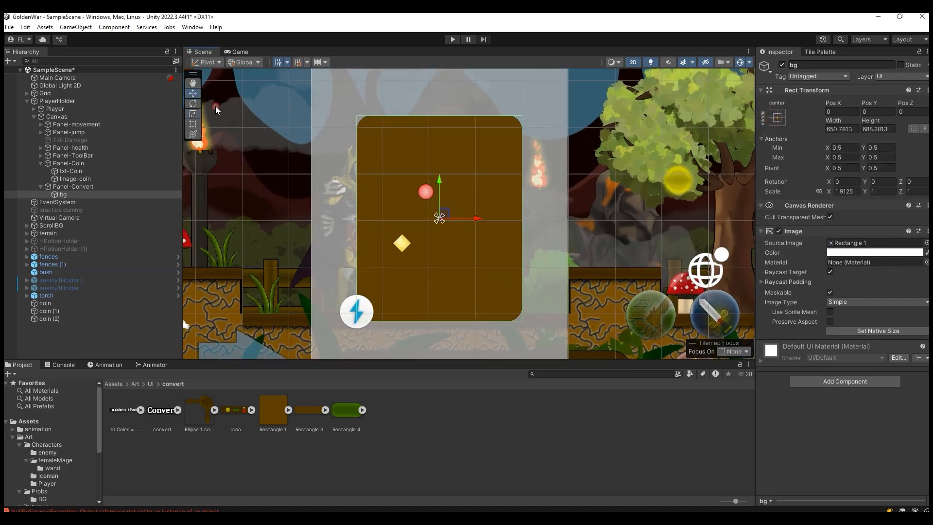
key("r")
left_click_drag(444, 221, 454, 216)
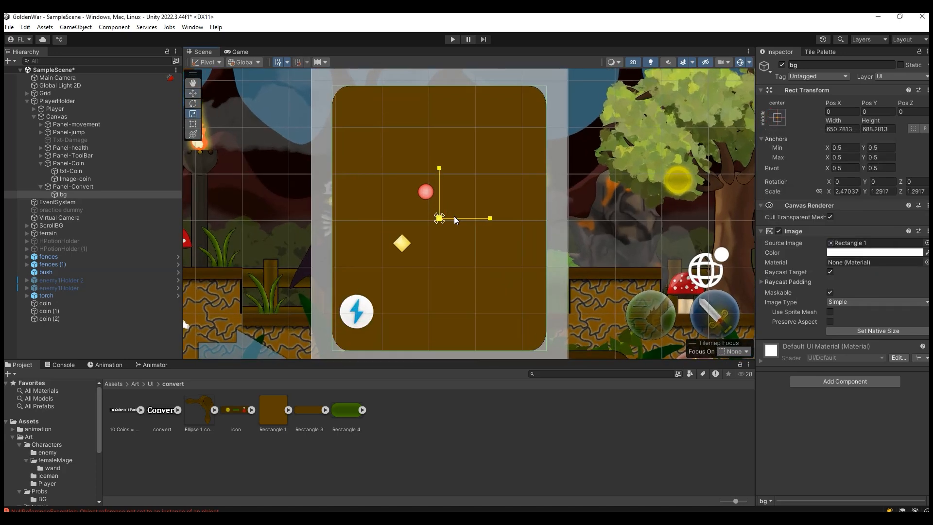
left_click(237, 51)
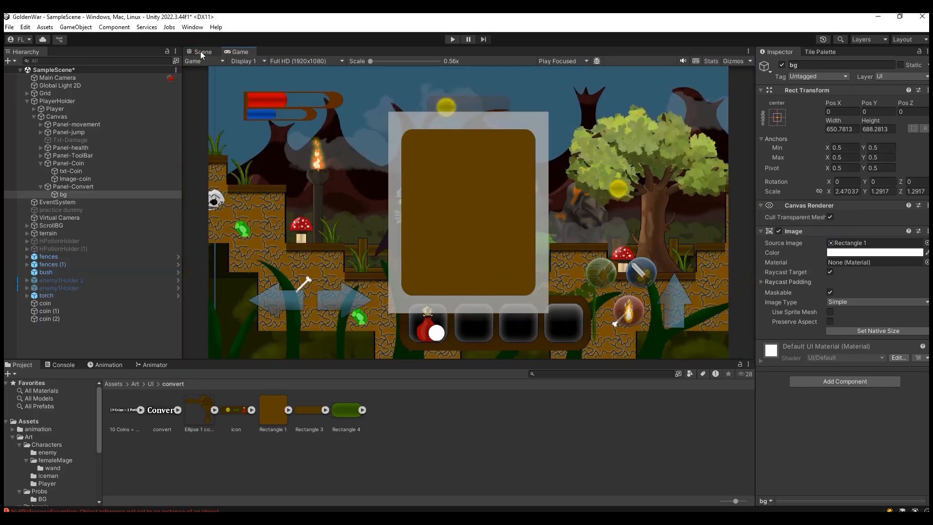
left_click(200, 52)
left_click_drag(448, 220, 451, 218)
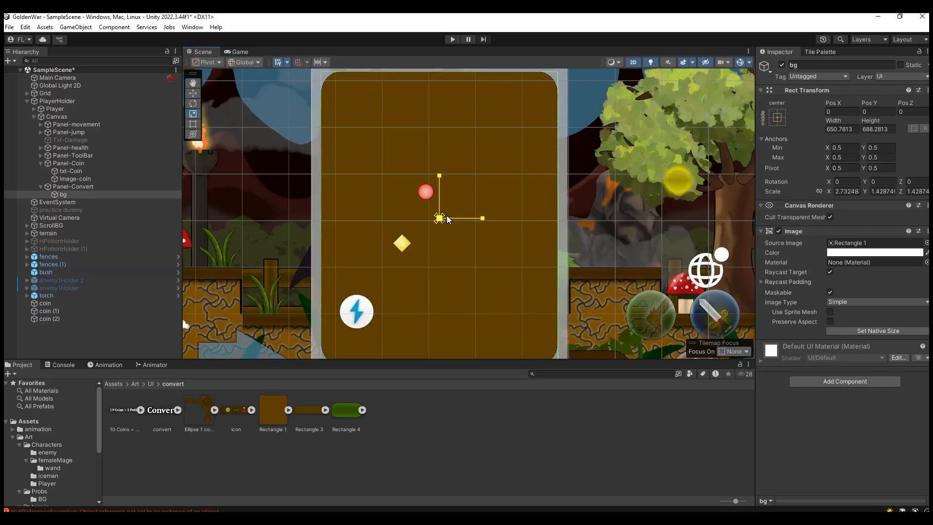
left_click(225, 51)
left_click(208, 53)
Step: Add a UI image under bg and name it "sides"
right_click(68, 194)
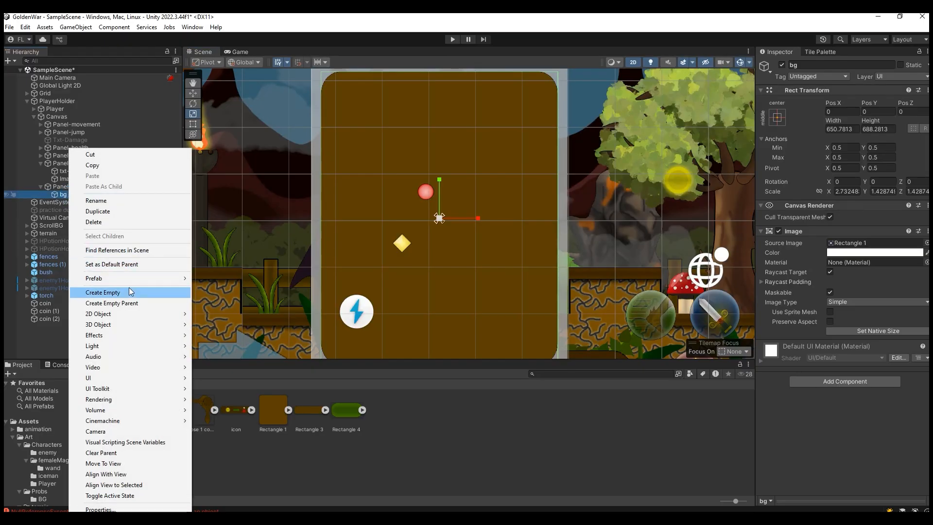
left_click(267, 450)
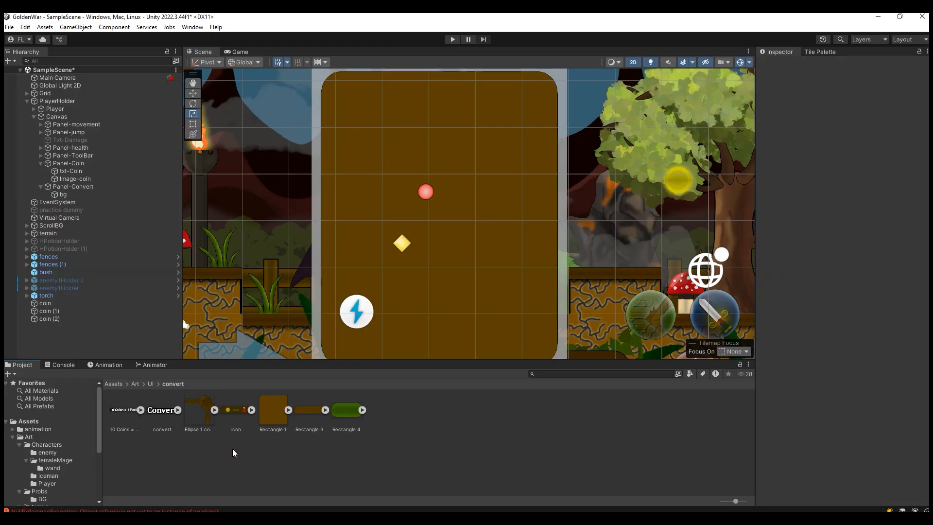
left_click(80, 194)
right_click(81, 195)
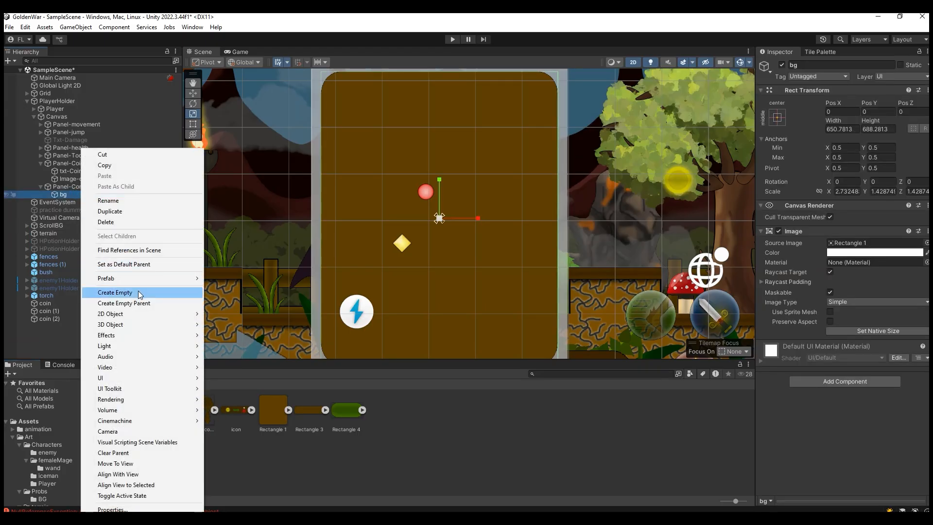
mouse_move(141, 377)
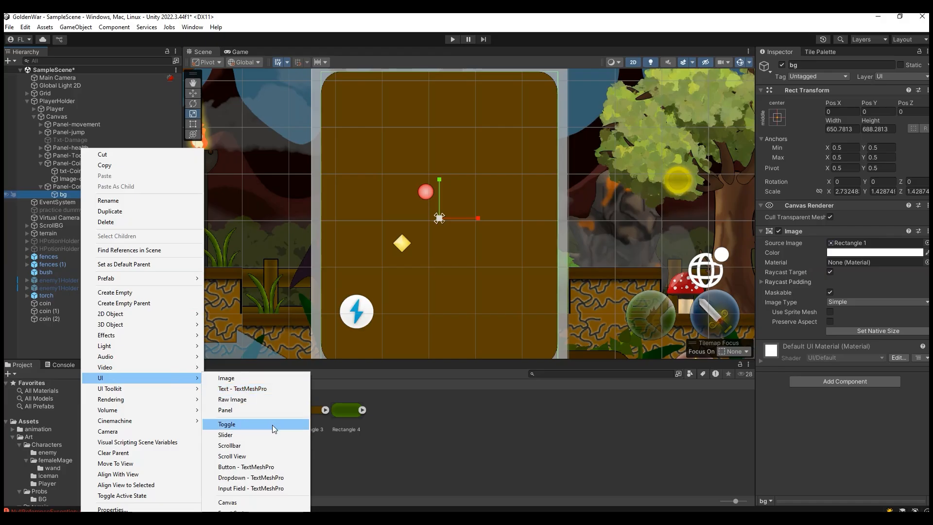
left_click(258, 378)
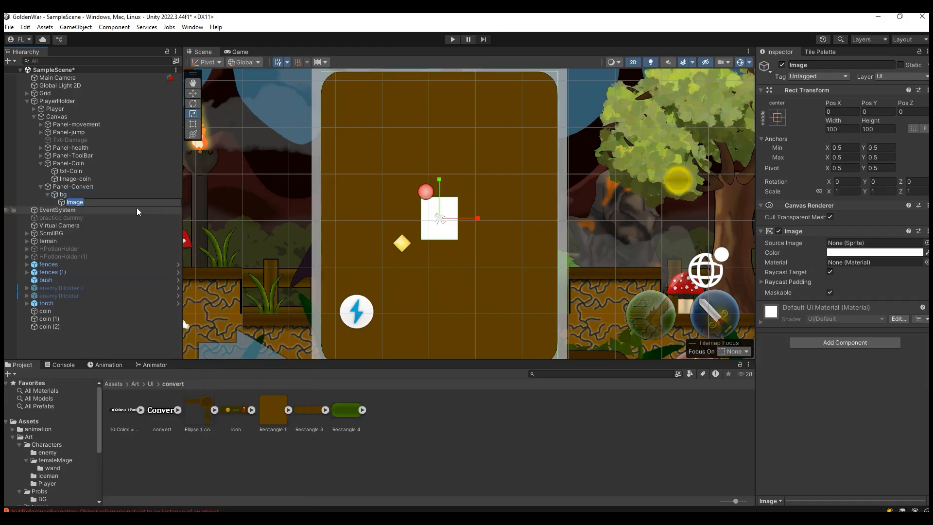
type("sides")
key("Return")
Step: Assign the Ellipse 1 copy sprite to the sides image and set it to native size
left_click(207, 410)
left_click_drag(207, 410, 842, 244)
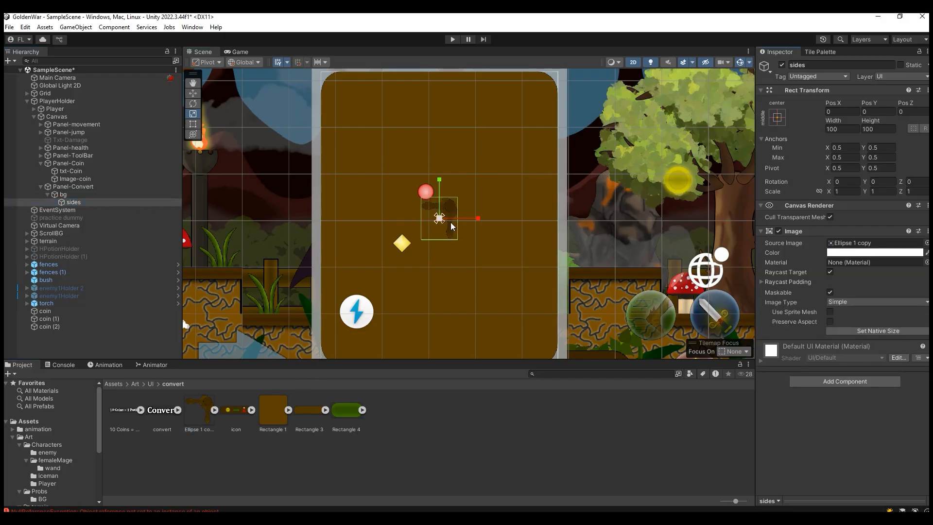
left_click(869, 331)
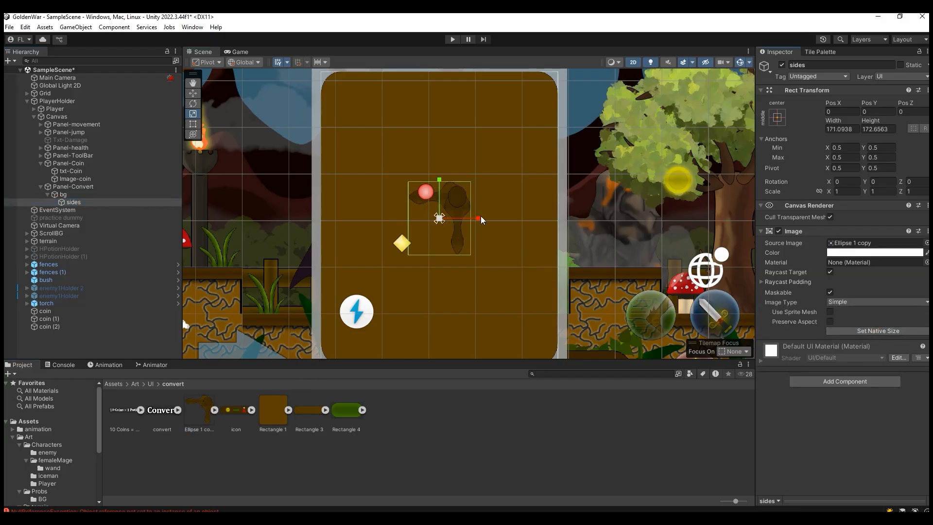
Step: Move the sides ornament to the board's upper-right corner, at about X 259, Y 279
scroll(416, 219, "up", 2)
left_click(193, 93)
scroll(507, 193, "down", 4)
left_click_drag(448, 178, 567, 91)
left_click(238, 51)
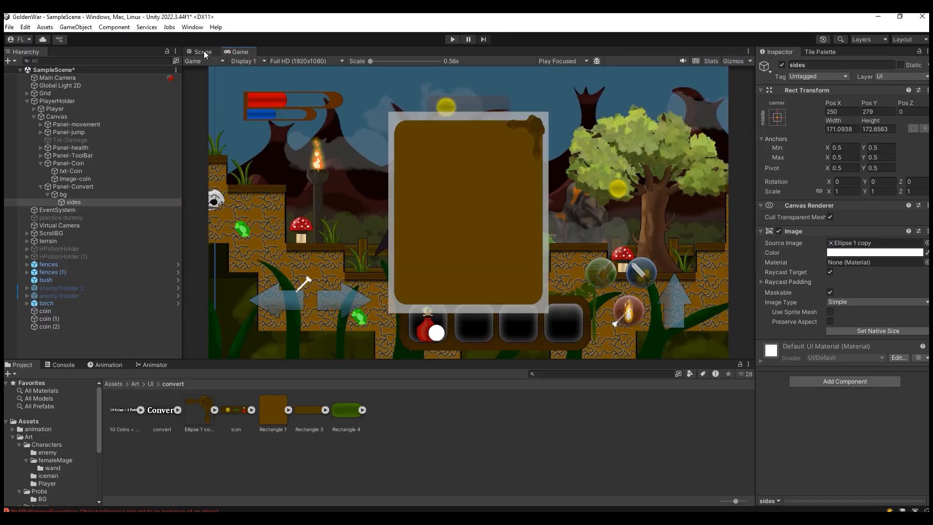
left_click(199, 52)
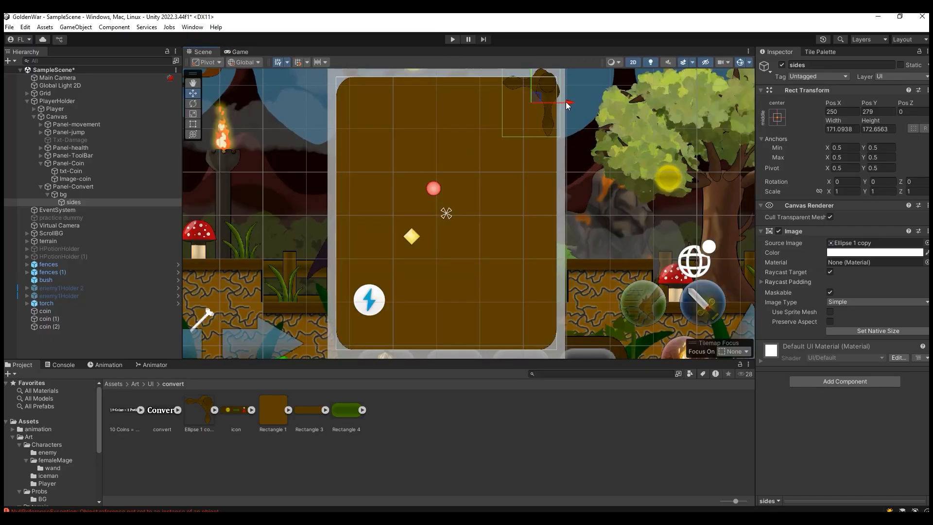
left_click_drag(568, 105, 571, 105)
Step: Anchor and snap sides to bg's top-right corner, then offset it to about X -77, Y -78
left_click(777, 117)
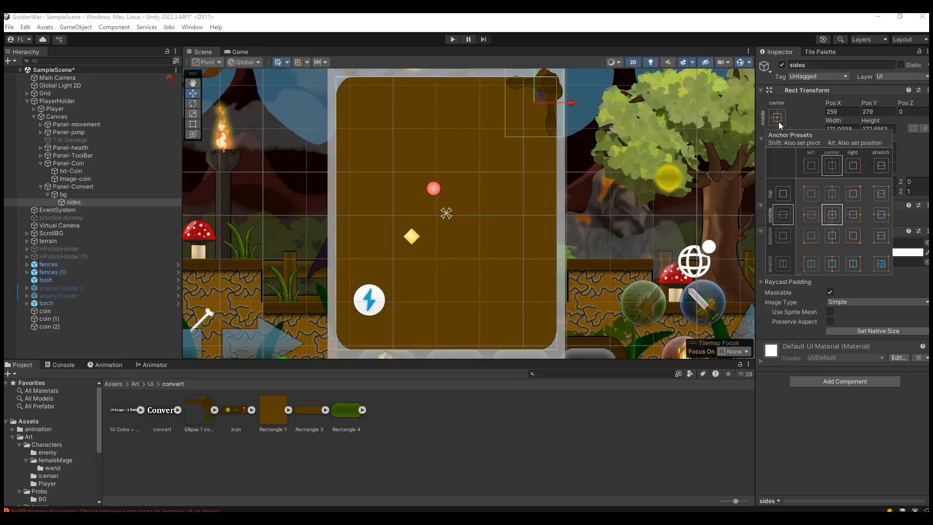
left_click(853, 194)
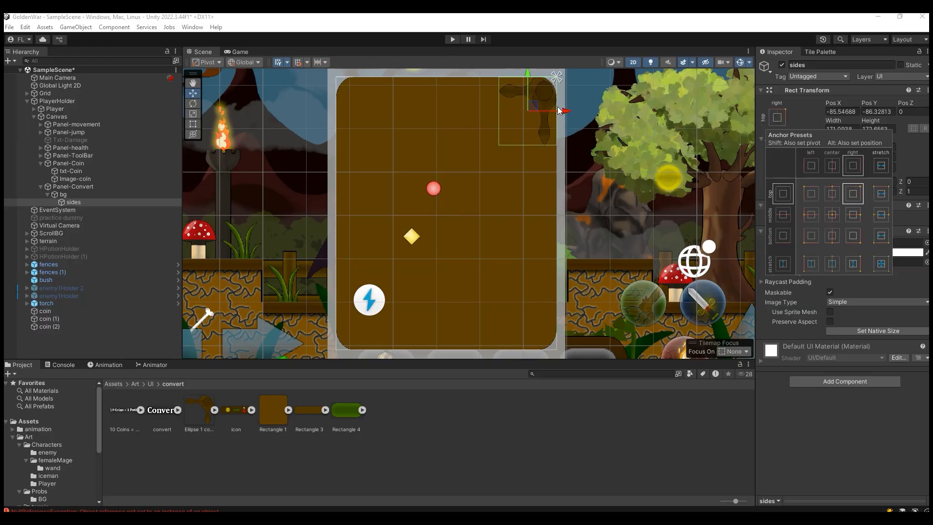
left_click(532, 76)
left_click_drag(567, 106, 569, 105)
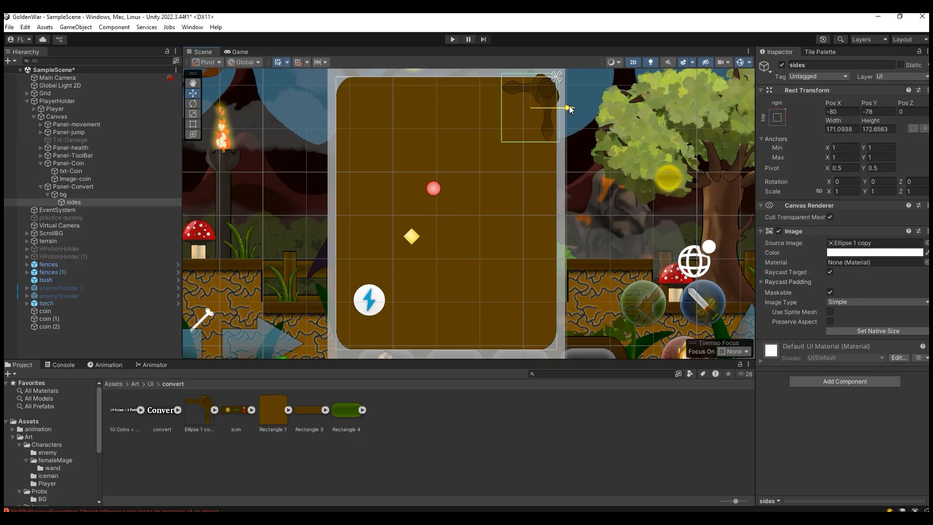
left_click(240, 52)
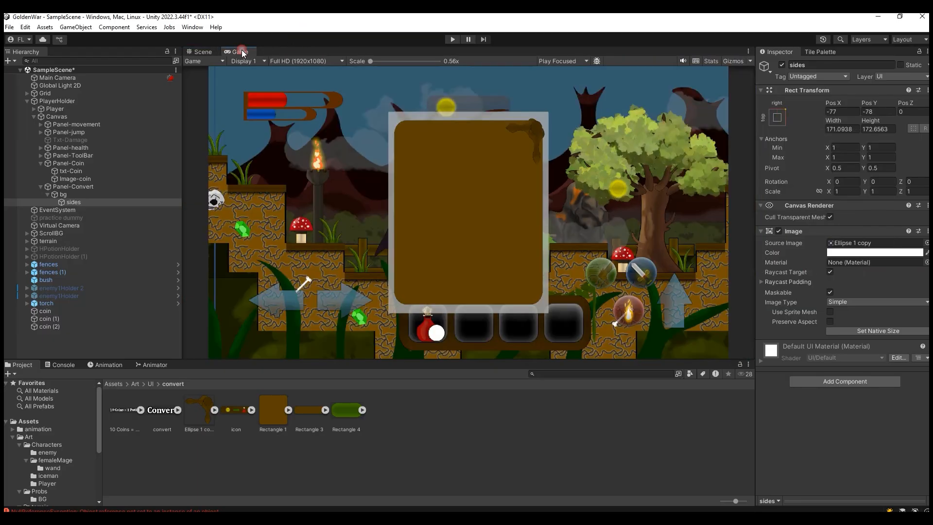
left_click(198, 54)
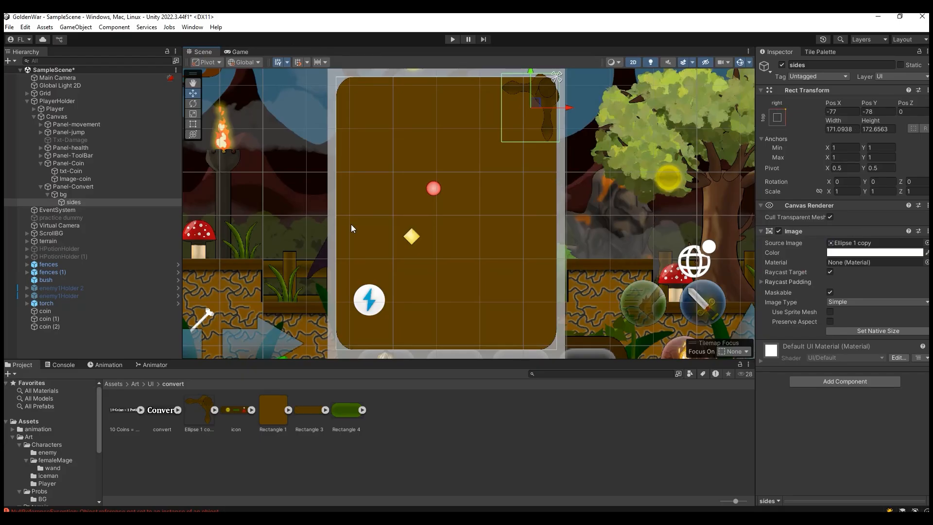
Step: Duplicate the sides ornament and name the copy "sides Left"
key("ctrl+d")
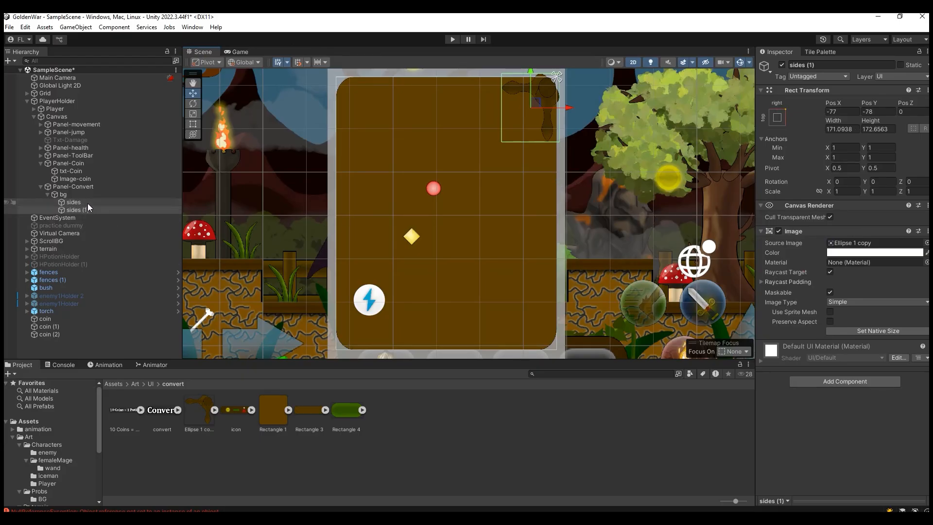
left_click_drag(89, 210, 83, 210)
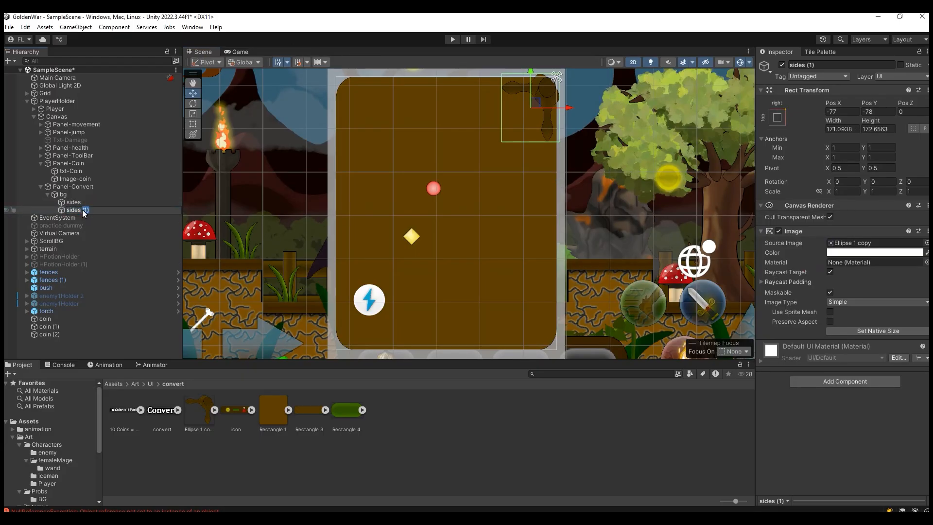
type("Left")
key("Return")
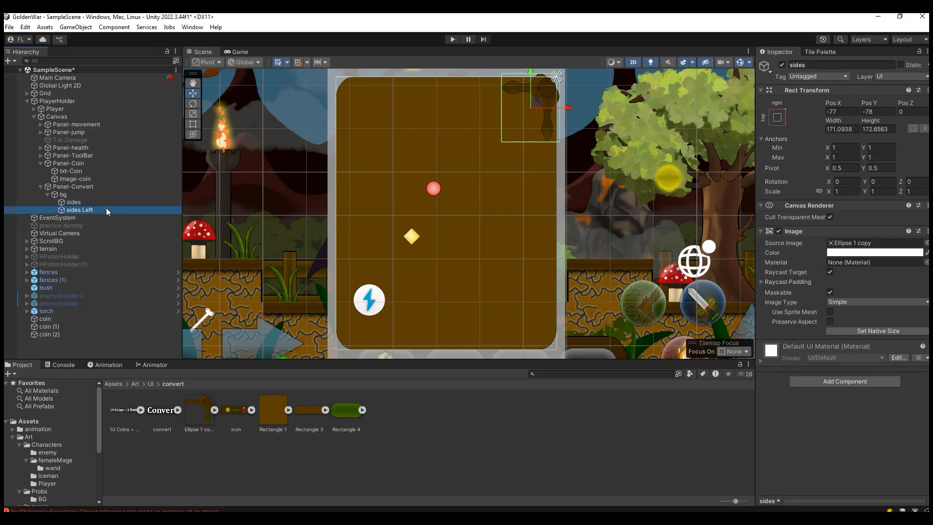
Step: Anchor and snap sides Left to bg's top-left corner and mirror it with an X scale of -1
left_click(779, 118)
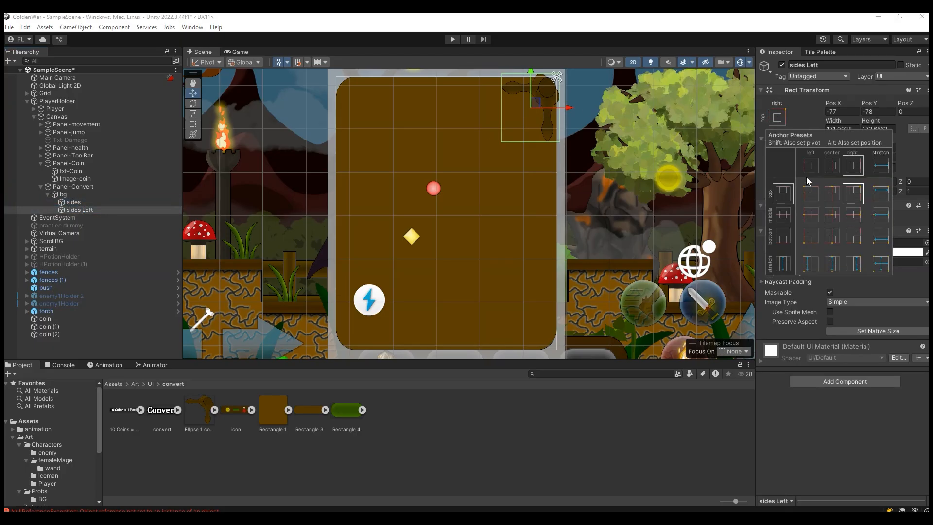
left_click(811, 193, "alt")
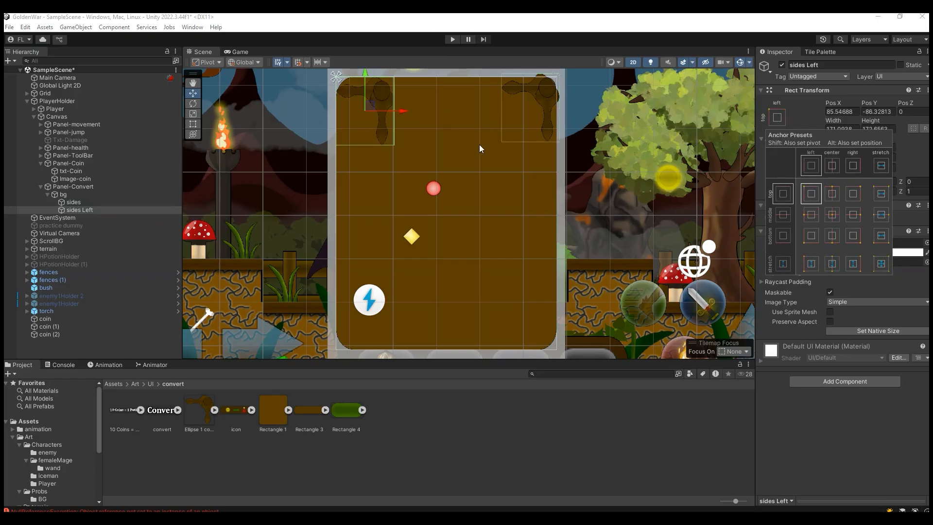
left_click(809, 116)
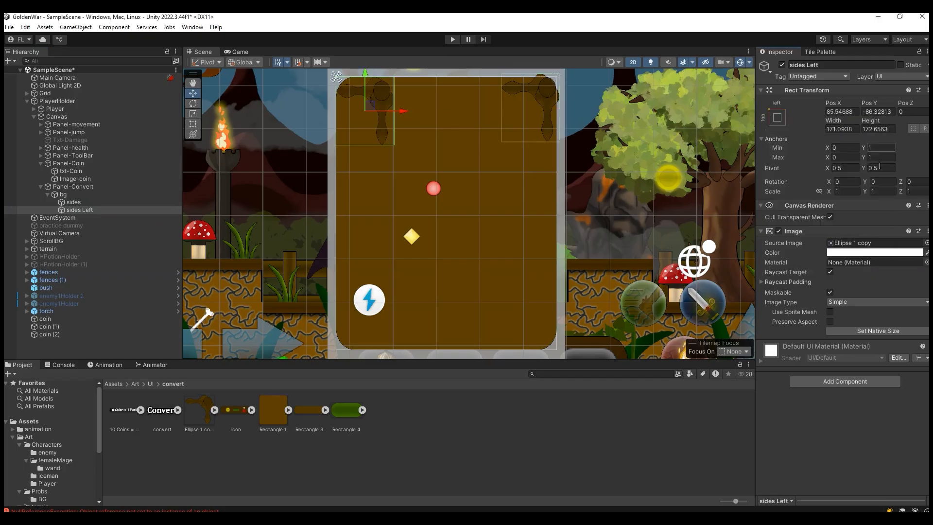
left_click_drag(901, 183, 136, 191)
key("ctrl+z")
left_click(836, 192)
type("-1")
Step: Position sides Left on the board's upper-left corner, at about X 73, Y -78
left_click_drag(398, 111, 365, 76)
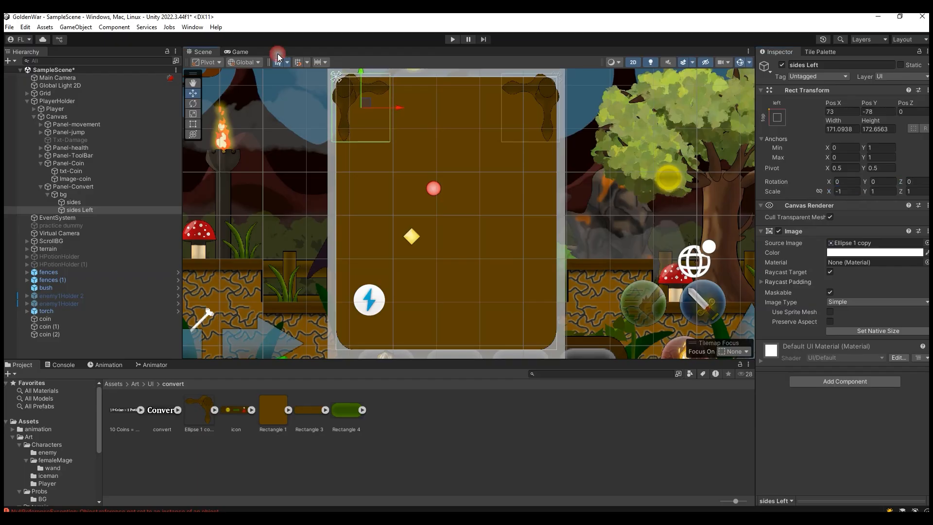
left_click(228, 51)
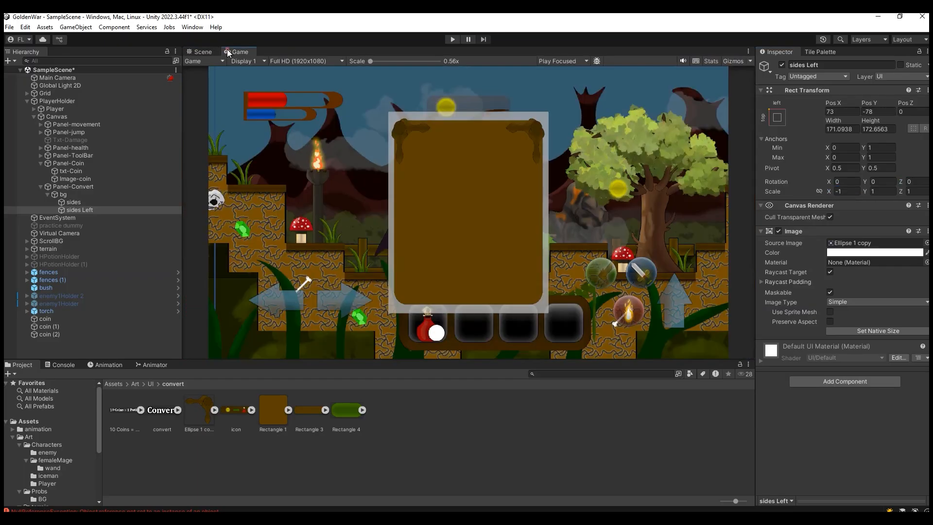
left_click(202, 51)
Step: Shift both corner ornaments outward to match the Photoshop board: sides to about X -57, Y -57, sides Left to about X 50, Y -57
left_click_drag(361, 80, 360, 72)
left_click(535, 100)
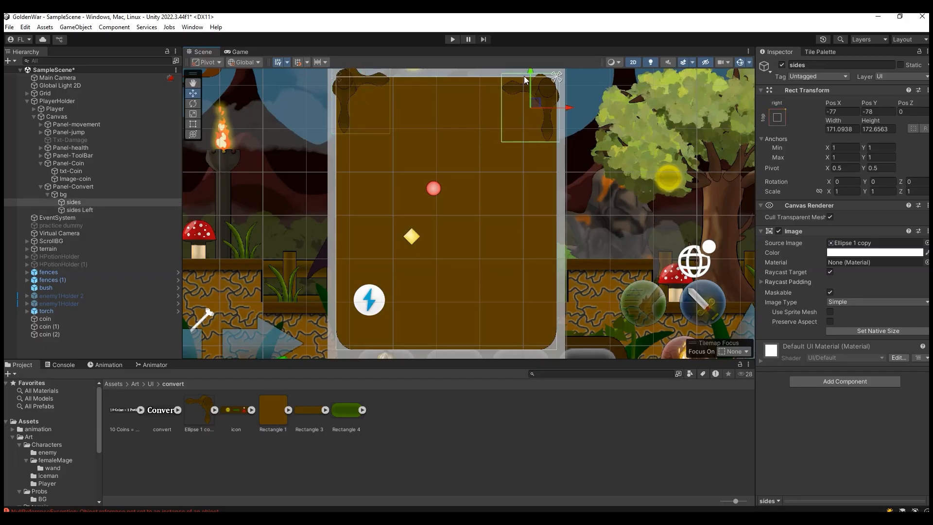
left_click_drag(531, 77, 531, 71)
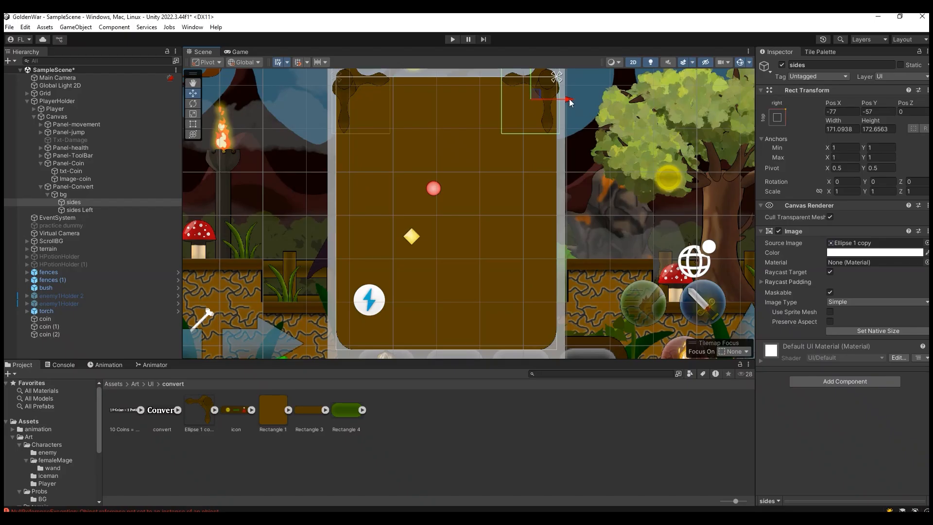
left_click_drag(570, 100, 576, 99)
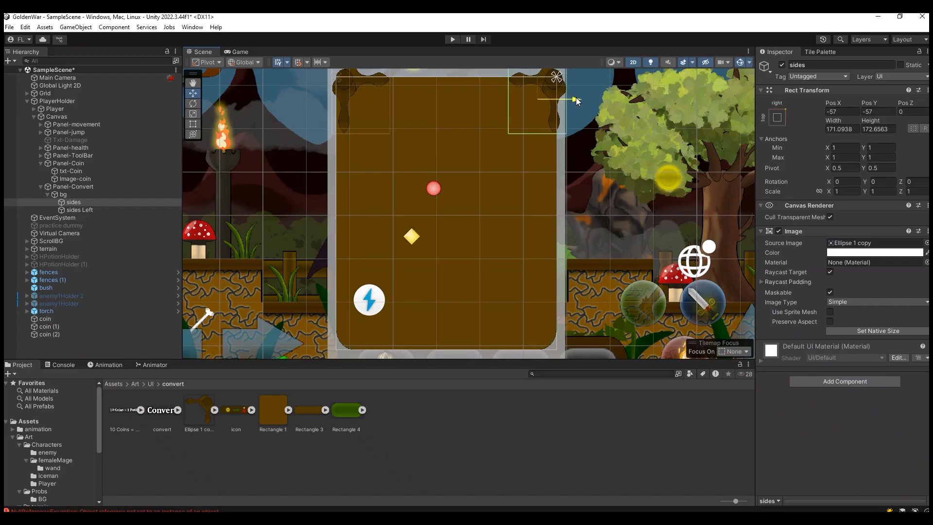
left_click(342, 92)
left_click_drag(398, 99, 390, 99)
left_click(245, 16)
left_click(240, 51)
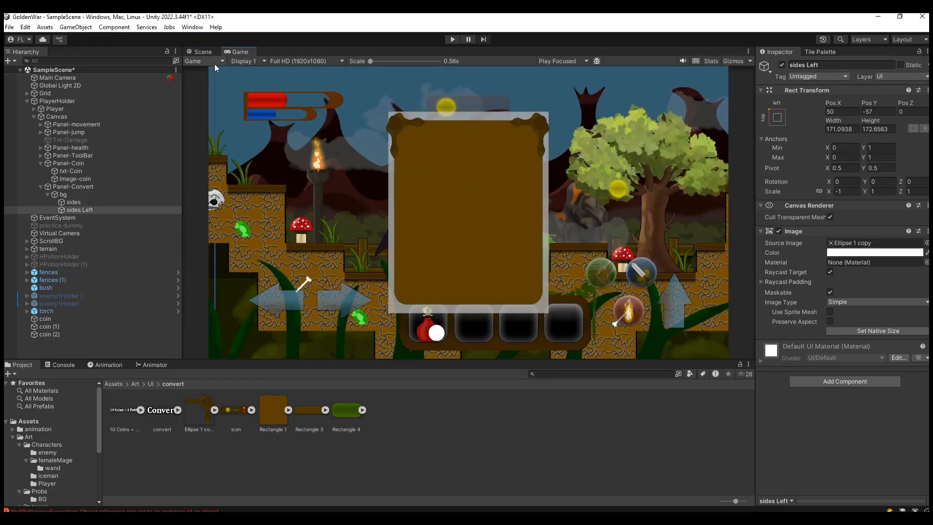
Step: Add a UI image as a child of bg in the scene and name it "title"
left_click(202, 53)
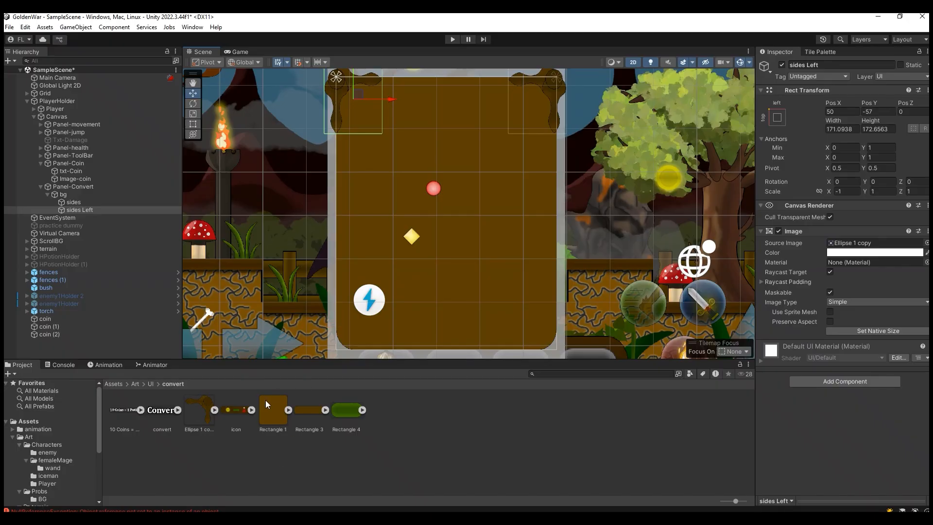
mouse_move(91, 209)
left_mouse_down()
mouse_move(182, 315)
mouse_move(276, 371)
mouse_move(94, 180)
mouse_move(78, 196)
left_mouse_up()
right_click(79, 196)
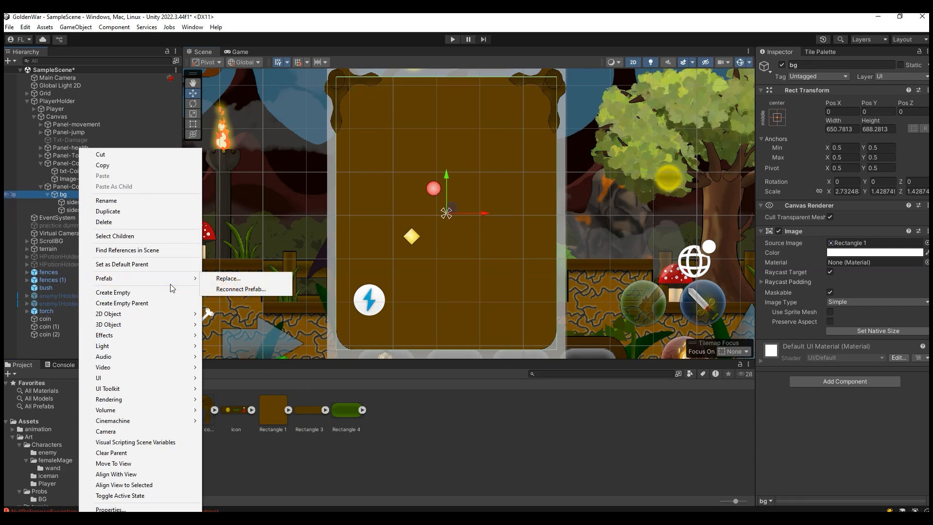
left_click(220, 378)
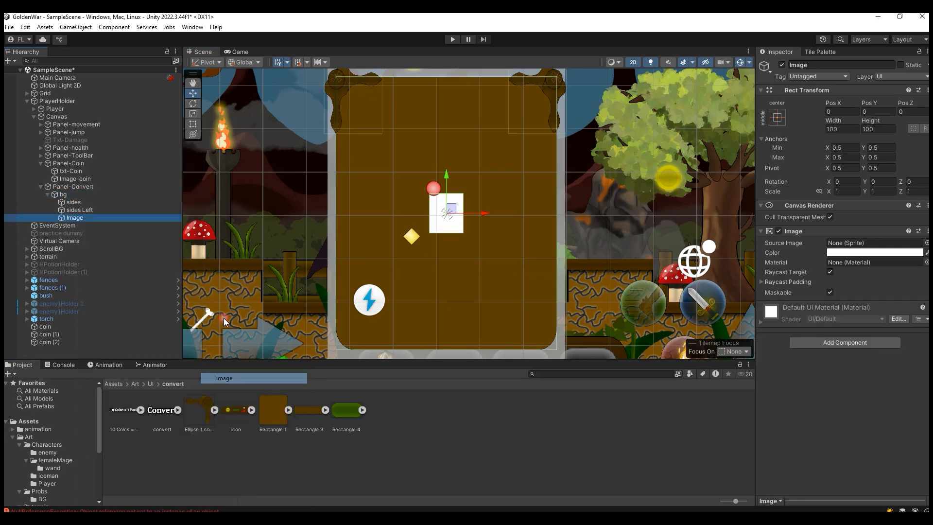
key("t")
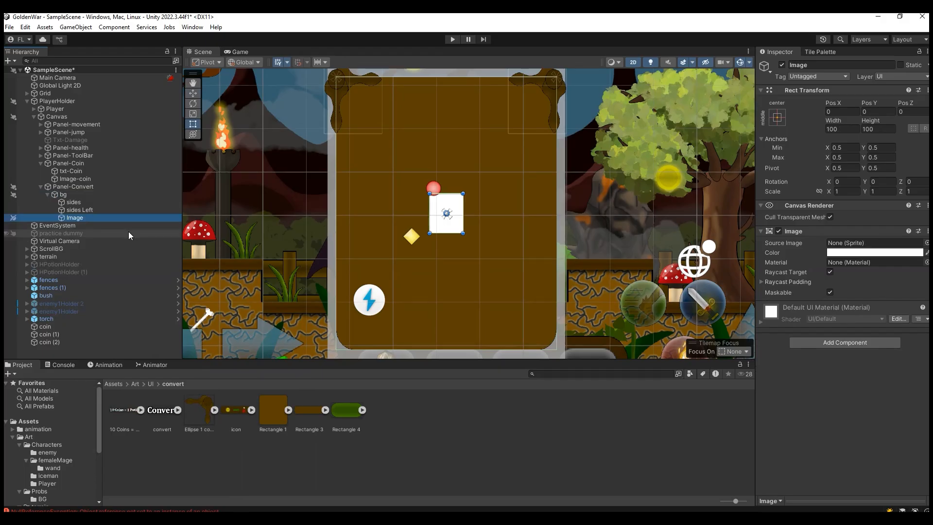
left_click(87, 241)
left_click(104, 218)
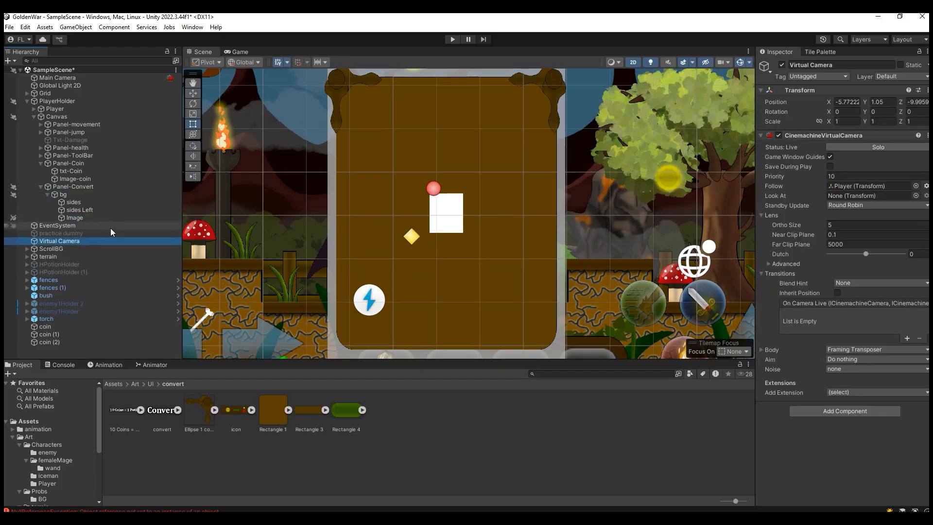
left_click(83, 219)
type("title")
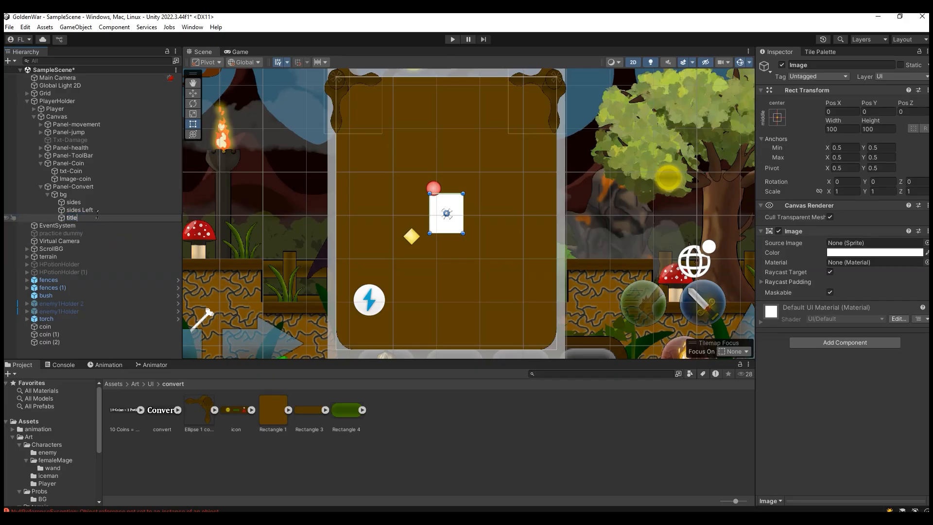
key("Return")
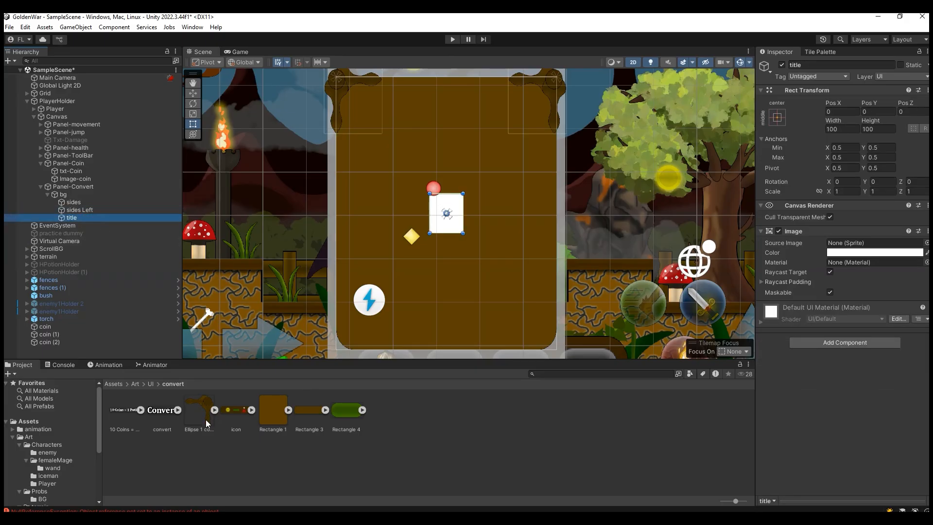
Step: Assign the icon sprite to the title image and set it to its native size
left_click_drag(306, 413, 404, 472)
left_click_drag(237, 409, 865, 245)
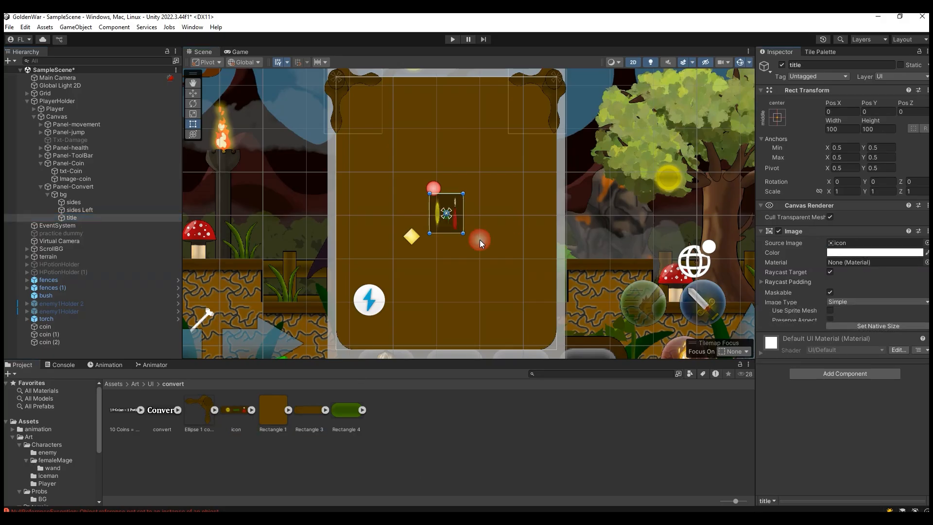
left_click(855, 330)
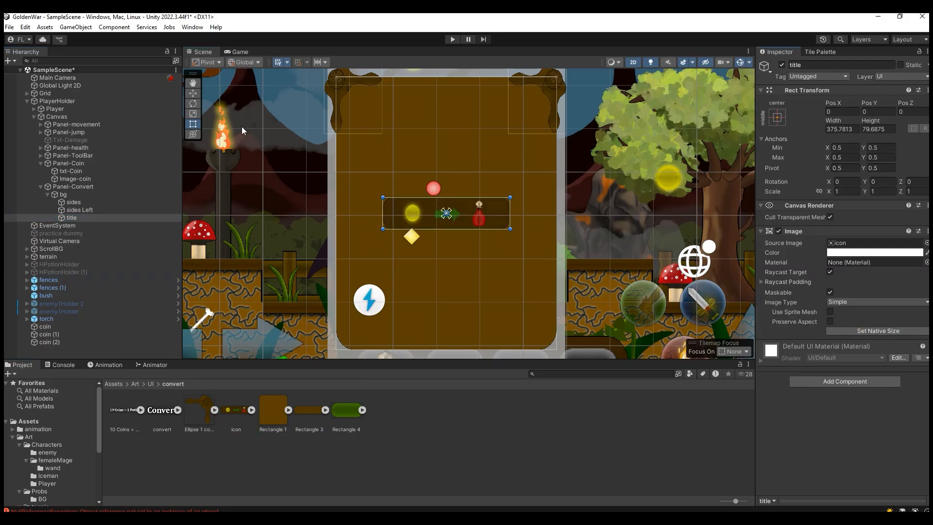
Step: Anchor and snap title to bg's top center, then lower it to about Y -94 and check it in the game view
key("w")
left_click_drag(441, 181, 456, 87)
left_click(778, 118)
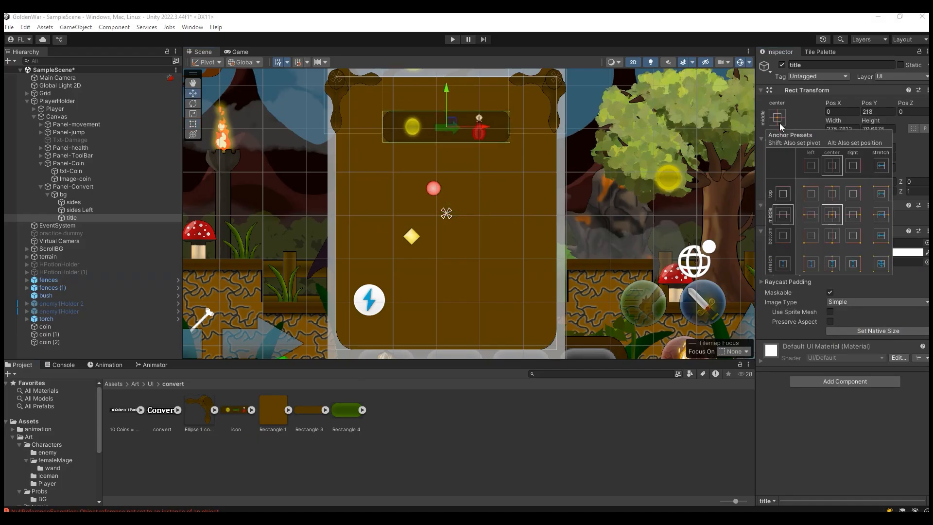
left_click(832, 194, "alt")
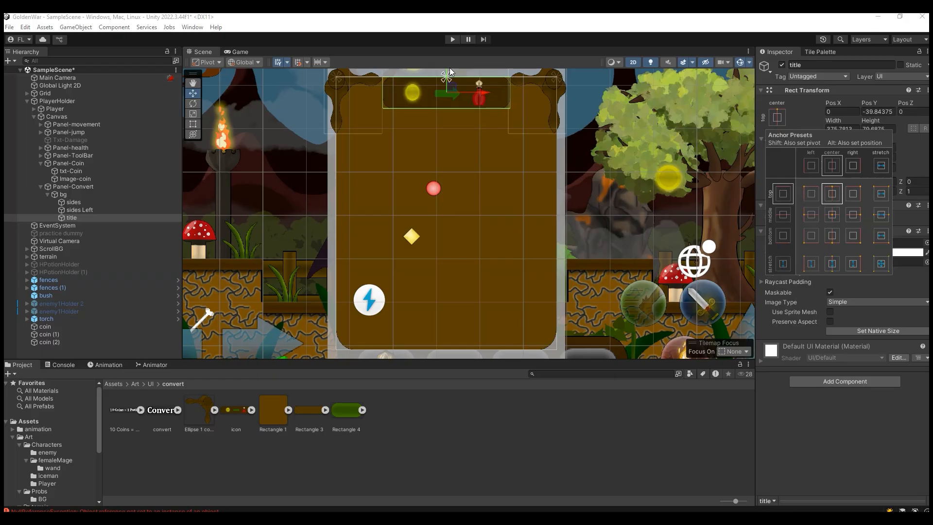
left_click(448, 83)
left_click_drag(446, 85, 450, 104)
left_click(415, 249)
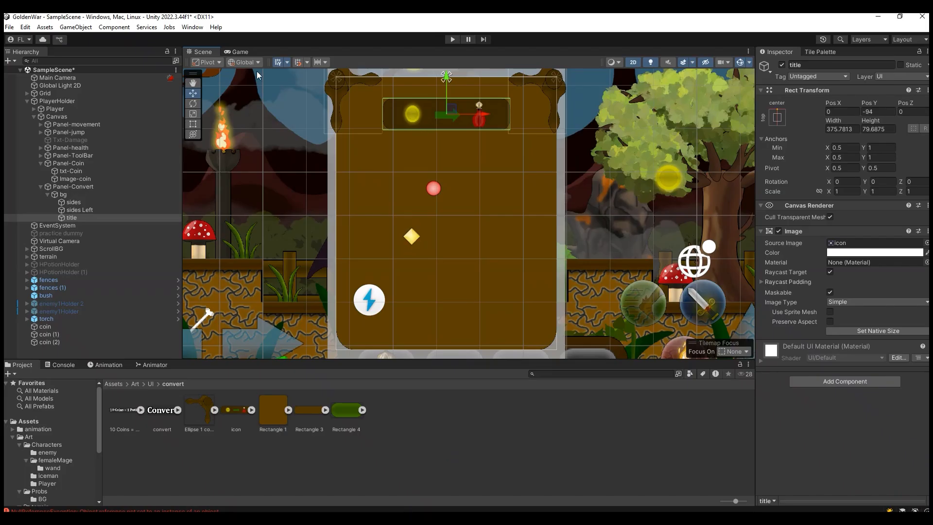
left_click(237, 51)
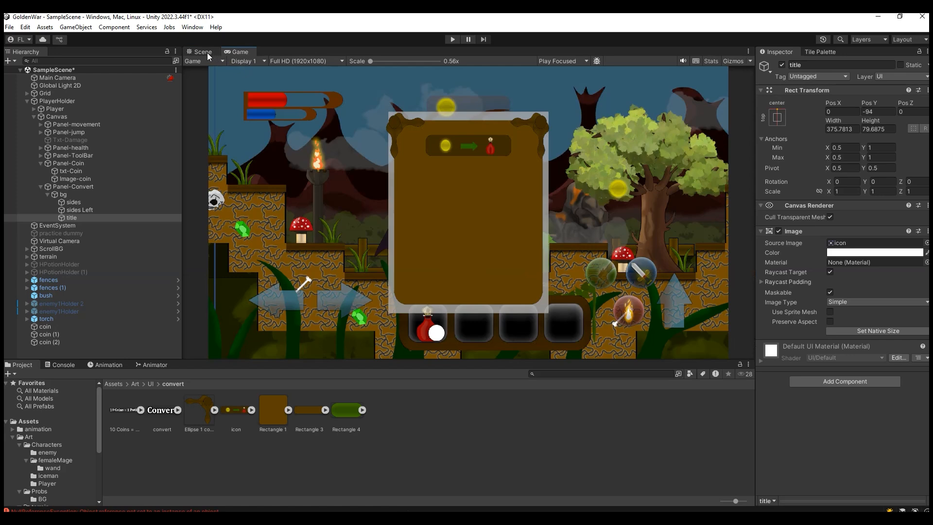
left_click(207, 52)
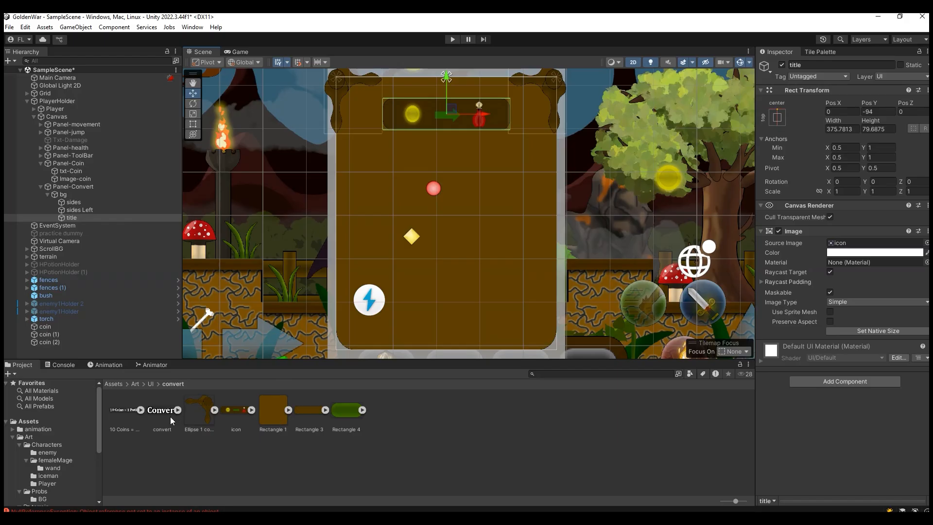
Step: Add a UI image named "explain" under bg, using the Rectangle 3 sprite at native size
right_click(72, 196)
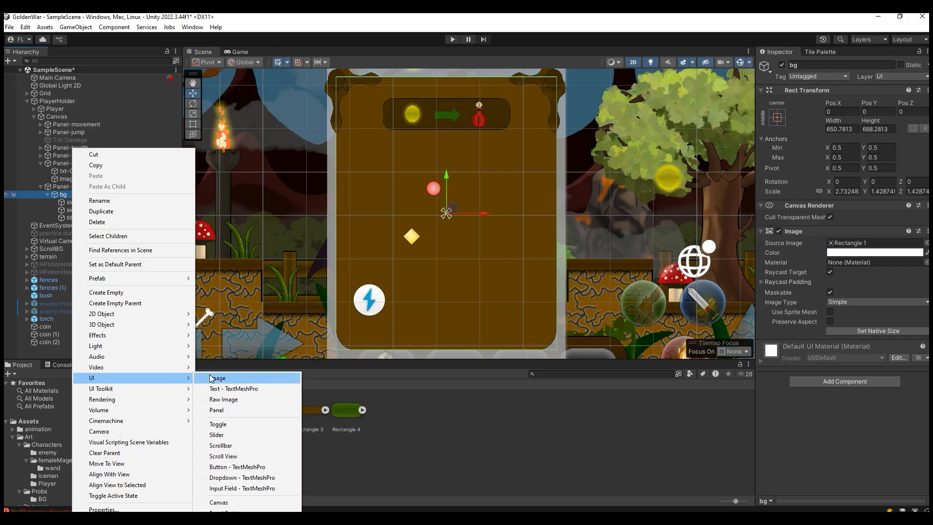
left_click(211, 377)
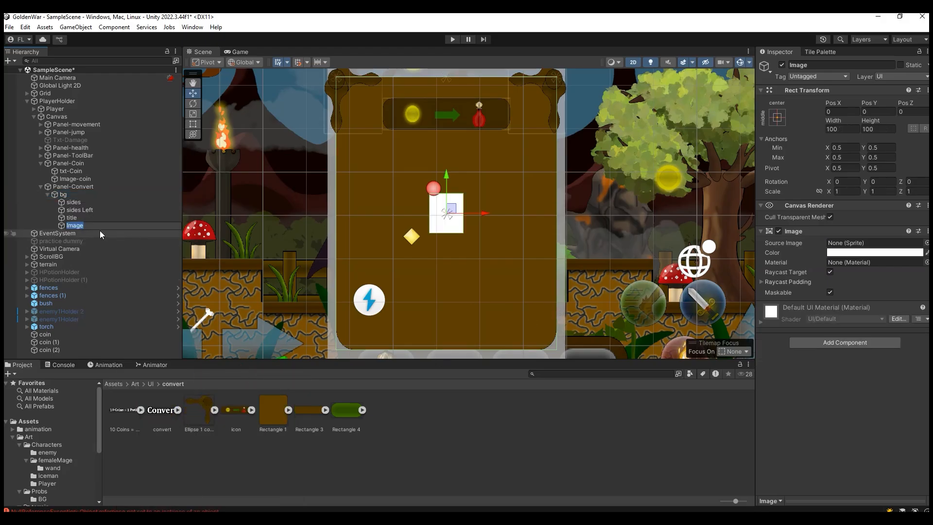
type("explain")
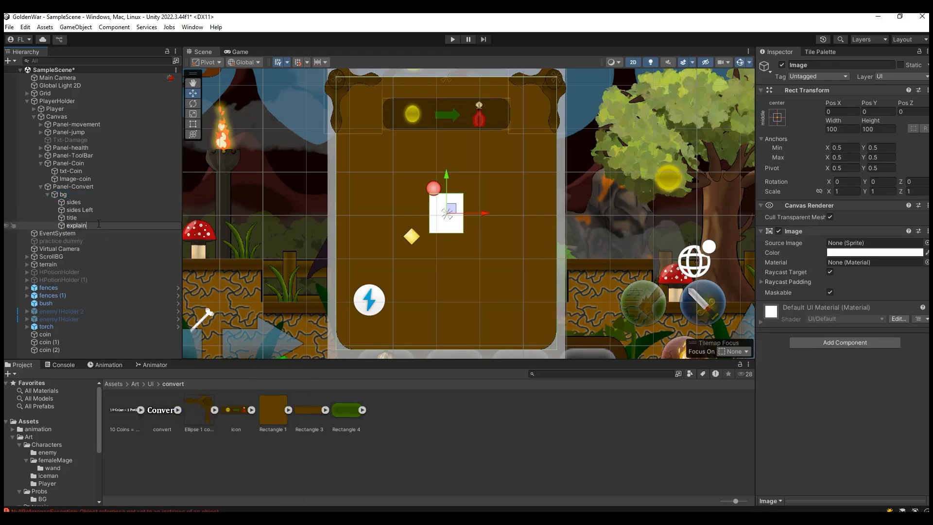
key("Return")
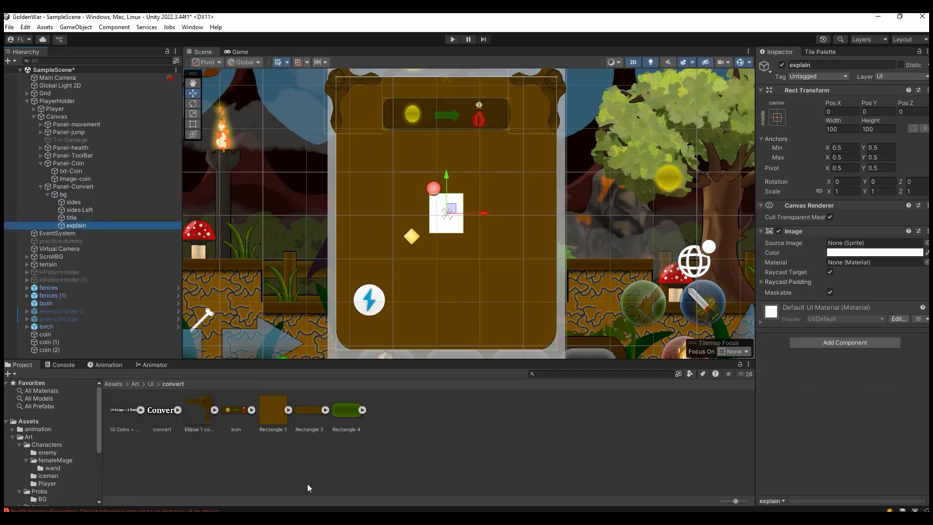
left_click_drag(308, 411, 853, 244)
left_click(861, 329)
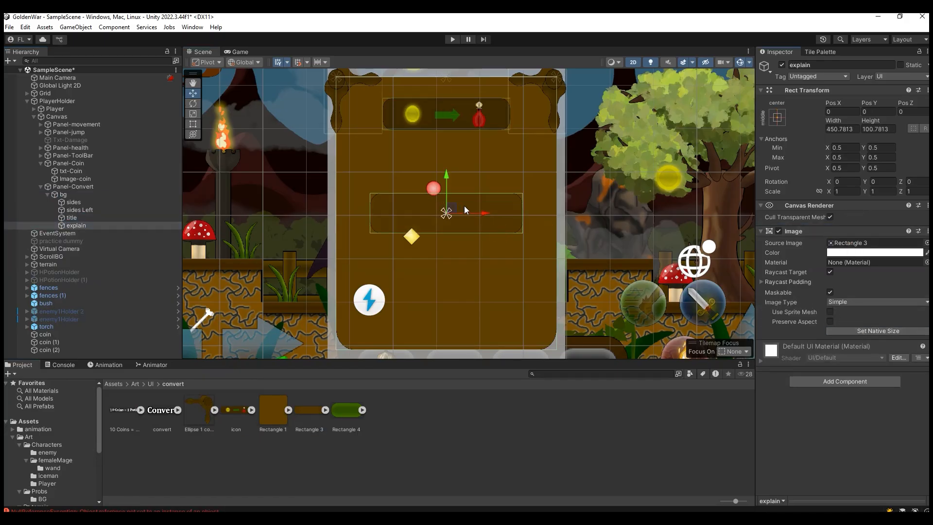
Step: Move the explain box up to just below the title, at about Y 132
left_click_drag(445, 177, 454, 132)
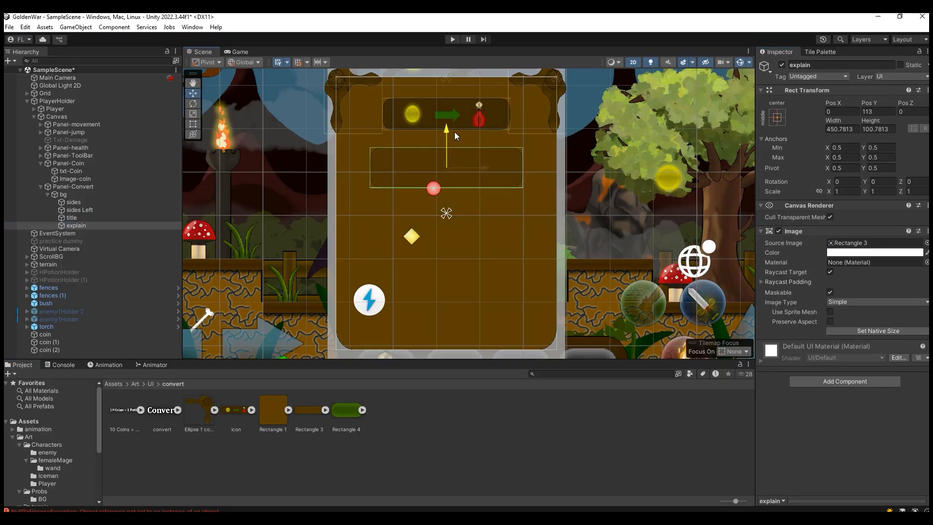
left_click(109, 217)
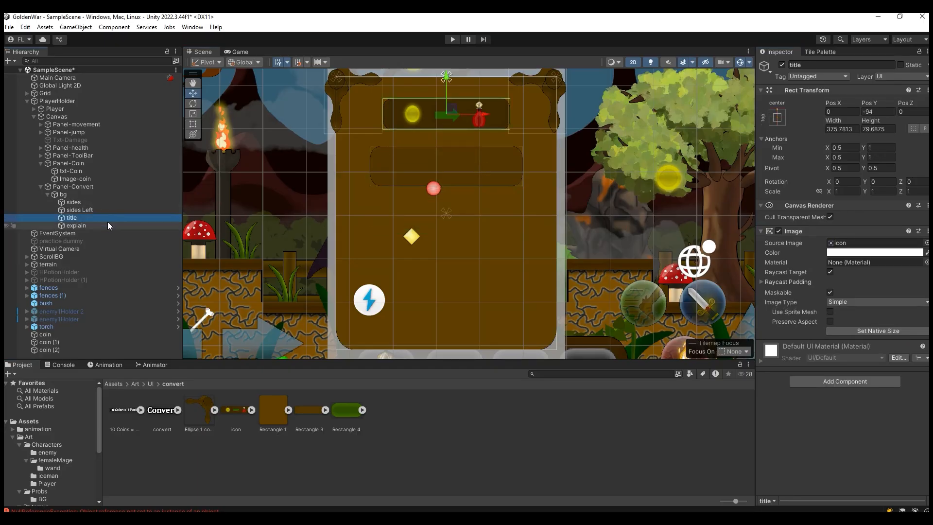
left_click(107, 224)
left_click_drag(448, 129, 448, 124)
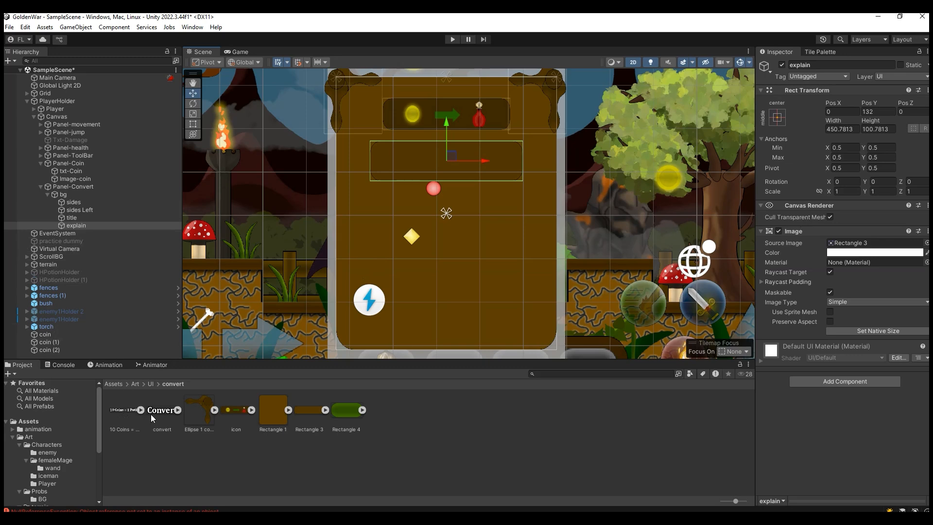
Step: Add a UI image as a child of explain and name it "amountImage"
right_click(88, 226)
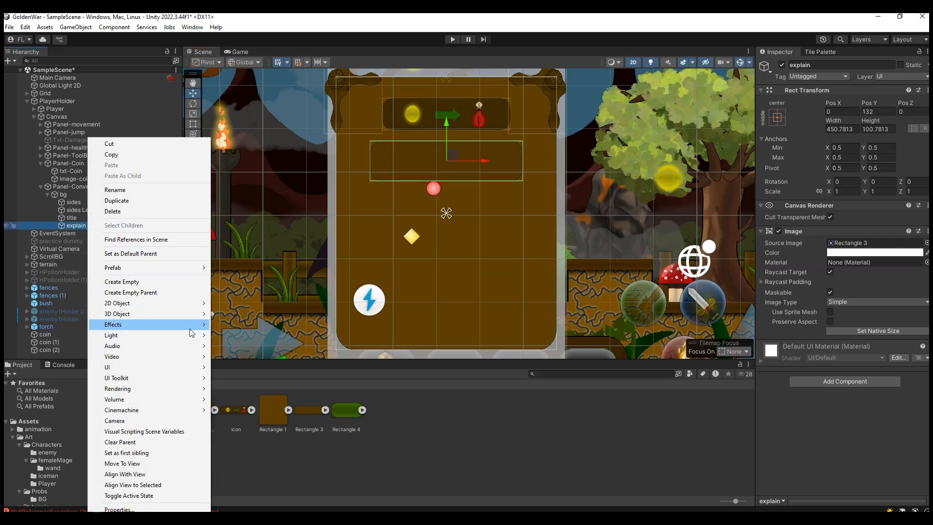
mouse_move(187, 369)
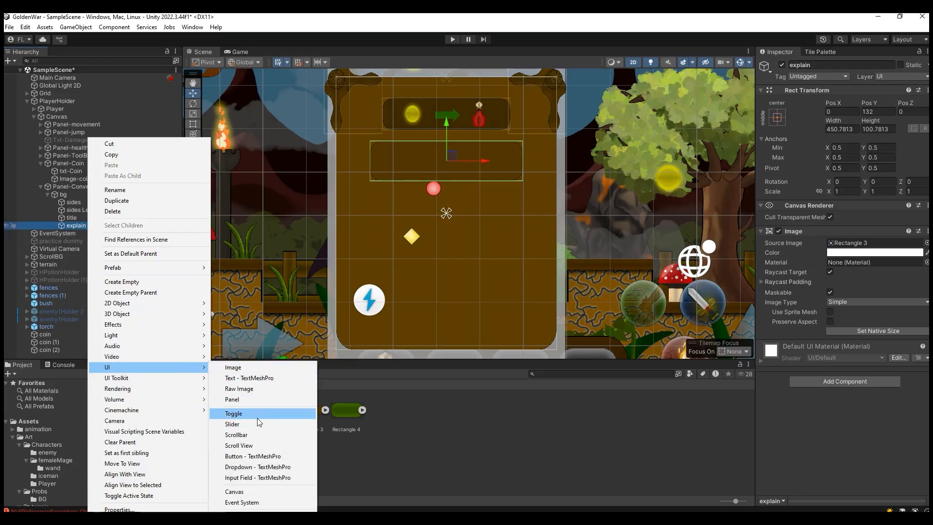
left_click(234, 367)
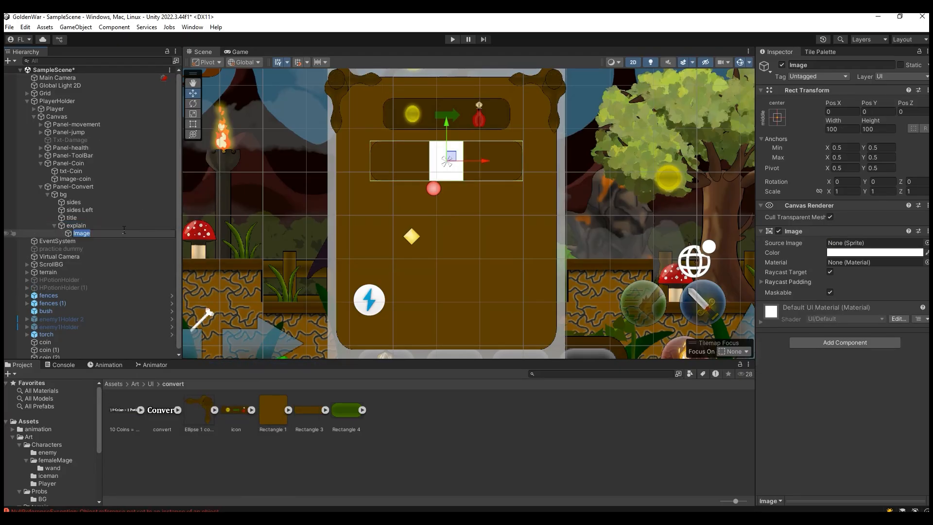
type("amountImage")
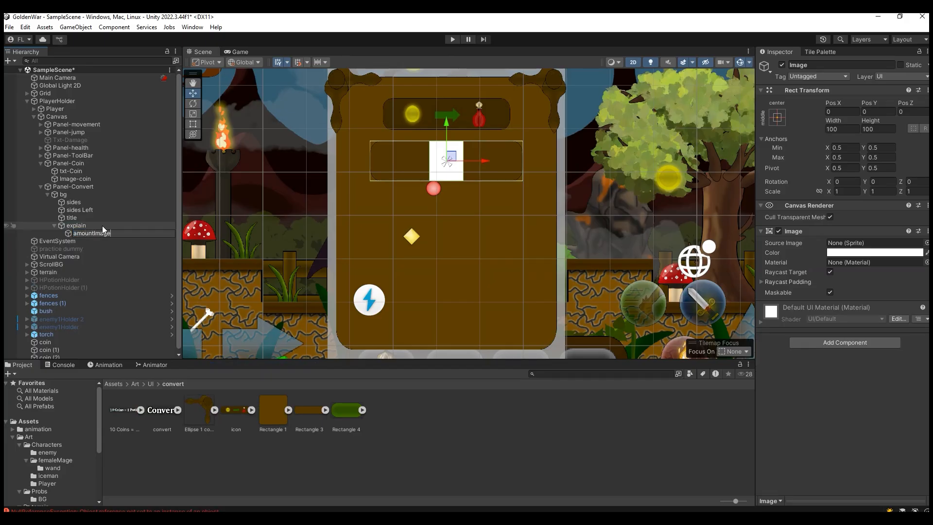
left_click(130, 226)
left_click(130, 231)
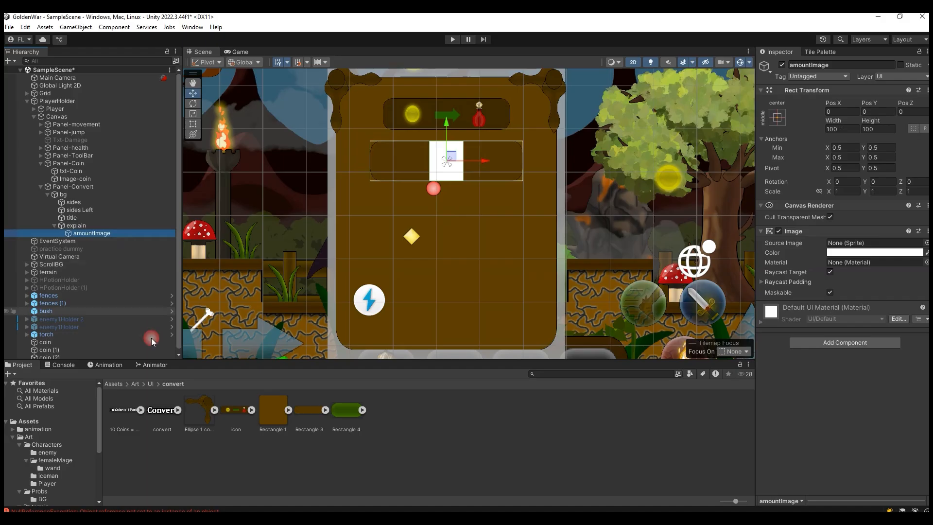
Step: Give amountImage the "10 Coins = 1 Potion" sprite at native size and check it in the game view
left_click_drag(124, 416, 855, 243)
left_click(863, 330)
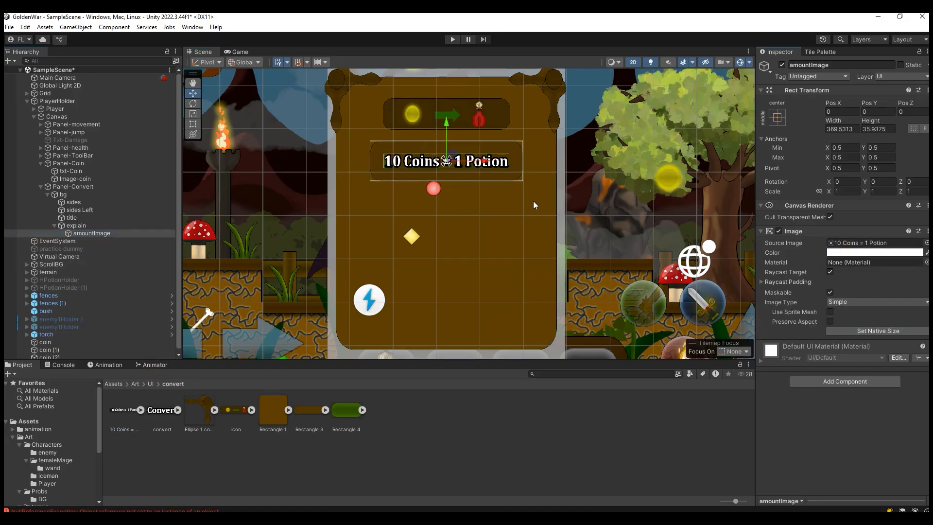
left_click(237, 52)
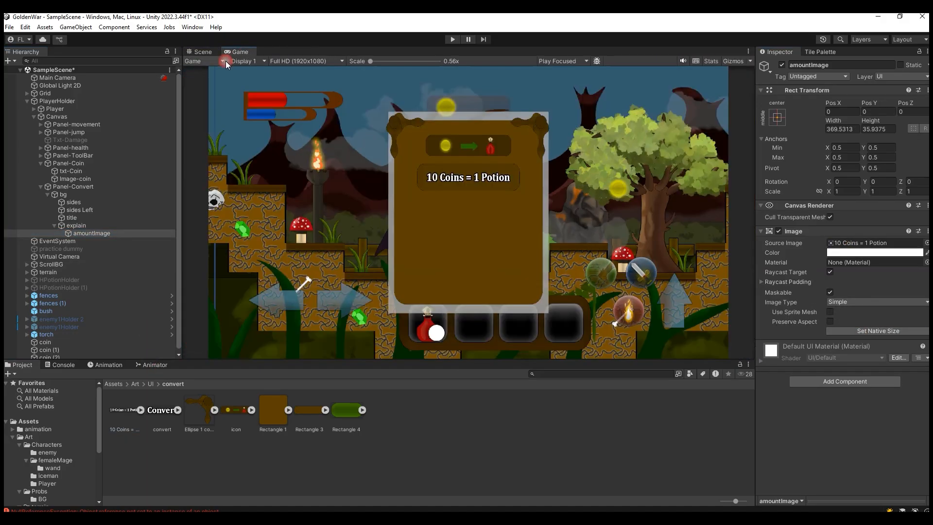
left_click(199, 52)
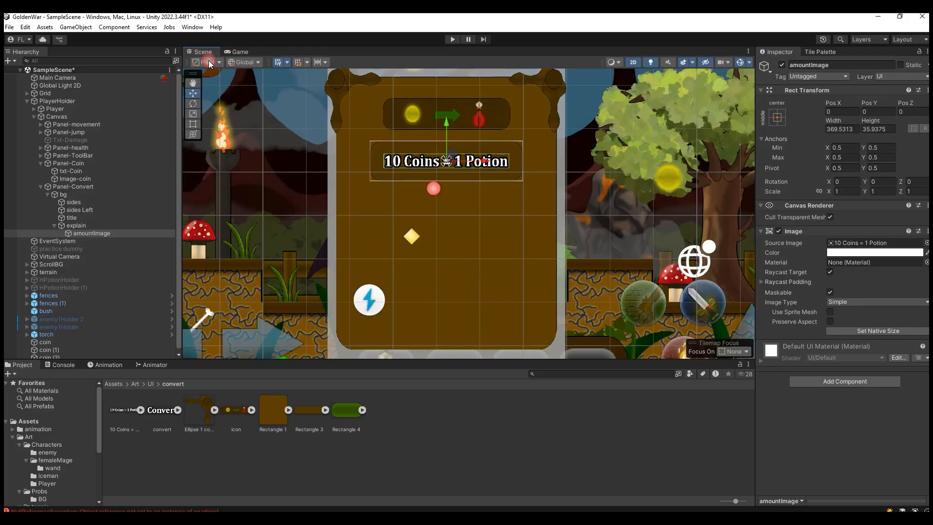
Step: Add a legacy UI button as a child of bg and name it "Btn-Convert"
left_click(55, 226)
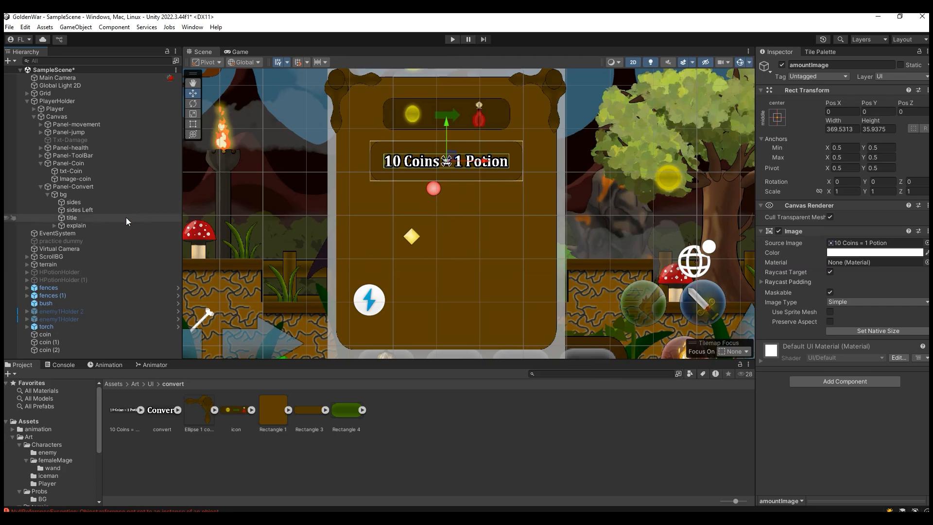
left_click(95, 194)
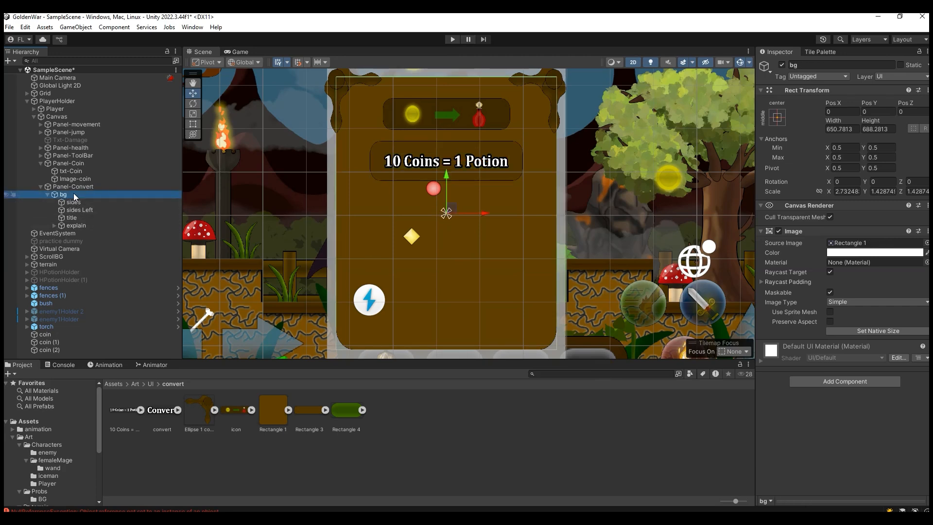
right_click(75, 195)
mouse_move(171, 378)
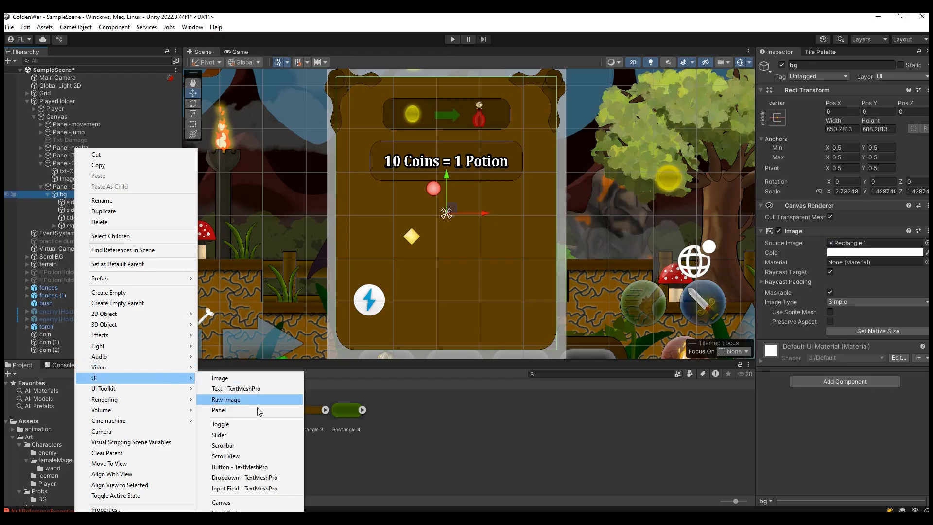
mouse_move(272, 518)
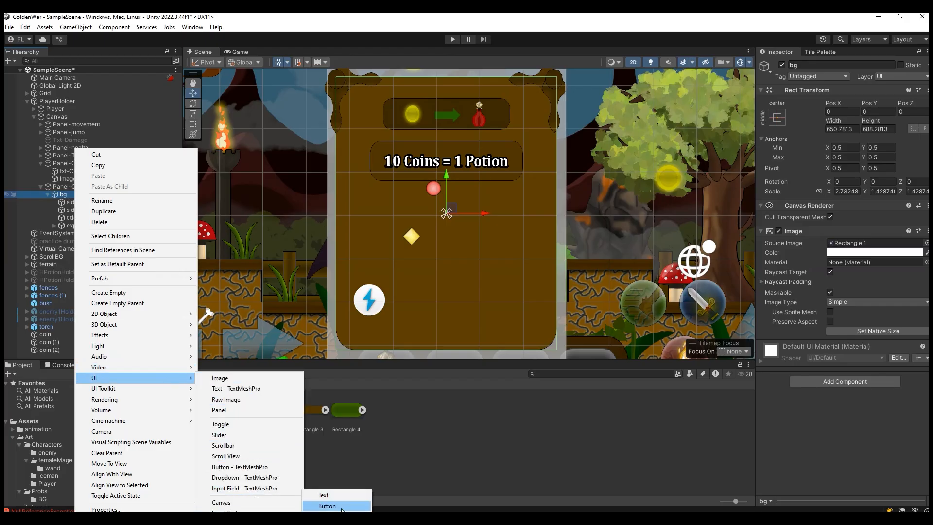
left_click(347, 506)
type("Bt")
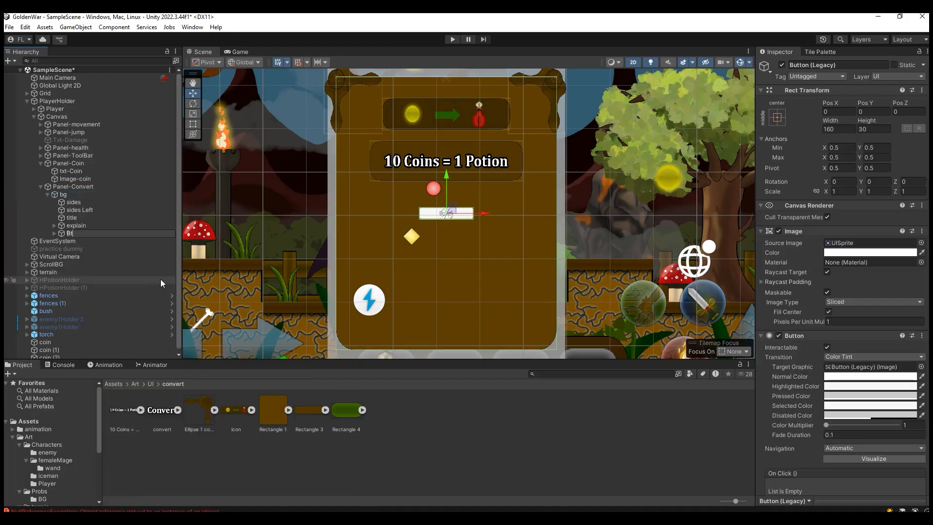
type("n-Convert")
key("Return")
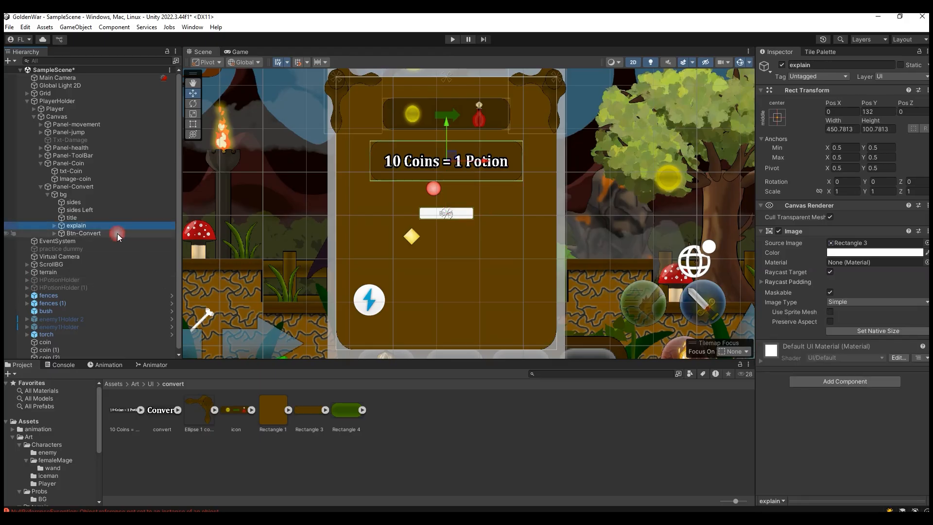
Step: Give Btn-Convert the green Rectangle 4 sprite as its source image and set it to native size
left_click_drag(351, 415, 870, 243)
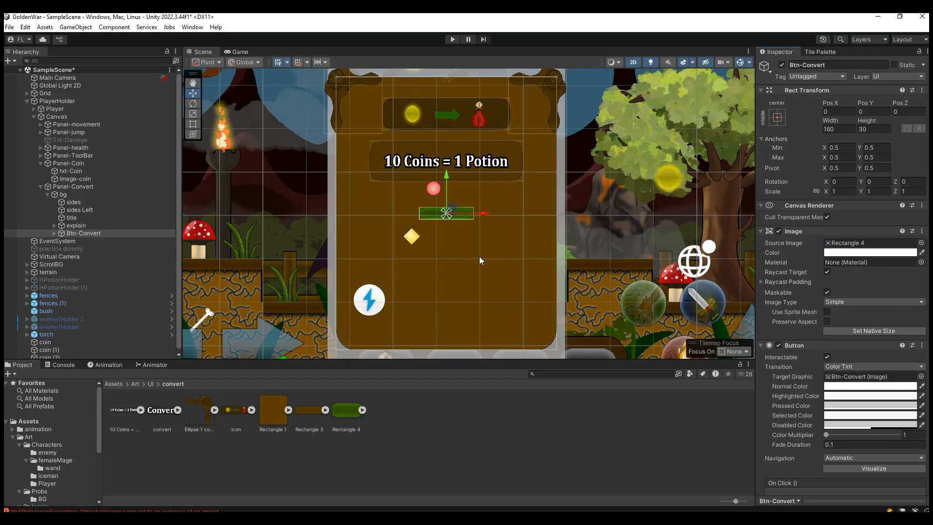
scroll(476, 261, "up", 6)
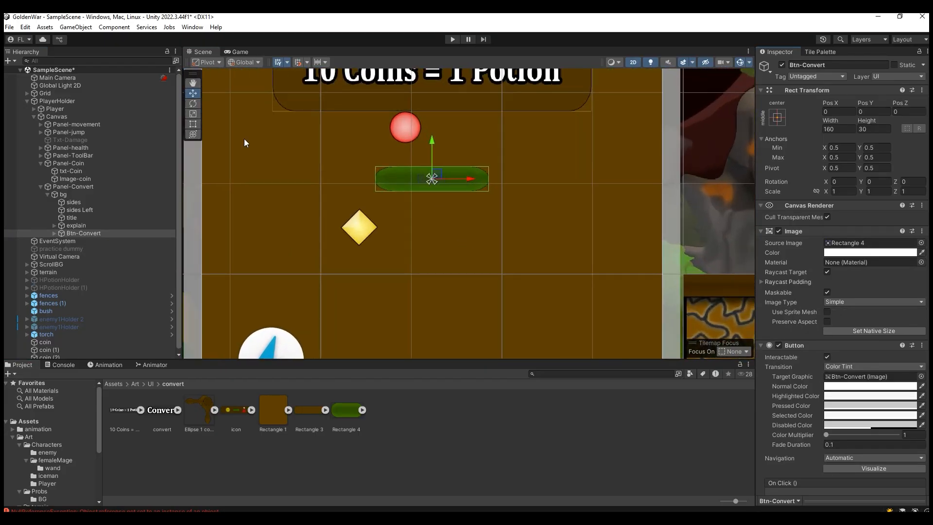
left_click(193, 114)
left_click(856, 331)
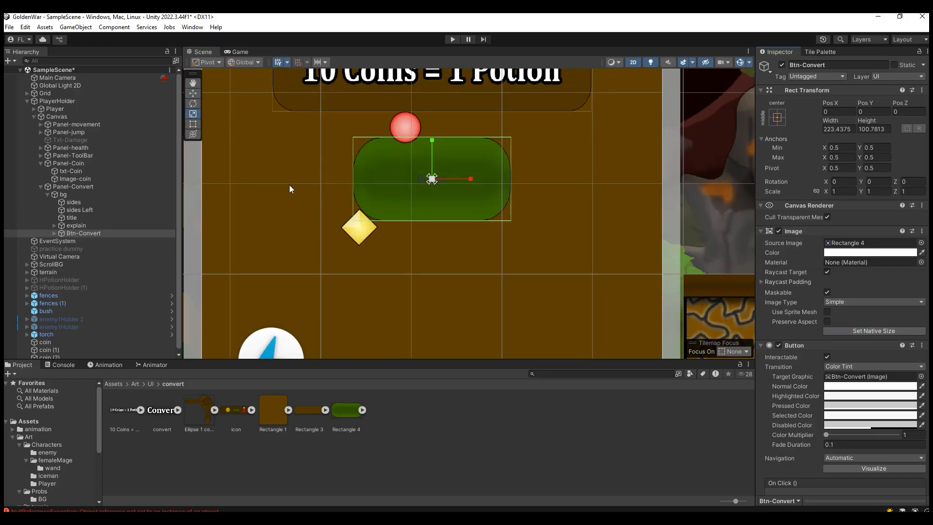
Step: Clear the default text of Btn-Convert's legacy text child
left_click(54, 234)
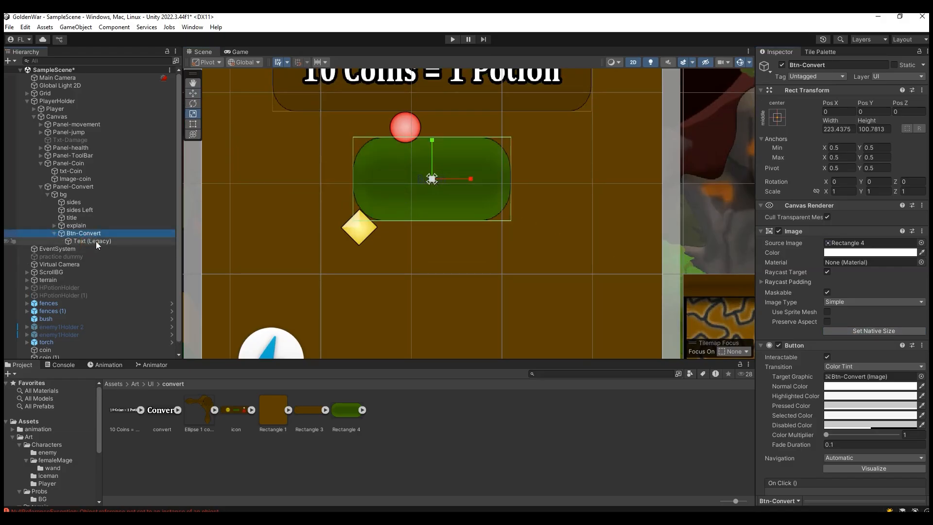
left_click(95, 242)
left_click(788, 249)
key("BackSpace")
Step: Add a UI image as a child of Btn-Convert
left_click(56, 234)
right_click(99, 235)
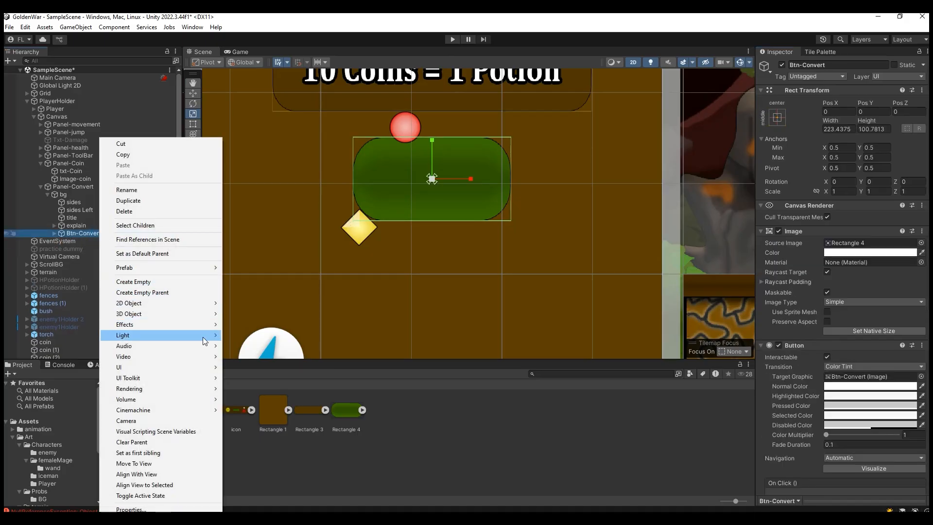
mouse_move(209, 367)
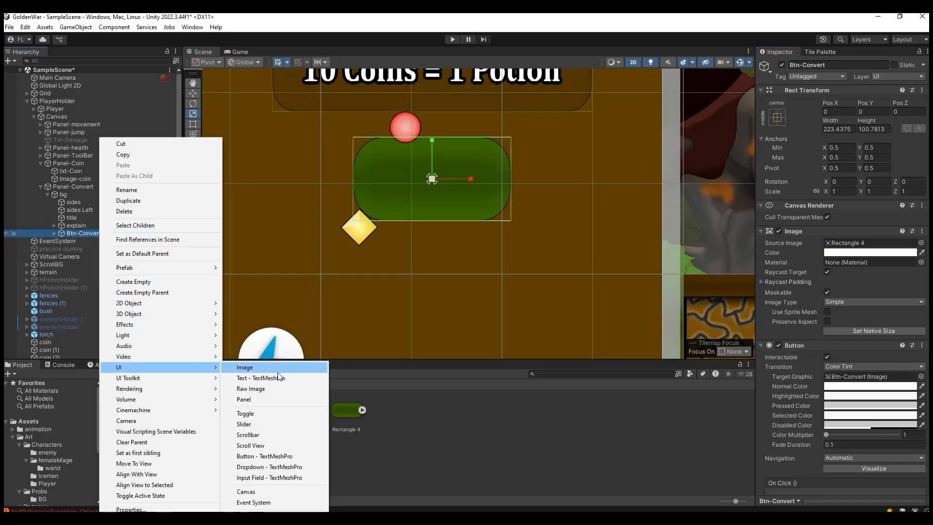
left_click(244, 367)
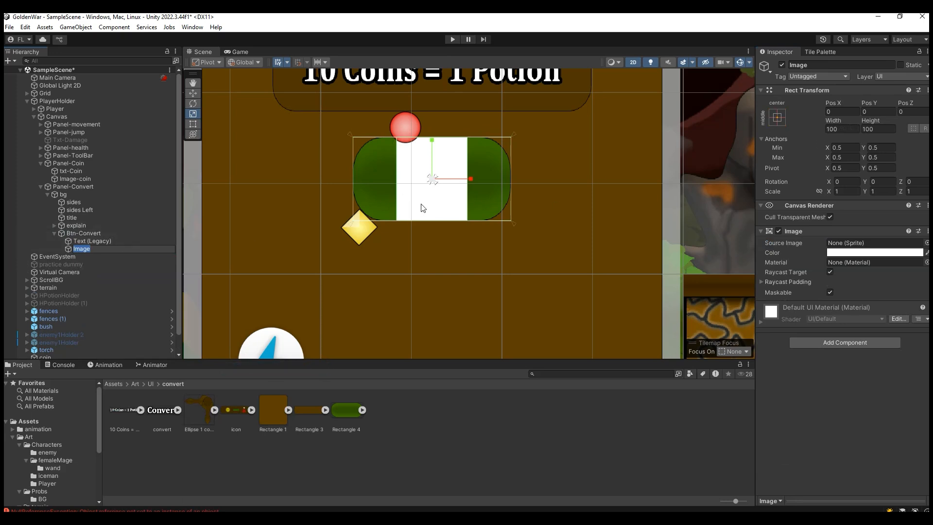
Step: Give the button's child image the "convert" sprite at native size and check it in the game view
left_click_drag(144, 415, 829, 243)
left_click(856, 331)
left_click(238, 52)
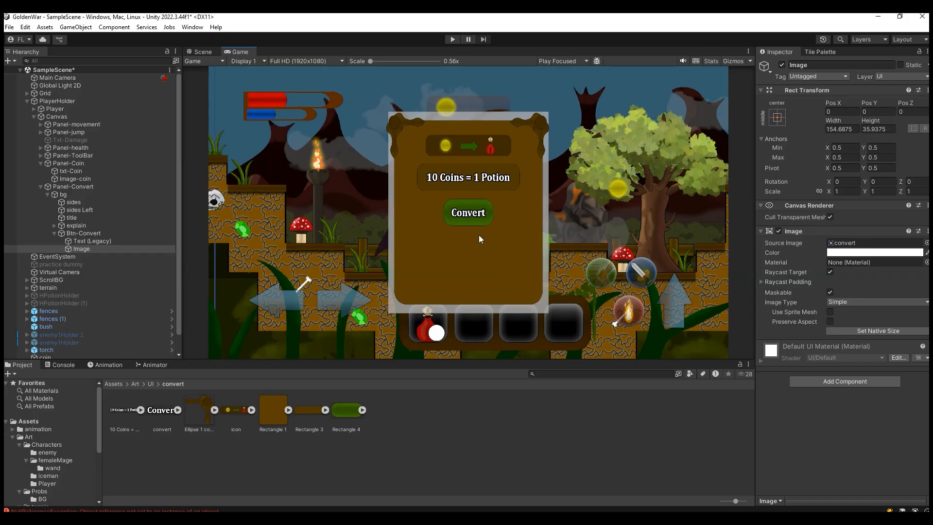
Step: Try to shorten the bg image in the scene view by scaling it vertically to about 1.25, with its children still nested
left_click(202, 52)
scroll(529, 265, "down", 3)
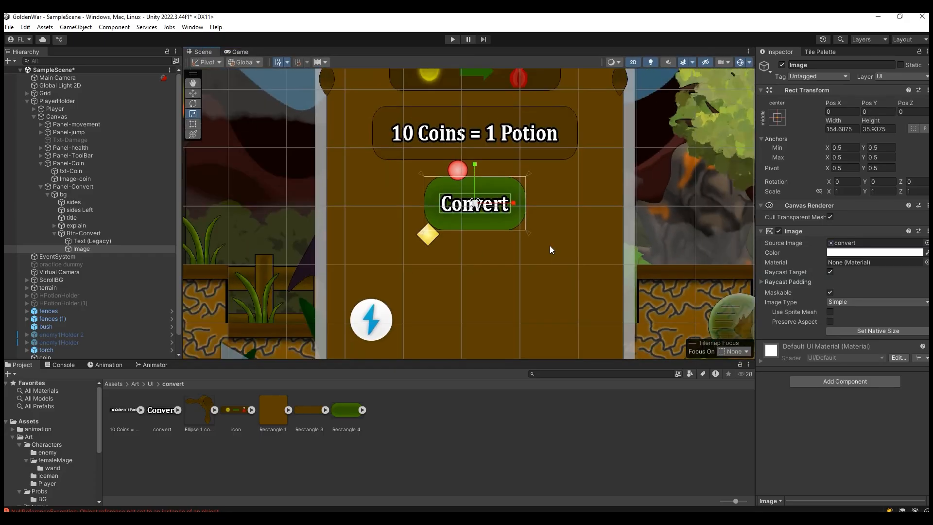
left_click(79, 196)
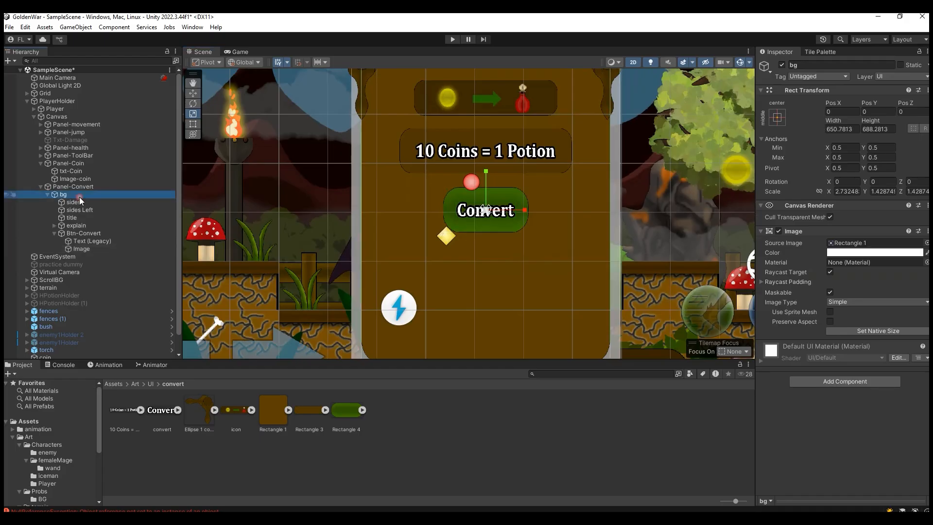
left_click(55, 233)
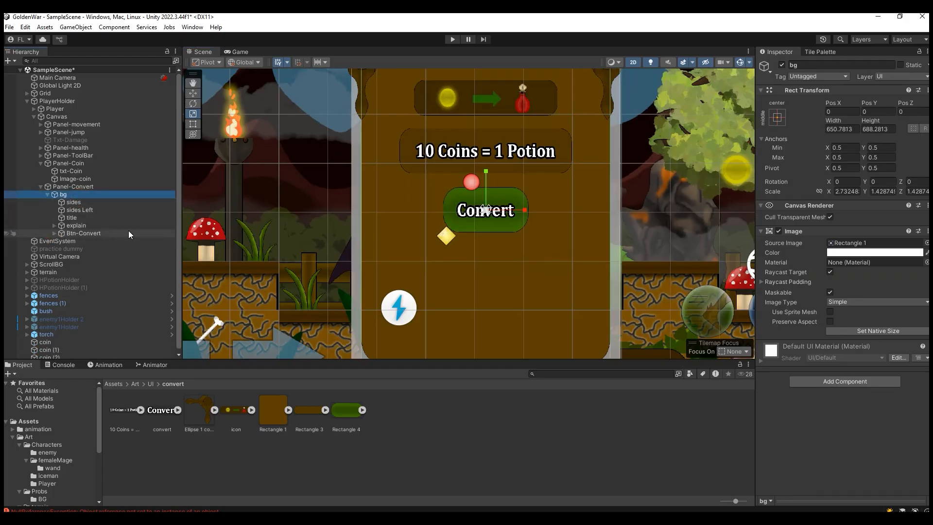
scroll(485, 236, "down", 2)
left_click(95, 200)
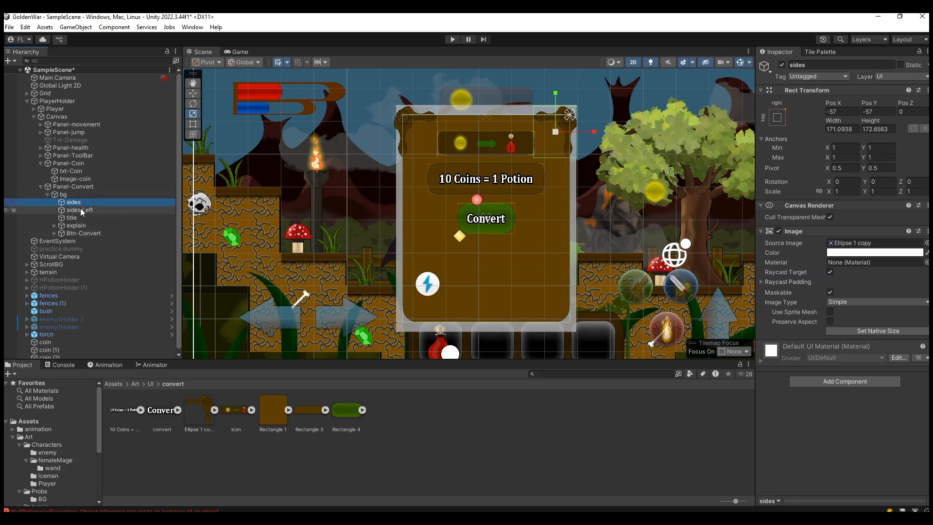
left_click(68, 194)
left_click_drag(486, 179, 481, 192)
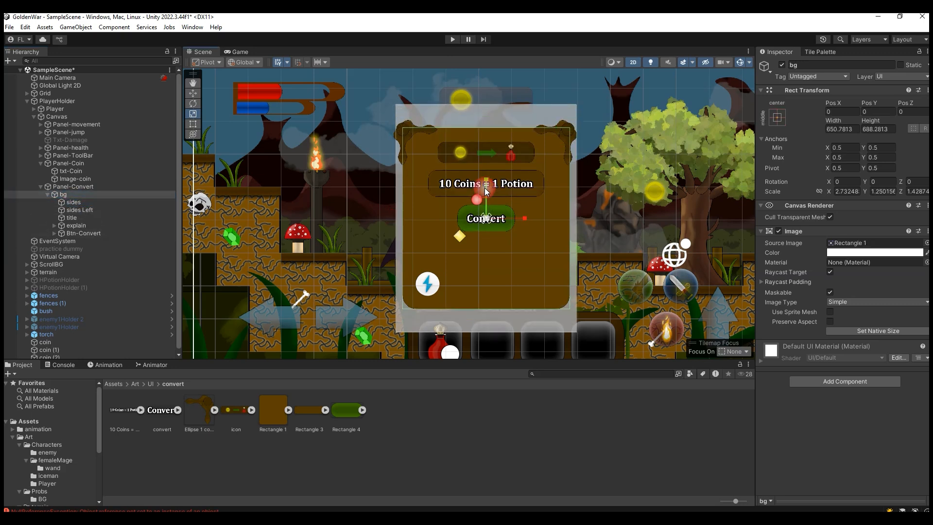
Step: Move sides, sides Left, title, explain and Btn-Convert out of bg so they sit directly under Panel-Convert
left_click(106, 202)
left_click(103, 233, "shift")
left_click_drag(104, 231, 74, 236)
left_click(74, 235)
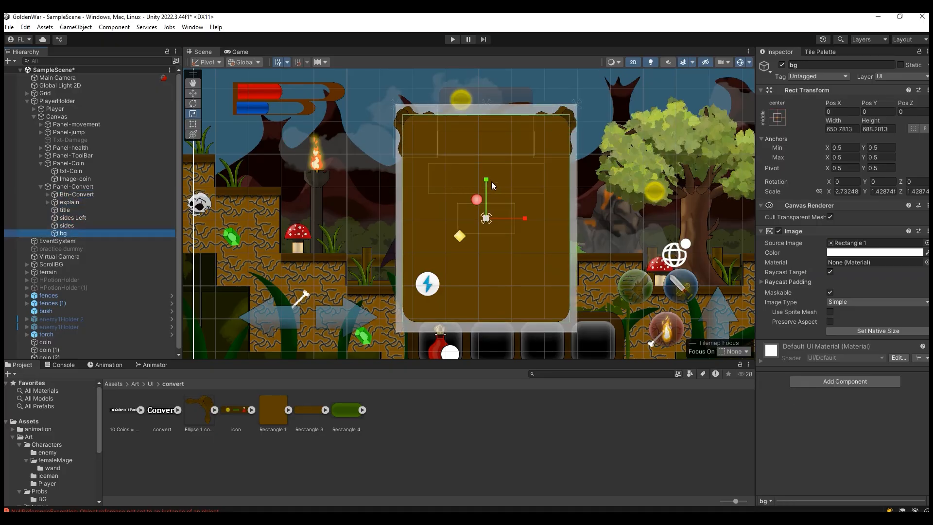
Step: Shorten the bg image to a vertical scale of about 0.904 and raise it to Pos Y 178
left_click_drag(487, 181, 491, 143)
key("w")
key("r")
mouse_move(488, 146)
left_mouse_down()
mouse_move(481, 138)
mouse_move(487, 152)
mouse_move(489, 143)
left_mouse_up()
left_click(193, 94)
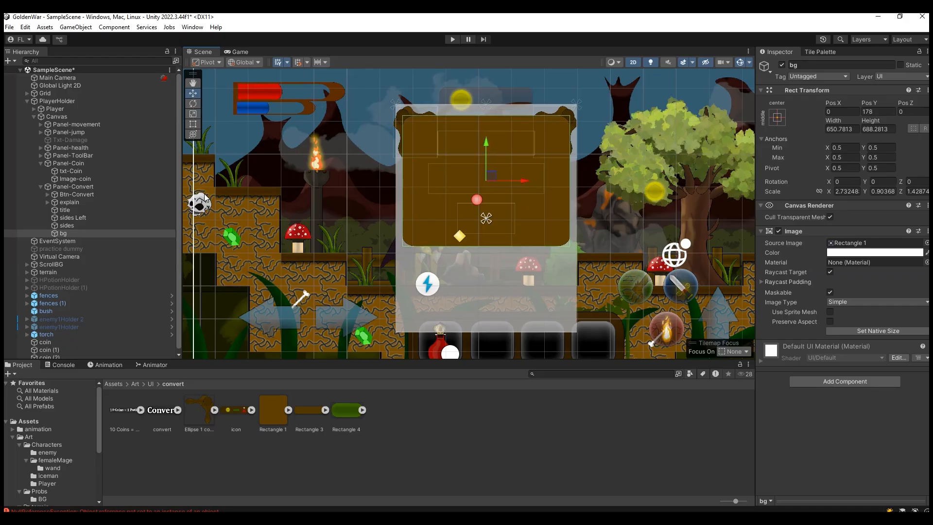
Step: Nest Btn-Convert, explain, title, sides Left and sides back under bg and check the panel in the game view
left_click(80, 225)
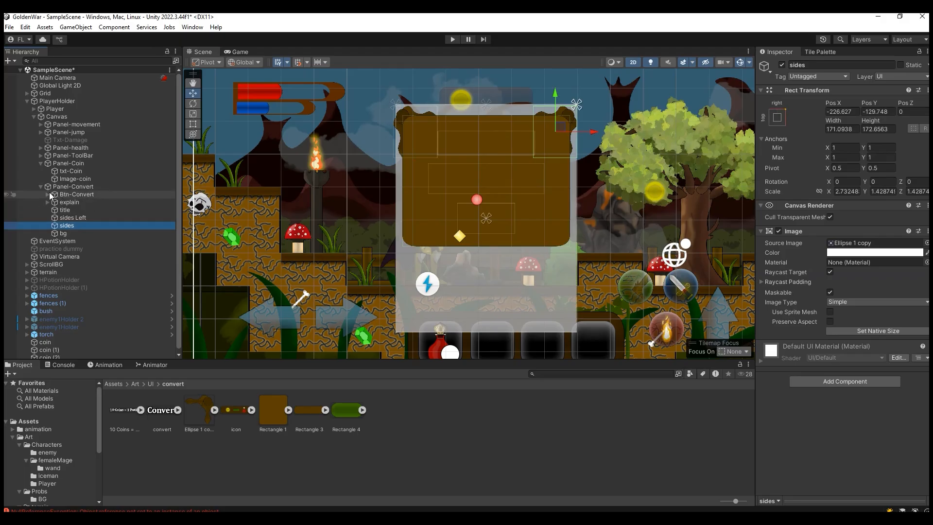
left_click(75, 234)
left_click(83, 226)
left_click(80, 194, "shift")
left_click_drag(69, 197, 108, 231)
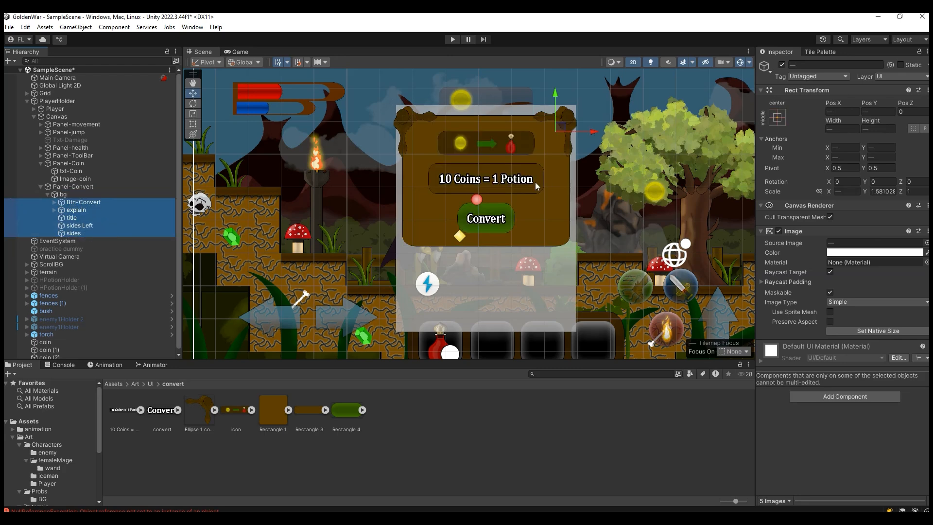
left_click(235, 51)
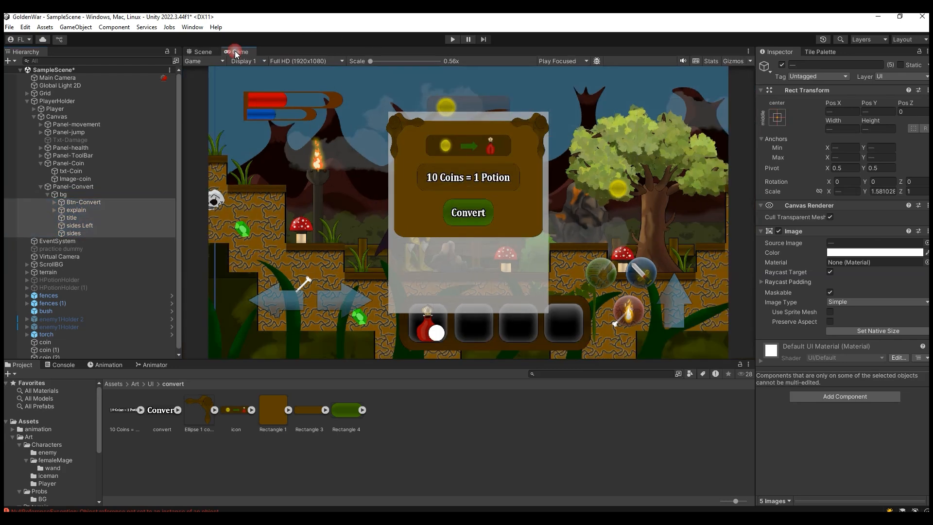
left_click(204, 52)
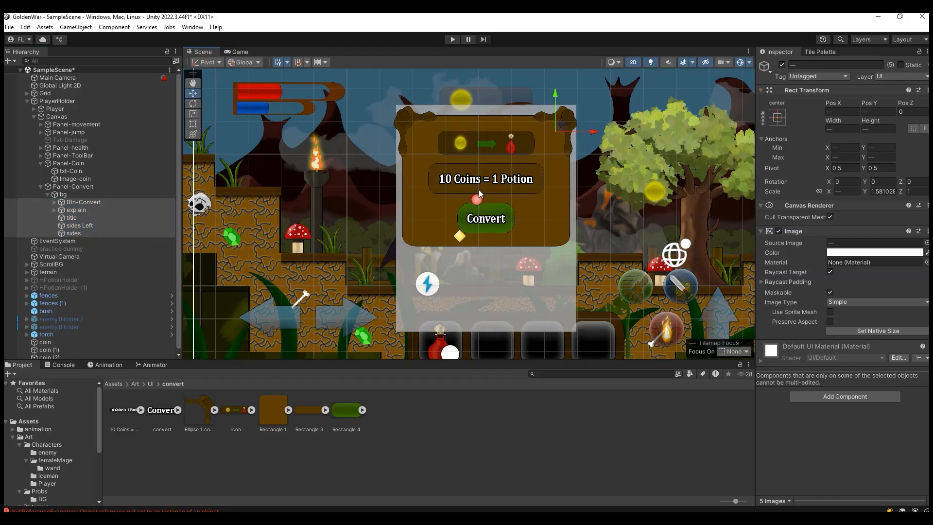
Step: Move bg with its children out of Panel-Convert in the hierarchy
left_click(48, 194)
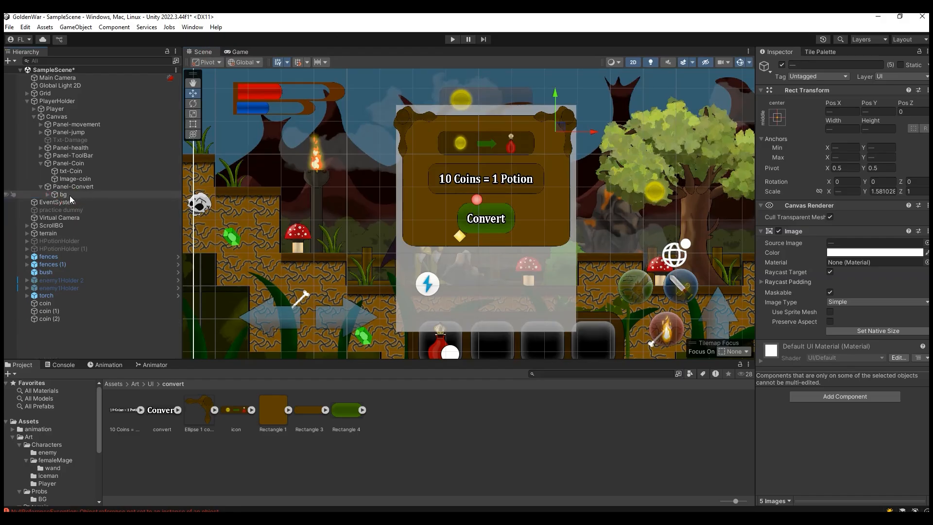
left_click(63, 194)
left_click_drag(63, 190, 63, 183)
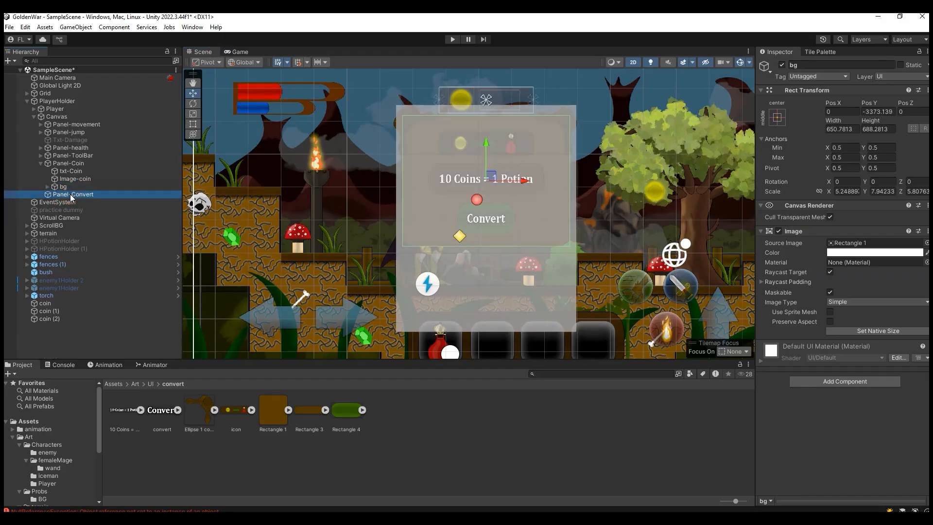
Step: Shorten Panel-Convert to a vertical scale of about 0.44 and raise it to Top -150, Bottom 150
left_click(70, 194)
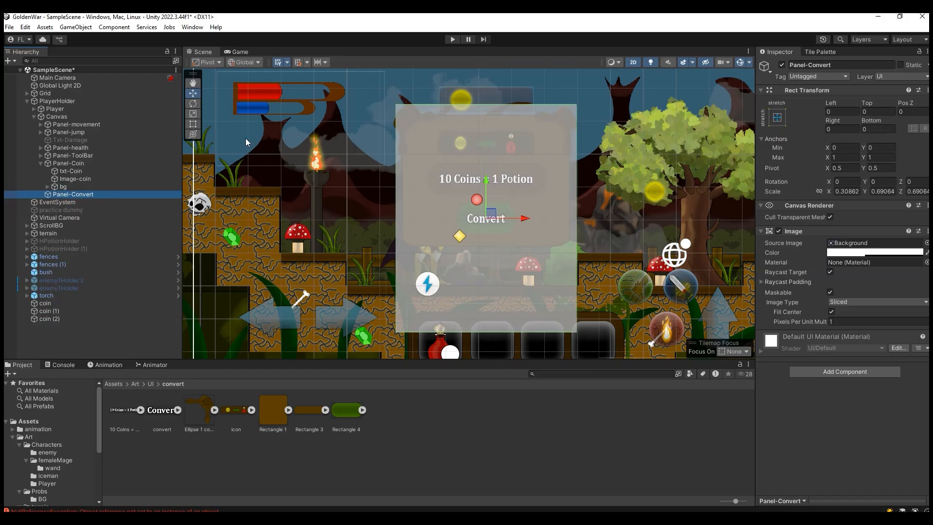
left_click(193, 115)
left_click_drag(486, 183, 490, 133)
left_click(197, 94)
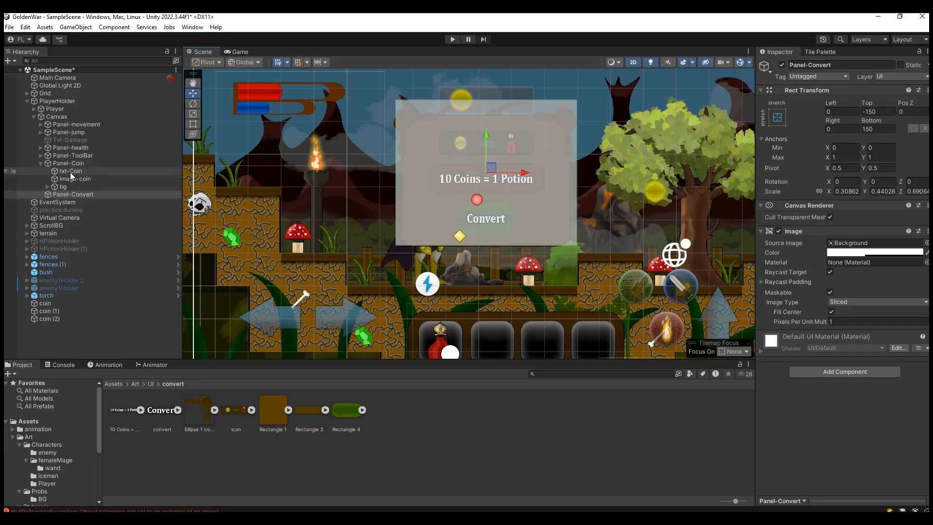
Step: Nest the bg object back under Panel-Convert
left_click(41, 163)
left_click(41, 164)
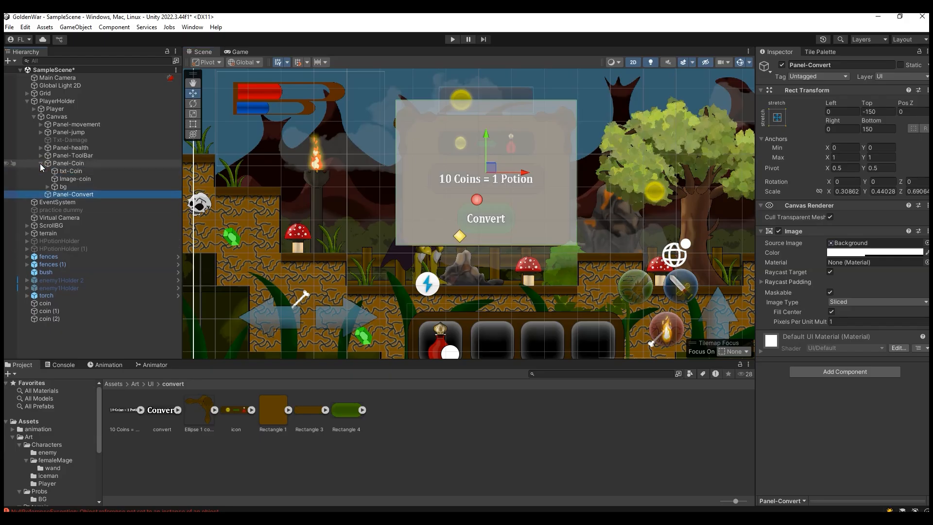
left_click_drag(64, 187, 74, 194)
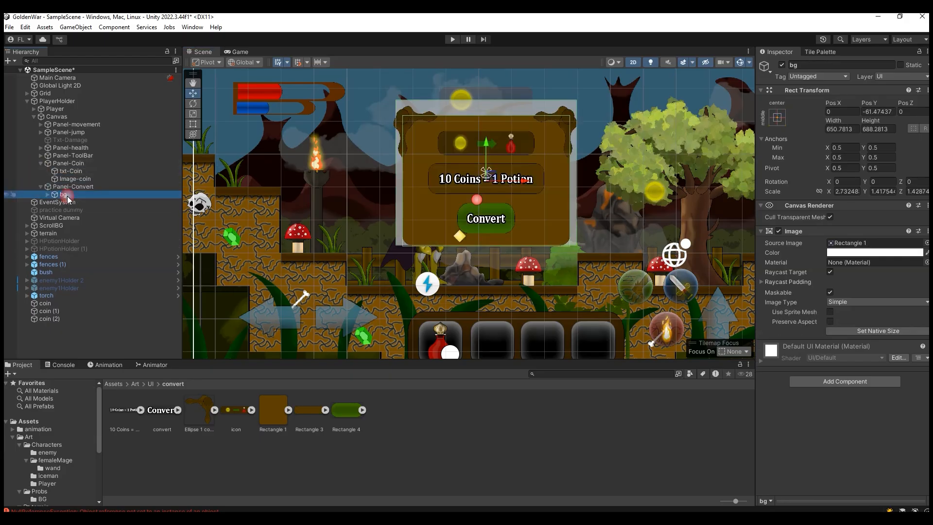
Step: Make Panel-Convert's background image color fully transparent and check the panel in the game view
left_click(76, 187)
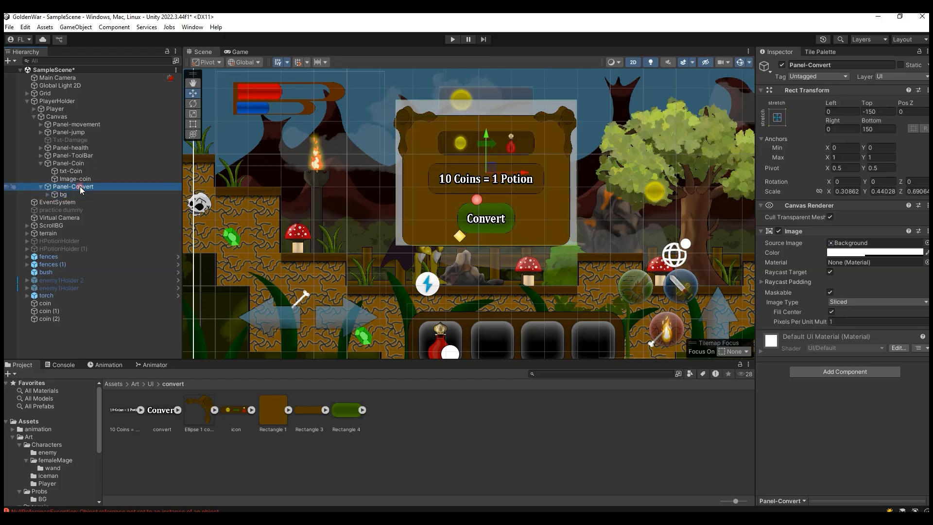
left_click(841, 253)
left_click_drag(867, 471, 823, 472)
left_click(238, 49)
left_click(238, 52)
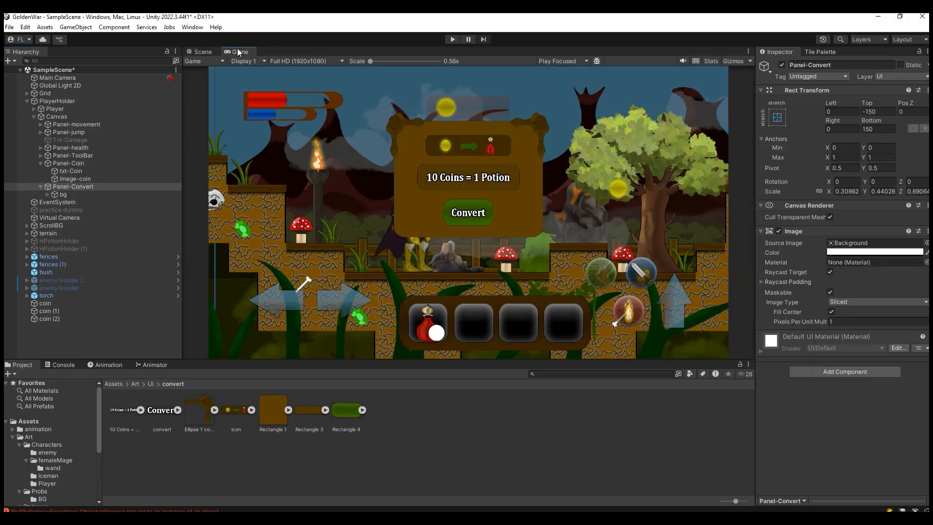
left_click(204, 52)
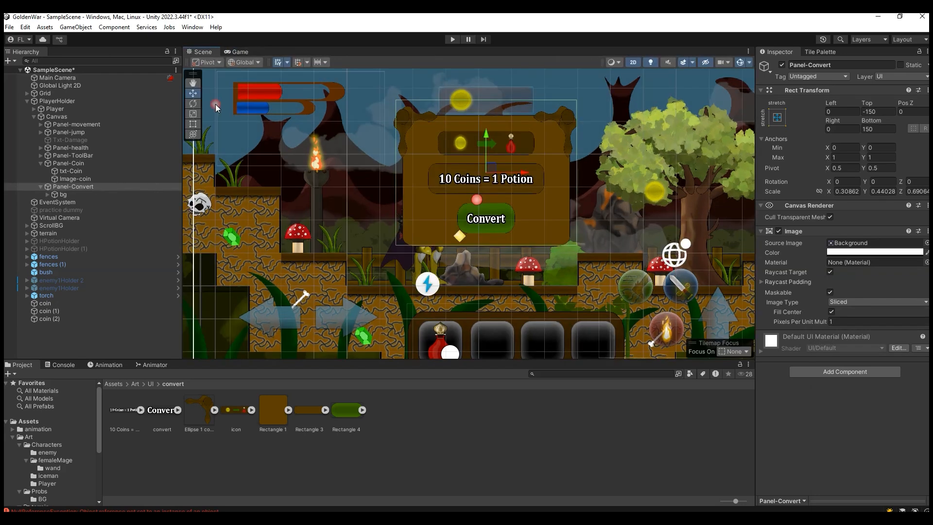
Step: Enlarge Panel-Convert proportionally to about 0.339 by 0.483, lower it to Top -94, Bottom 94, and check the game view
left_click(194, 113)
left_click_drag(491, 177, 506, 165)
key("w")
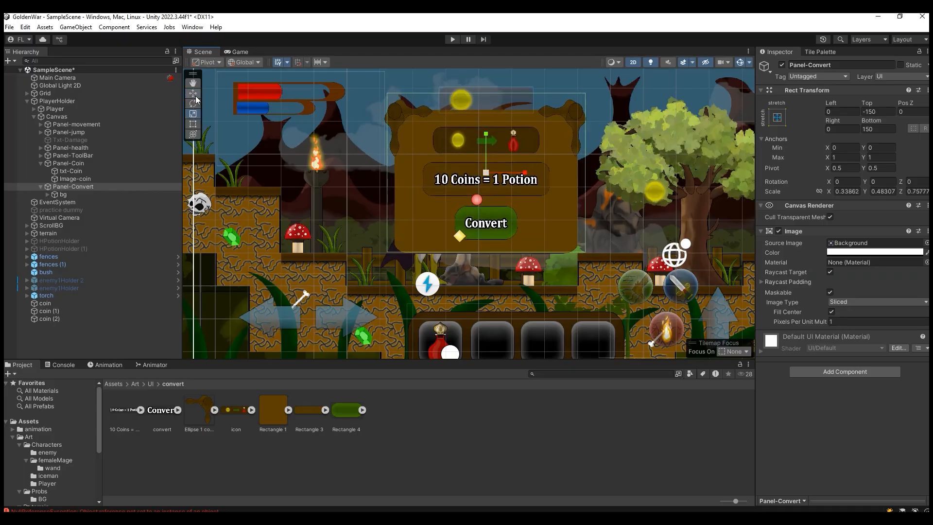
left_click_drag(488, 134, 485, 151)
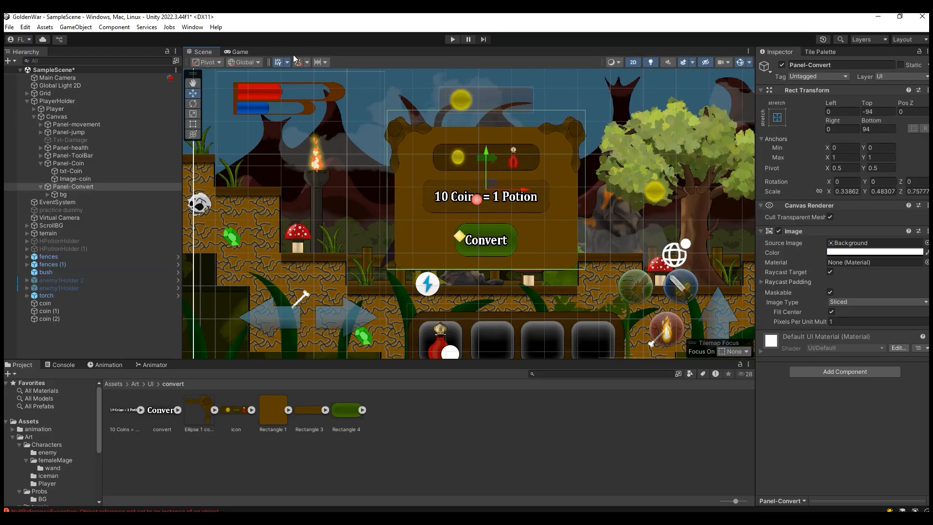
left_click(240, 50)
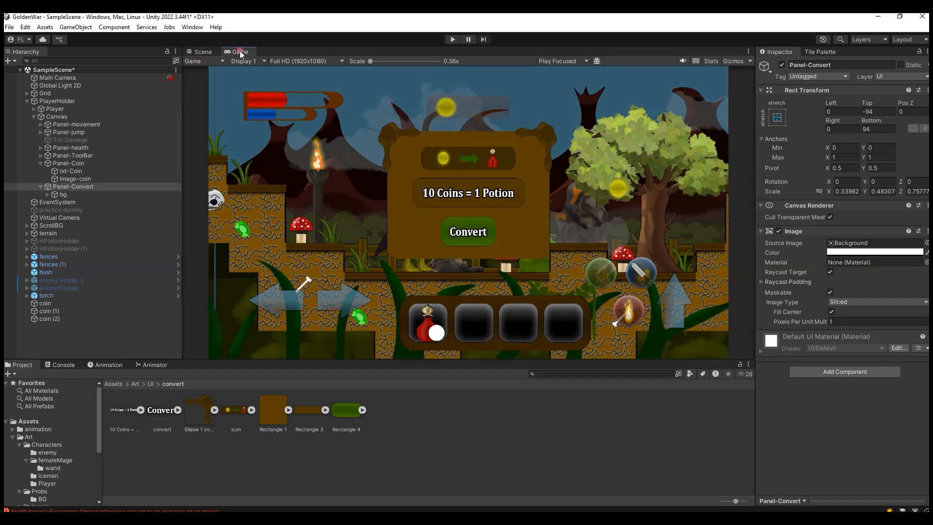
left_click(203, 53)
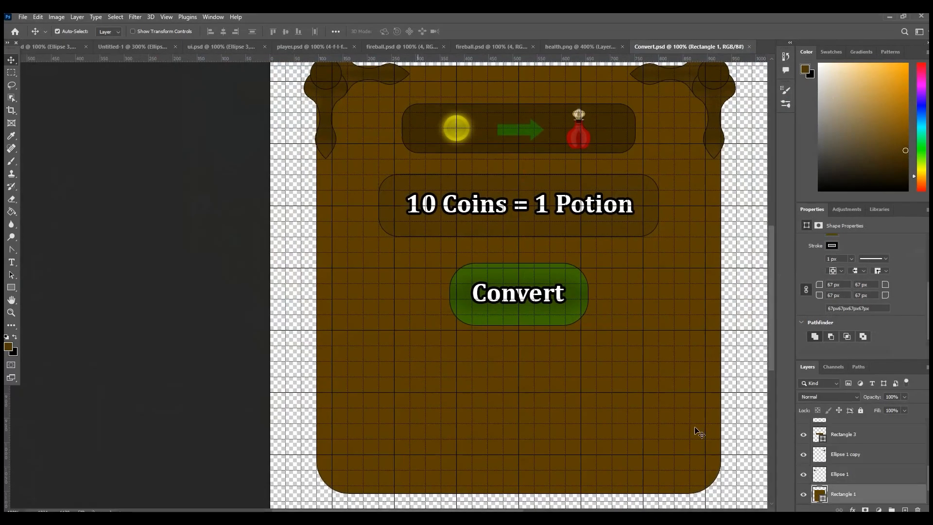
Step: Switch to Convert.psd in Photoshop and open Blending Options for the Rectangle 1 layer, keeping the artwork in view
right_click(853, 500)
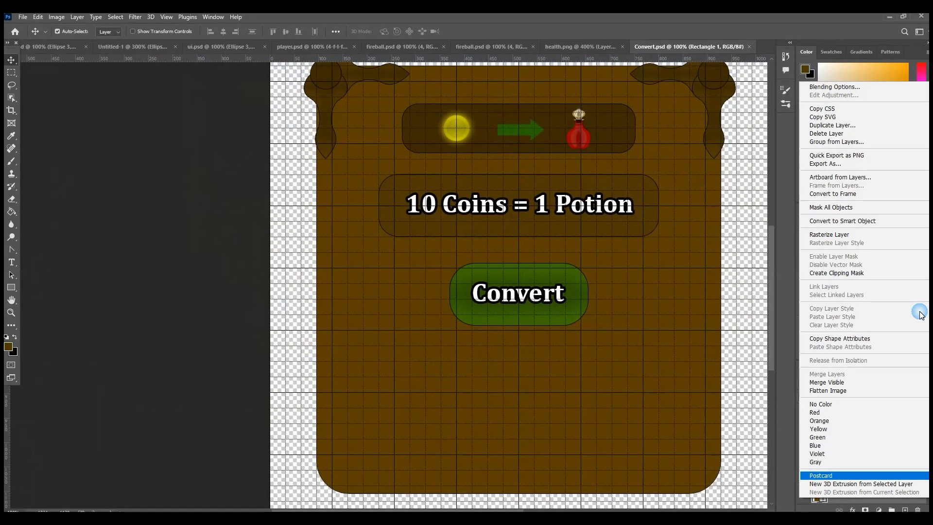
left_click(833, 87)
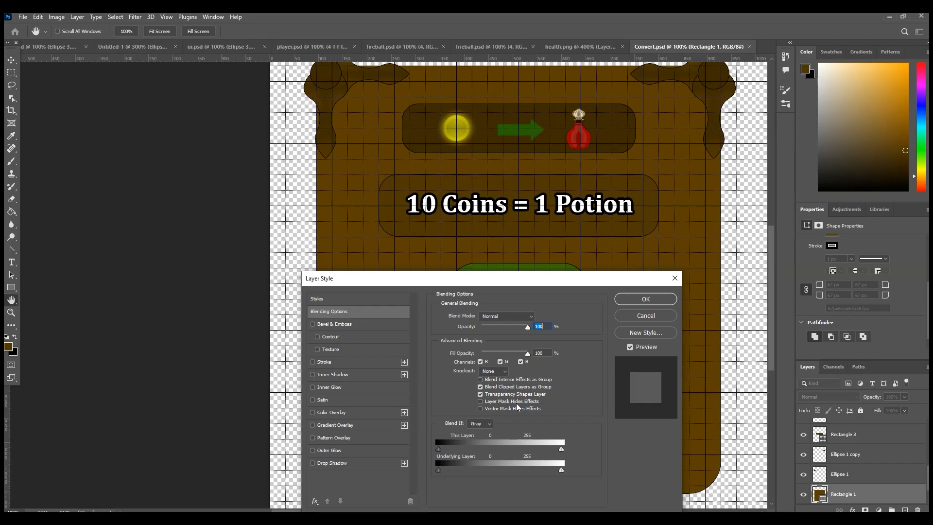
left_click_drag(378, 286, 636, 281)
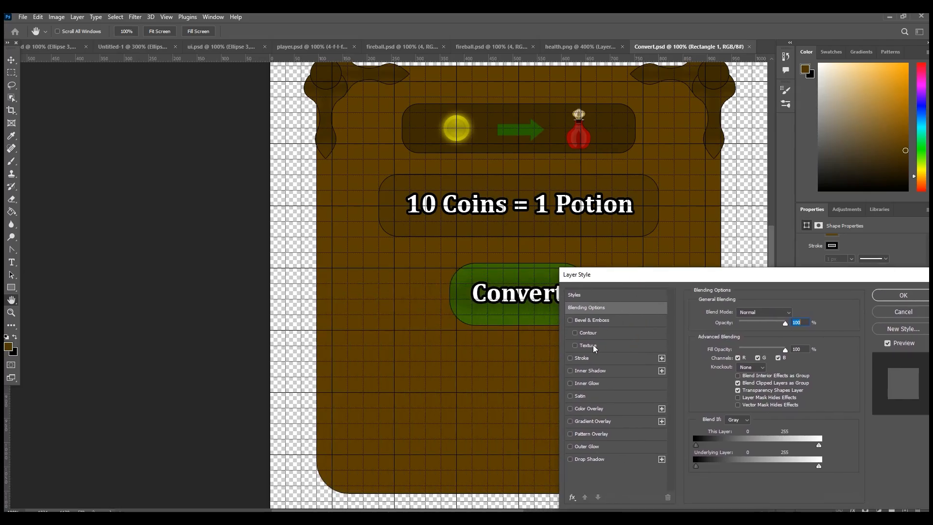
Step: Try Bevel & Emboss and Gradient Overlay on Rectangle 1, switching each effect off again
left_click(577, 322)
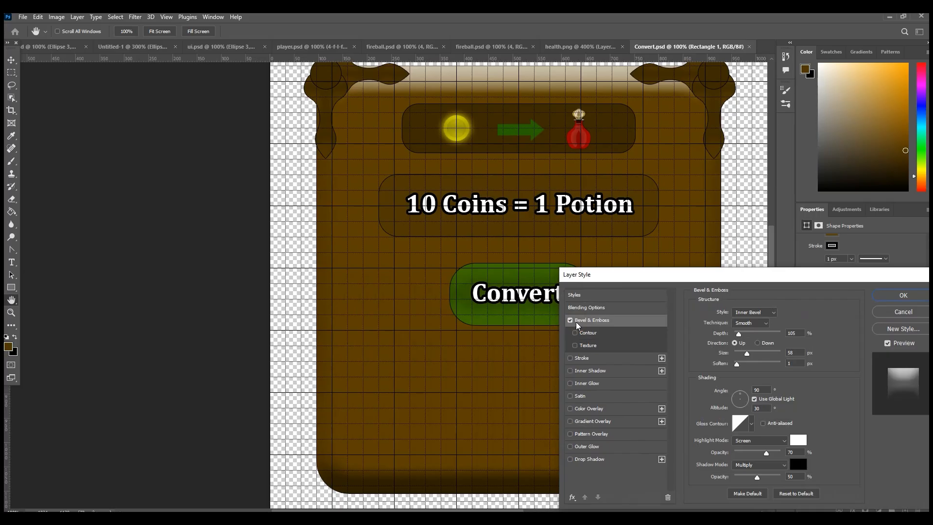
left_click(570, 320)
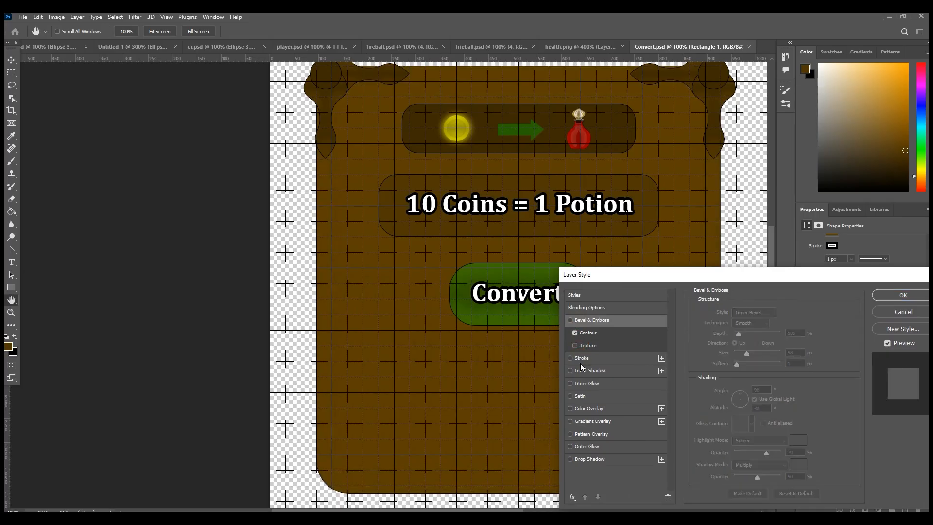
left_click(570, 421)
left_click(570, 421)
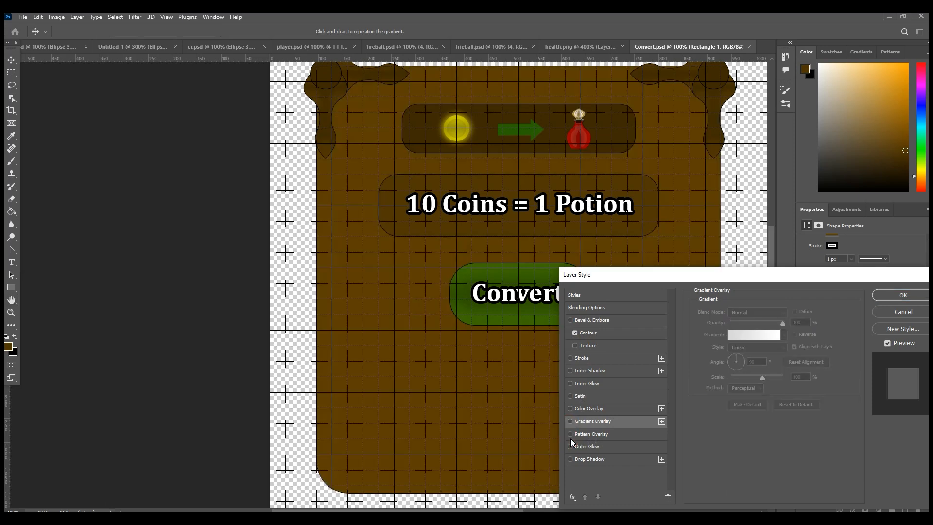
Step: Add a Pattern Overlay to Rectangle 1 and lower its opacity to 26%
left_click(571, 434)
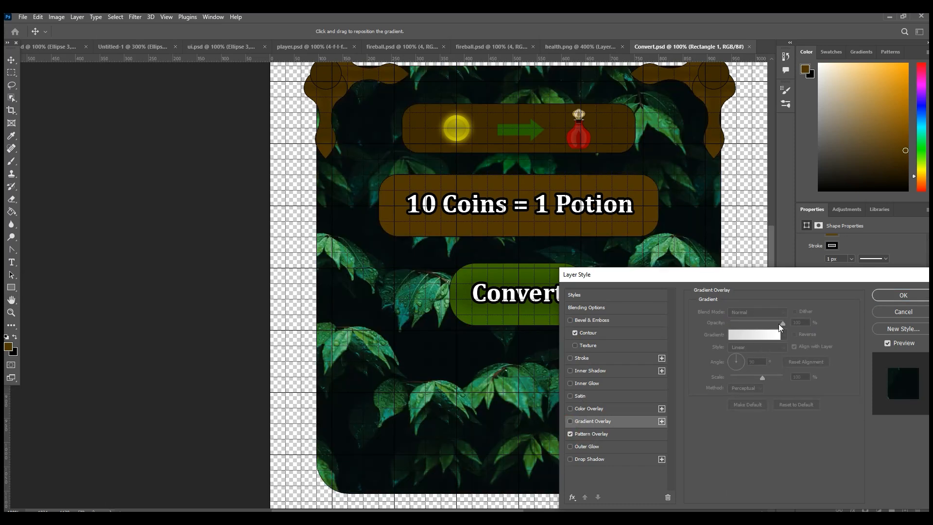
left_click(590, 433)
left_click_drag(782, 323, 743, 323)
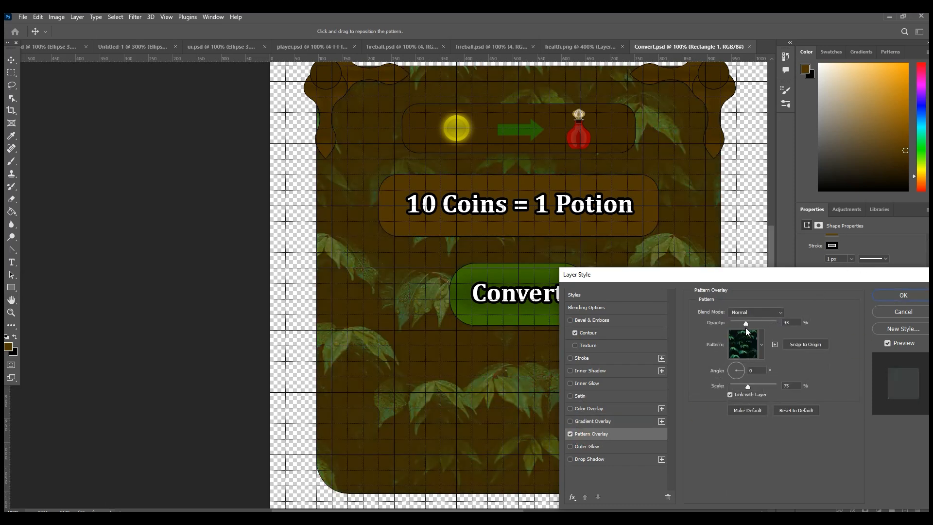
Step: Replace the overlay's leaf pattern with the pale green pattern from the Water group
left_click(748, 353)
scroll(704, 413, "down", 1)
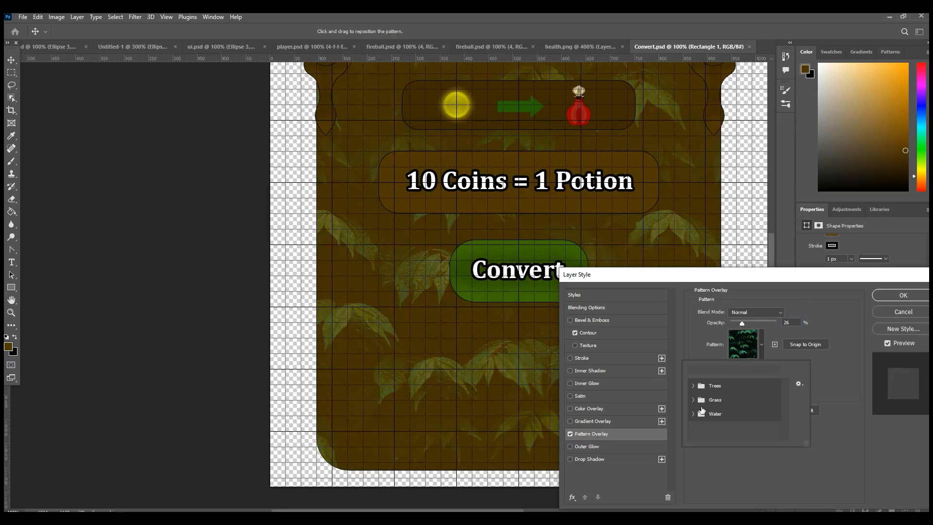
scroll(694, 417, "down", 1)
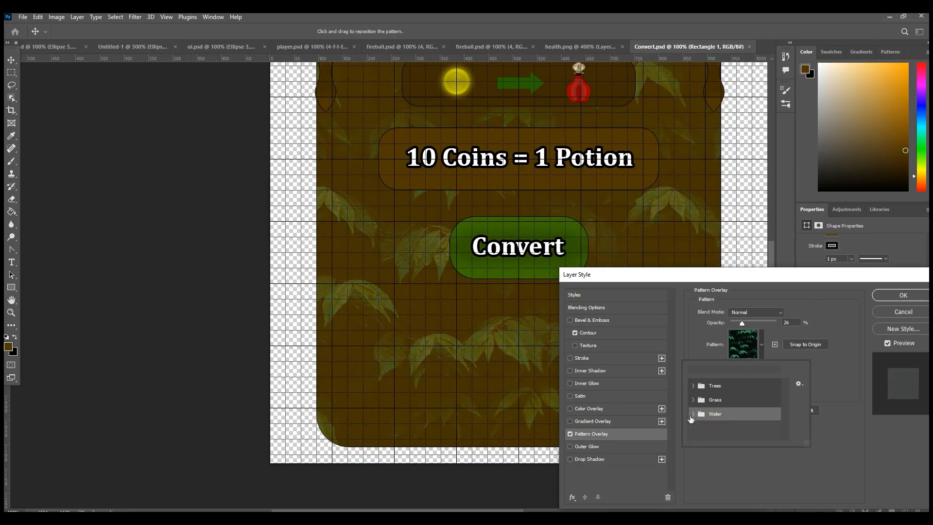
left_click(693, 414)
left_click(731, 430)
left_click(712, 432)
left_click(718, 434)
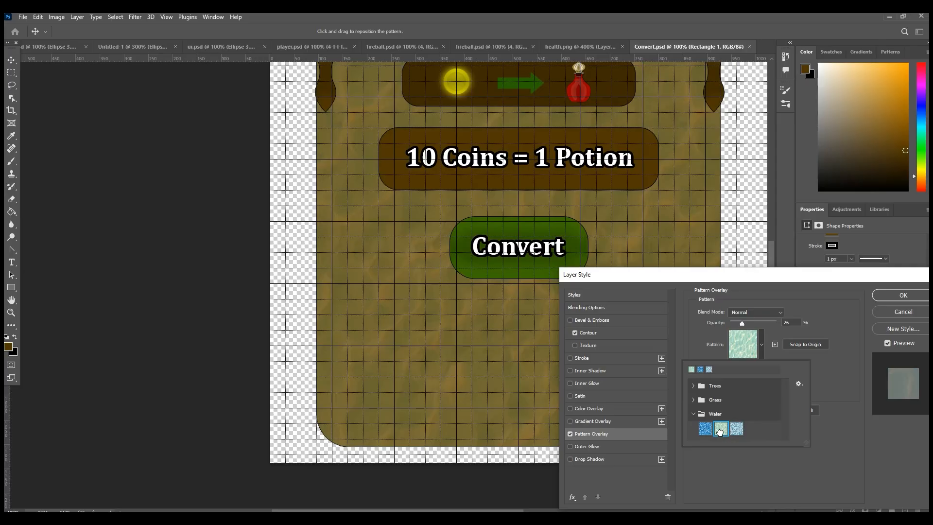
Step: Lower the Pattern Overlay opacity on Rectangle 1 to 10% and apply the layer style
left_click_drag(741, 323, 735, 322)
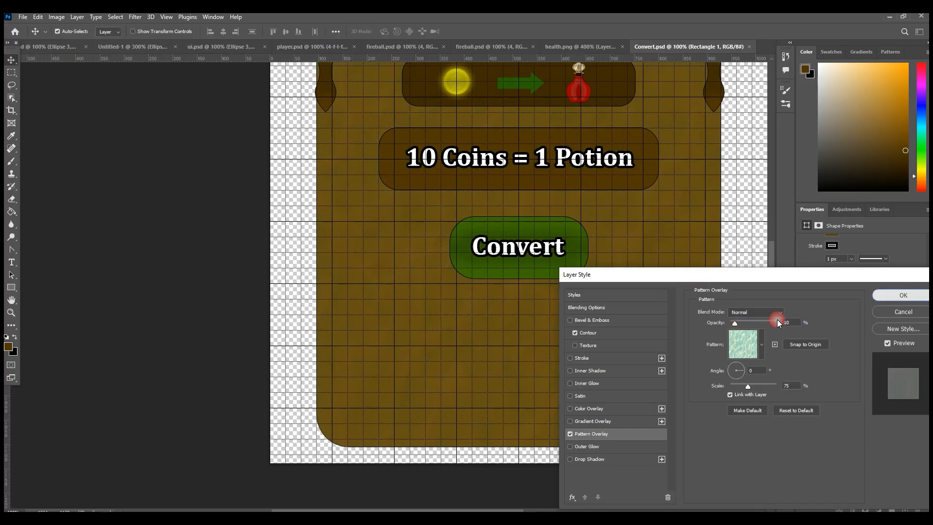
left_click(904, 296)
scroll(652, 349, "up", 3)
scroll(661, 322, "down", 1)
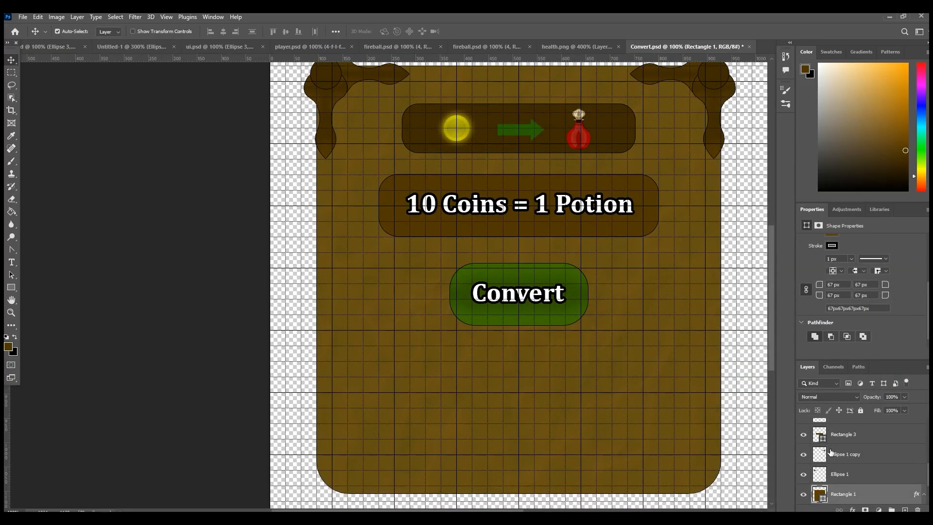
Step: Reopen Blending Options for Rectangle 1 and compare the background with the Pattern Overlay off and on
right_click(841, 495)
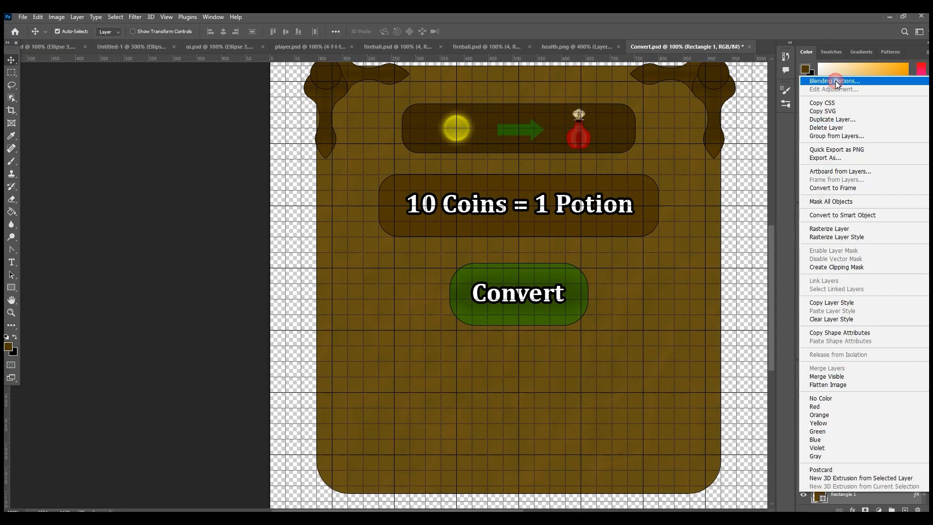
left_click(836, 81)
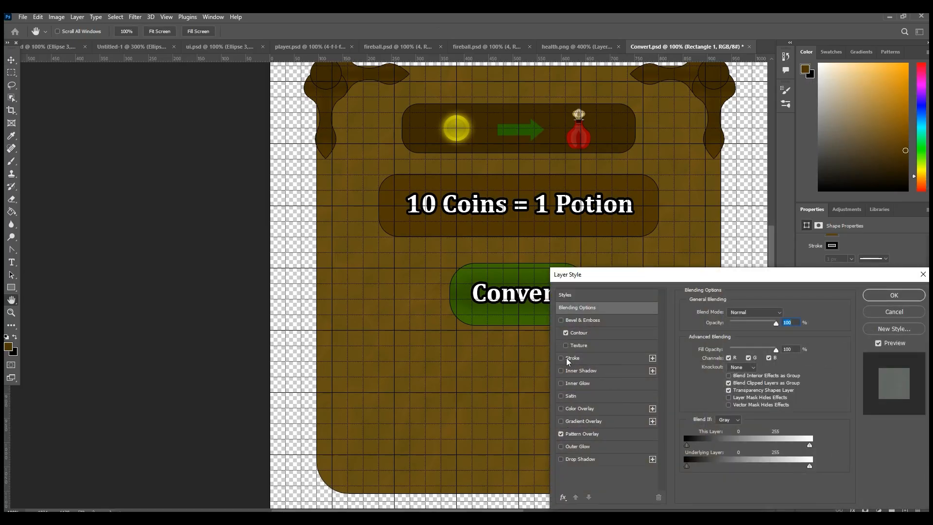
left_click(562, 435)
left_click(571, 422)
left_click(561, 421)
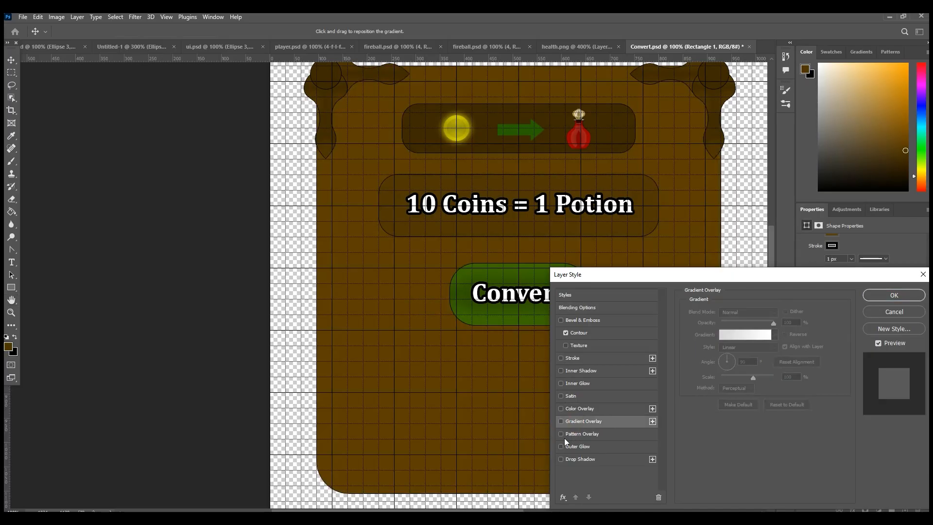
left_click(561, 434)
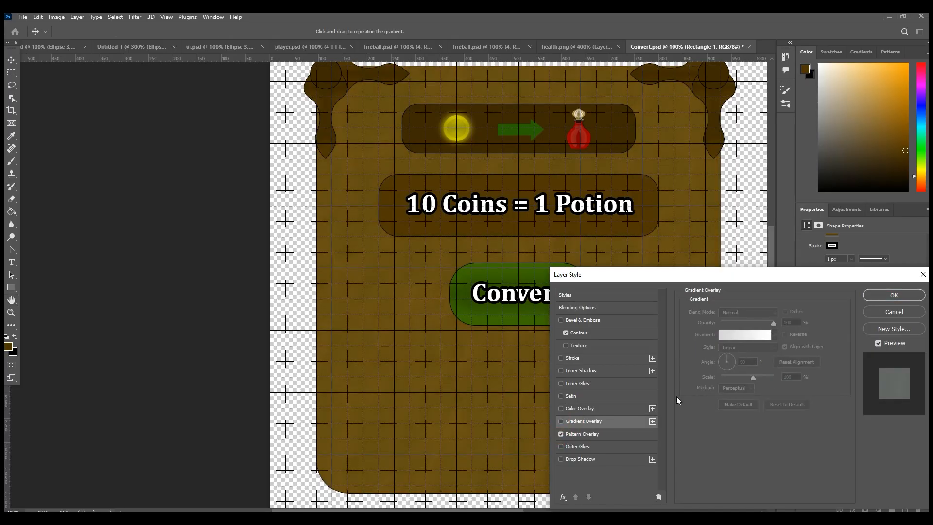
Step: Replace Rectangle 1's overlay pattern with the brown pattern from the Grass group and apply the layer style
left_click(611, 435)
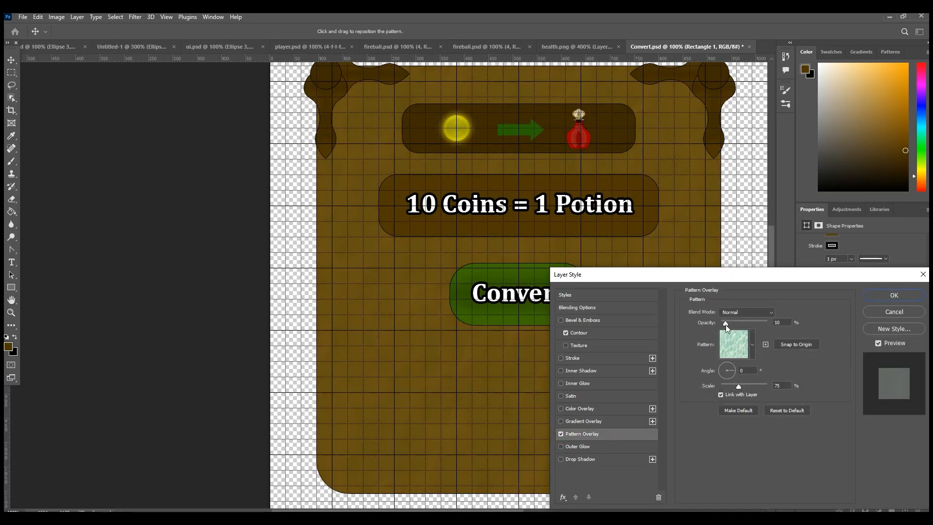
left_click(751, 354)
left_click(684, 399)
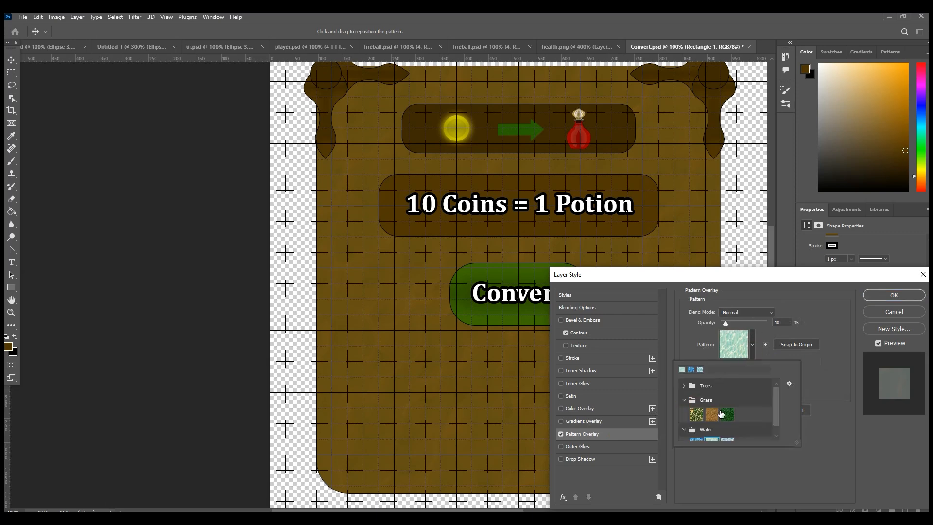
left_click(712, 414)
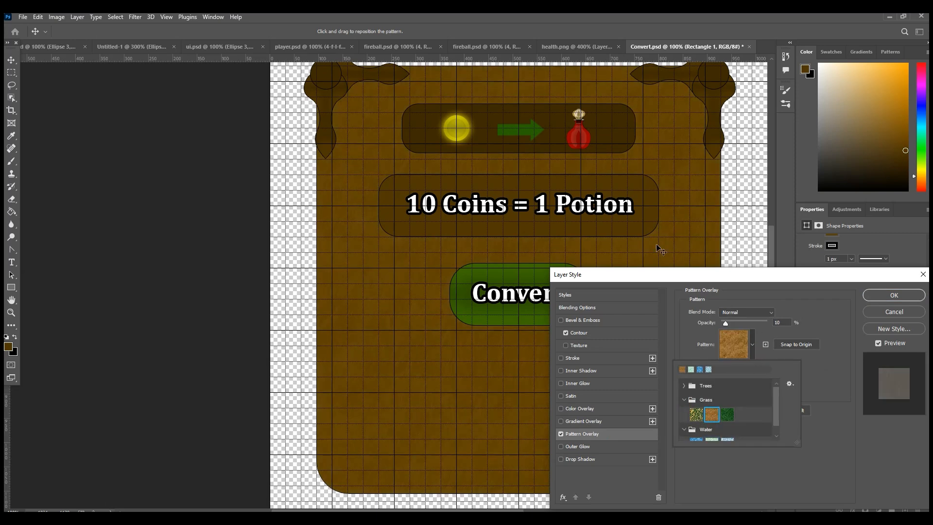
left_click(900, 298)
scroll(665, 403, "up", 2)
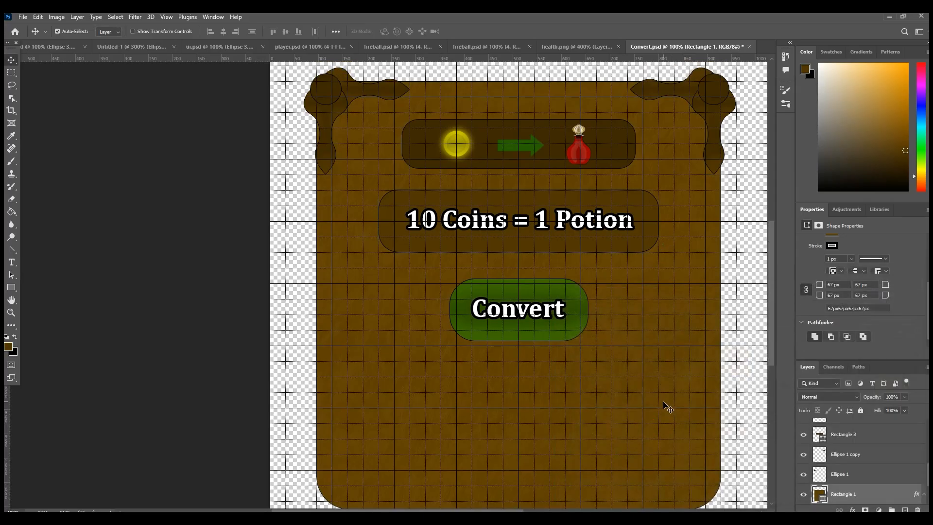
scroll(633, 409, "down", 1)
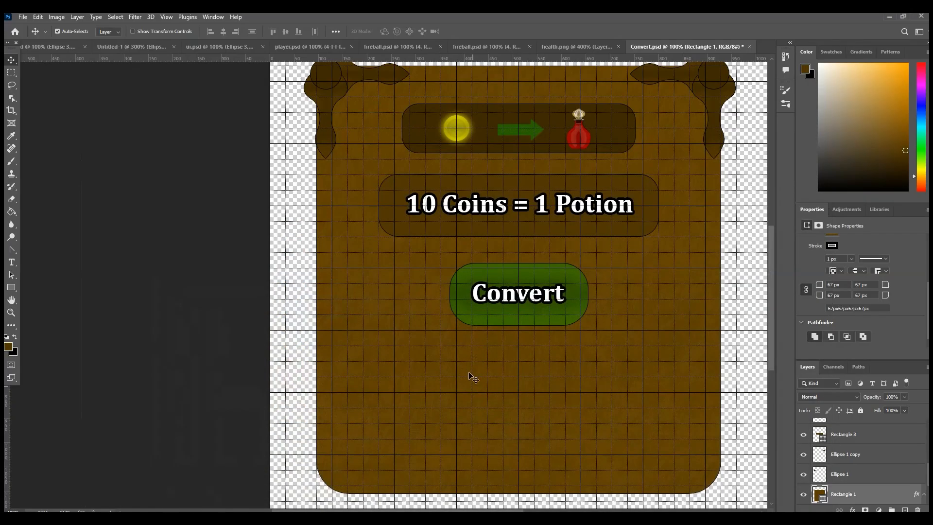
Step: Raise the Pattern Overlay opacity on Rectangle 1 to 17% and apply the layer style
right_click(842, 494)
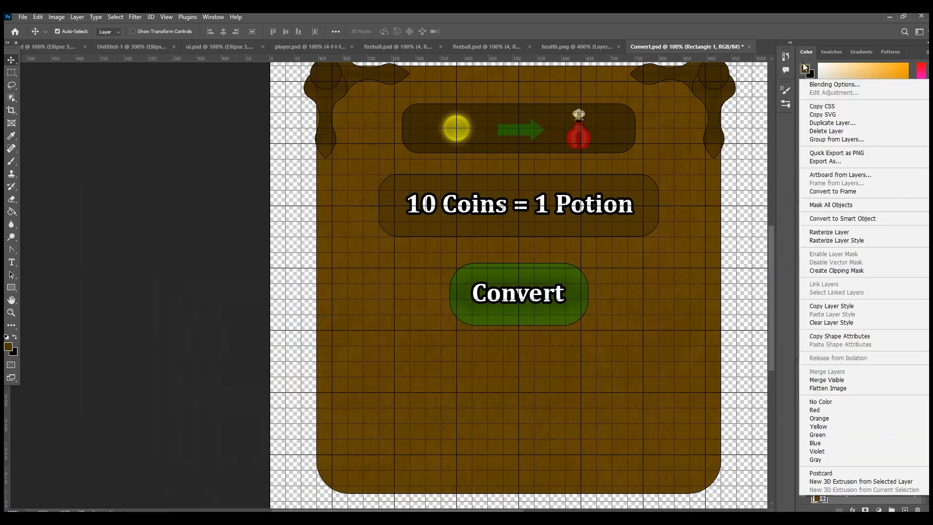
left_click(822, 87)
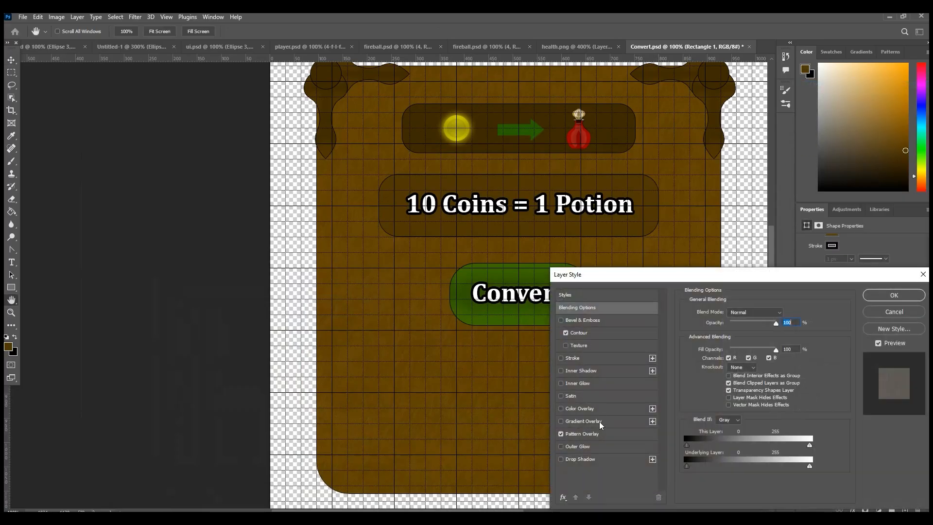
left_click(594, 434)
left_click_drag(727, 321, 728, 322)
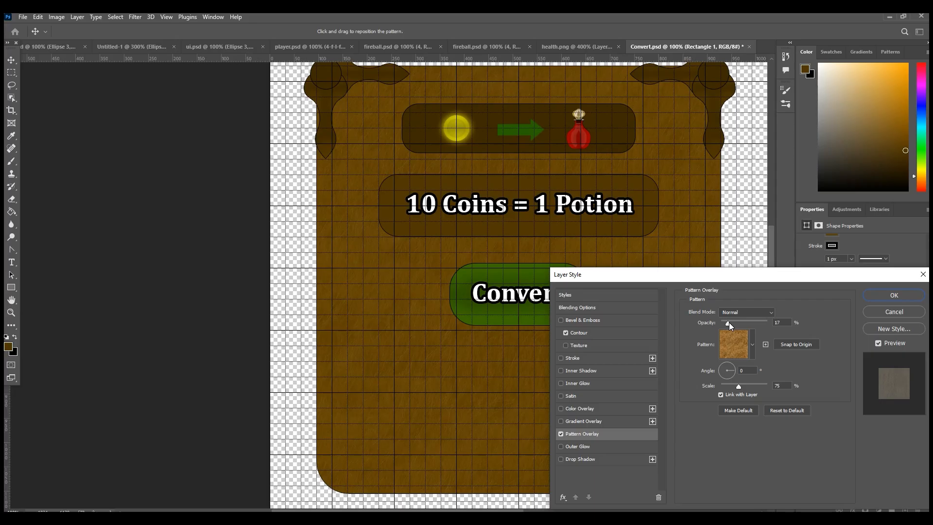
left_click(894, 295)
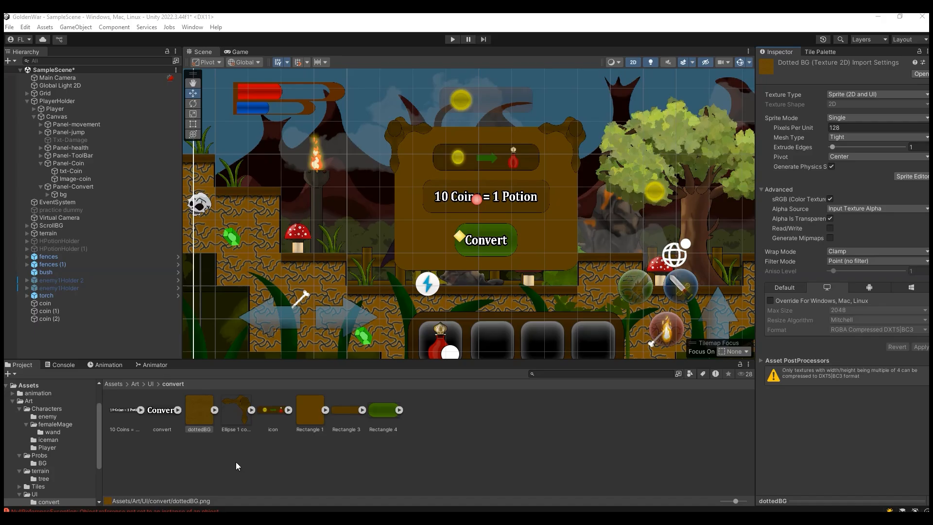
Step: Switch to Unity, assign the dottedBG sprite as the source image of bg, and preview the panel in the Game view
left_click(401, 255)
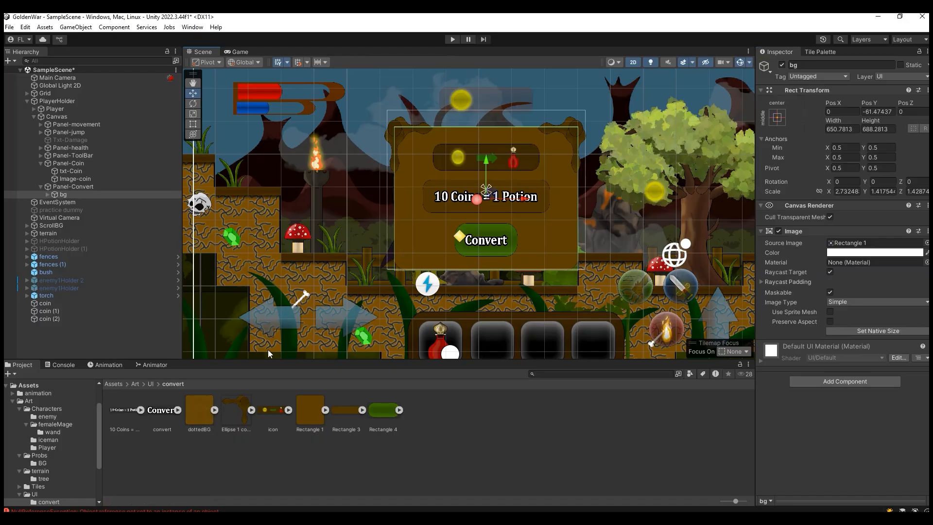
left_click_drag(194, 409, 870, 243)
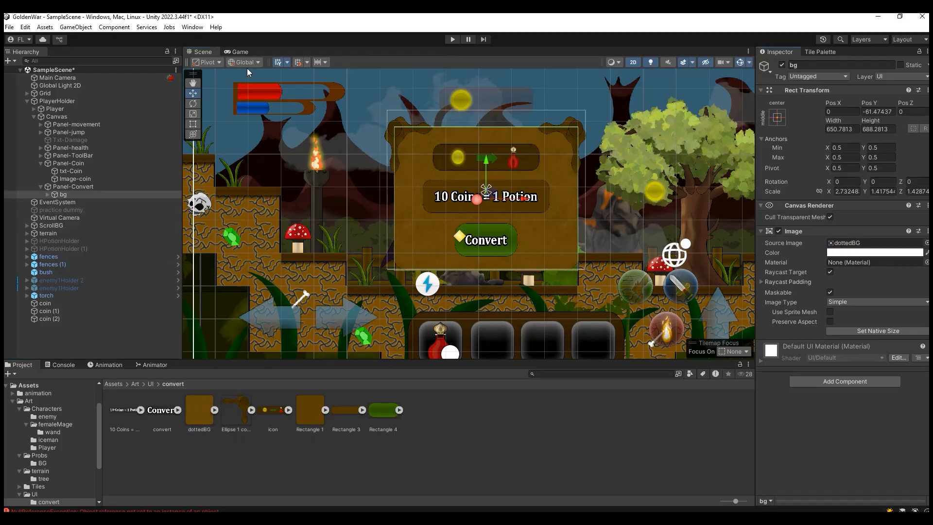
left_click(238, 52)
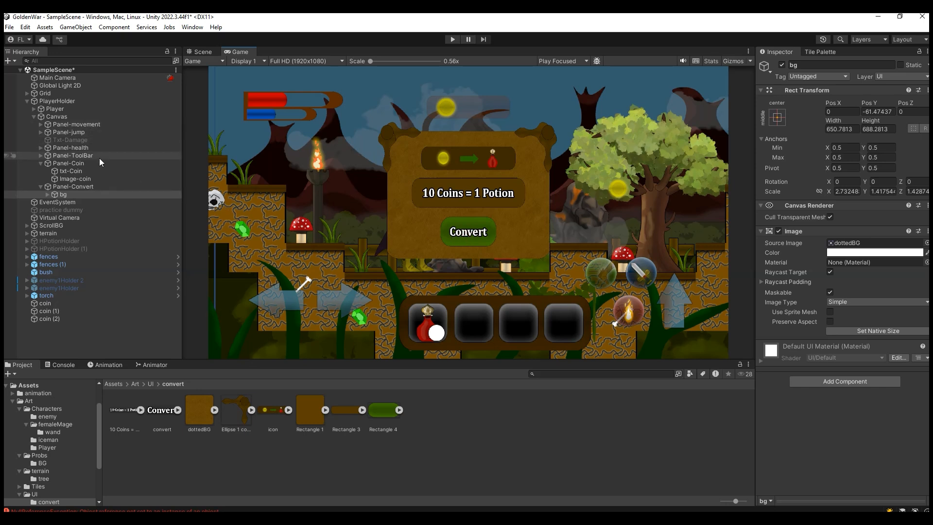
left_click(69, 203)
left_click(93, 193)
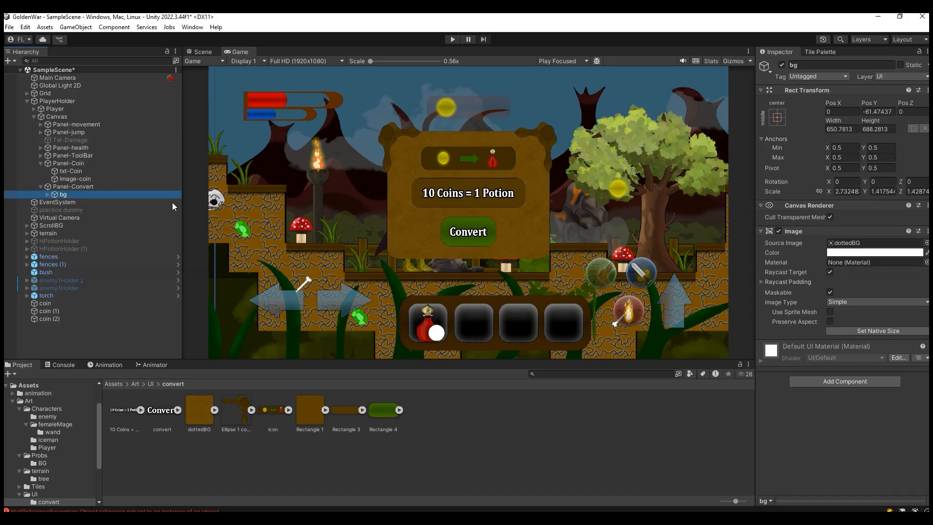
Step: Collapse Panel-Coin in the hierarchy and deactivate Panel-Convert
left_click(39, 164)
left_click(50, 162)
left_click(55, 171)
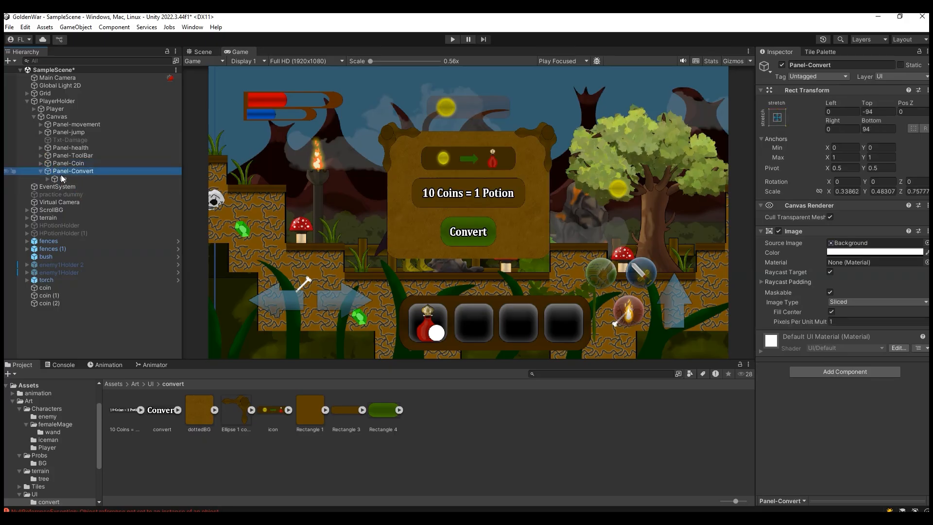
left_click(782, 64)
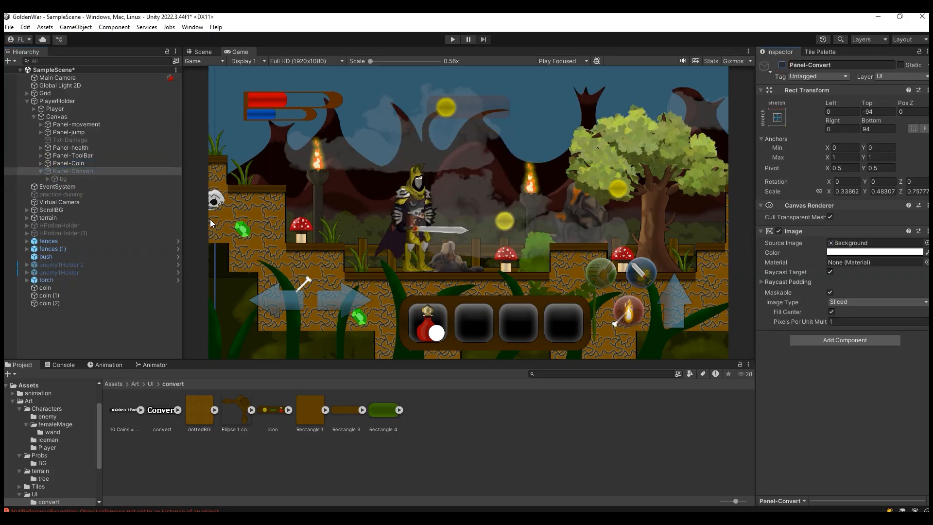
Step: Open the Art/UI asset folder and frame Panel-Coin in the Scene view
left_click(96, 160)
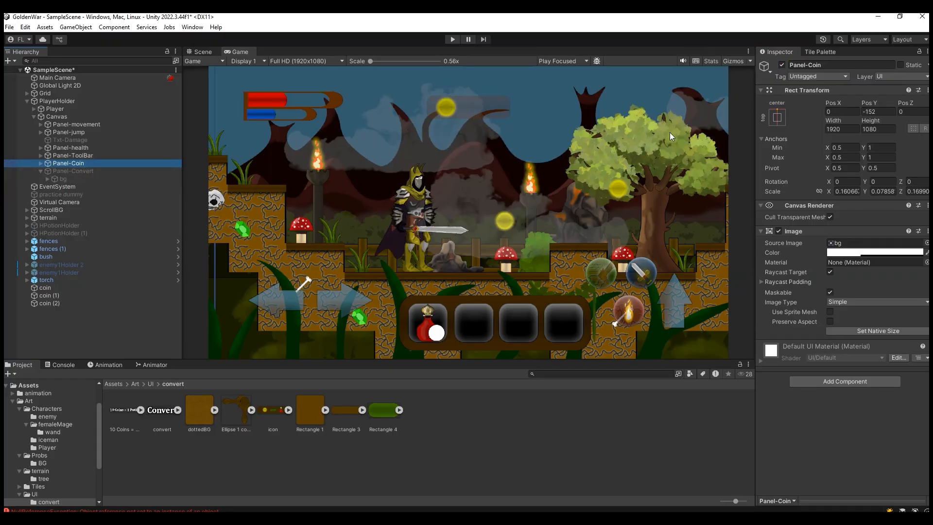
left_click(151, 385)
left_click(106, 156)
left_click(107, 164)
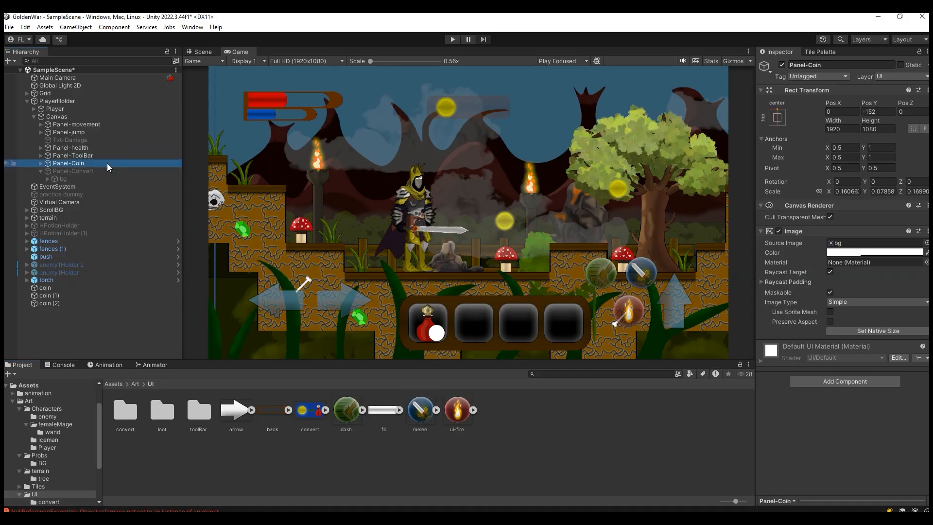
double_click(107, 164)
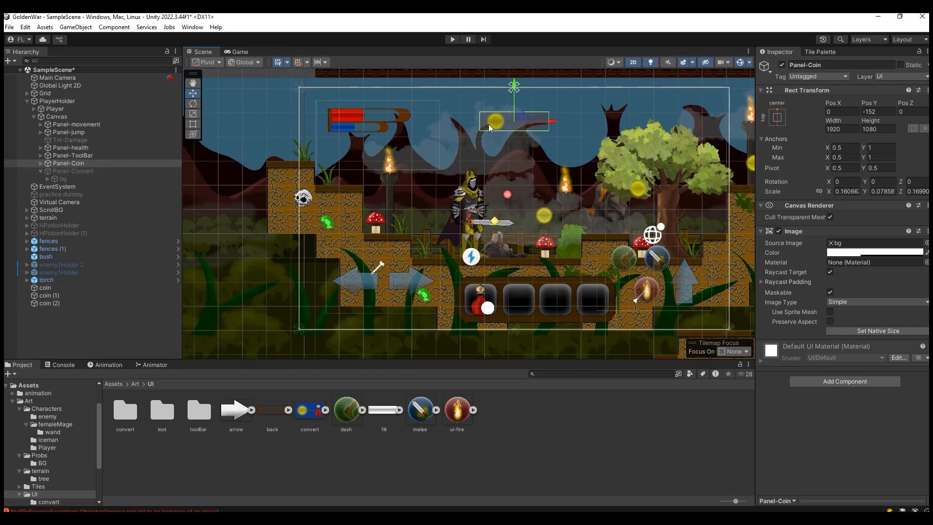
Step: Duplicate Panel-Coin and rename the copy Panel-ConvetMenu
key("ctrl+d")
left_click(93, 171)
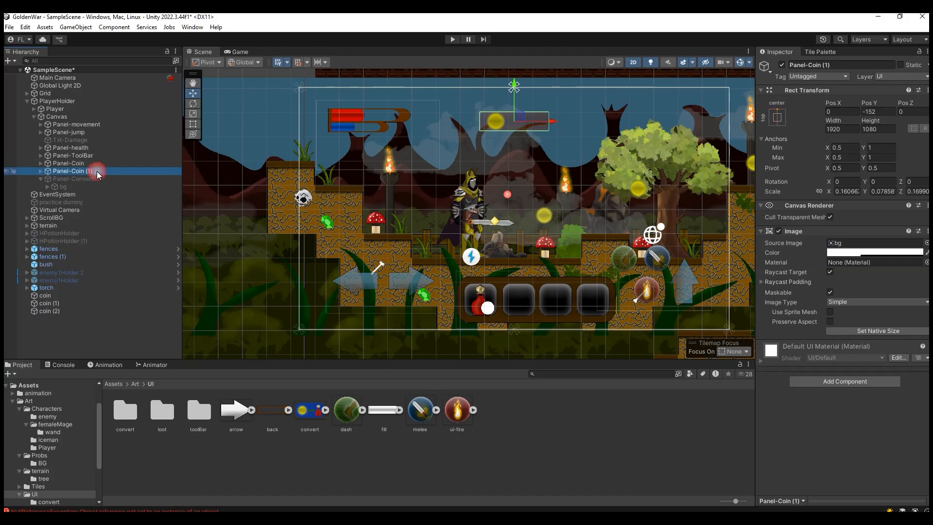
key("F2")
left_click_drag(97, 173, 73, 175)
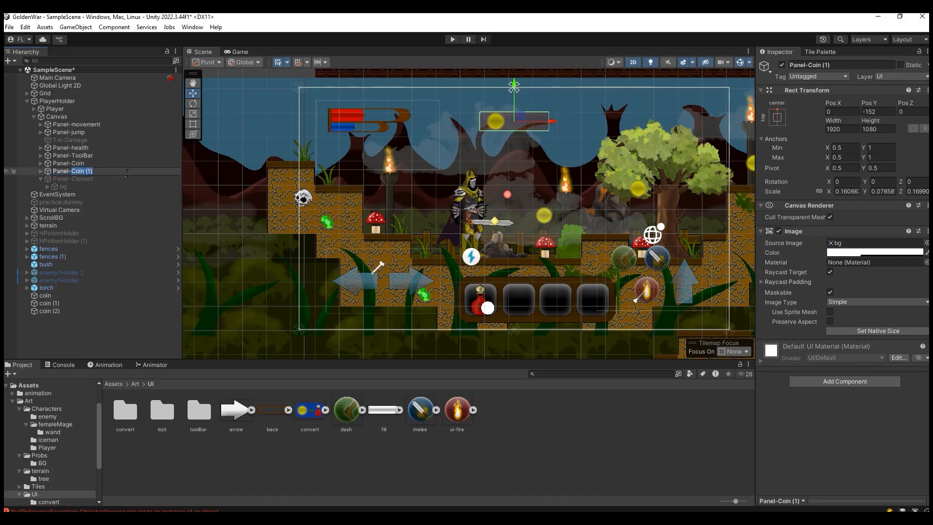
type("ConvetMenu")
key("Return")
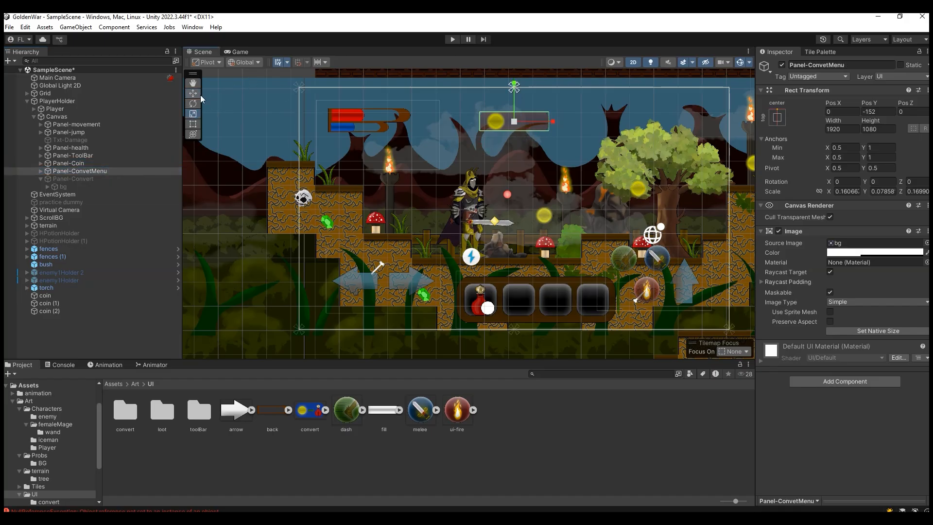
Step: Anchor Panel-ConvetMenu to the canvas's top right and move it into that corner, at about X -194, Y -147
left_click_drag(553, 122, 716, 121)
left_click(769, 72)
key("Escape")
left_click(778, 117)
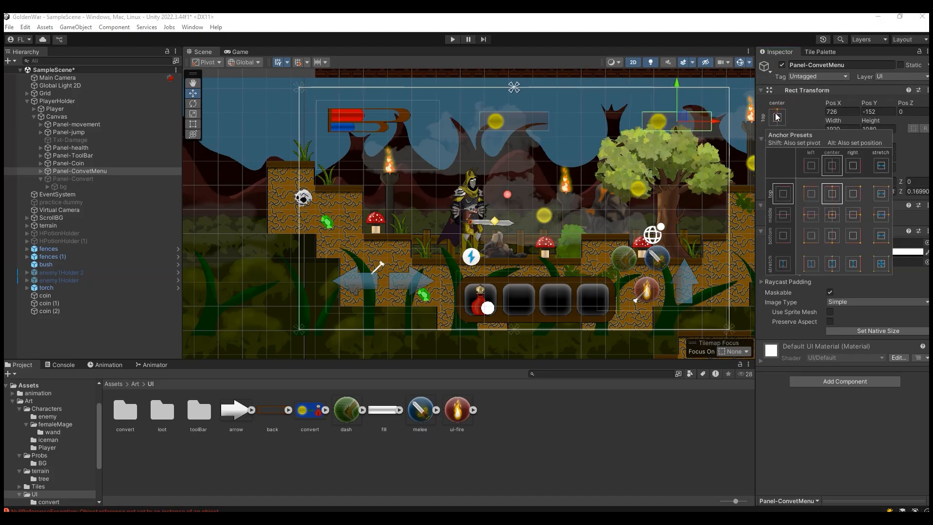
key("alt")
left_click(860, 191, "alt")
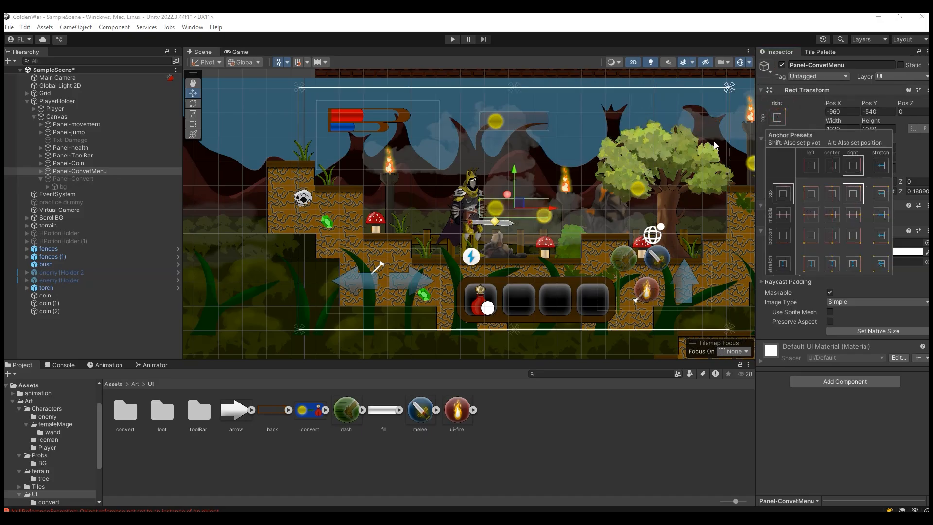
left_click_drag(556, 205, 727, 206)
left_click_drag(689, 175, 690, 90)
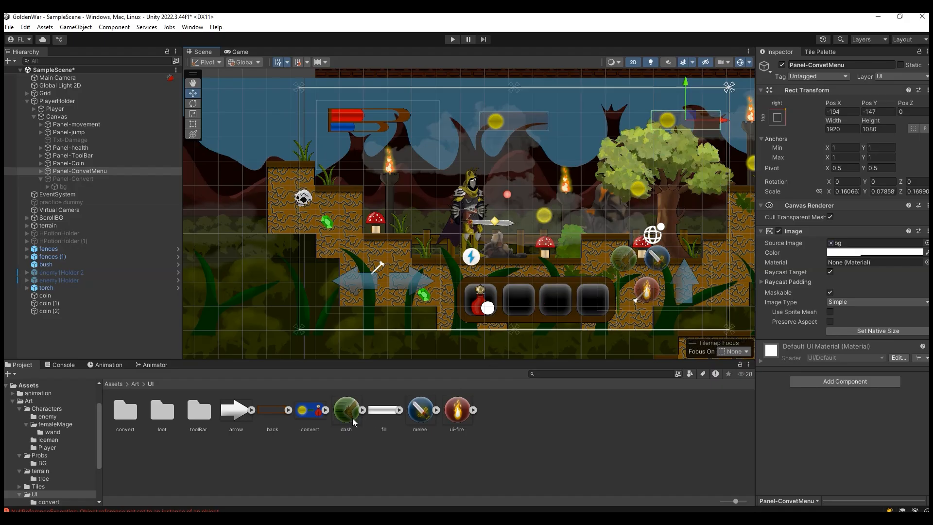
Step: Assign the convert sprite as Panel-ConvetMenu's source image and expand the panel to select its Image-coin child
left_click_drag(316, 413, 869, 248)
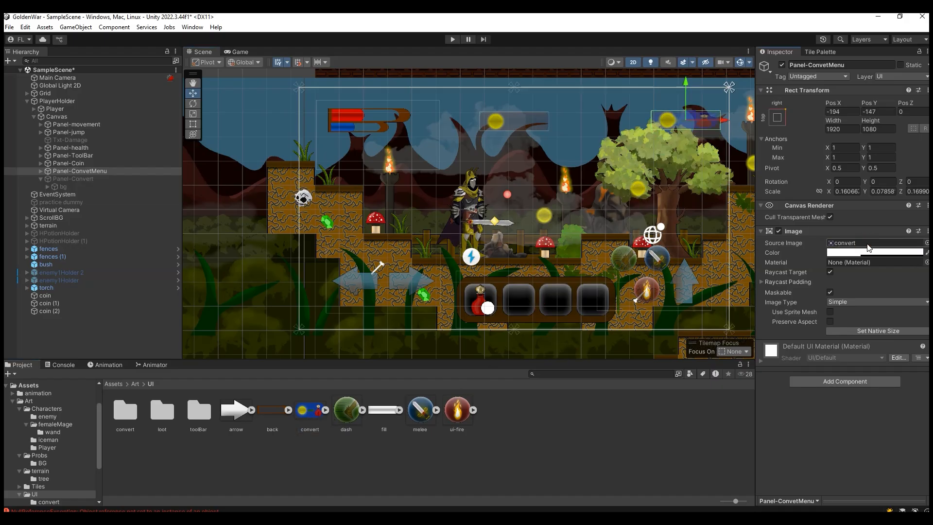
left_click(41, 172)
left_click(43, 179)
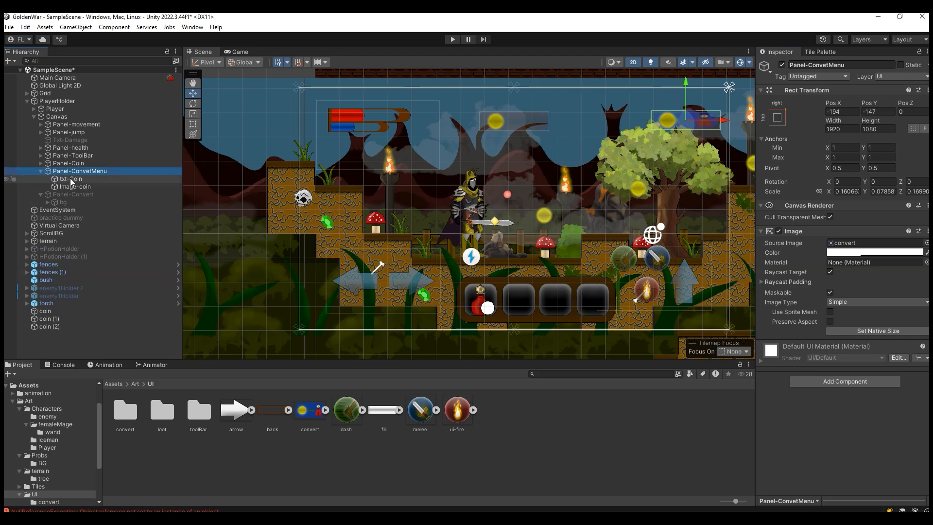
left_click(74, 187)
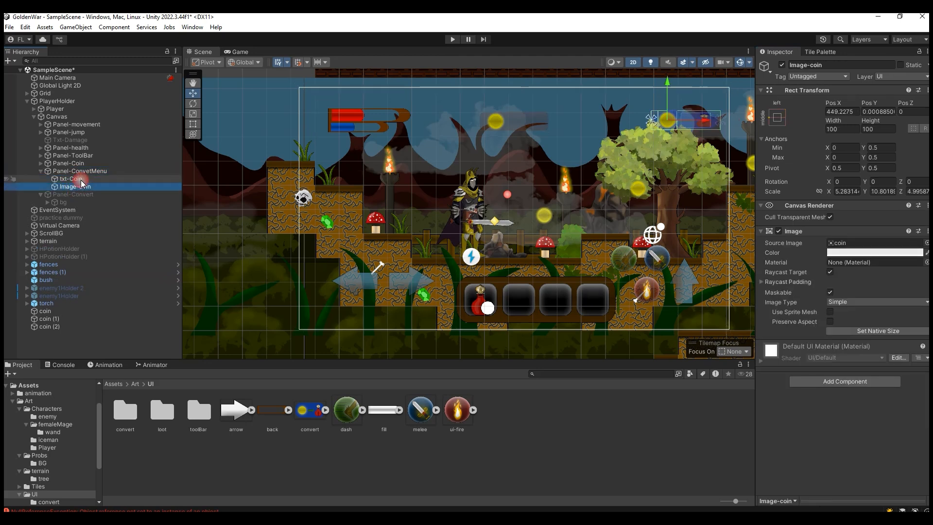
Step: Clear Panel-ConvetMenu's source image by setting its sprite to None
left_click(80, 171)
scroll(708, 148, "up", 3)
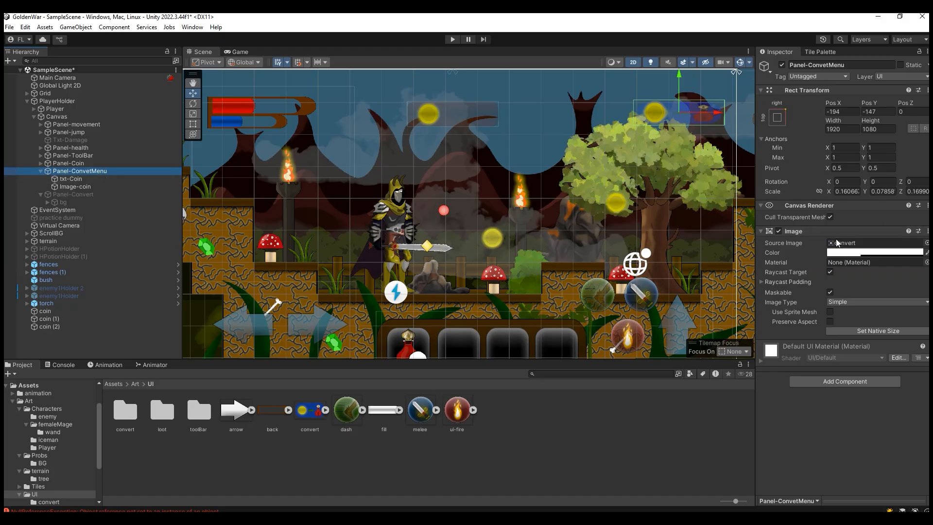
left_click(926, 243)
left_click_drag(926, 271, 924, 238)
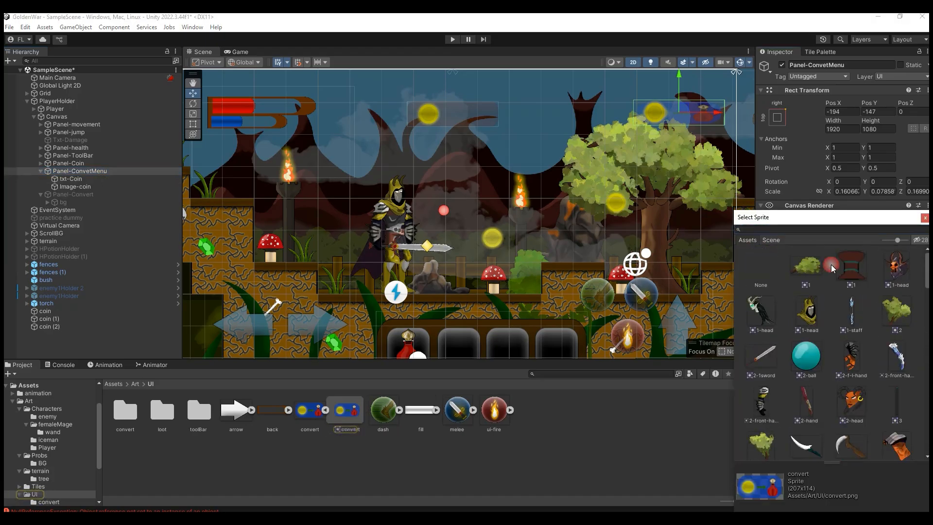
left_click(751, 266)
left_click(924, 219)
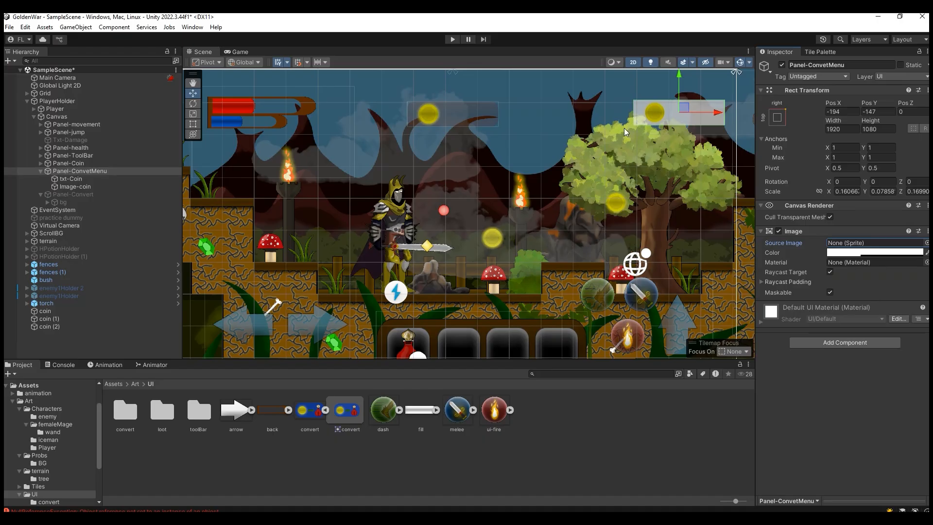
Step: Add a UI Image as a child of Panel-ConvetMenu and assign the convert sprite as its source image
left_click(95, 179)
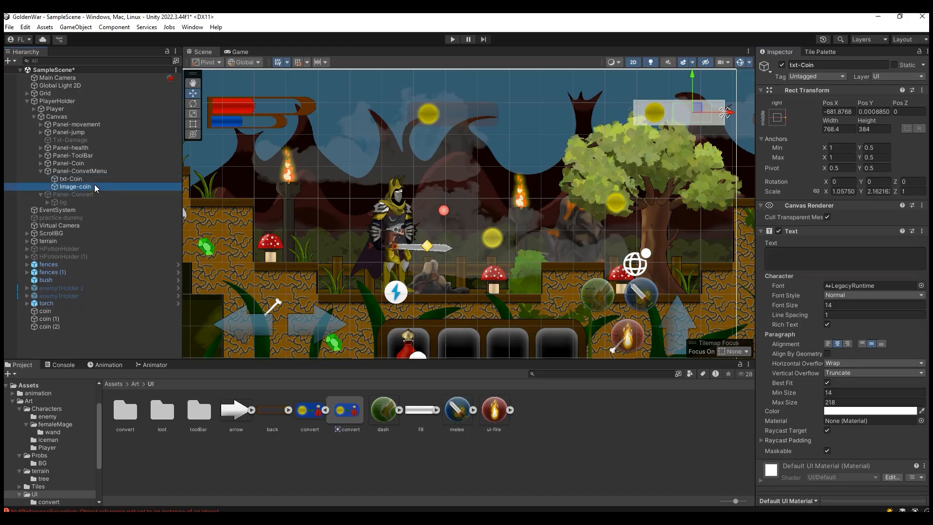
left_click(108, 172)
right_click(107, 173)
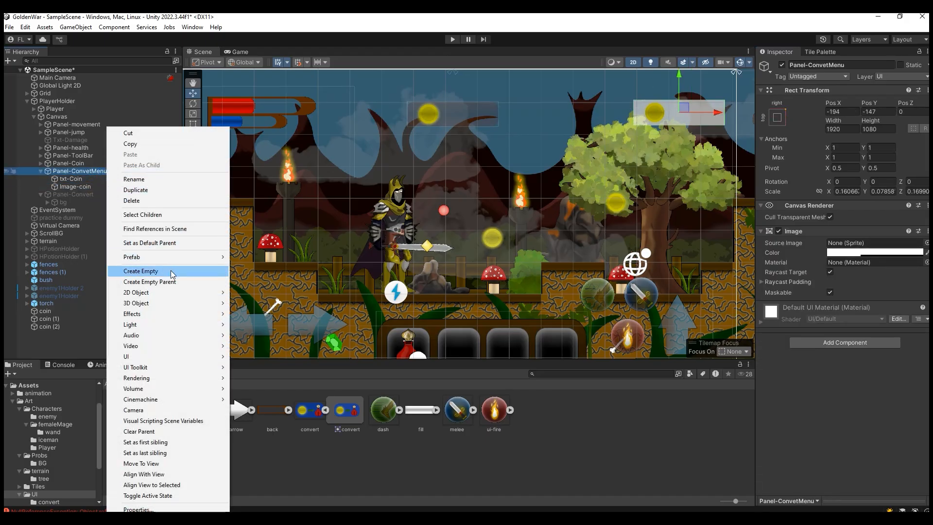
mouse_move(203, 356)
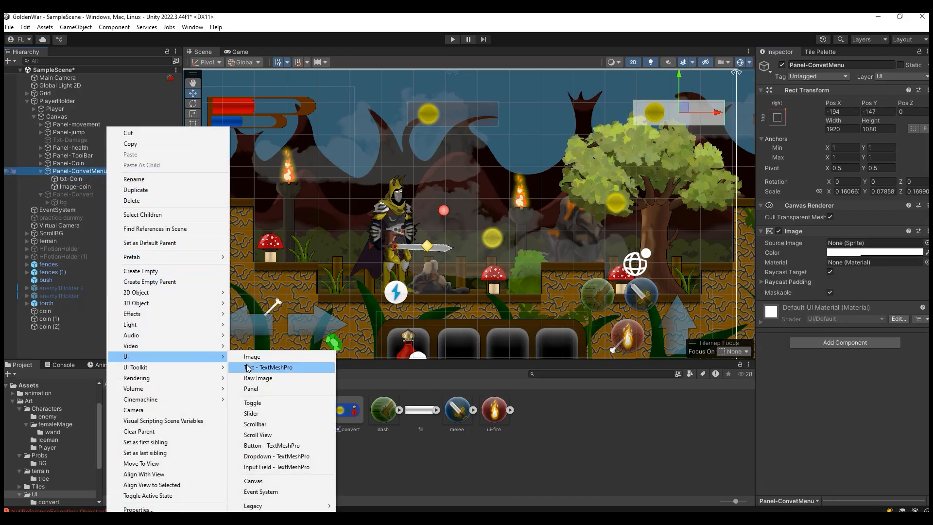
left_click(252, 357)
left_click(100, 187)
left_click(100, 195)
left_click_drag(306, 424, 857, 247)
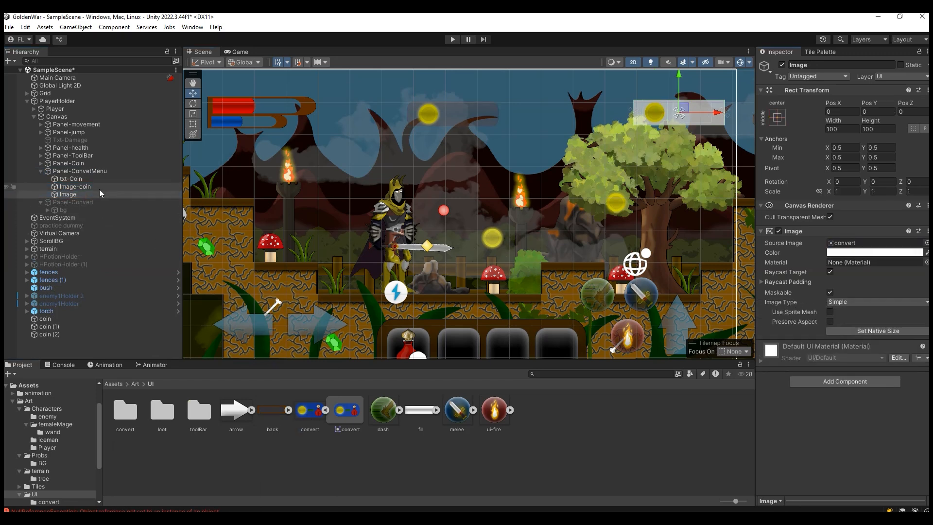
Step: Delete the txt-Coin and Image-coin children of Panel-ConvetMenu
left_click(99, 189)
left_click(99, 181, "shift")
key("Delete")
left_click(94, 182)
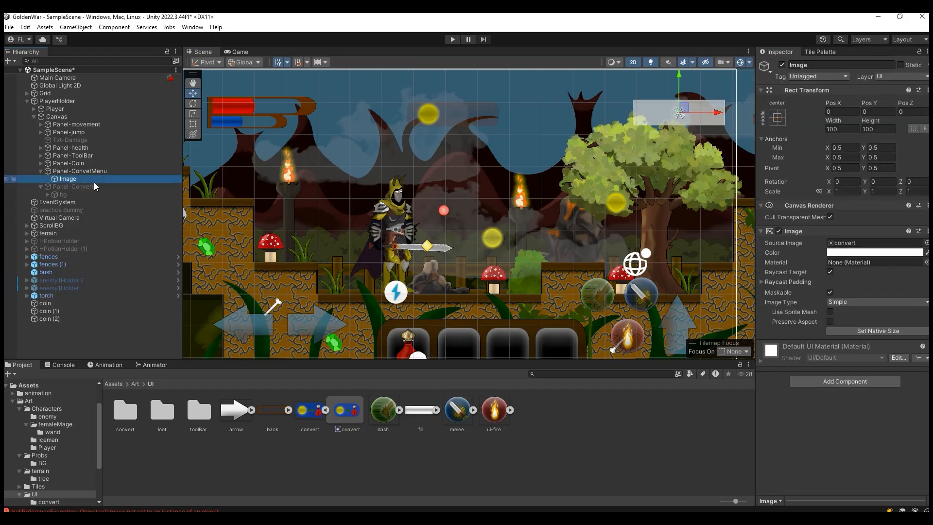
Step: Rename the Image under Panel-ConvetMenu as ConvertMenu
left_click(95, 171)
left_click(97, 180)
left_click(92, 179)
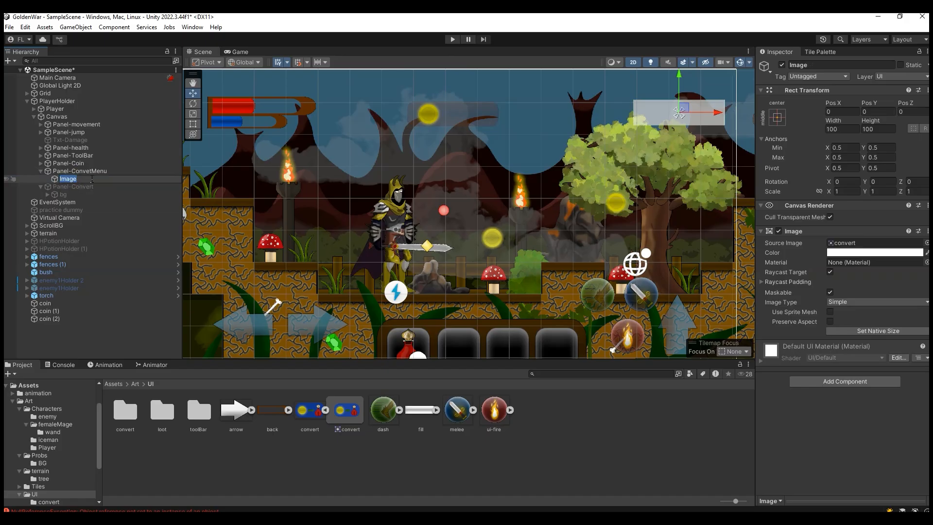
type("ConvertMenu")
key("Return")
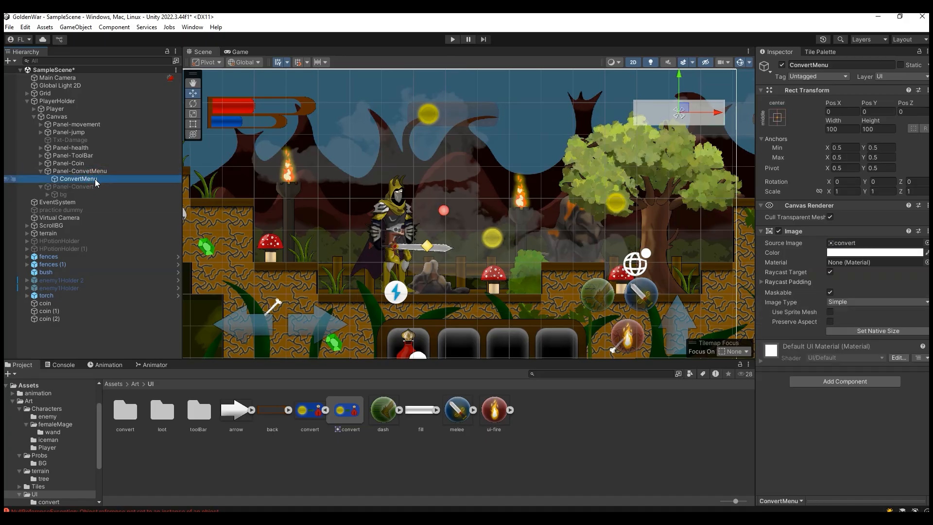
Step: Add a legacy UI Button as a child of Panel-ConvetMenu
left_click(100, 171)
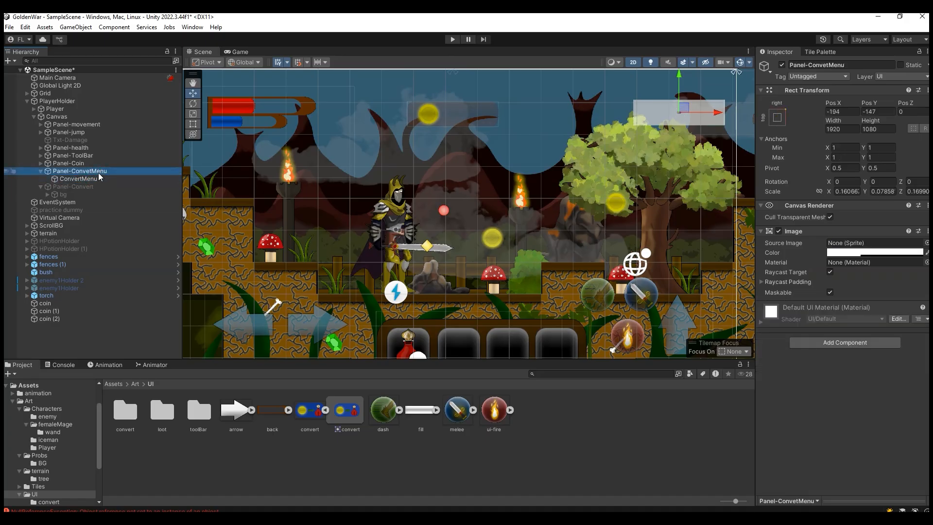
right_click(100, 171)
mouse_move(206, 358)
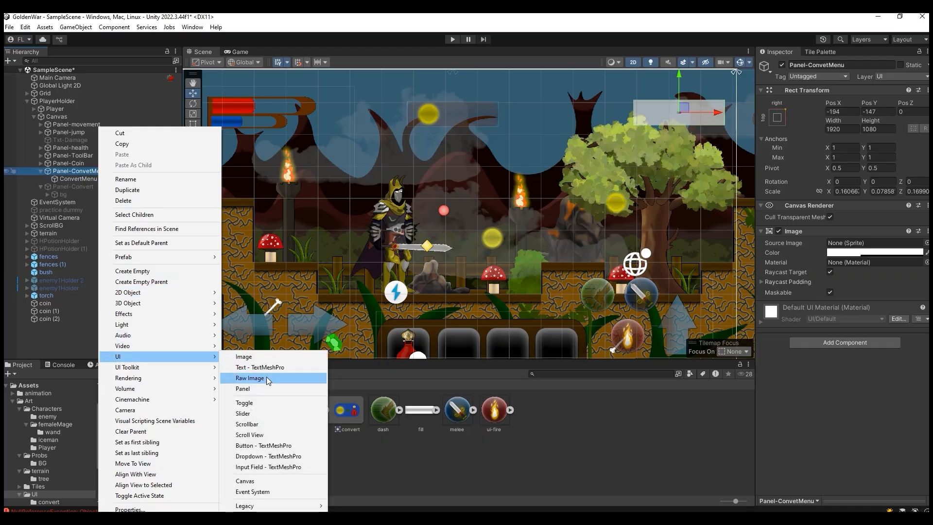
mouse_move(310, 506)
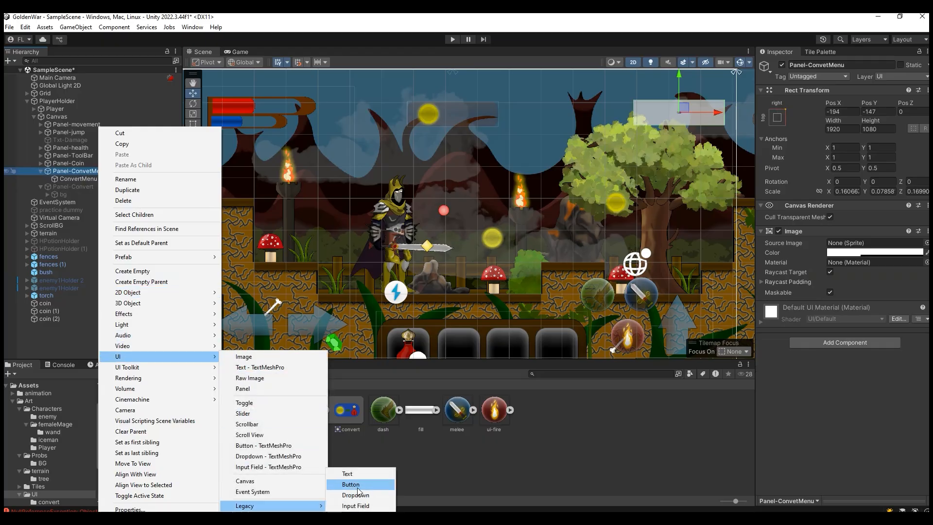
left_click(357, 484)
Step: Rename the legacy button ConvertMenu and delete the plain ConvertMenu image it replaces
left_click(88, 179)
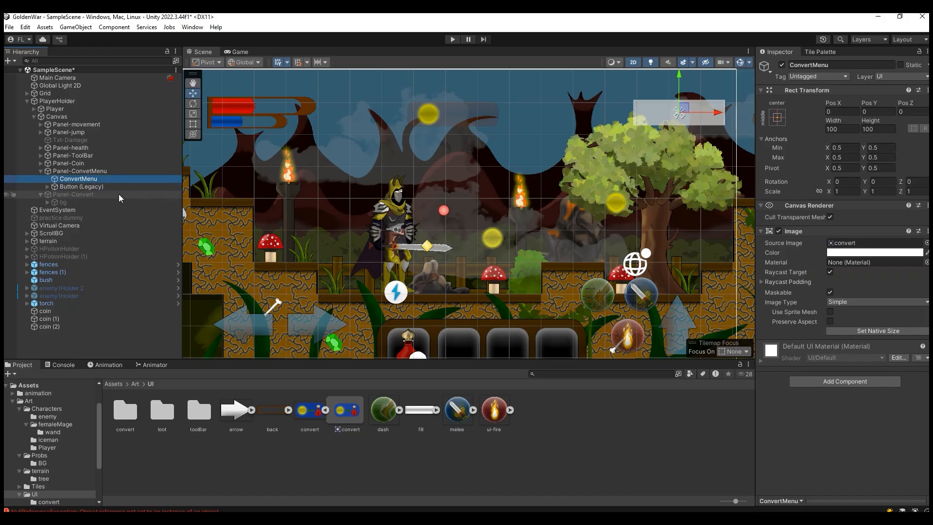
left_click(78, 179)
right_click(79, 180)
left_click(80, 196)
left_click(73, 186)
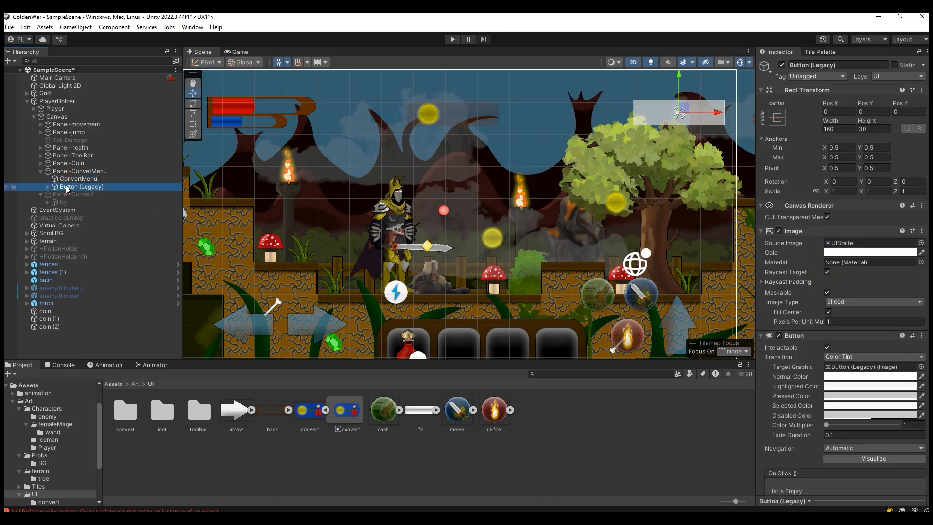
left_click(73, 187)
right_click(74, 187)
left_click(97, 213)
left_click(93, 181)
key("Delete")
Step: Scale the ConvertMenu button to about 3.85, size it about 169.9 by 149.8, and assign convert as its source image
left_click(91, 179)
left_click(194, 115)
left_click_drag(679, 113, 125, 125)
left_click_drag(313, 430, 845, 243)
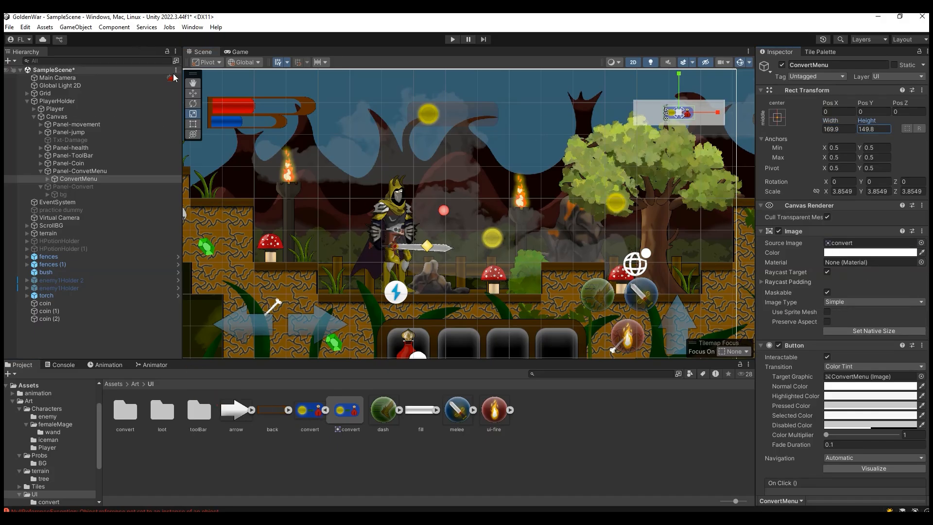
Step: Scale the ConvertMenu button to about 5.29 and, starting from its native size, increase its height to about 166.2
left_click(195, 84)
left_click_drag(540, 107, 407, 174)
scroll(550, 211, "up", 3)
scroll(550, 211, "up", 3)
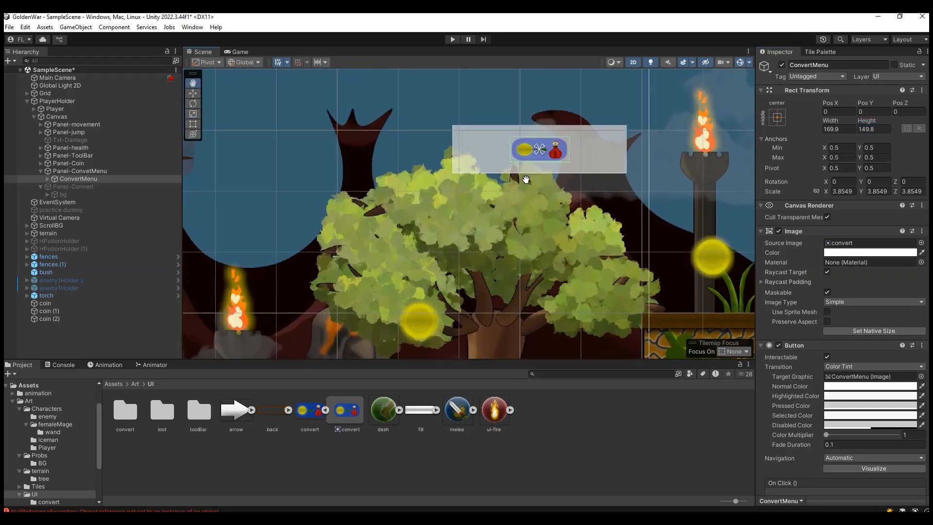
left_click(193, 114)
left_click_drag(606, 180, 623, 179)
left_click_drag(831, 122, 16, 125)
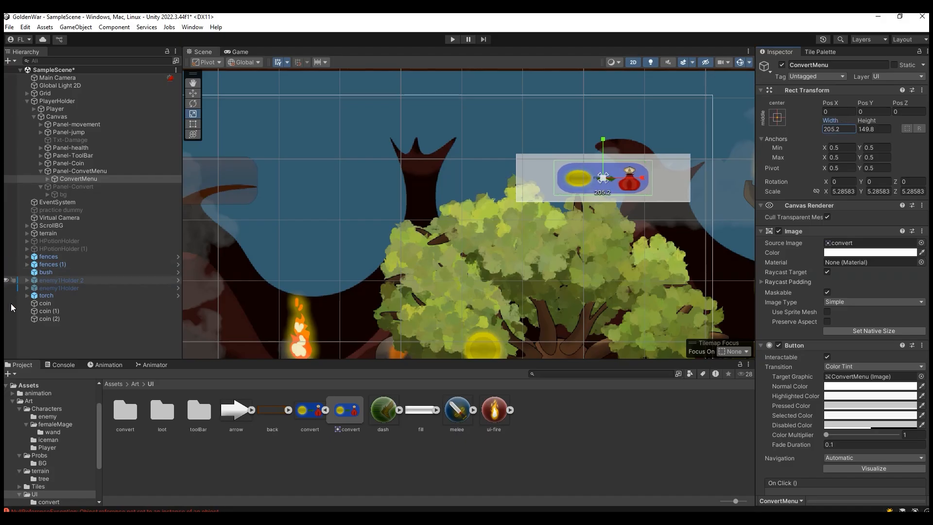
left_click(877, 333)
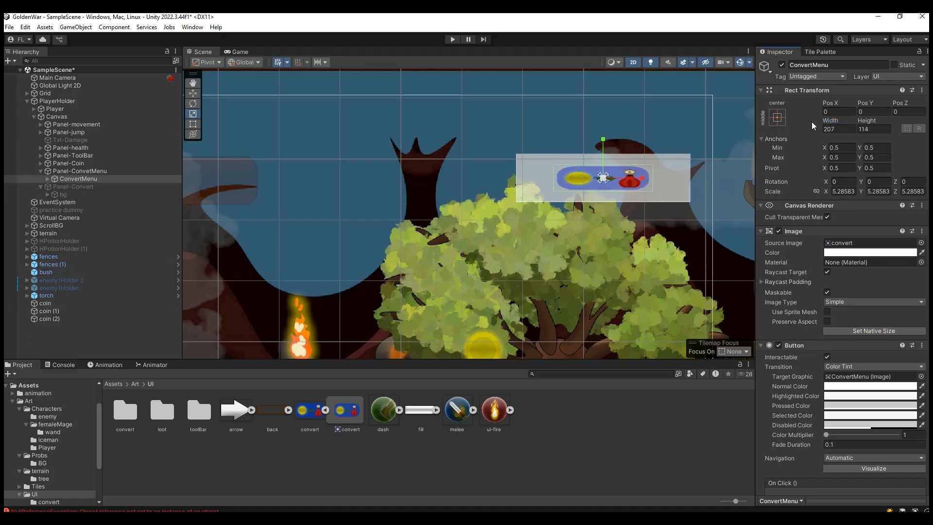
left_click_drag(865, 121, 11, 124)
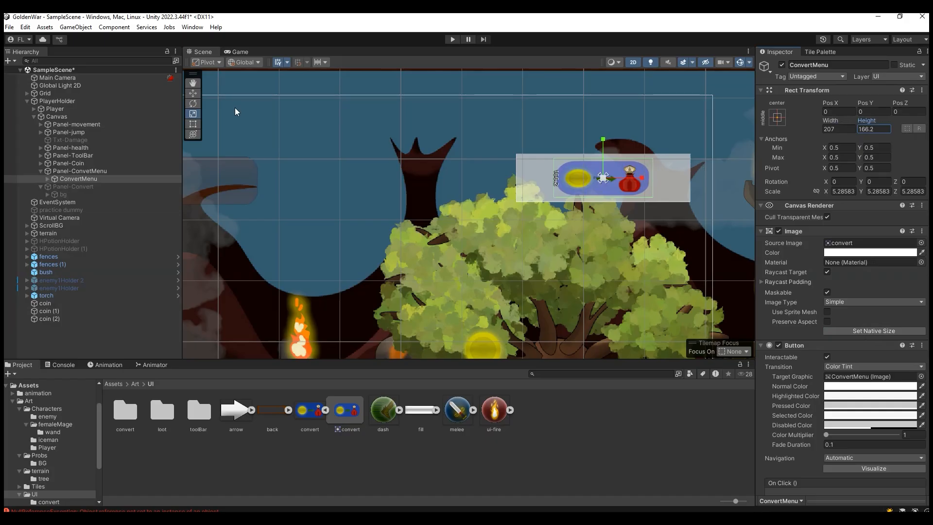
Step: Move the ConvertMenu button left within its panel to about X -306 and check it in the Game view
left_click(198, 94)
left_click_drag(643, 183, 615, 183)
left_click(241, 53)
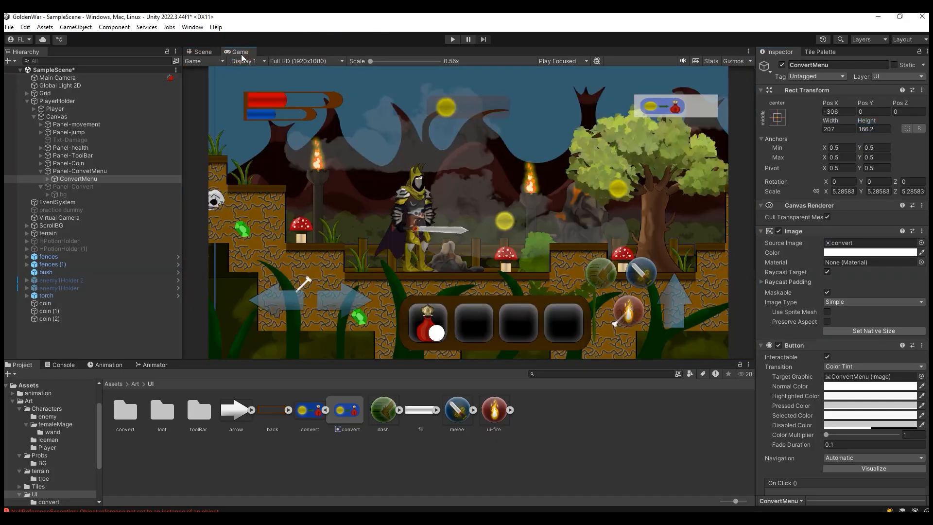
left_click(204, 52)
Step: Clear the label text of the ConvertMenu button's Text (Legacy) child
scroll(579, 198, "up", 4)
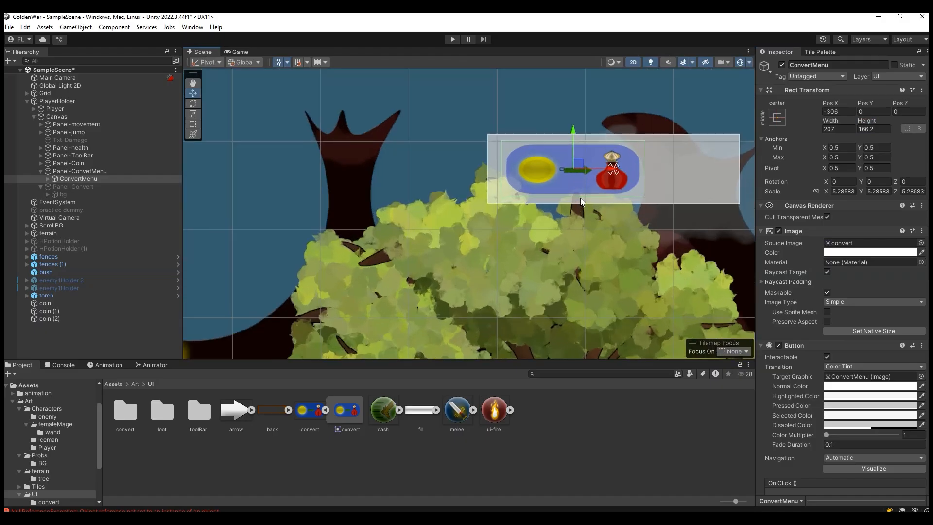
left_click(48, 181)
left_click(87, 187)
left_click_drag(802, 252, 694, 253)
key("BackSpace")
Step: Stretch the ConvertMenu button vertically to a Y scale of about 6.34 and check it in the Game view
left_click(129, 181)
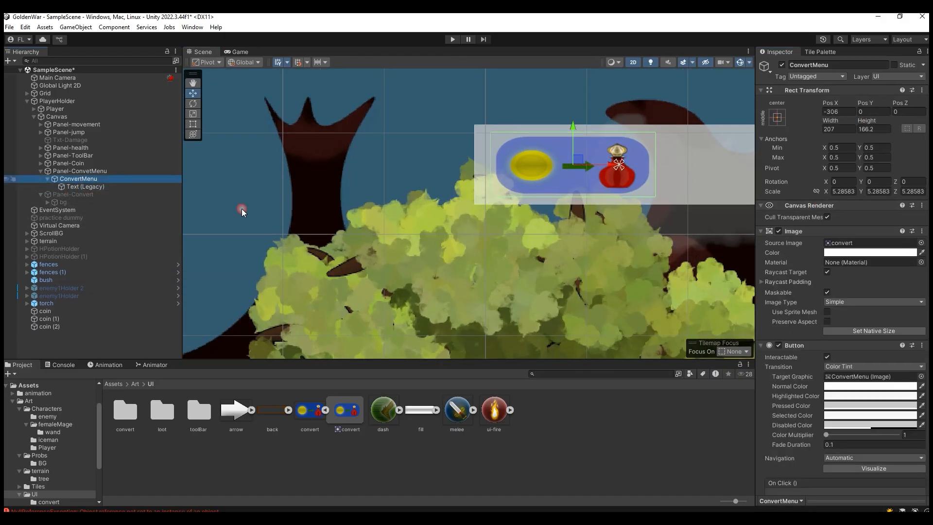
scroll(530, 176, "down", 1)
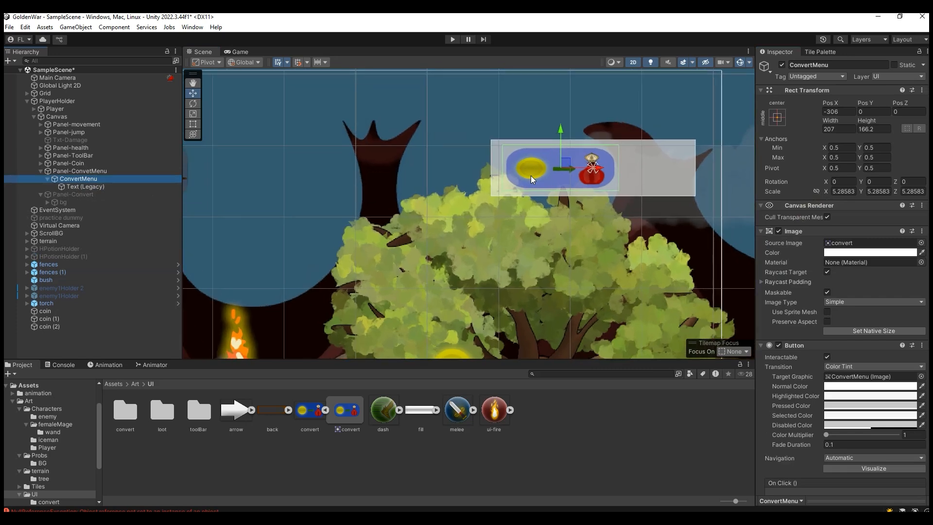
scroll(657, 175, "up", 2)
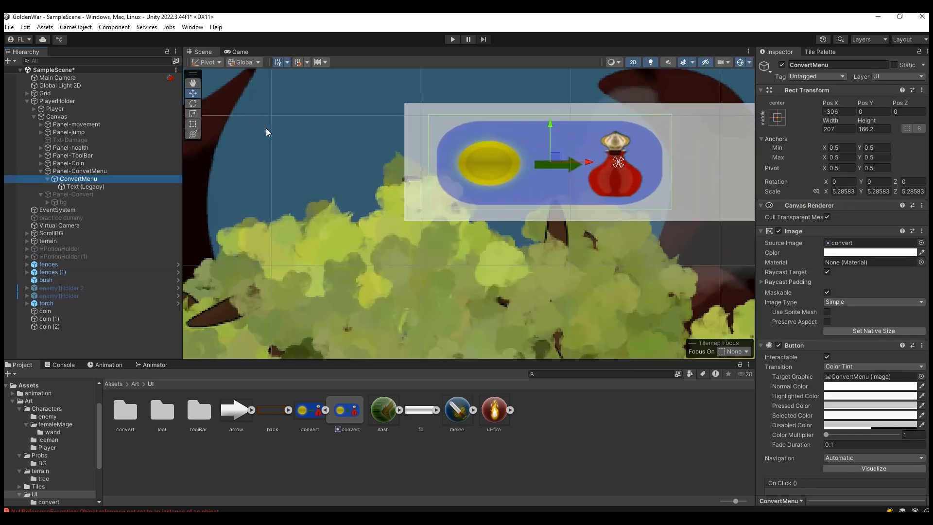
left_click(193, 114)
left_click_drag(550, 125, 552, 118)
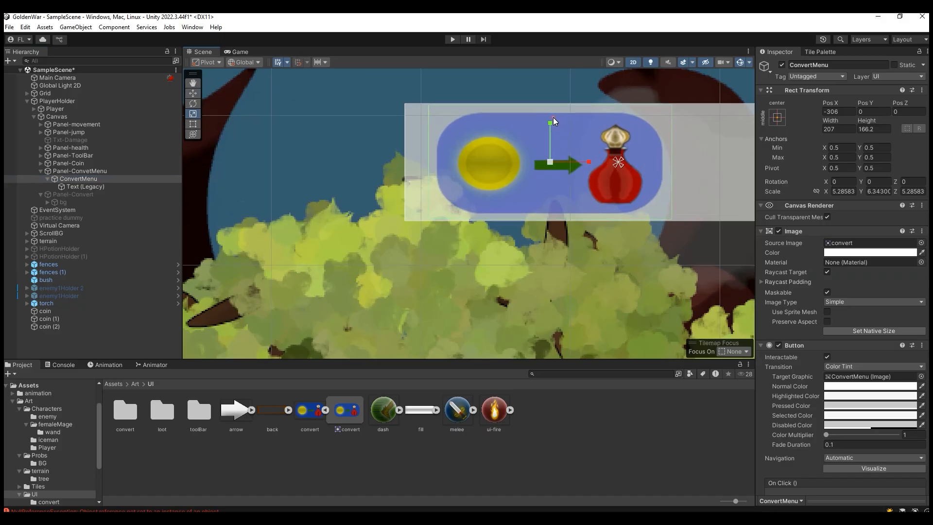
left_click(239, 52)
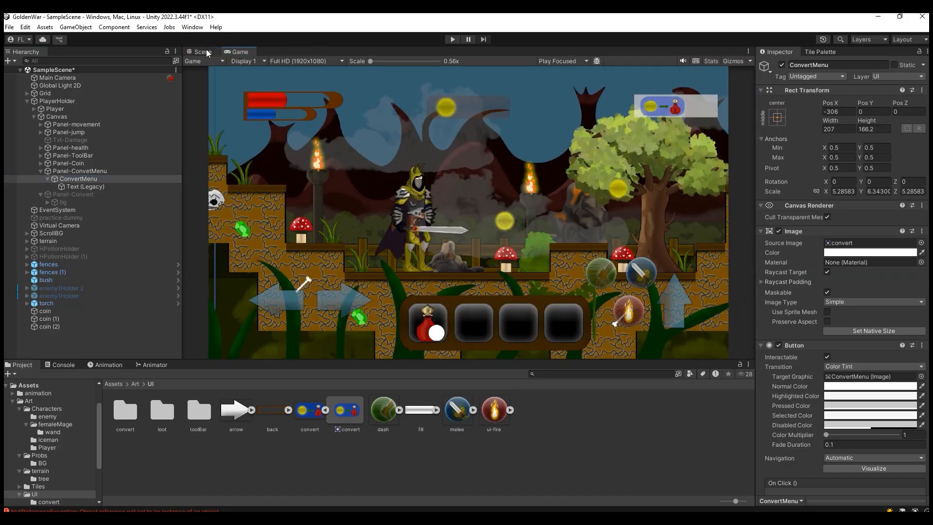
left_click(202, 52)
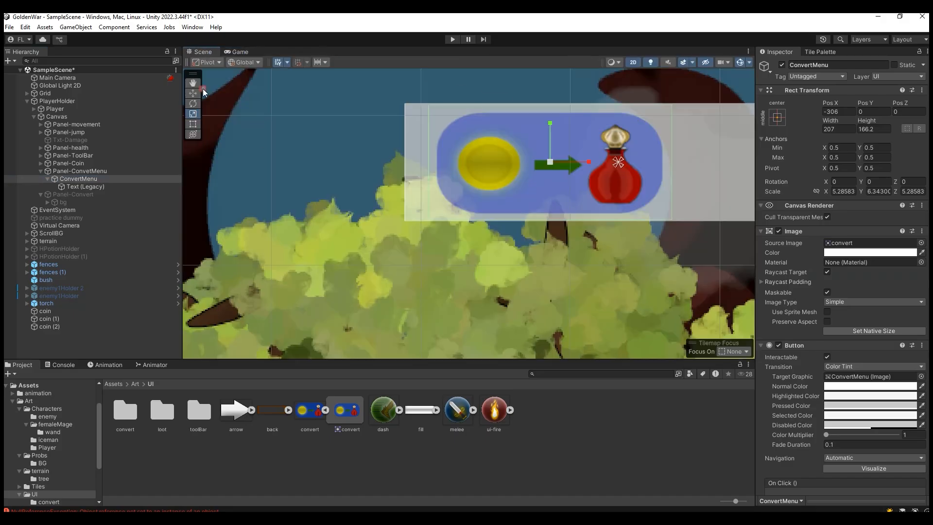
Step: Enlarge Panel-ConvetMenu to a scale of about 0.209 by 0.102, move it to about X -249.8, Y -117.5, and preview it in-game
left_click(101, 172)
scroll(505, 194, "down", 5)
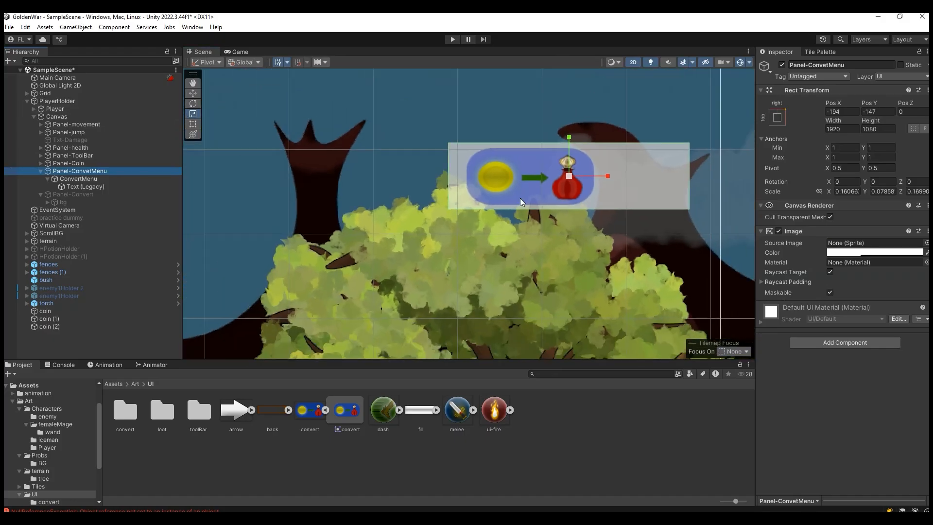
mouse_move(564, 183)
left_mouse_down()
mouse_move(575, 176)
mouse_move(562, 177)
left_mouse_up()
left_click(193, 93)
left_click_drag(526, 147, 527, 128)
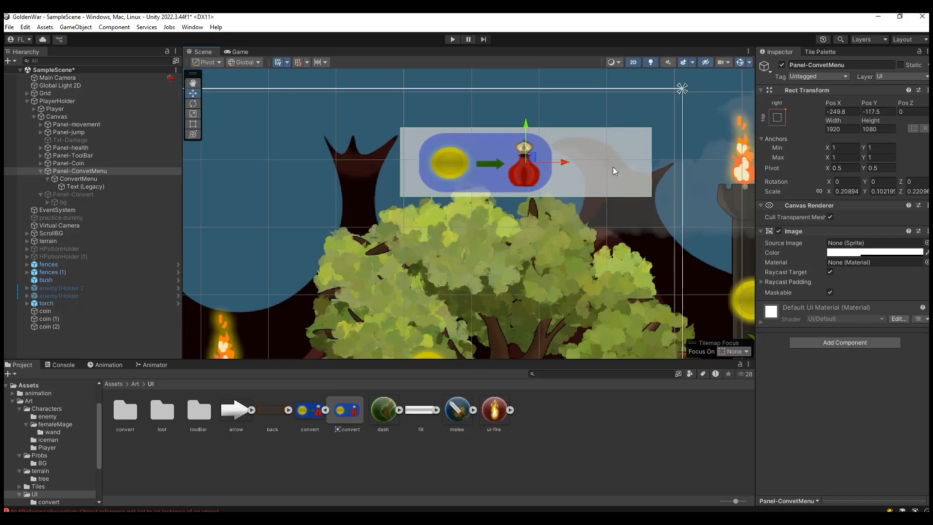
left_click(238, 52)
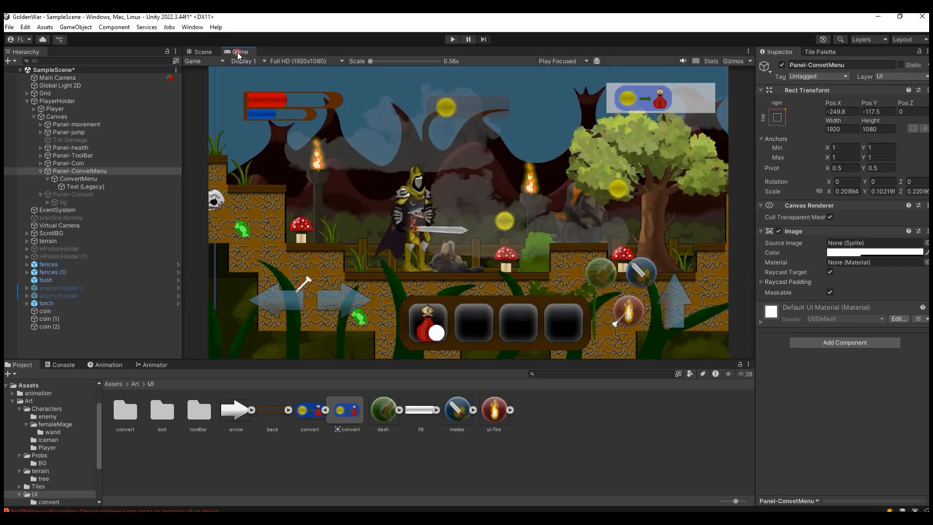
Step: Lower Panel-ConvetMenu to about Y -155.5 and check its placement in the Game view
left_click(202, 51)
left_click_drag(521, 134, 520, 156)
scroll(518, 192, "down", 4)
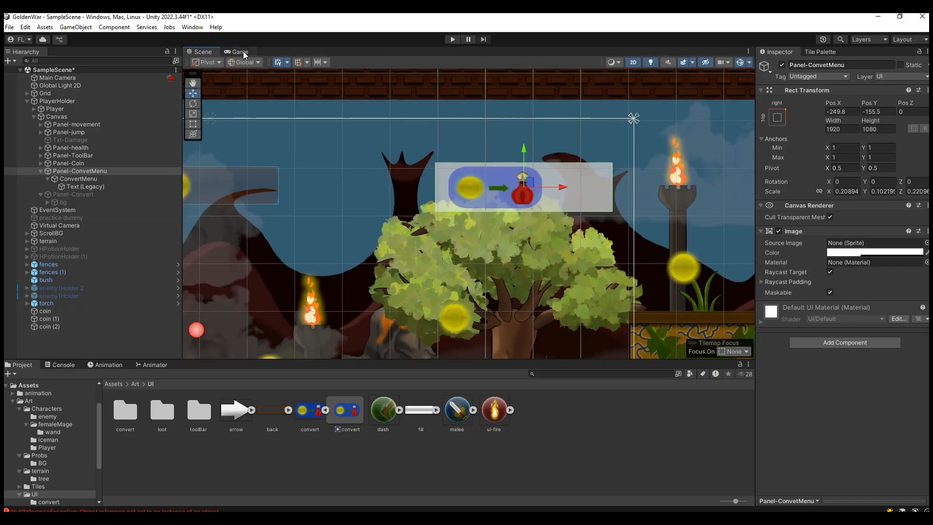
left_click(238, 51)
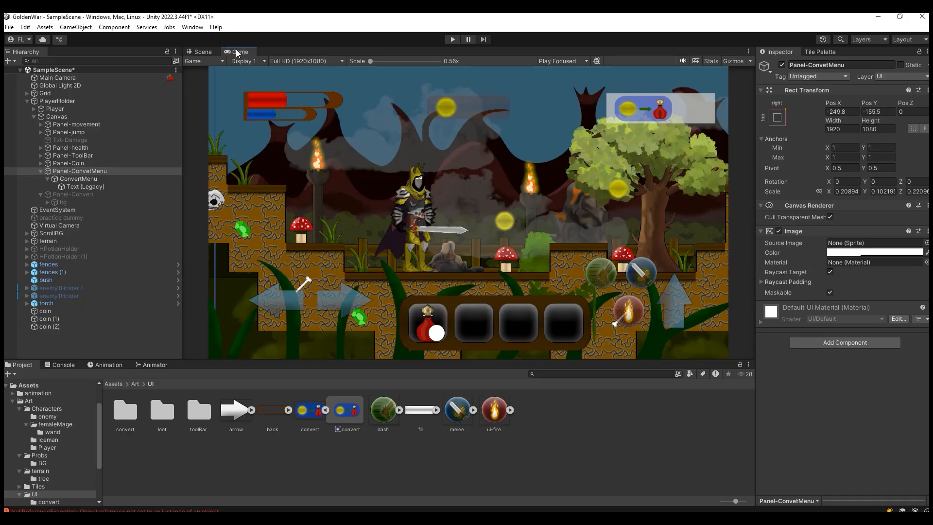
Step: Make Panel-ConvetMenu's background fully transparent by setting its image color alpha to 0
left_click(201, 52)
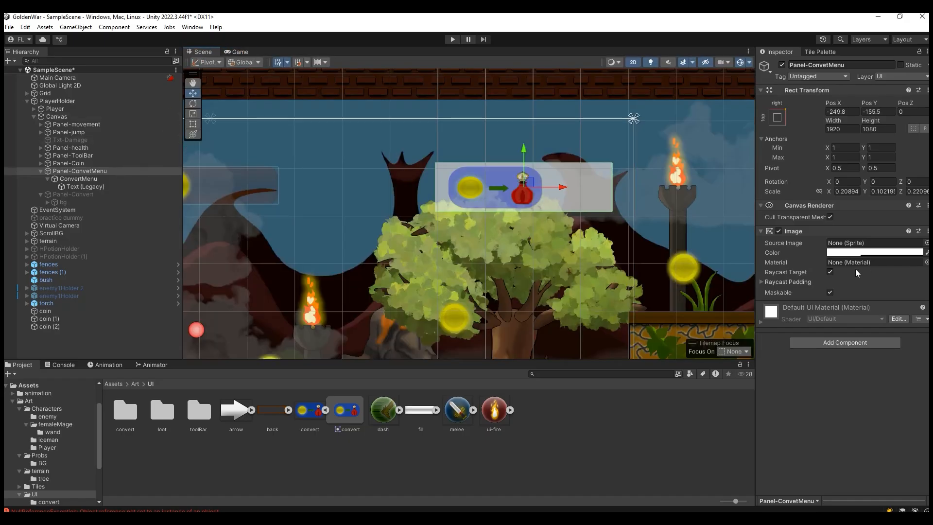
left_click(855, 252)
left_click_drag(864, 442, 720, 423)
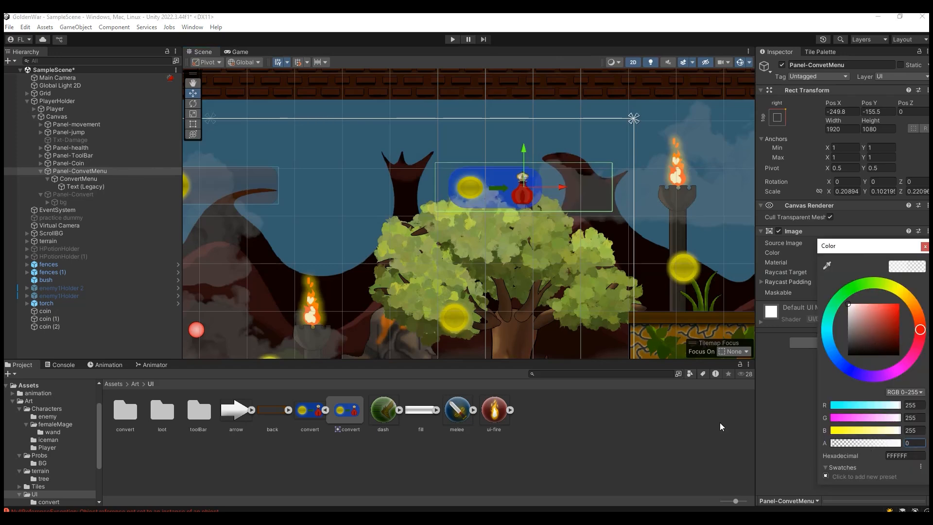
Step: Preview the transparent Panel-ConvetMenu in the Game view, save the scene, and collapse the ConvertMenu button's children
left_click(240, 51)
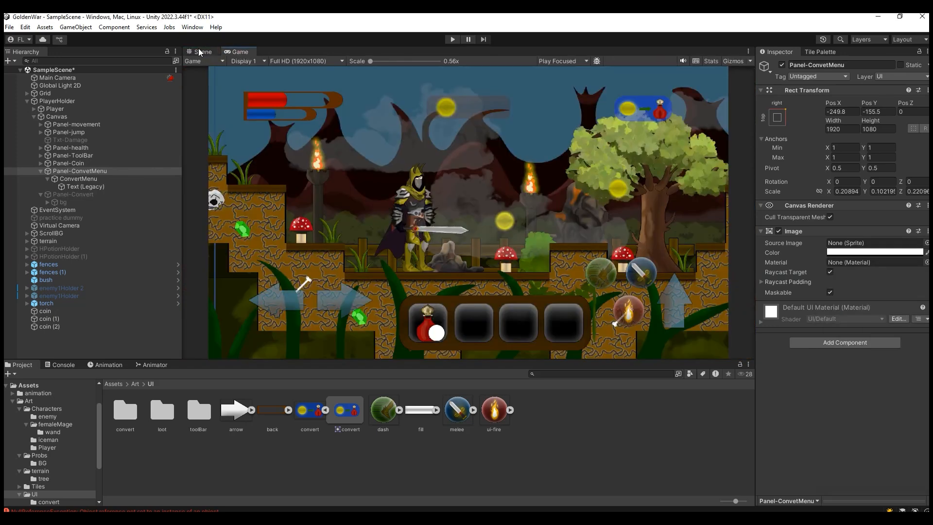
key("ctrl+s")
left_click(107, 178)
left_click(47, 179)
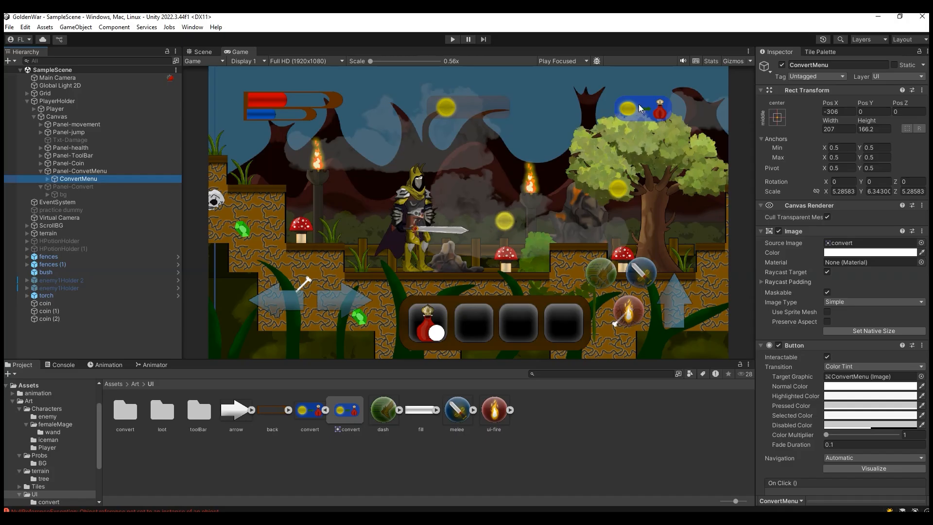
Step: Activate the Panel-Convert object so the exchange panel is shown
left_click(84, 188)
left_click(98, 179)
left_click(95, 188)
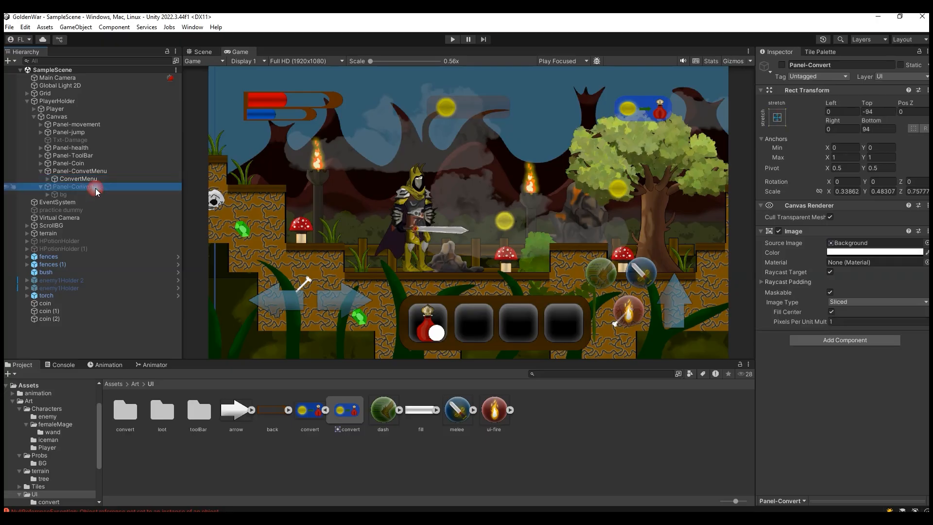
left_click(781, 65)
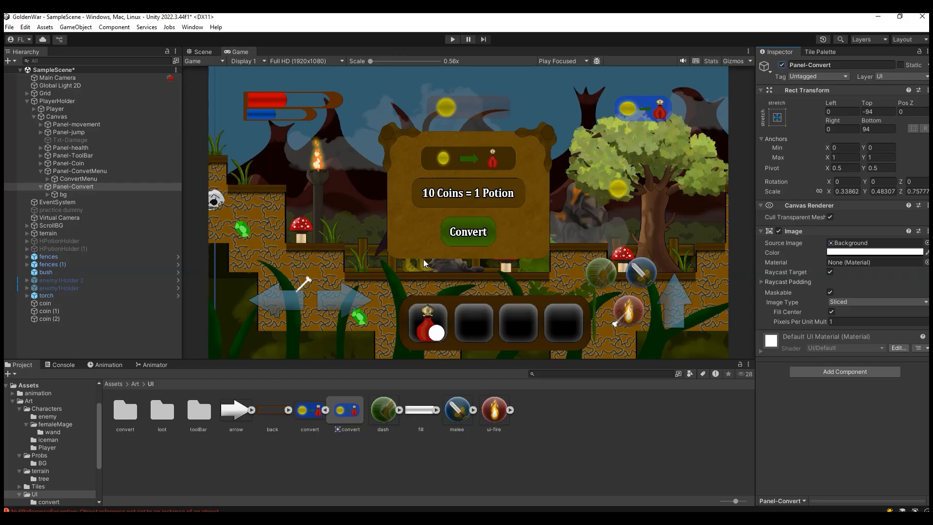
Step: Add a legacy UI button as a child of bg inside Panel-Convert
left_click(44, 194)
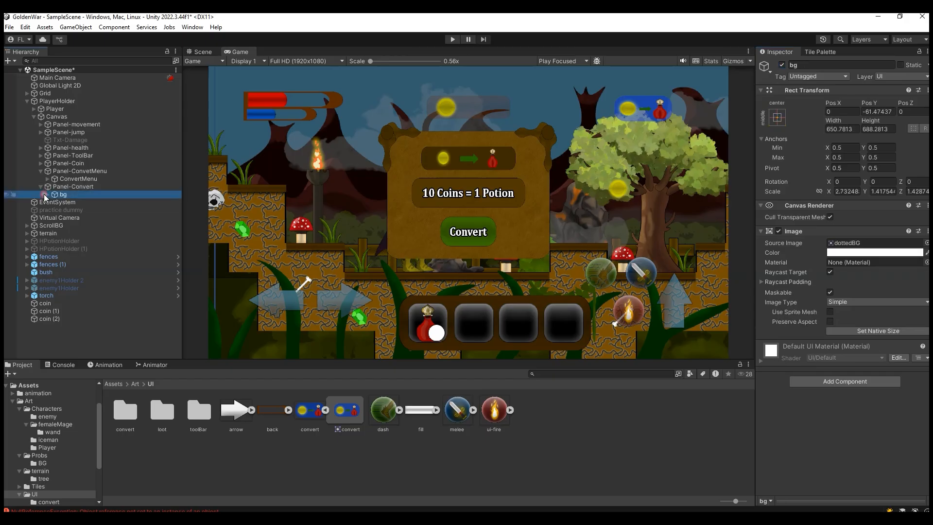
left_click(47, 194)
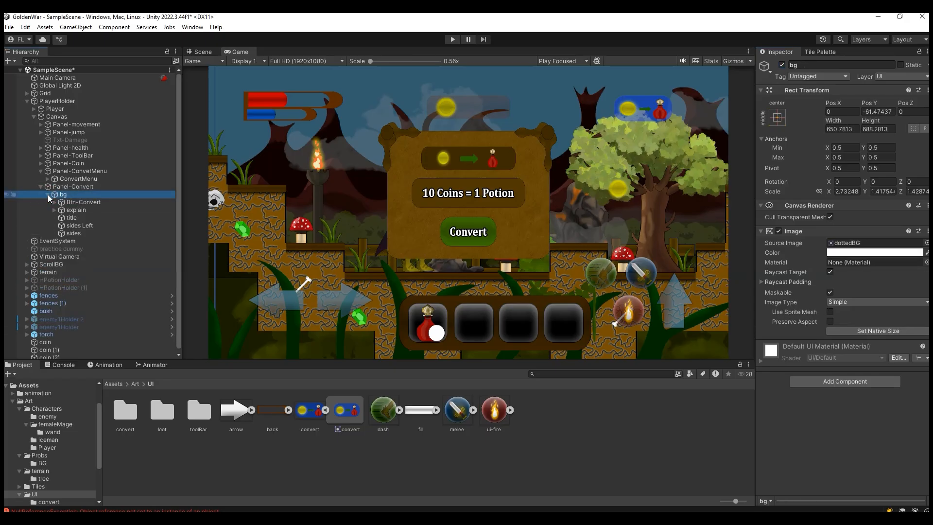
right_click(95, 196)
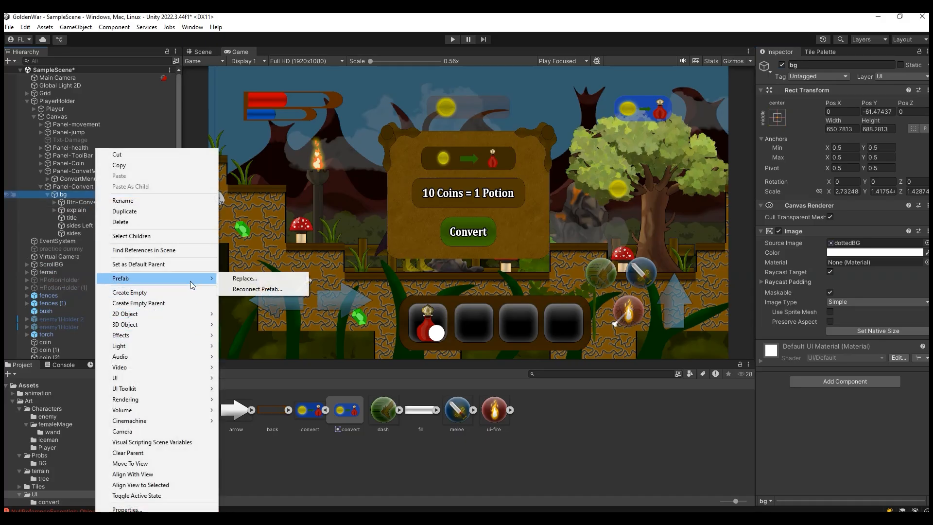
mouse_move(194, 378)
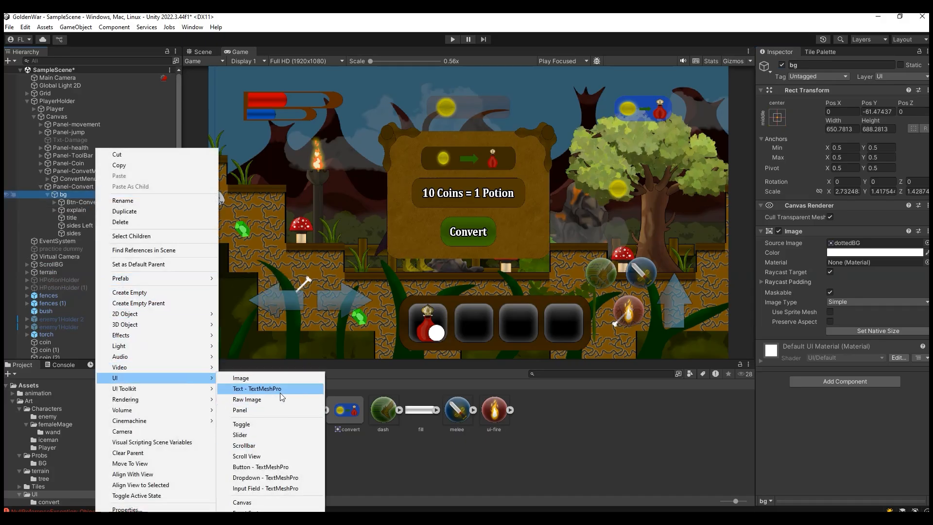
mouse_move(262, 511)
left_click(375, 503)
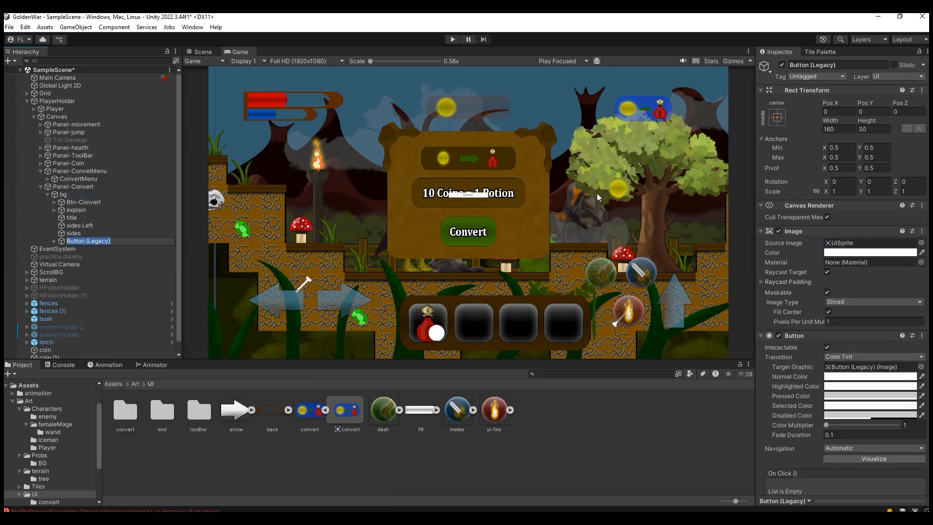
Step: Resize the new legacy button to a width of 162 and a height of 90.6
scroll(596, 193, "up", 2)
left_click_drag(836, 122, 726, 122)
left_click_drag(827, 123, 12, 119)
left_click_drag(874, 121, 70, 121)
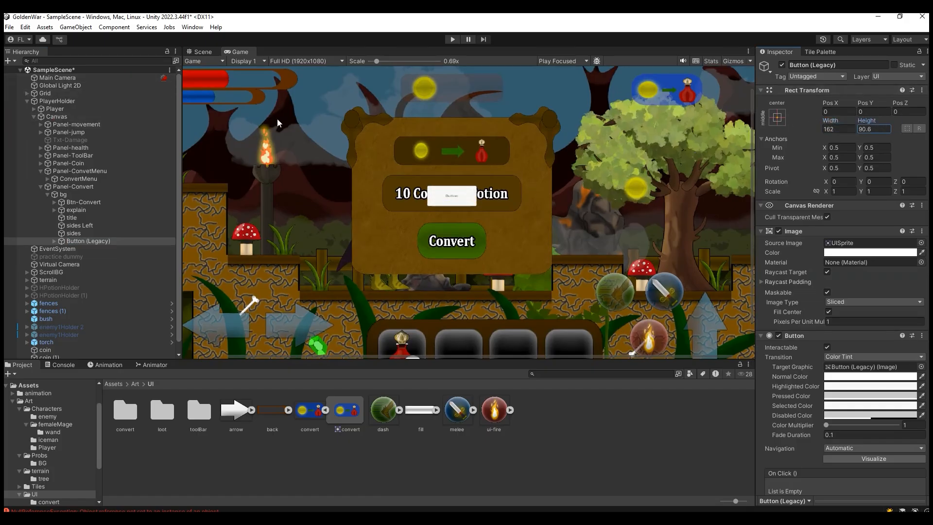
Step: Move the new button to the exchange panel's lower-left corner, at about X -286, Y -341
left_click(202, 52)
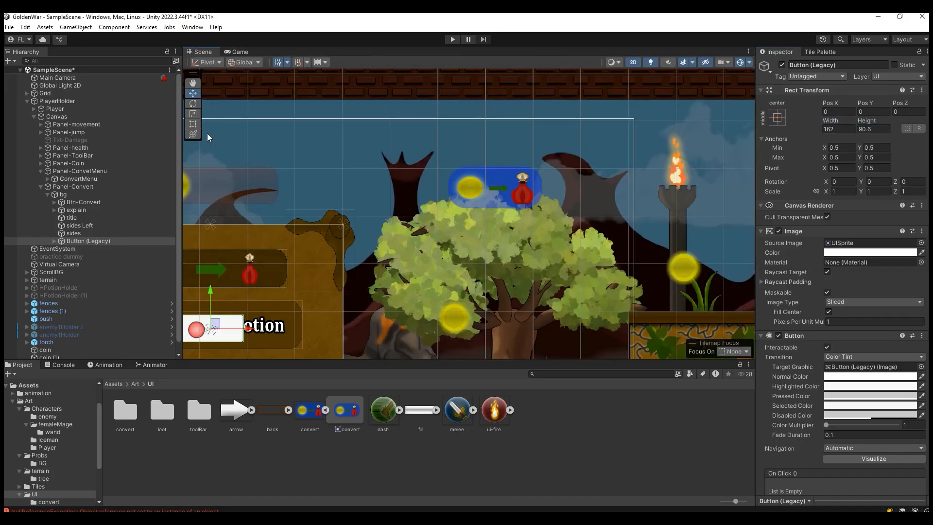
left_click(194, 84)
left_click_drag(381, 184, 681, 54)
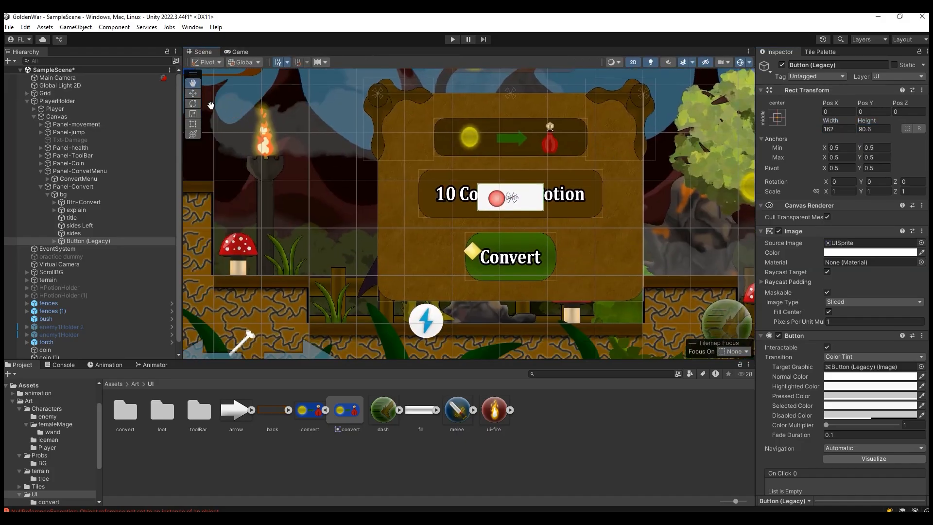
left_click(192, 93)
left_click_drag(507, 170, 507, 272)
left_click_drag(547, 299, 432, 299)
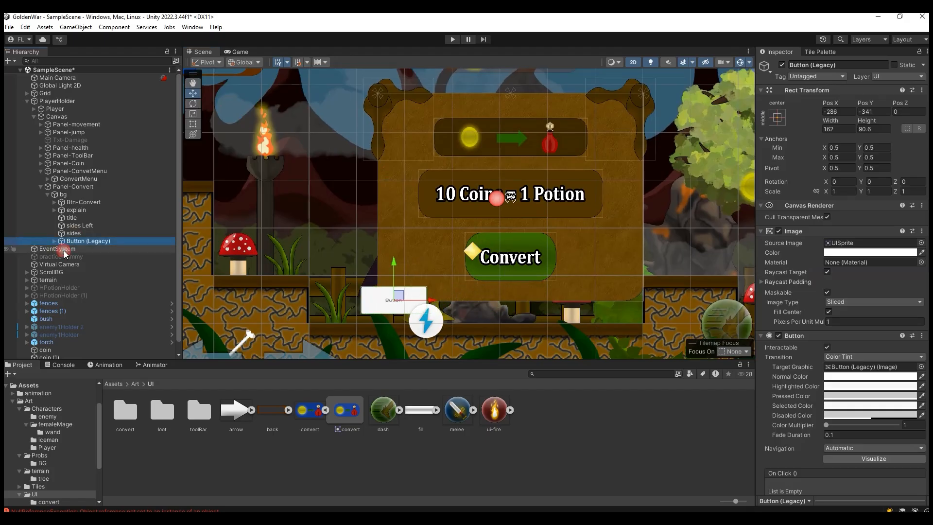
Step: Set the new button's label text to "Back" and enable Best Fit for it
left_click(54, 241)
left_click(92, 249)
left_click(825, 257)
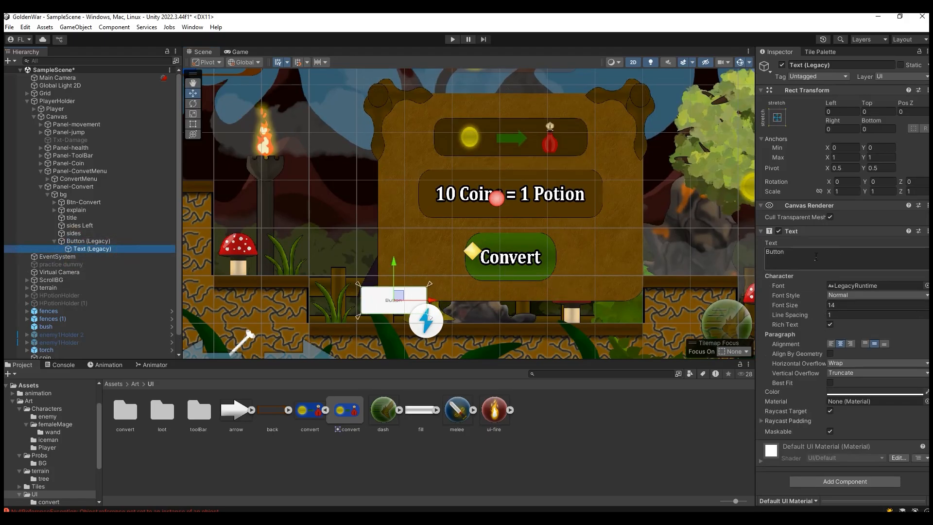
type("Back")
left_click(829, 383)
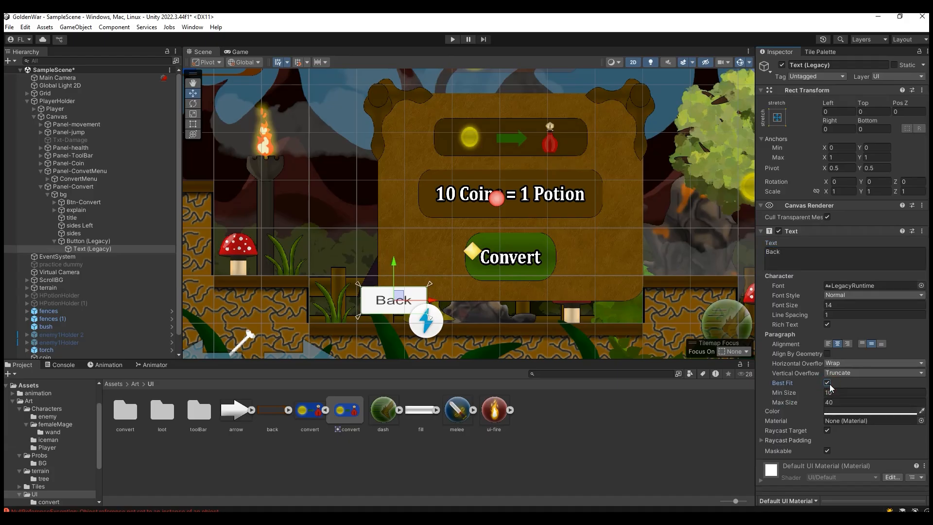
Step: Stretch the Back button vertically to a Y scale of about 1.09 and check it in the Game view
left_click(88, 241)
key("r")
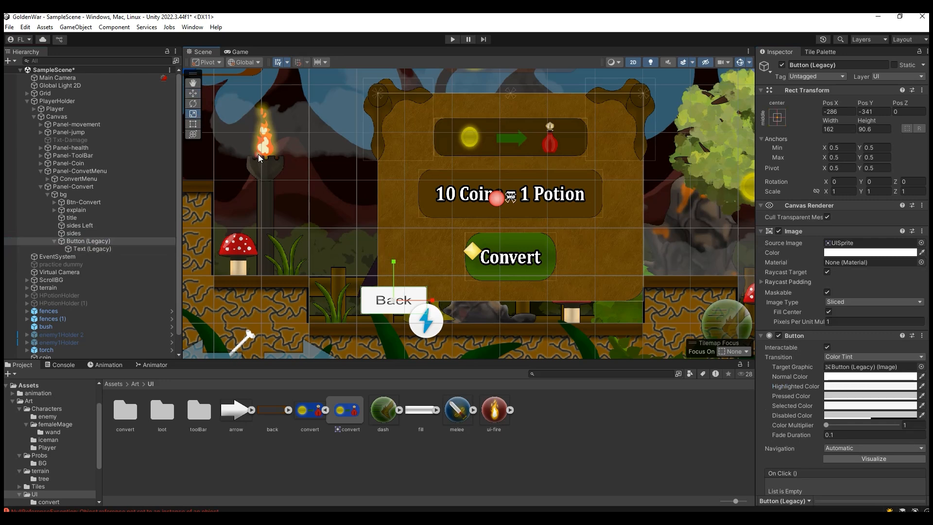
left_click_drag(394, 262, 394, 255)
left_click(235, 52)
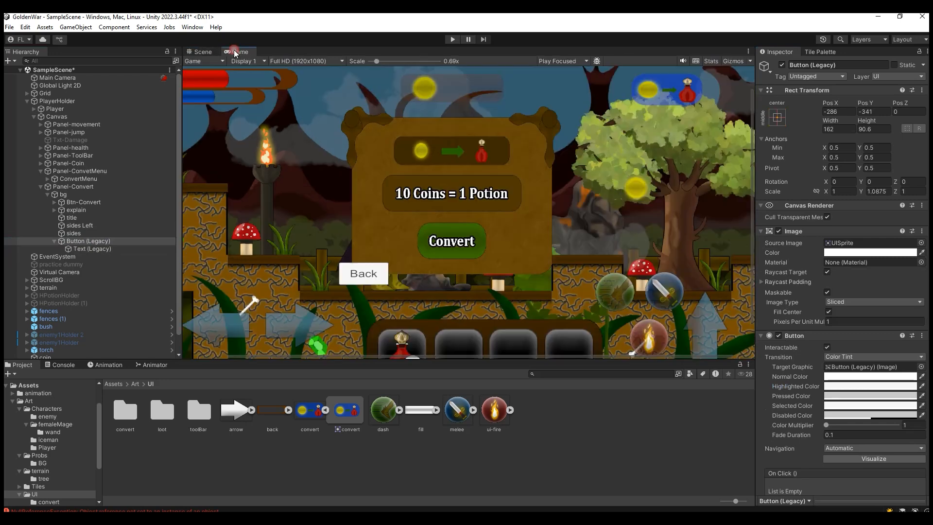
left_click(197, 53)
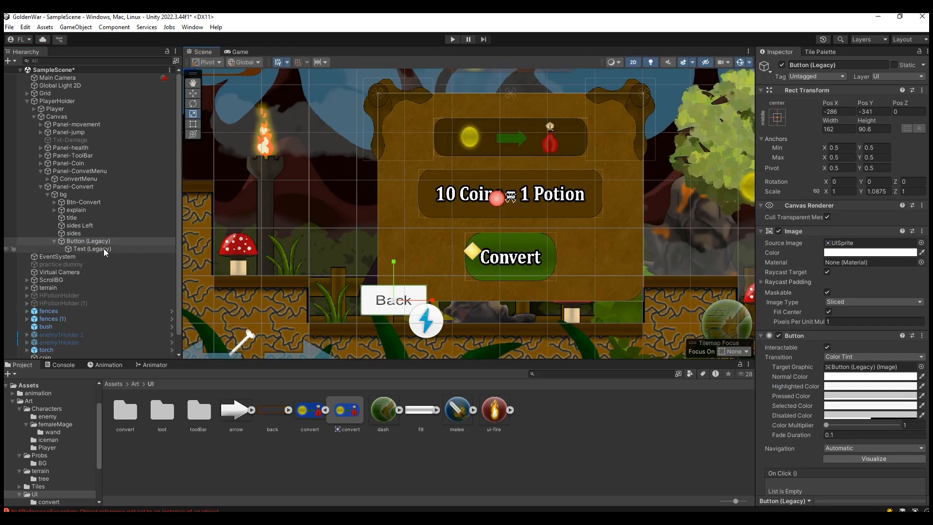
left_click(921, 243)
scroll(846, 382, "up", 10)
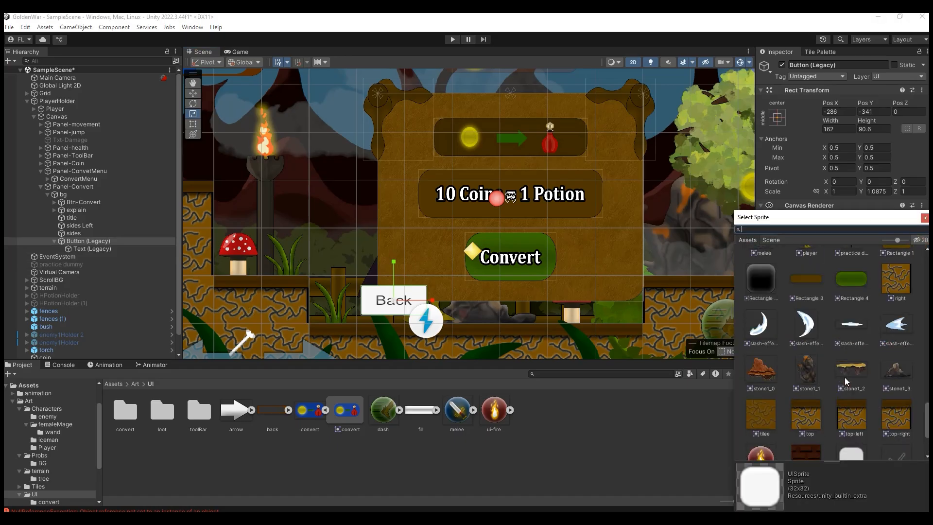
scroll(845, 382, "up", 15)
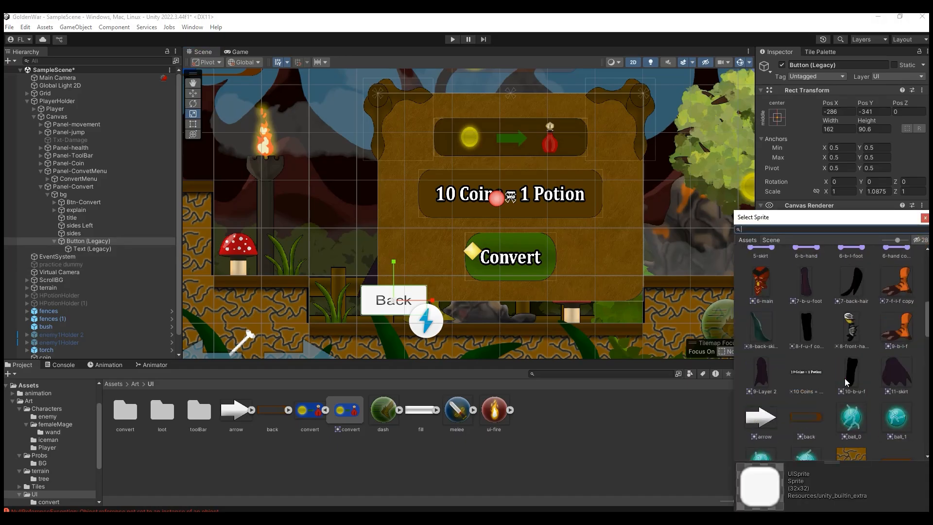
scroll(841, 384, "down", 10)
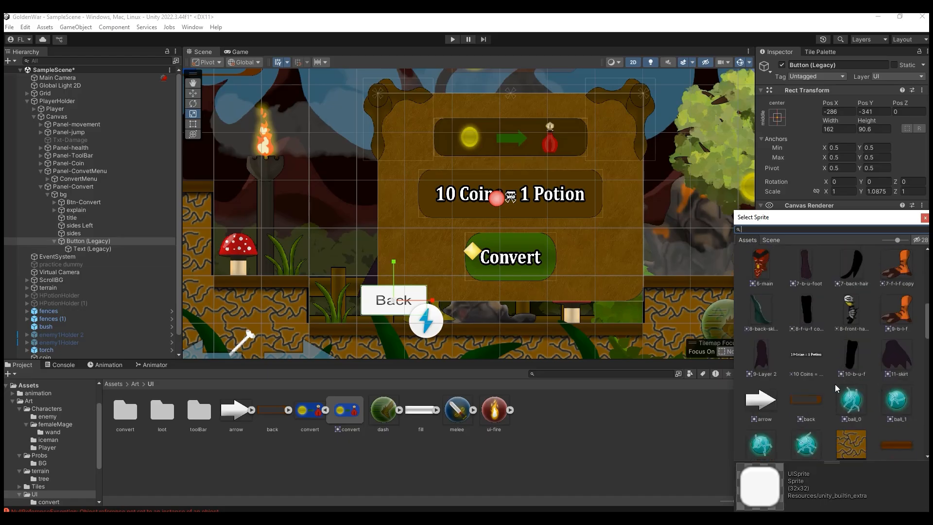
scroll(507, 302, "down", 3)
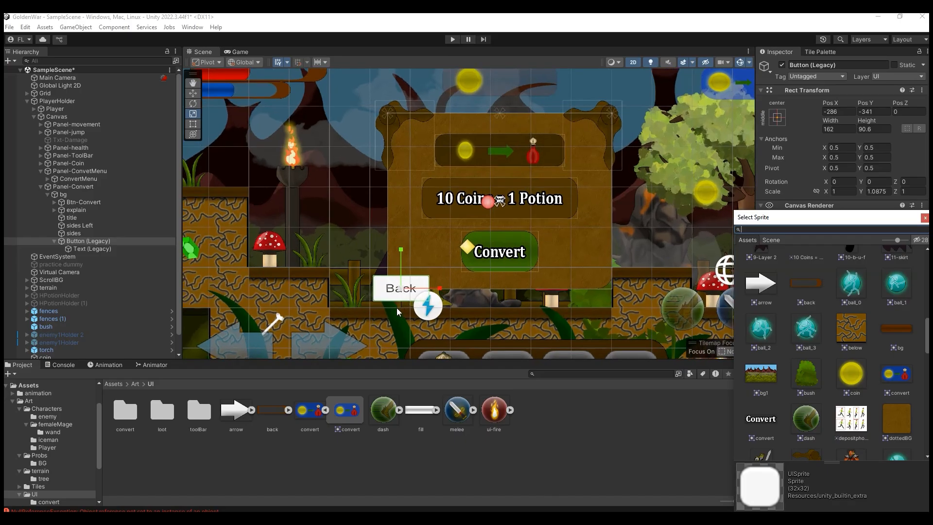
Step: Clear the "Back" label text from the button's text child
scroll(397, 314, "up", 3)
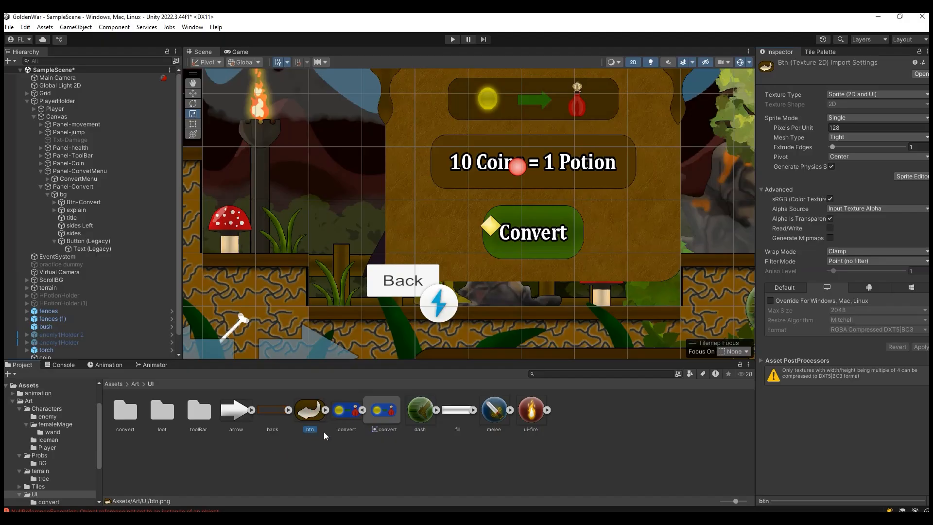
left_click(395, 283)
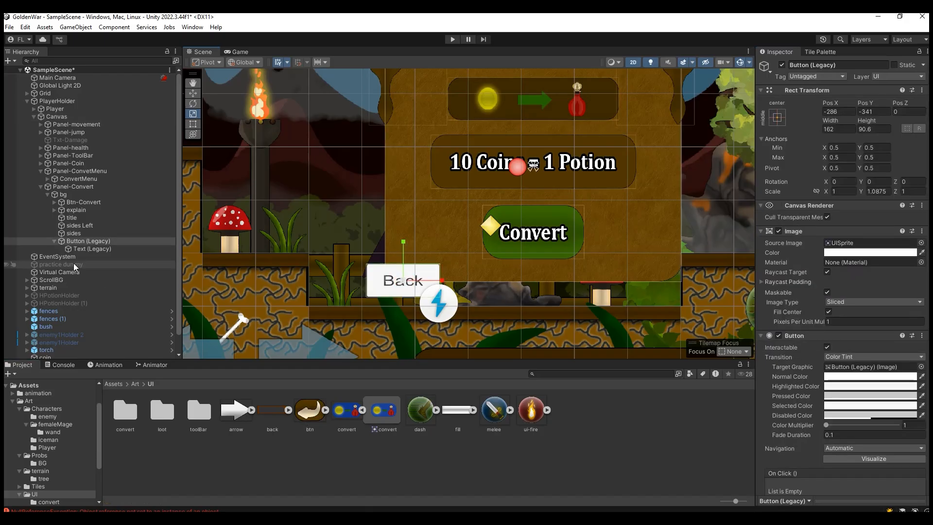
left_click(96, 249)
key("ctrl+a")
key("BackSpace")
Step: Assign the btn sprite as the button's source image, set it to native size, and check it in the Game view
left_click(97, 241)
left_click_drag(312, 411, 858, 247)
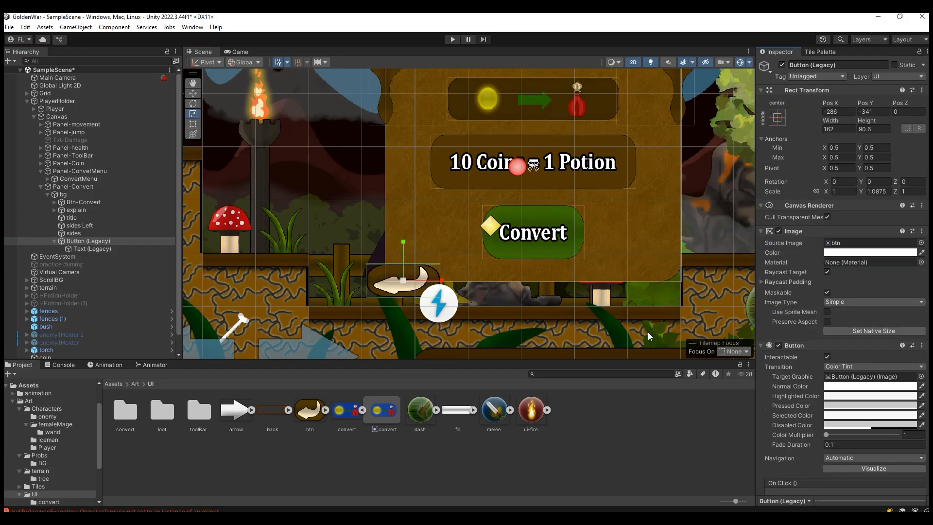
left_click(848, 329)
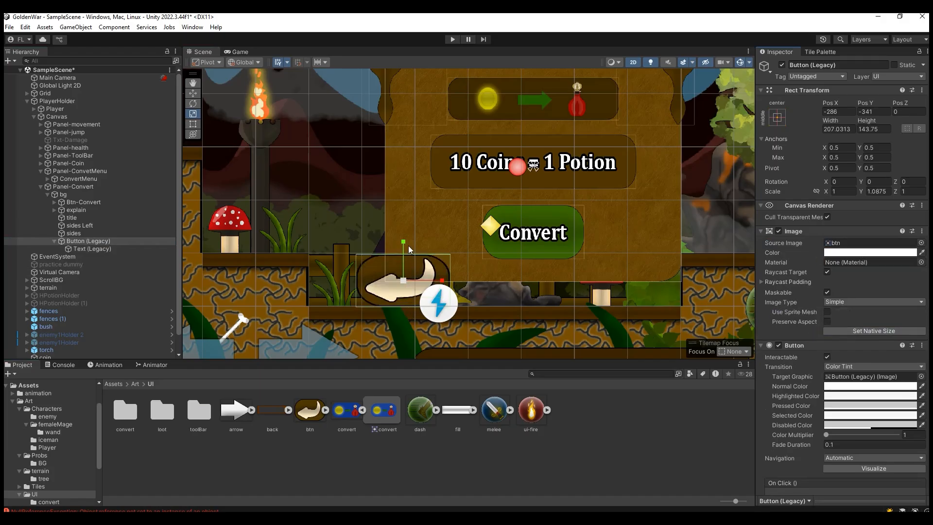
left_click(240, 51)
left_click(203, 51)
Step: Scale the arrow button down to about 0.782 by 1.063 and preview it in the Game view
left_click_drag(404, 282, 399, 282)
left_click_drag(404, 244, 403, 234)
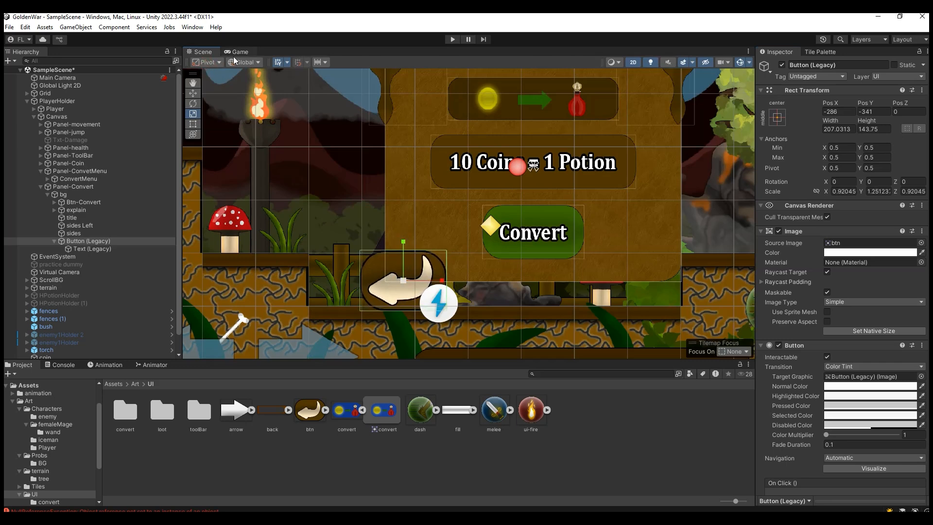
left_click(240, 52)
left_click(203, 51)
left_click_drag(404, 281, 395, 281)
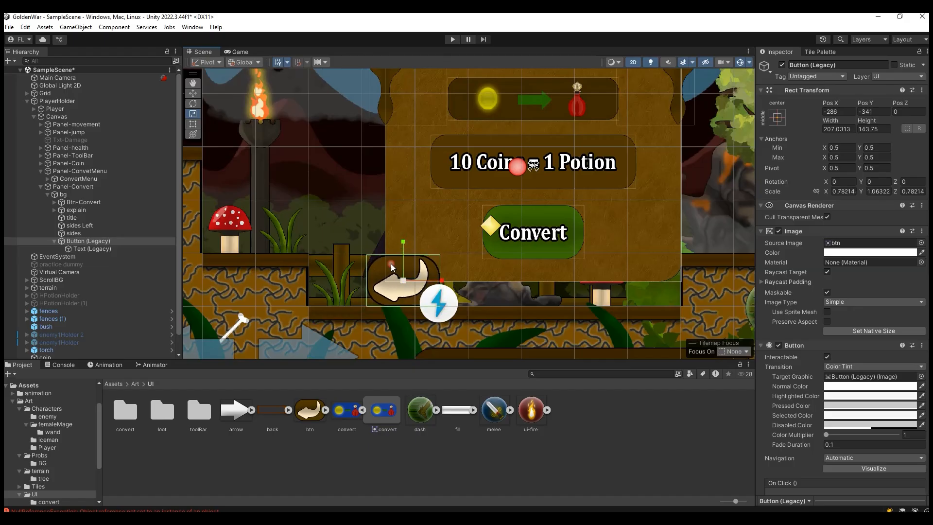
left_click(240, 52)
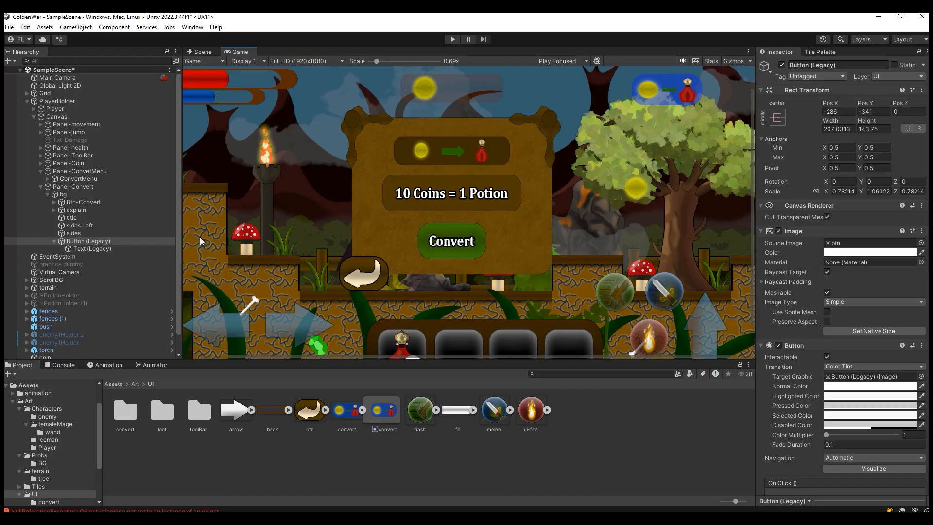
Step: Rename the arrow button object as Bt-Exit
left_click(83, 241)
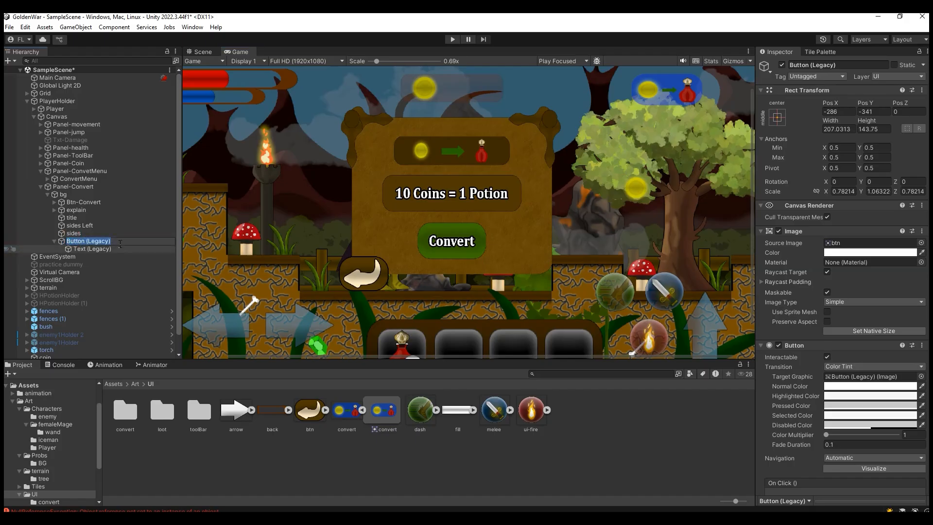
type("Bt-")
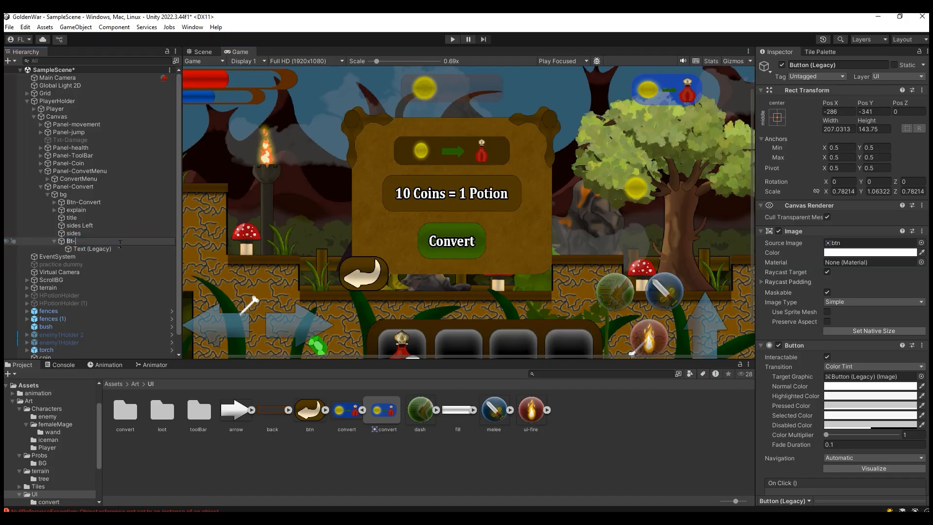
type("Exit")
key("Return")
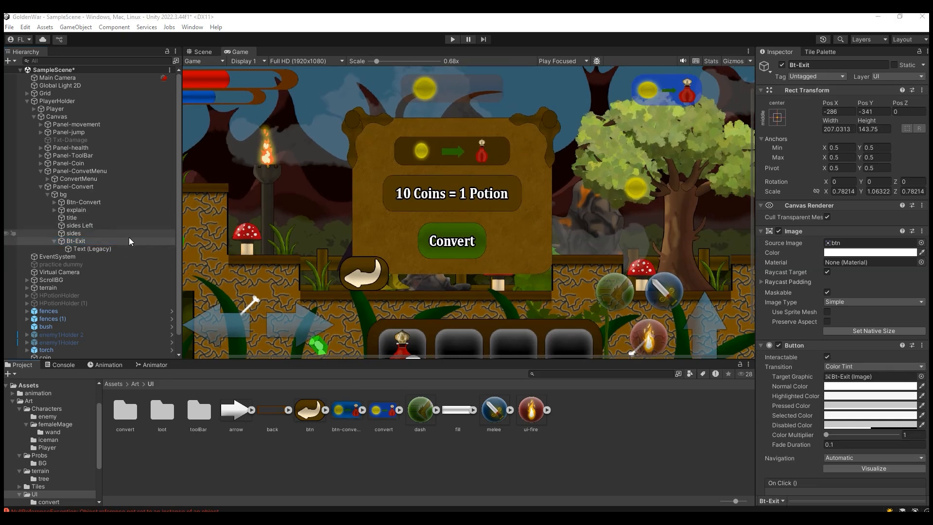
Step: Assign the btn-convert sprite as the source image of the ConvertMenu button and preview it in the Game view
left_click(201, 51)
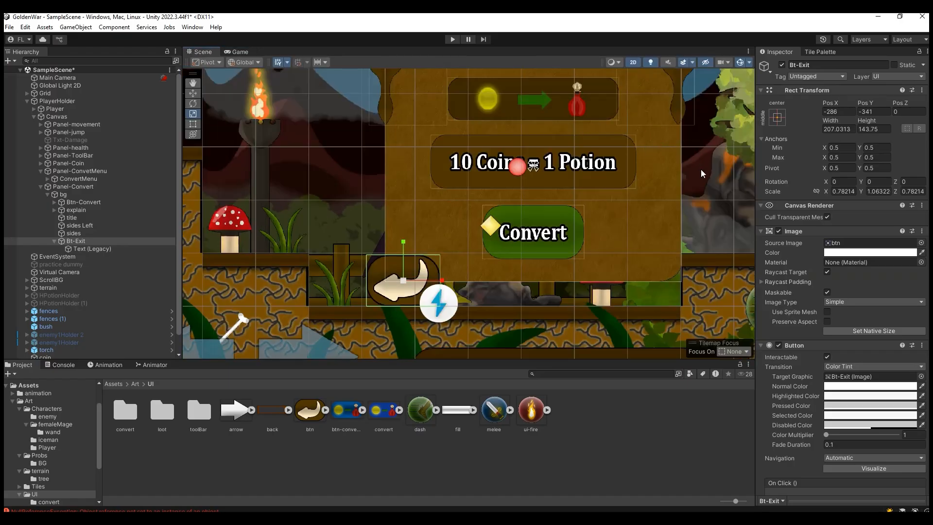
left_click(193, 83)
scroll(547, 174, "down", 1)
left_click_drag(686, 157, 525, 238)
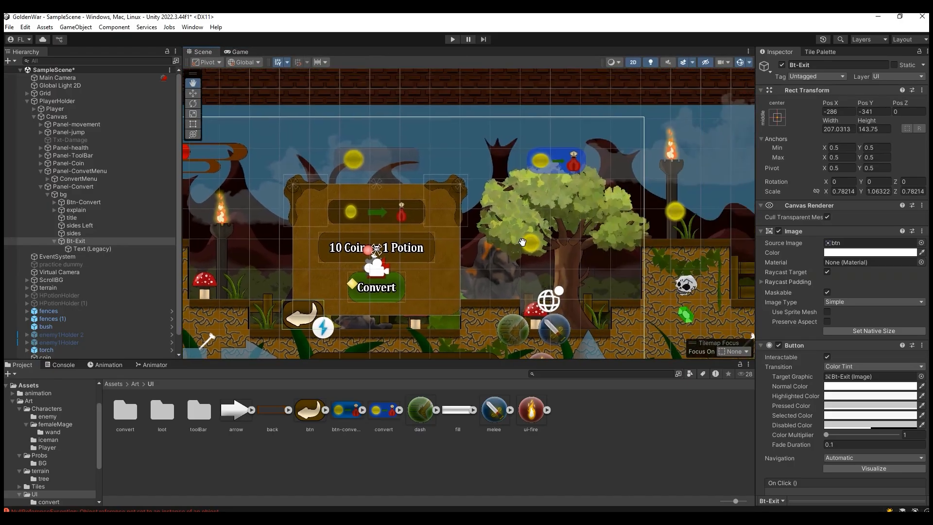
scroll(523, 234, "up", 3)
left_click(193, 94)
left_click(573, 157)
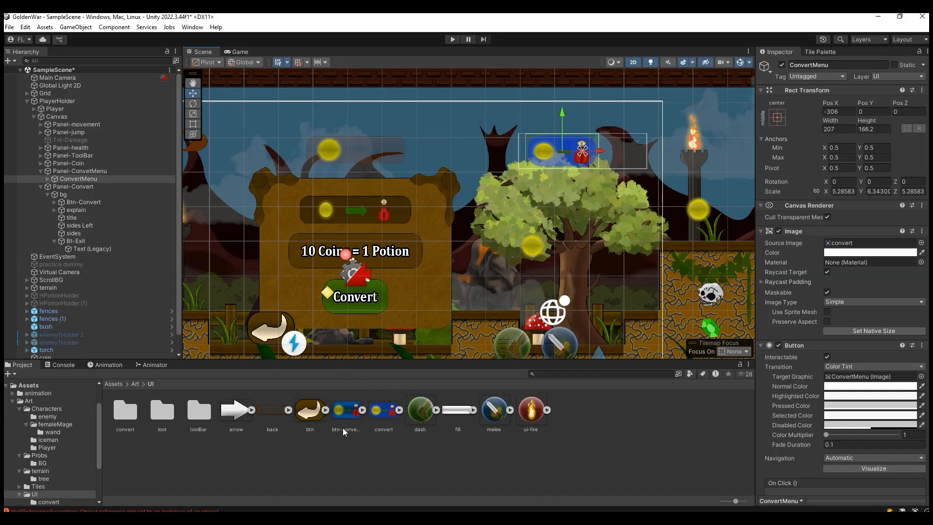
left_click_drag(348, 416, 869, 243)
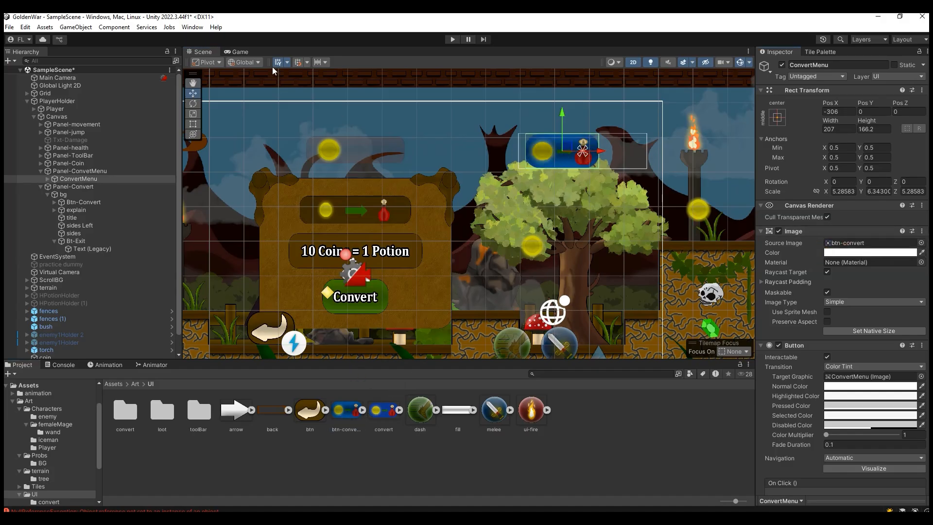
left_click(240, 52)
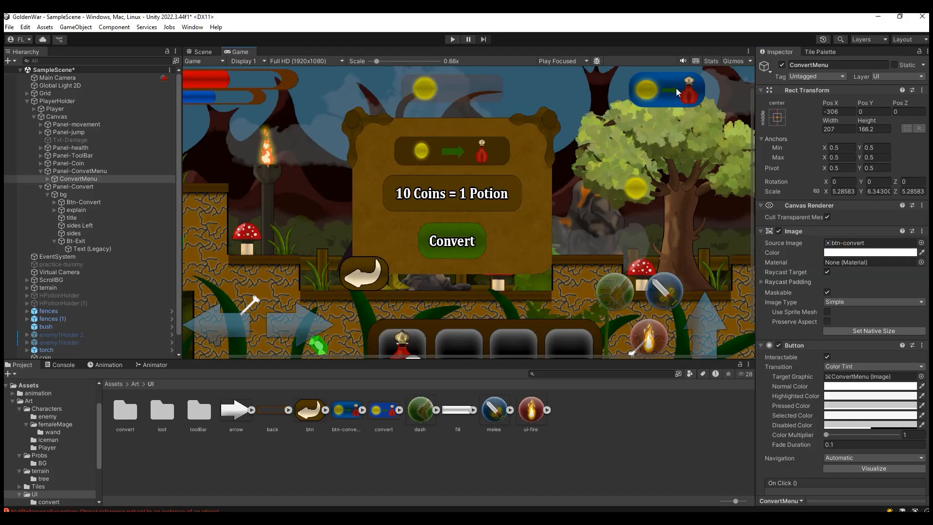
scroll(663, 173, "down", 2)
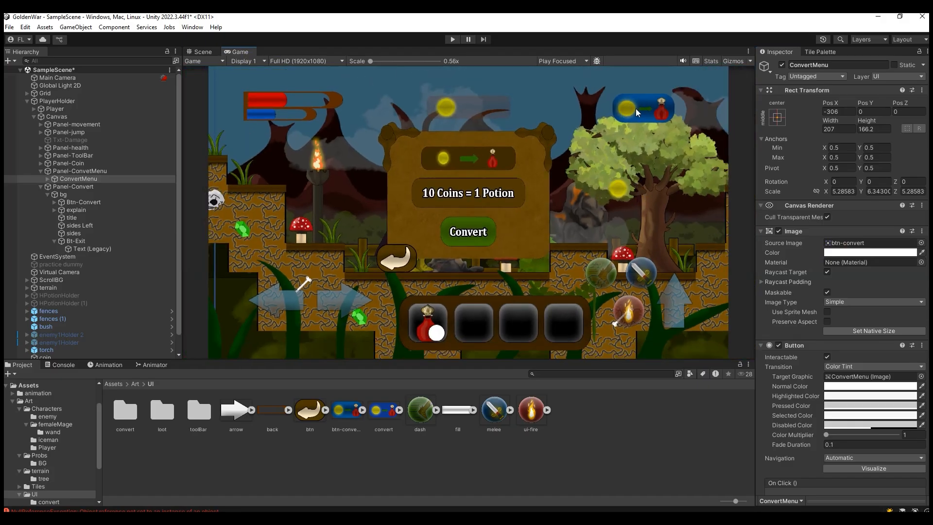
Step: Set the ConvertMenu image color's alpha to 213 and save the scene
scroll(862, 272, "down", 3)
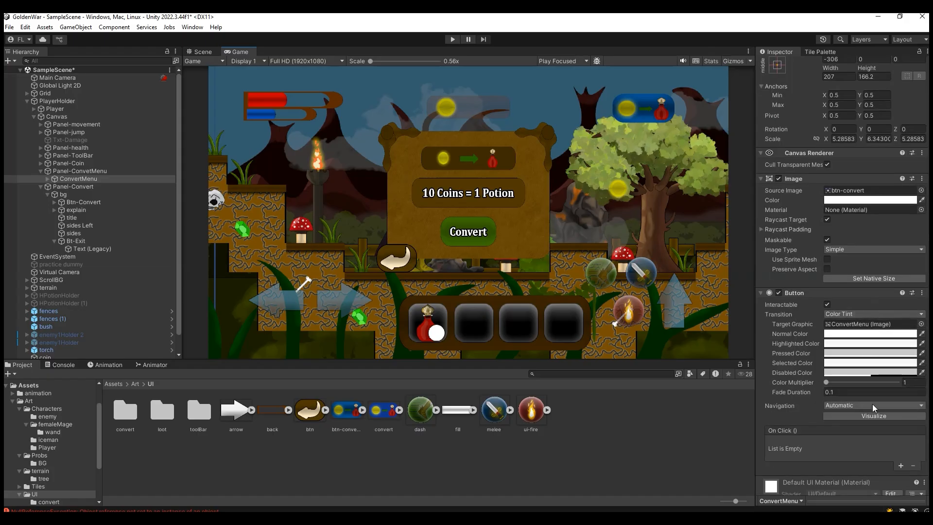
left_click(870, 199)
left_click_drag(878, 392, 885, 394)
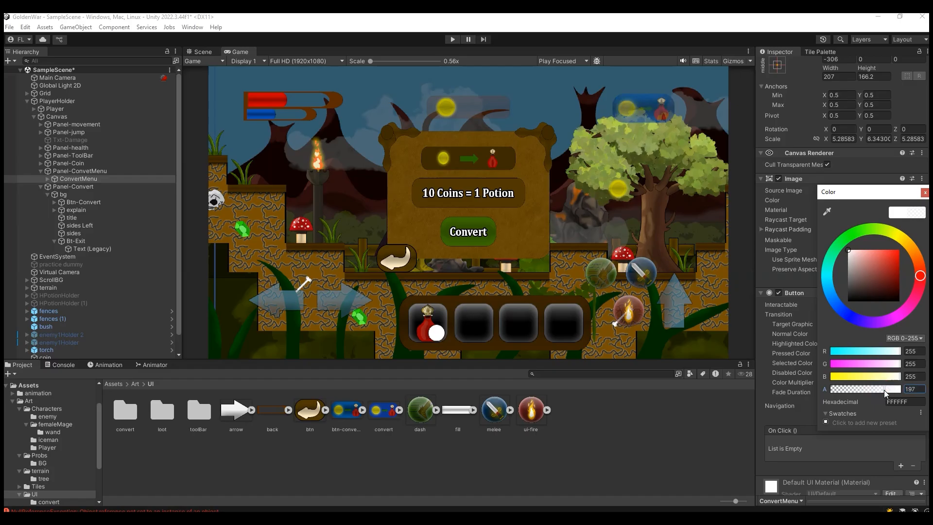
left_click(889, 394)
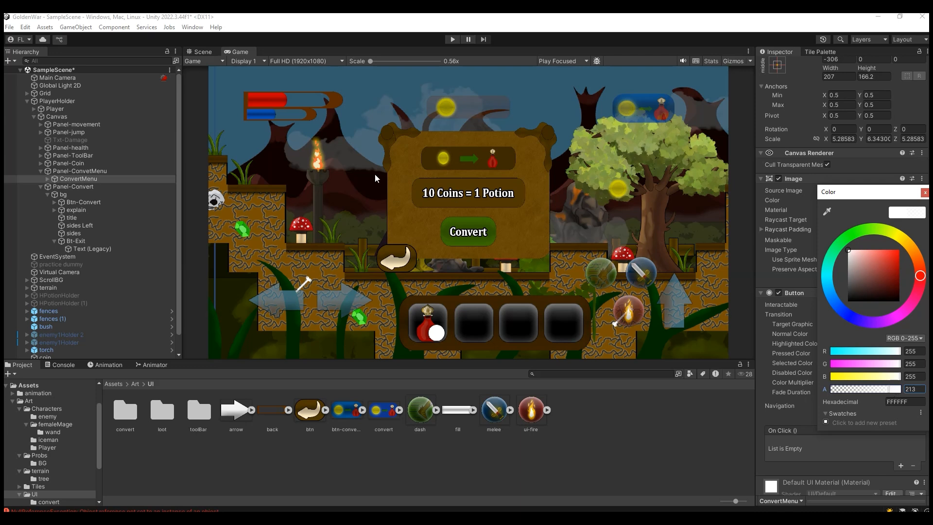
left_click(202, 52)
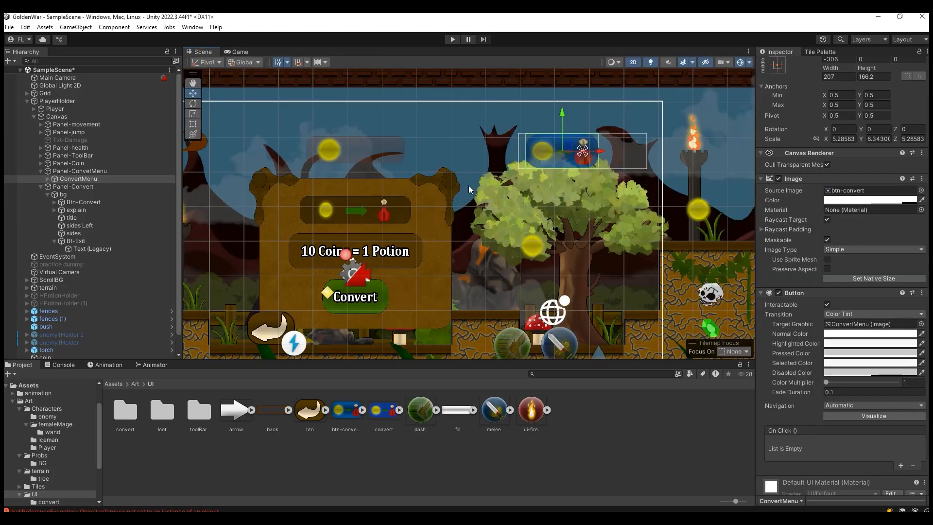
key("ctrl+s")
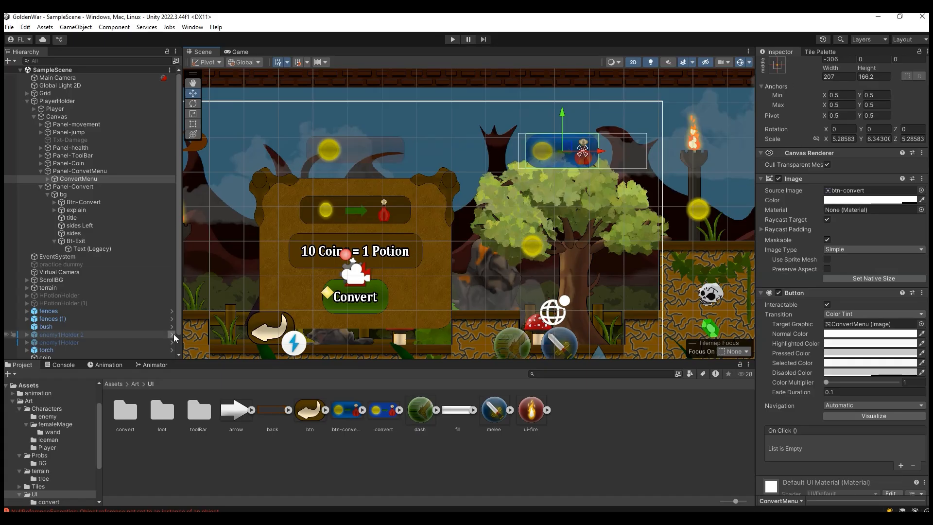
Step: Create a new folder named UI inside the Scripts folder
scroll(60, 460, "down", 3)
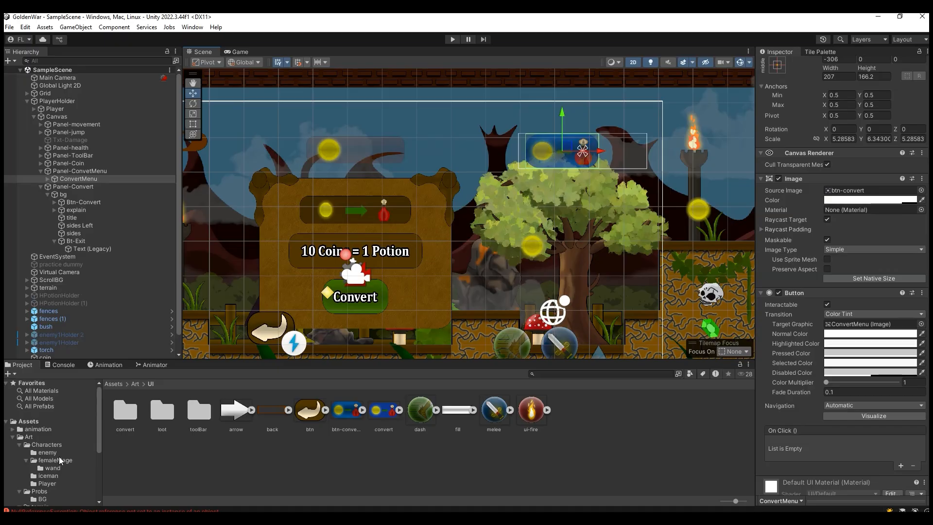
scroll(60, 460, "down", 1)
left_click(34, 476)
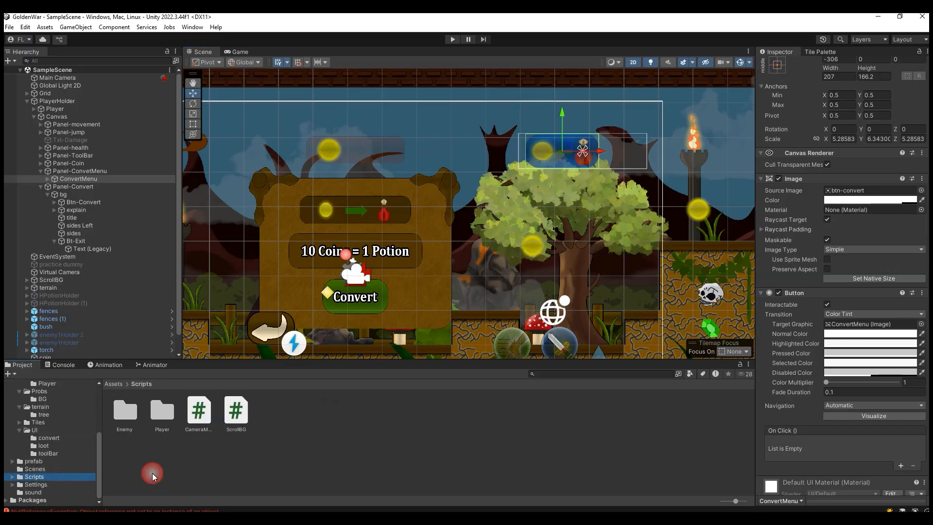
right_click(226, 447)
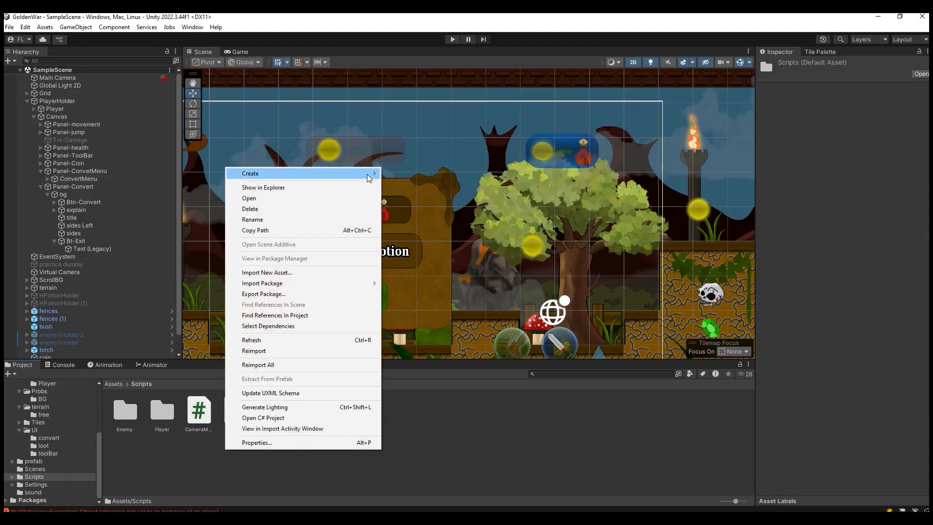
mouse_move(292, 174)
left_click(430, 28)
type("UI")
key("Return")
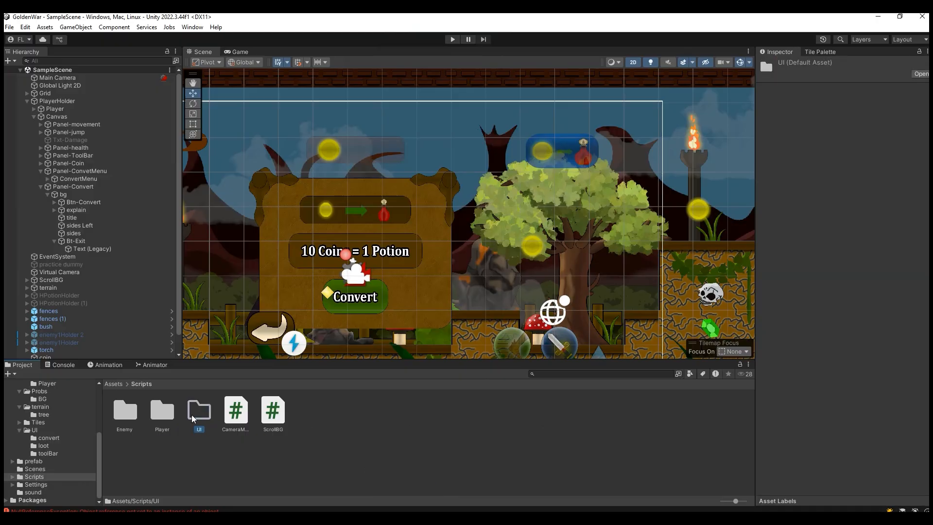
Step: Create a C# script named ConvertIcon inside the new Scripts/UI folder
double_click(195, 423)
right_click(190, 408)
mouse_move(341, 151)
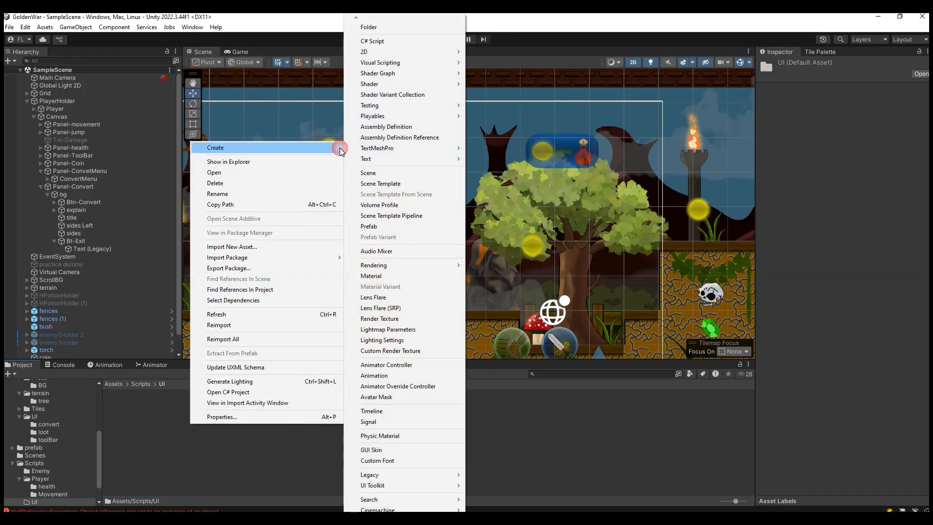
left_click(413, 42)
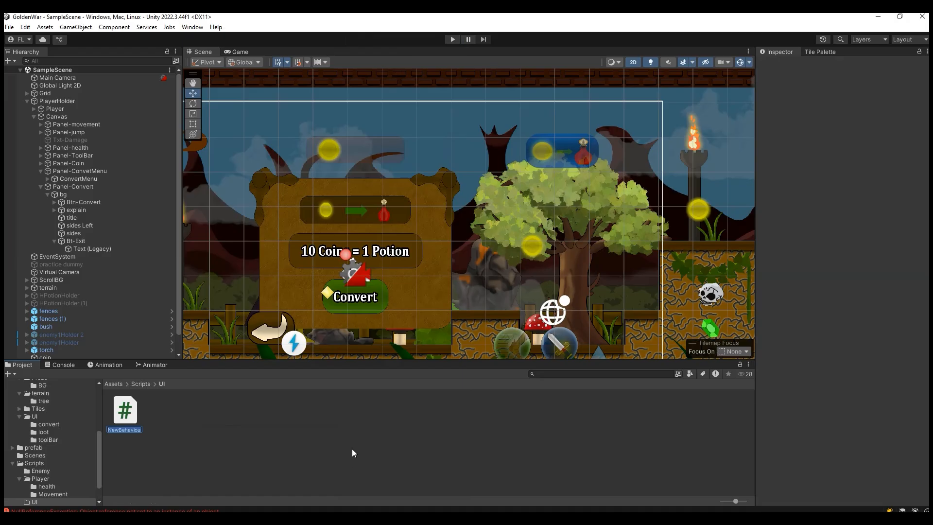
type("ConvertIc...")
key("Return")
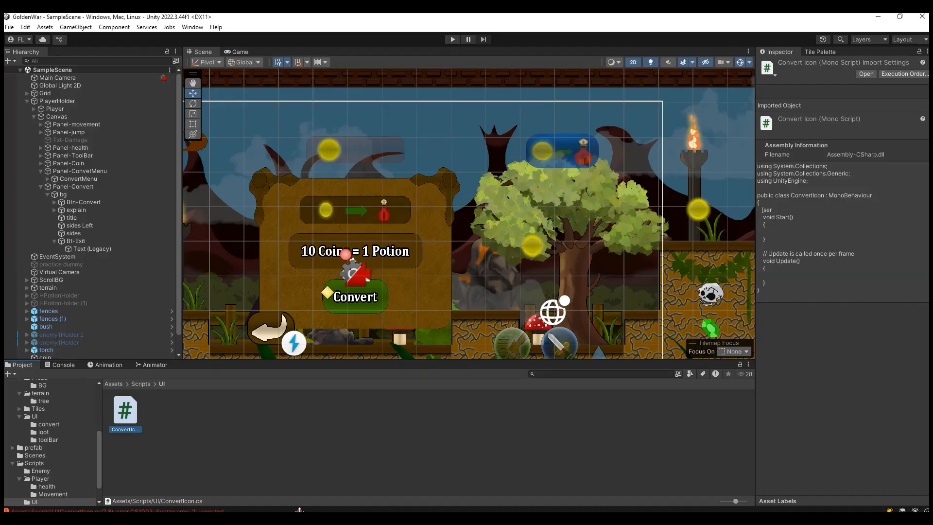
Step: Deactivate Panel-Convert and activate it again to preview hiding and showing the exchange panel
left_click(97, 187)
left_click(783, 65)
left_click(783, 66)
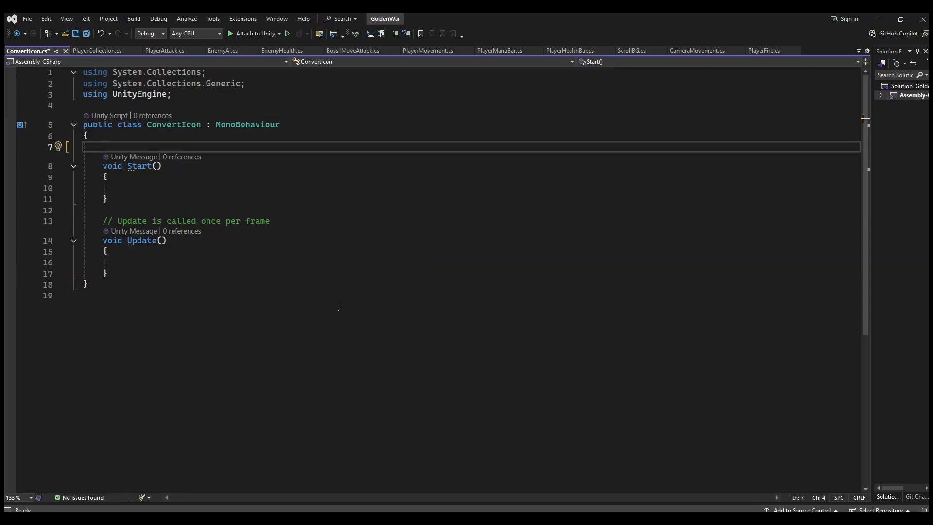
Step: In the ConvertIcon script in Visual Studio, declare a serialized private GameObject field named PanelConvert
type("[ser")
key("Tab")
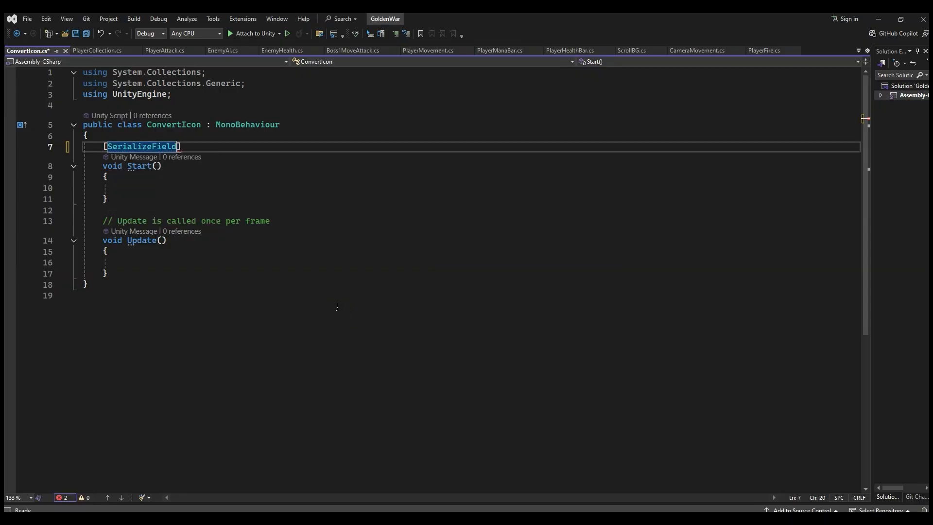
type("] private ")
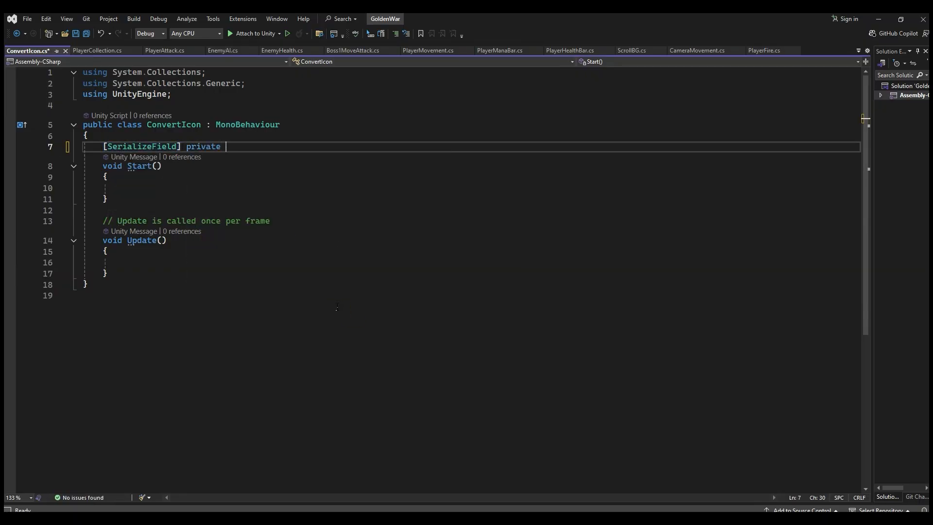
type("ga")
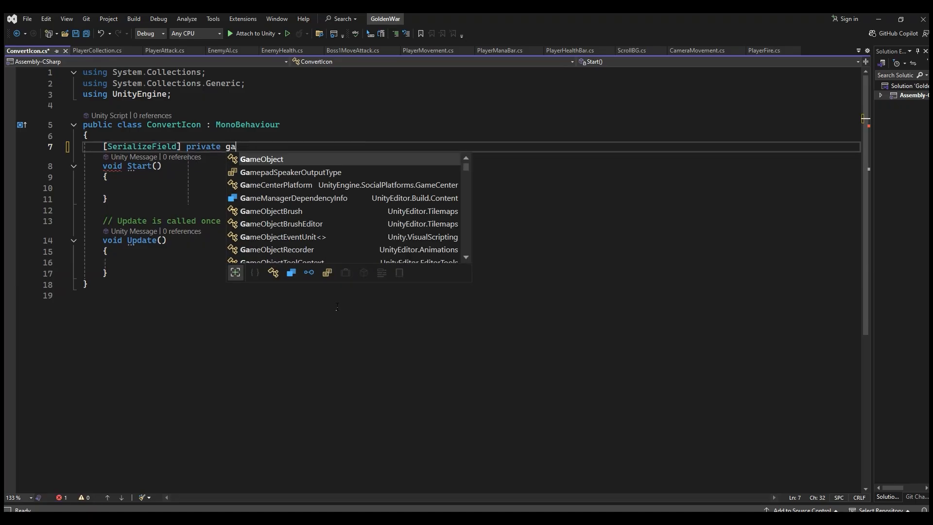
key("Tab")
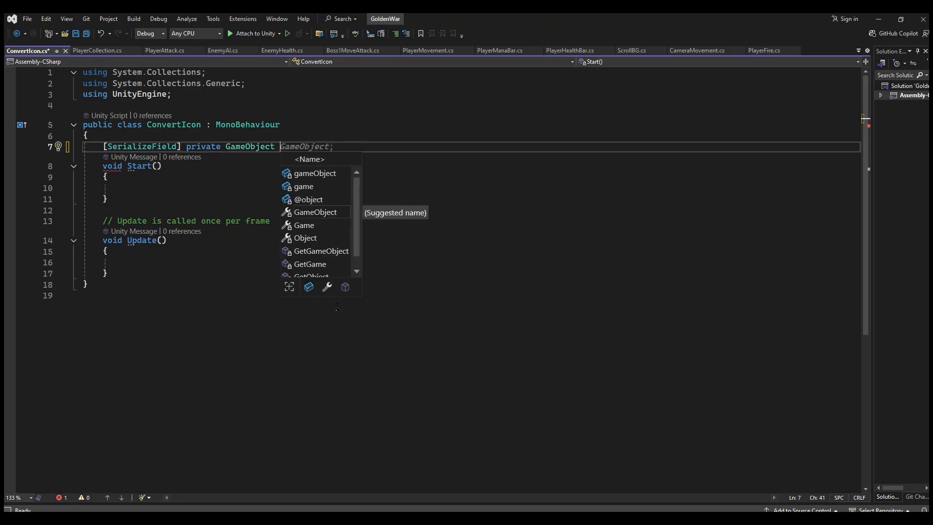
type("Panel")
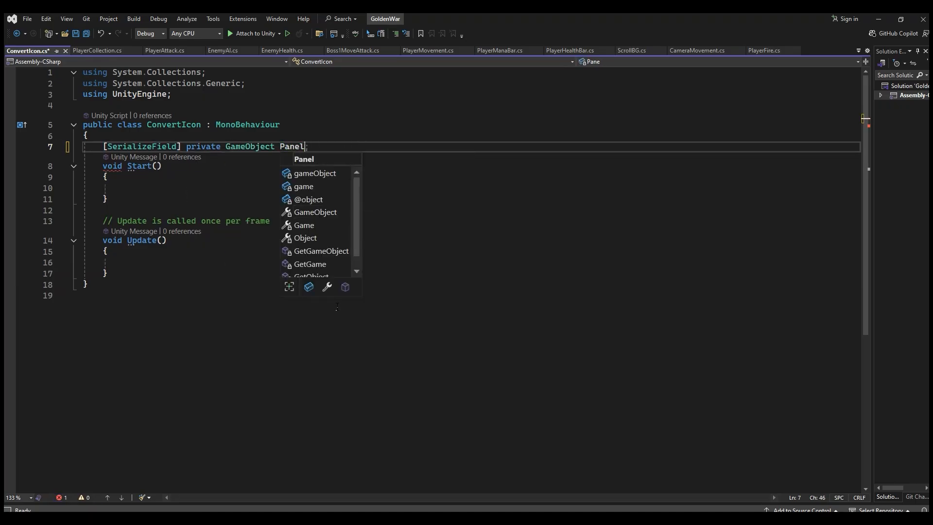
type("Convert;")
left_click(315, 147)
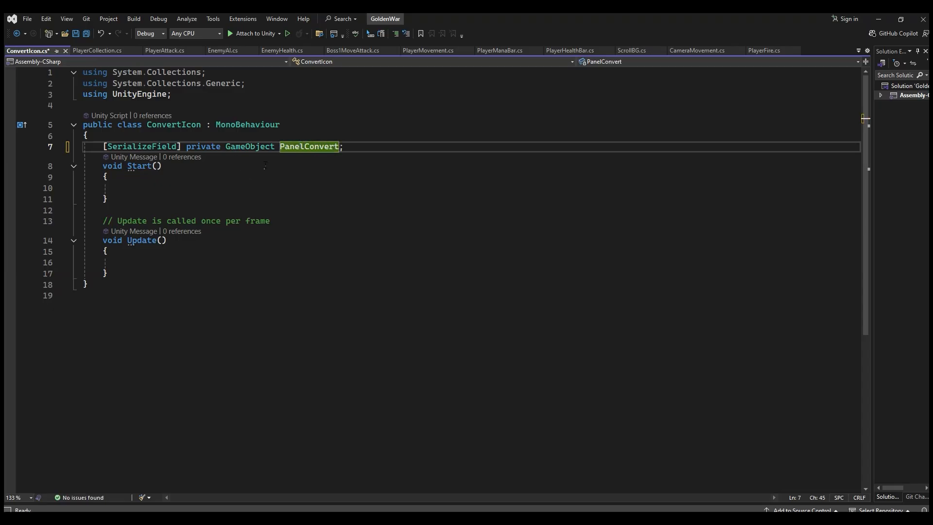
Step: Replace the default Start and Update methods with an empty public void OpenPanel() method
left_click_drag(99, 170, 131, 275)
key("Delete")
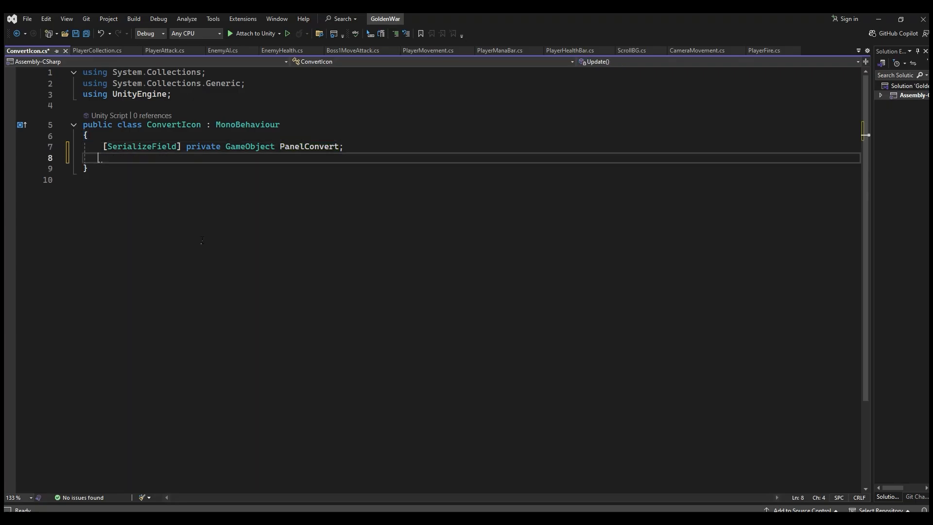
key("Return")
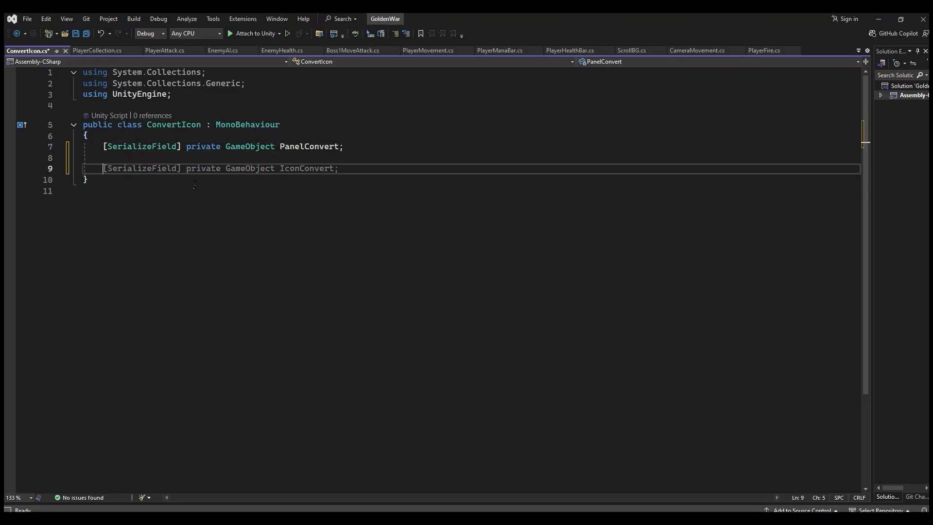
type("public ")
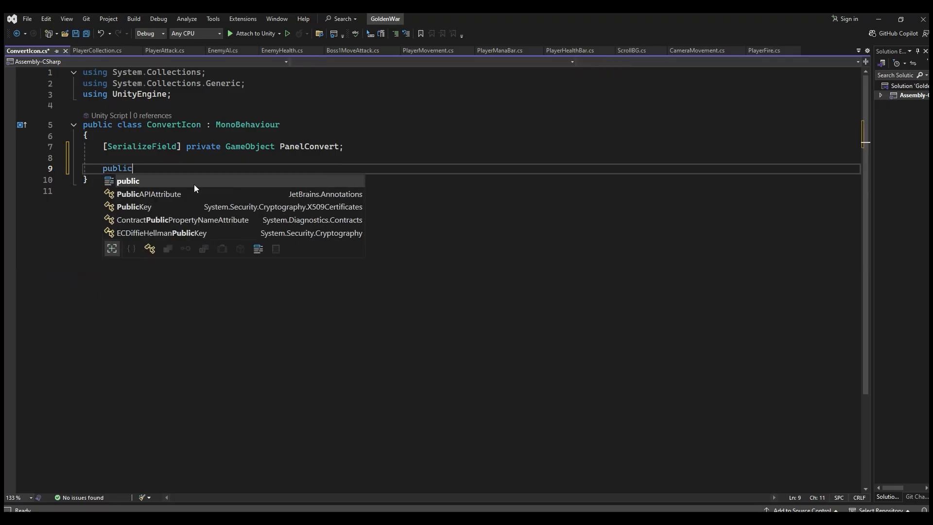
type("void ")
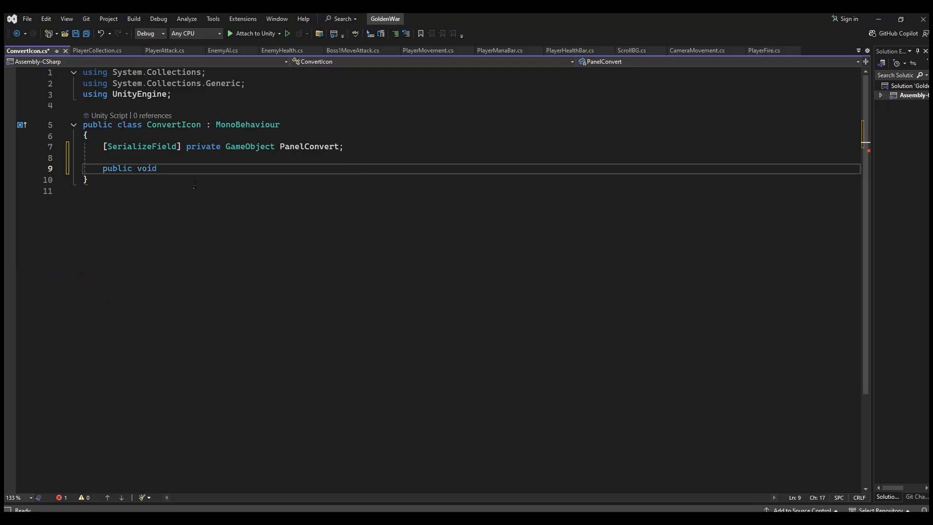
type("OpenPanel(")
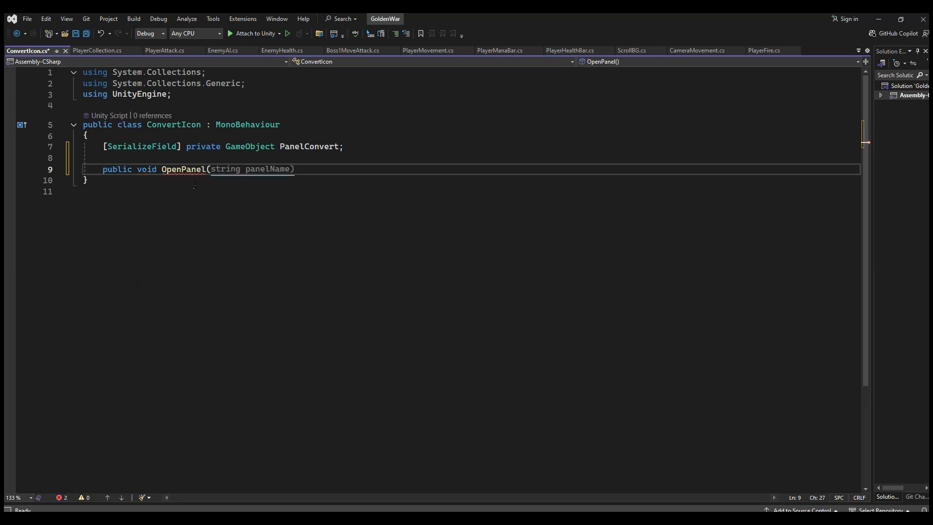
type(")")
key("Return")
type("{")
key("Return")
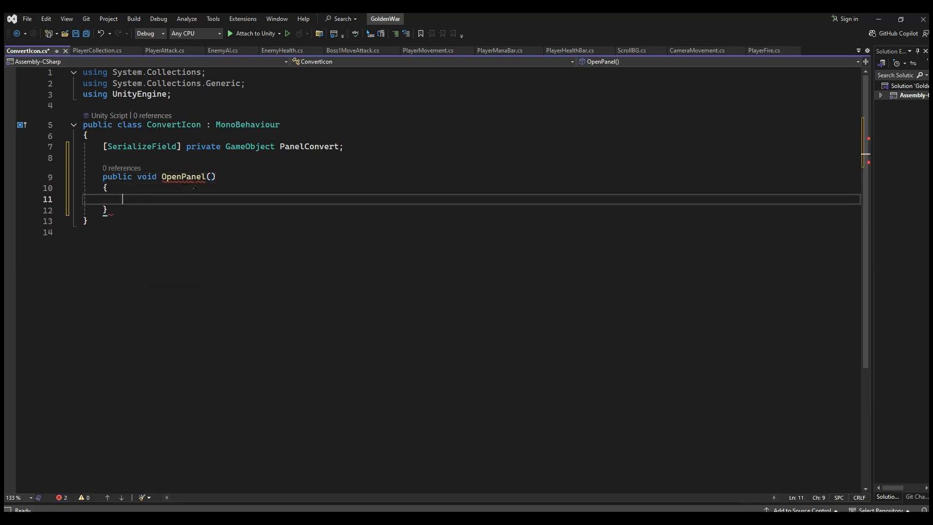
Step: Inside the OpenPanel method, write PanelConvert.SetActive(true); and save the ConvertIcon script
double_click(305, 149)
key("ctrl+c")
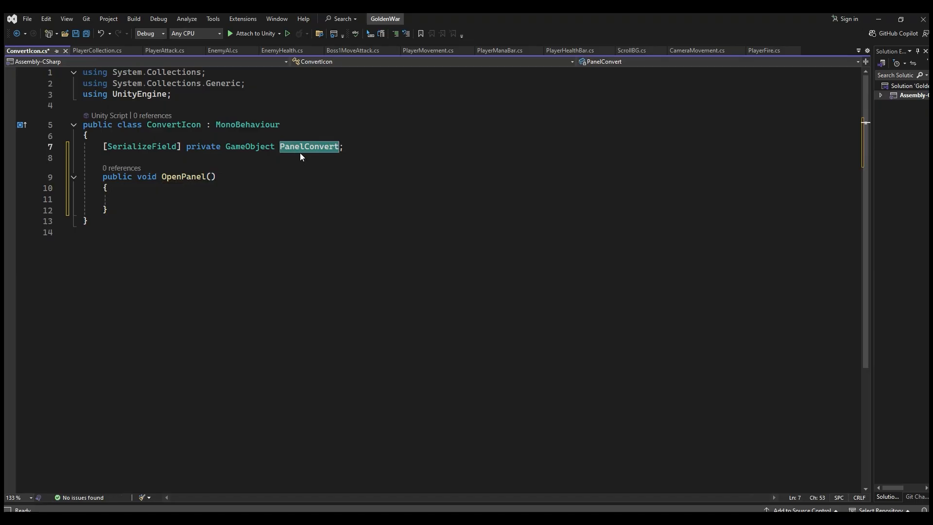
left_click(128, 199)
key("ctrl+v")
type(".SetA")
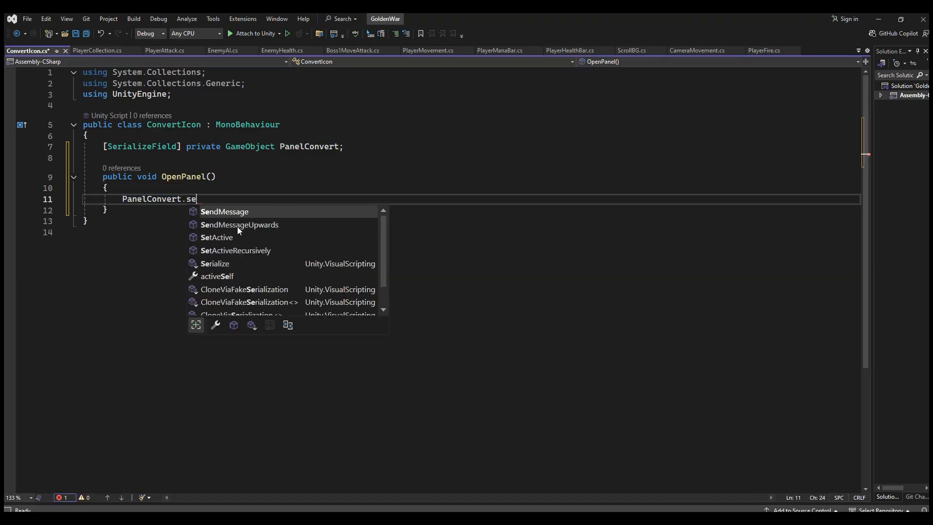
type("ctive")
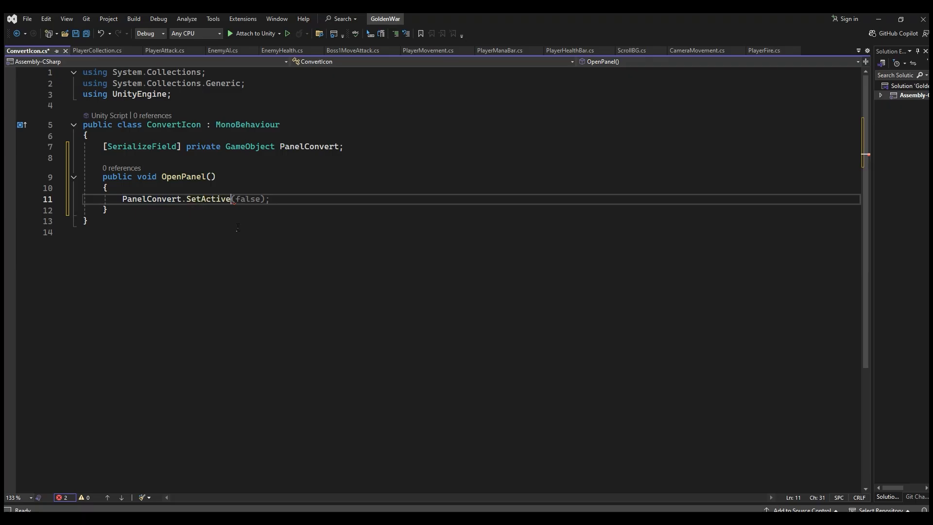
type("(tr")
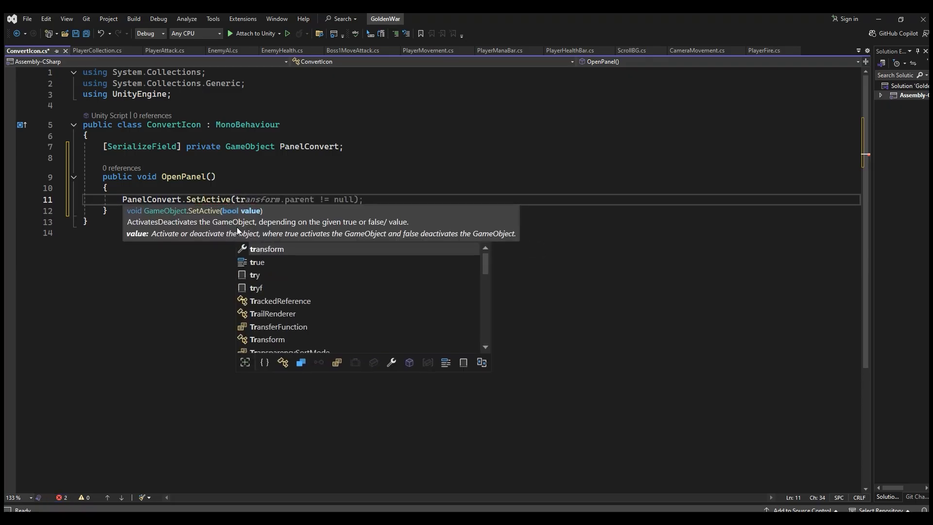
type("ue")
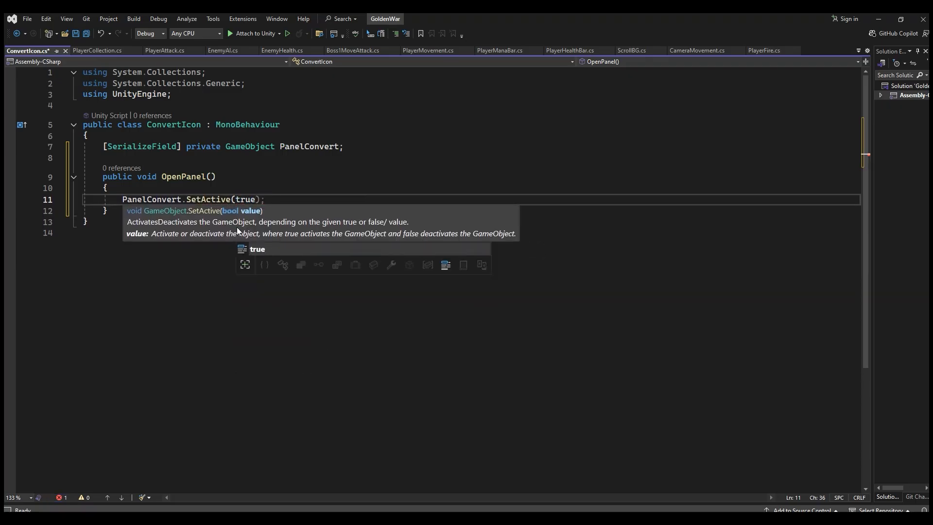
type(");")
key("ctrl+s")
Step: In Unity, open the PlayerInputManager asset in Scripts/Player/Movement to review its input actions, and close it again
key("alt+Tab")
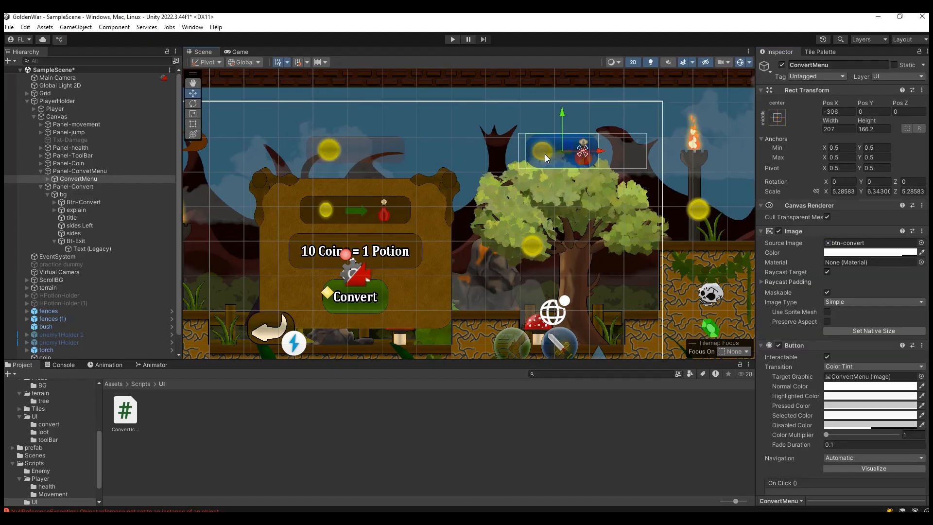
scroll(841, 316, "down", 3)
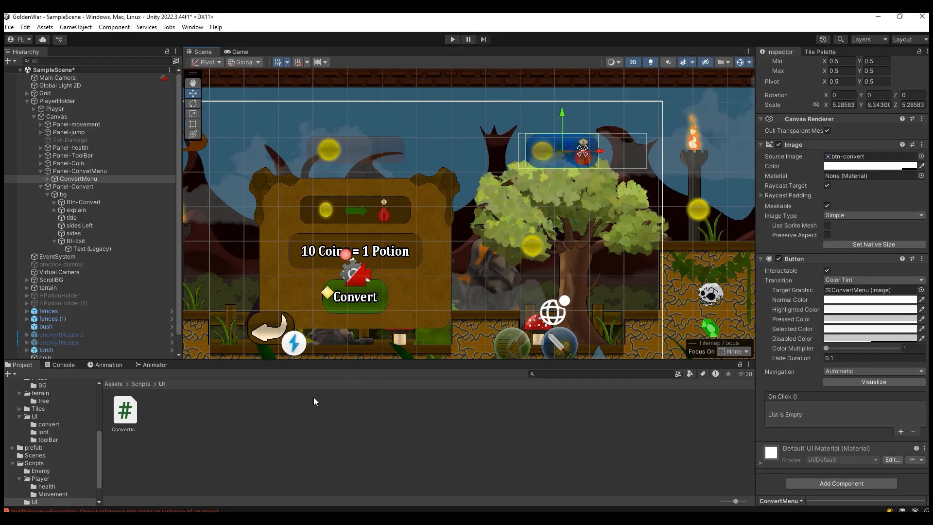
scroll(54, 450, "up", 3)
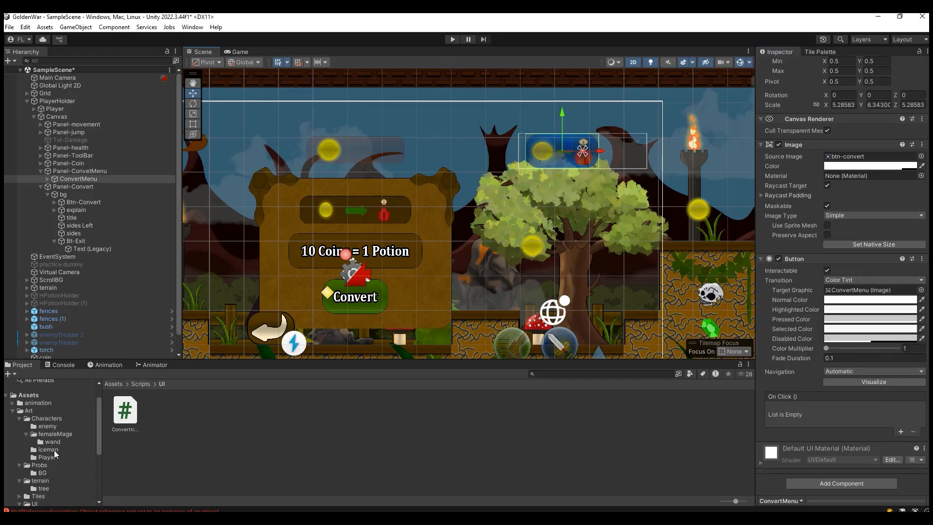
left_click(14, 413)
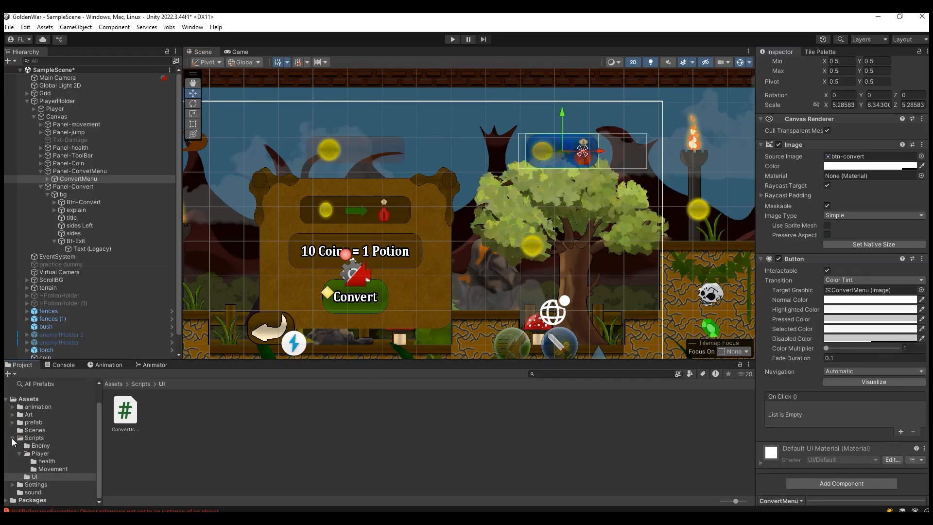
left_click(12, 437)
left_click(48, 460)
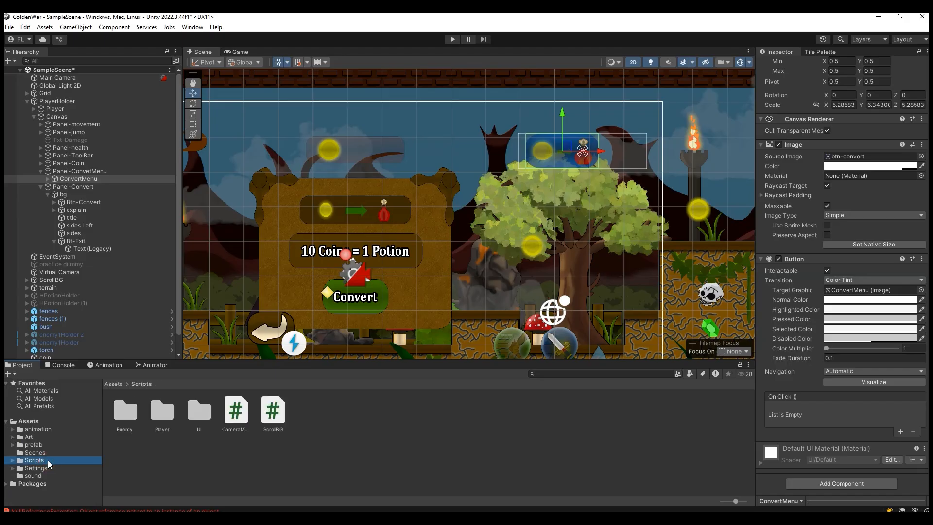
double_click(162, 410)
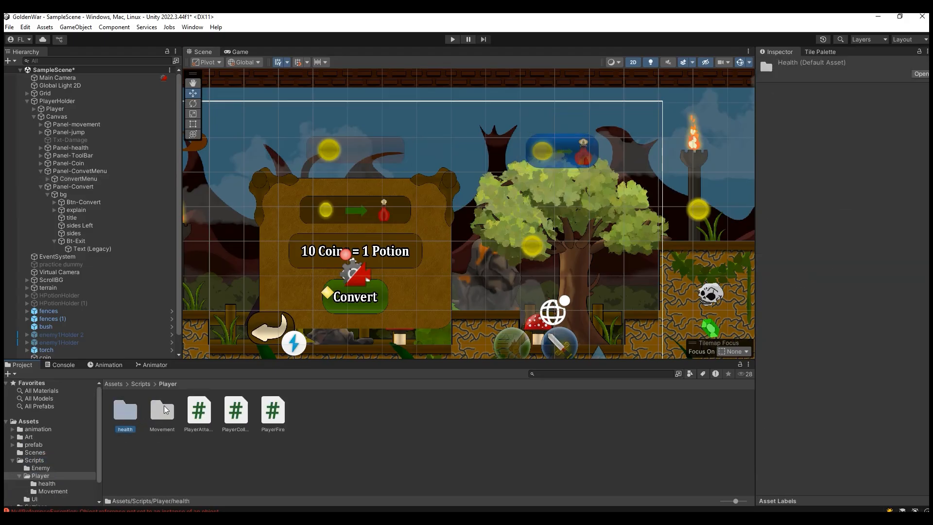
double_click(164, 409)
double_click(125, 410)
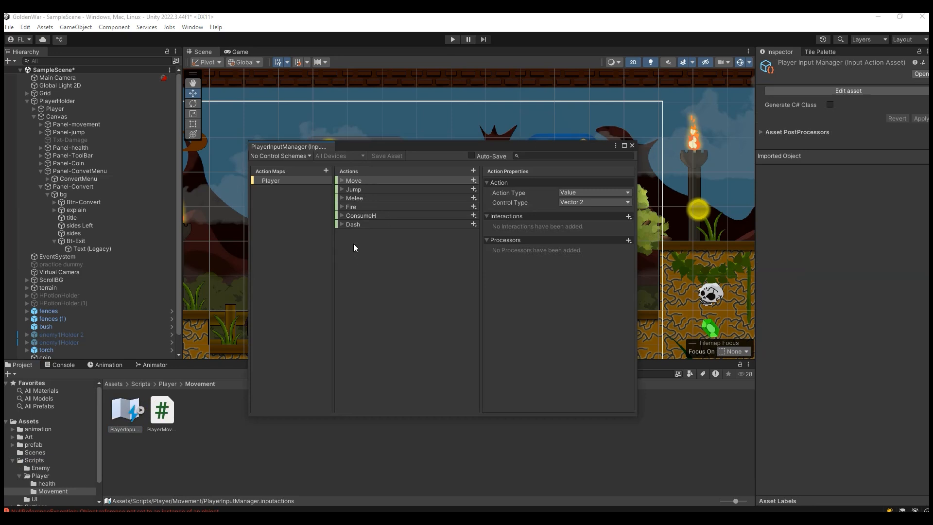
left_click(630, 146)
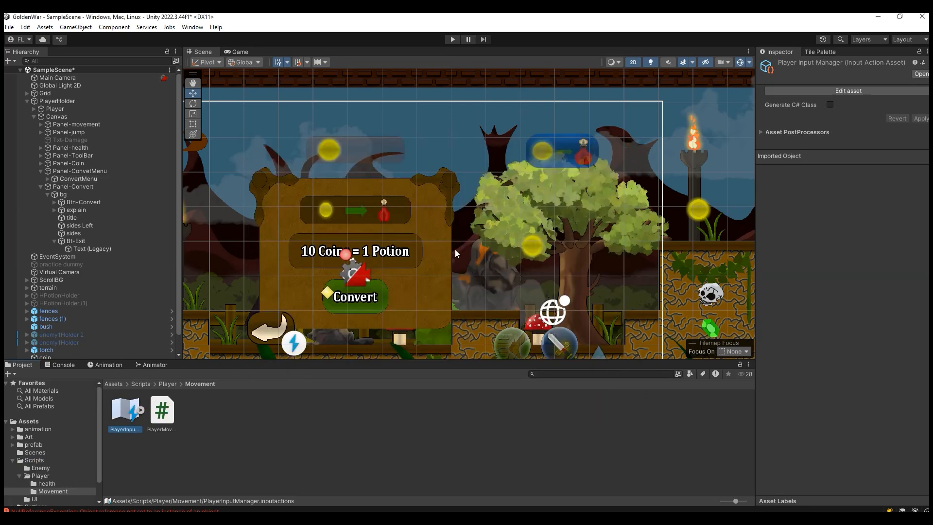
Step: Add an empty On Click event entry to the Button component of ConvertMenu
left_click(559, 157)
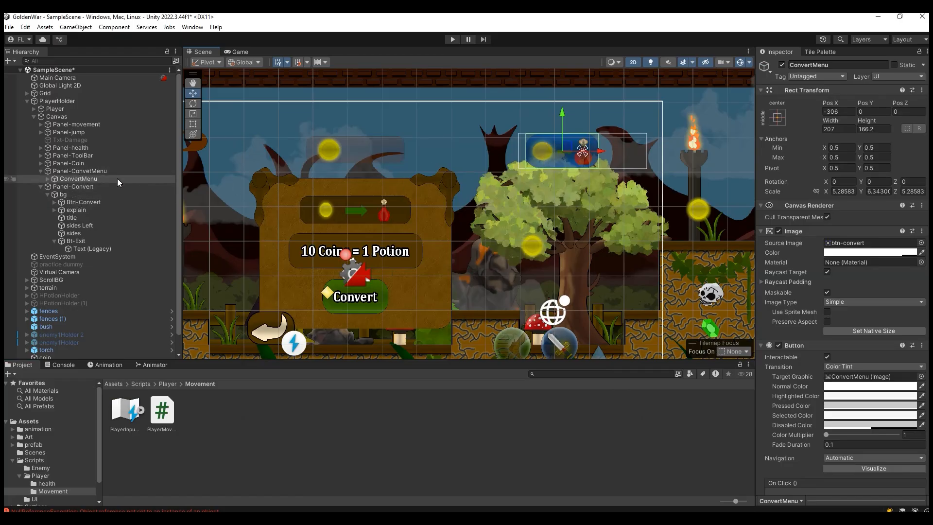
left_click(78, 171)
left_click(78, 178)
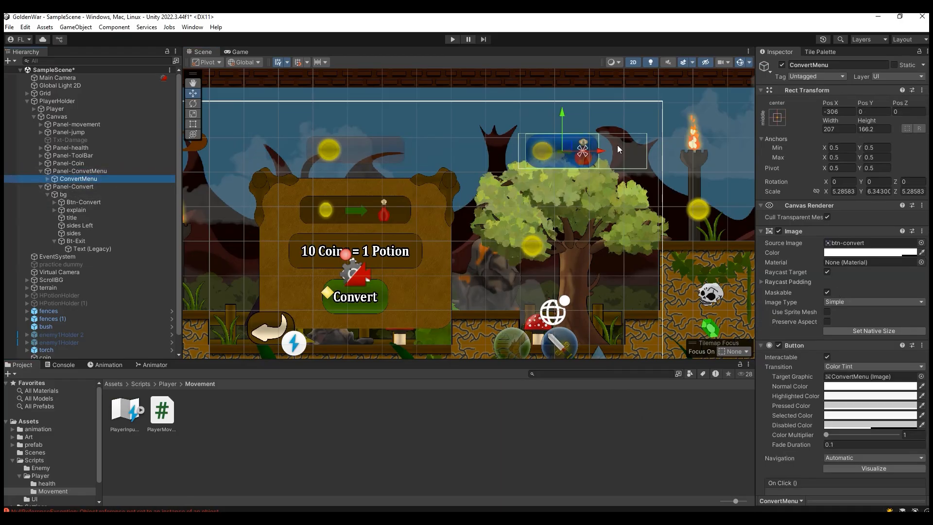
scroll(800, 319, "down", 3)
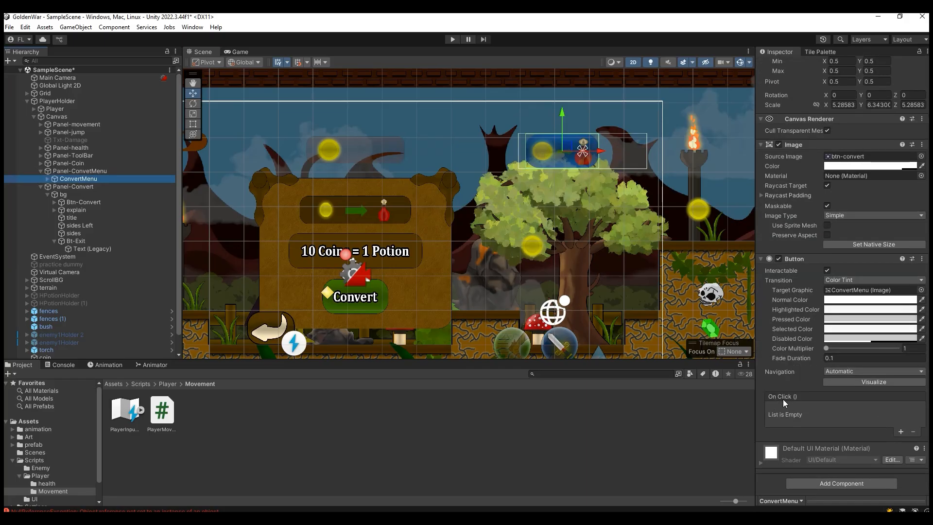
left_click(900, 431)
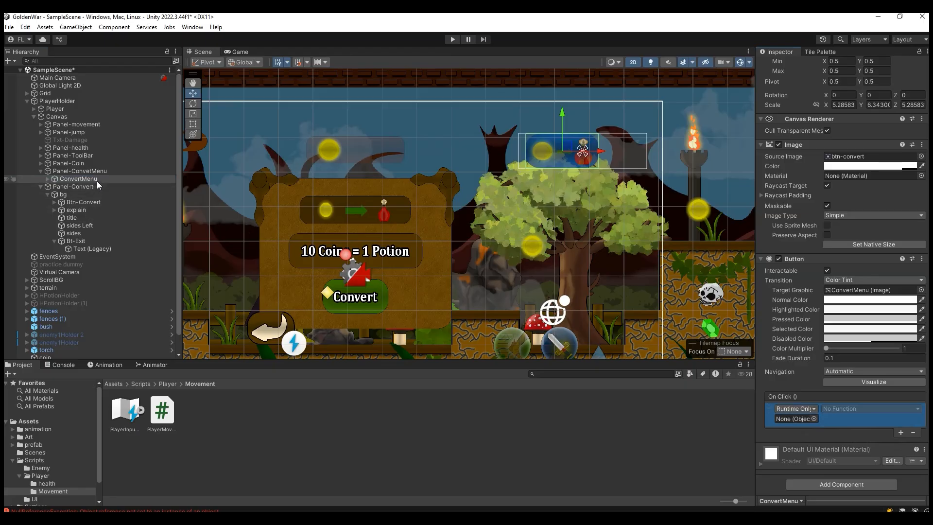
Step: Attach the ConvertIcon script from the Scripts/UI folder to the ConvertMenu object
left_click(141, 384)
double_click(200, 411)
left_click_drag(148, 418, 81, 164)
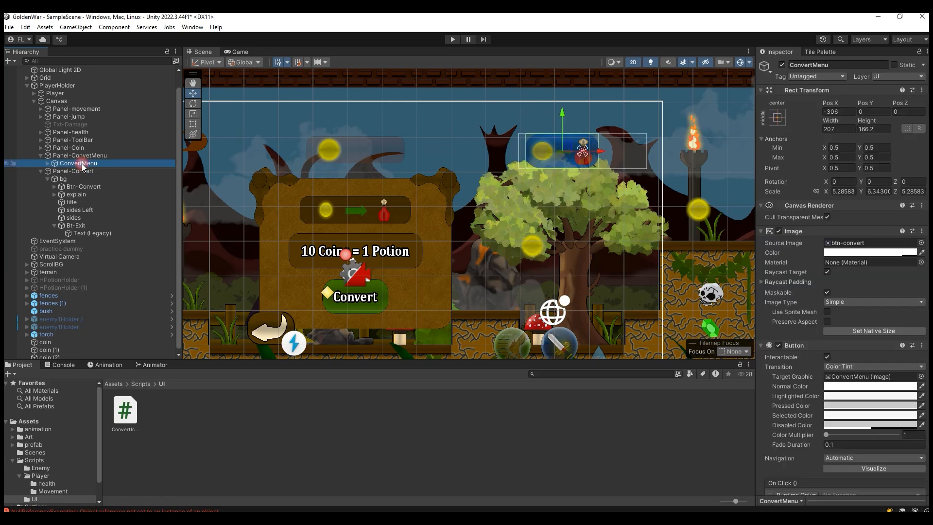
Step: Set ConvertMenu as the On Click target object and choose ConvertIcon.OpenPanel as its function
scroll(803, 374, "down", 5)
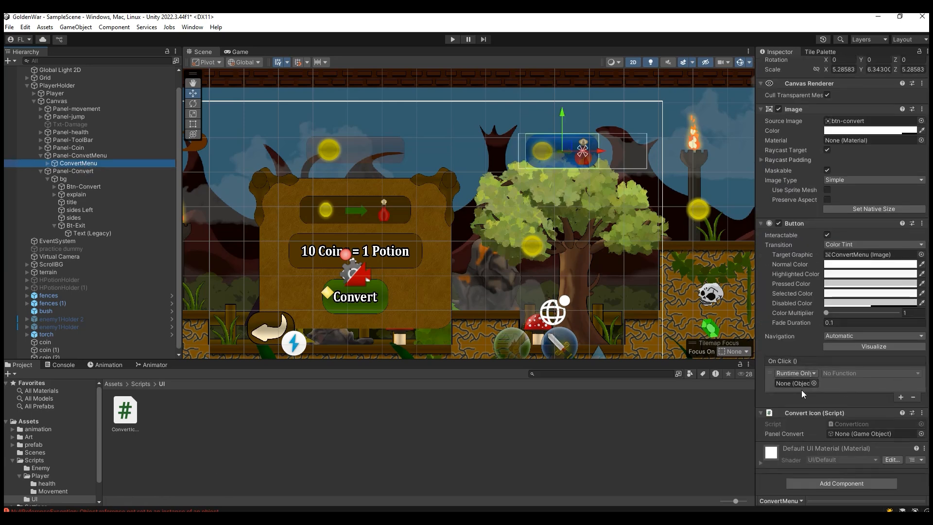
left_click_drag(81, 165, 785, 384)
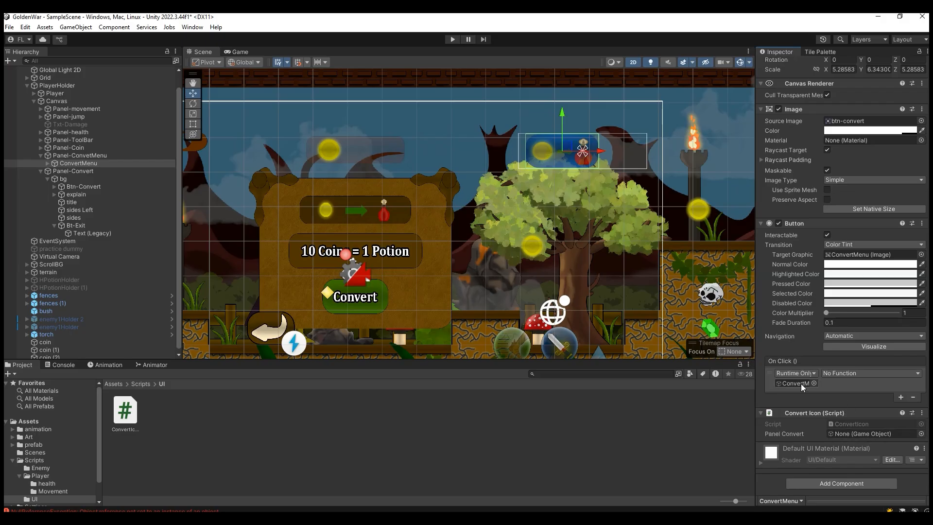
left_click(870, 372)
mouse_move(871, 454)
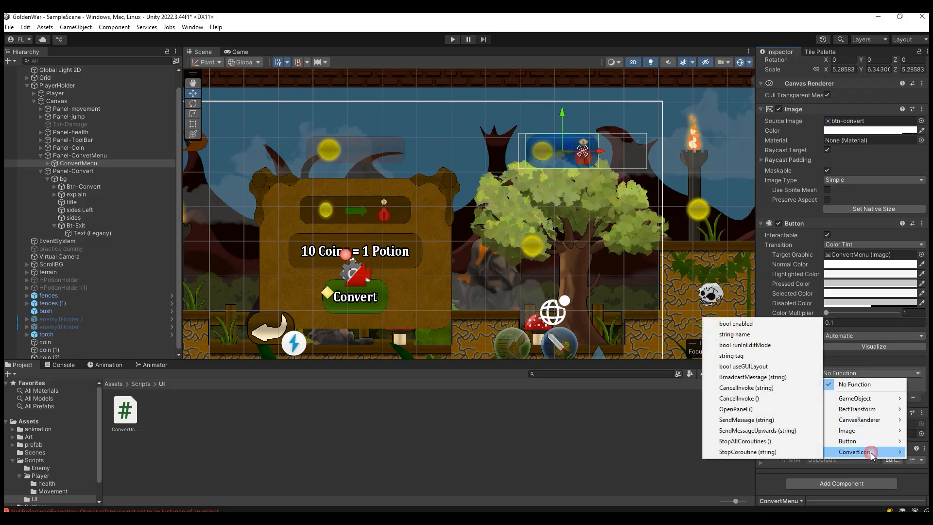
left_click(740, 409)
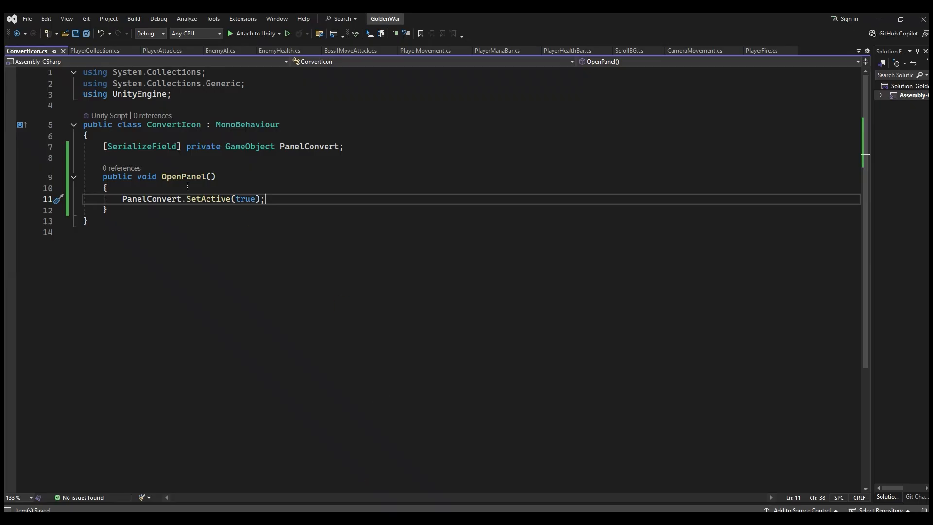
Step: Review the OpenPanel method in the script, and assign Panel-Convert to the Panel Convert field of ConvertMenu's Convert Icon component
left_click(188, 180)
left_click(122, 180)
left_click(191, 199)
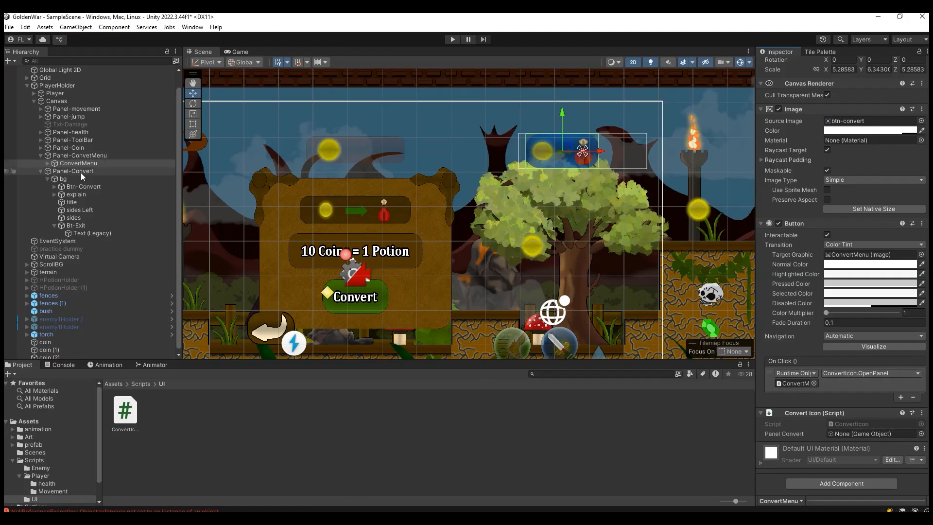
left_click_drag(81, 173, 850, 431)
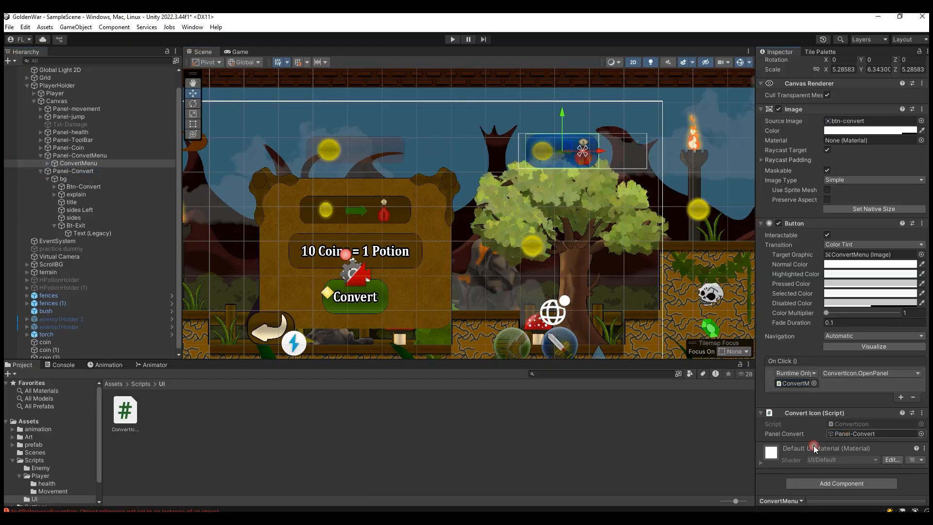
left_click(89, 173)
left_click(782, 65)
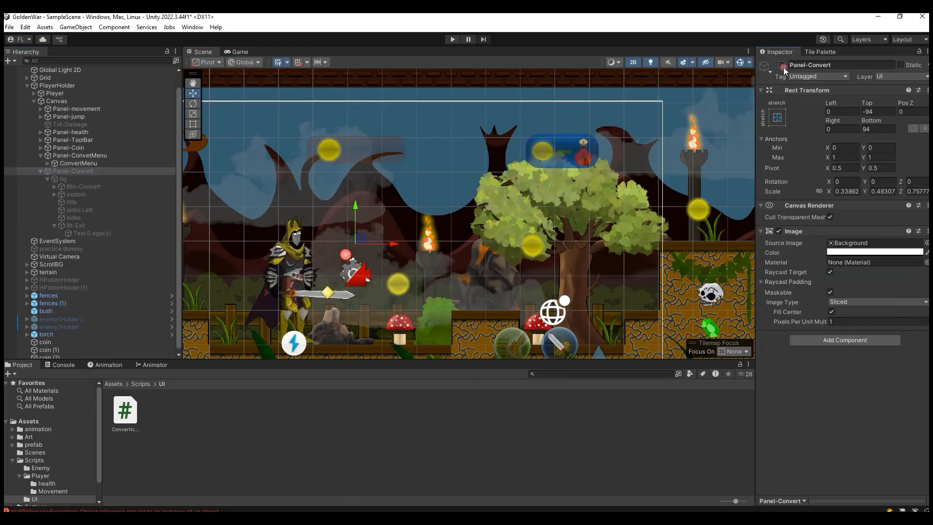
left_click(41, 171)
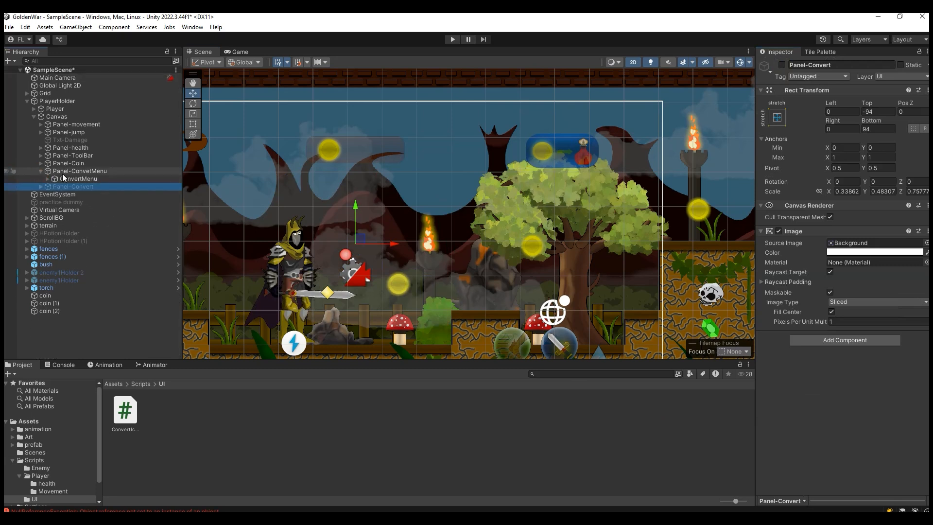
left_click(781, 64)
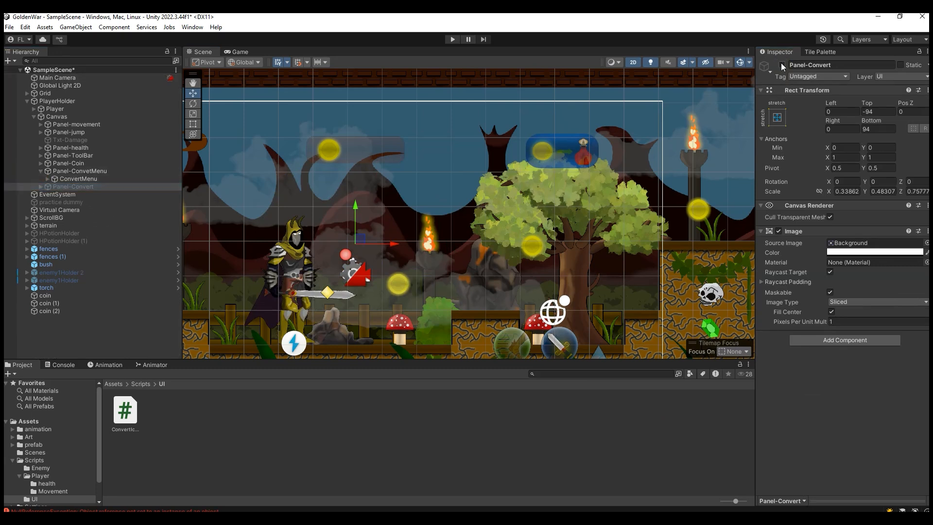
left_click(41, 187)
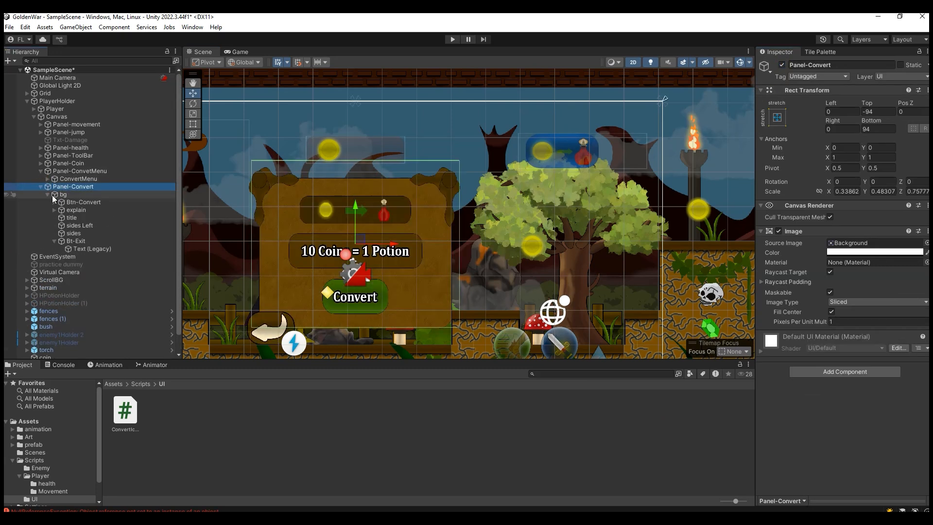
left_click(103, 241)
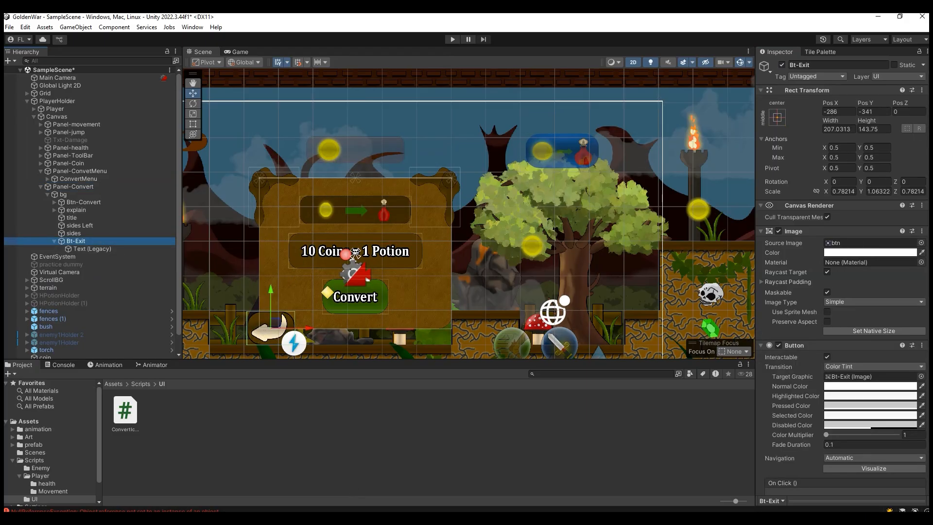
left_click(106, 186)
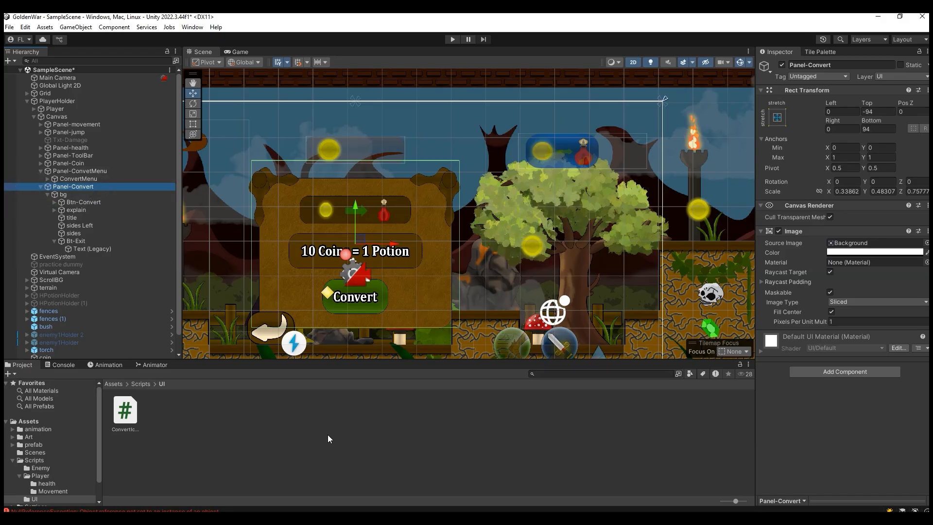
left_click(47, 194)
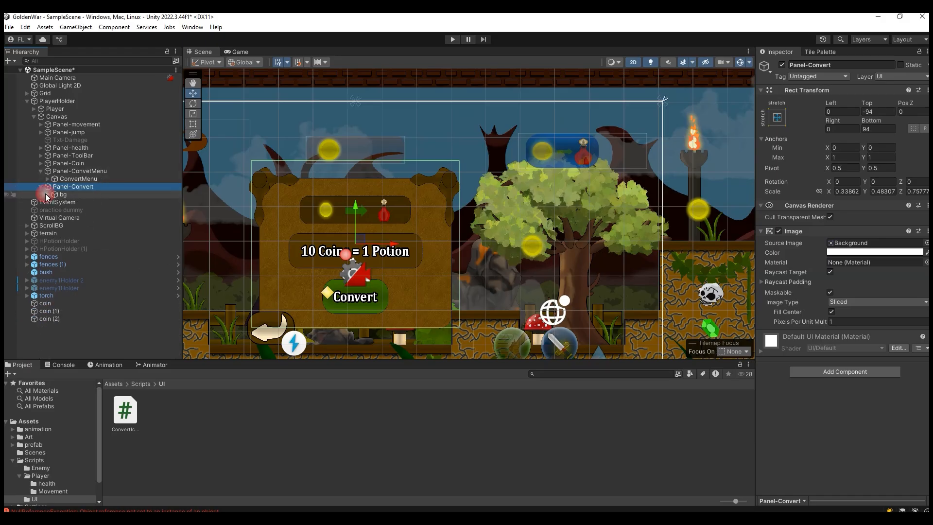
Step: Create a C# script named ClosePanel in the Scripts/UI folder
right_click(160, 417)
mouse_move(327, 143)
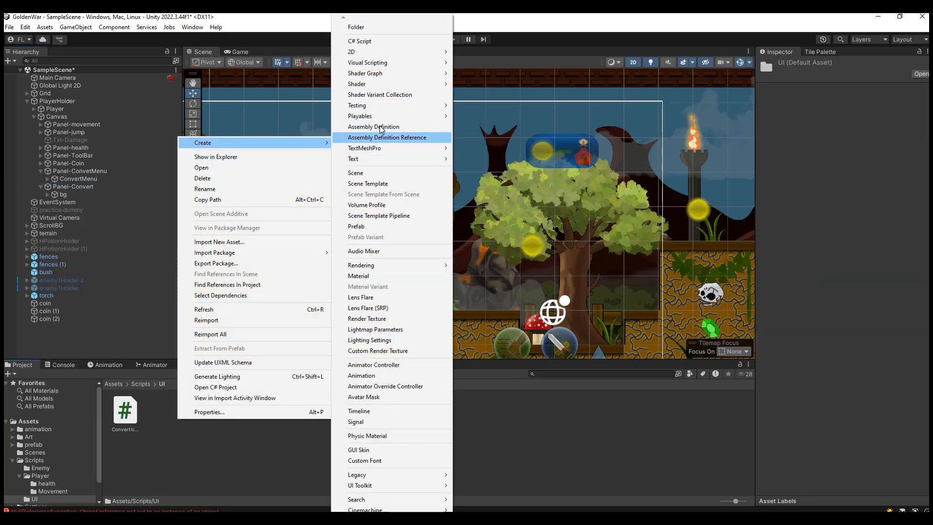
left_click(394, 43)
type("ClosePanel")
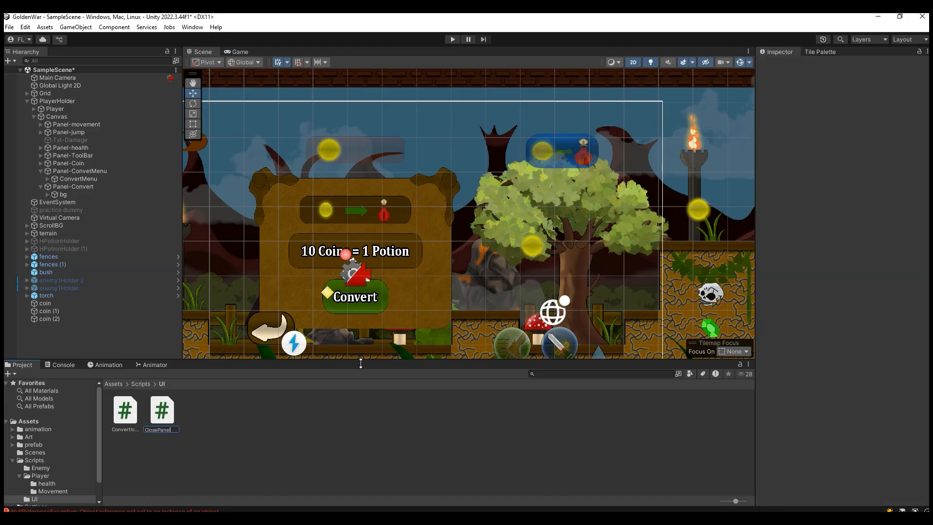
key("Return")
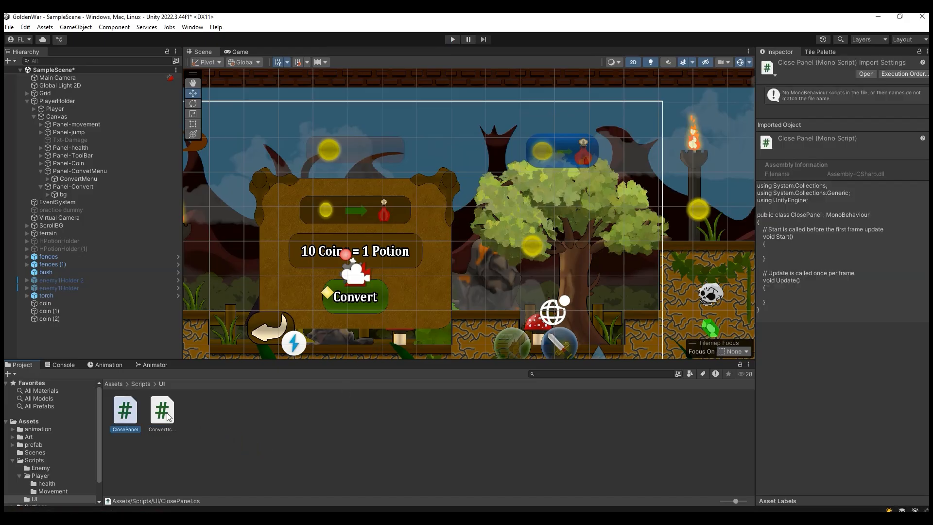
Step: Replace the default methods in the ClosePanel script with the serialized PanelConvert field and OpenPanel method copied from the ConvertIcon script
double_click(167, 413)
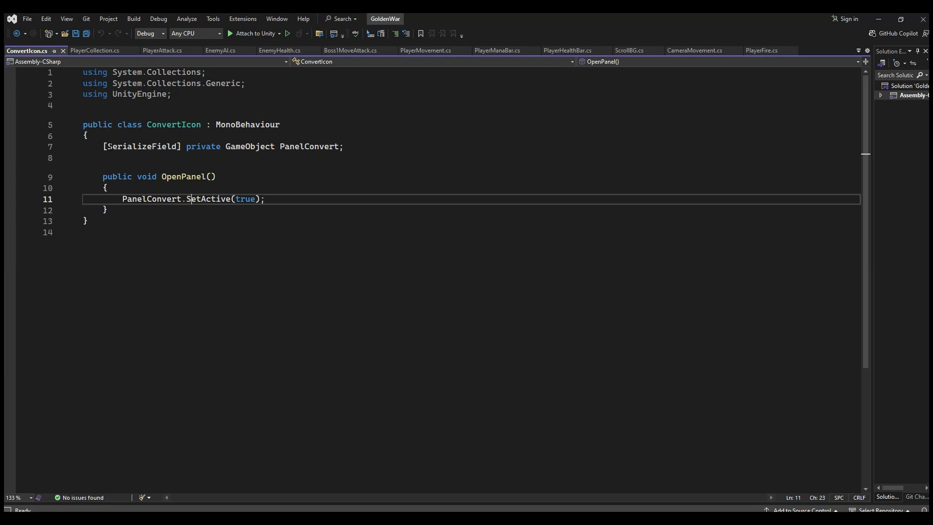
left_click_drag(103, 146, 108, 210)
key("ctrl+c")
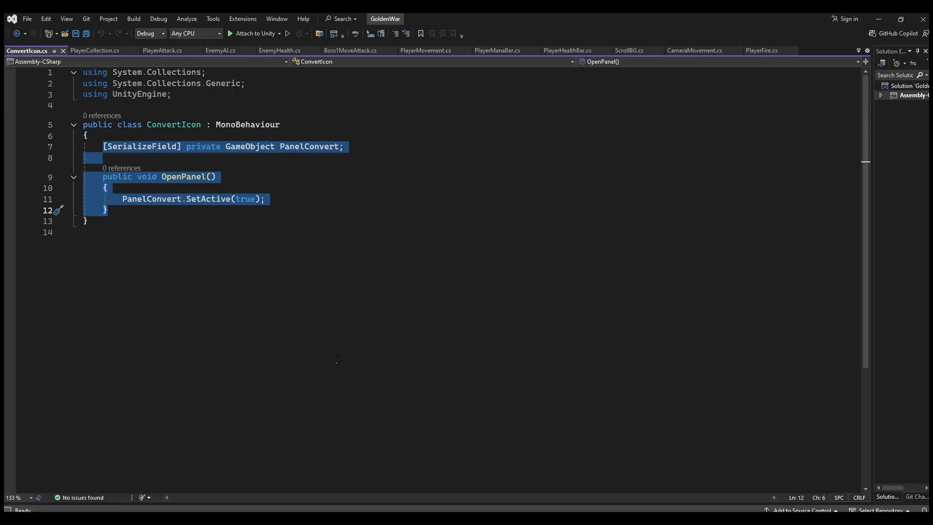
left_click(328, 510)
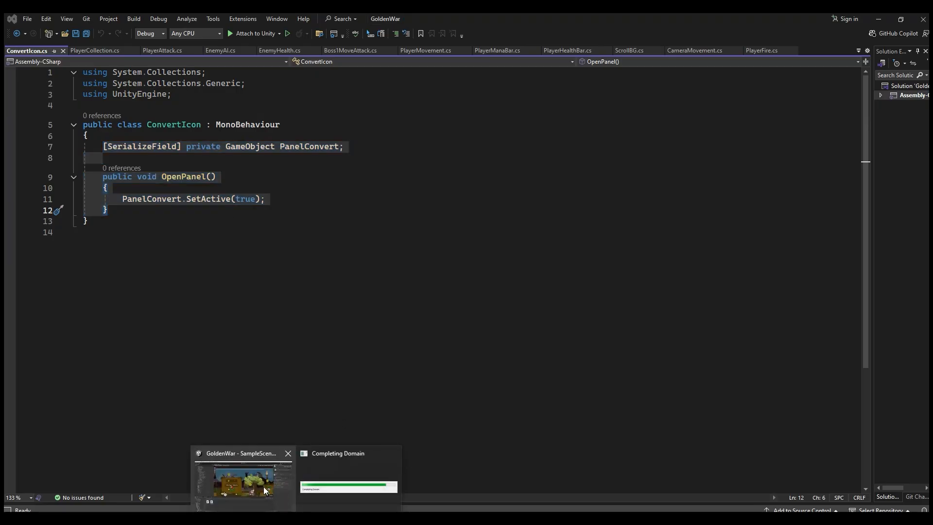
left_click(263, 486)
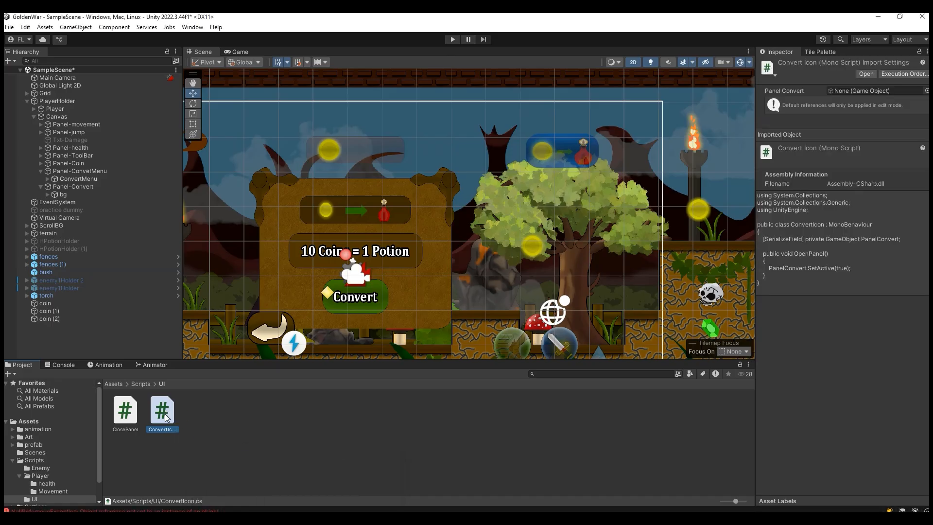
double_click(129, 417)
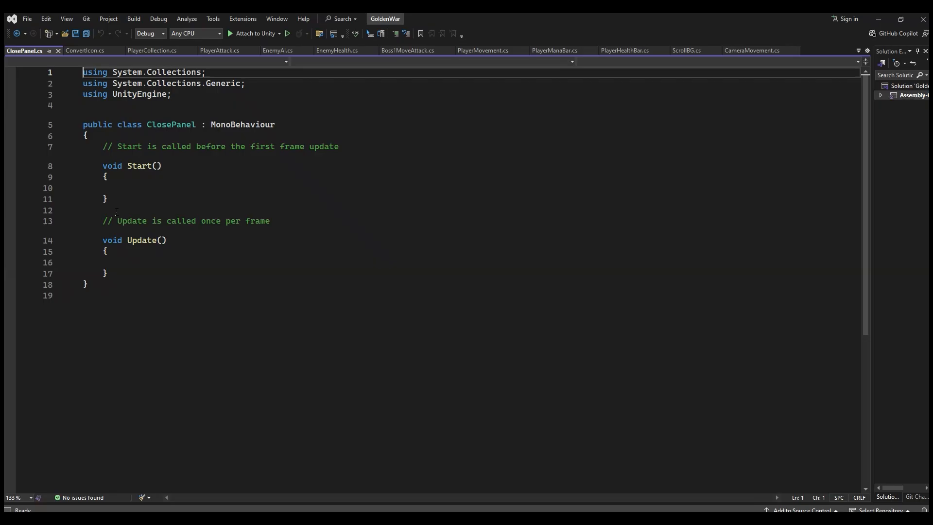
left_click_drag(97, 146, 141, 269)
key("ctrl+v")
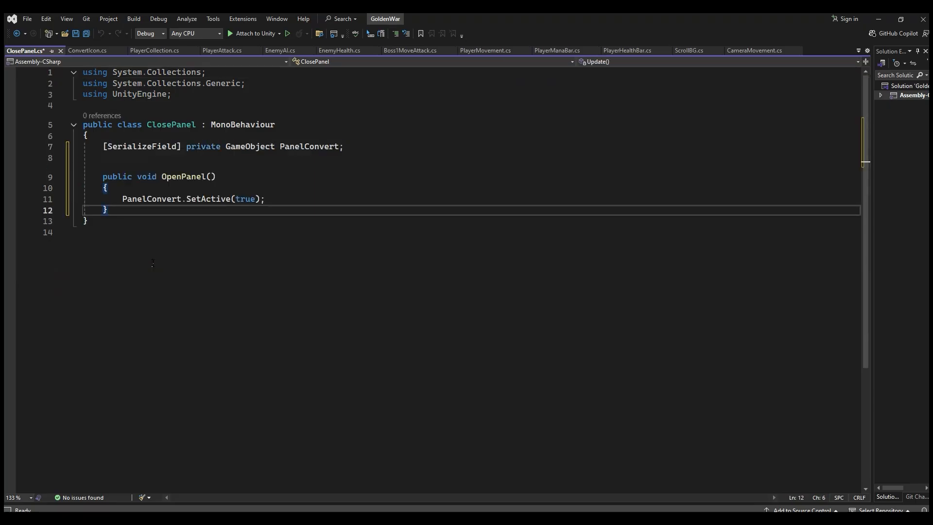
Step: Rename the copied method in the ClosePanel script to ClosePanel, set its SetActive argument to false, and save the script
left_click(255, 140)
double_click(184, 176)
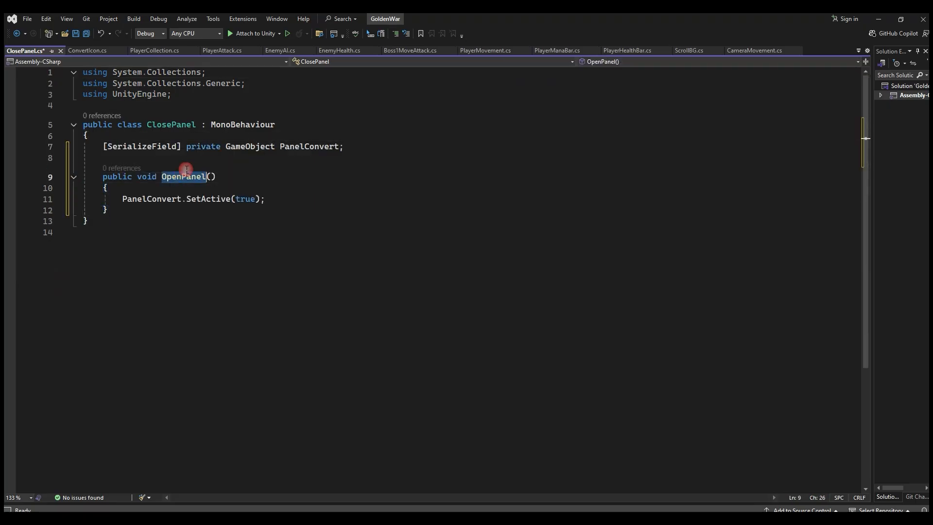
type("ClosePanel")
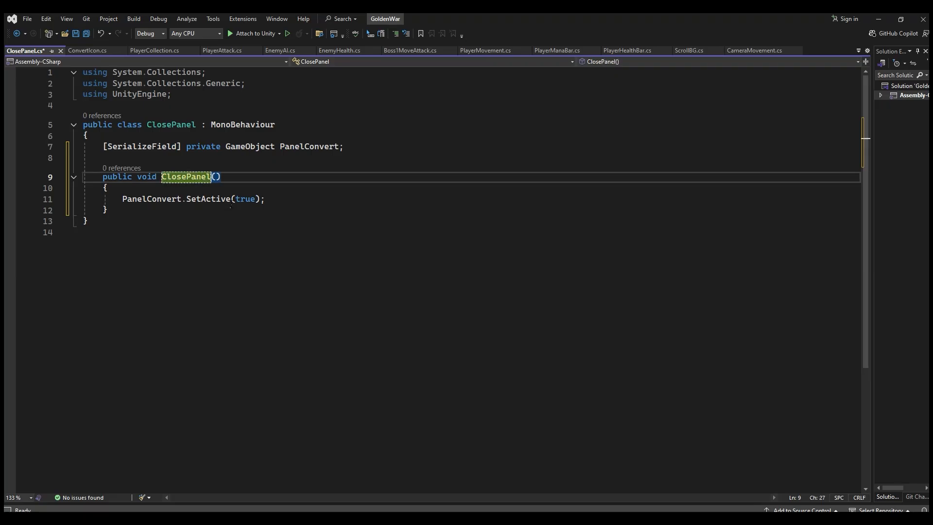
double_click(243, 199)
key("BackSpace")
type("false")
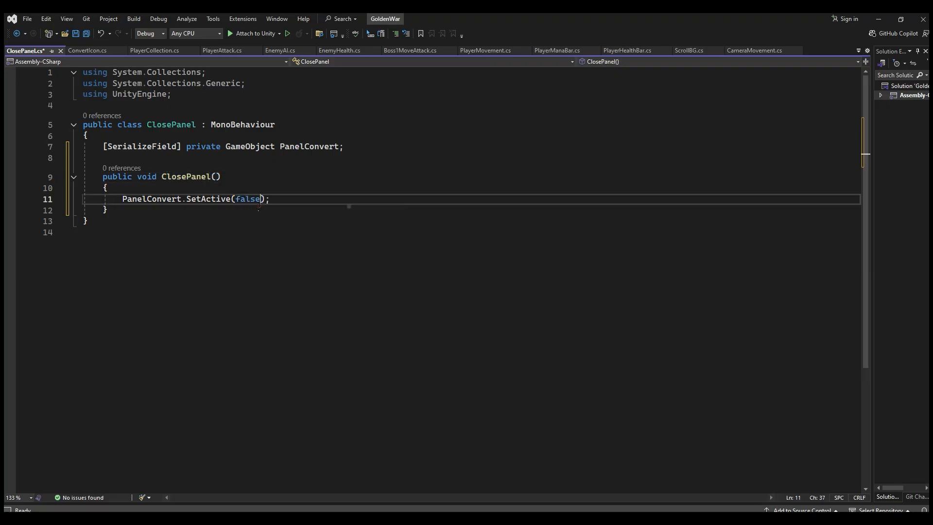
key("ctrl+s")
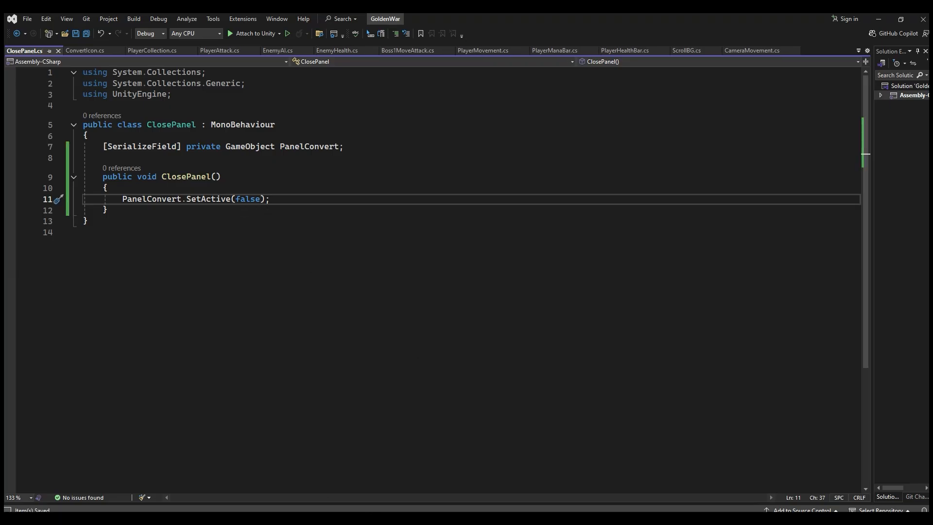
Step: Check the console error for ClosePanel.cs, rename the script's method to CloseThePanel, and save the script
left_click(260, 520)
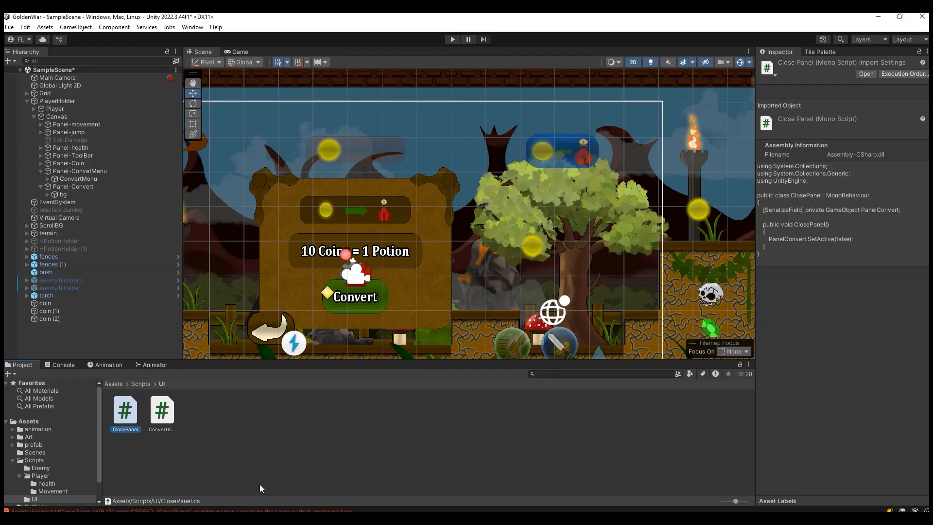
left_click(63, 364)
double_click(63, 387)
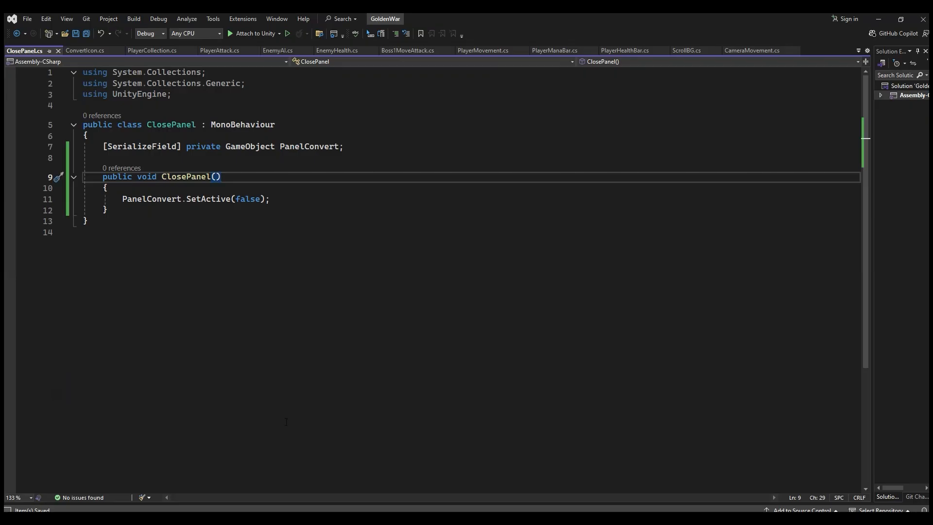
left_click(259, 520)
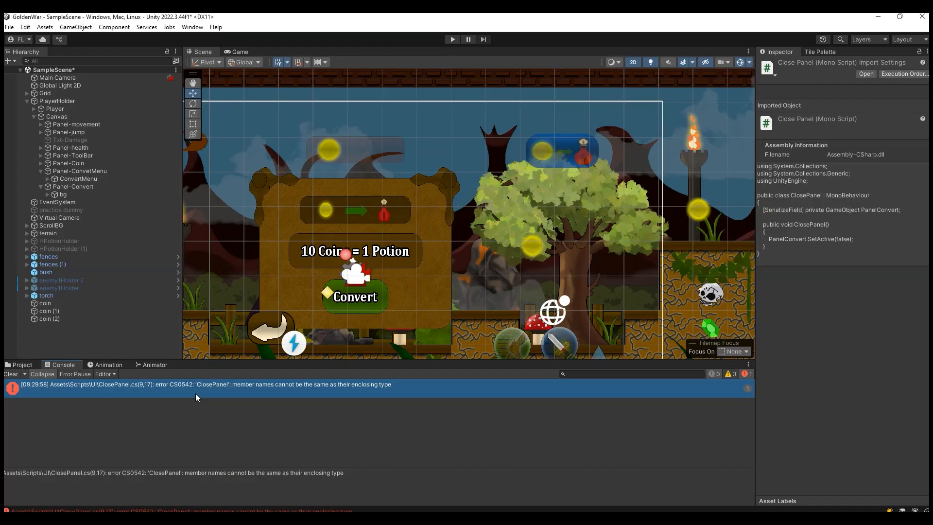
double_click(307, 387)
left_click(172, 125)
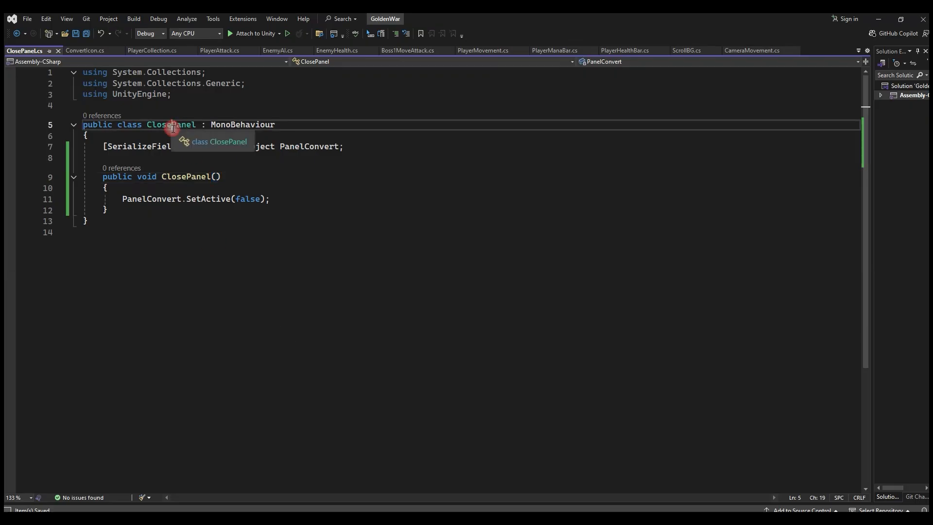
left_click(192, 177)
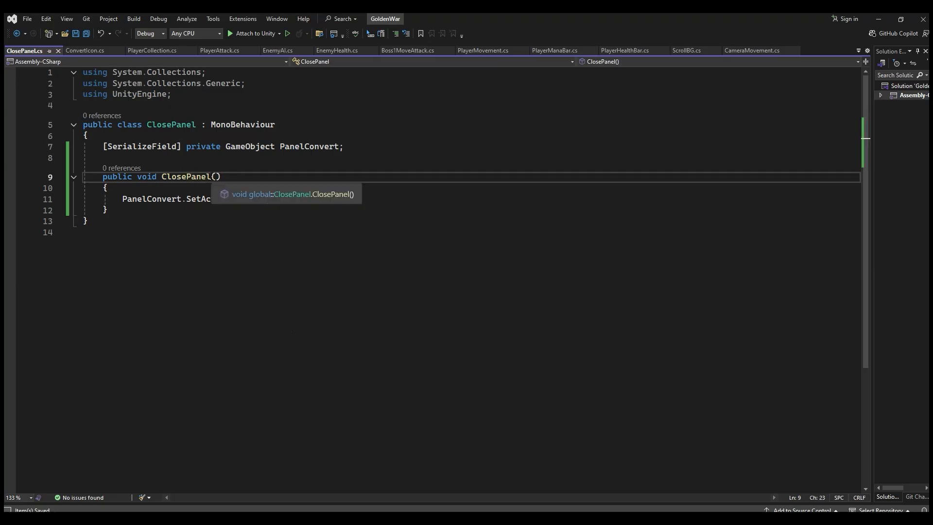
left_click(211, 176)
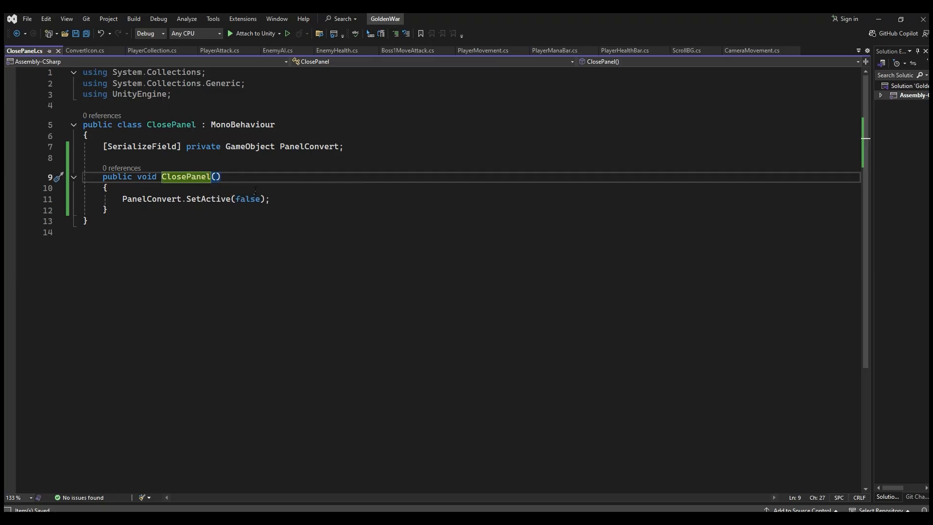
left_click(186, 178)
type("The")
left_click(271, 199)
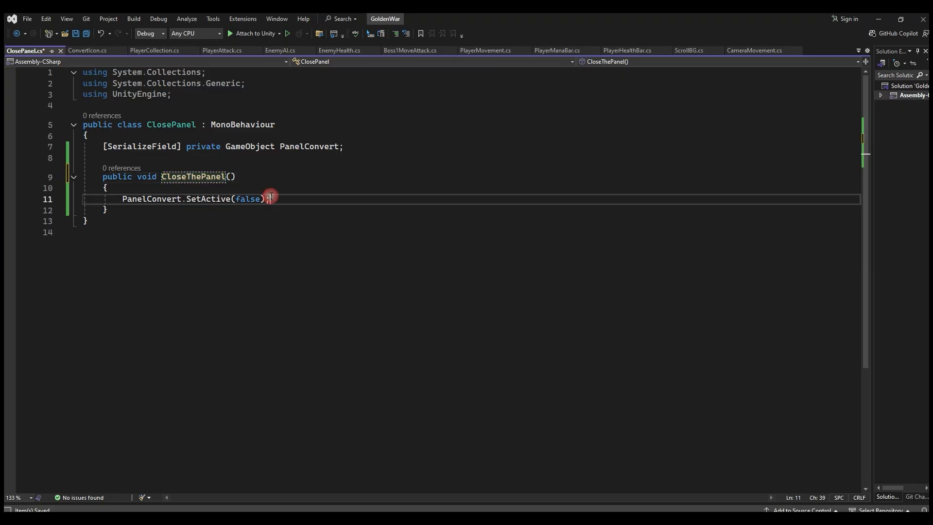
left_click(89, 38)
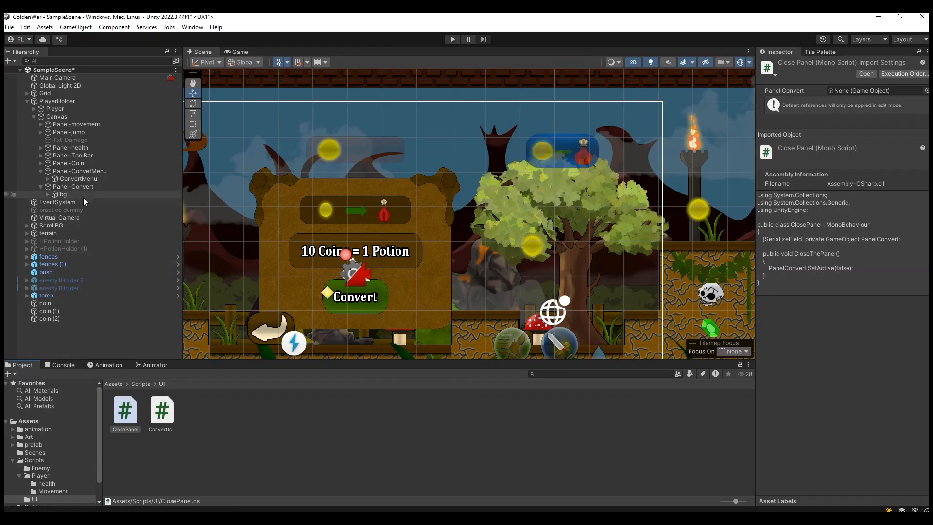
Step: Attach the ClosePanel script to Bt-Exit under bg and assign Panel-Convert to its Panel Convert field
left_click(48, 194)
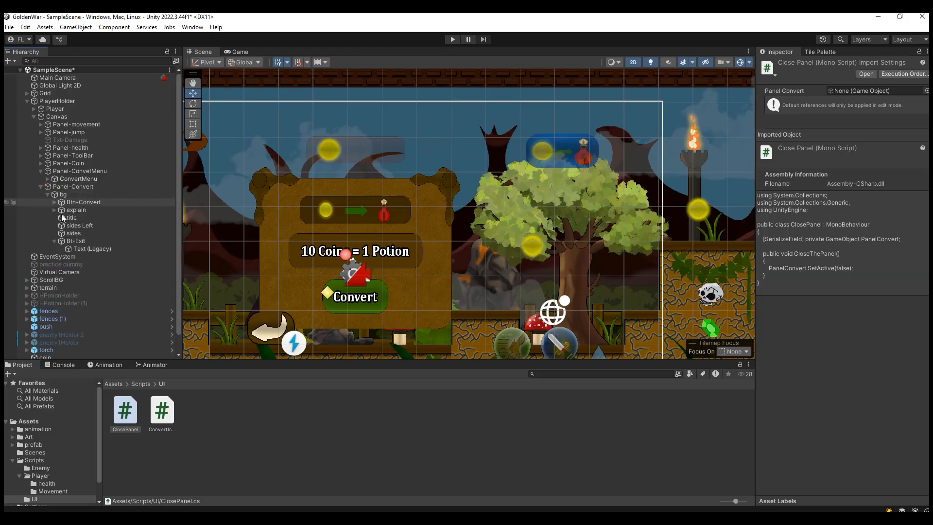
scroll(82, 243, "down", 1)
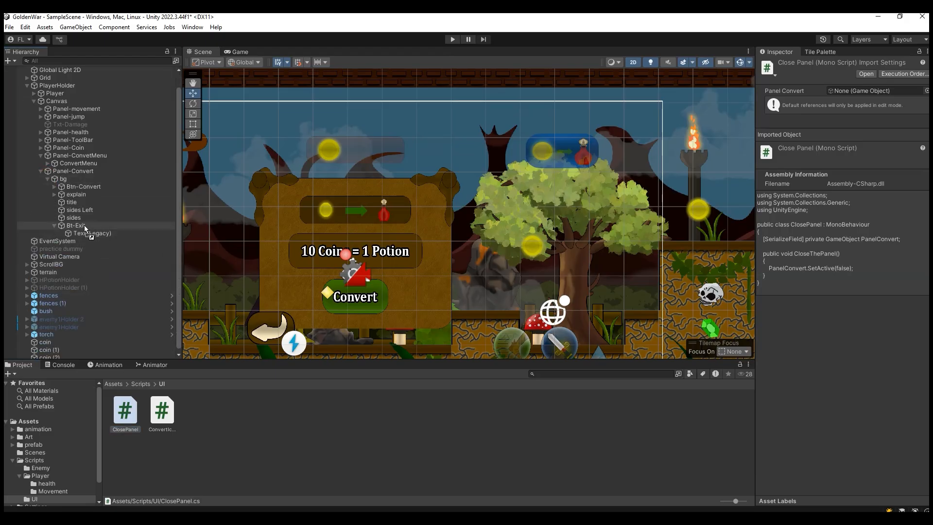
left_click(83, 225)
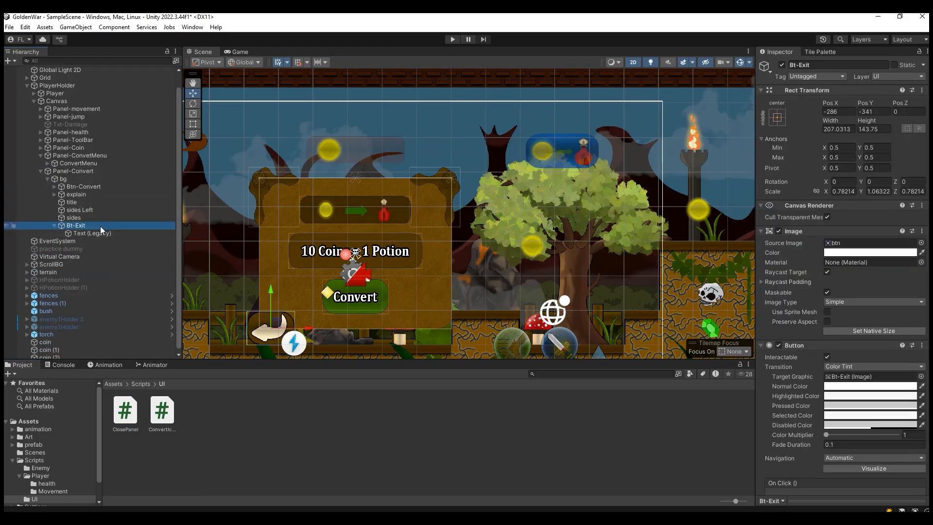
scroll(829, 442, "down", 3)
scroll(829, 442, "down", 2)
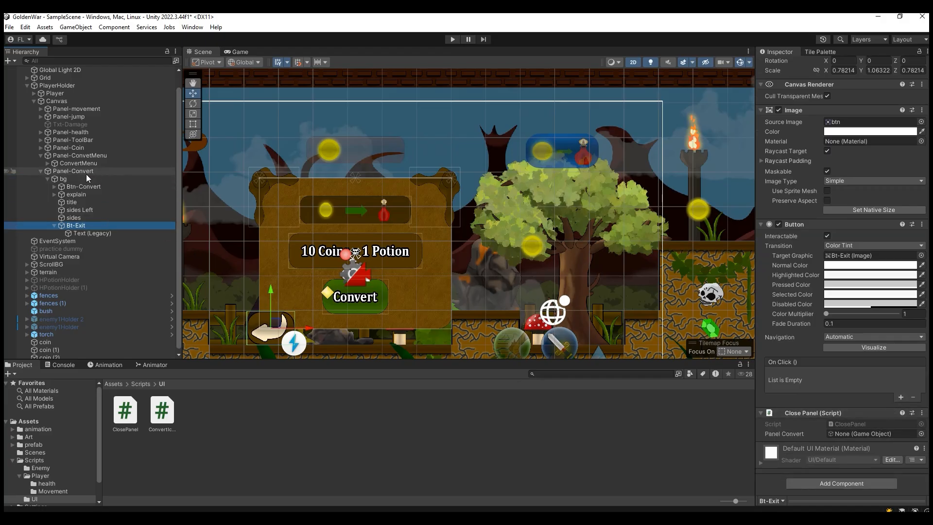
left_click_drag(86, 174, 856, 431)
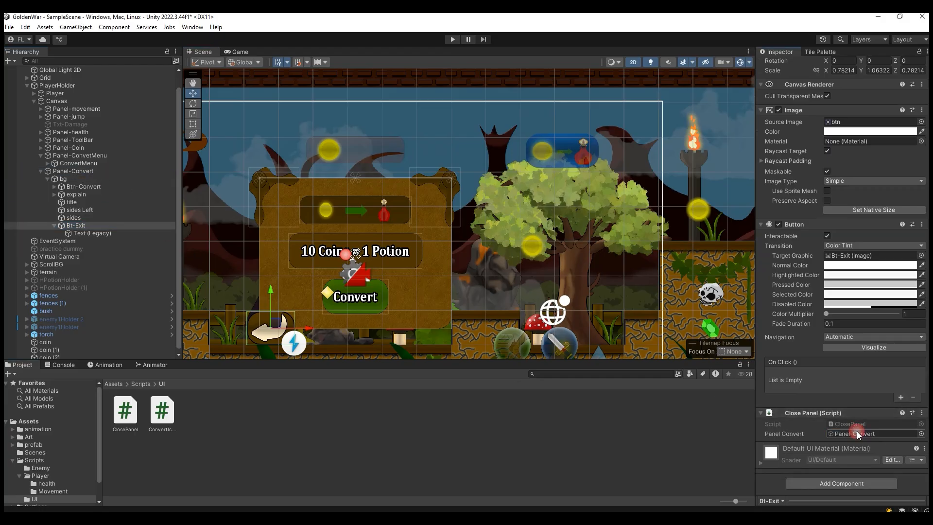
Step: Add an On Click entry to Bt-Exit targeting Bt-Exit itself with the ClosePanel.CloseThePanel function, and save the scene
left_click(900, 397)
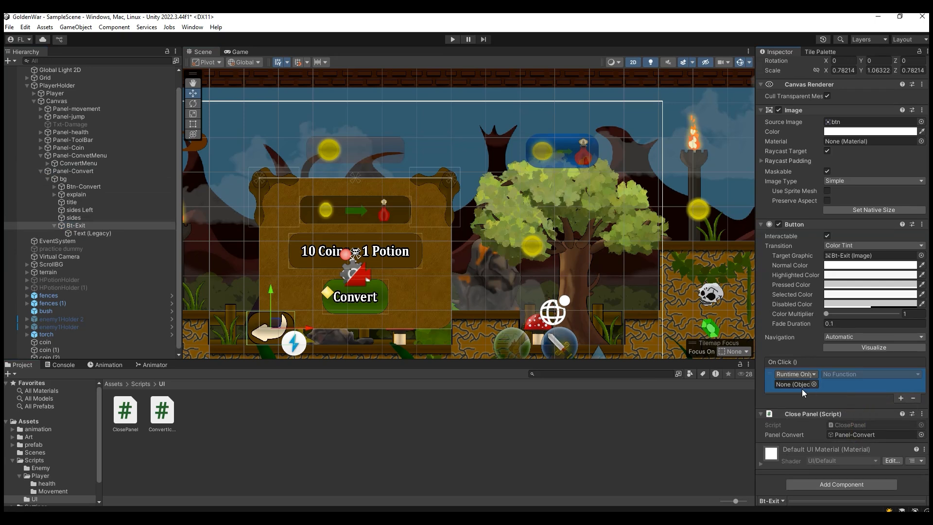
left_click_drag(76, 226, 794, 386)
left_click(845, 374)
mouse_move(854, 452)
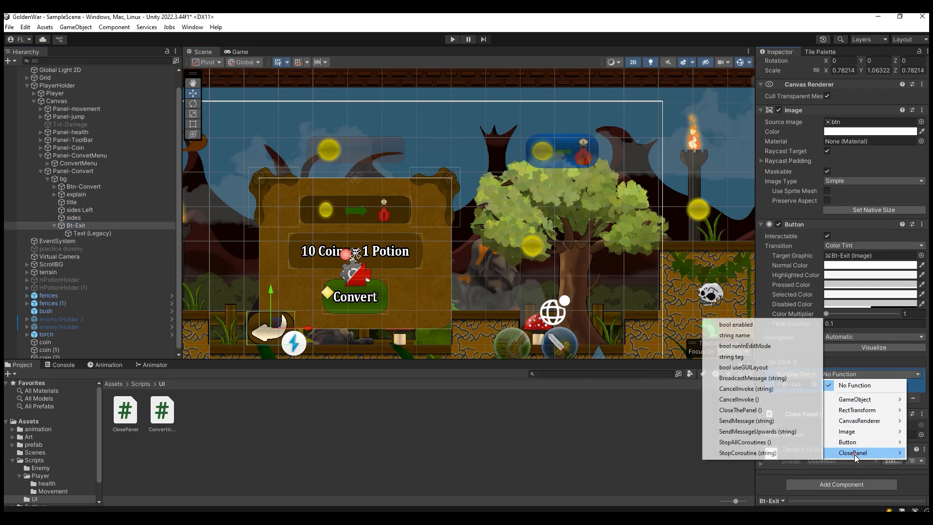
left_click(744, 410)
key("ctrl+s")
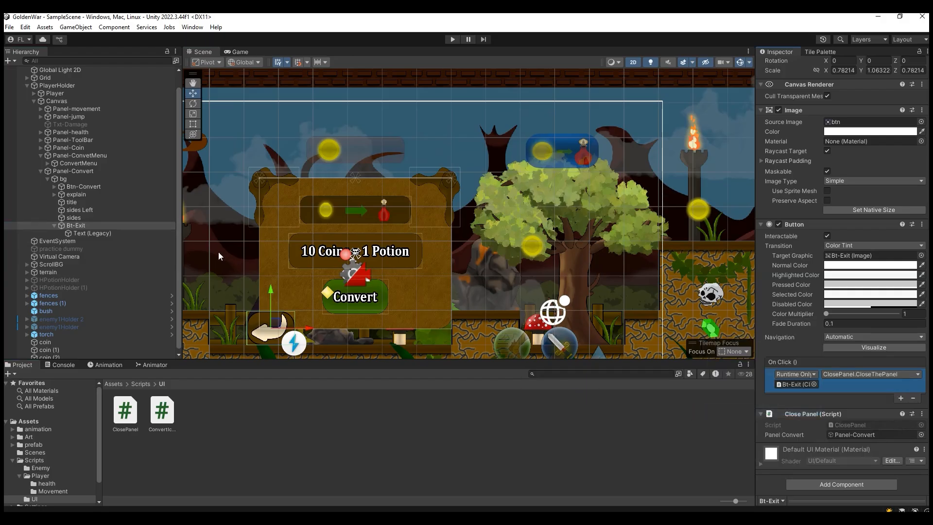
Step: Deactivate Panel-Convert and run the game to test opening and closing the exchange panel with the convert icon and back arrow
left_click(89, 172)
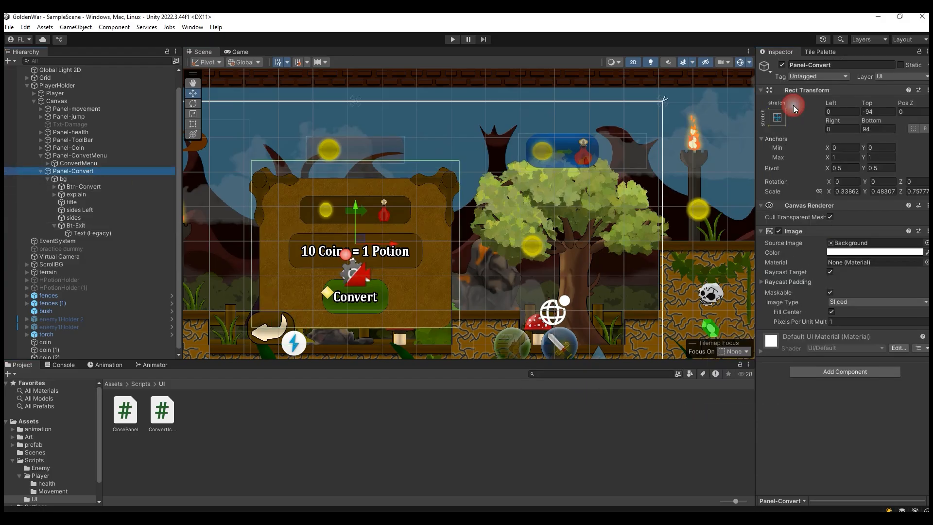
left_click(781, 66)
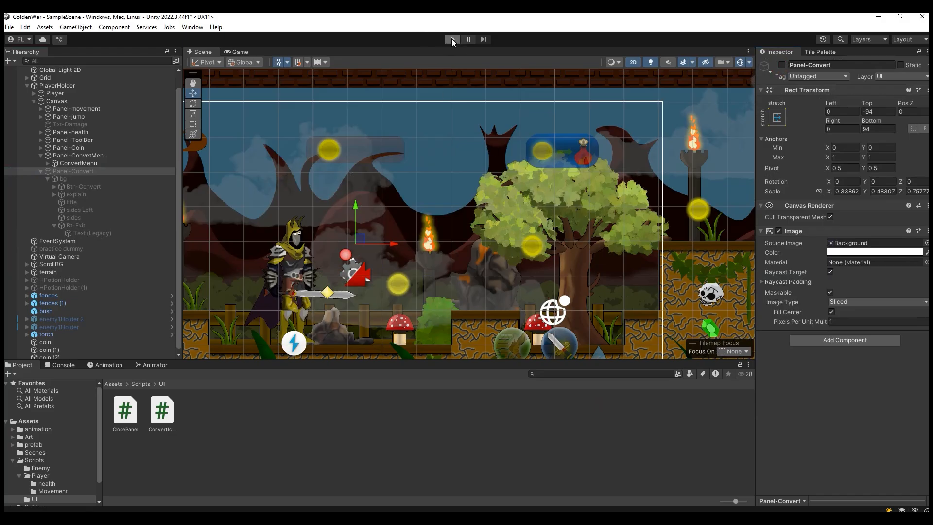
left_click(451, 39)
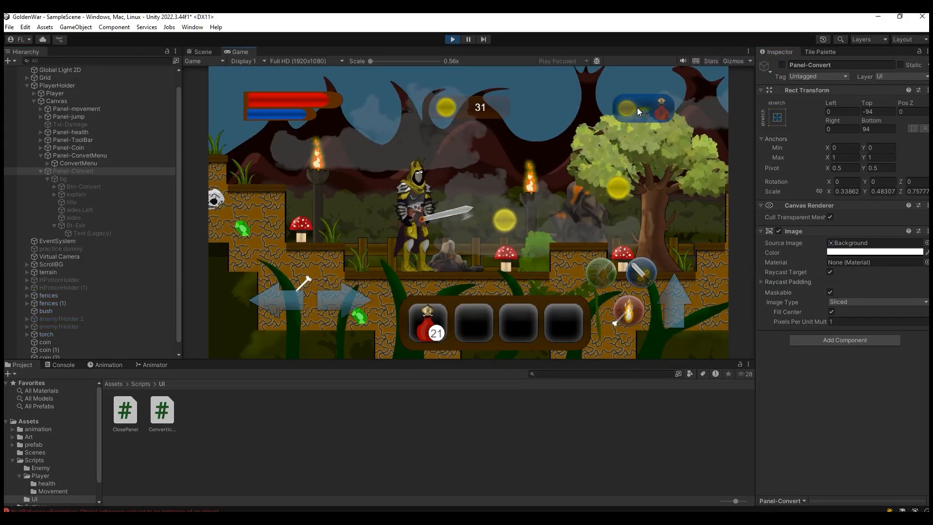
left_click(637, 107)
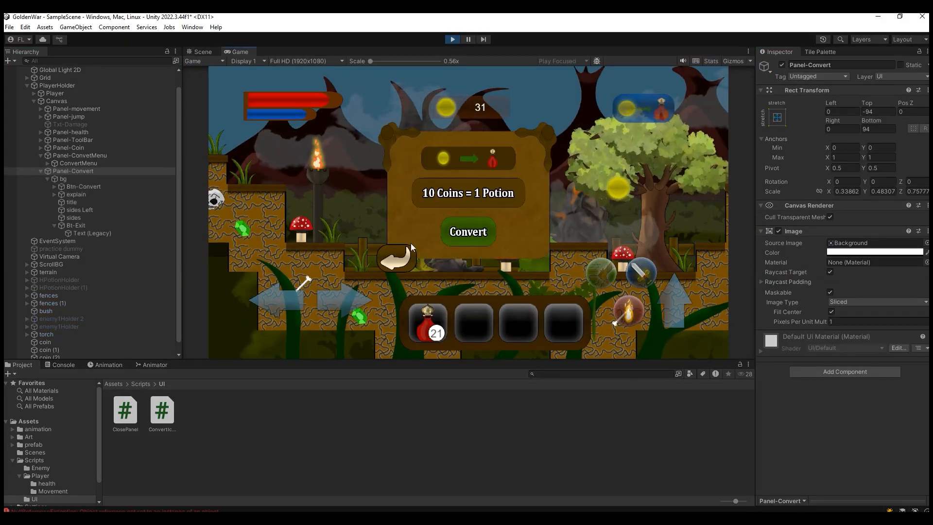
left_click(397, 252)
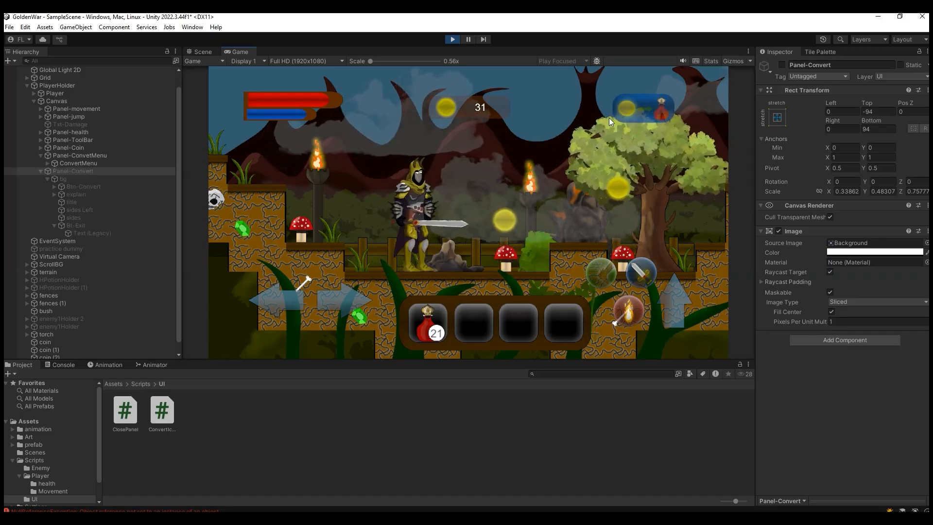
left_click(653, 106)
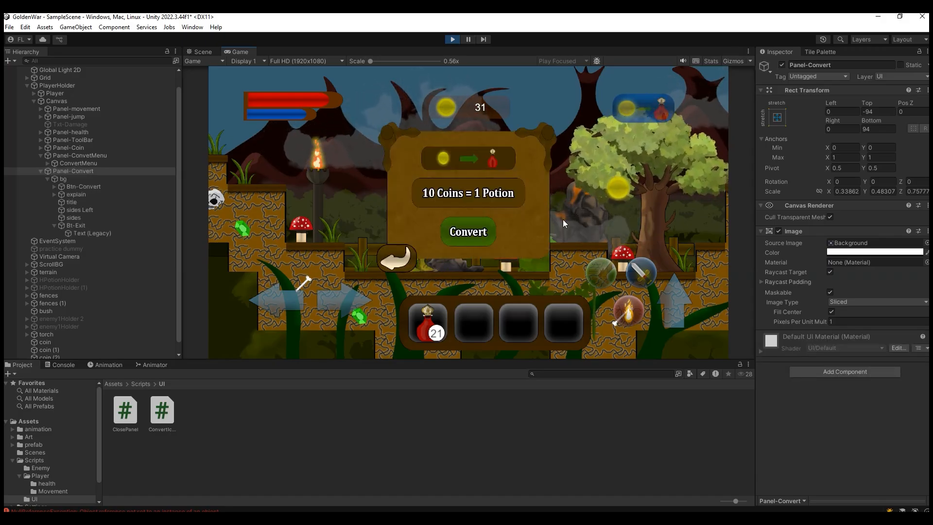
Step: Clear the console messages and repeatedly open and close the exchange panel in the running game to check for new errors
left_click(55, 365)
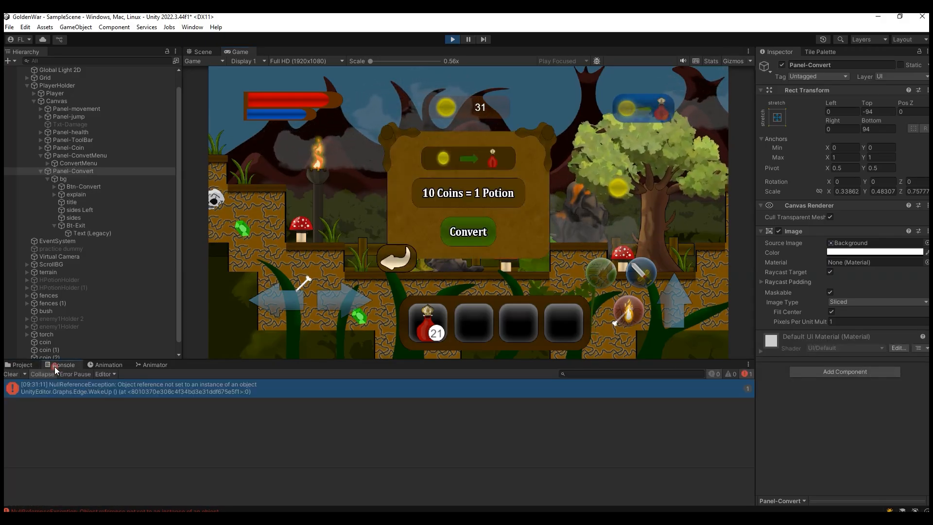
left_click(17, 374)
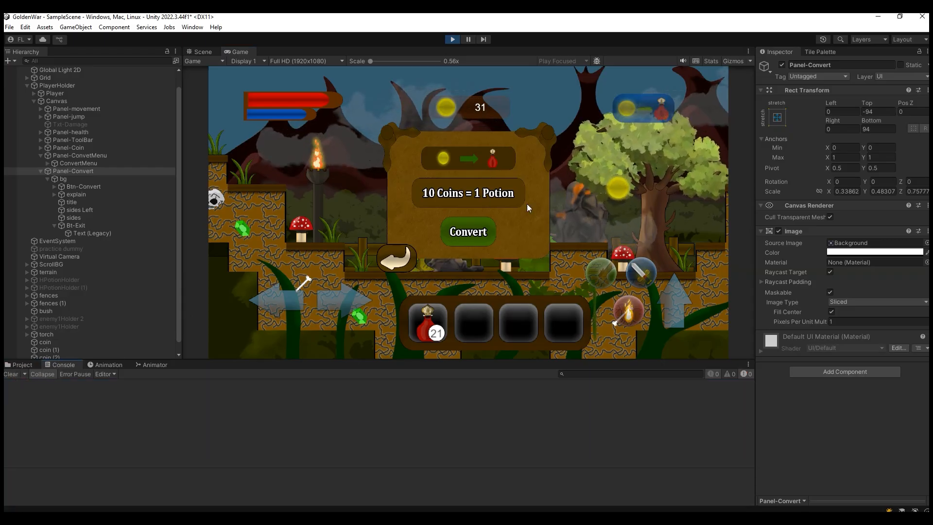
left_click(412, 255)
left_click(649, 113)
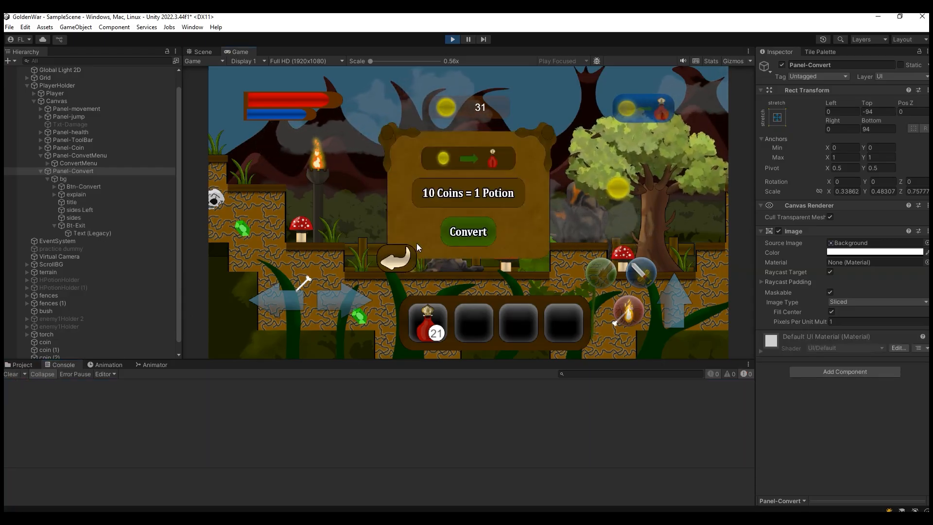
left_click(411, 255)
left_click(649, 108)
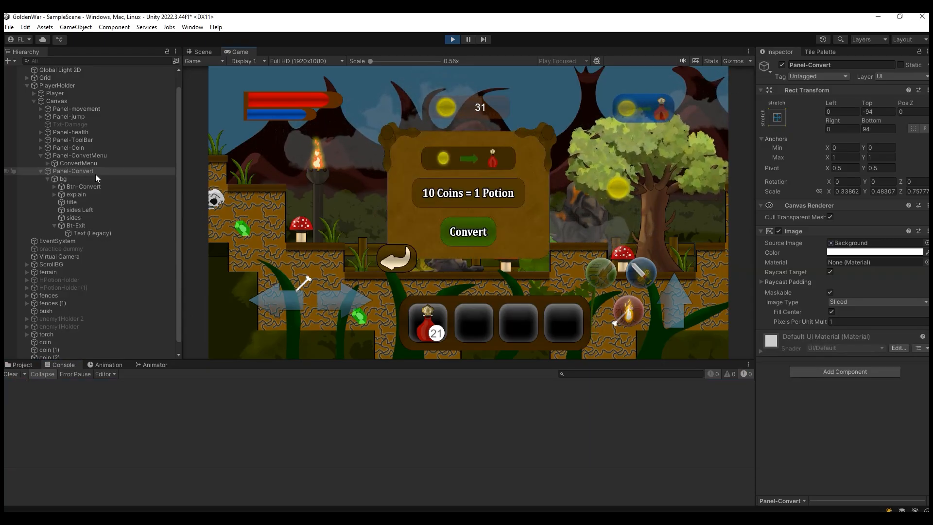
left_click(399, 266)
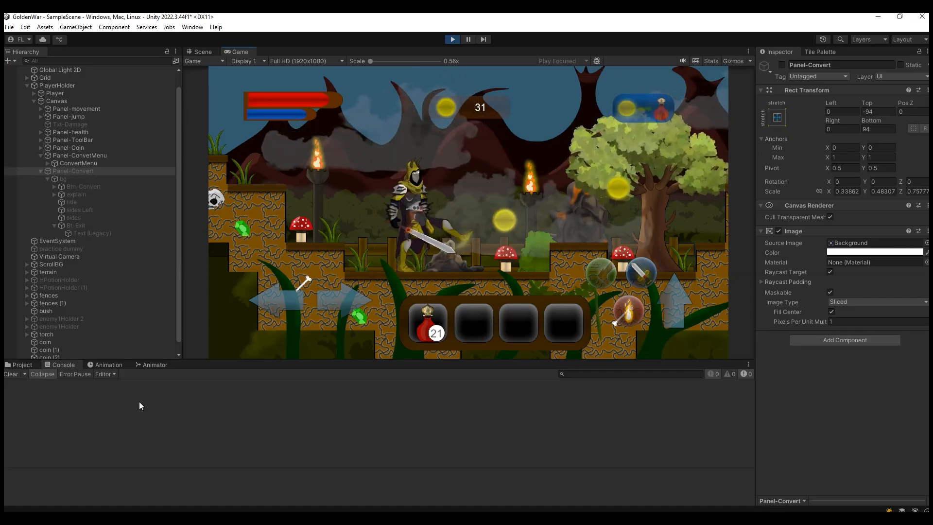
left_click(649, 108)
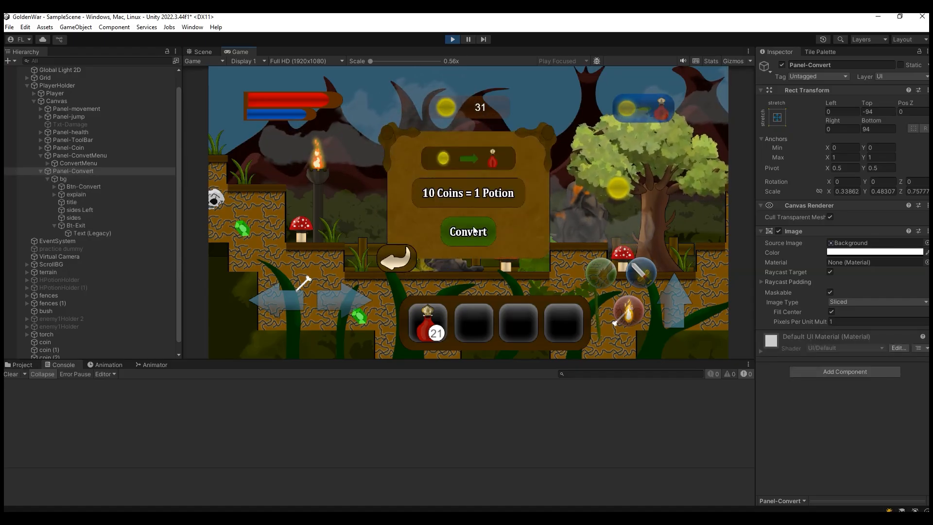
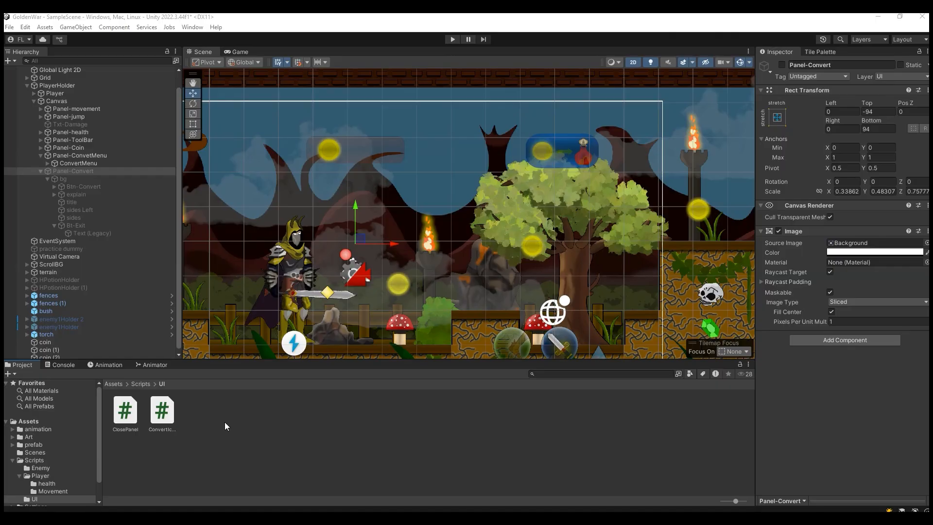
Step: Create a C# script named ConvertCoin in the Scripts/UI folder and open it in Visual Studio
right_click(224, 422)
mouse_move(340, 150)
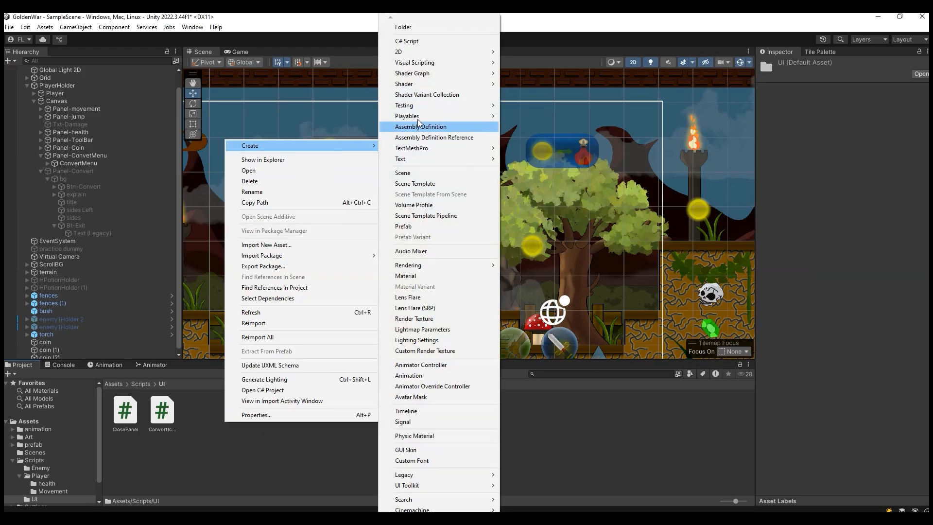
left_click(399, 40)
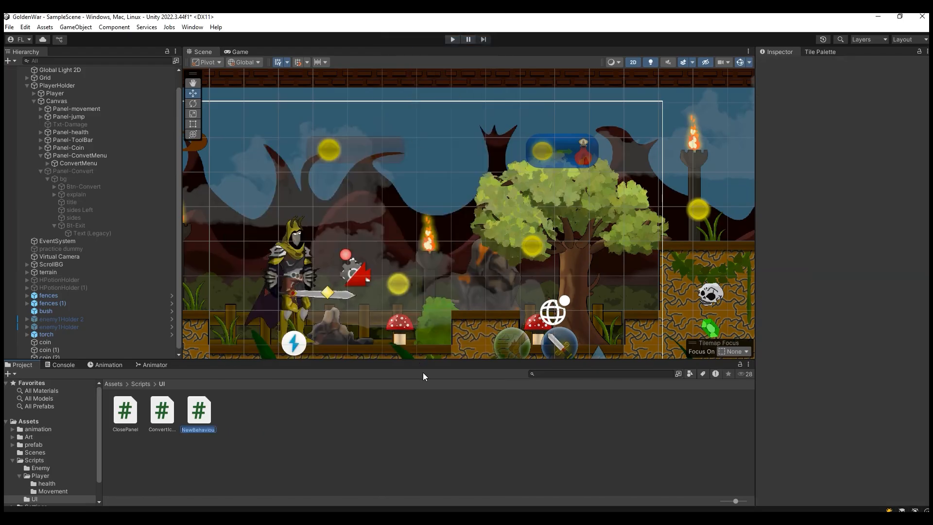
type("ConvertCoin")
left_click(202, 430)
left_click(243, 428)
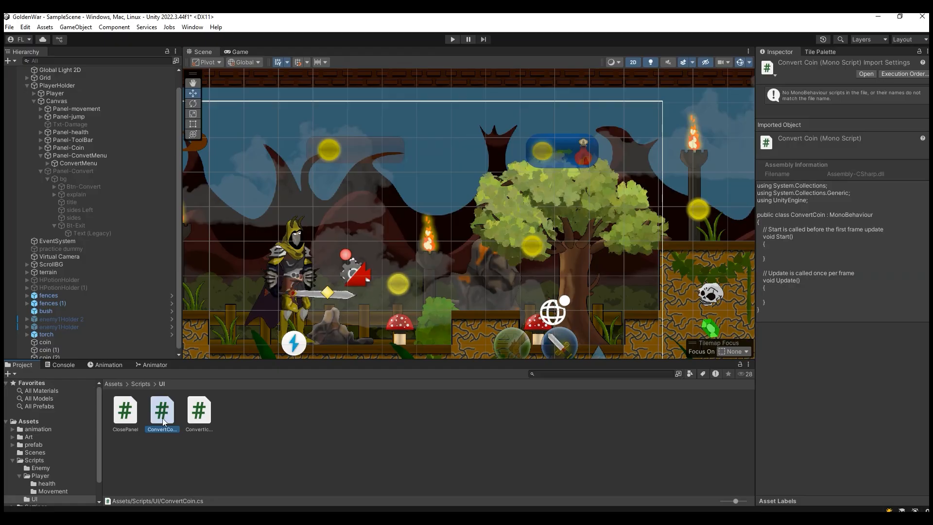
double_click(163, 413)
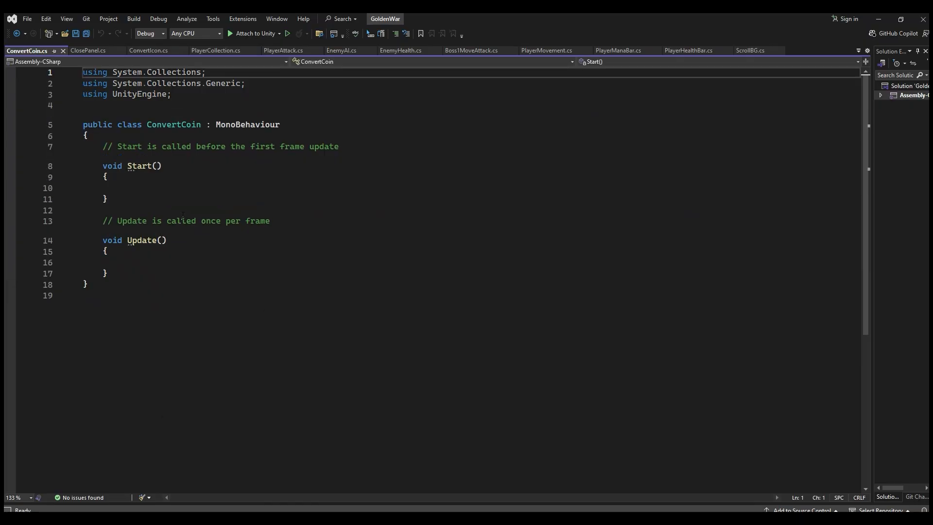
Step: Copy the HPotionCount and CoinAmount PlayerPrefs.GetInt lines from PlayerCollection's Start into ConvertCoin's Start, and delete the comment above Update
left_click(147, 187)
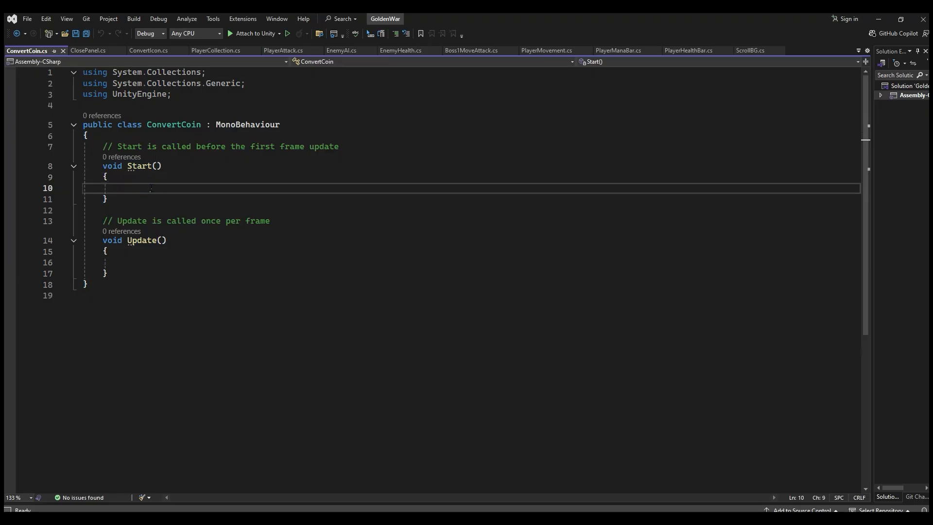
left_click(141, 189)
left_click(214, 52)
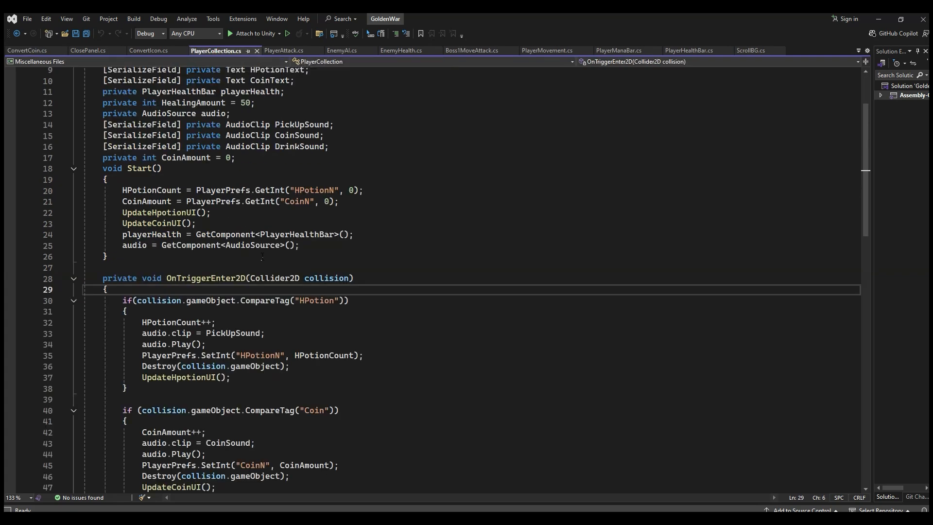
left_click(304, 191)
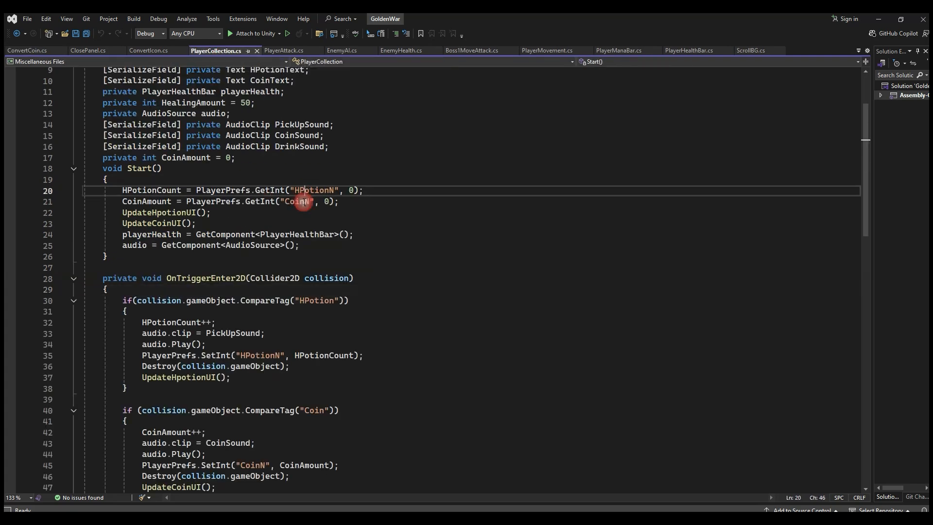
left_click_drag(338, 201, 122, 190)
key("ctrl+c")
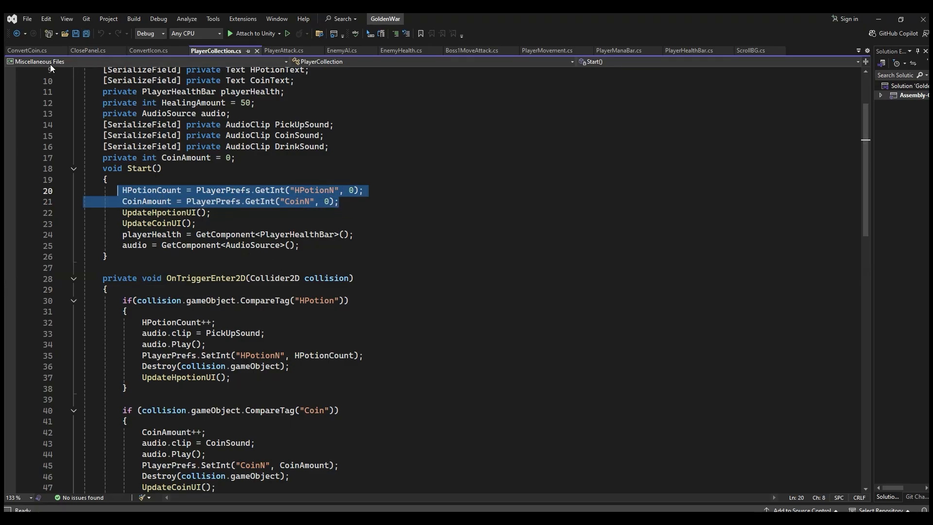
left_click(31, 53)
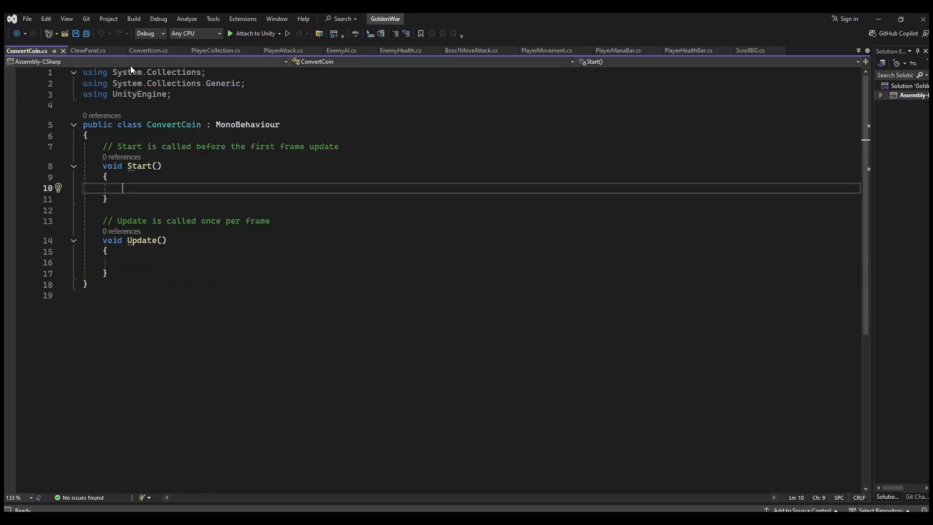
left_click(146, 187)
key("ctrl+v")
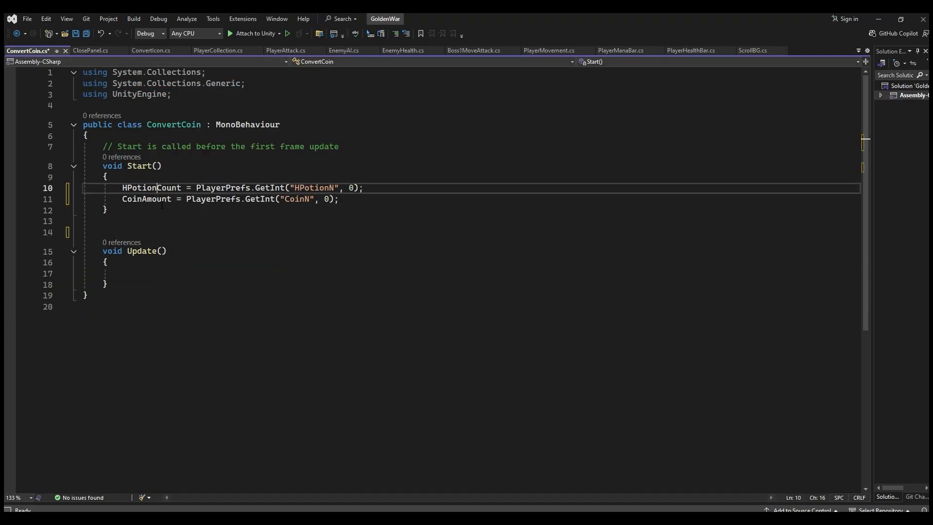
Step: Replace the comment above Start in ConvertCoin with the field declaration private int HPotionCount;
left_click(118, 188)
left_click_drag(349, 144, 102, 146)
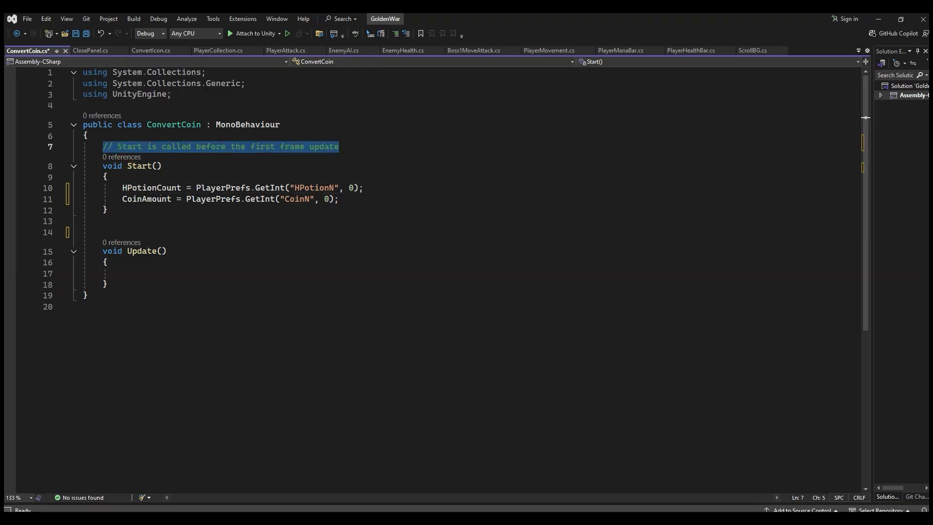
double_click(155, 188)
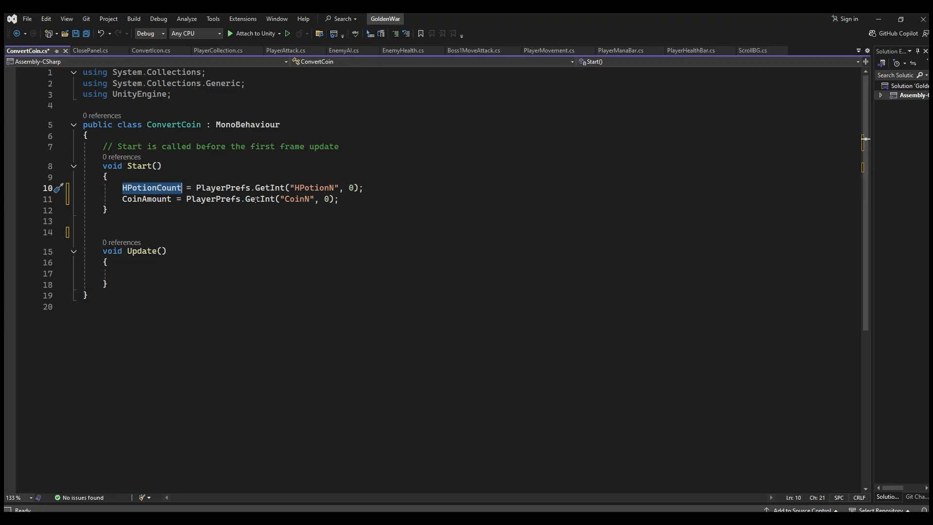
left_click_drag(339, 147, 102, 146)
type("pri")
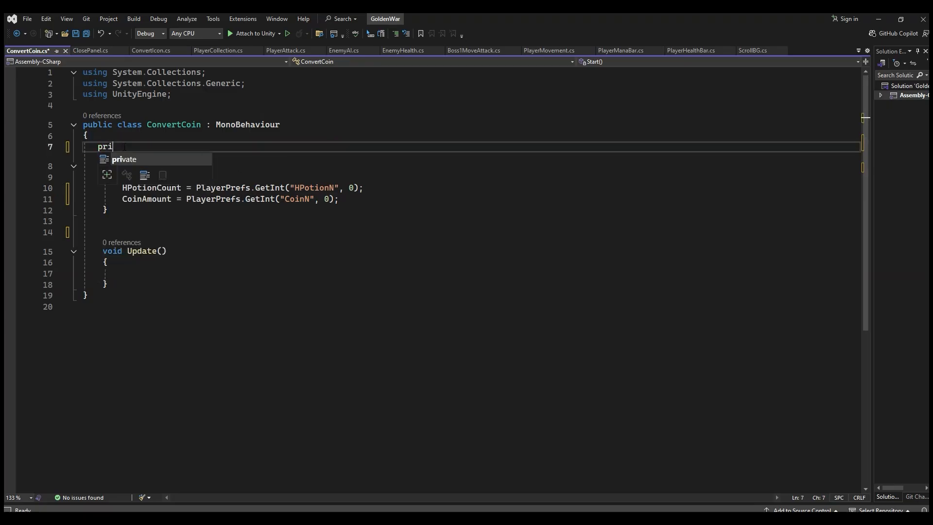
type("vate int HPotionCount;")
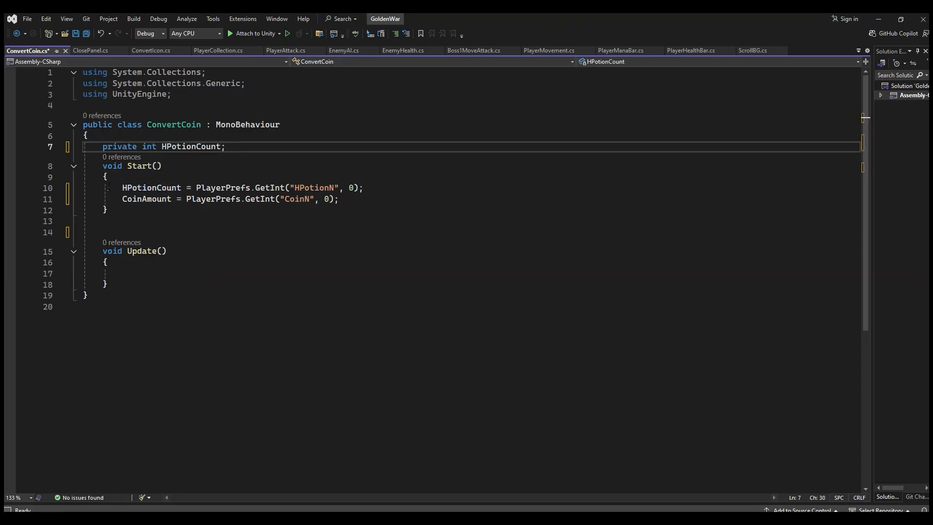
Step: Declare private int CoinAmount; on a new line below the HPotionCount field
double_click(140, 199)
key("ctrl+c")
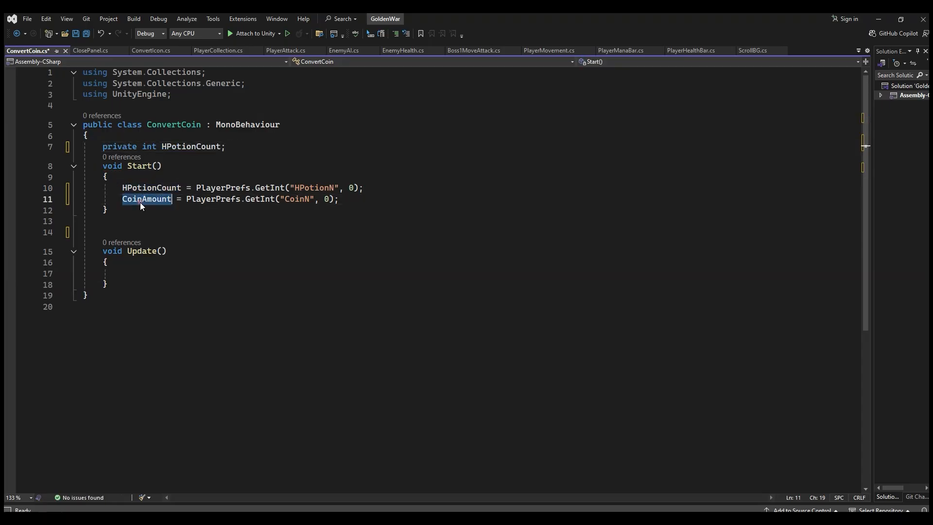
left_click(248, 147)
key("Return")
key("ctrl+v")
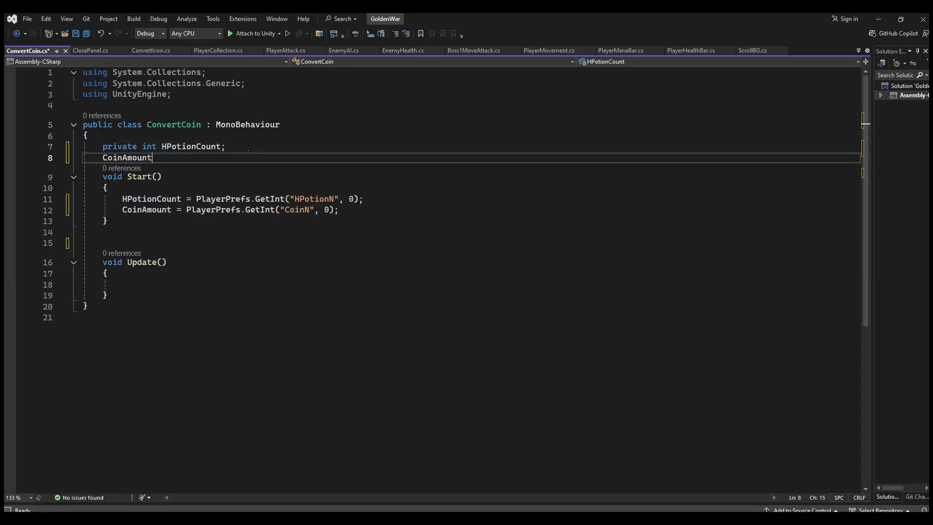
left_click(98, 158)
type("private int")
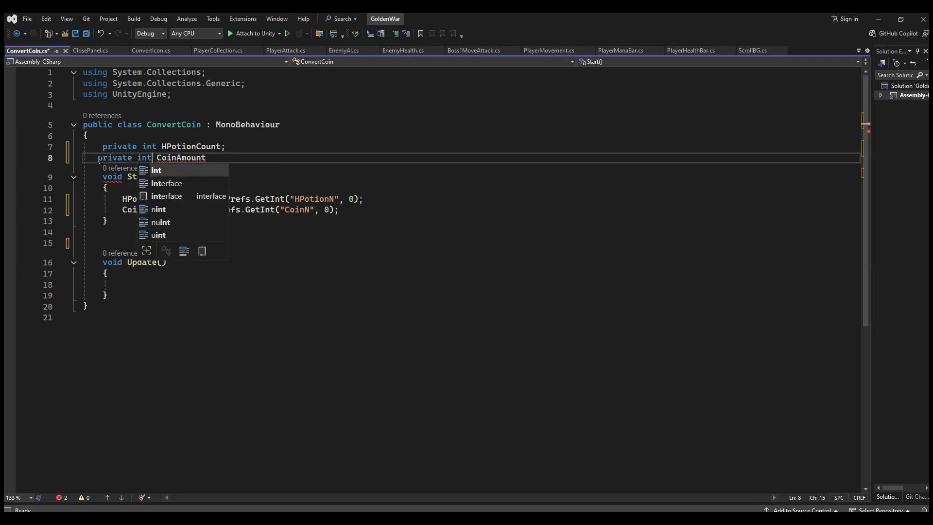
key("End")
type(";")
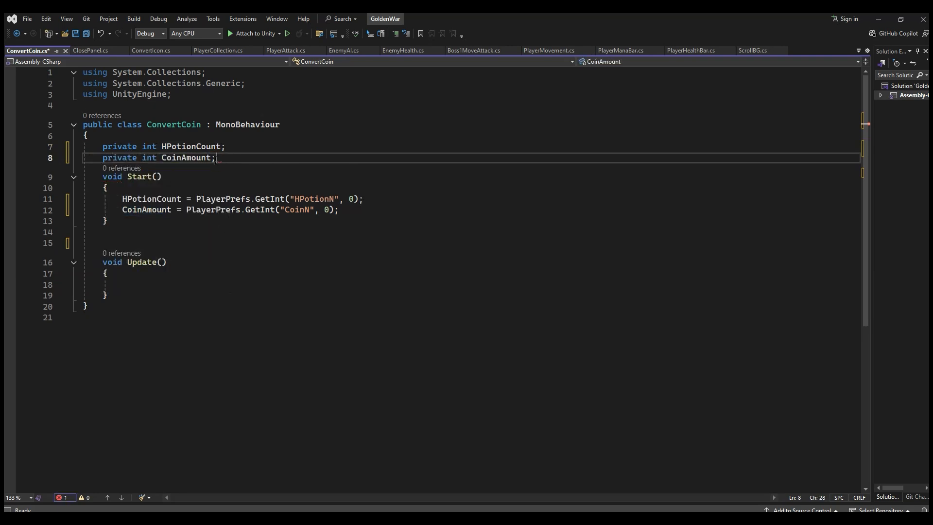
Step: Check how HPotionCount and CoinAmount are declared and loaded in PlayerCollection, then save the ConvertCoin script
left_click(217, 54)
scroll(198, 182, "up", 3)
left_click(165, 277)
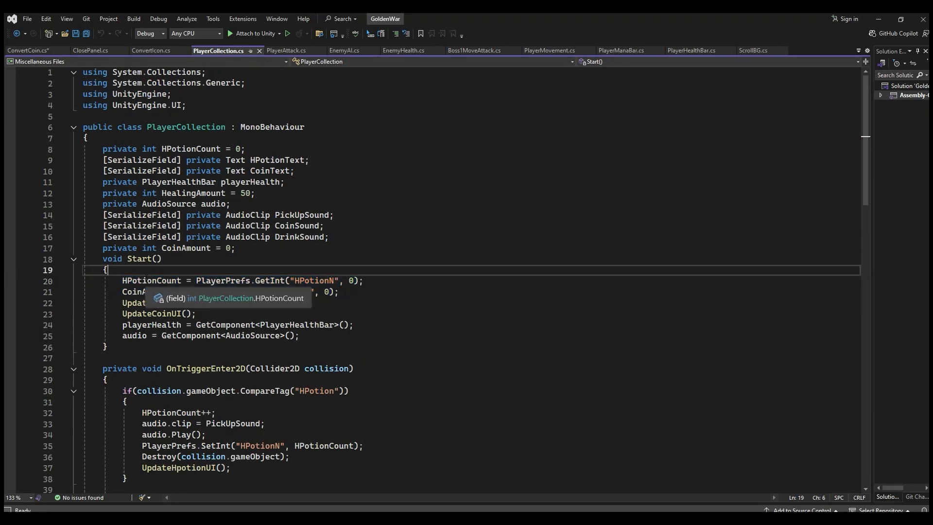
double_click(155, 279)
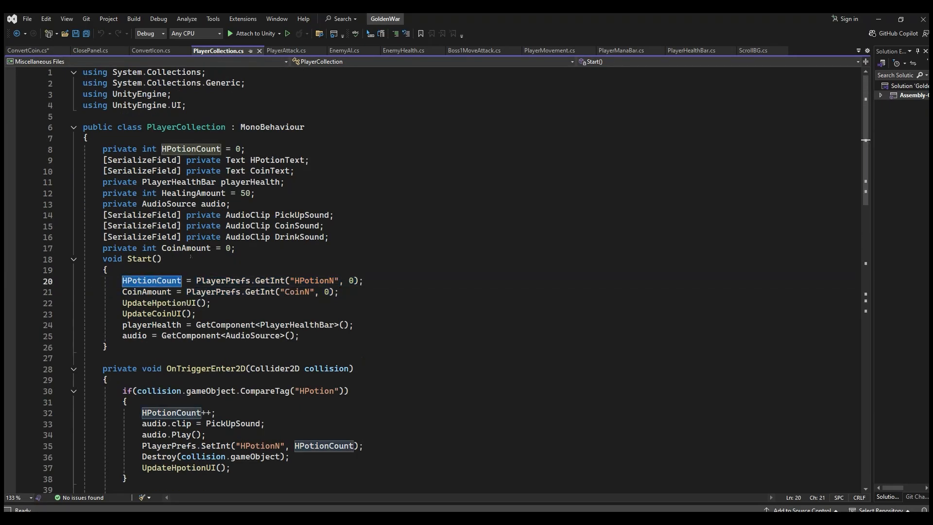
left_click(181, 251)
left_click(161, 281)
left_click(138, 292)
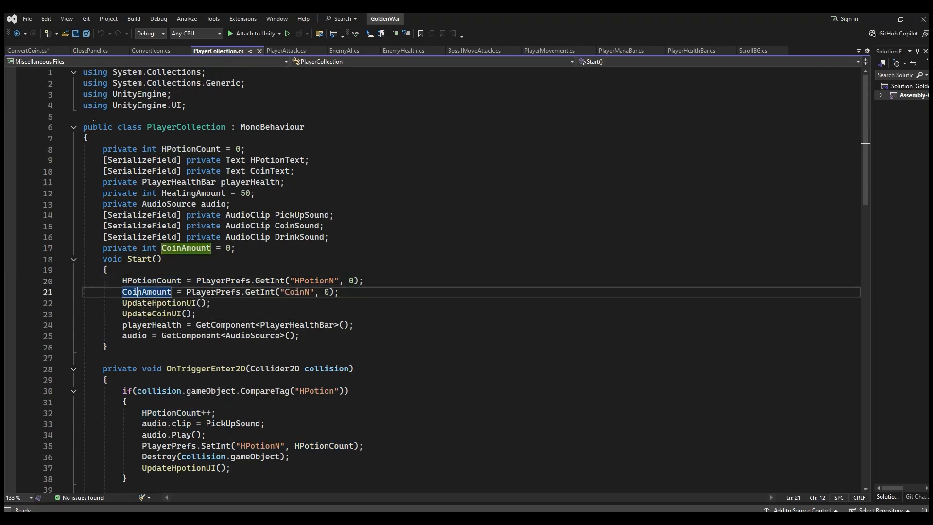
left_click(30, 50)
left_click(171, 221)
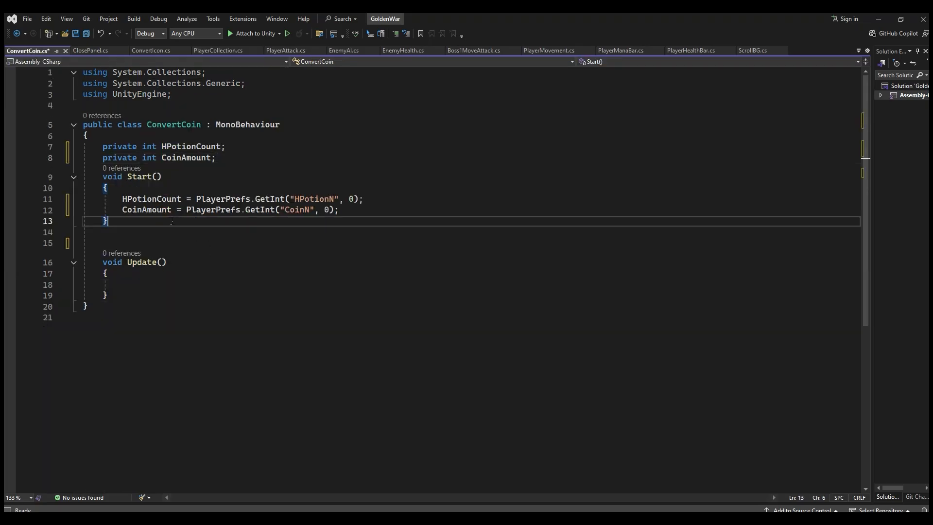
left_click(87, 37)
Step: Add an empty public void ConvertCoinToPotion() method between Start and Update, indented to match the other methods
left_click(148, 241)
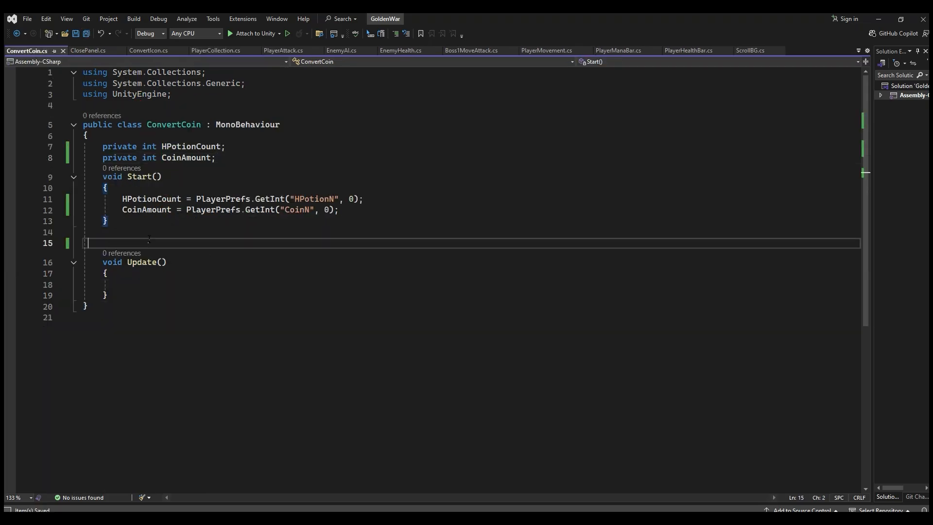
type("publi")
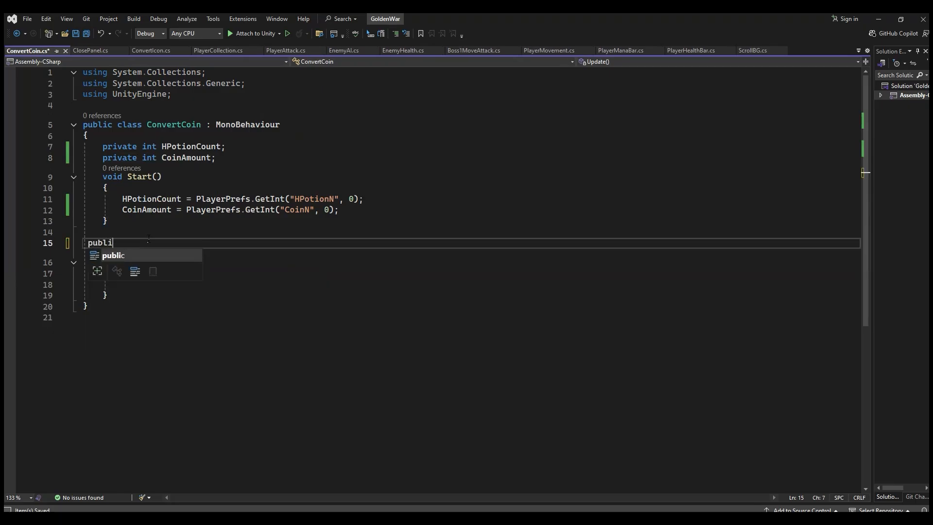
type("c void ")
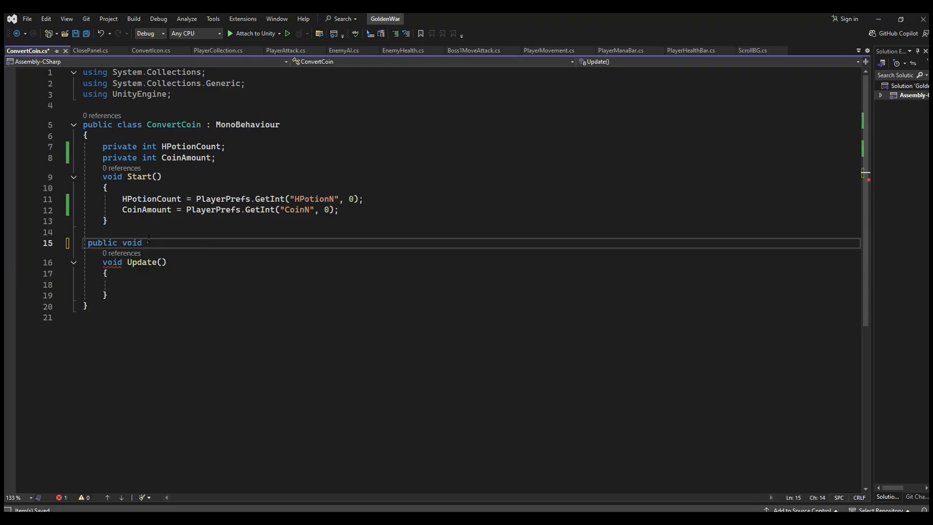
type("Convert")
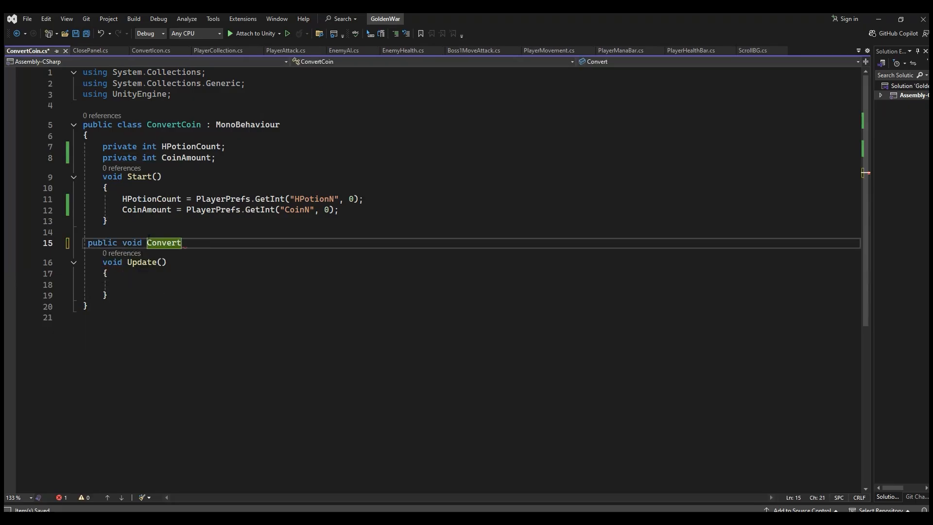
type("CoinT")
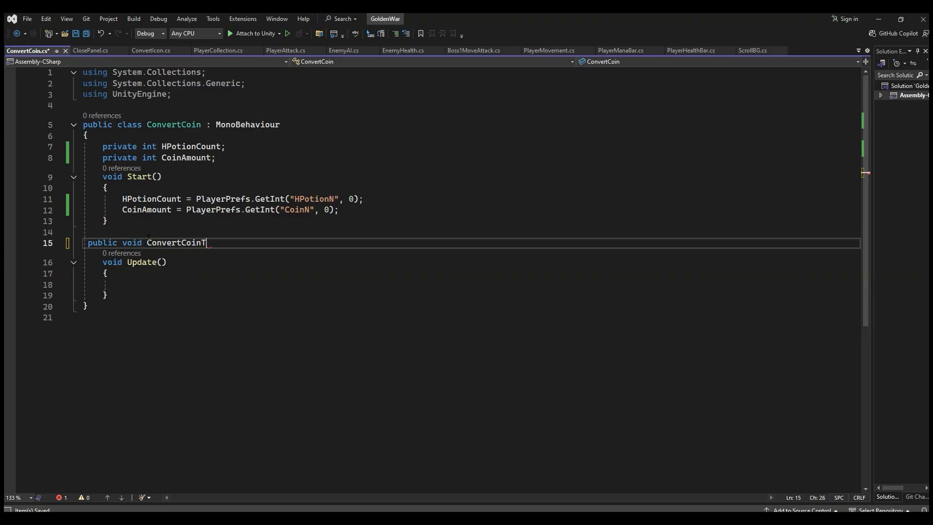
type("oPotion()")
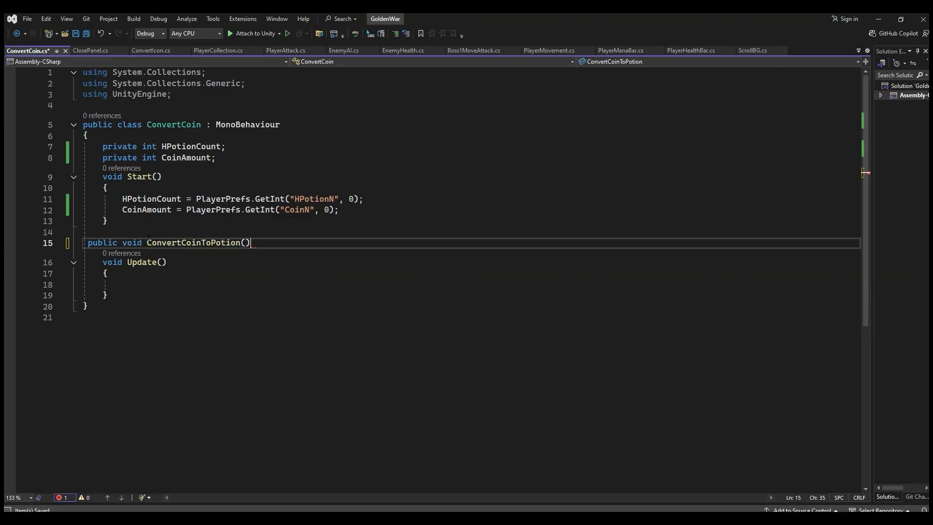
key("Return")
type("{")
key("Return")
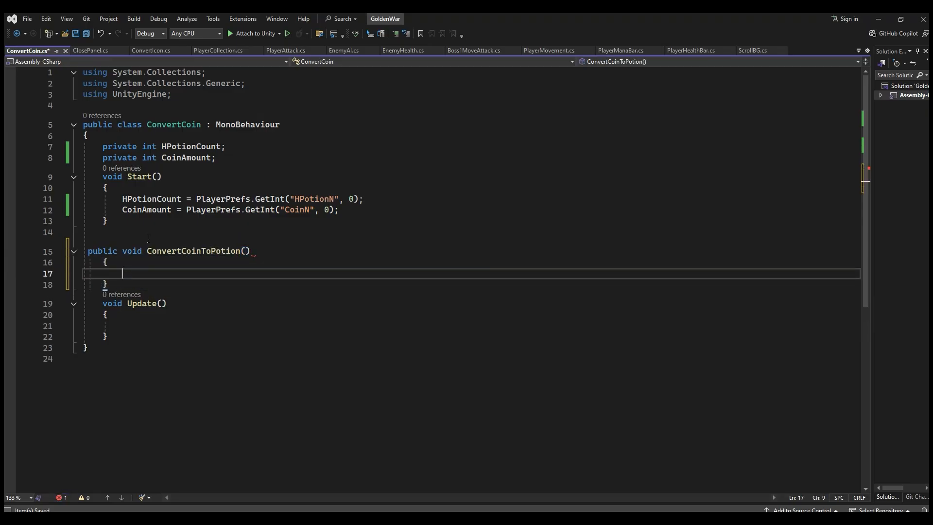
left_click(89, 251)
key("Tab")
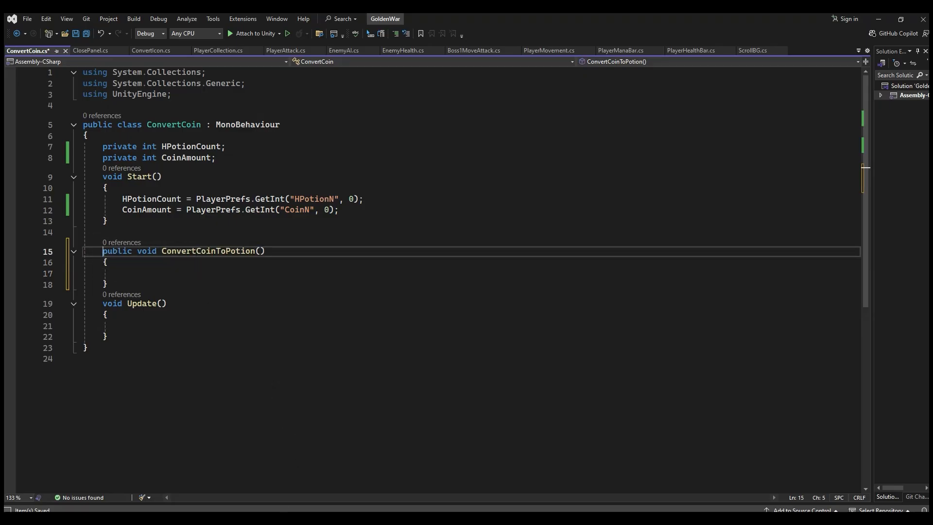
Step: Write the condition if(CoinAmount < 10) inside the empty ConvertCoinToPotion method
left_click(197, 272)
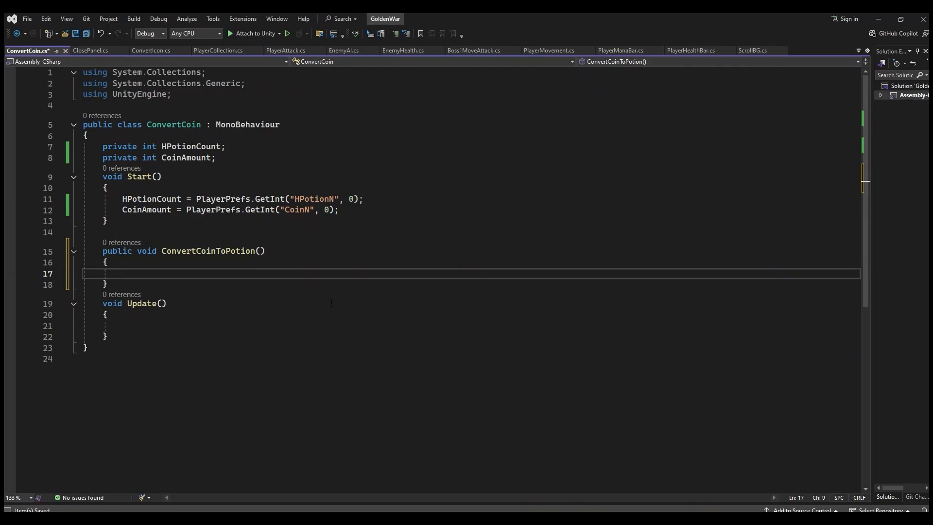
type("if(")
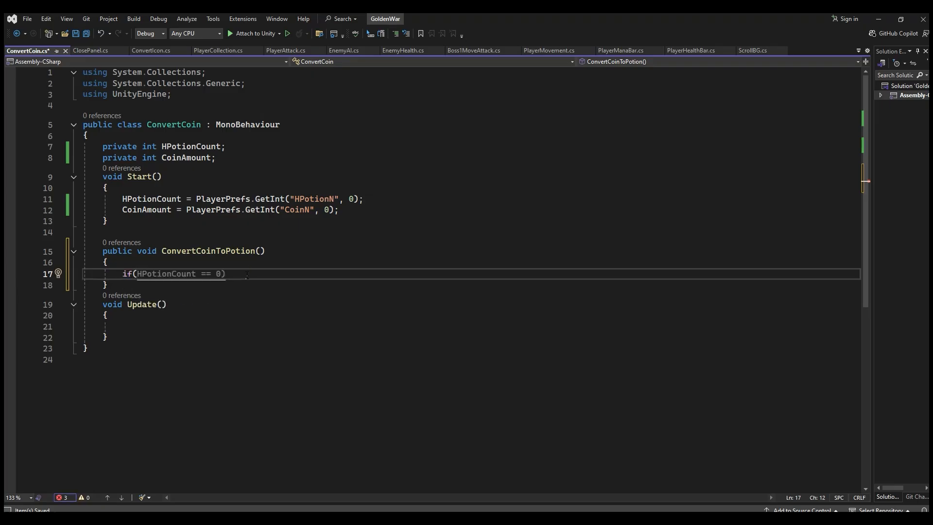
type("Coi")
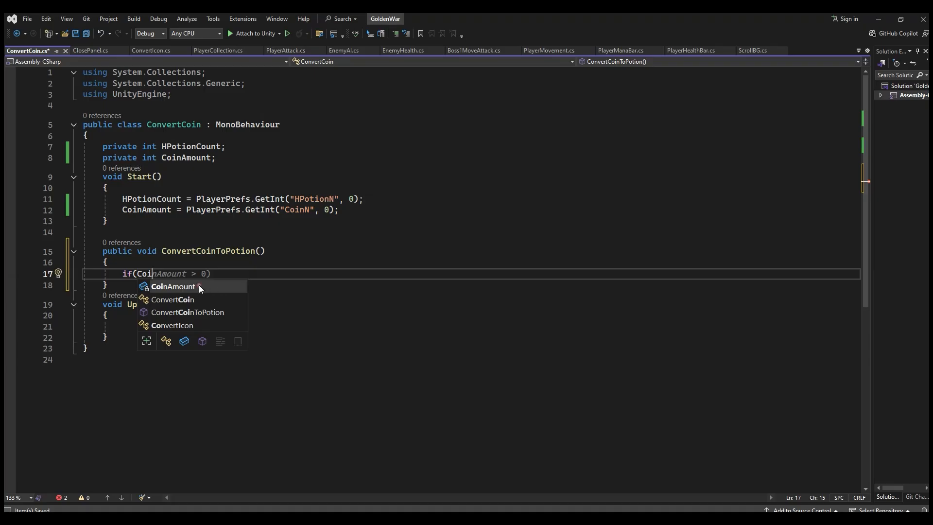
key("Tab")
type("< 10")
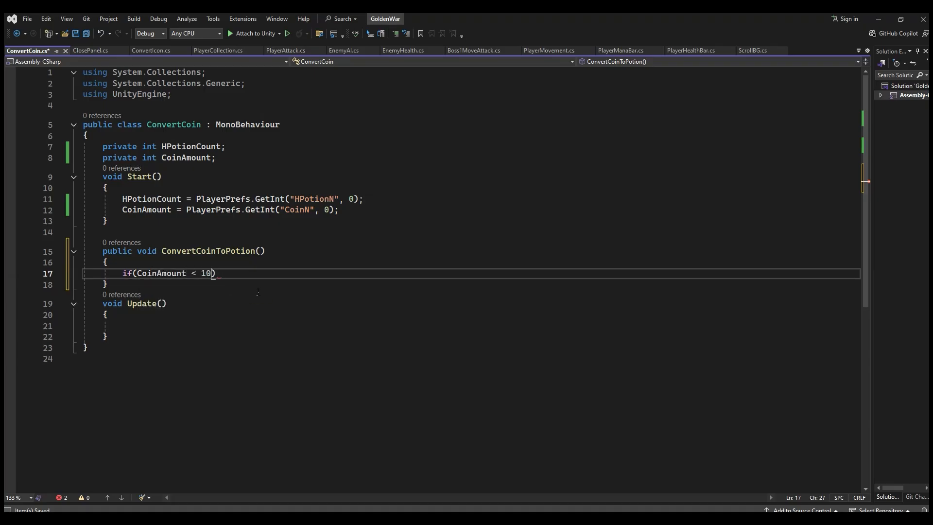
type(")")
Step: Give the CoinAmount condition a braced body containing the placeholder comment //error
key("Return")
key("ctrl+space")
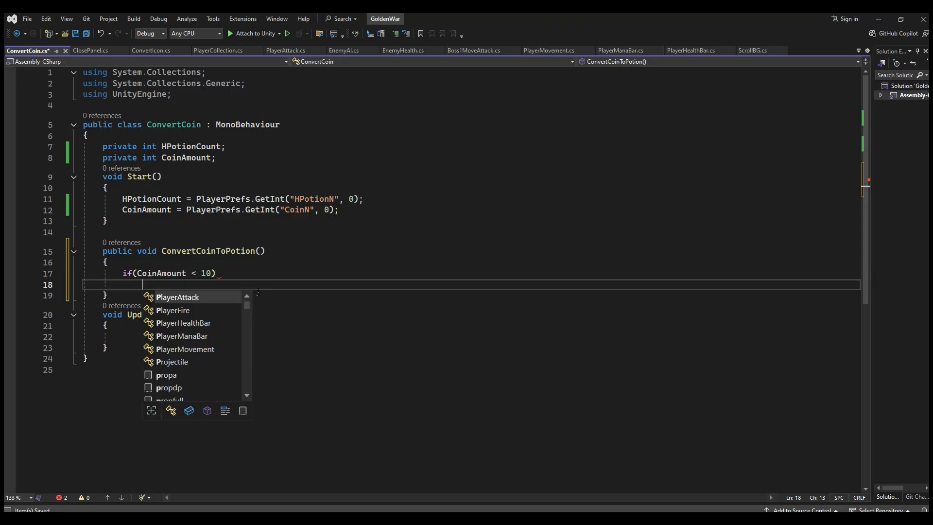
type("{")
key("Return")
type("//error")
Step: Begin a [SerializeField] private Text field on a new line below the CoinAmount declaration
left_click(250, 159)
key("Return")
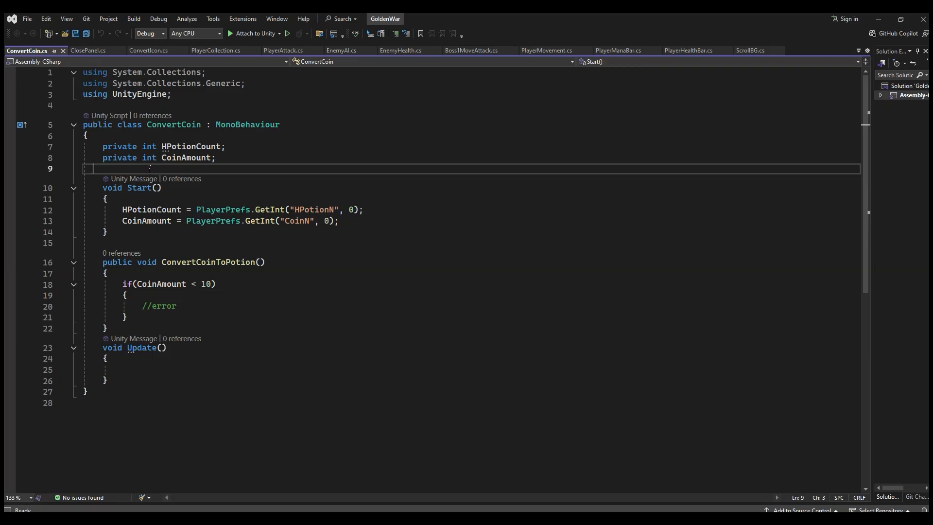
key("Tab")
type("p")
key("BackSpace")
type("[ser]")
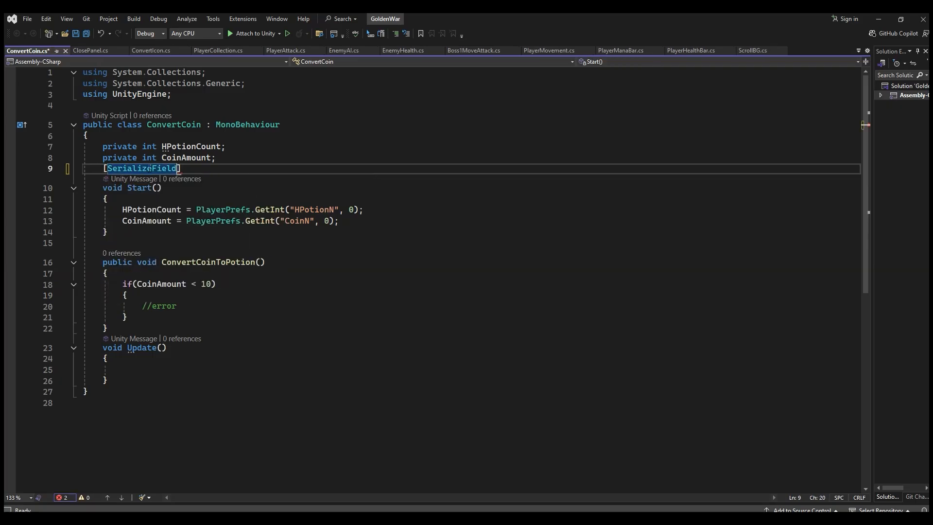
type(" private")
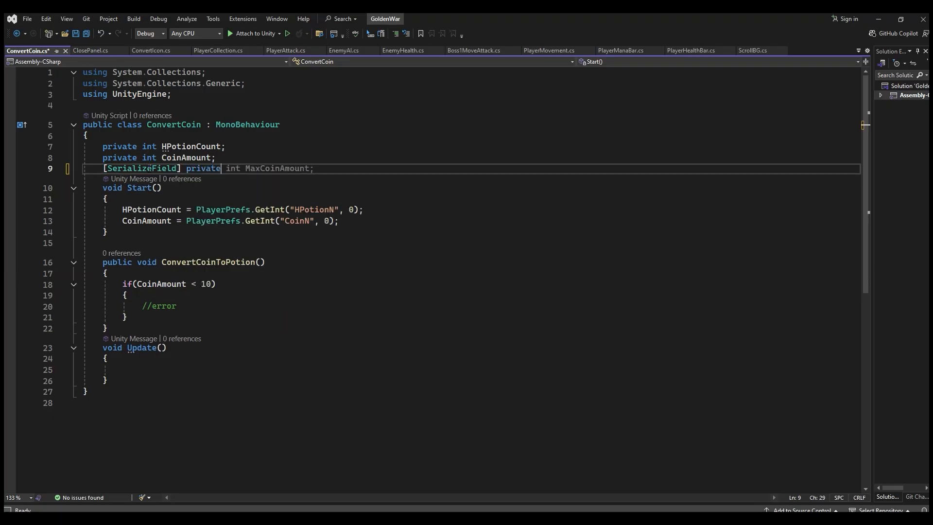
type(" Text")
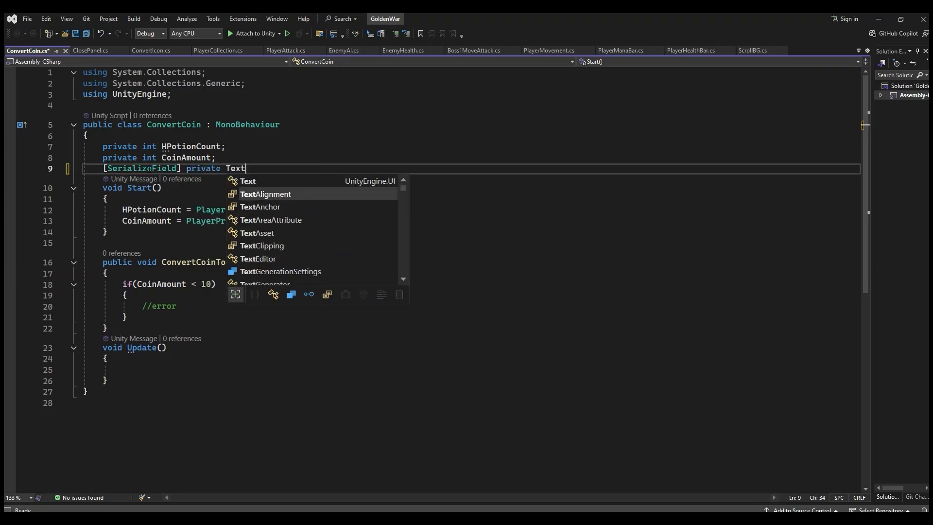
Step: Resolve the unknown Text type by adding the using UnityEngine.UI; directive through the quick fix
left_click(148, 168)
right_click(242, 169)
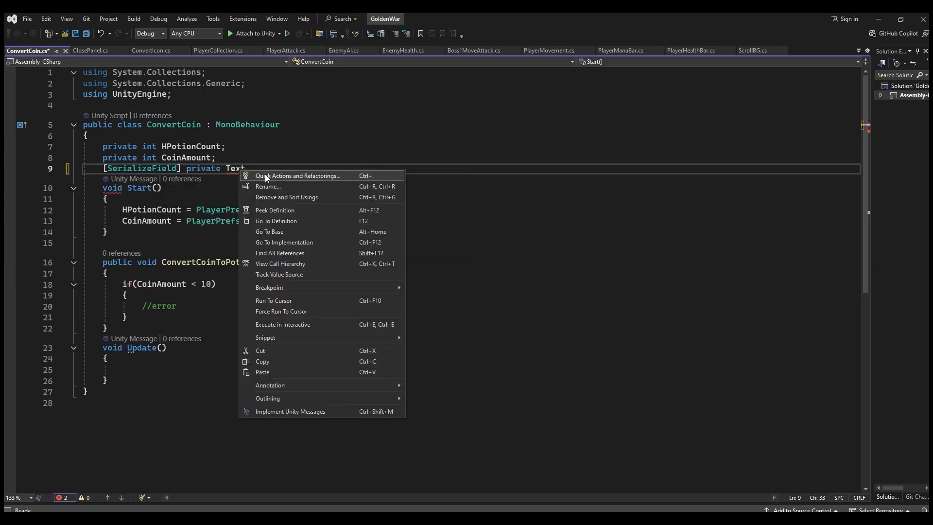
left_click(265, 176)
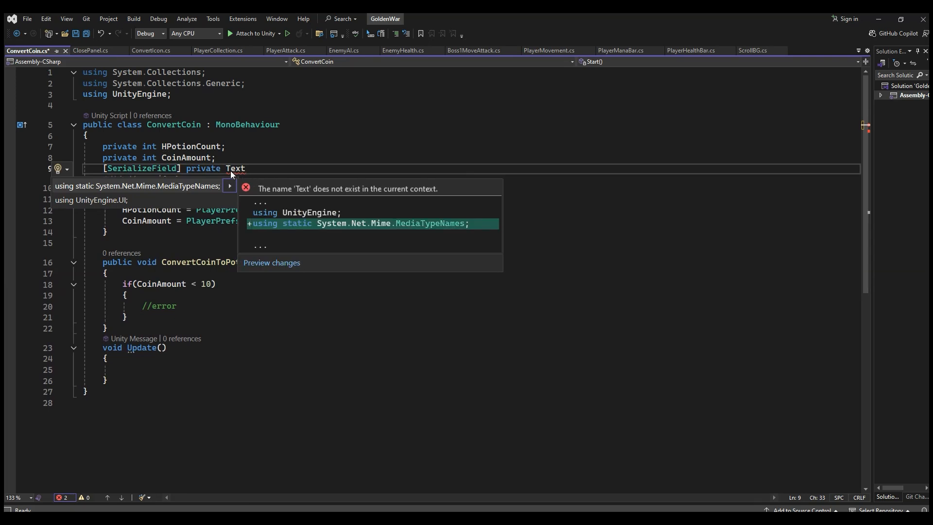
left_click(116, 199)
Step: Name the serialized Text field errorText and finish its declaration with a semicolon
left_click(281, 179)
type("error")
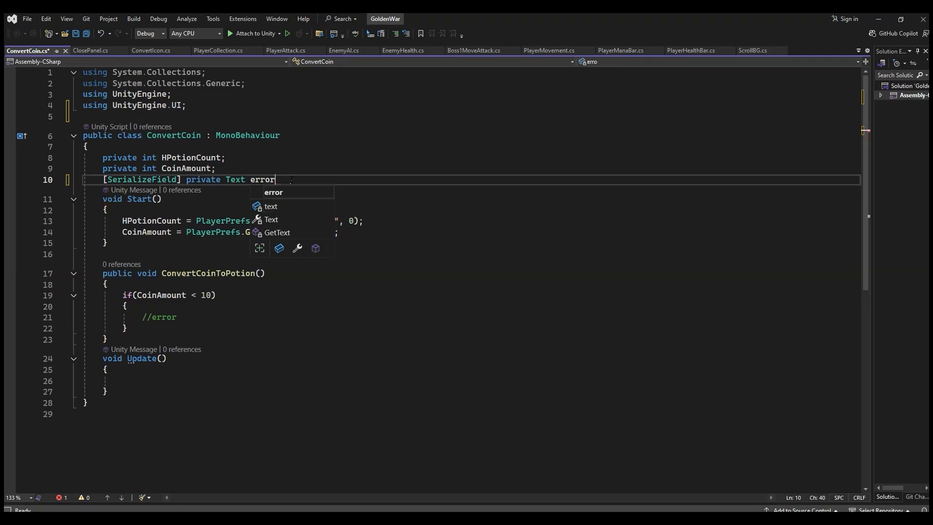
type("Text;")
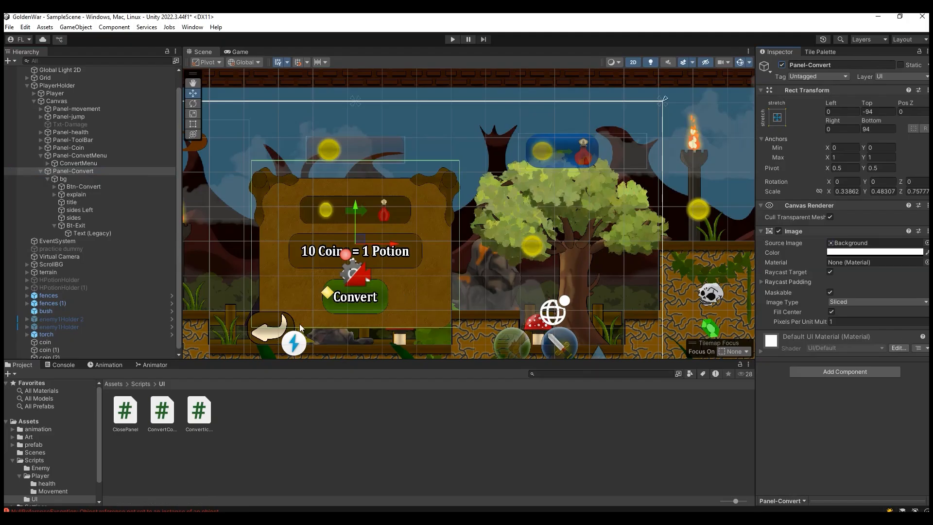
Step: Switch to Unity and create a legacy UI Text named txt-Error under the bg object of Panel-Convert
scroll(300, 327, "up", 3)
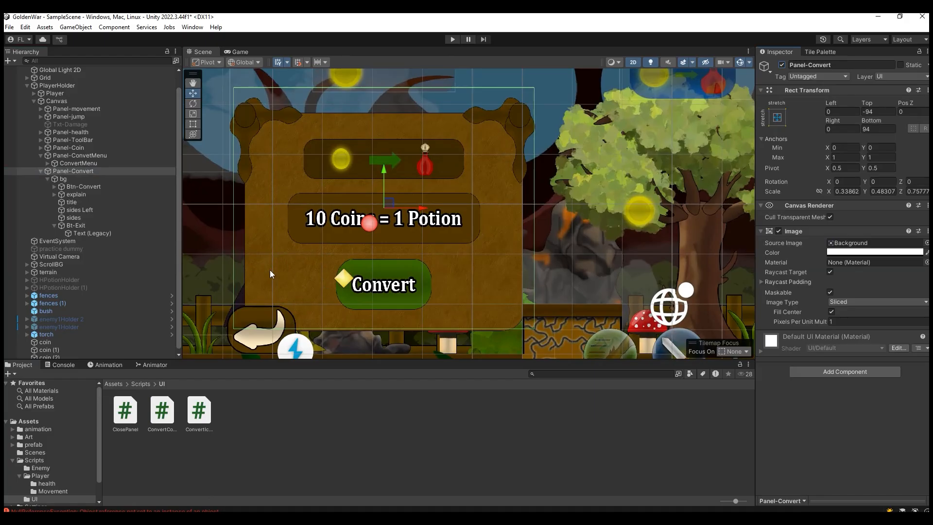
scroll(477, 311, "down", 4)
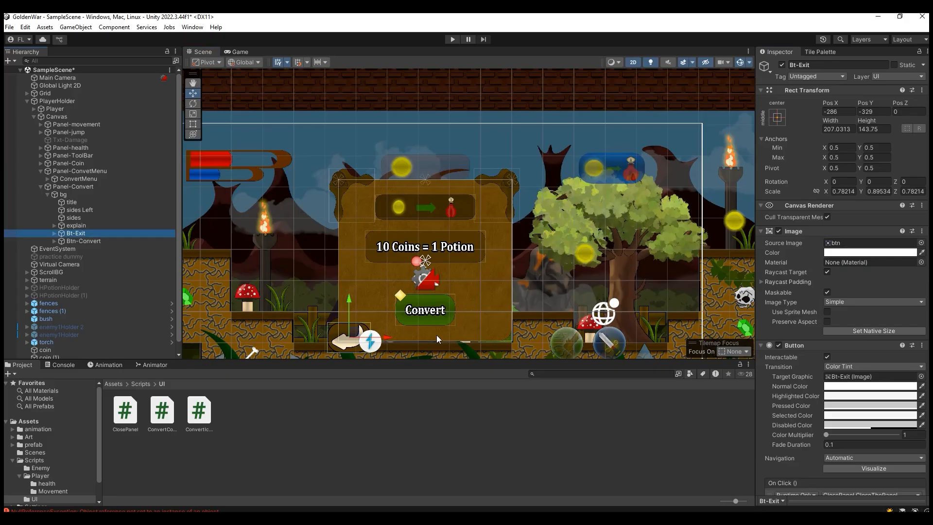
scroll(430, 339, "up", 1)
right_click(90, 197)
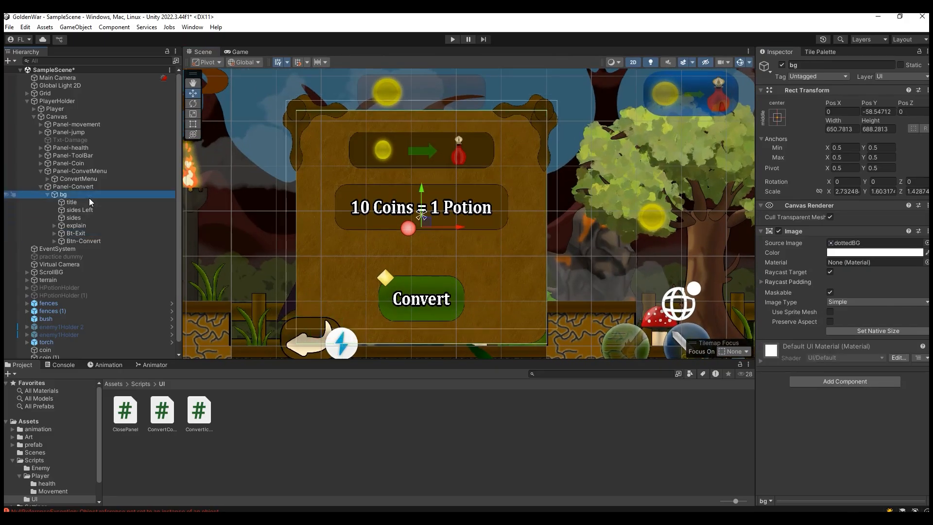
mouse_move(194, 378)
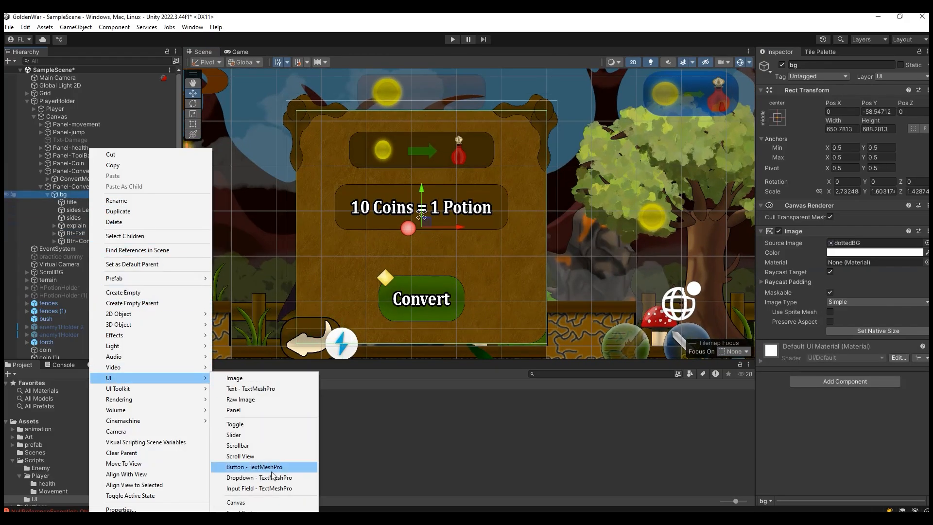
mouse_move(243, 523)
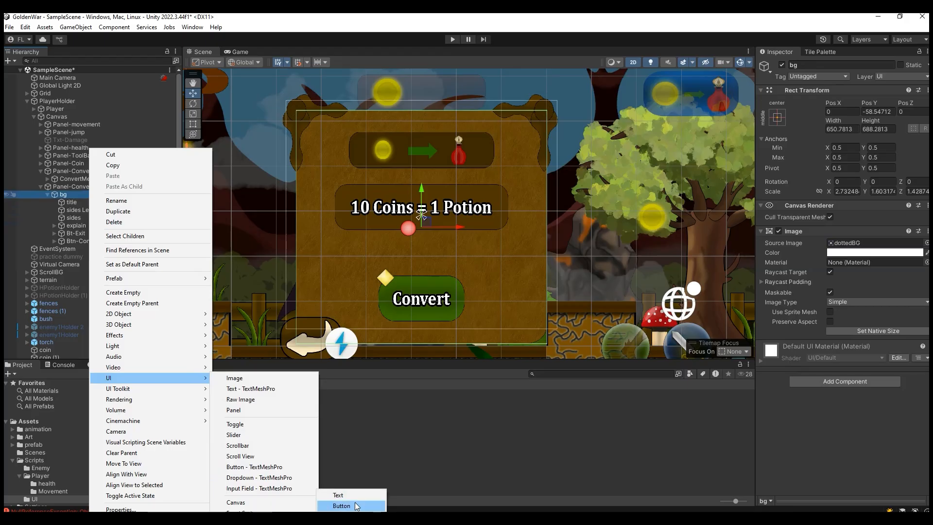
left_click(338, 495)
type("txt-Error")
key("Return")
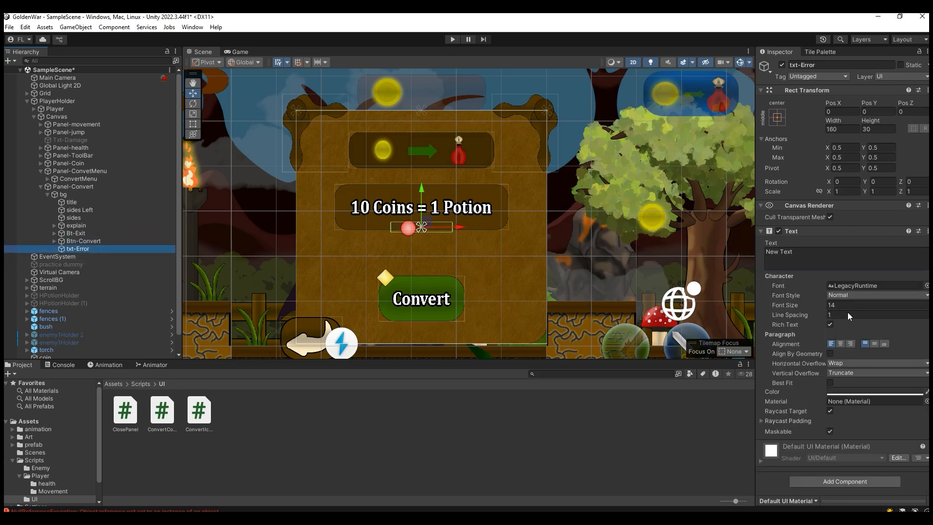
Step: Move txt-Error down to Pos Y -73, centre its text both ways and enable Best Fit
left_click_drag(423, 189, 422, 214)
left_click(841, 344)
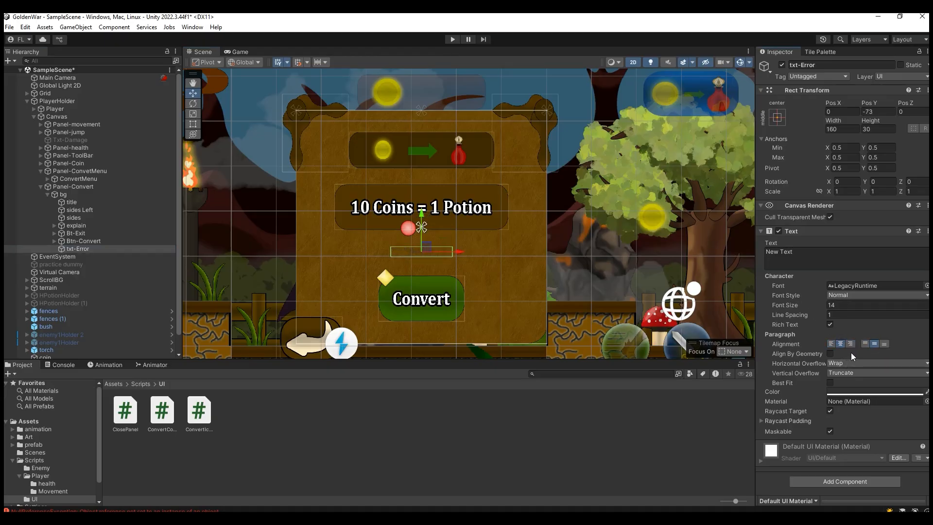
left_click(830, 382)
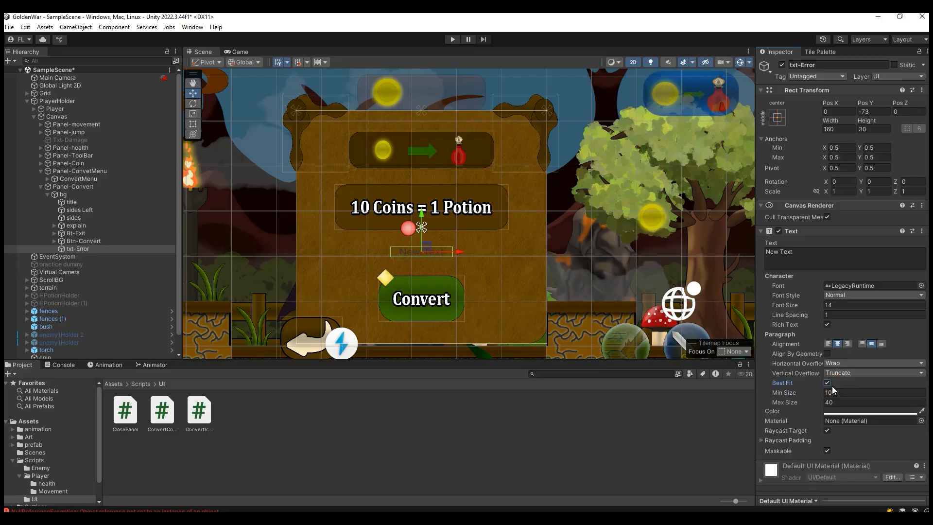
Step: Enlarge the txt-Error rectangle to a width of about 394 and a height of about 85
left_click_drag(830, 120, 229, 246)
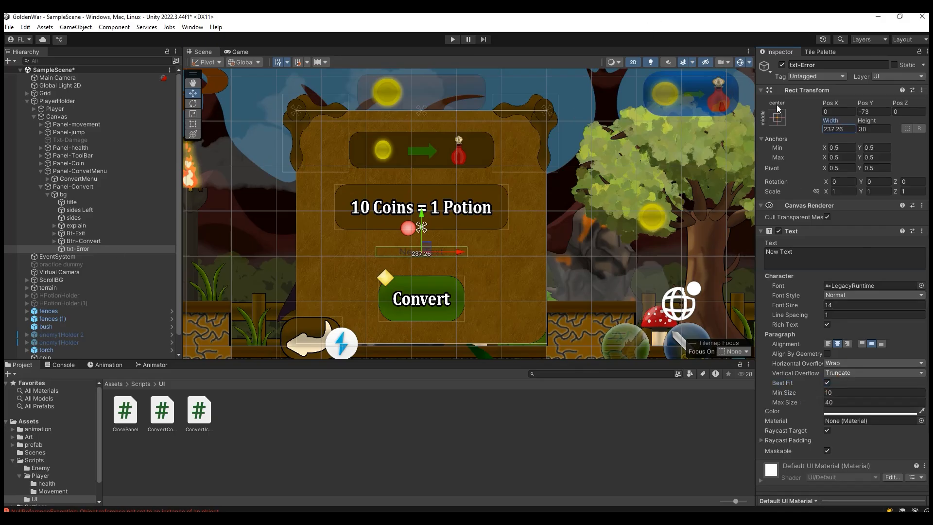
left_click_drag(821, 125, 106, 120)
left_click_drag(867, 120, 925, 127)
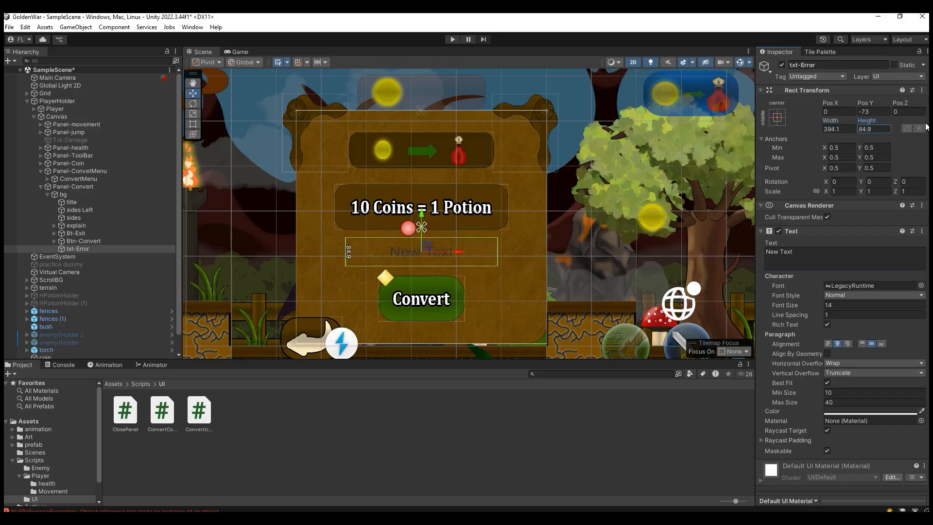
Step: Set the txt-Error text color to pure red, FF0000
left_click(781, 257)
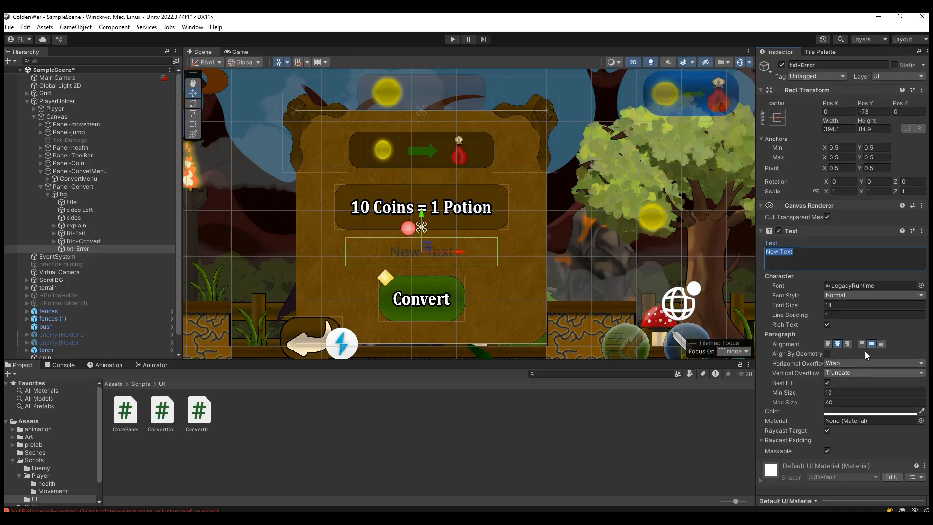
scroll(861, 310, "down", 1)
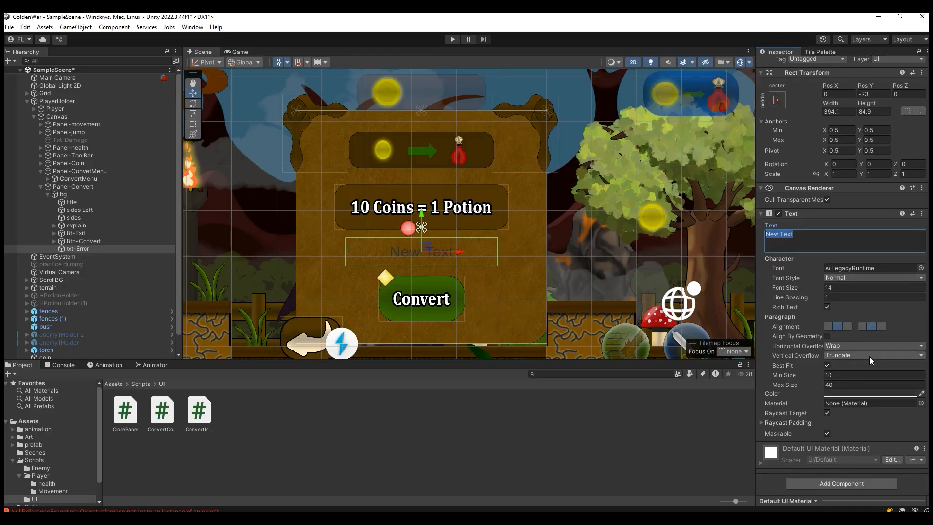
left_click(857, 392)
left_click_drag(898, 353, 921, 338)
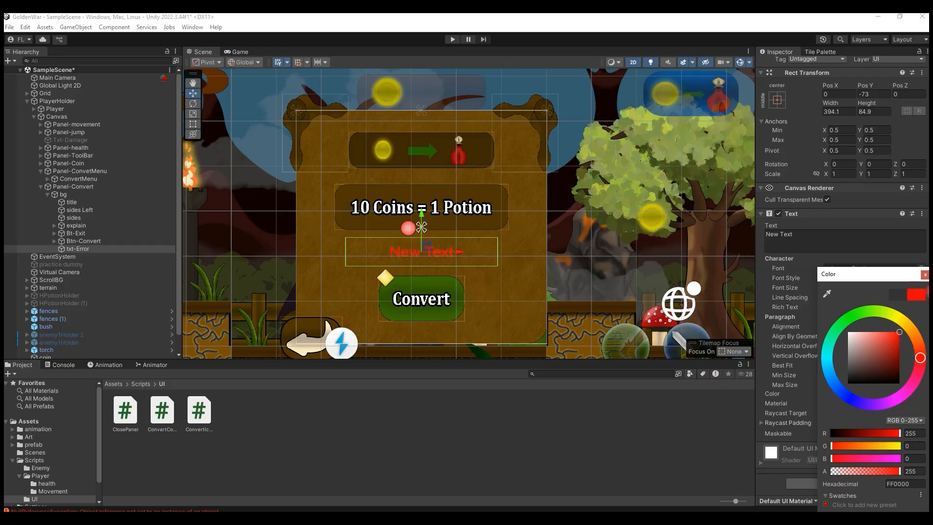
left_click(925, 274)
Step: Replace the placeholder text of txt-Error with "Not Enough Coins!"
left_click(836, 249)
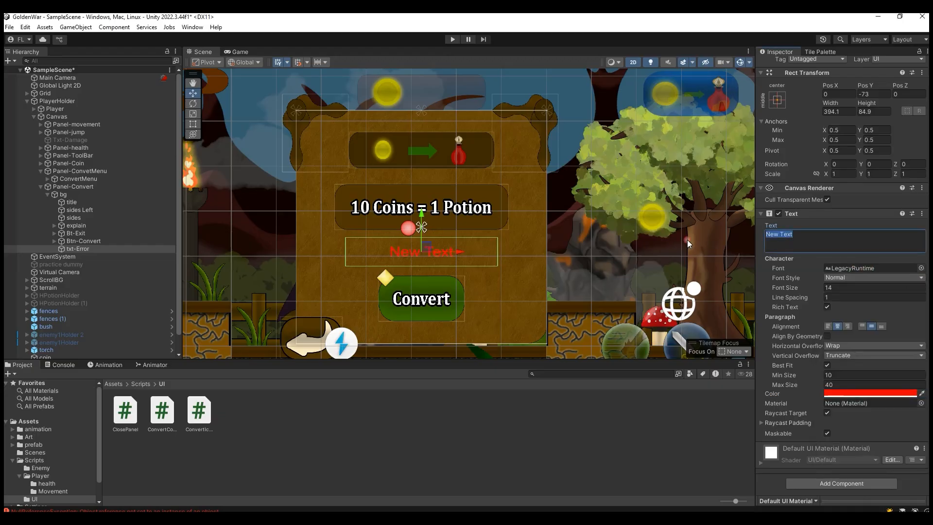
type("Not Enough C")
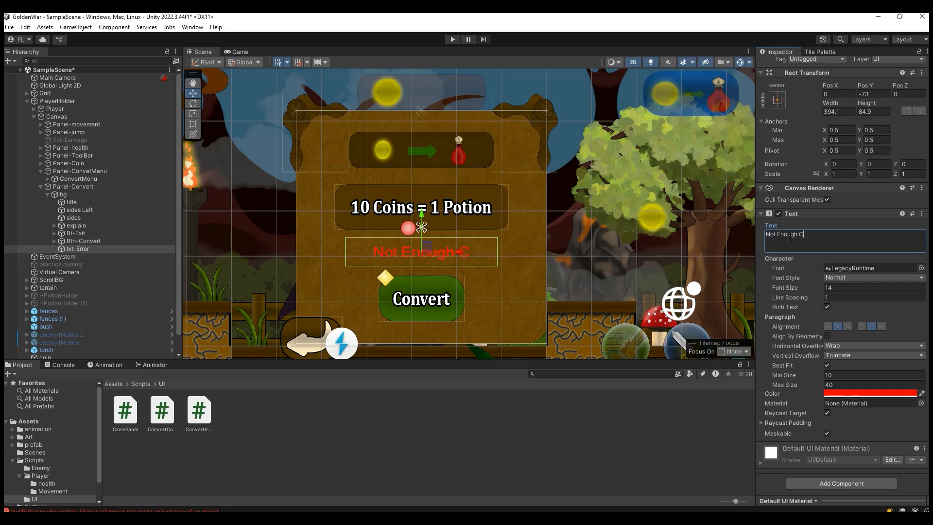
type("oins!")
Step: Deactivate the txt-Error object so the message is hidden by default
left_click(98, 240)
left_click(101, 248)
scroll(786, 111, "up", 1)
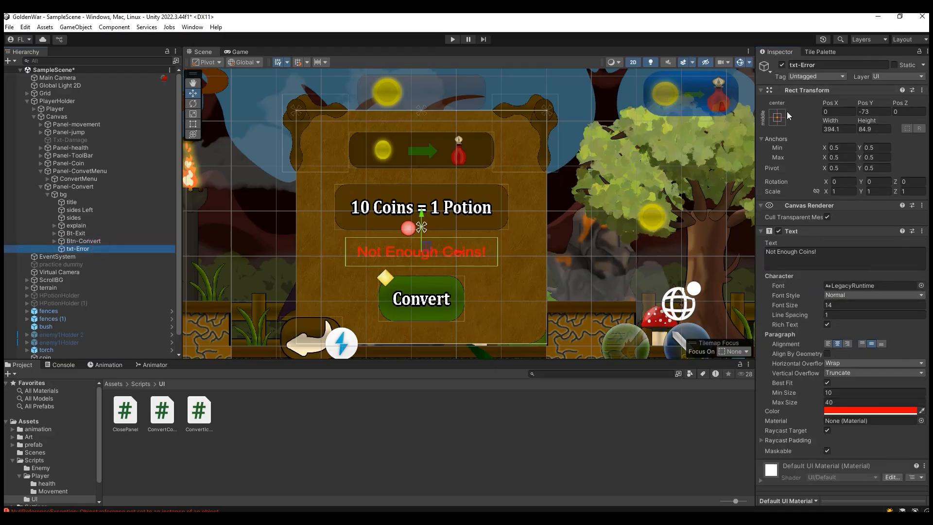
left_click(781, 64)
Step: Save the ConvertCoin script, attach it to Panel-Convert and assign txt-Error as its Error Text reference
left_click_drag(162, 410, 84, 189)
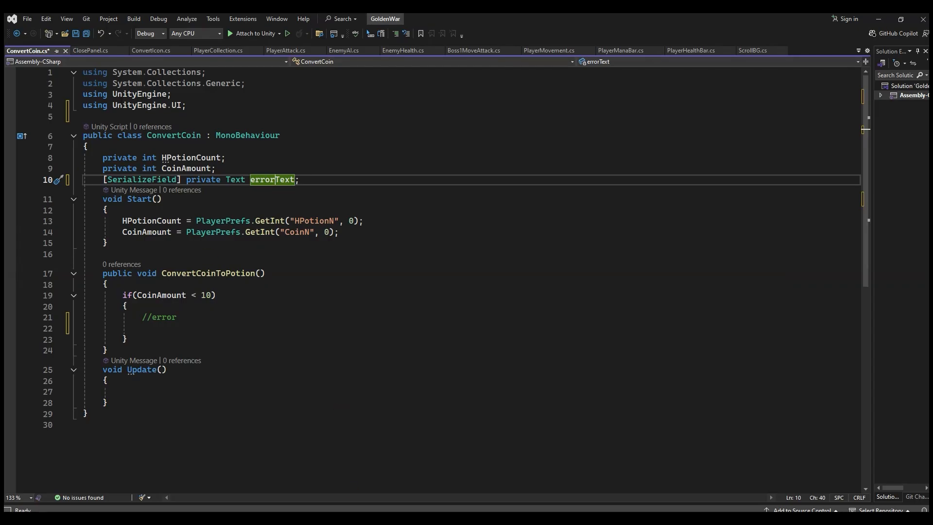
left_click(85, 35)
key("Down")
key("Down")
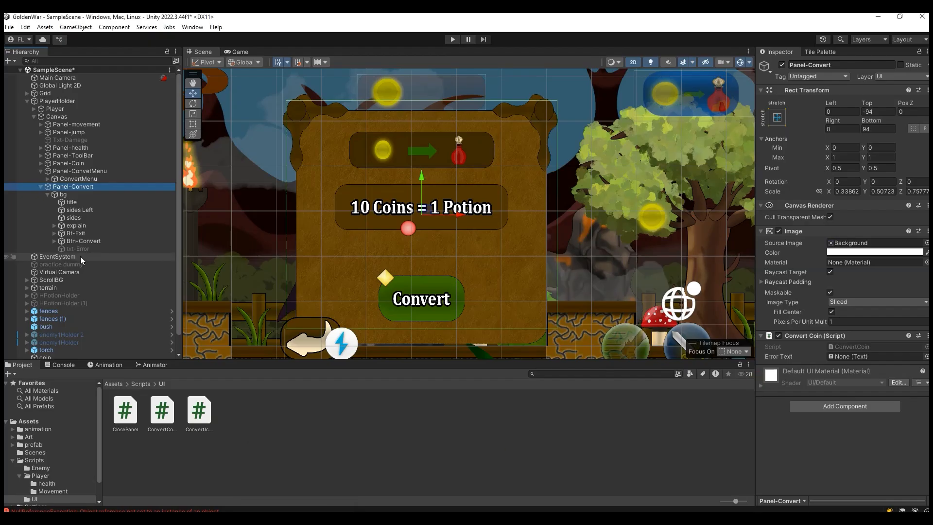
left_click_drag(75, 249, 870, 356)
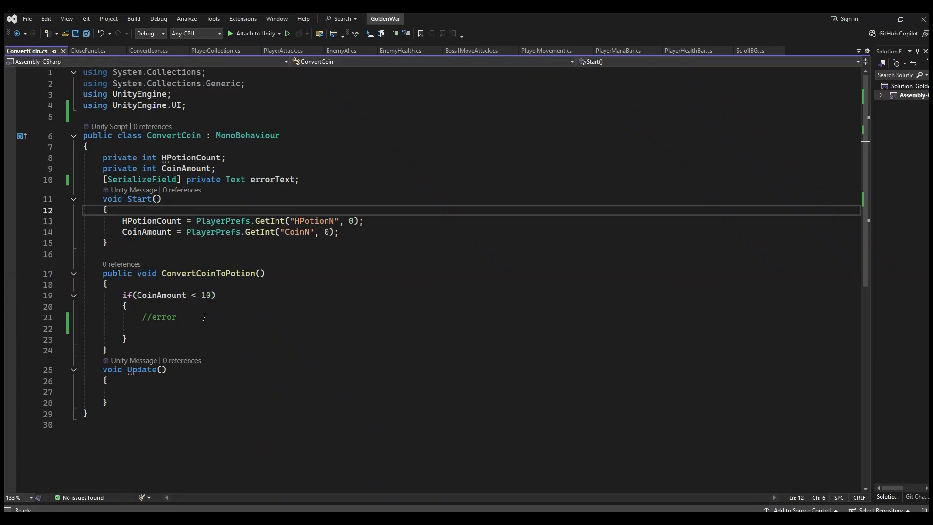
Step: Insert an errorText reference below the //error comment in ConvertCoinToPotion and begin a member call on it
left_click(174, 327)
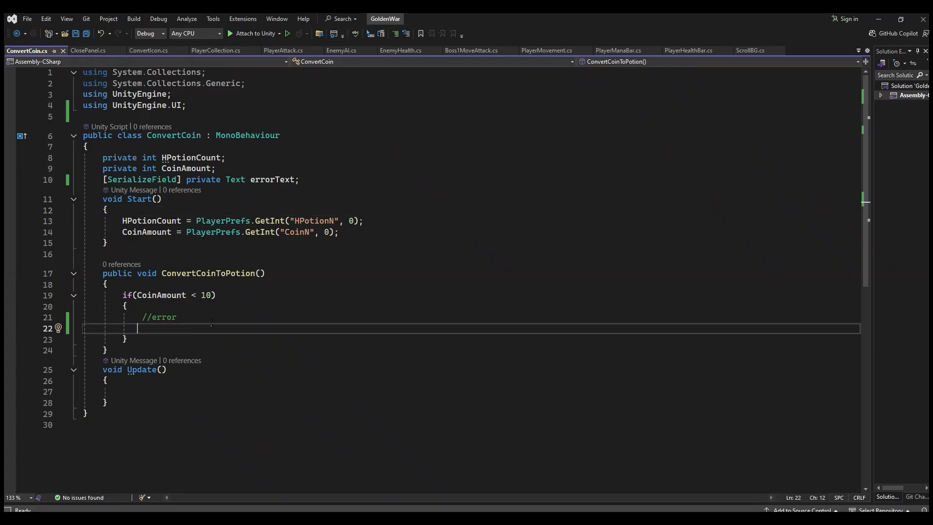
double_click(267, 180)
key("ctrl+c")
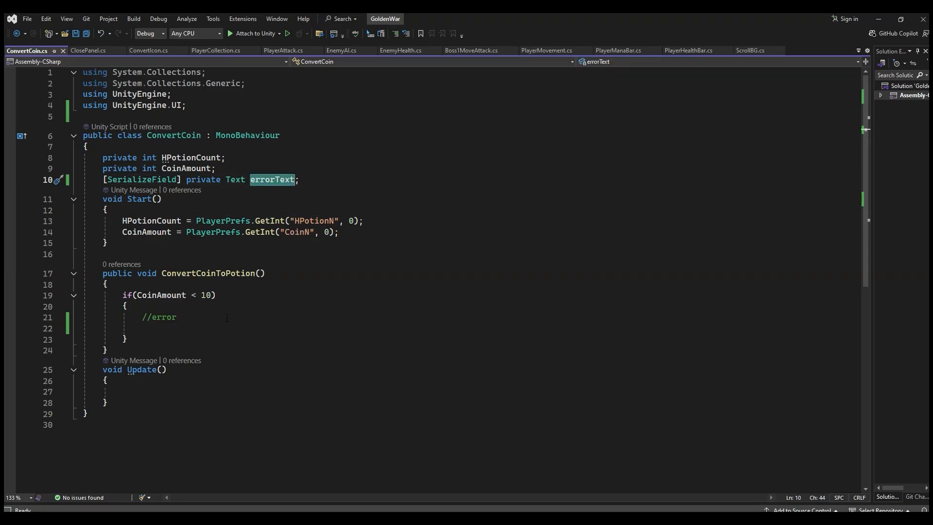
left_click(285, 326)
key("ctrl+v")
type(".seta")
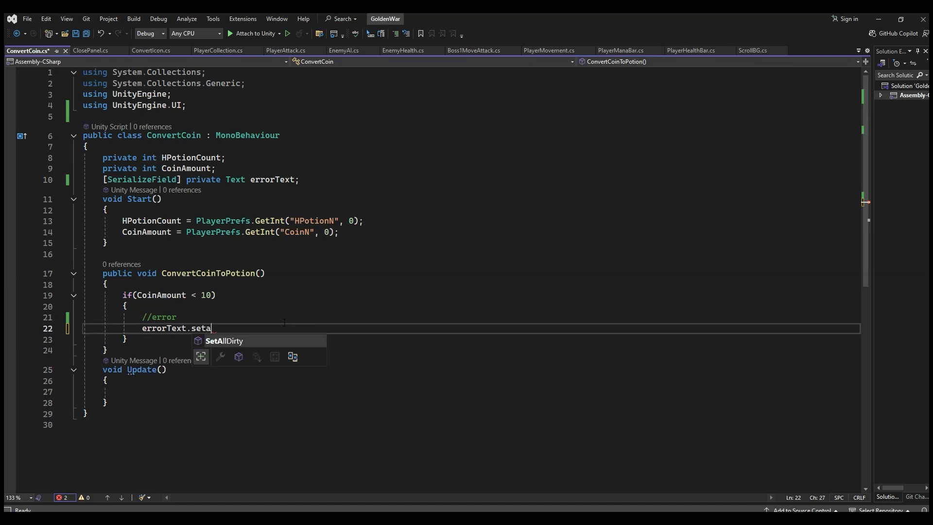
type("c")
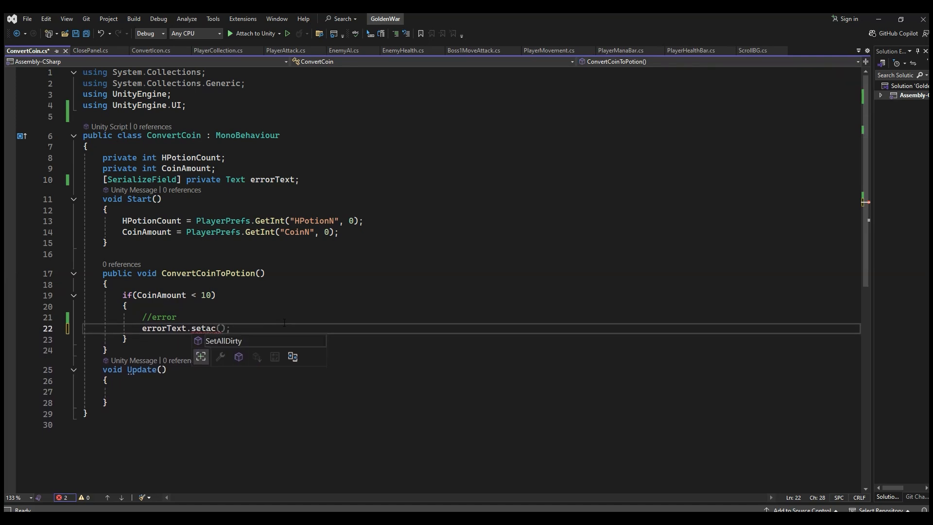
key("BackSpace")
key("BackSpace")
key("BackSpace")
type("R")
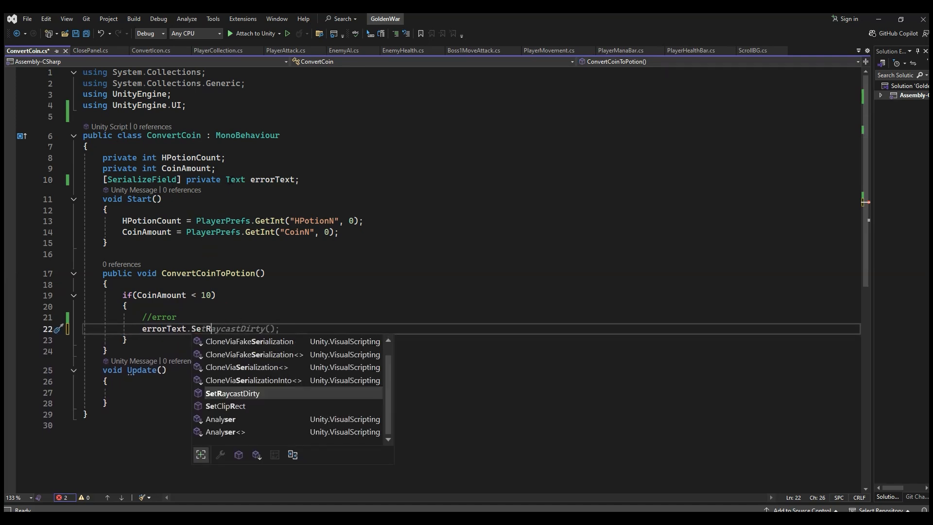
Step: Change the type of the serialized errorText field from Text to GameObject
double_click(235, 180)
type("Ga")
key("Tab")
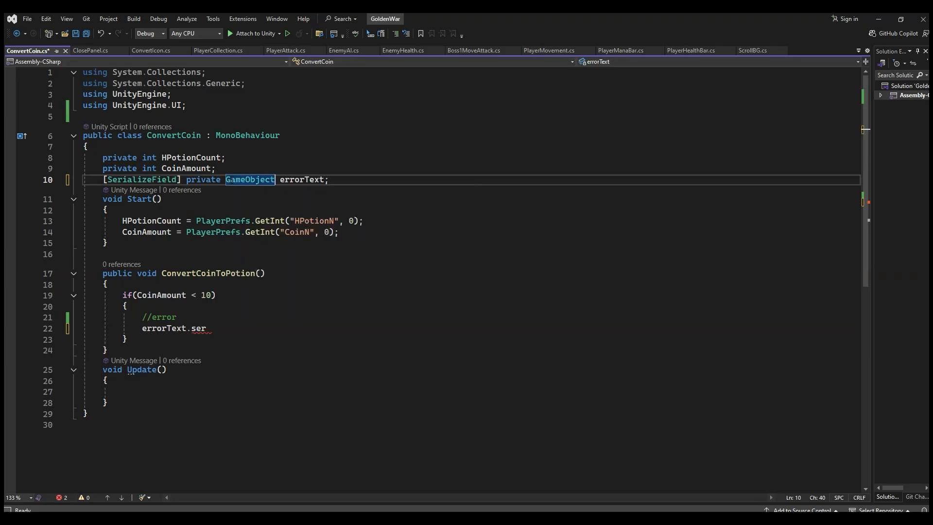
Step: Complete the call in the error branch as errorText.SetActive(true); and save the ConvertCoin script
left_click(208, 328)
type("SetActive")
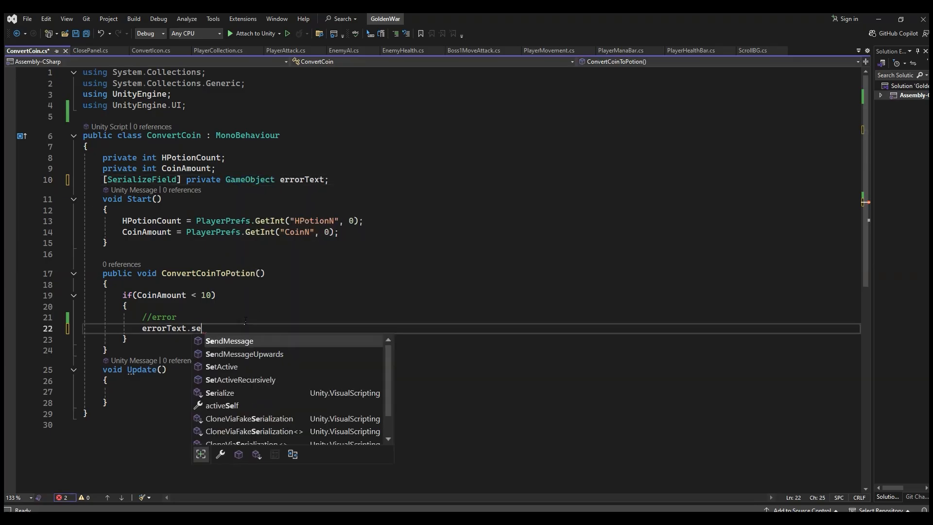
double_click(235, 341)
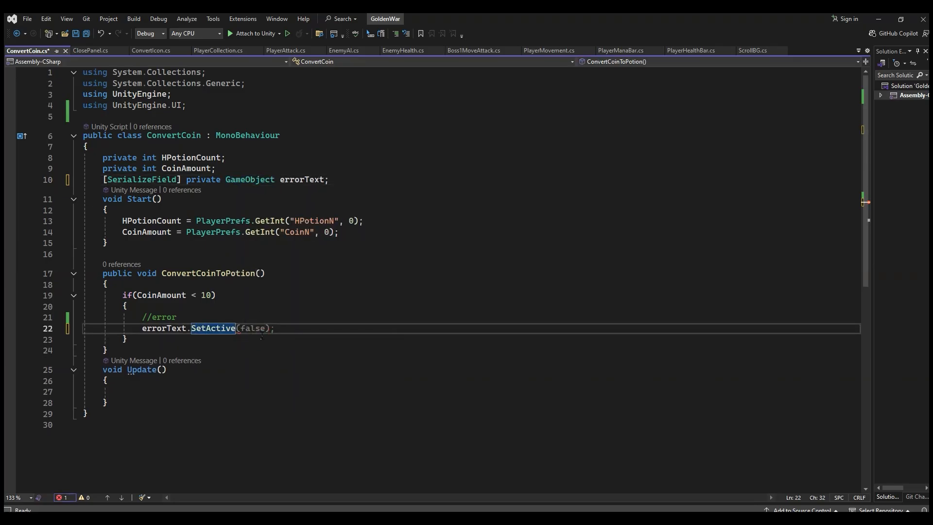
type("(true")
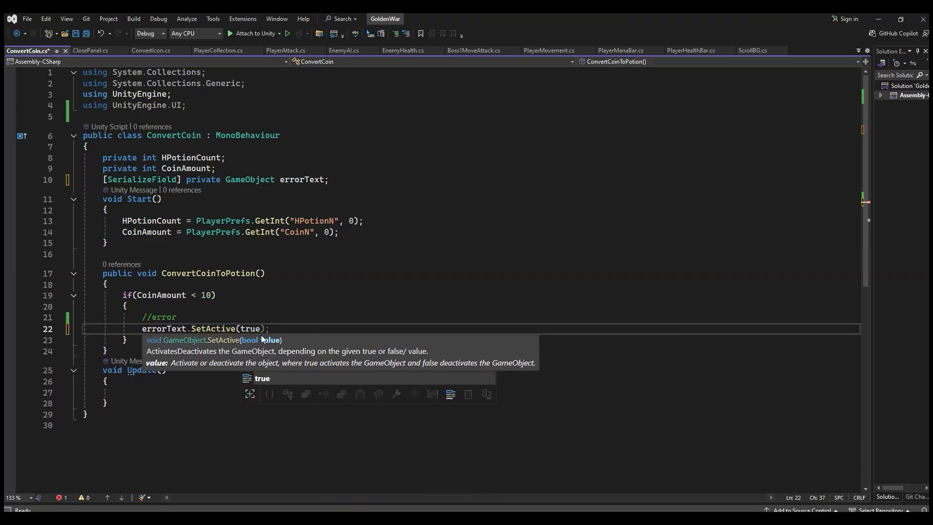
type(")")
key("ctrl+s")
Step: Set the CoinAmount threshold in the if condition to 40 and save the script
left_click(202, 295)
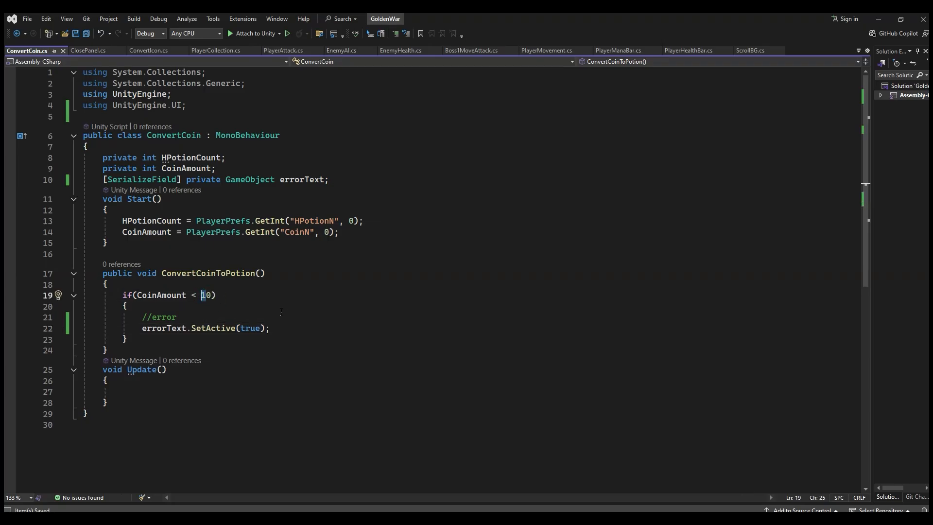
type("4")
key("Down")
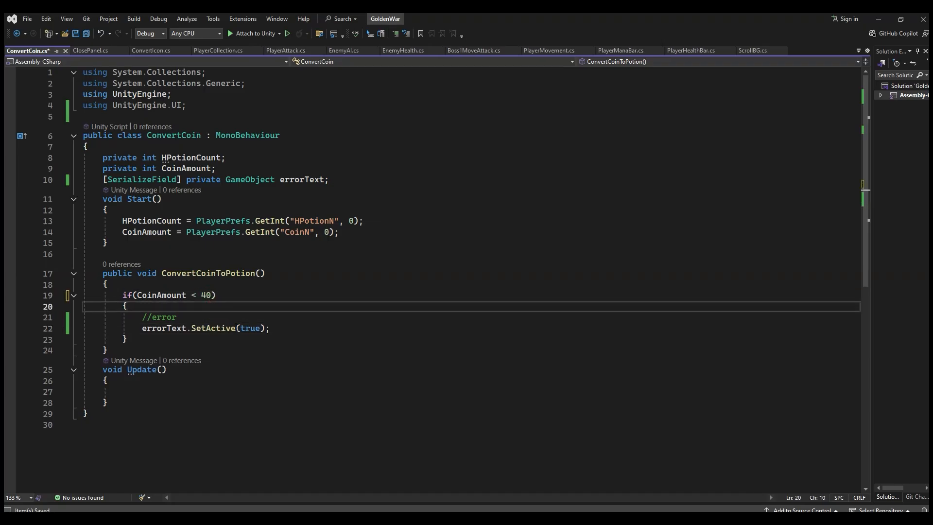
left_click(84, 35)
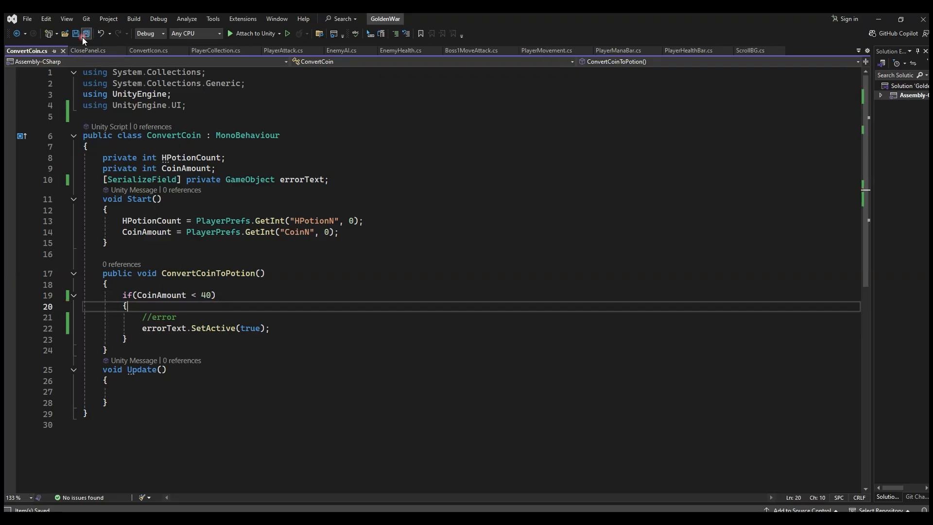
Step: Declare a private IEnumerator method named deactivateError() with a body below ConvertCoinToPotion
left_click(178, 328)
left_click(160, 341)
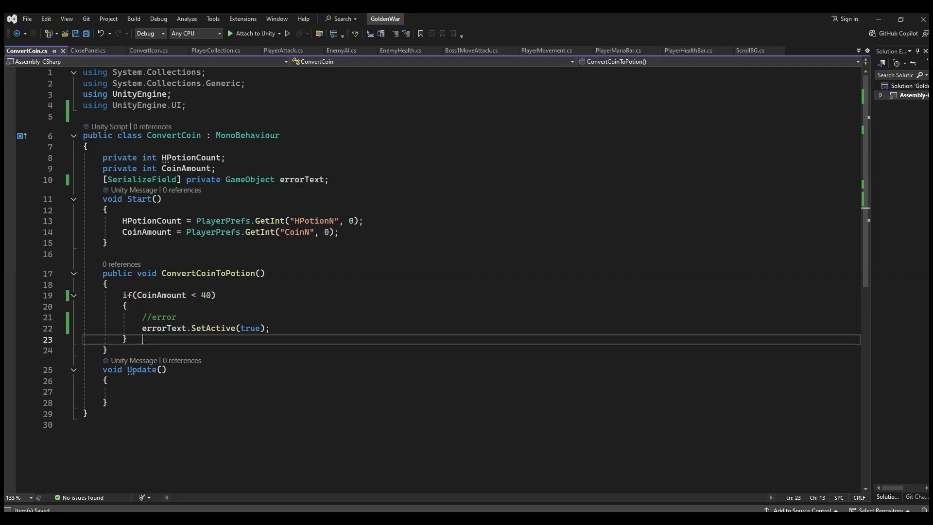
left_click(157, 351)
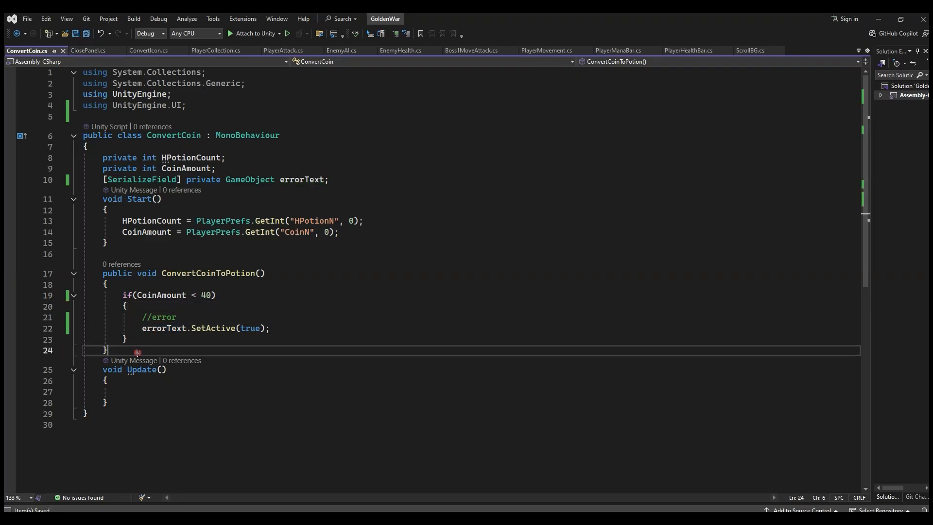
scroll(261, 359, "down", 2)
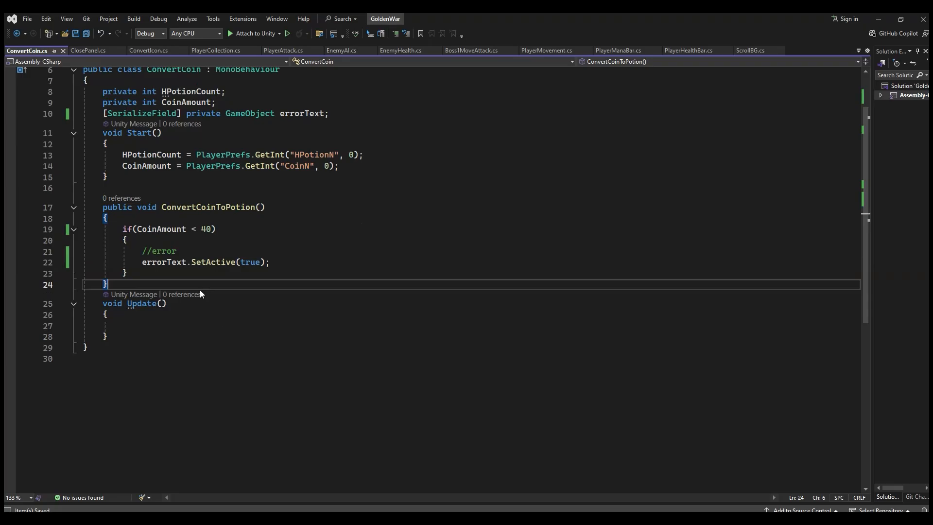
key("Return")
key("Return")
type("private ie")
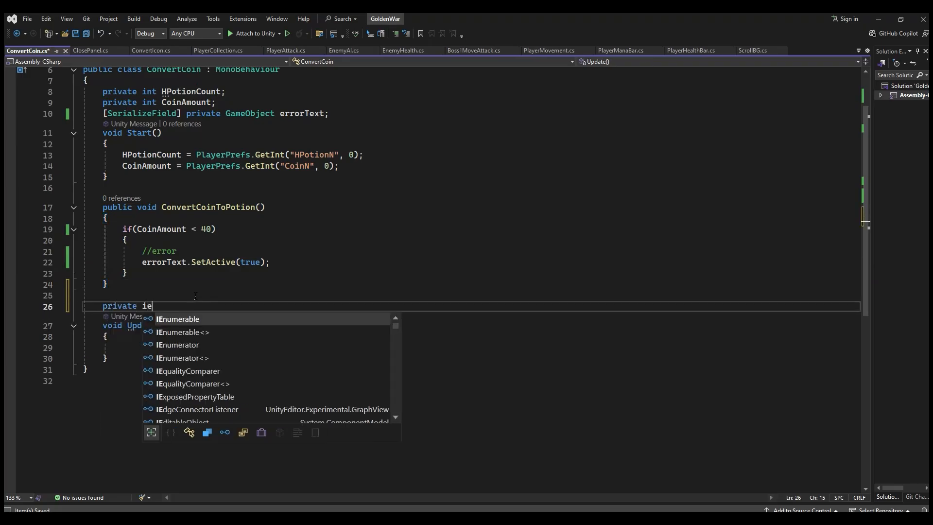
double_click(197, 348)
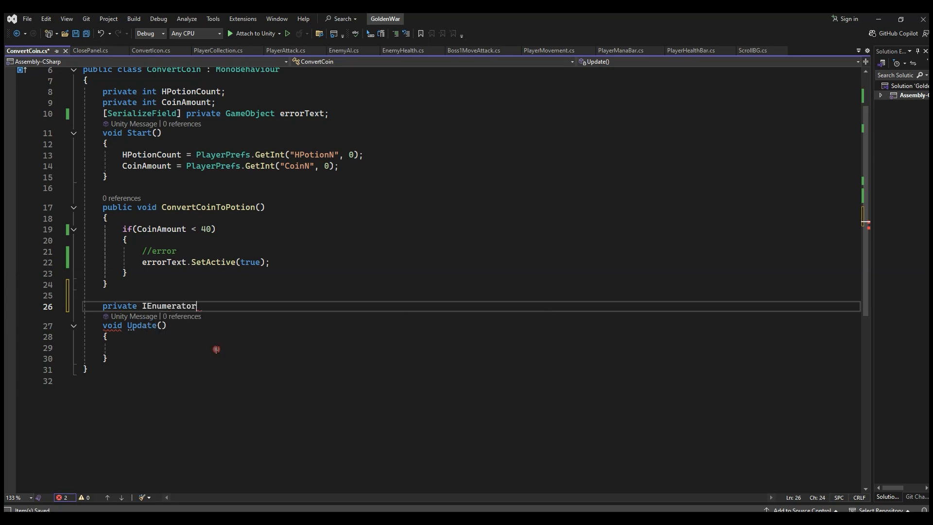
type("de")
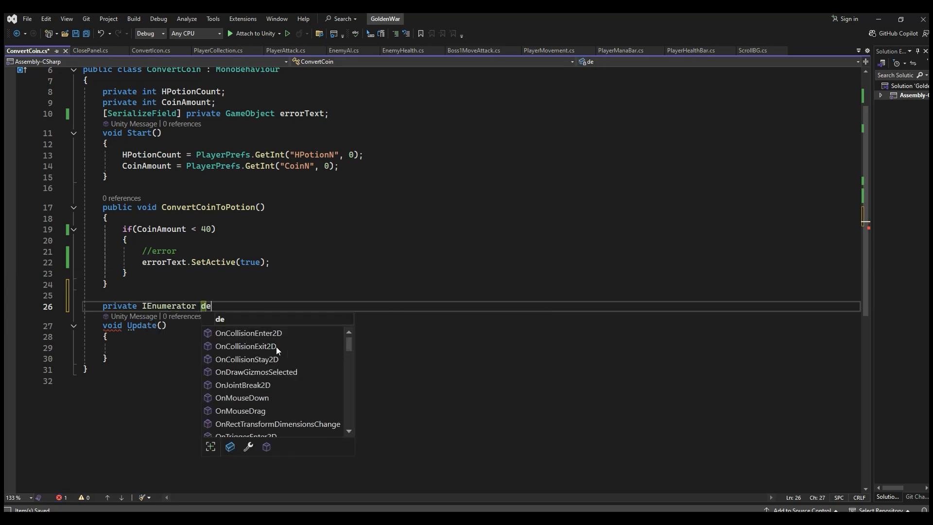
type("activate")
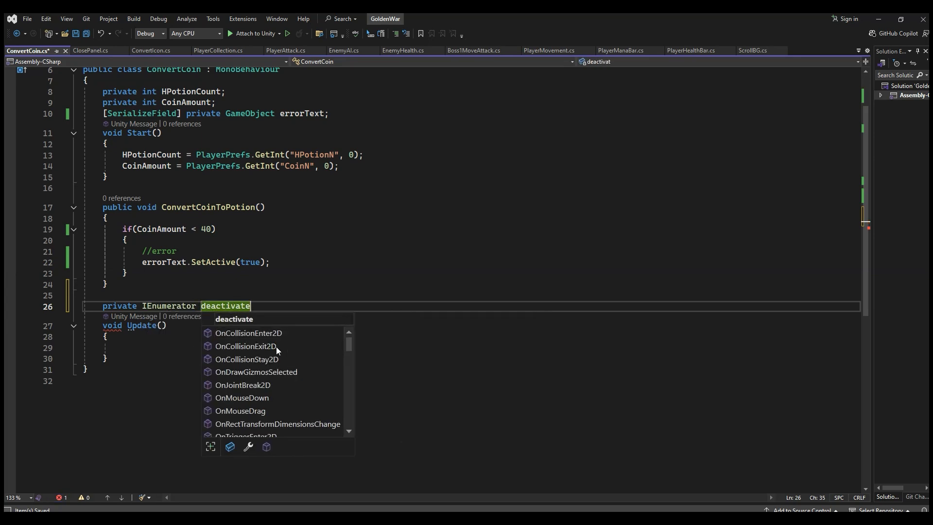
type("Error()")
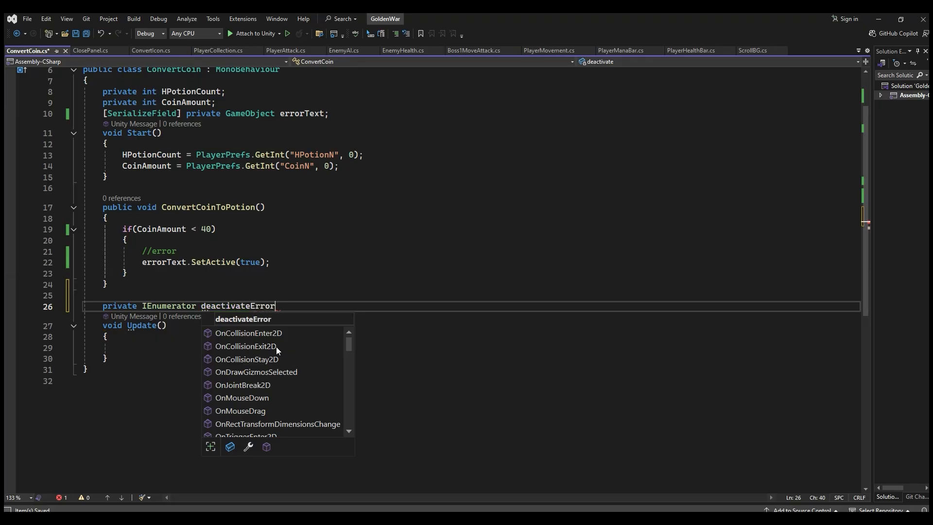
key("Return")
type("{")
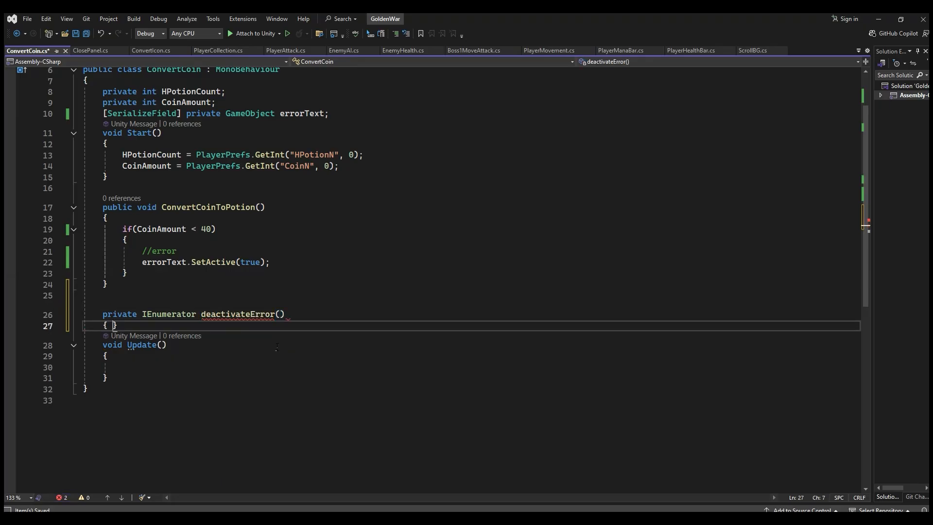
Step: Make deactivateError wait one second with yield return new WaitForSeconds(1f);
key("Return")
type("y")
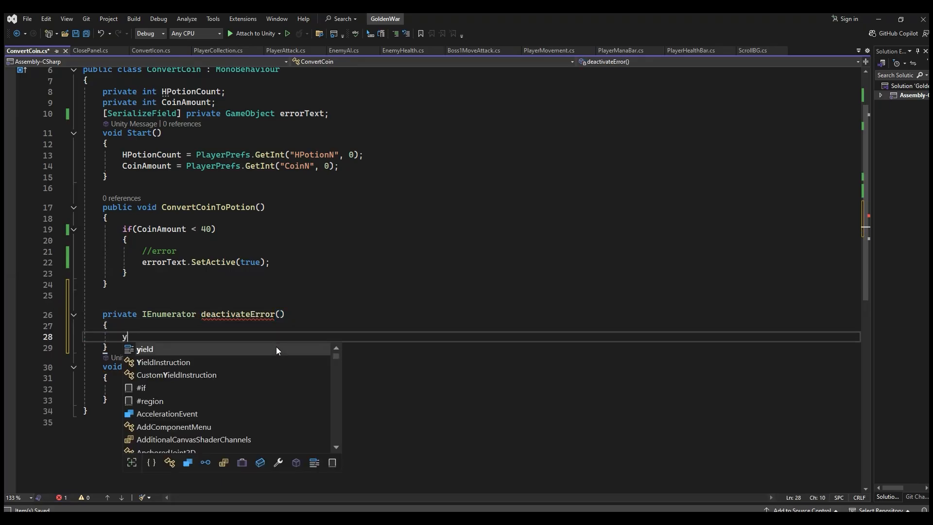
type("ield return")
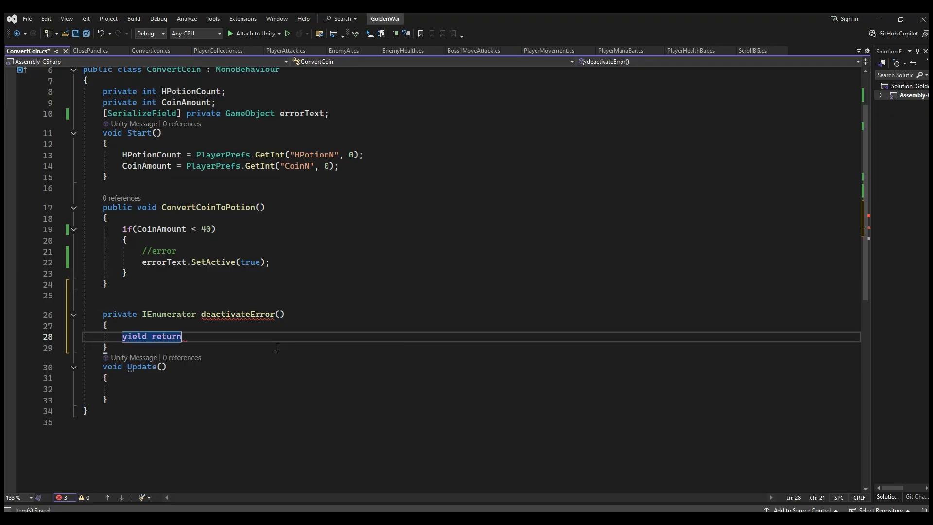
type(" new Wa")
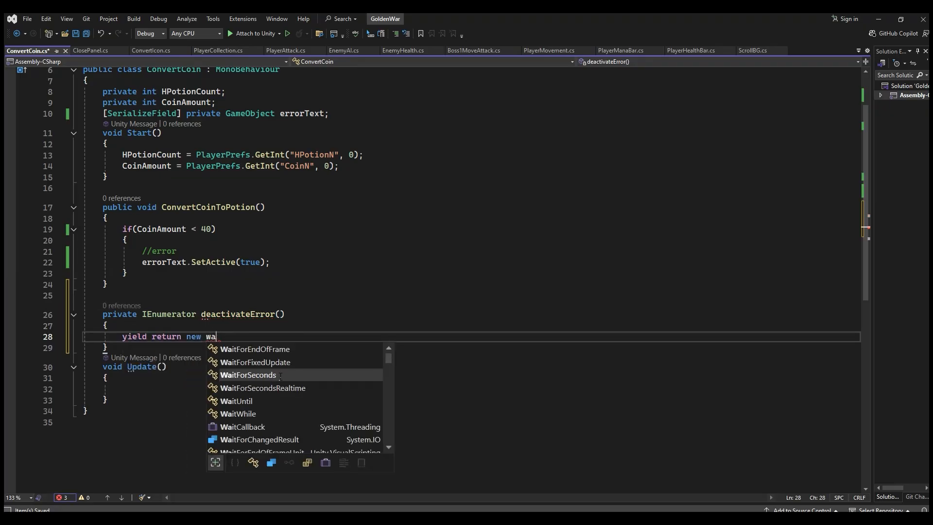
double_click(313, 375)
type("(1f")
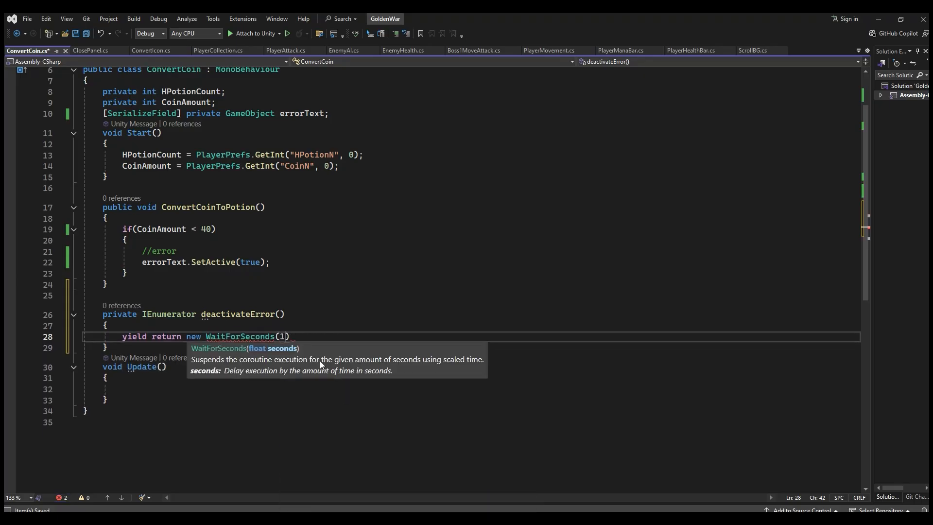
type(");")
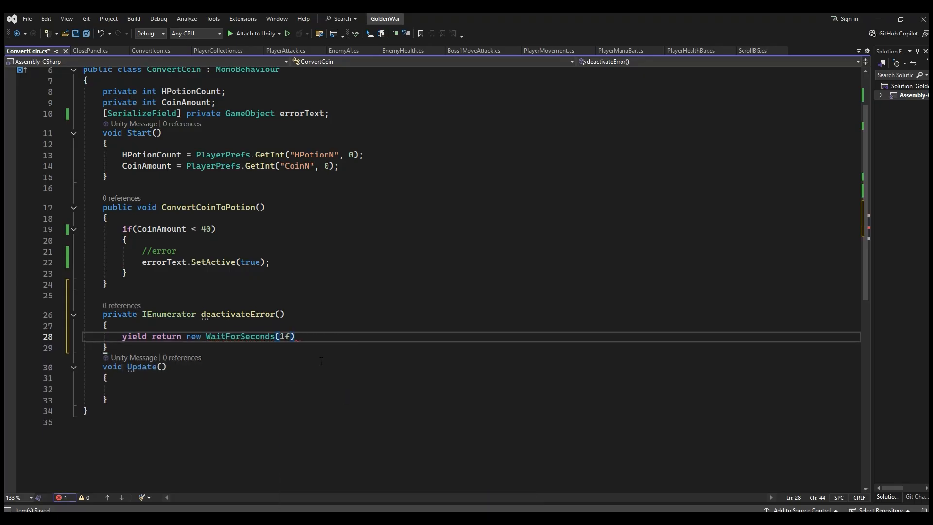
key("Return")
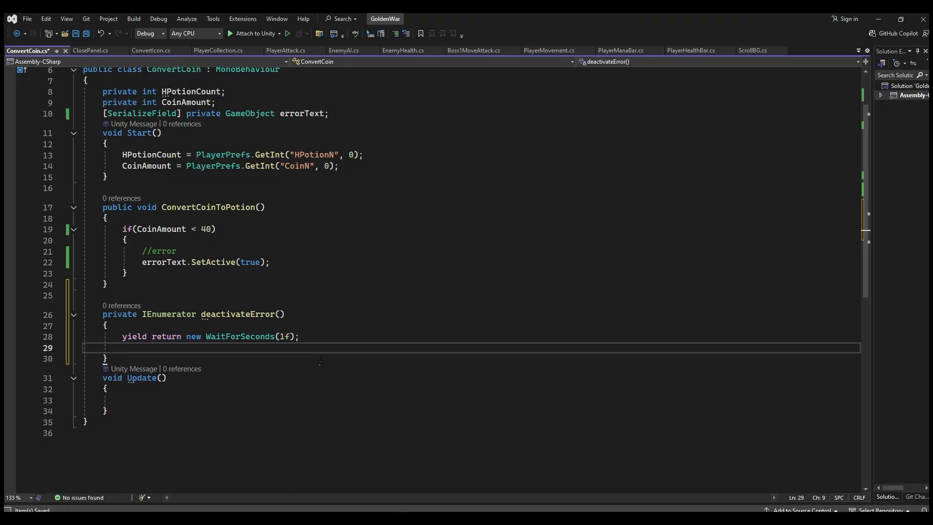
Step: Copy the errorText.SetActive line below the wait in deactivateError and set its argument to false
left_click_drag(270, 262, 142, 262)
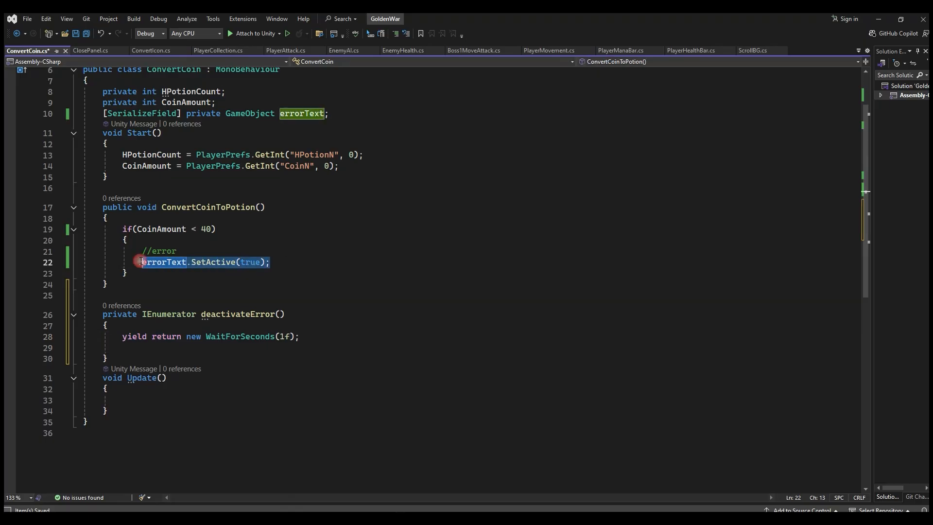
key("ctrl+c")
left_click(163, 347)
key("ctrl+v")
double_click(230, 347)
type("false")
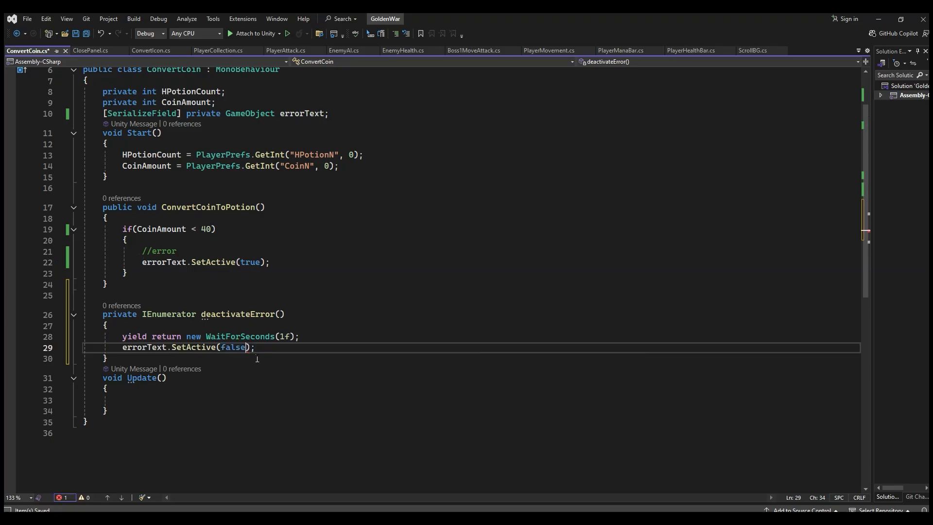
Step: Add a StartCoroutine call for deactivateError() after errorText.SetActive(true) in the error branch, and switch to Unity
left_click(283, 263)
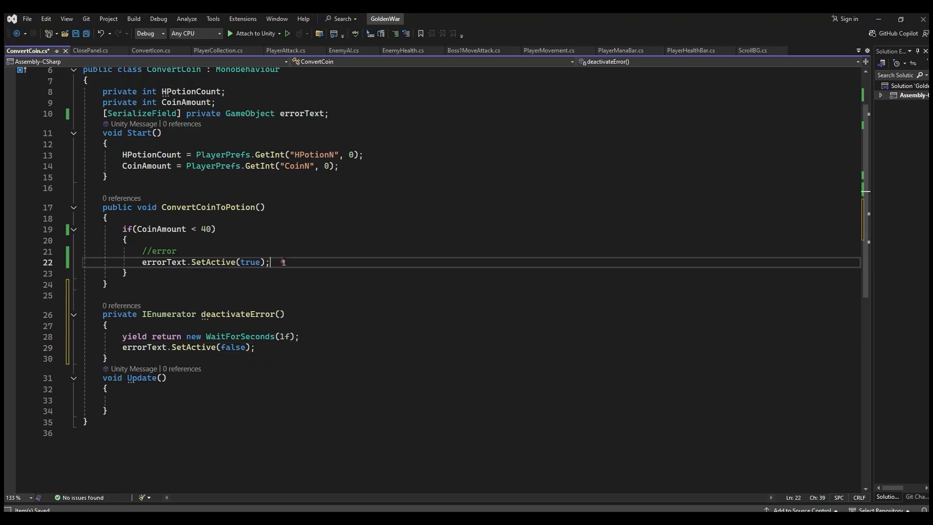
key("Return")
type("Start")
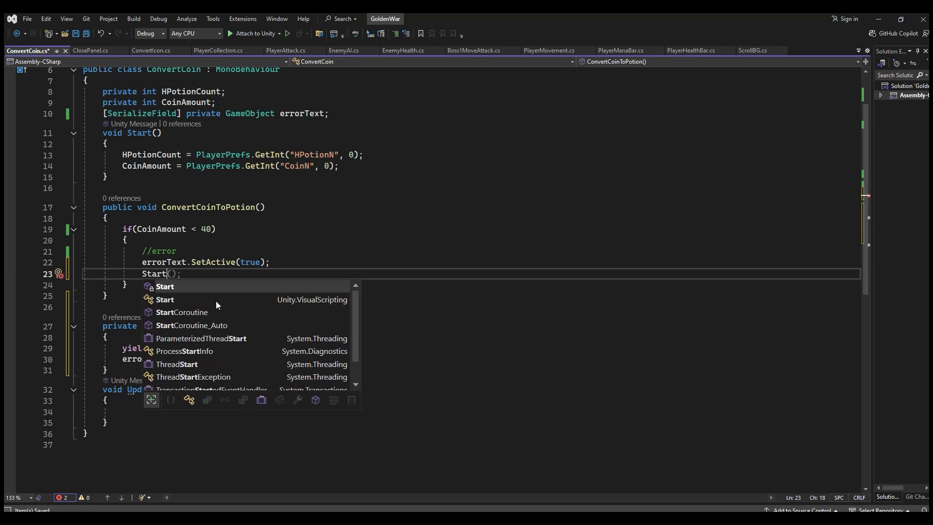
double_click(202, 312)
type("(")
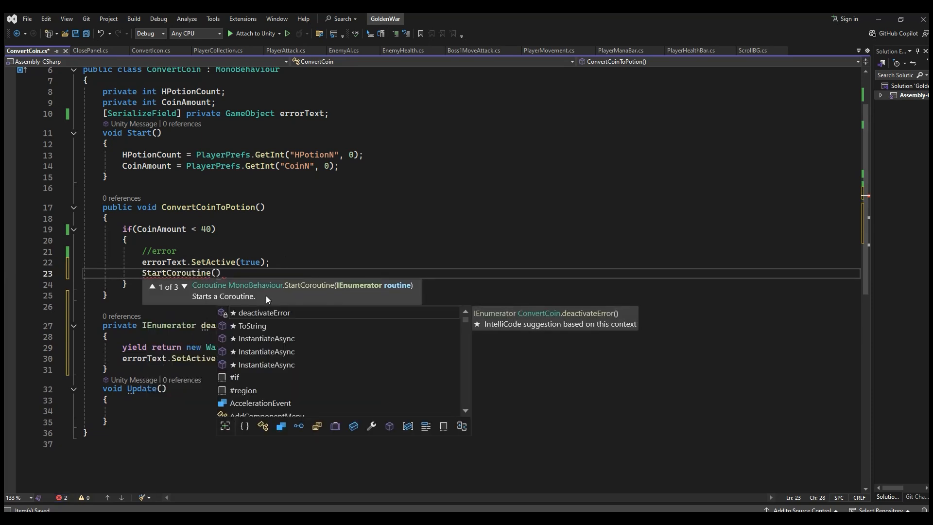
left_click(200, 334)
left_click_drag(200, 325, 284, 325)
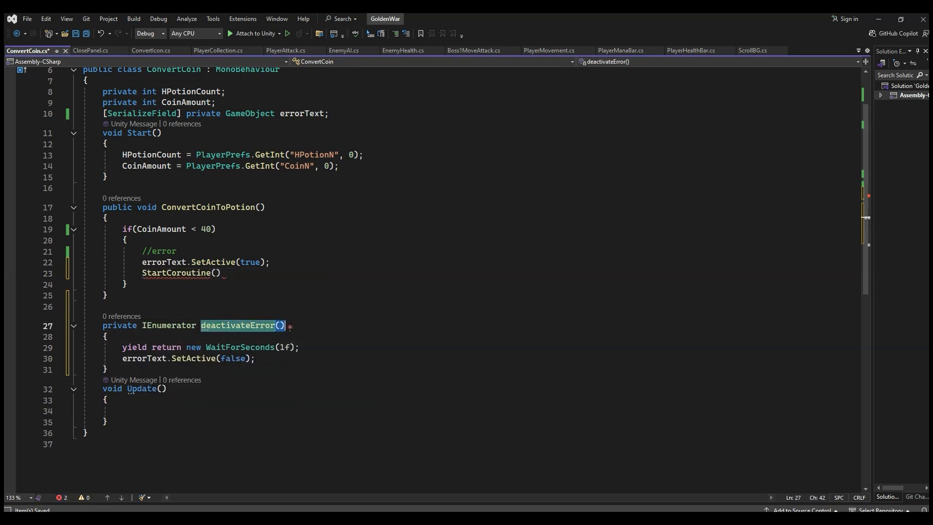
left_click(217, 273)
key("ctrl+v")
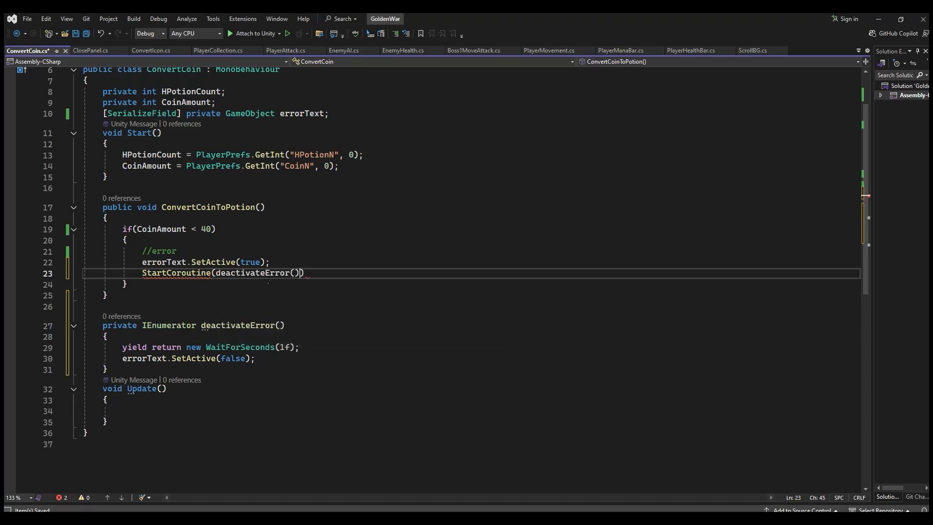
left_click(321, 273)
key("alt+Tab")
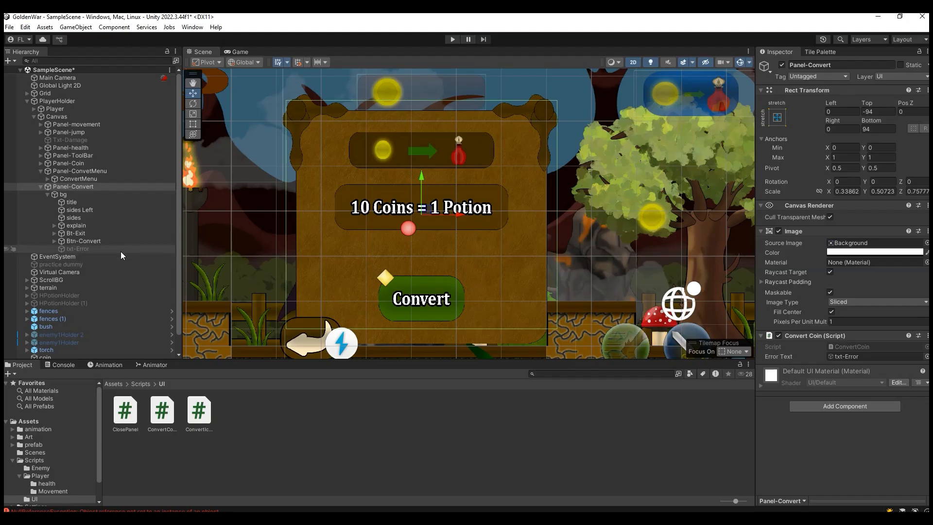
Step: Add an On Click event to Btn-Convert that calls ConvertCoin.ConvertCoinToPotion() on Panel-Convert
left_click(97, 241)
scroll(787, 340, "down", 3)
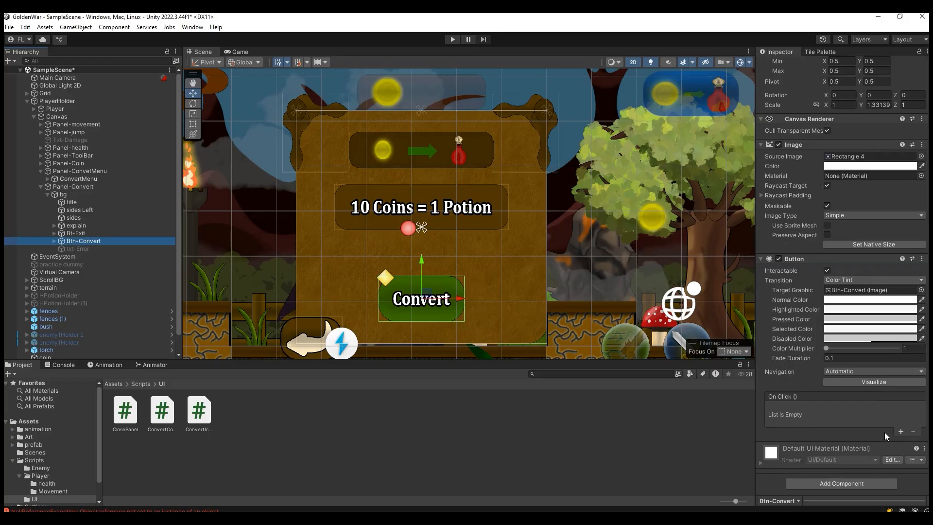
left_click(901, 432)
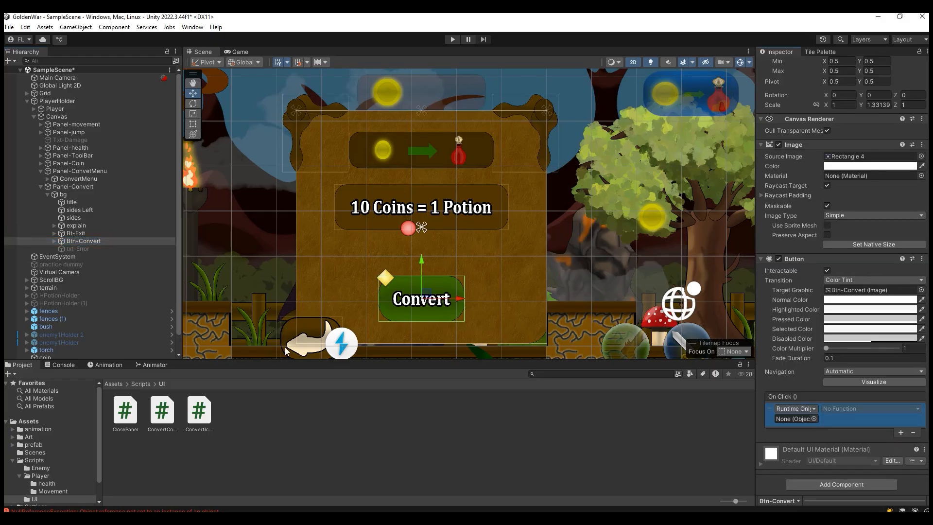
left_click_drag(82, 187, 788, 418)
left_click(845, 408)
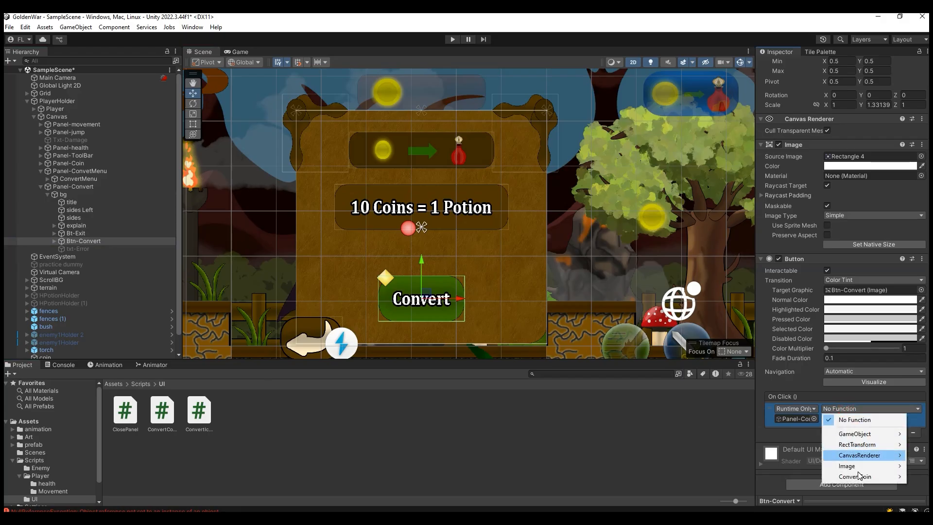
mouse_move(858, 477)
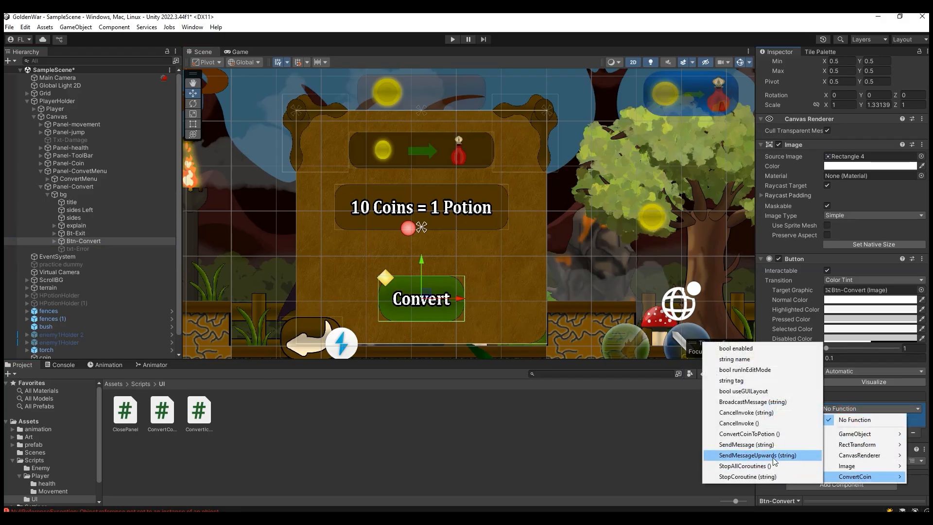
left_click(737, 434)
Step: Review the ConvertCoin script, run the game in Unity to test the Convert button's error text repeatedly, and stop play mode
key("alt+Tab")
scroll(227, 274, "down", 4)
scroll(227, 274, "up", 1)
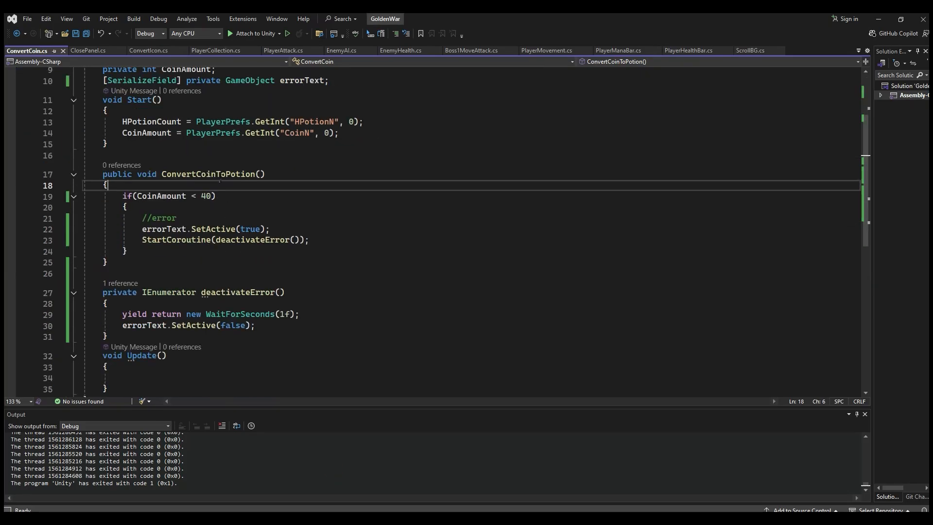
key("alt+Tab")
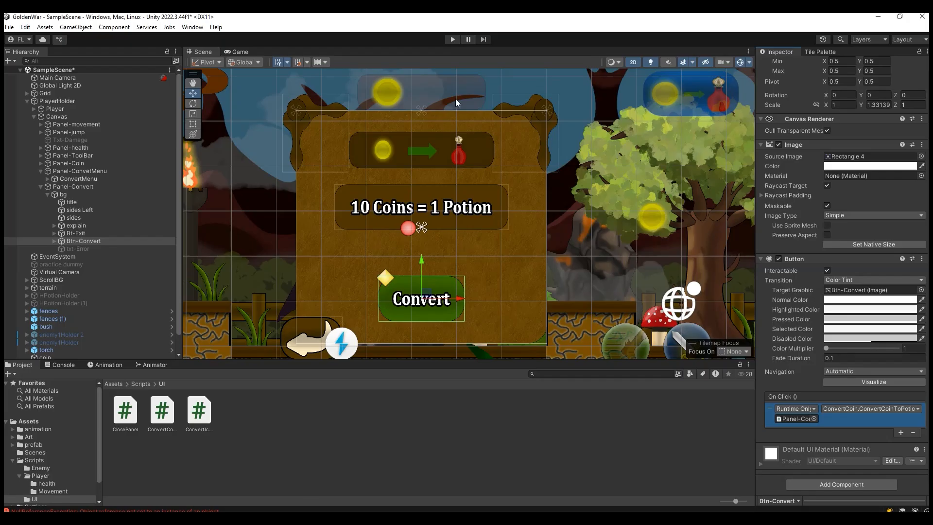
left_click(454, 40)
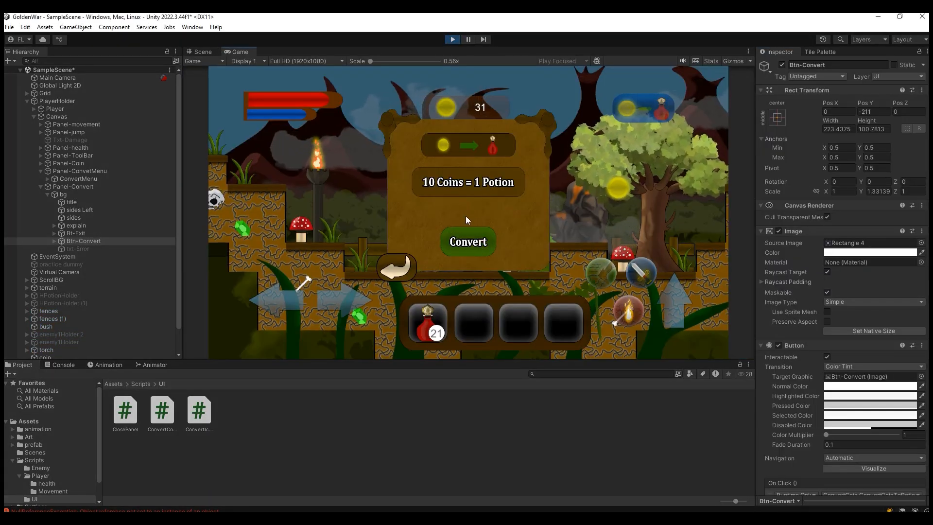
left_click(472, 242)
left_click(464, 242)
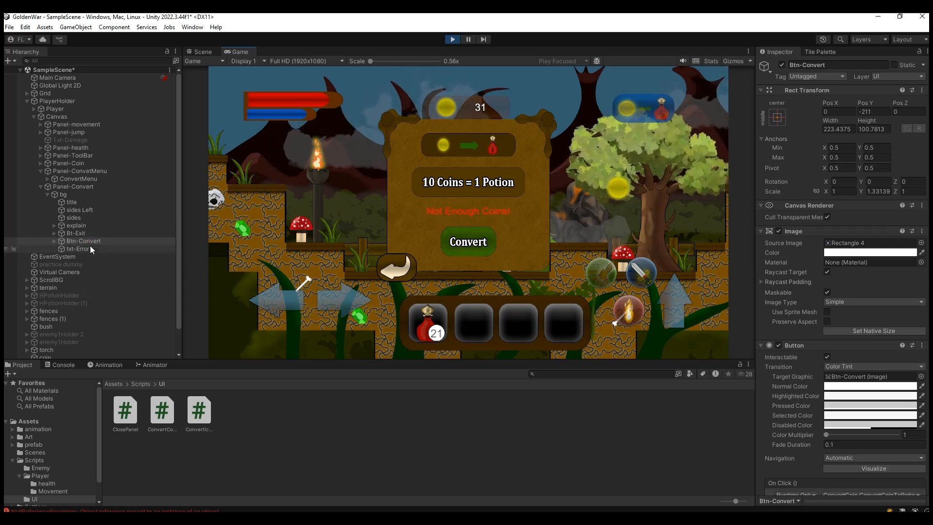
left_click(452, 243)
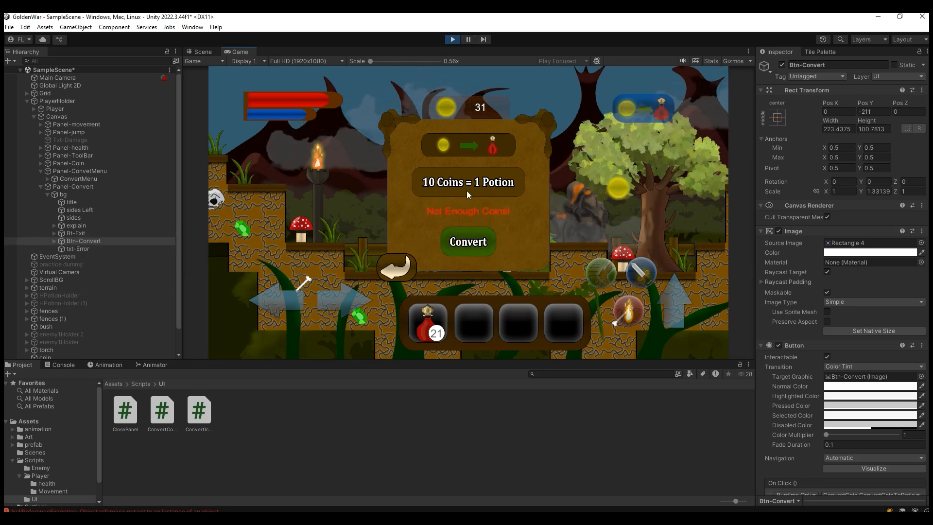
left_click(452, 40)
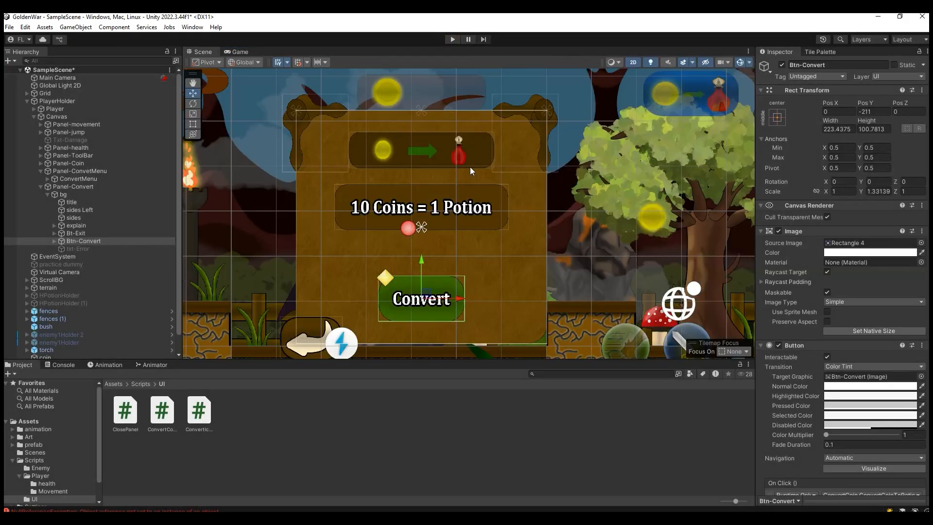
Step: Switch to the ConvertCoin script in Visual Studio and set the coin threshold in the ConvertCoinToPotion if condition to 10
key("alt+Tab")
left_click(262, 240)
scroll(253, 301, "down", 3)
scroll(253, 301, "up", 3)
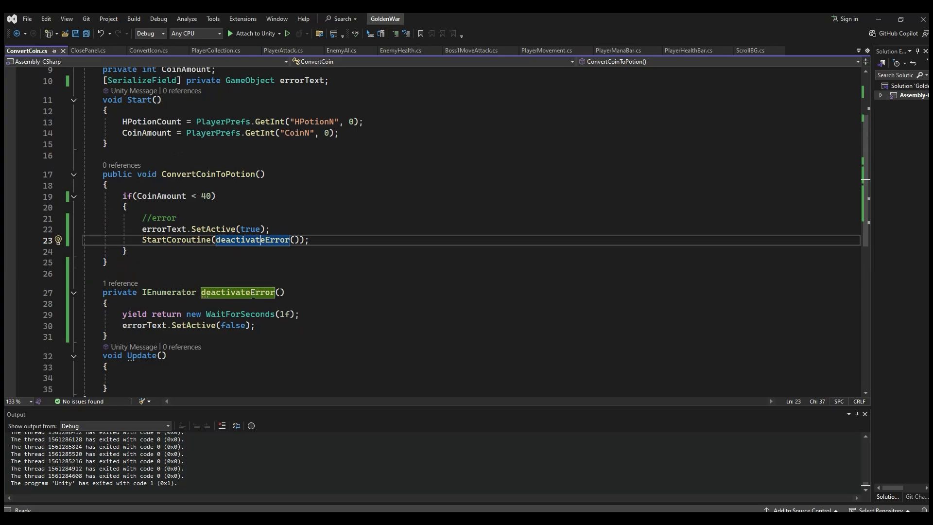
left_click(206, 197)
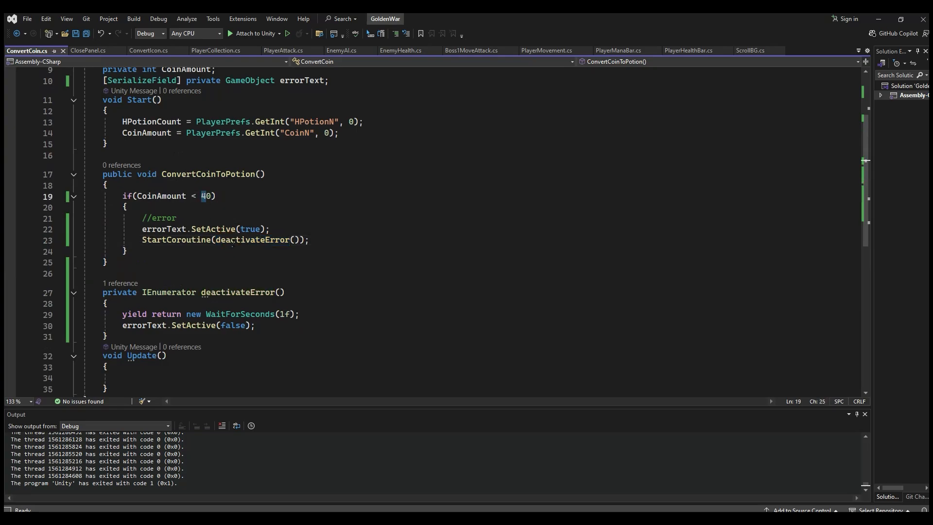
key("BackSpace")
type("1")
left_click(200, 209)
Step: Add an else block with an empty body after the CoinAmount < 10 error branch
left_click(191, 255)
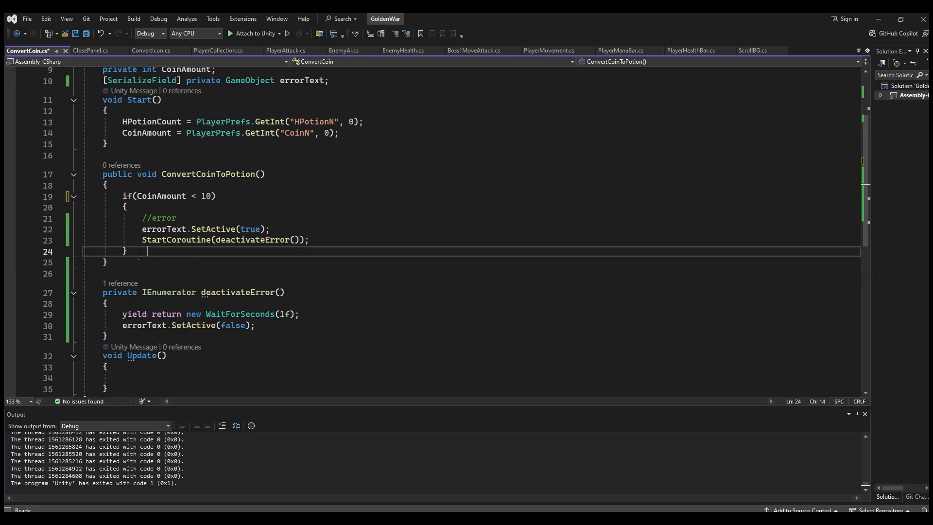
key("Return")
type("else")
key("Escape")
key("Return")
type("{")
key("Return")
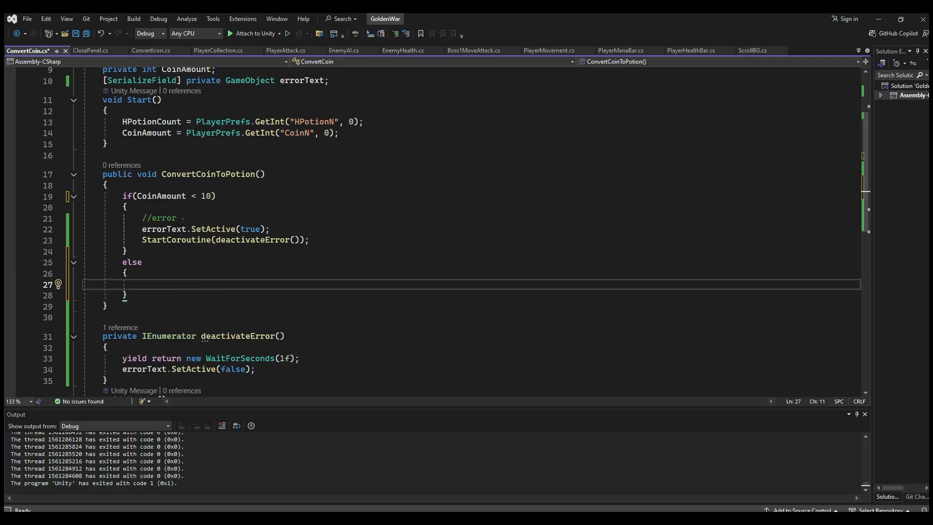
Step: Write the expression CoinAmount % 10 inside the else block
double_click(162, 196)
key("ctrl+c")
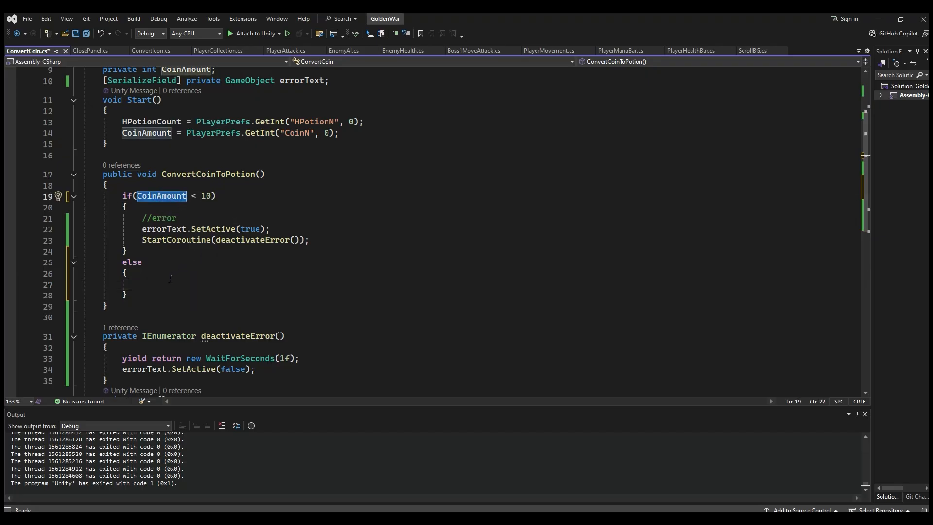
left_click(169, 285)
key("ctrl+v")
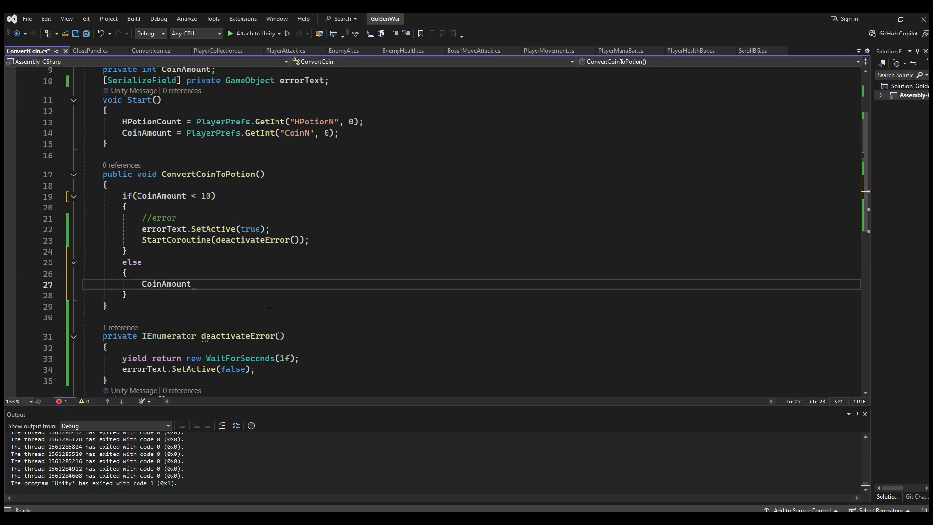
type("% 10")
left_click(212, 285)
Step: Switch to Paint, sketch the division 31 over 10 with a circled 3 and a circled 1, and return to Visual Studio
left_click(287, 519)
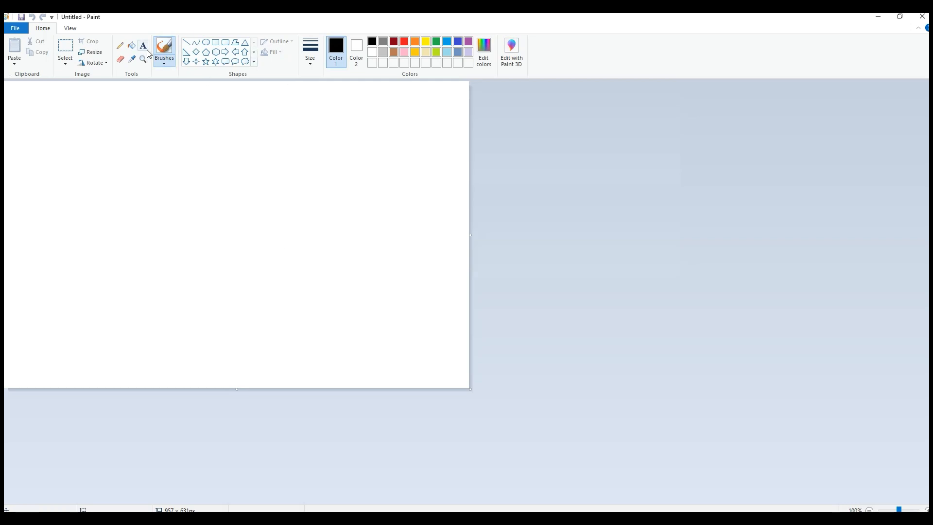
left_click_drag(43, 137, 69, 177)
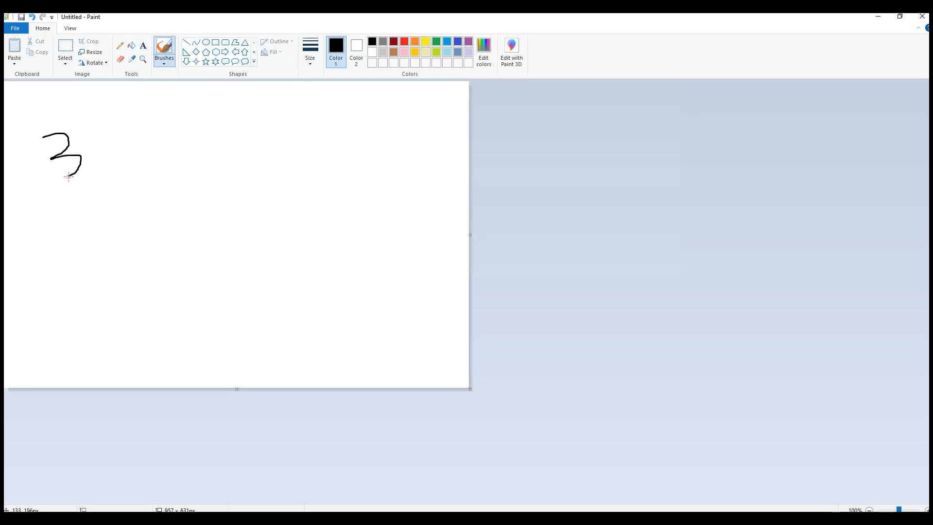
left_click_drag(92, 131, 113, 176)
left_click_drag(157, 200, 54, 188)
mouse_move(67, 219)
left_mouse_down()
mouse_move(88, 258)
mouse_move(119, 228)
mouse_move(122, 259)
mouse_move(112, 249)
left_mouse_up()
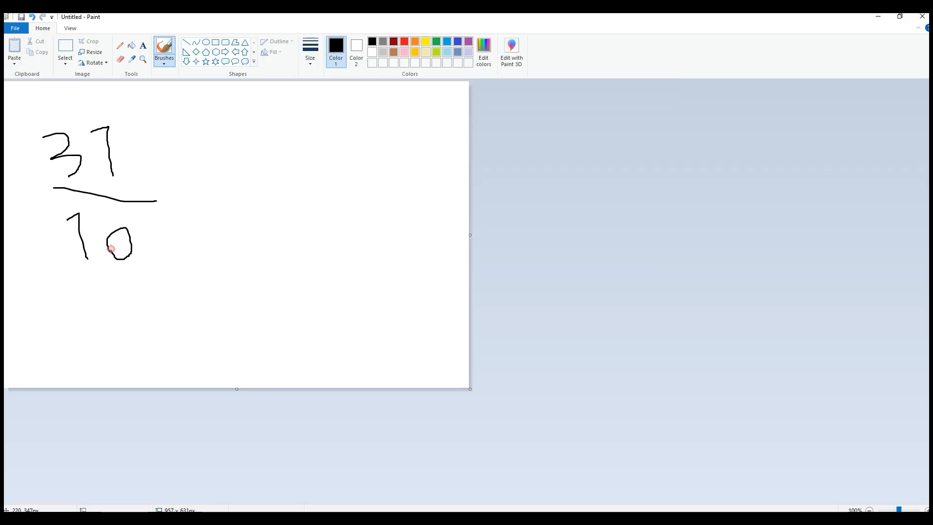
mouse_move(252, 116)
left_mouse_down()
mouse_move(261, 151)
mouse_move(232, 145)
mouse_move(298, 165)
mouse_move(279, 171)
left_mouse_up()
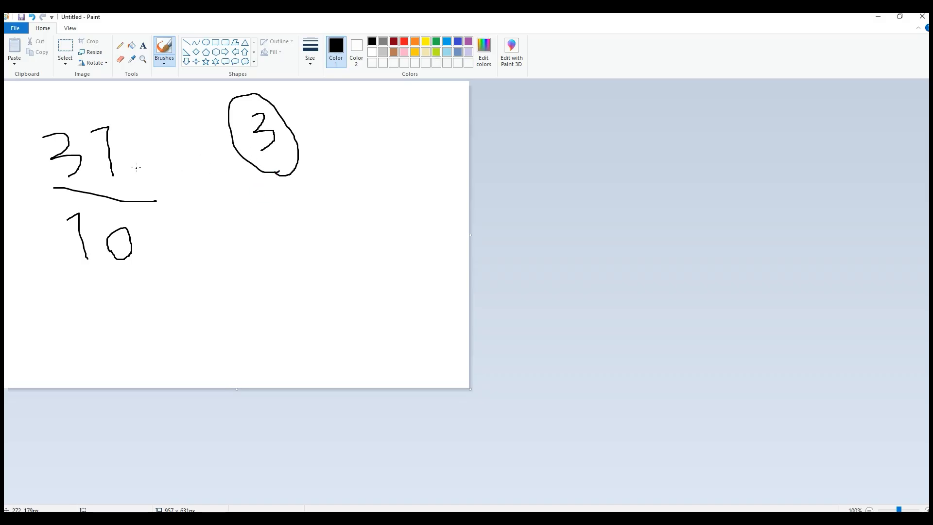
left_click_drag(273, 248, 292, 283)
mouse_move(303, 298)
left_mouse_down()
mouse_move(269, 214)
mouse_move(293, 294)
left_mouse_up()
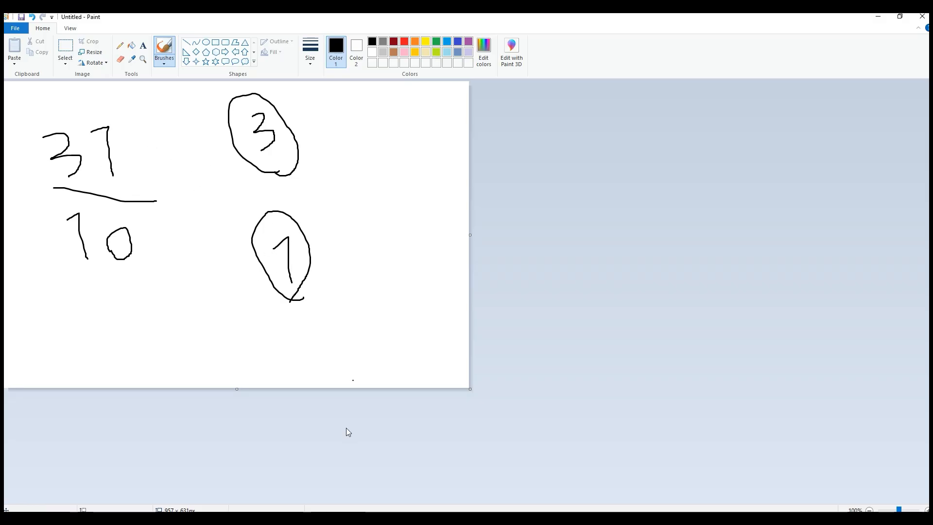
left_click(336, 518)
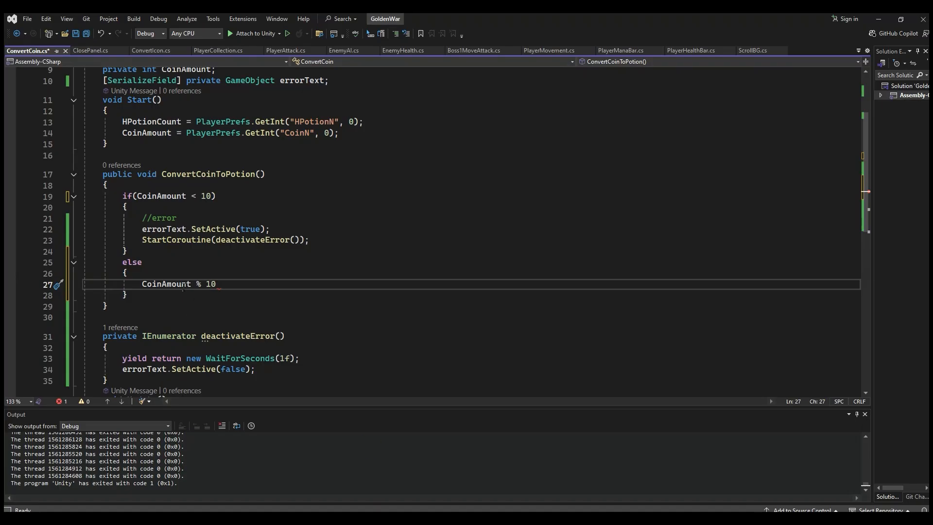
Step: Declare an int field named afteroin below the errorText field
double_click(184, 287)
key("Left")
scroll(258, 136, "up", 2)
left_click(354, 151)
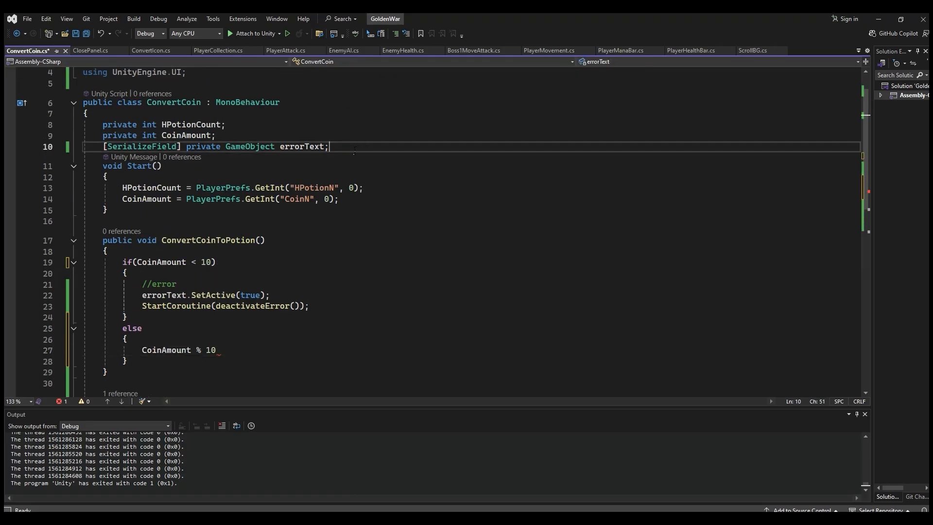
key("Return")
type("int after")
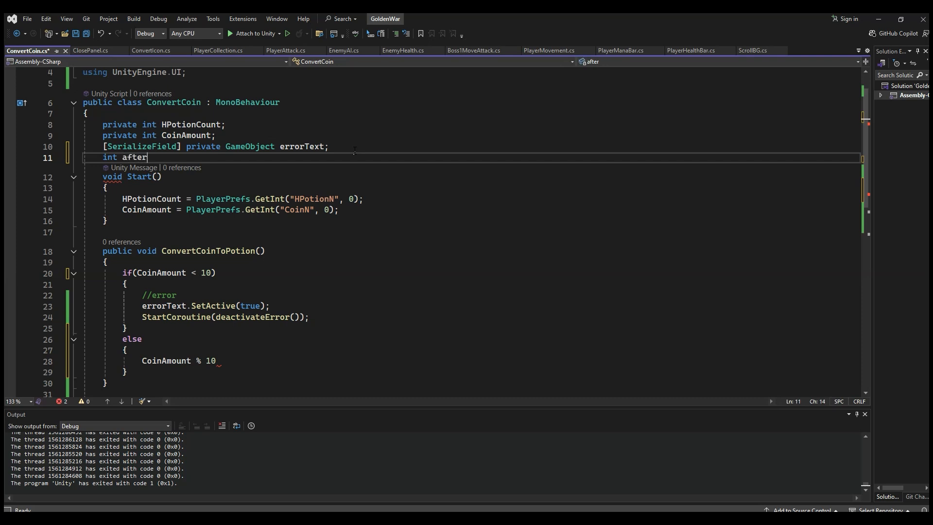
type("oin;")
left_click(104, 159)
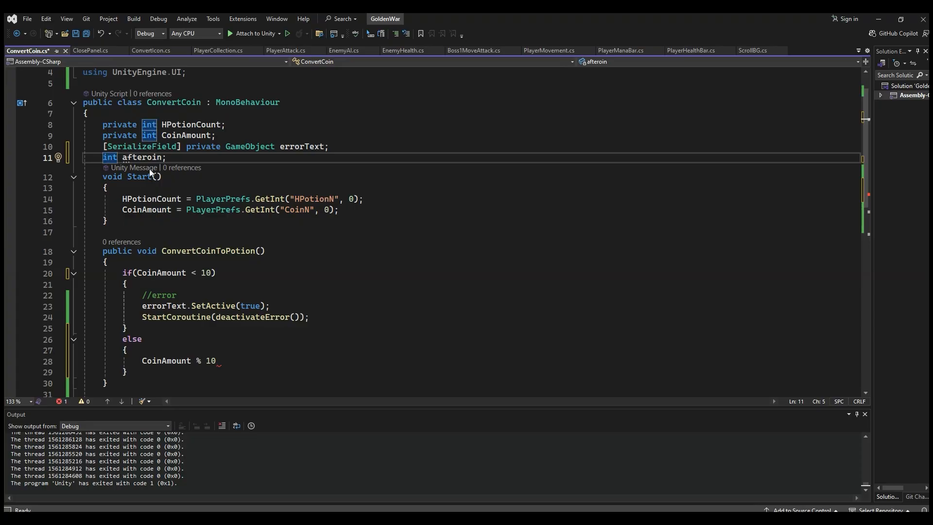
Step: Insert afteroin before CoinAmount % 10 in the else block, and correct the field's name in its declaration to afterCoin
left_click(135, 359)
type("after")
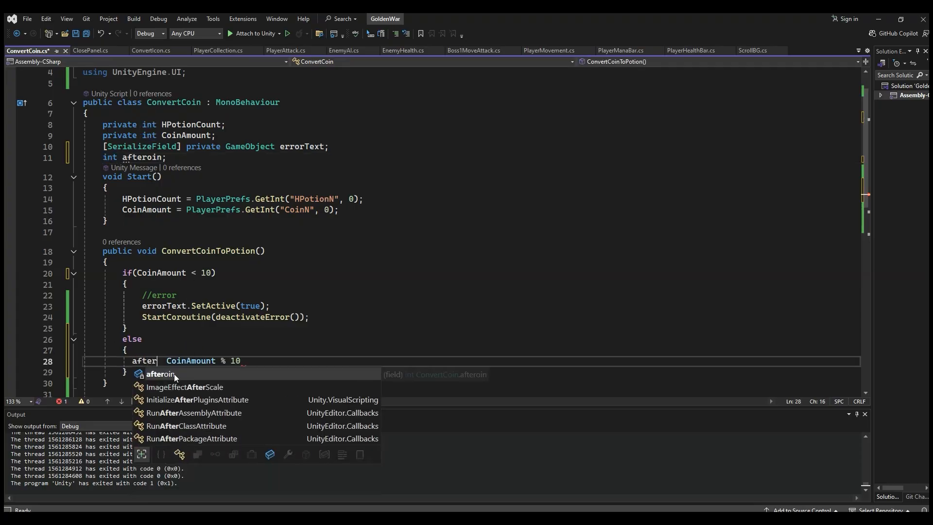
key("Tab")
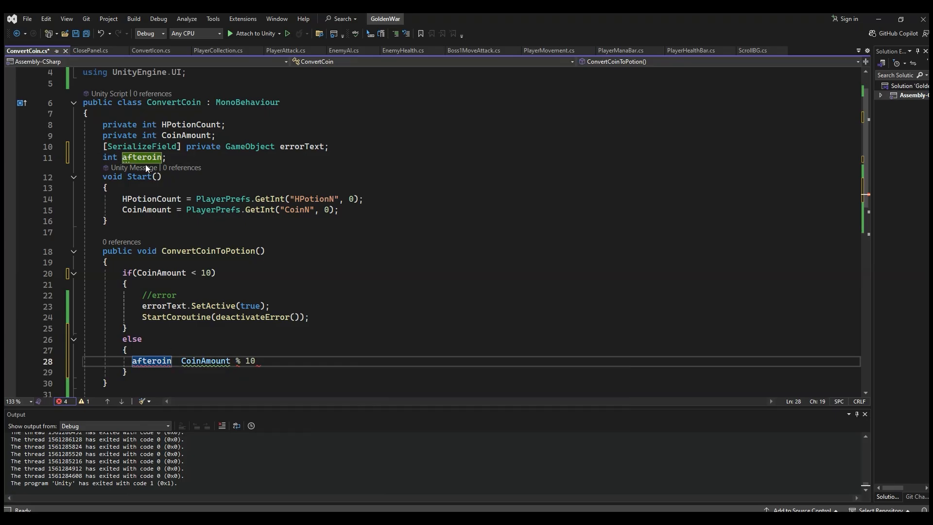
left_click(146, 157)
type("C")
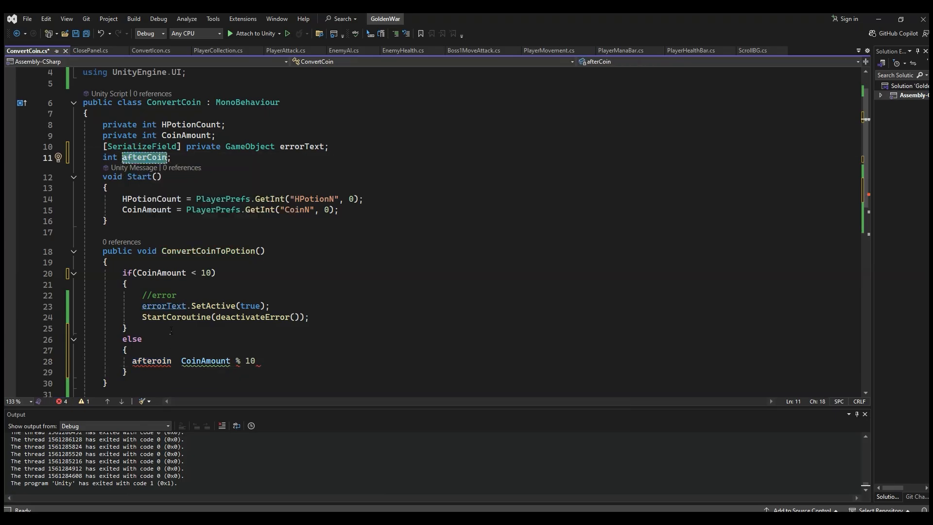
Step: Complete the else-block statement as afterCoin = CoinAmount % 10; with the corrected field name
left_click(152, 361)
double_click(153, 362)
type("afterCoin =")
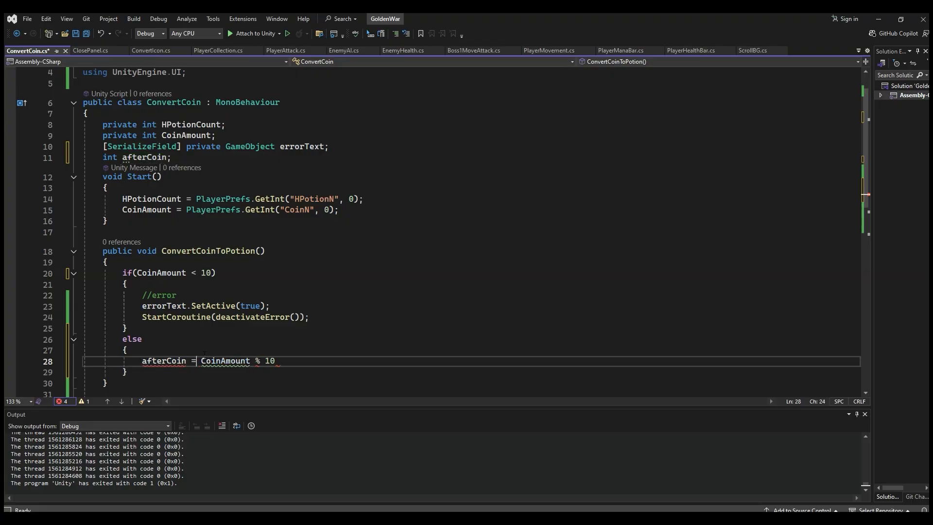
key("End")
type(";")
scroll(298, 364, "down", 2)
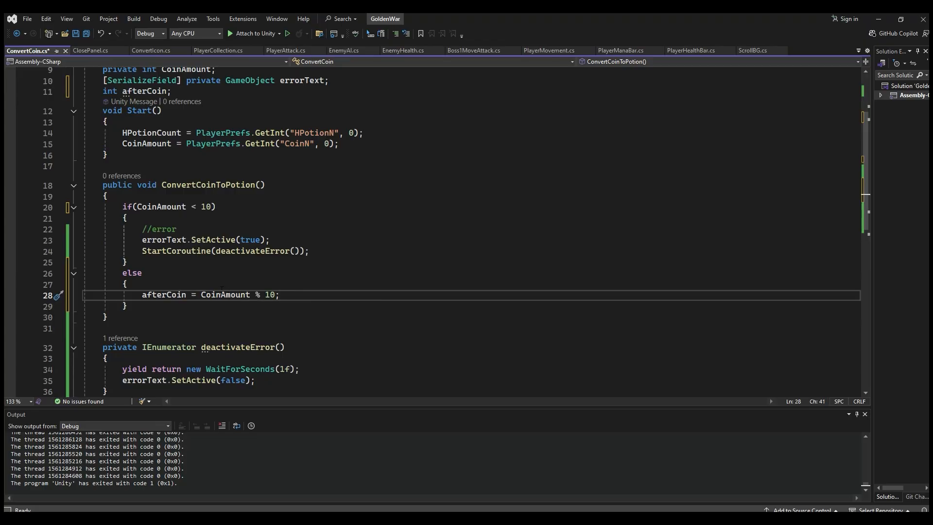
Step: Copy the PlayerPrefs.GetInt("CoinN", 0); call from Start onto a new line below the afterCoin calculation in the else block
double_click(189, 295)
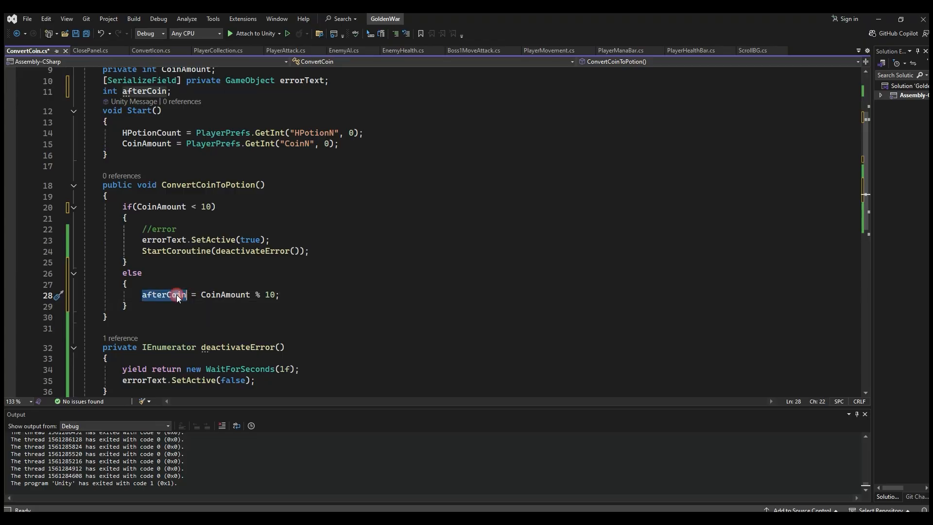
left_click(292, 296)
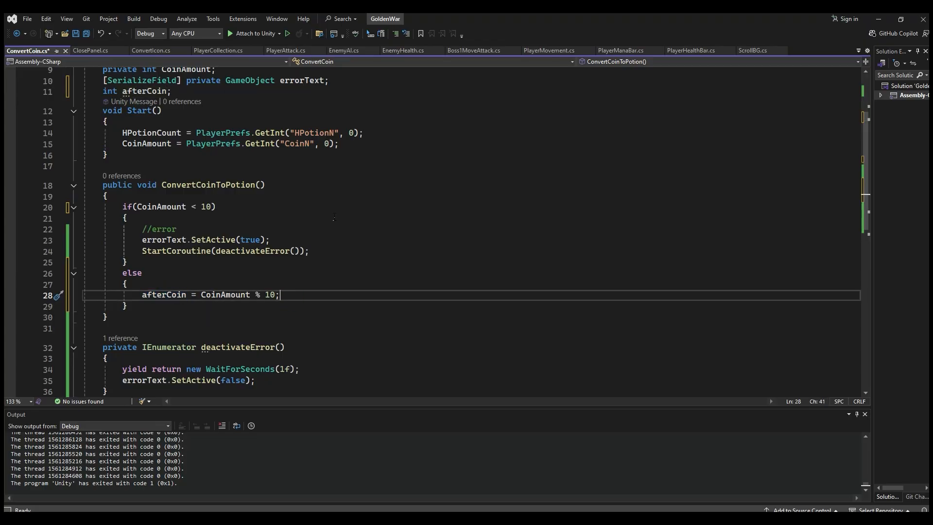
left_click(288, 143)
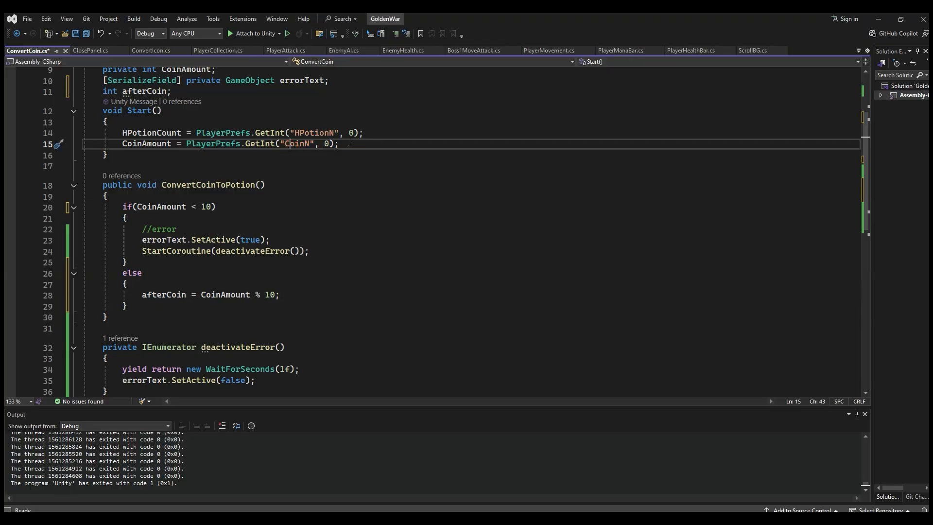
left_click_drag(346, 145, 188, 142)
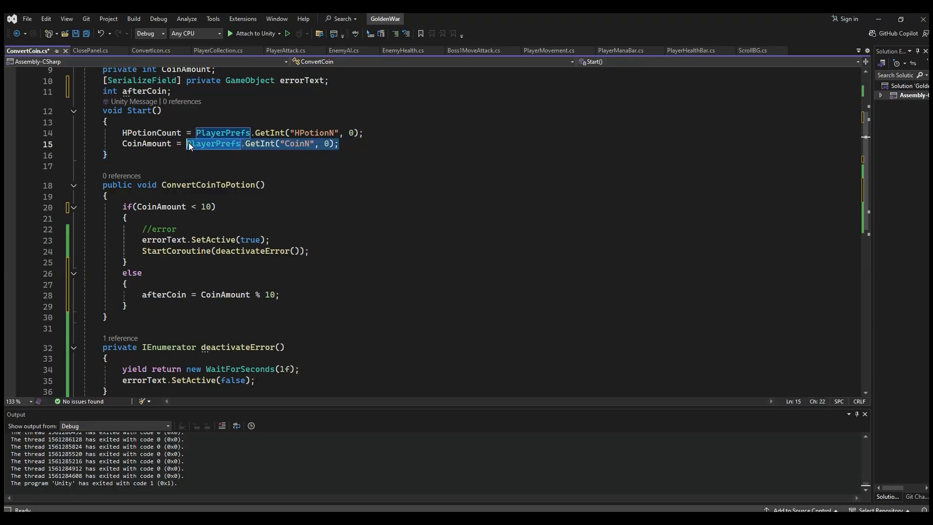
key("ctrl+c")
left_click(286, 297)
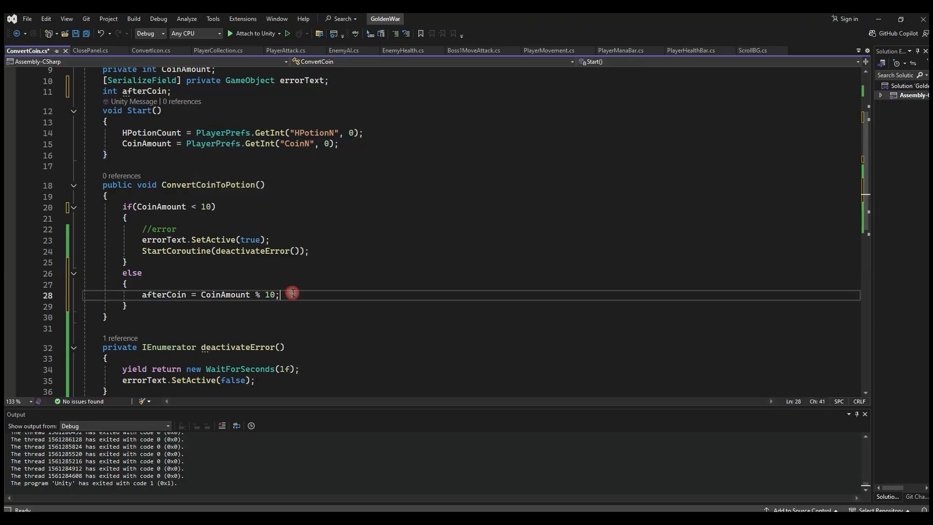
key("Return")
key("ctrl+v")
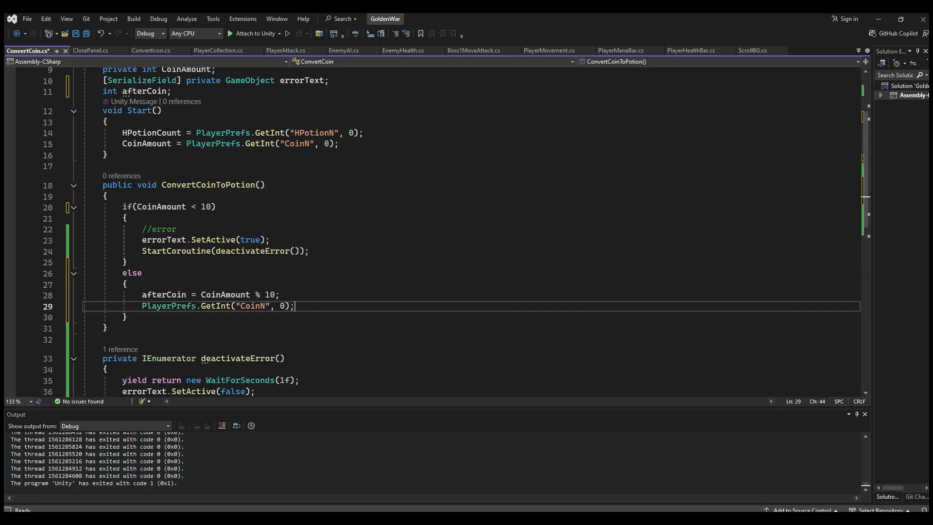
Step: Change GetInt to SetInt in the CoinN call inside the else block
double_click(174, 298)
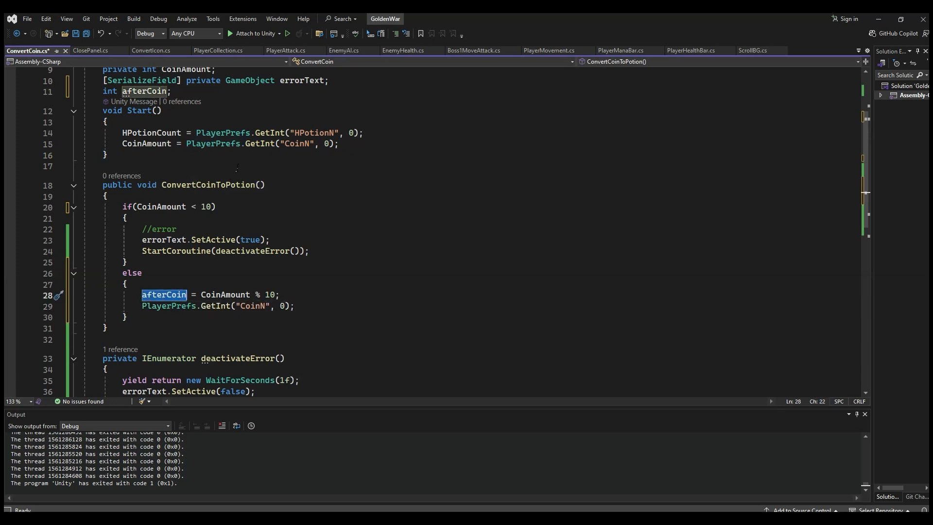
double_click(212, 307)
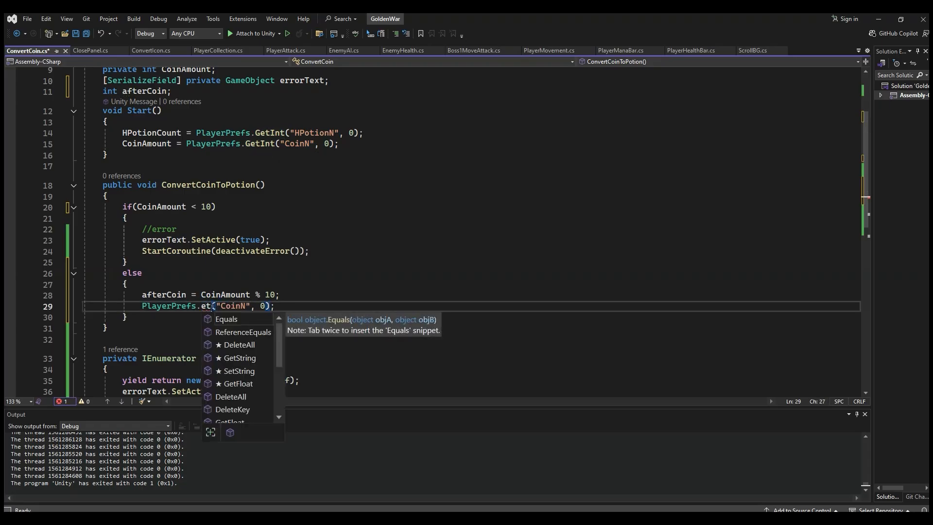
key("BackSpace")
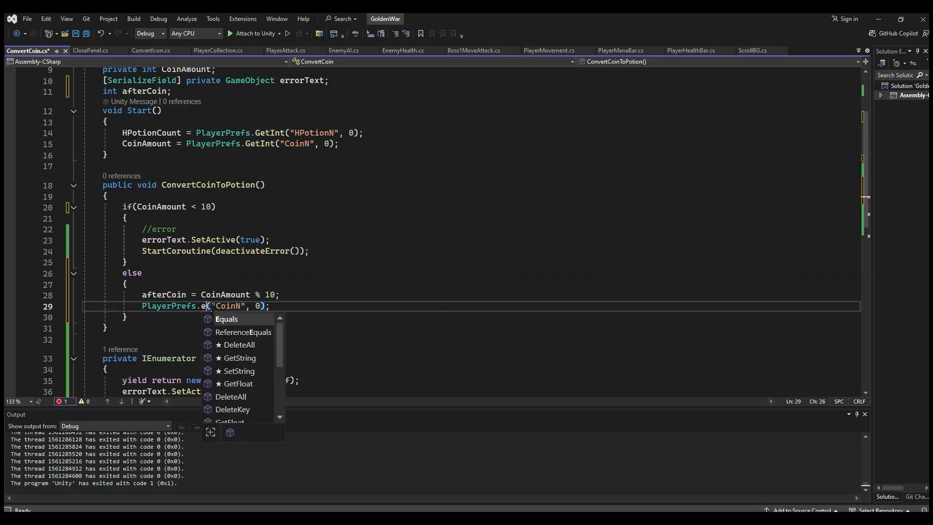
key("BackSpace")
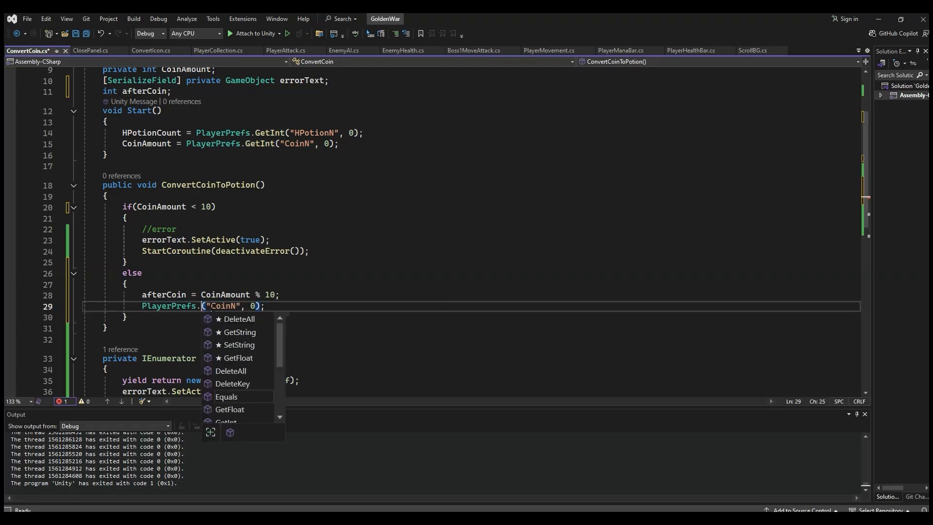
type("s.Se")
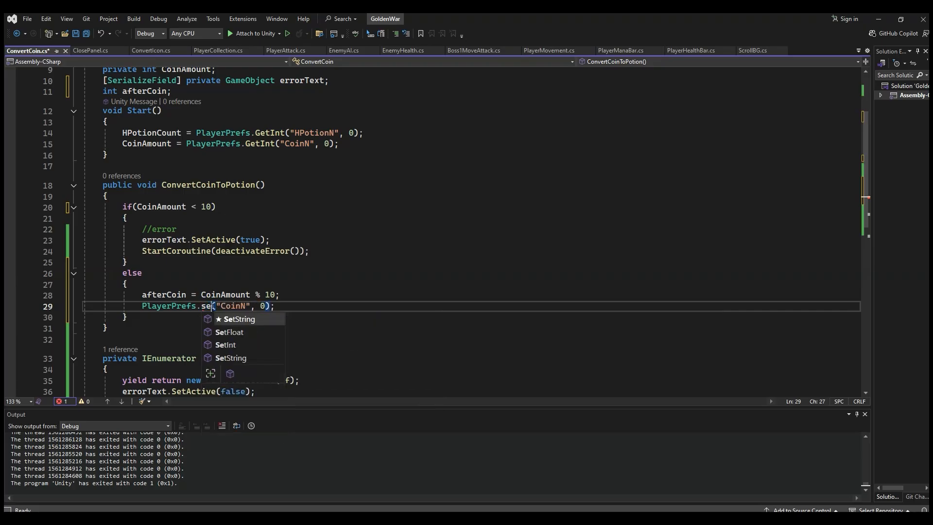
double_click(238, 343)
left_click(256, 306)
Step: Replace the 0 in the SetInt("CoinN") call with afterCoin, save the script, and add an empty line below it
left_click(187, 295)
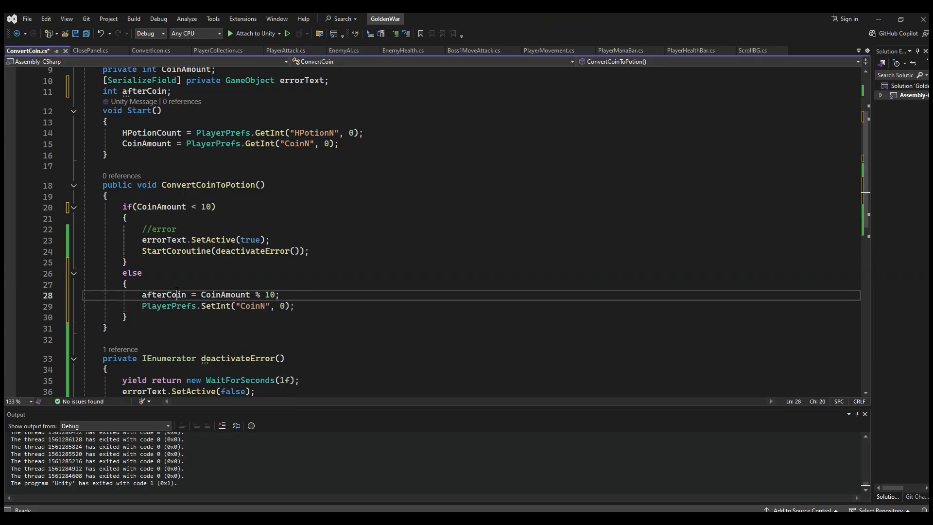
left_click(280, 306)
left_click(282, 307)
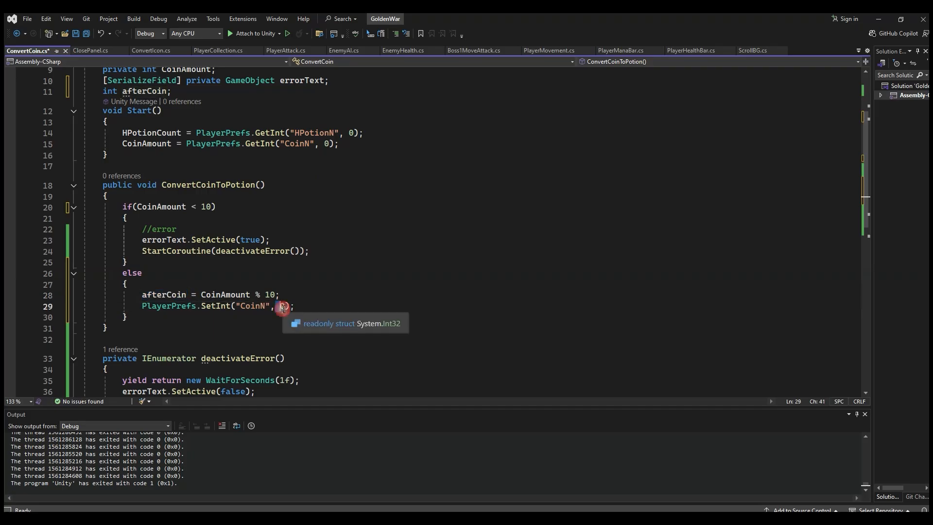
double_click(284, 307)
type("afterCoin")
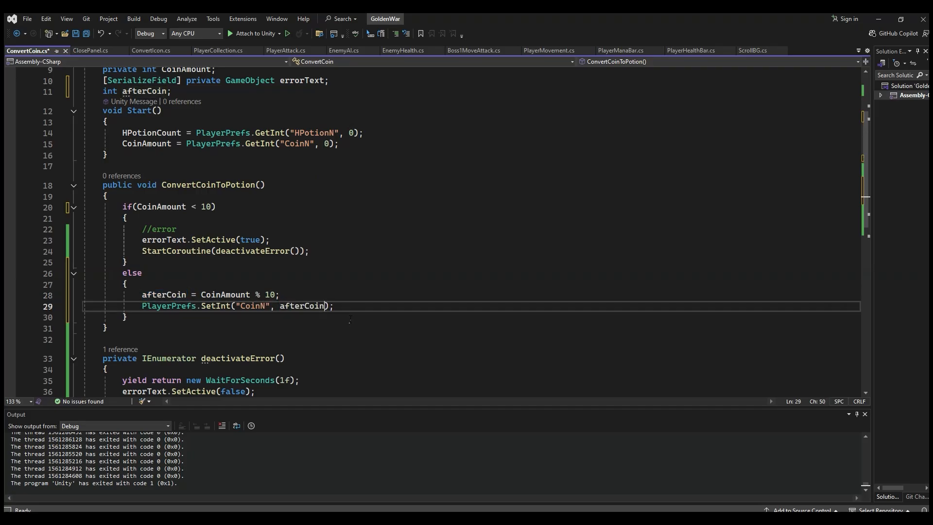
left_click(350, 306)
key("ctrl+s")
key("Return")
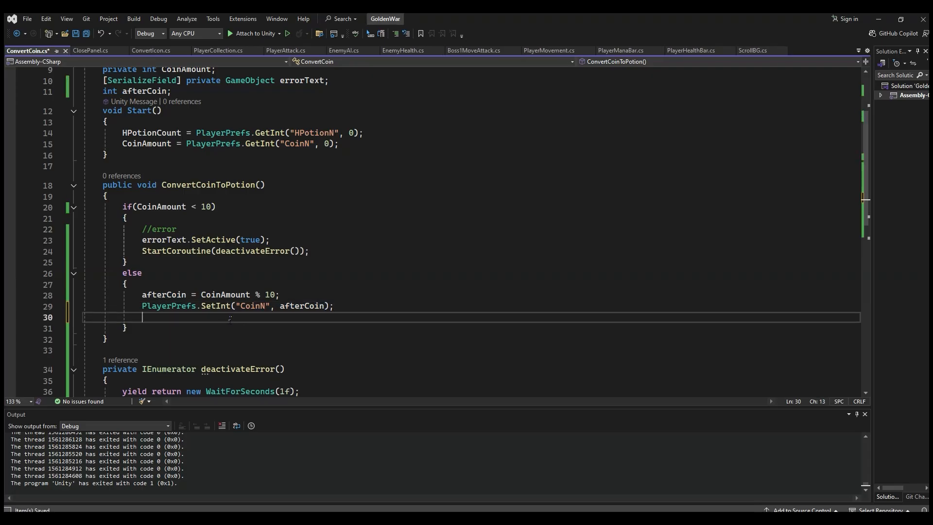
Step: Declare an int field named newPotionAdded below the afterCoin field
left_click(200, 91)
key("Return")
type("int ne")
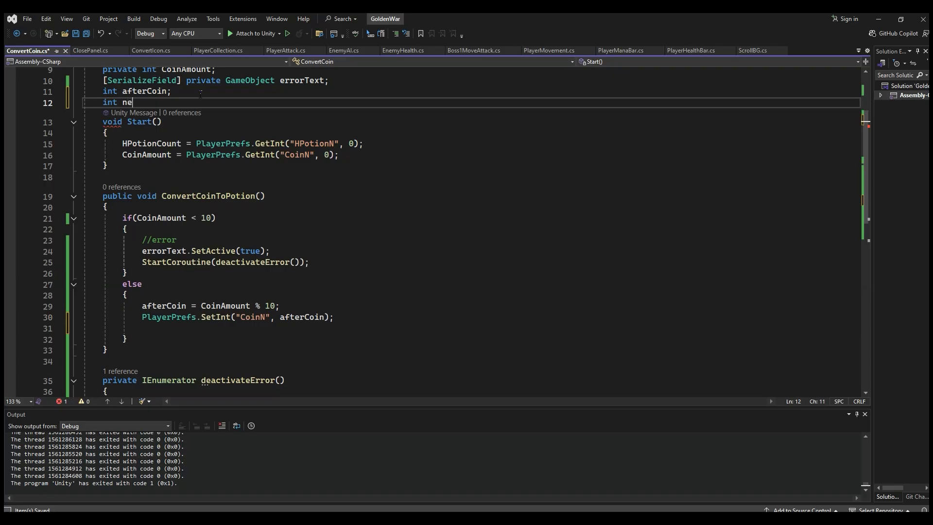
type("wPotion")
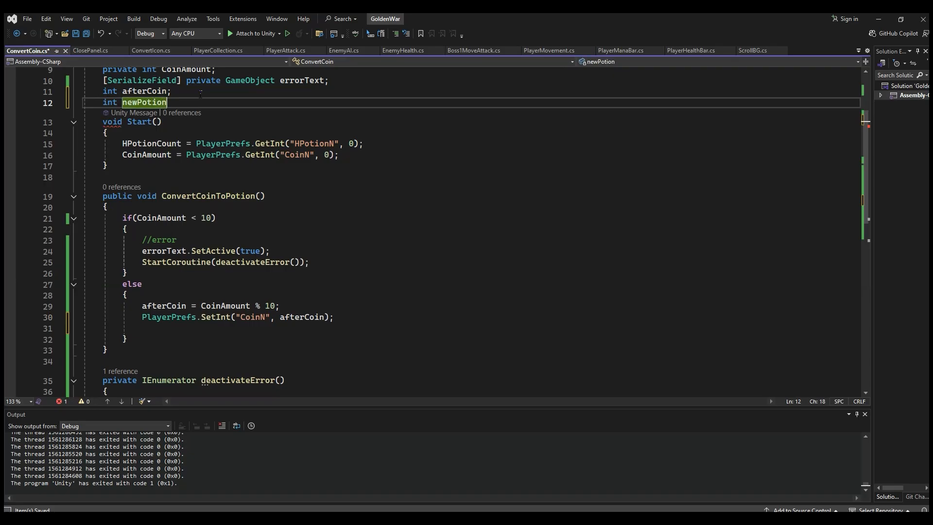
type("Added;")
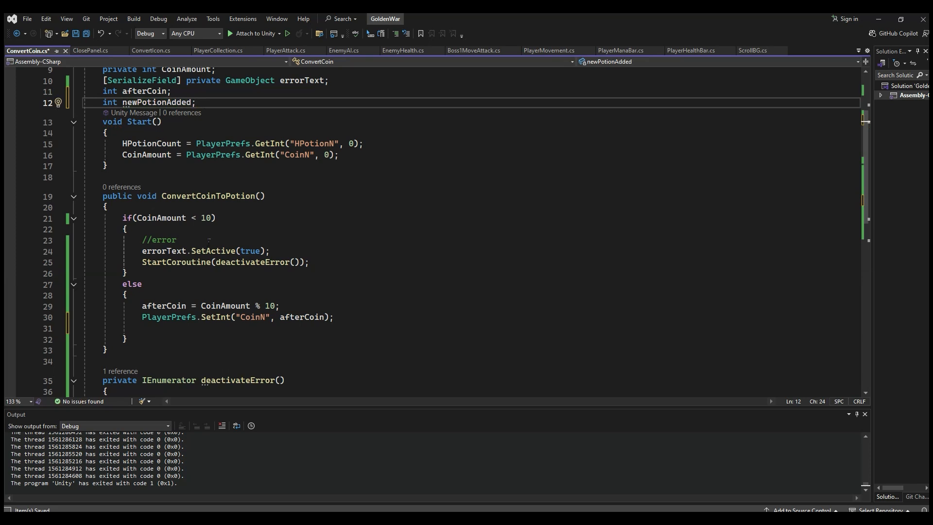
Step: Add the statement newPotionAdded = CoinAmount / 10; at the end of the else block
left_click(212, 328)
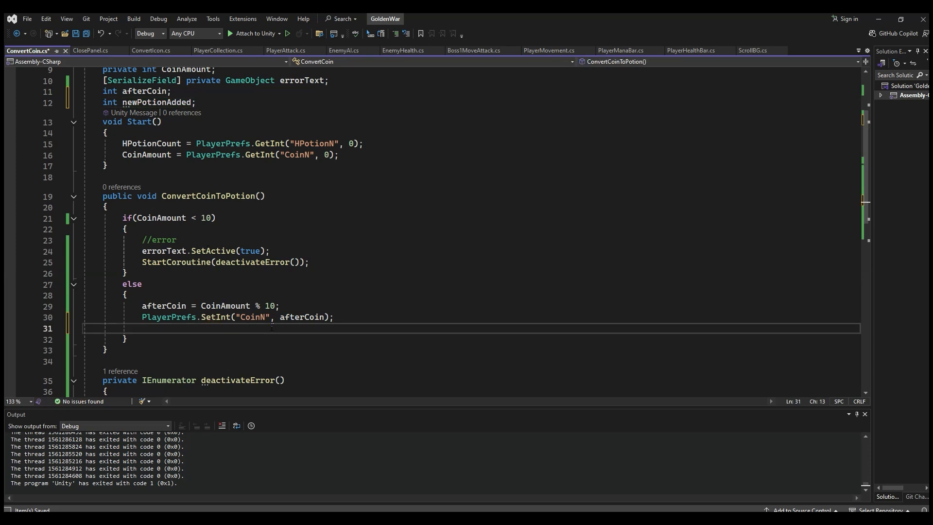
type("new")
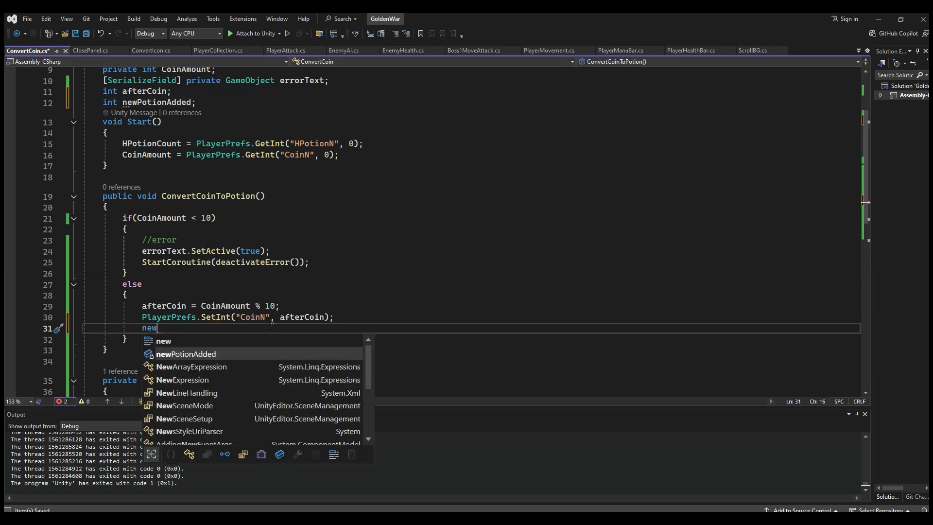
key("Tab")
type("=")
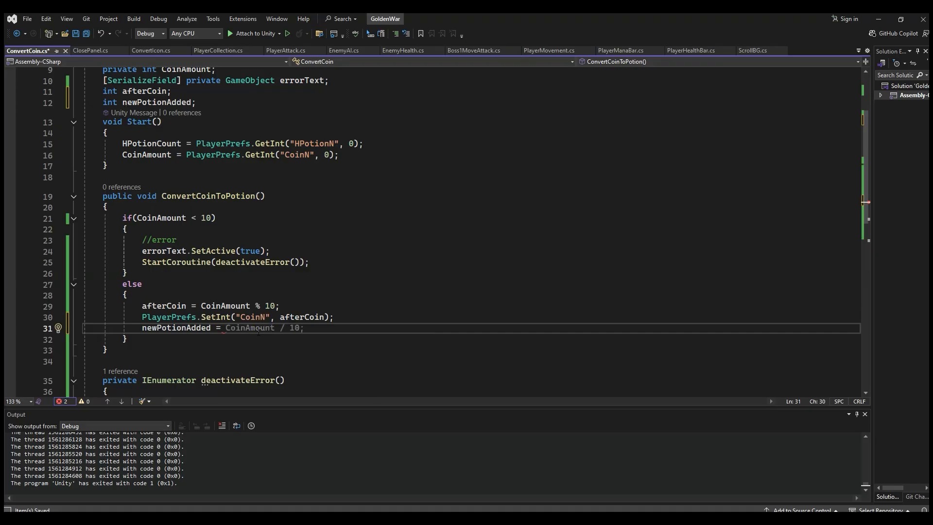
key("Tab")
Step: Examine how the else block calculates afterCoin, stores it under CoinN, and calculates newPotionAdded
left_click(225, 306)
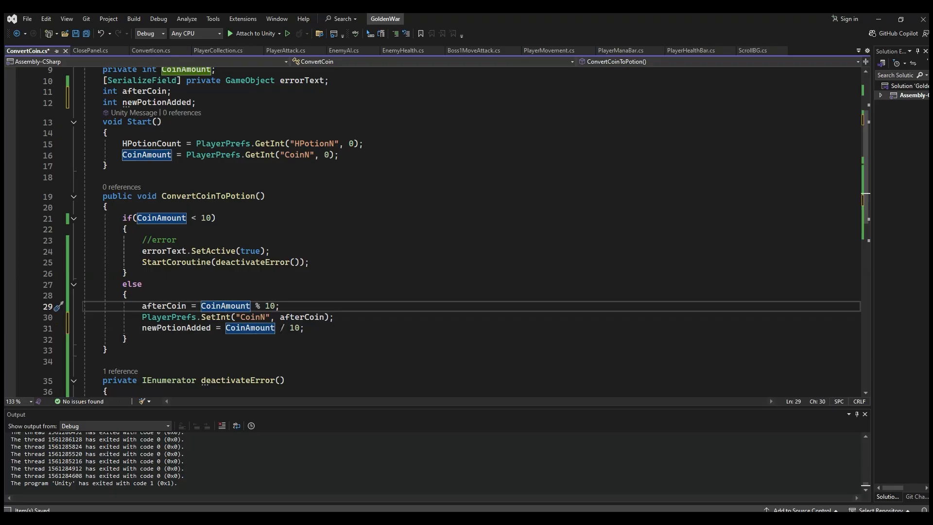
left_click(316, 327)
left_click(255, 305)
left_click(327, 328)
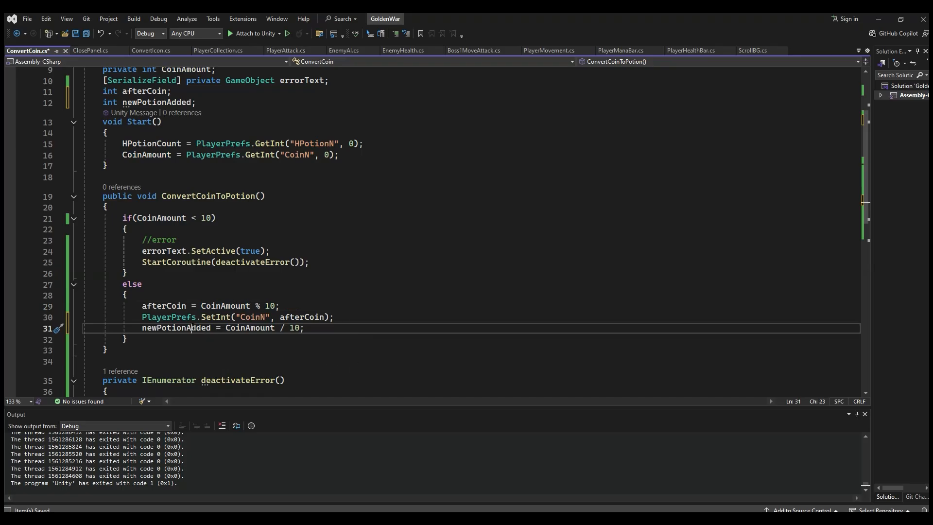
left_click(197, 328)
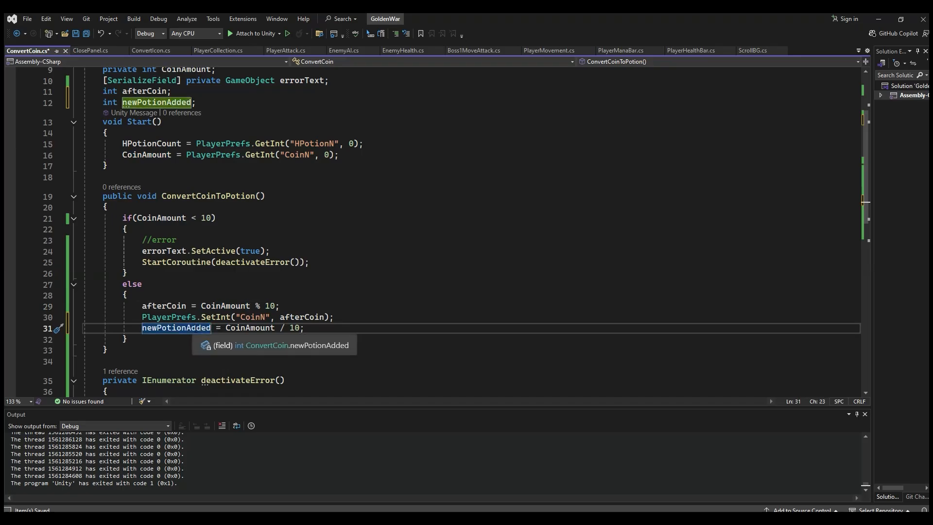
left_click(265, 307)
left_click(261, 317)
left_click(305, 314)
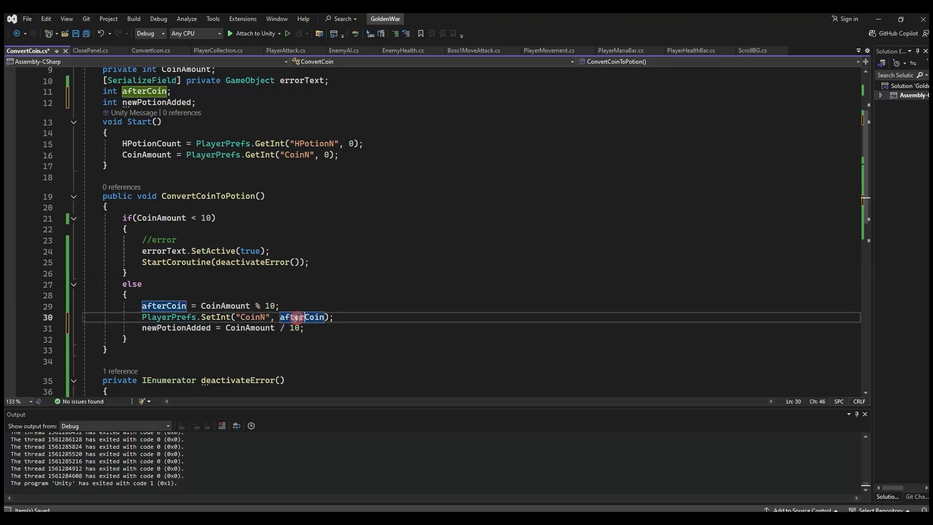
left_click(221, 328)
left_click(337, 328)
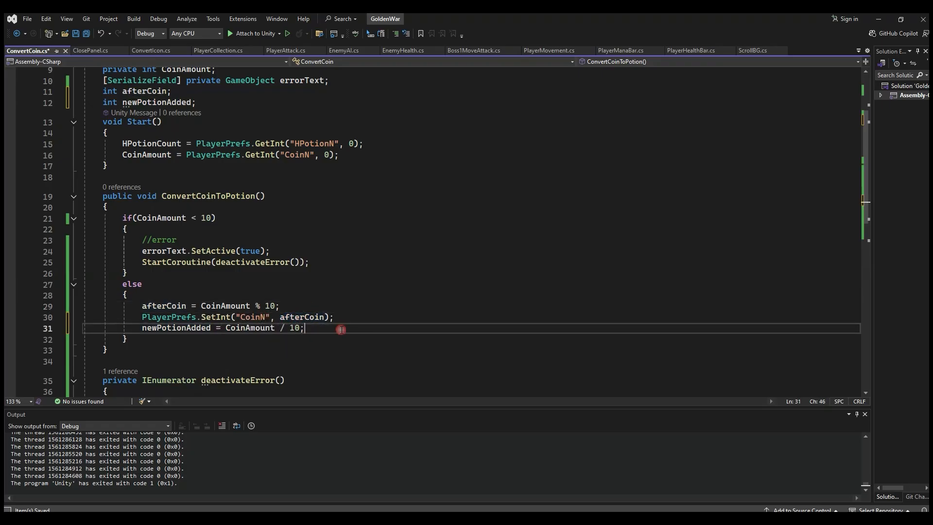
Step: Copy the HPotionN PlayerPrefs call from Start below the newPotionAdded statement and change its GetInt to SetInt
left_click_drag(363, 144, 196, 144)
key("ctrl+c")
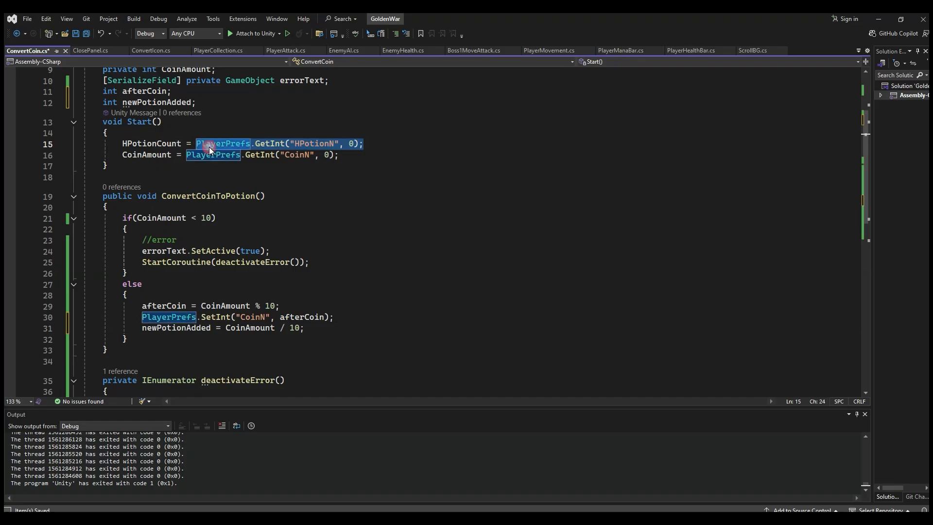
left_click(319, 330)
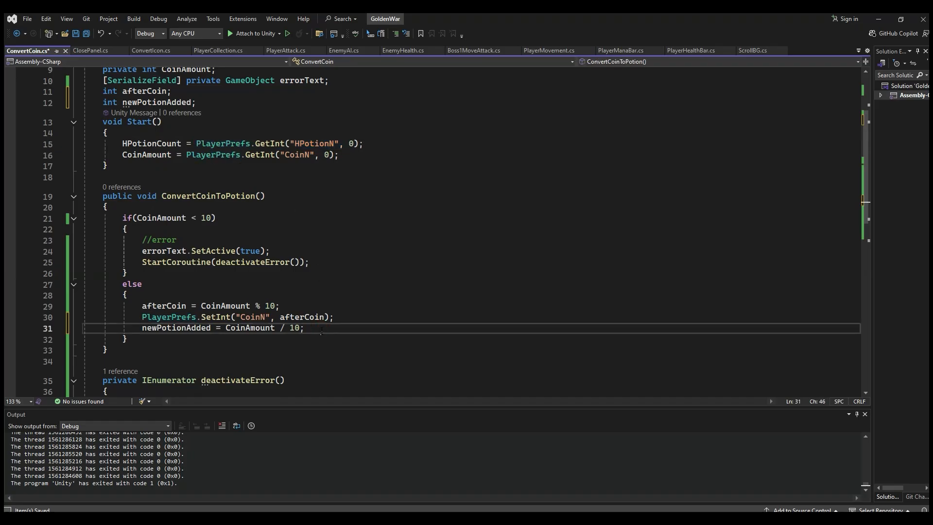
key("Return")
key("ctrl+v")
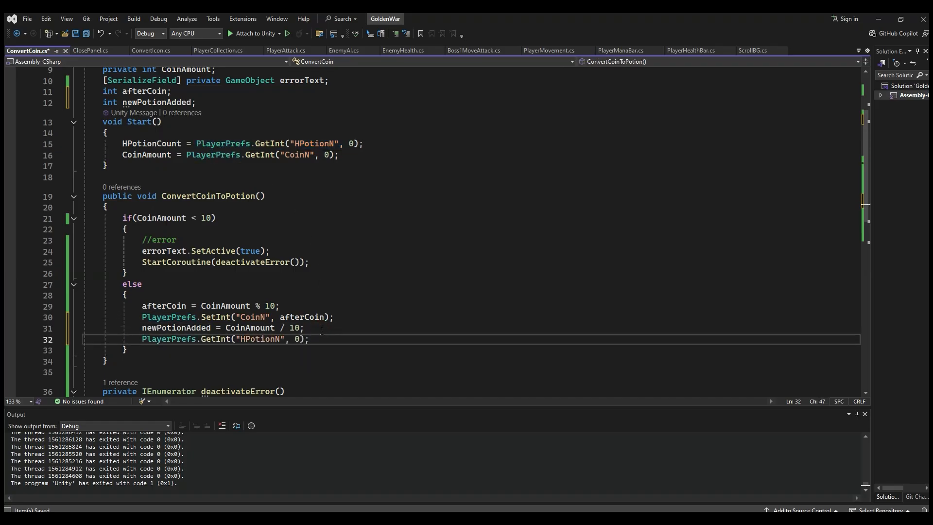
double_click(225, 340)
type("Set")
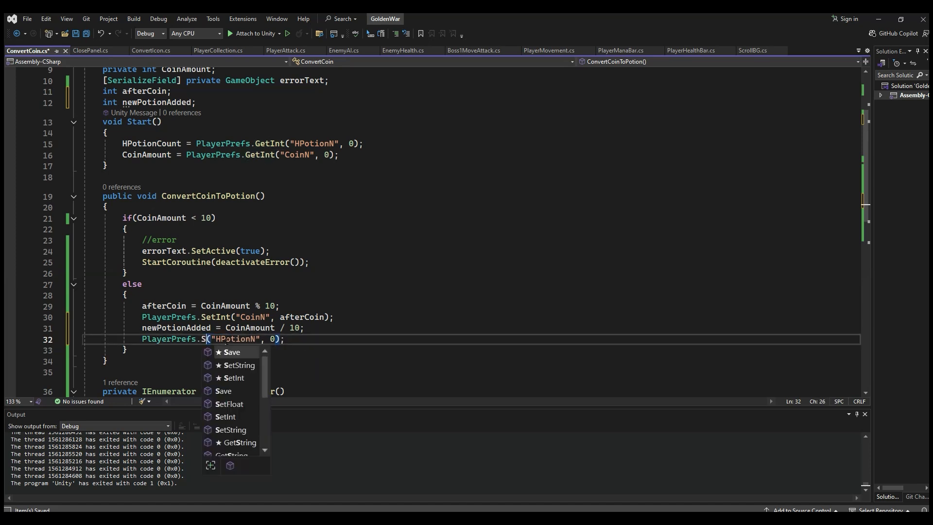
key("Tab")
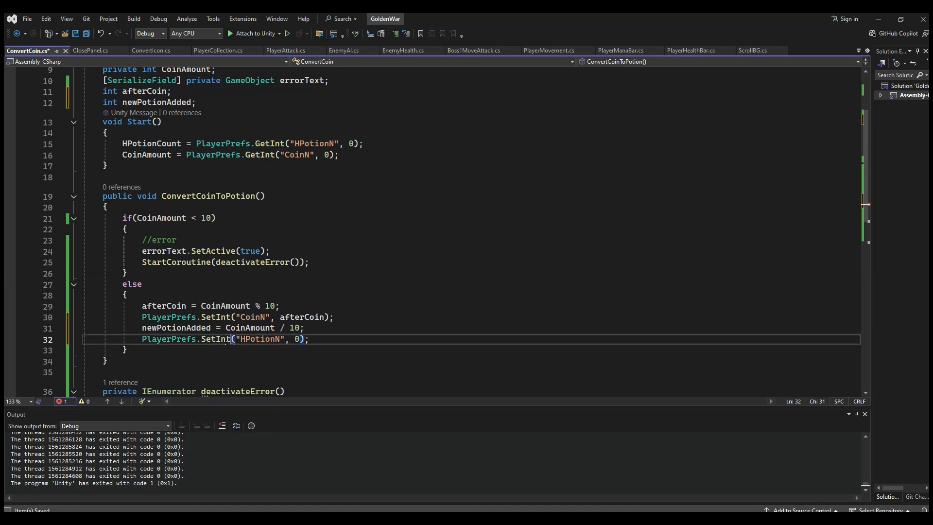
double_click(243, 339)
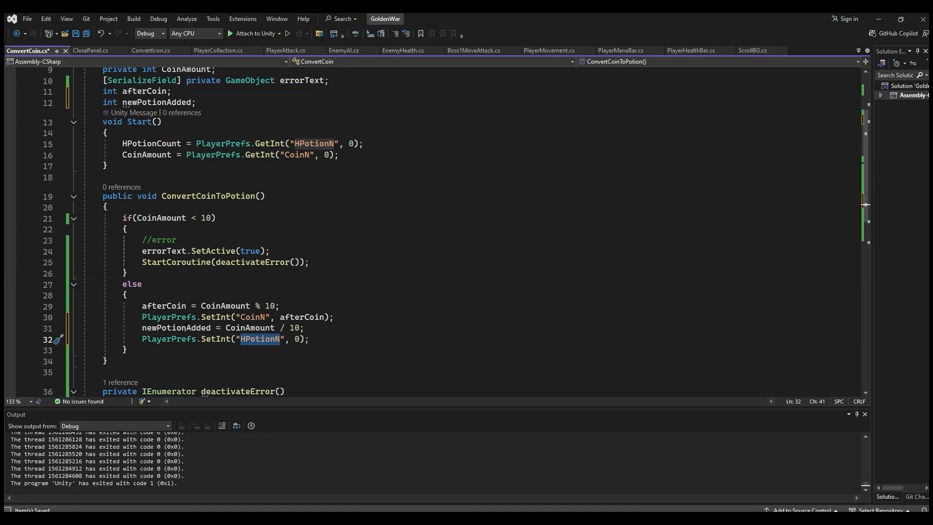
Step: Replace the 0 in the SetInt("HPotionN") call with HPotionCount
triple_click(187, 328)
double_click(187, 328)
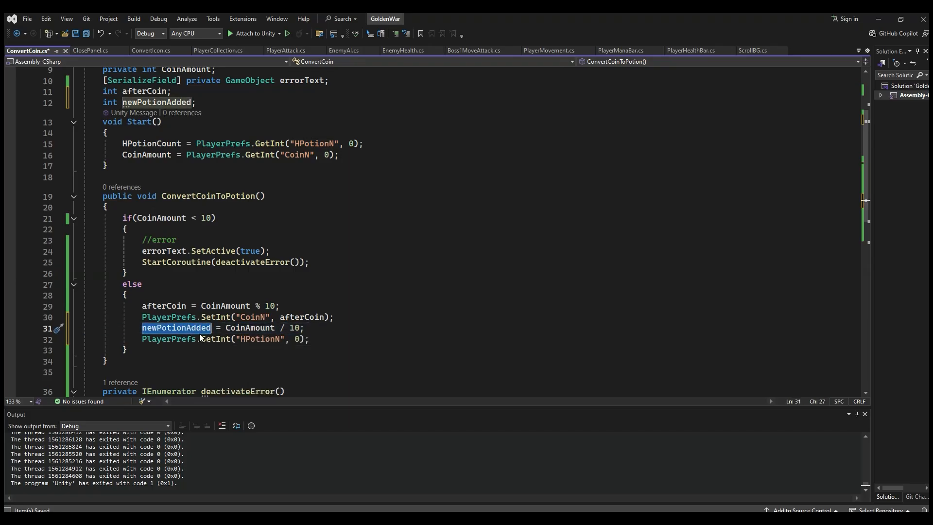
mouse_move(194, 329)
double_click(150, 144)
key("ctrl+c")
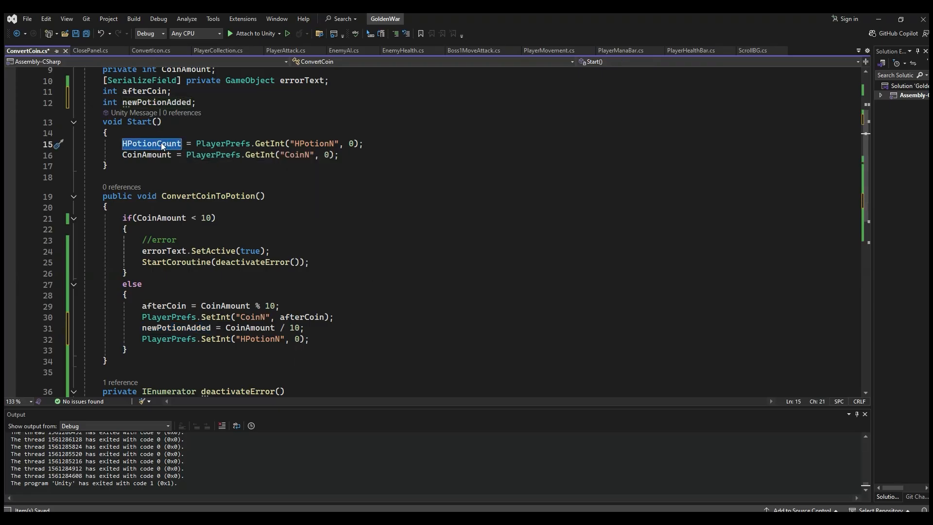
left_click(298, 339)
double_click(297, 338)
key("ctrl+v")
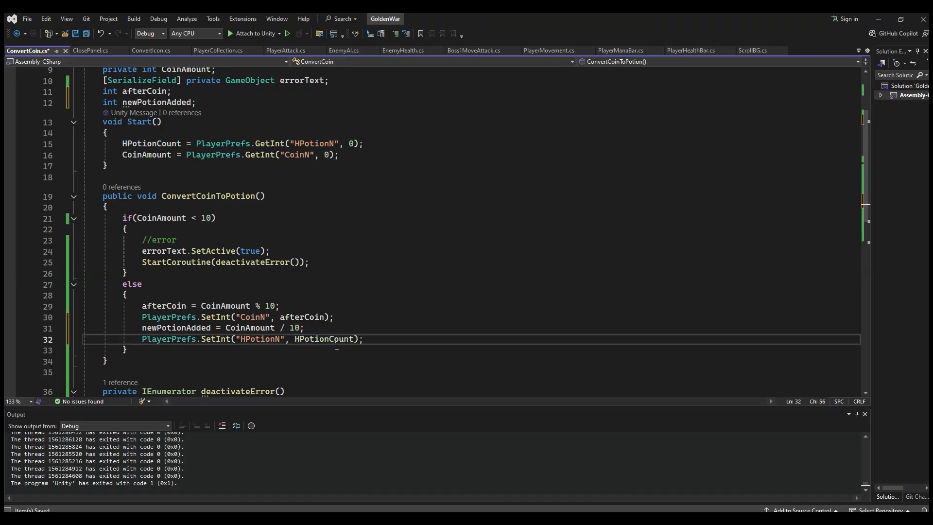
Step: Add + newPotionAdded after HPotionCount in the SetInt("HPotionN") call and save the script
double_click(179, 328)
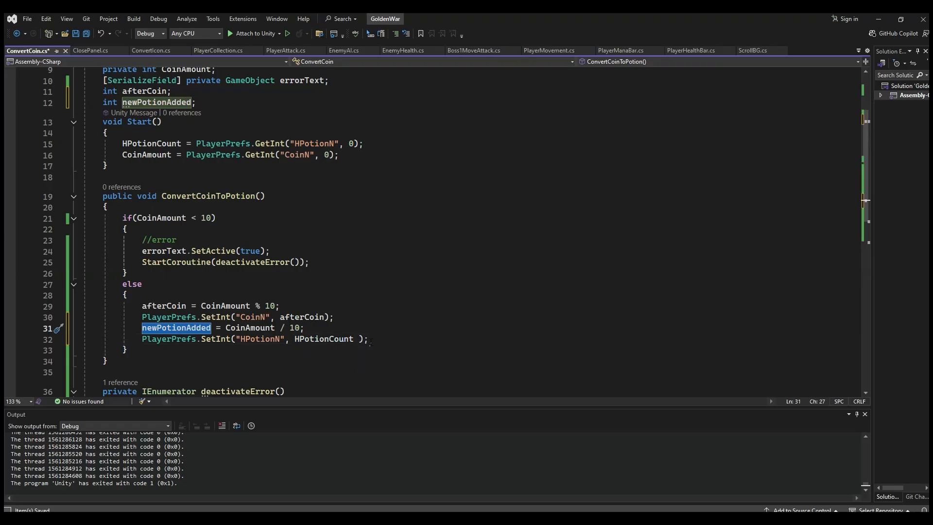
left_click(360, 338)
type("+ ")
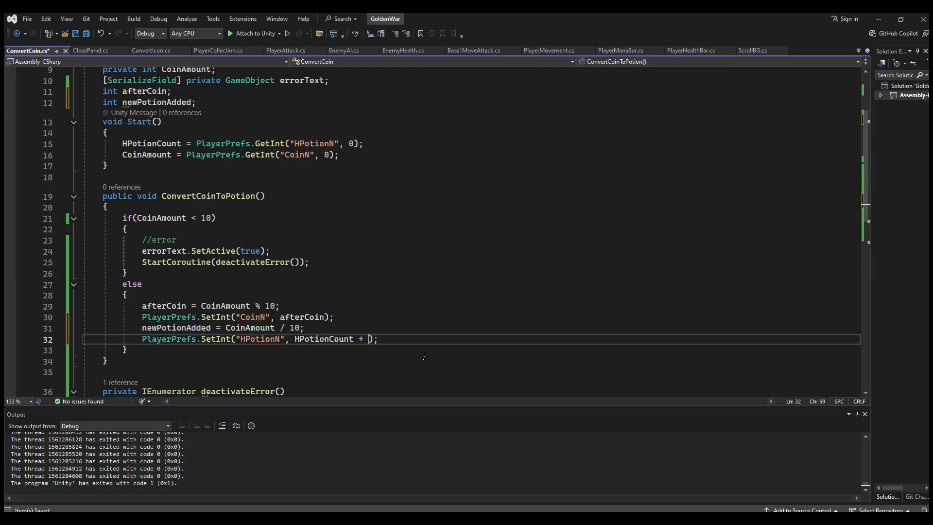
type("newPotionAdded")
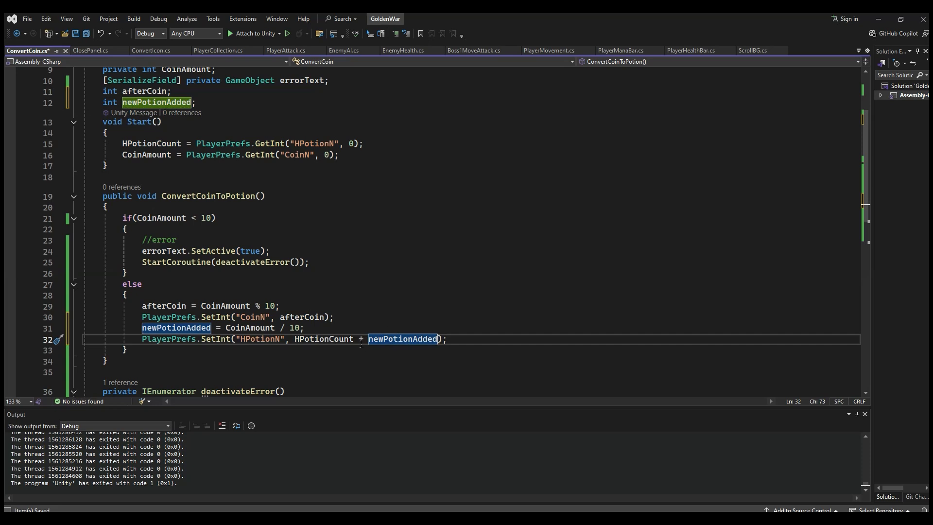
left_click(216, 339)
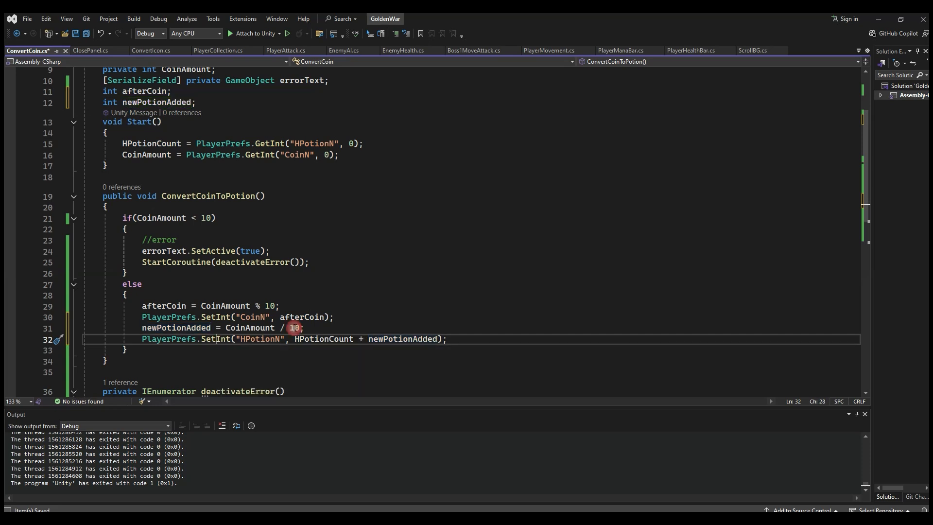
left_click(304, 316)
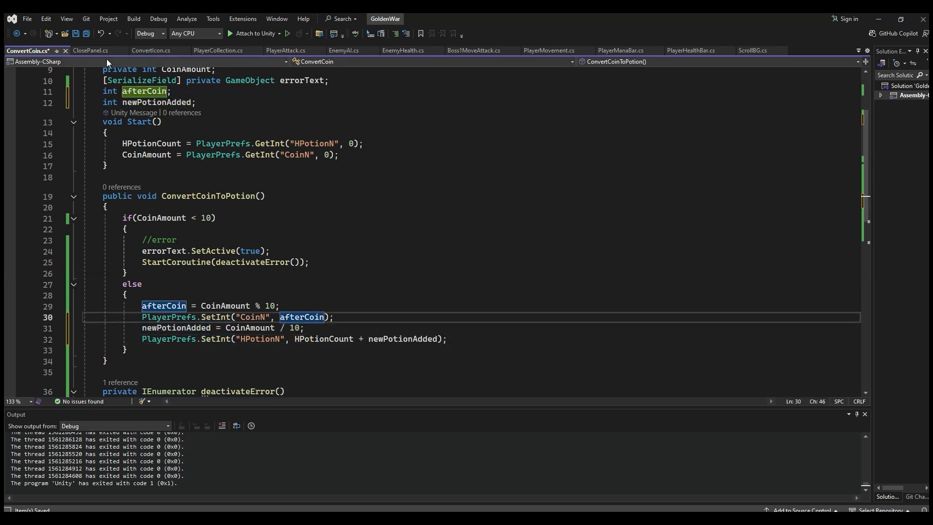
left_click(377, 338)
key("Up")
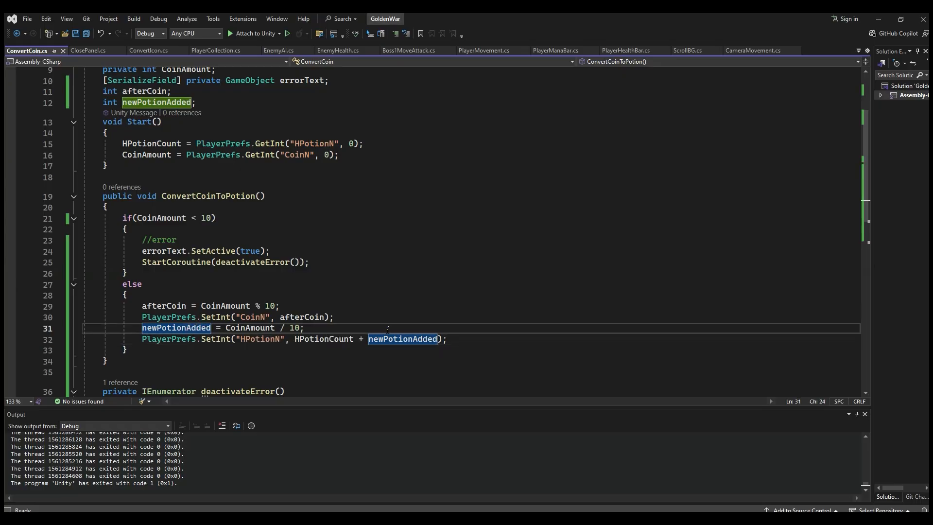
Step: Declare the field int allPotions; below the newPotionAdded declaration
left_click(202, 103)
key("Return")
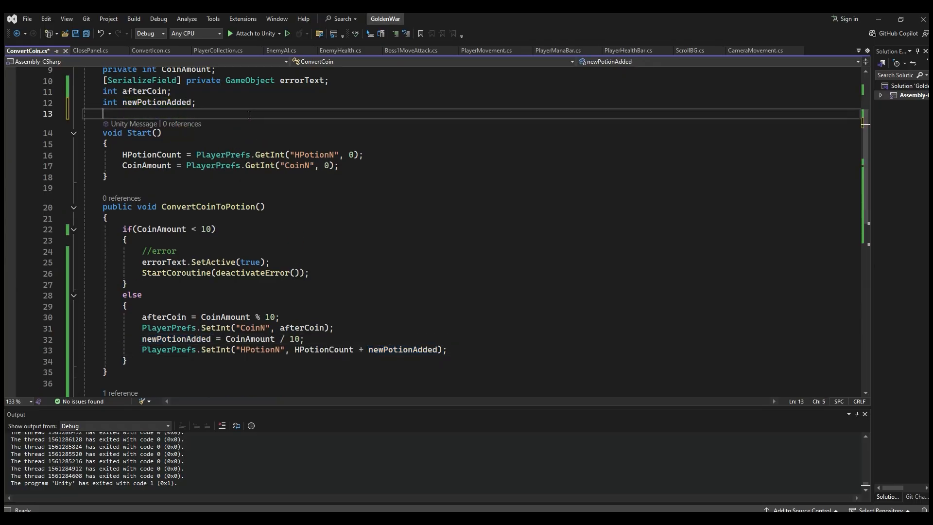
type("int ")
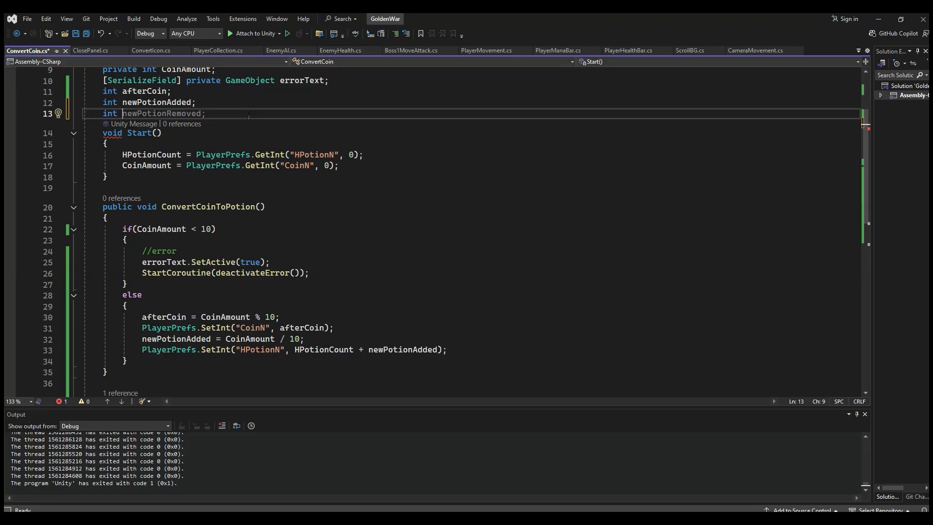
type("All")
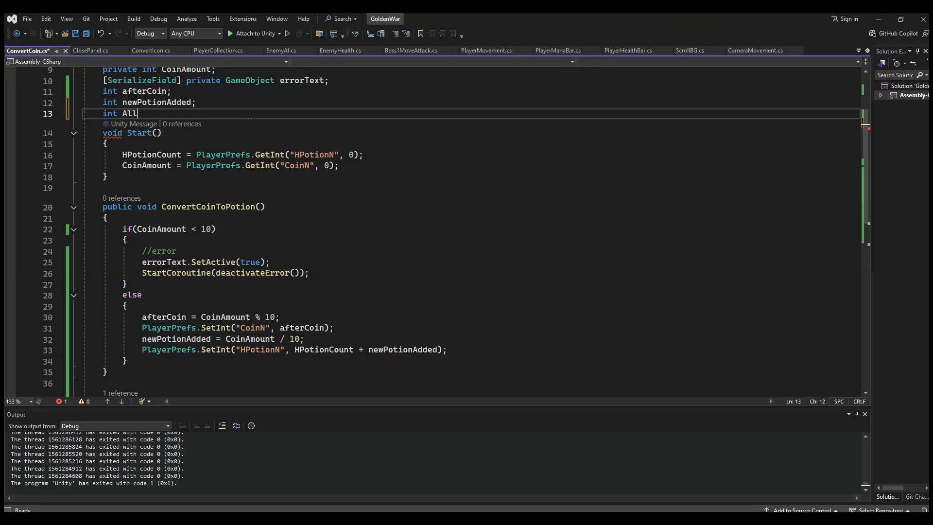
key("BackSpace")
key("BackSpace")
type("all")
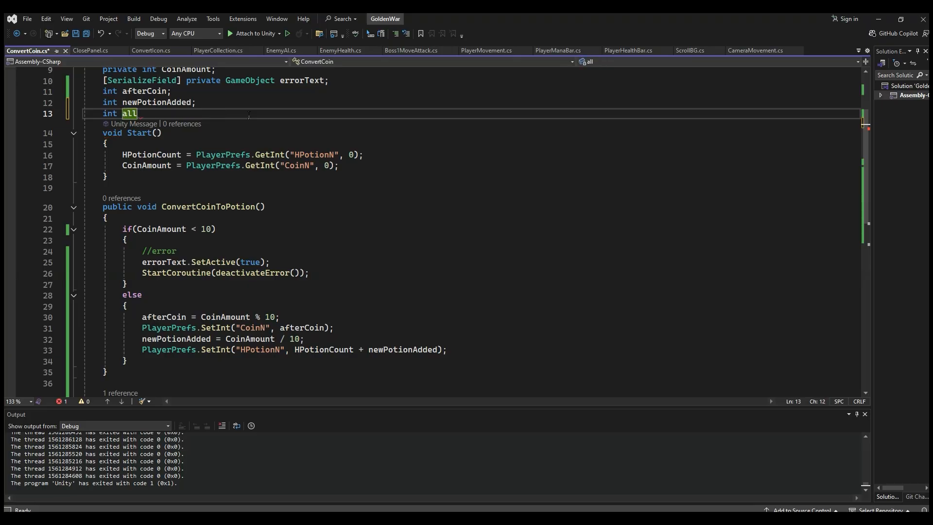
type("Potions;")
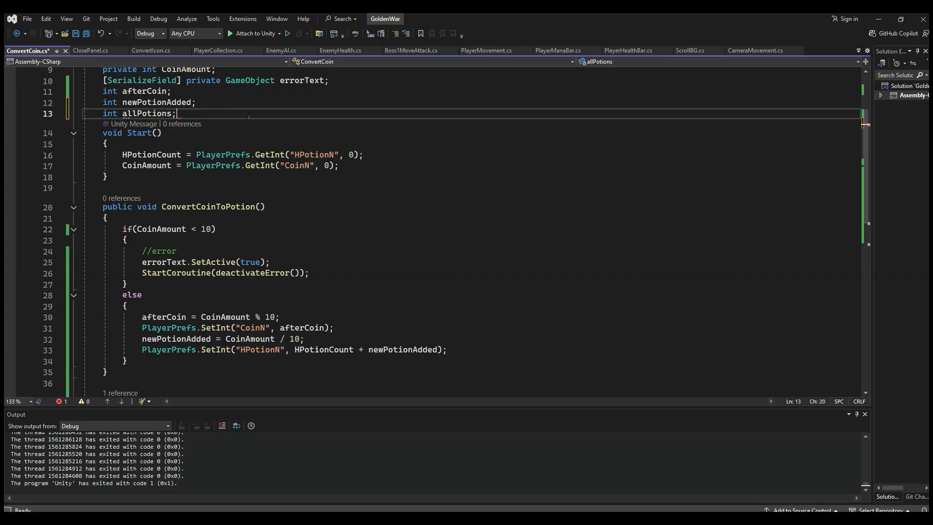
Step: Add an allPotions assignment below the newPotionAdded calculation, moving HPotionCount + newPotionAdded into it from the SetInt call
double_click(155, 113)
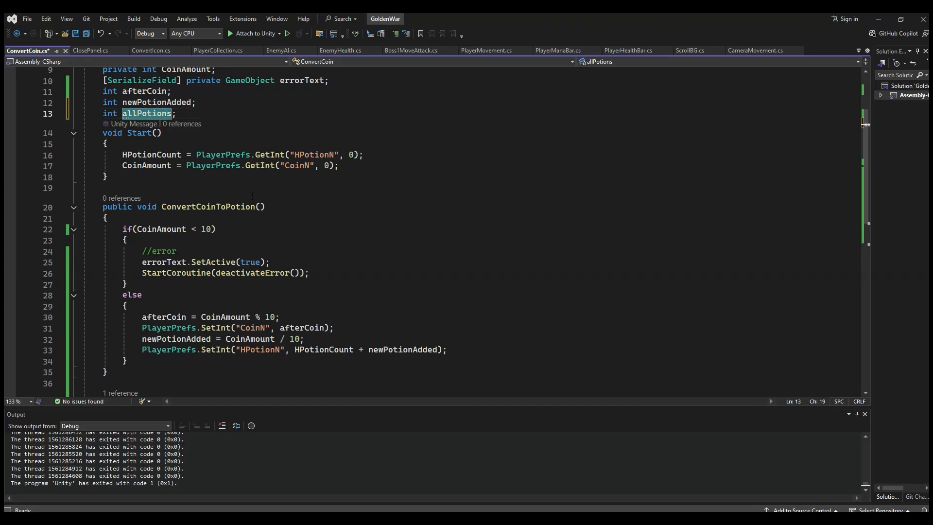
left_click(324, 337)
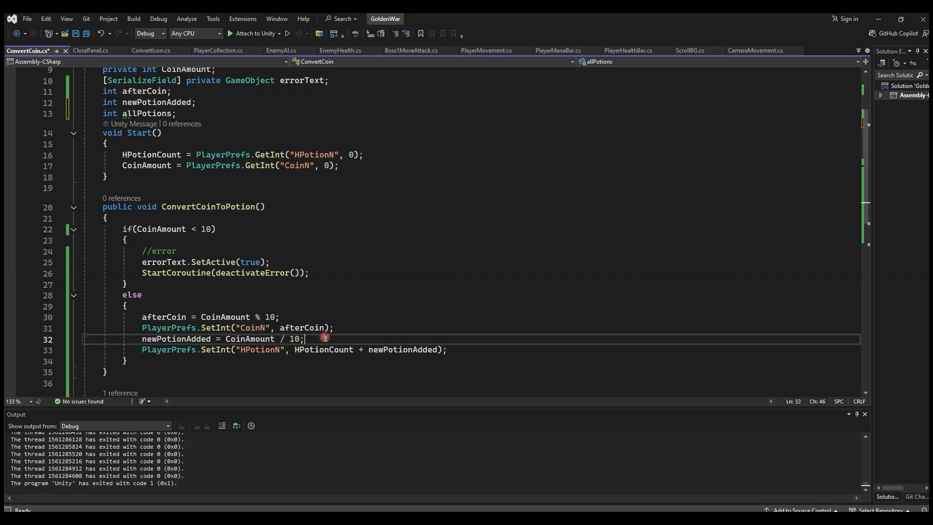
key("Return")
type("allPotions =")
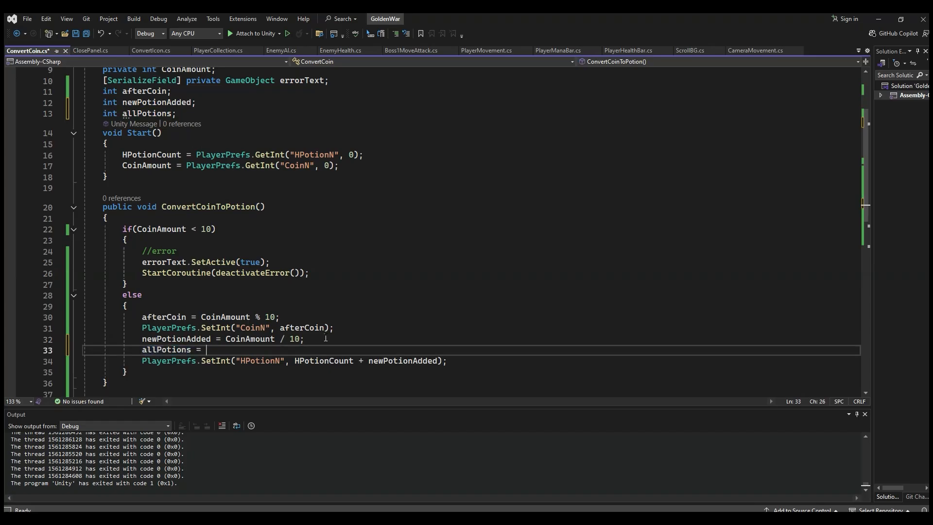
left_click_drag(295, 361, 440, 367)
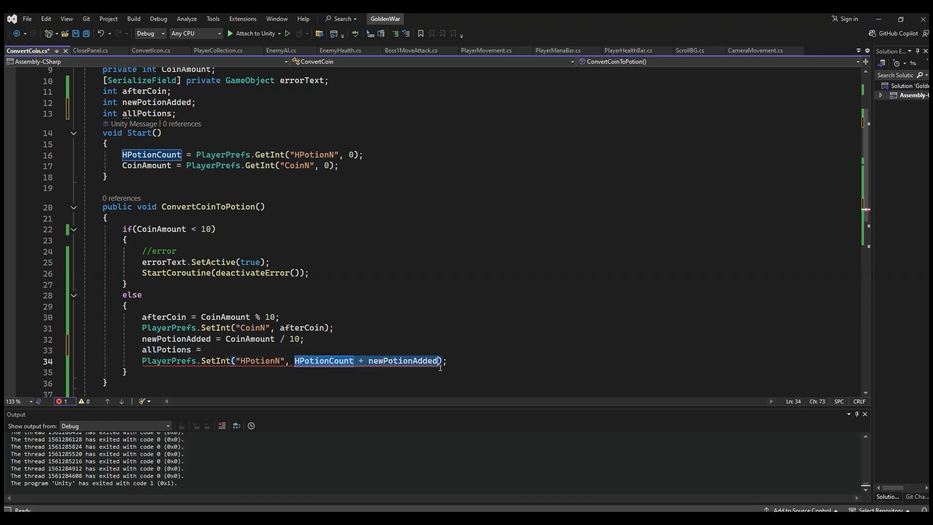
key("ctrl+x")
left_click(235, 350)
key("ctrl+v")
double_click(188, 349)
left_click(368, 348)
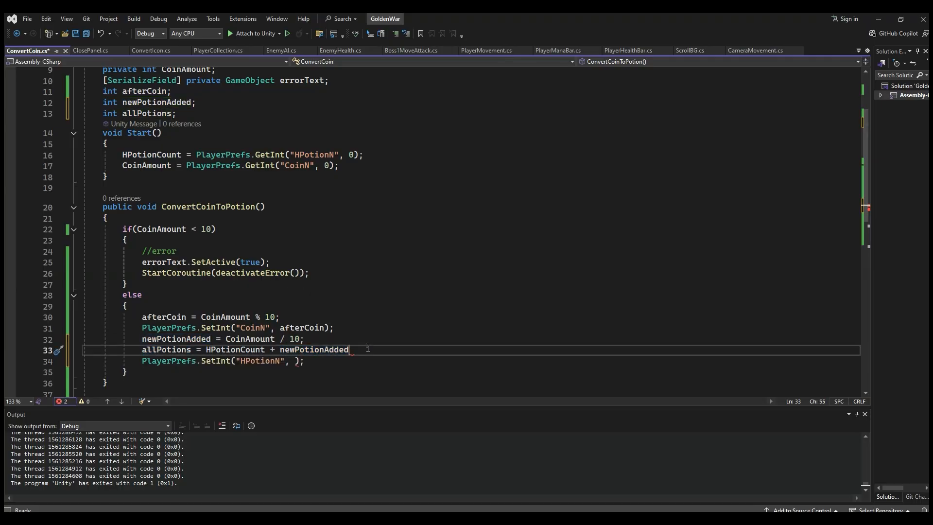
type(";")
Step: Pass allPotions as the value in the SetInt("HPotionN") call
left_click(291, 361)
type("allPotions")
left_click(370, 359)
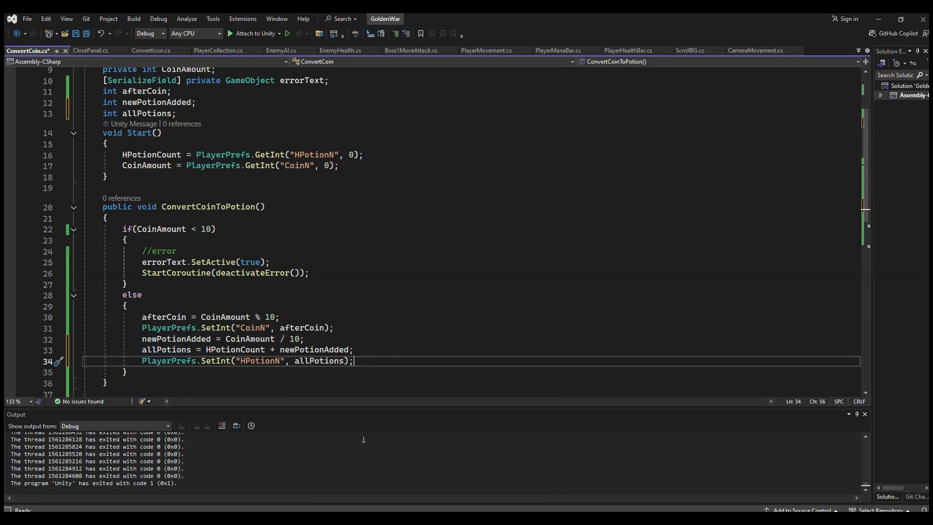
key("alt+Tab")
scroll(548, 271, "down", 7)
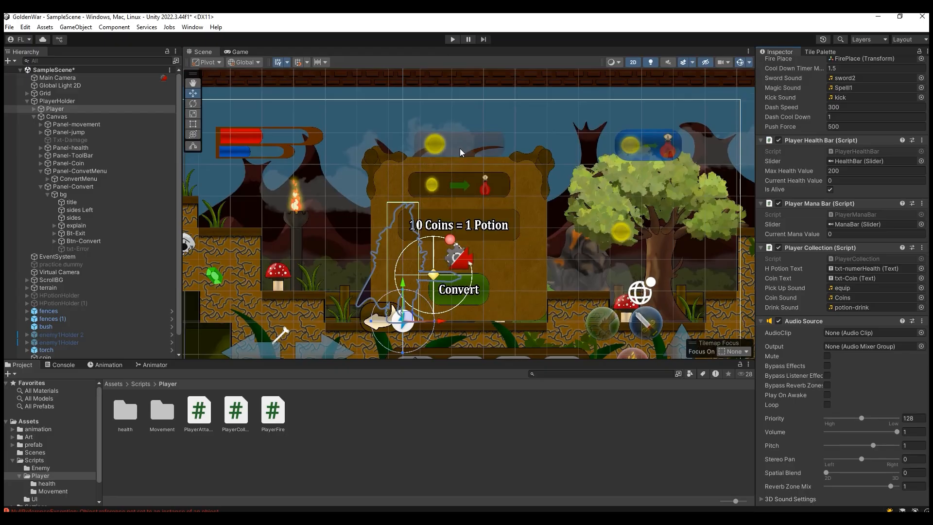
scroll(608, 233, "down", 1)
scroll(608, 233, "down", 2)
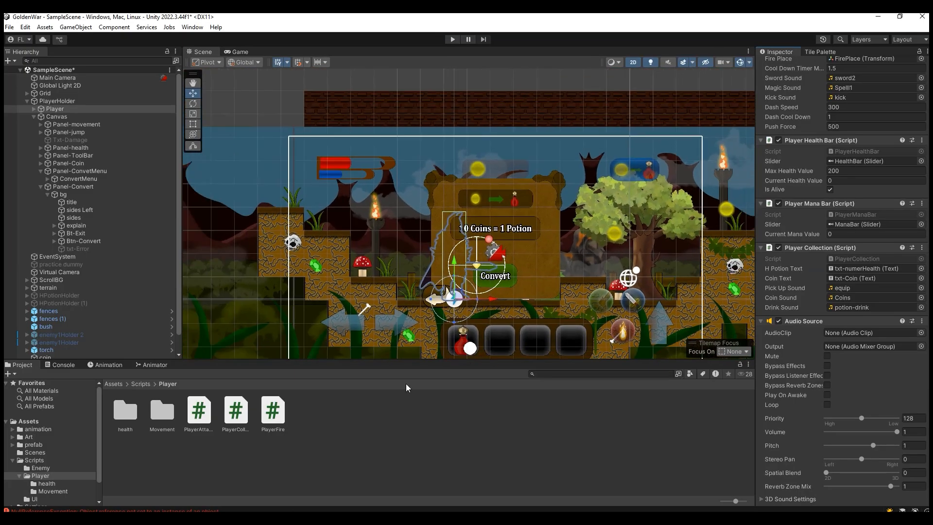
key("alt+Tab")
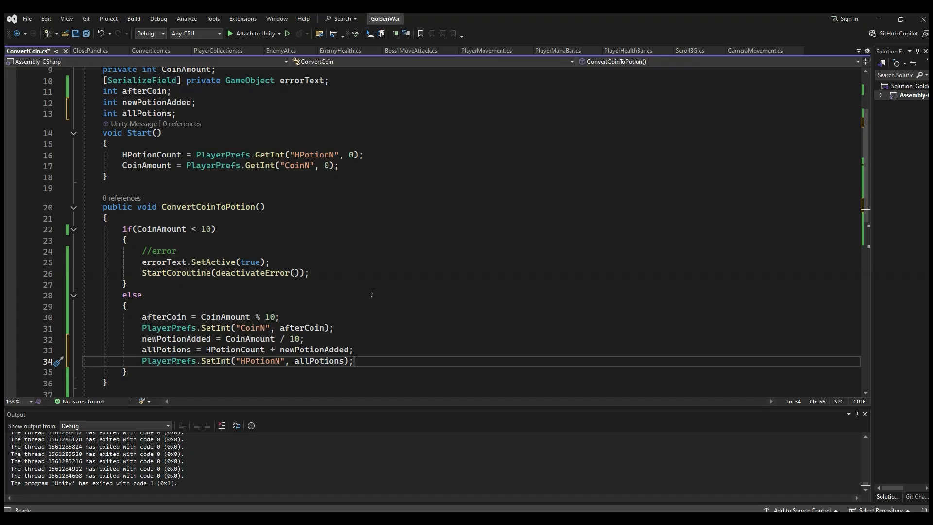
Step: Close the Boss1MoveAttack.cs, ScrollBG.cs and bowGirlEnemy.cs files
left_click(453, 52)
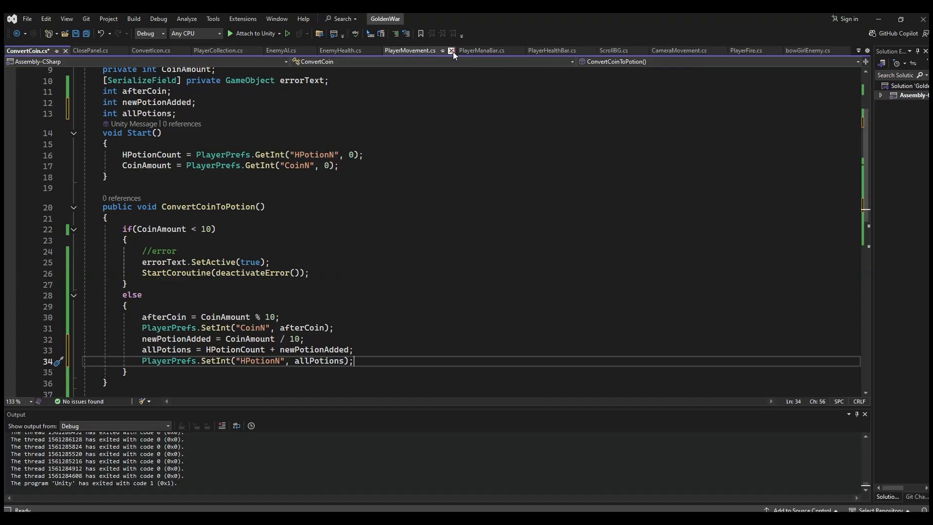
left_click(643, 50)
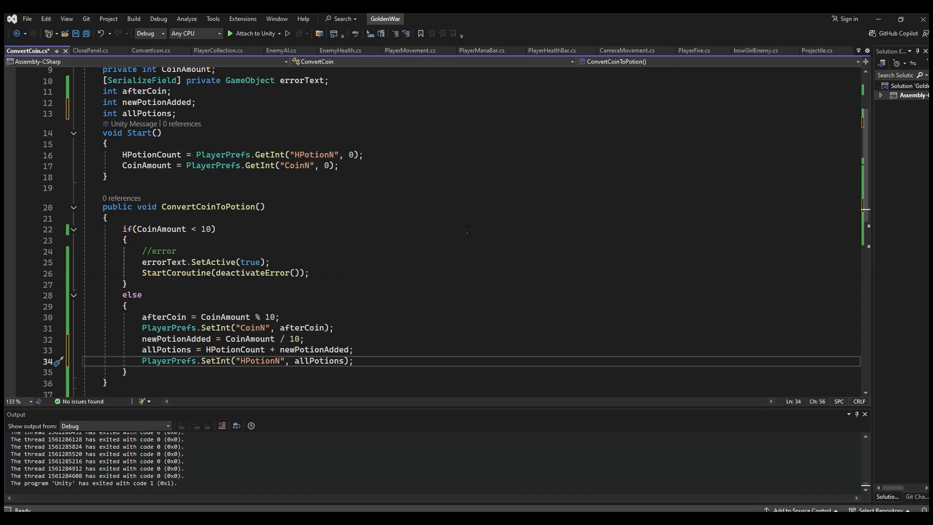
left_click(830, 51)
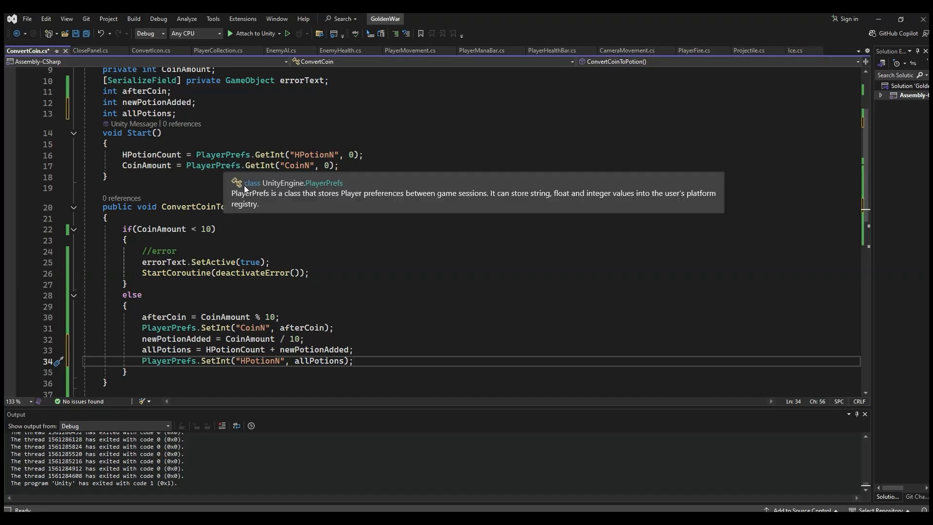
Step: Switch to Unity, open the PlayerCollection script from the Player's component and examine its UpdateHpotionUI and UpdateCoinUI methods
key("alt+Tab")
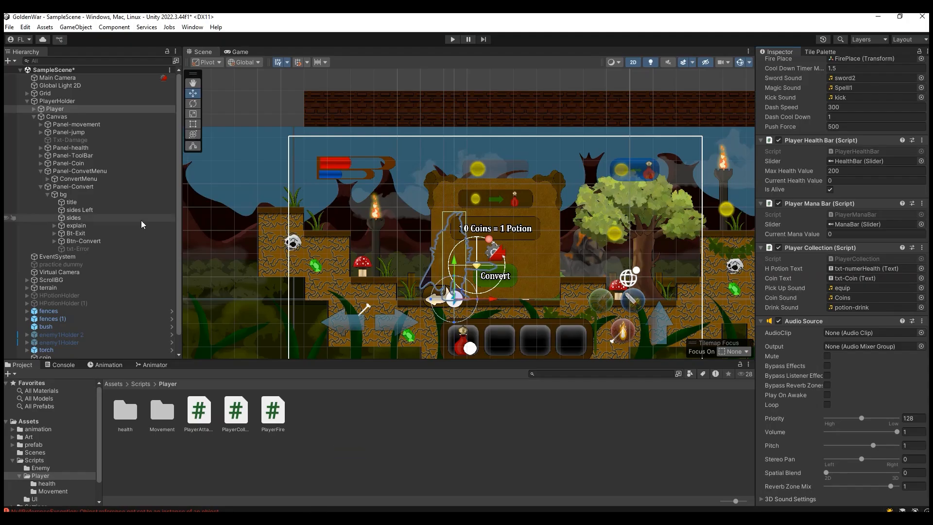
double_click(846, 258)
left_click(239, 255)
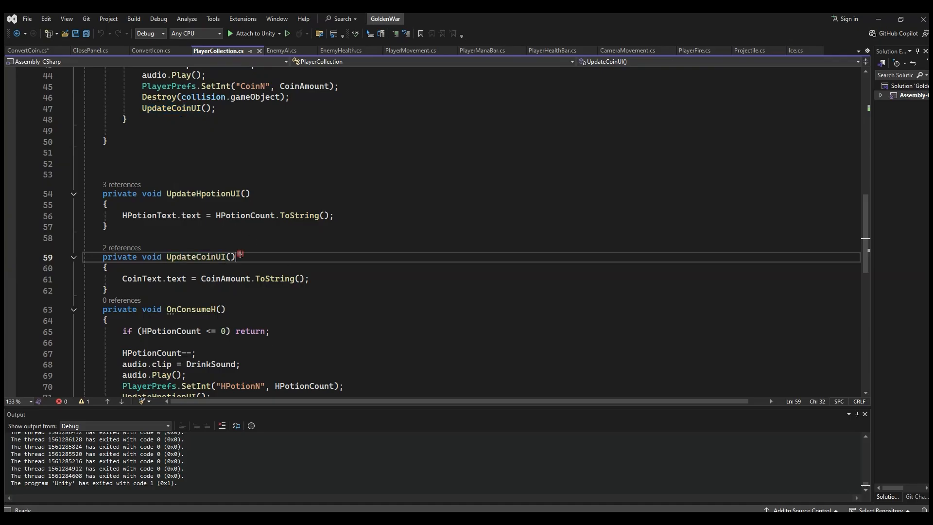
left_click(197, 194)
left_click(203, 256)
left_click(250, 215)
key("Up")
left_click(239, 215)
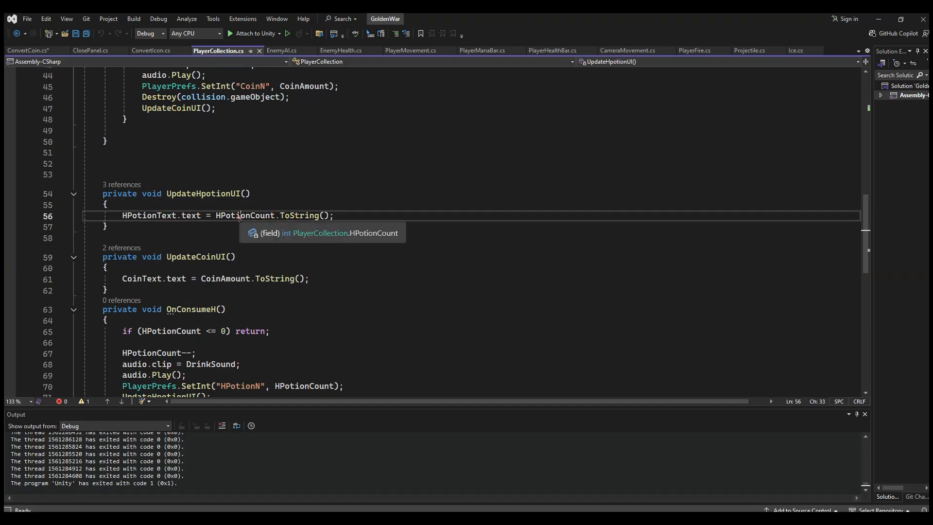
Step: Copy the HPotionCount and CoinAmount GetInt lines from Start in ConvertCoin.cs to the end of the else block, after a blank line
left_click(29, 51)
left_click_drag(343, 232, 122, 221)
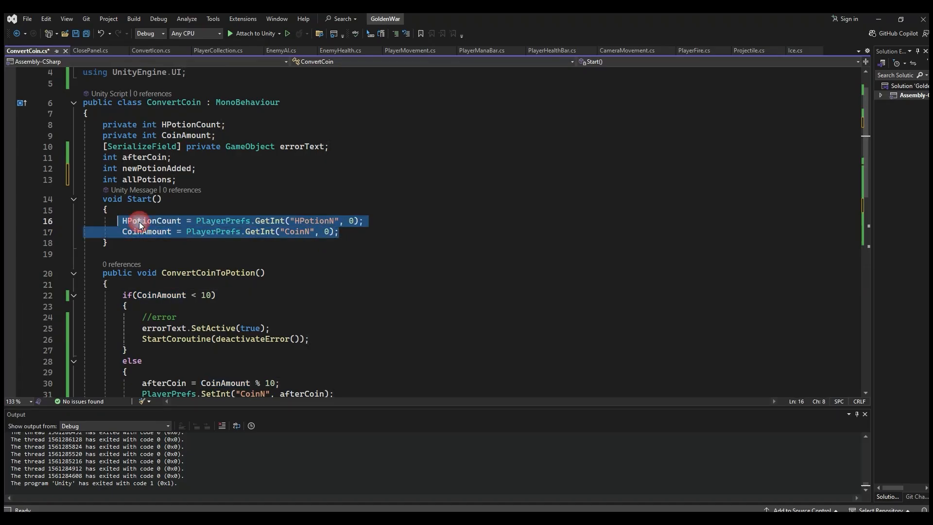
scroll(238, 308, "down", 4)
key("ctrl+c")
left_click(375, 293)
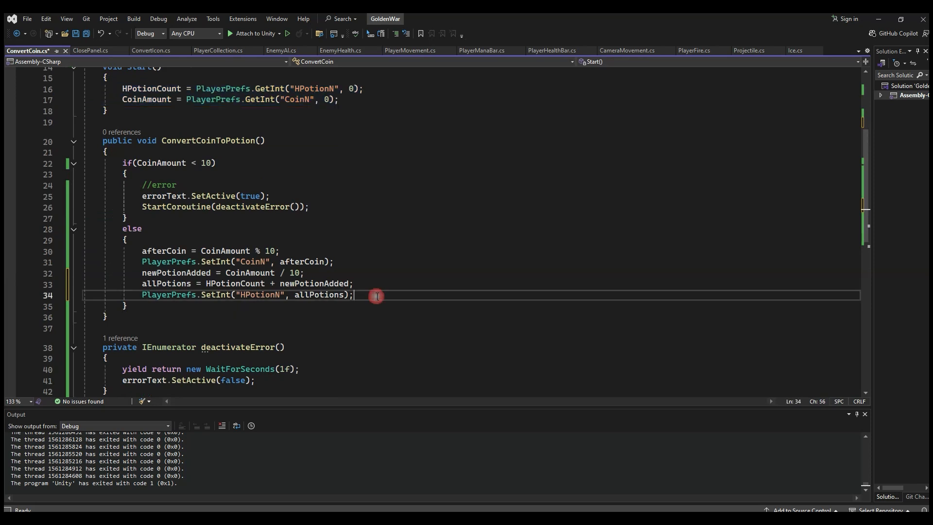
key("Return")
key("Return")
key("ctrl+v")
left_click(231, 295)
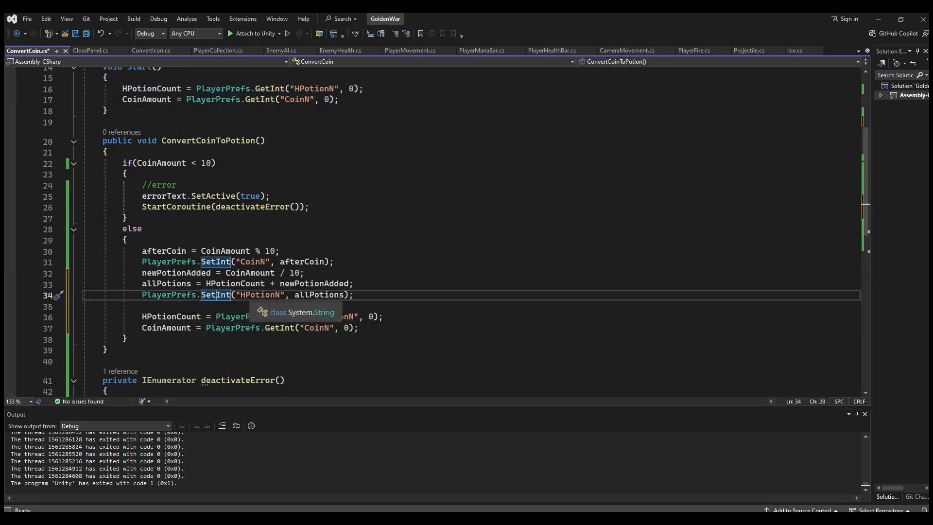
left_click(315, 317)
Step: Declare the field private PlayerCollection playerCollection; below the allPotions declaration
scroll(208, 326, "up", 5)
left_click(234, 214)
key("Return")
type("private")
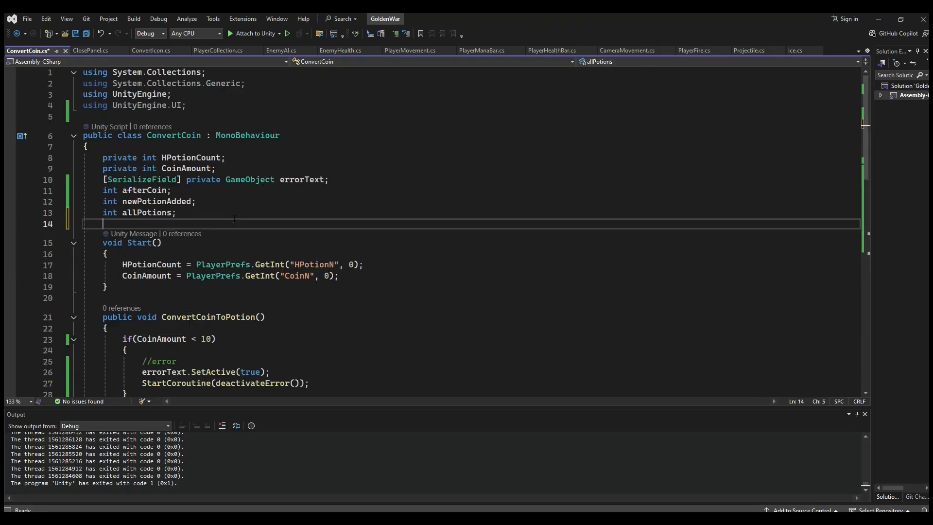
type(" P")
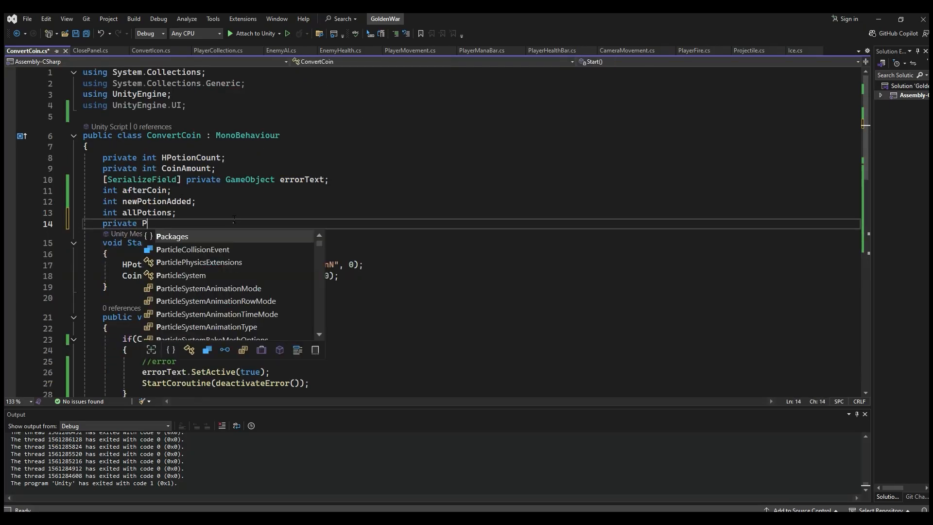
type("layerC")
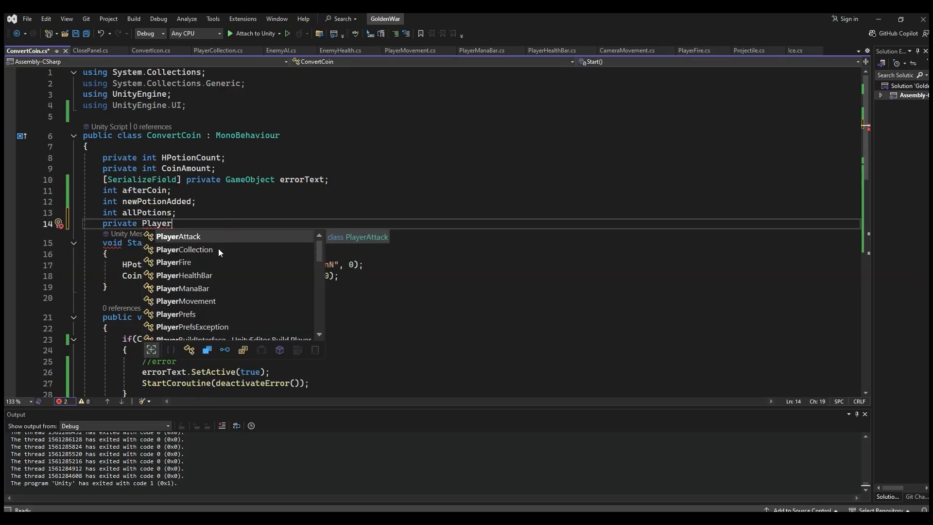
key("Tab")
key("Tab")
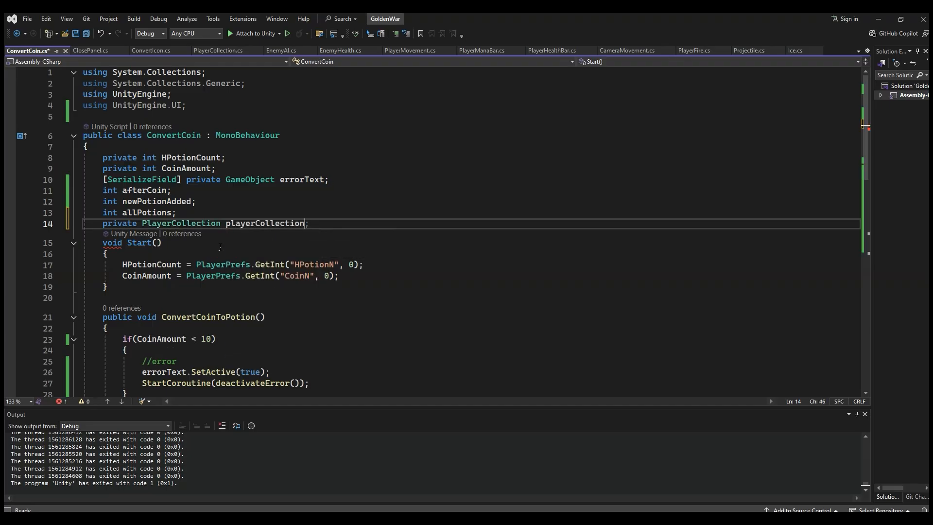
type(";")
Step: Add the line playerCollection = FindObjectOfType<PlayerCollection>(); at the end of Start in ConvertCoin.cs
left_click(347, 278)
key("Return")
type("pla")
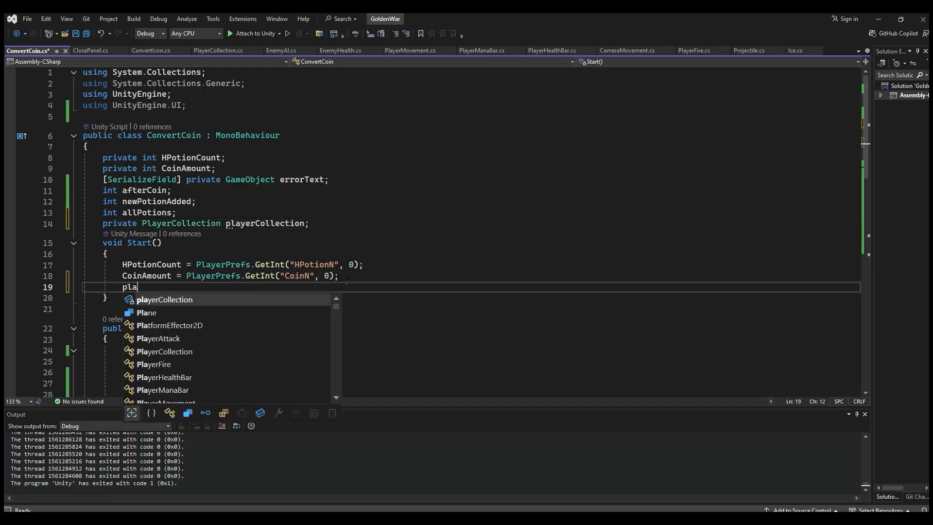
key("Tab")
type("= ")
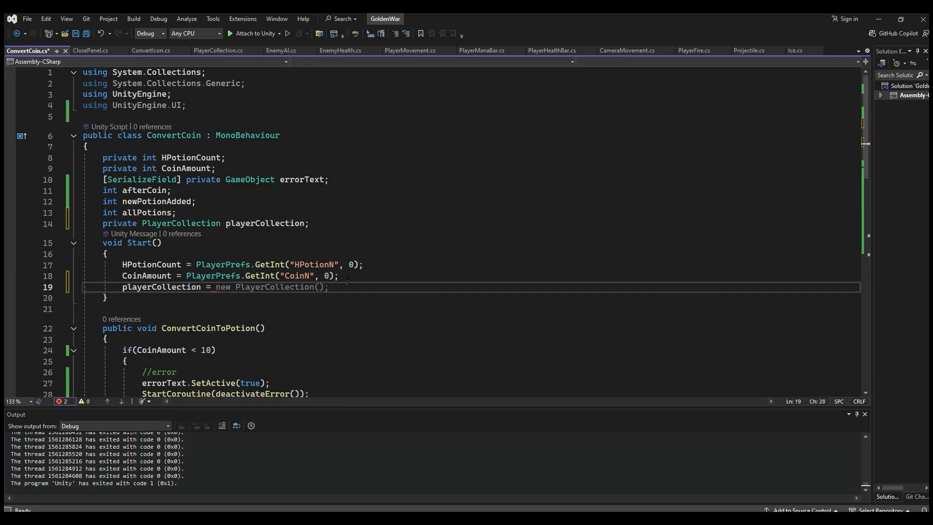
type("findobj")
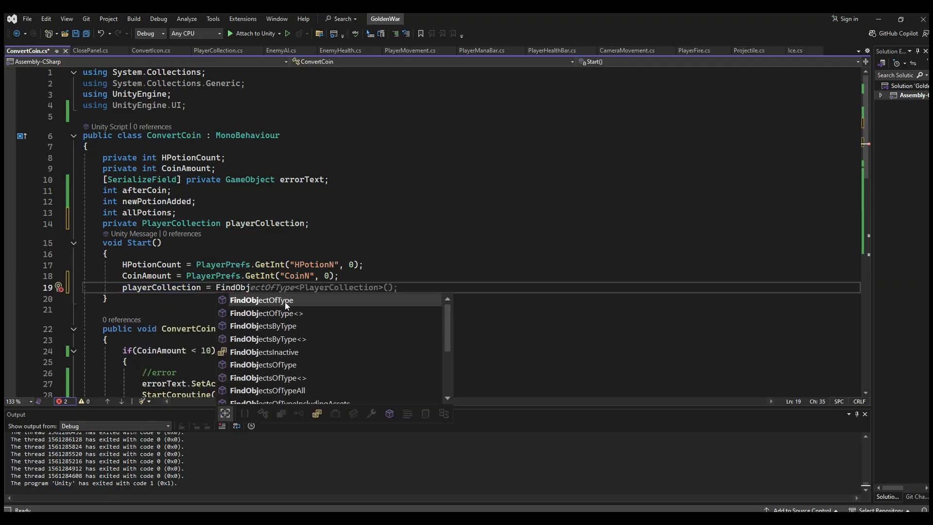
type("<")
key("Tab")
left_click(267, 287)
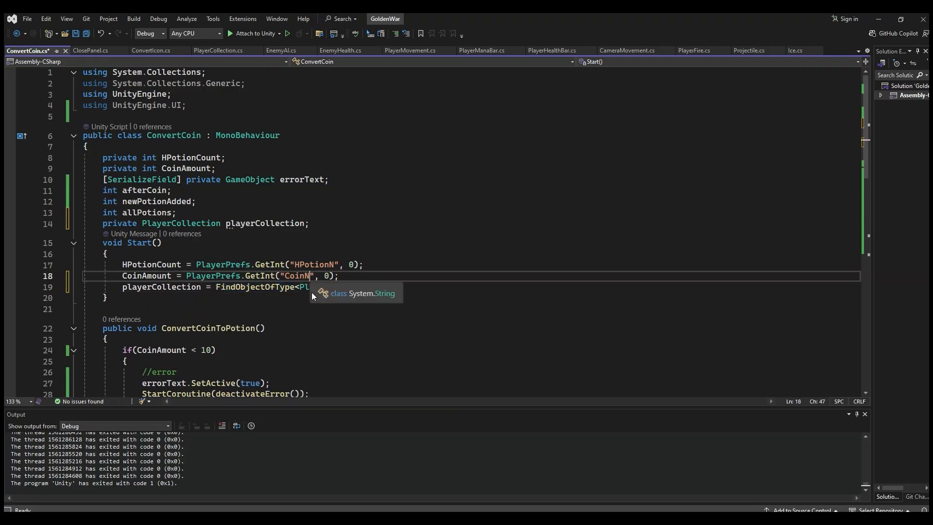
left_click(334, 287)
left_click(267, 287)
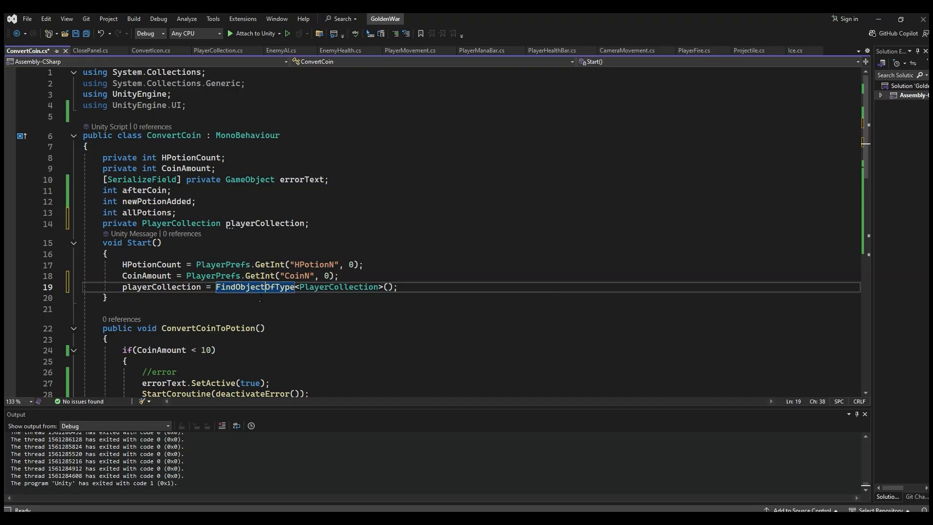
left_click(314, 287)
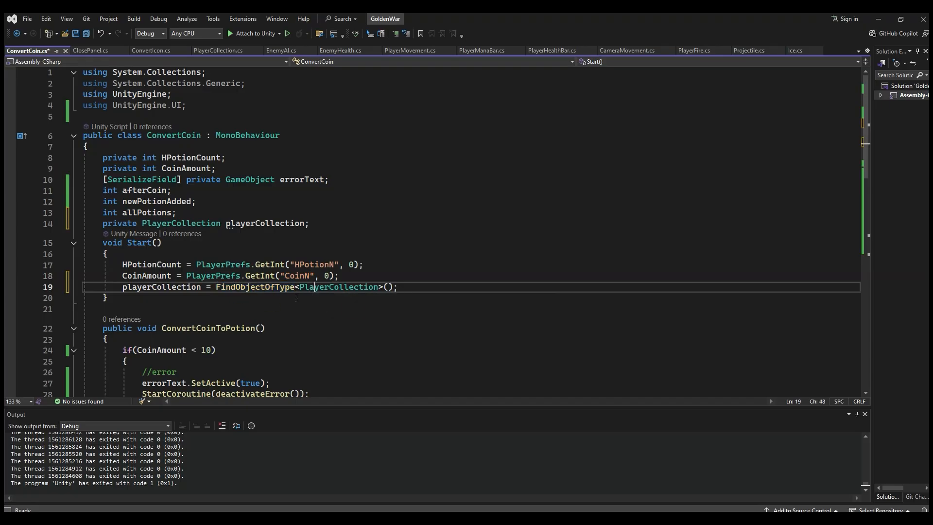
Step: In PlayerCollection.cs, change the access modifier of the UpdateHpotionUI and UpdateCoinUI methods to public
scroll(285, 261, "down", 5)
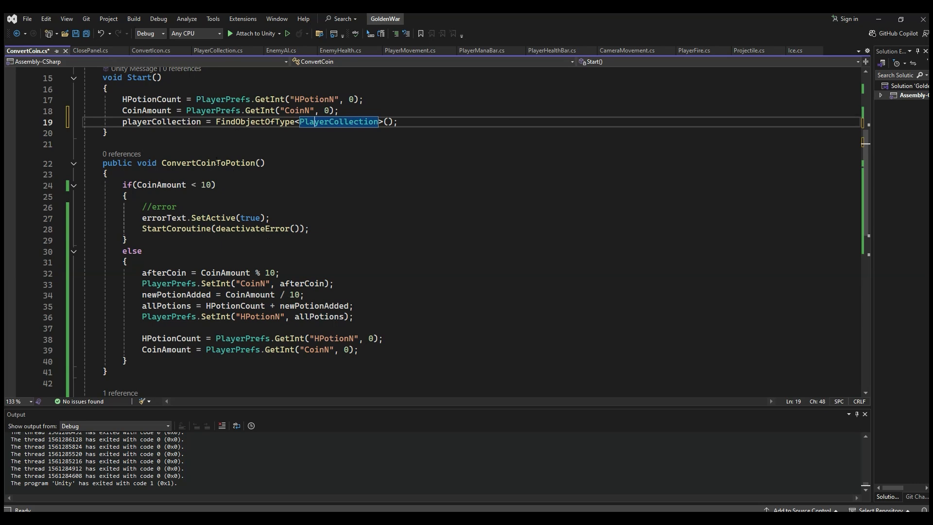
left_click(208, 51)
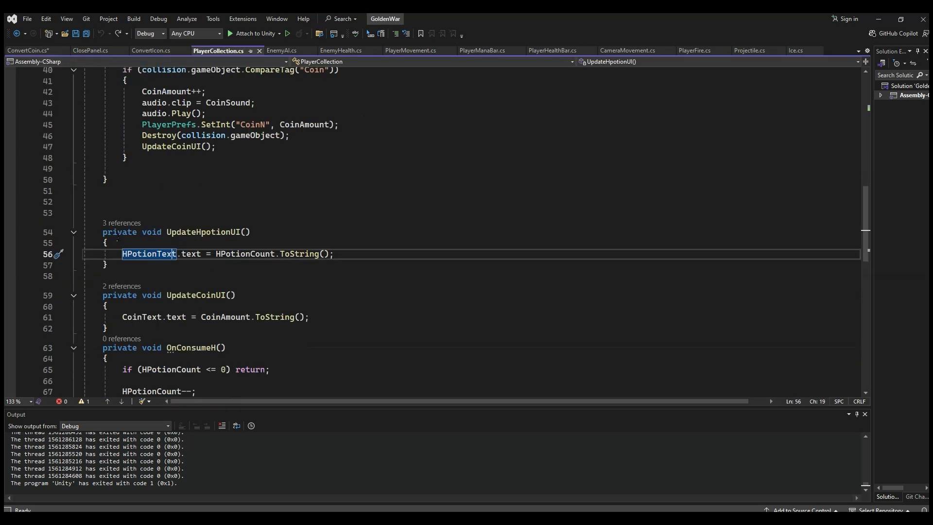
double_click(116, 235)
type("publi")
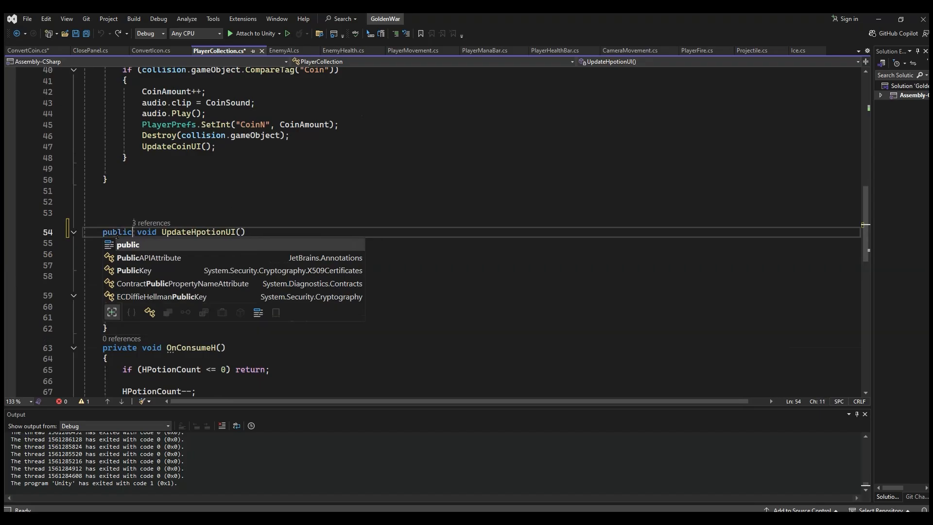
type("c")
left_click(207, 369)
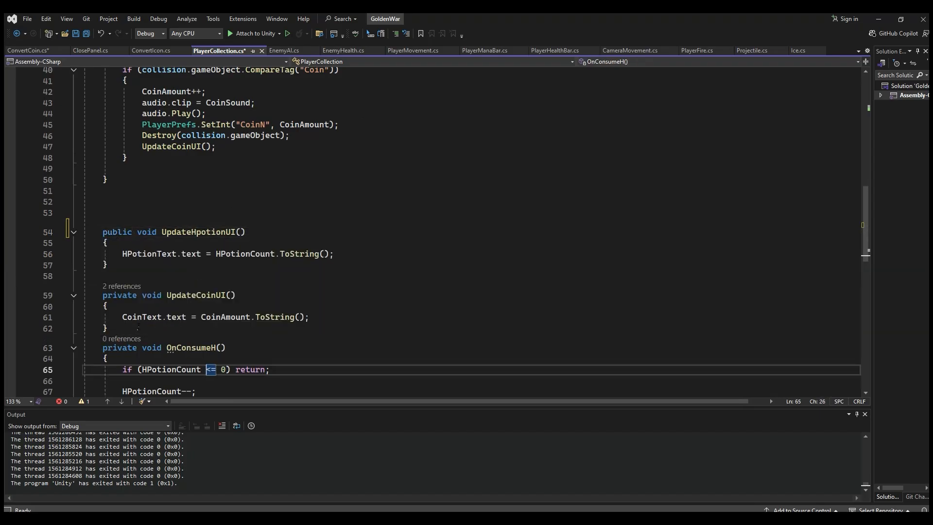
double_click(119, 294)
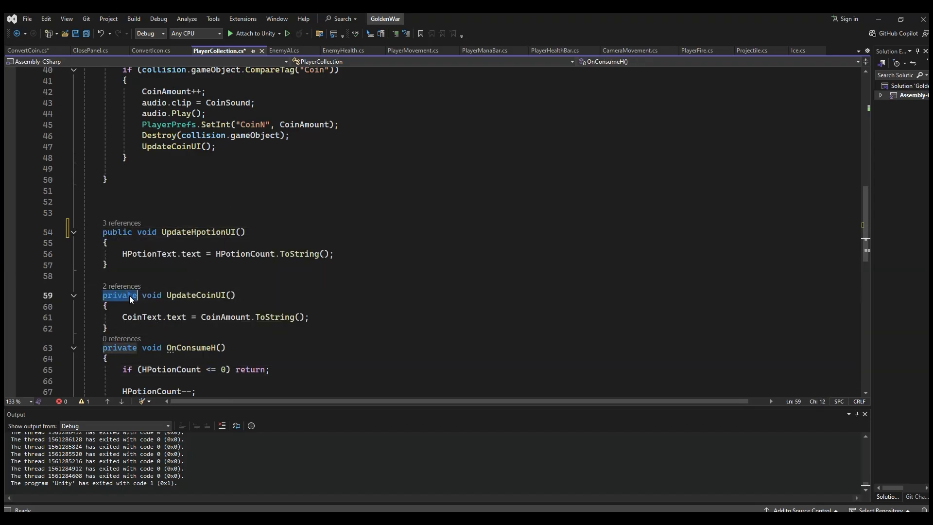
type("publi")
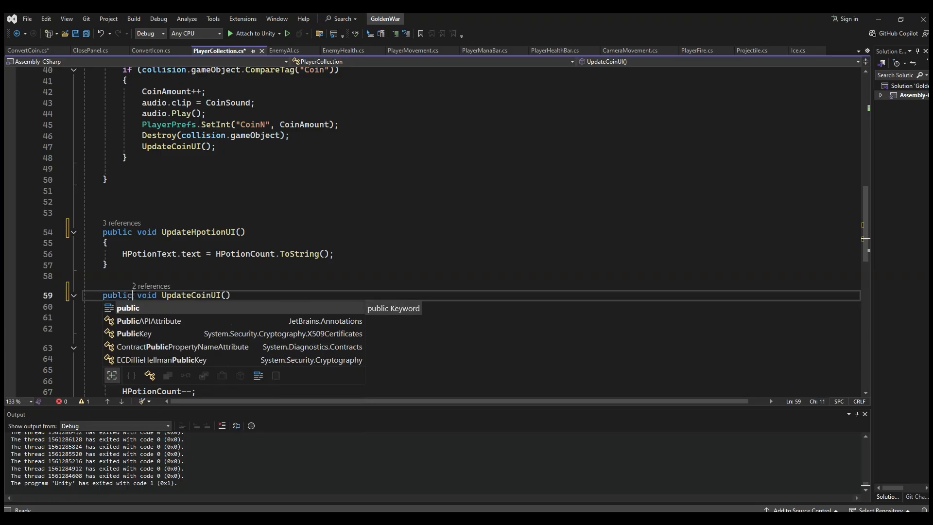
type("c")
left_click(155, 254)
left_click(157, 243)
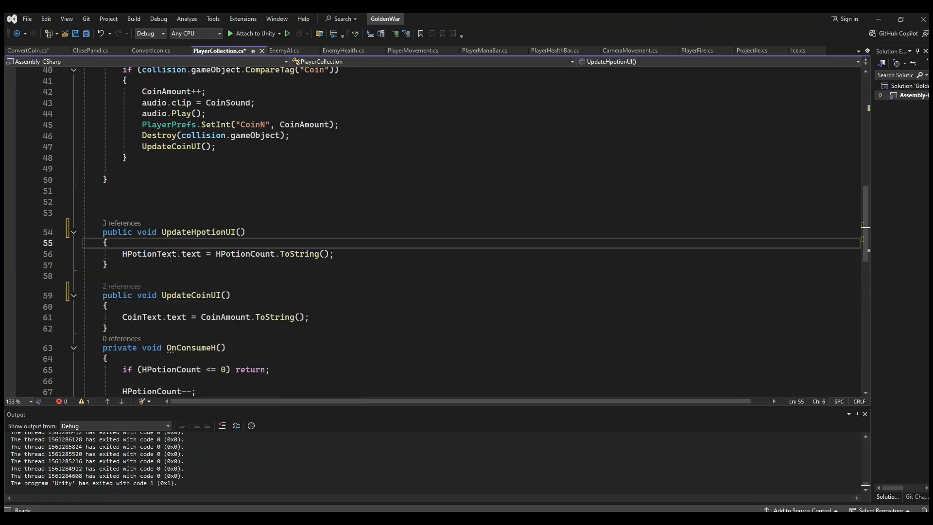
left_click(231, 254)
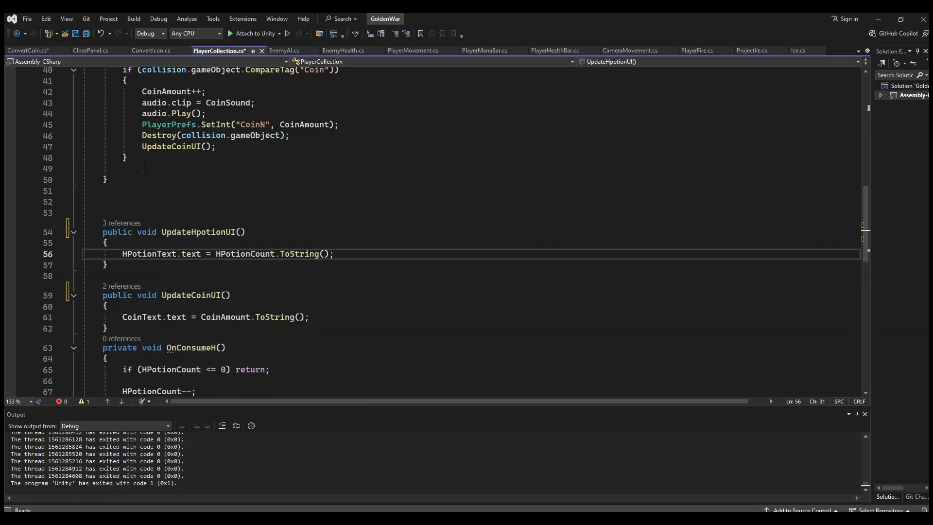
Step: Move the HPotionCount GetInt line from the else block in ConvertCoin.cs to the start of UpdateHpotionUI in PlayerCollection.cs
left_click(27, 51)
scroll(252, 279, "down", 3)
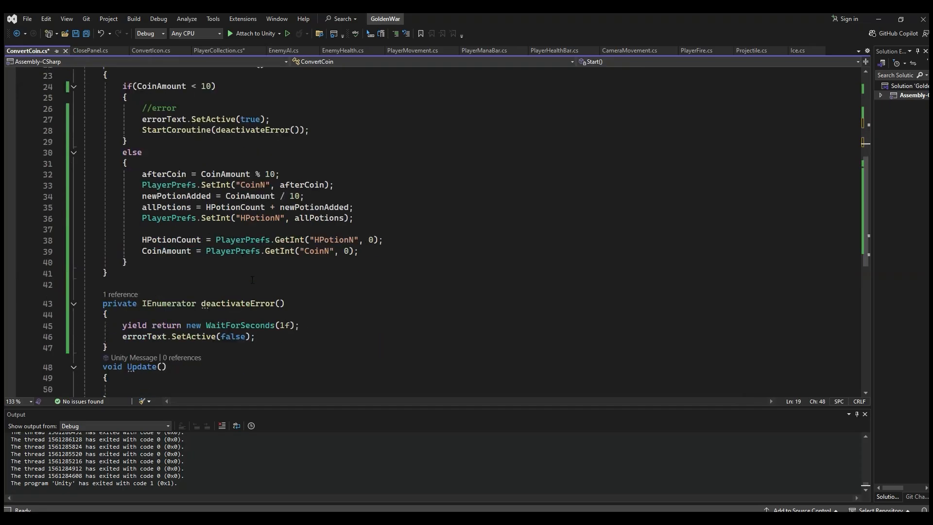
left_click_drag(389, 240, 138, 240)
key("ctrl+c")
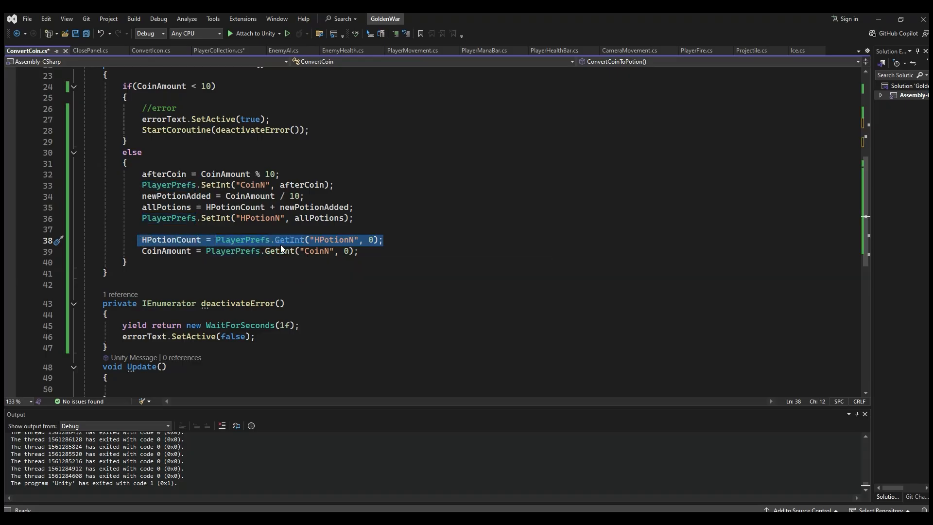
key("Delete")
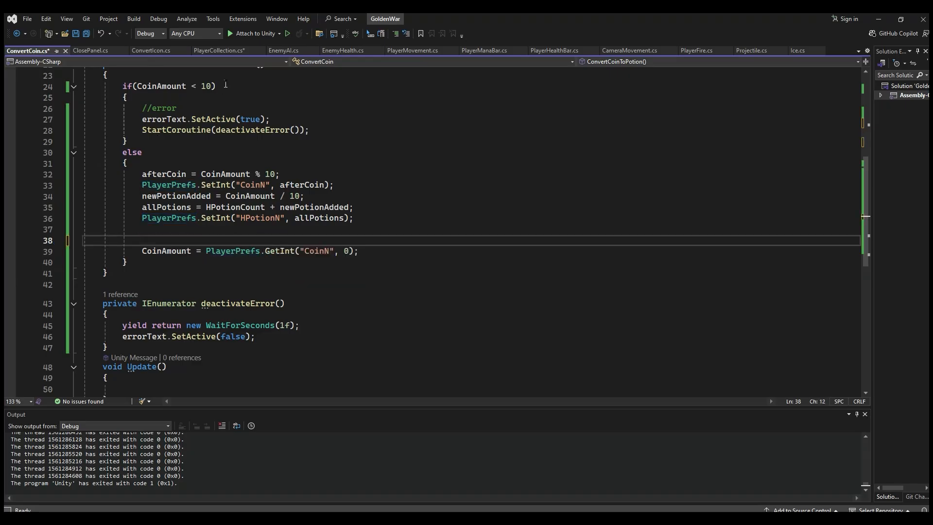
left_click(220, 50)
left_click(239, 243)
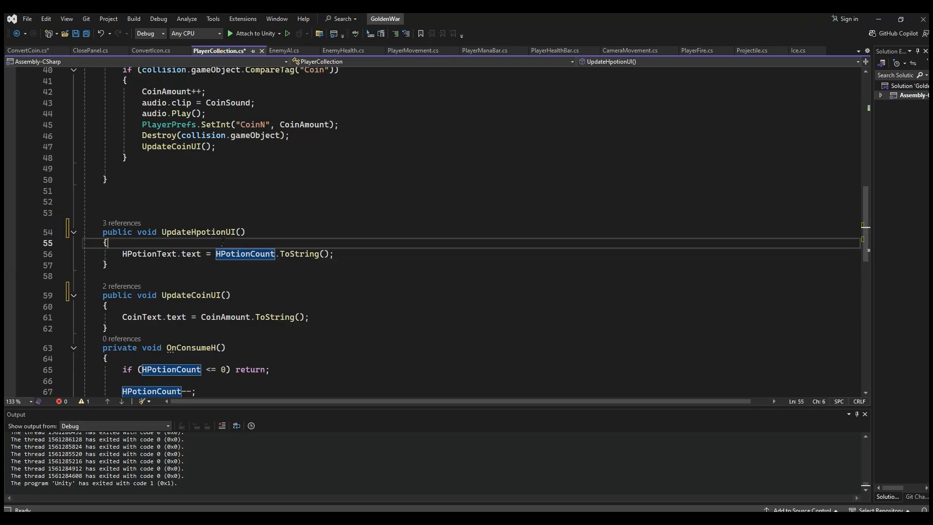
key("Return")
key("ctrl+v")
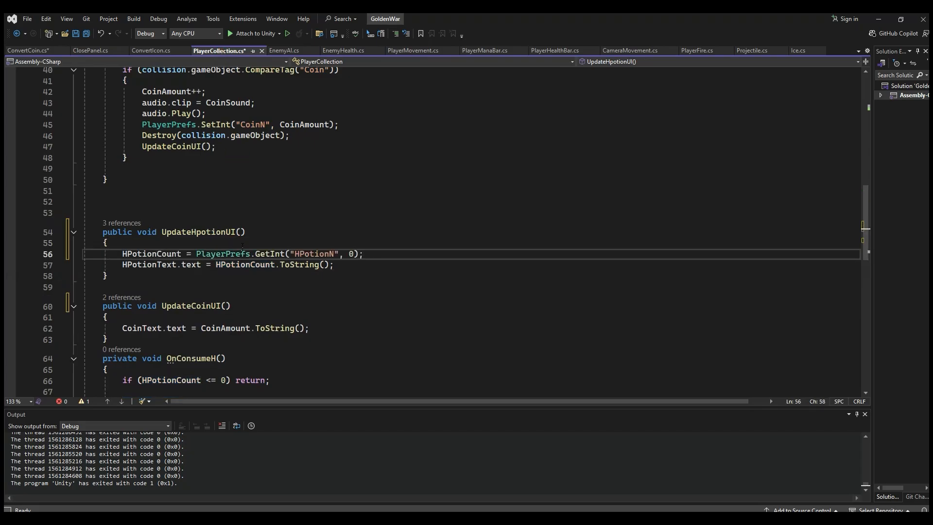
left_click(245, 266)
left_click(167, 255)
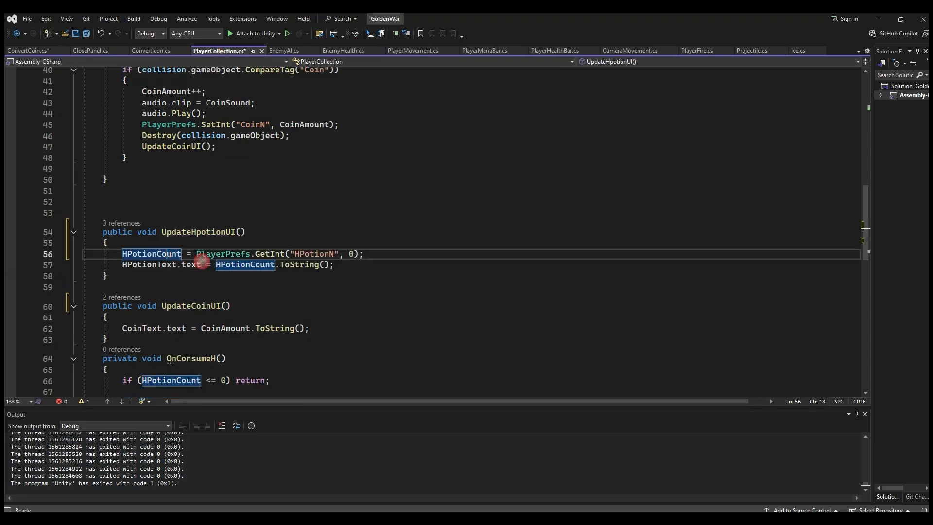
left_click(261, 265)
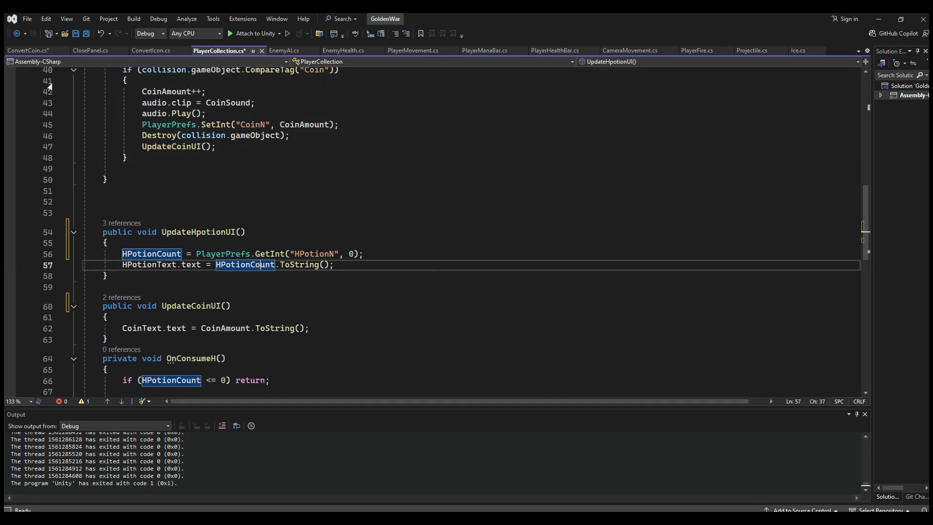
left_click(30, 51)
left_click(207, 207)
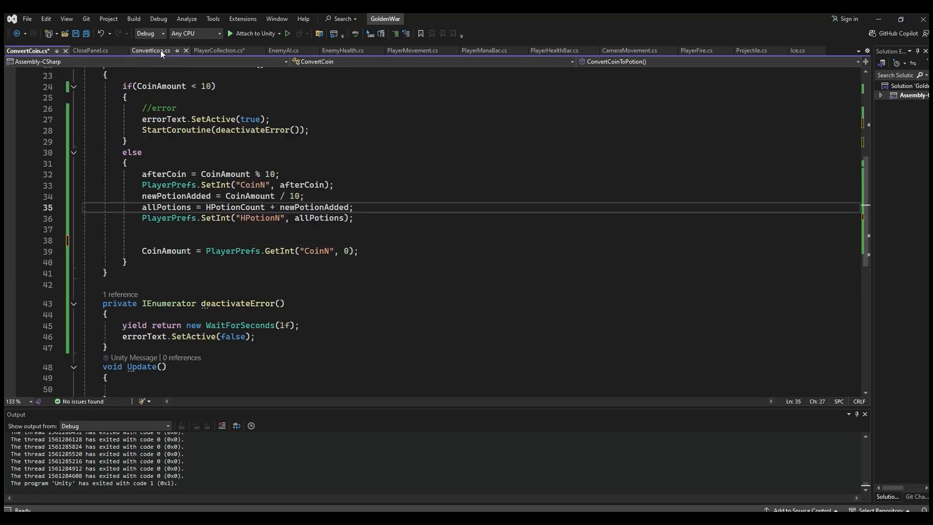
left_click(214, 50)
left_click(210, 254)
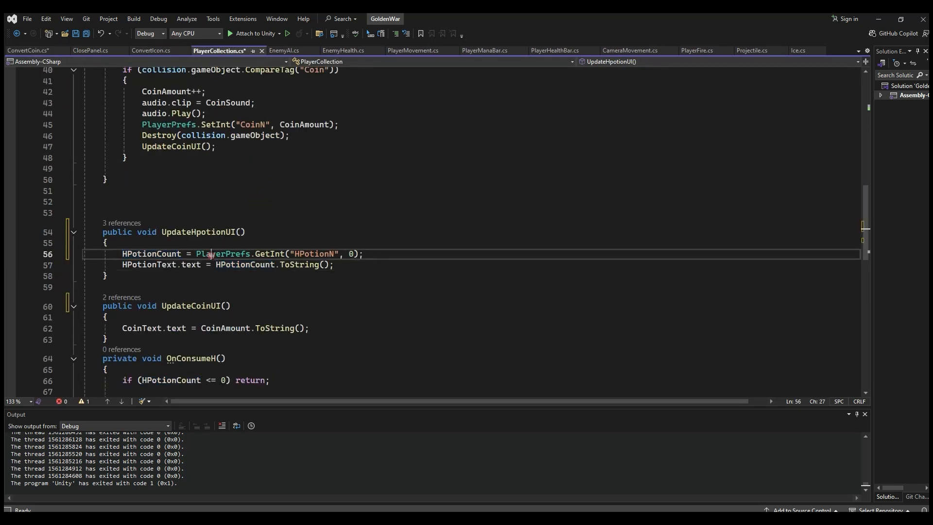
left_click(313, 264)
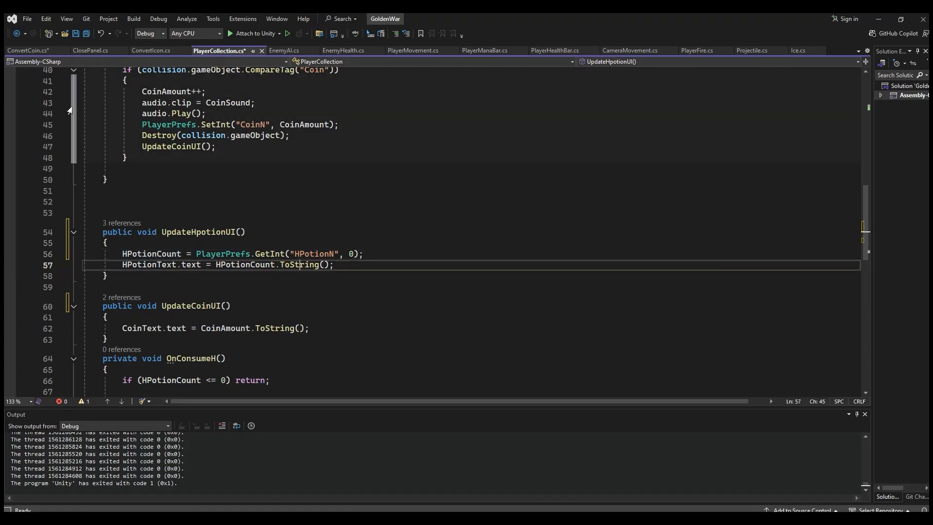
Step: Move the CoinAmount GetInt line from the else block in ConvertCoin.cs to the start of UpdateCoinUI in PlayerCollection.cs, and save all files
left_click(35, 54)
left_click_drag(362, 251, 142, 250)
key("ctrl+c")
key("Delete")
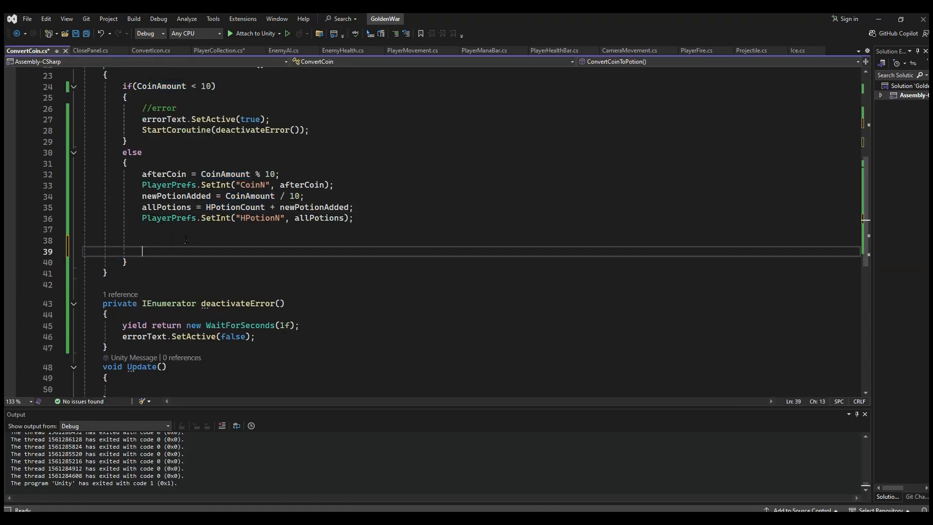
left_click(208, 50)
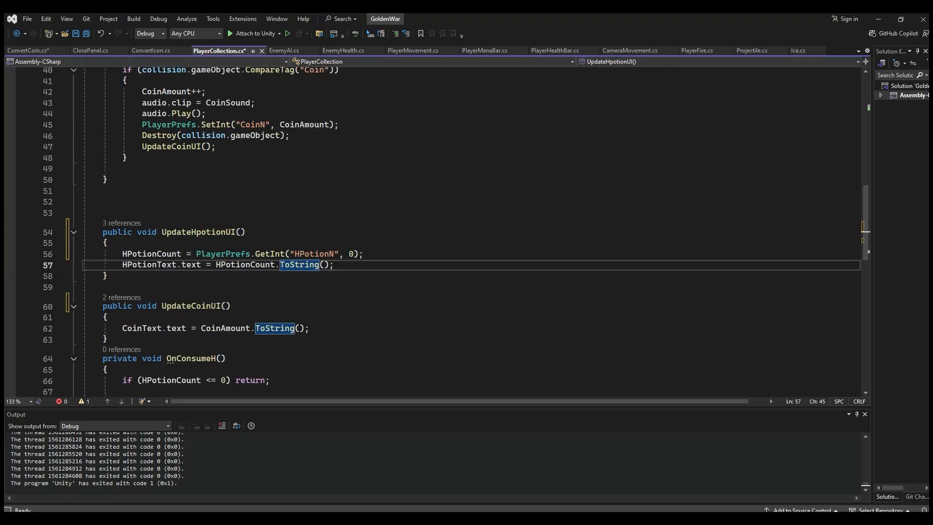
scroll(162, 273, "down", 1)
left_click(162, 285)
key("Return")
key("ctrl+v")
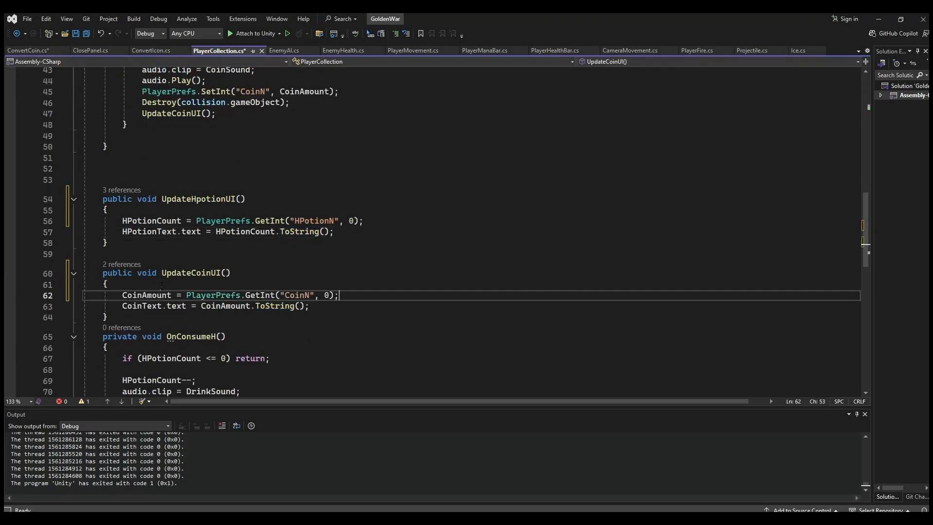
double_click(225, 305)
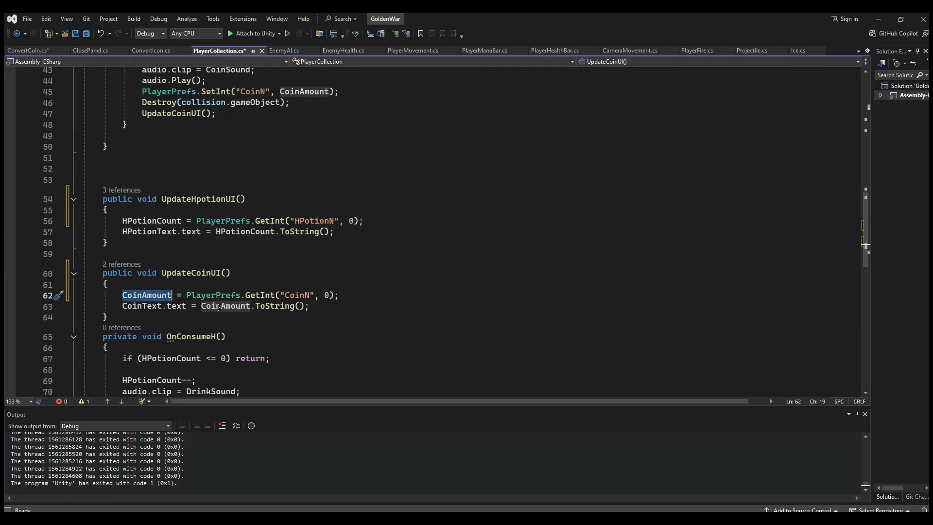
left_click(88, 34)
Step: Add the call playerCollection.UpdateCoinUI(); below the HPotionN SetInt line in the else block of ConvertCoin.cs, separated by a blank line
left_click(30, 51)
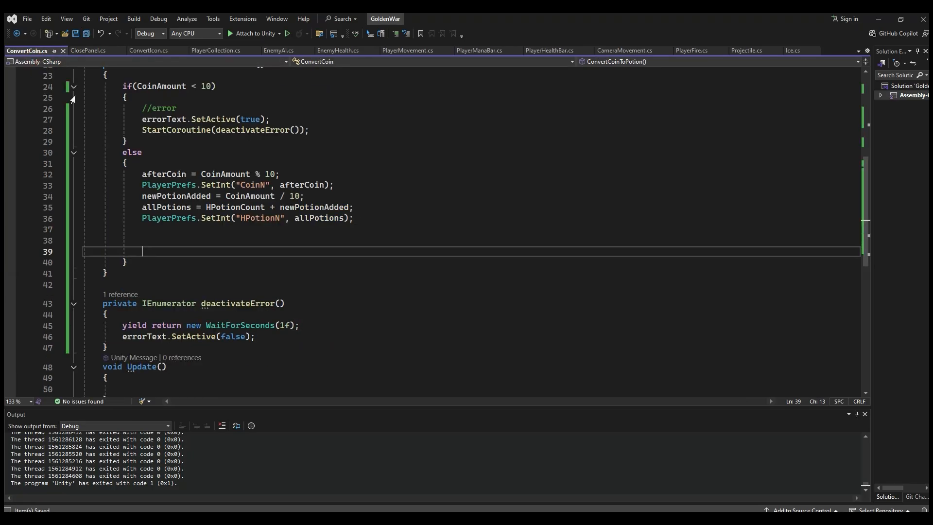
left_click(192, 304)
scroll(233, 306, "up", 1)
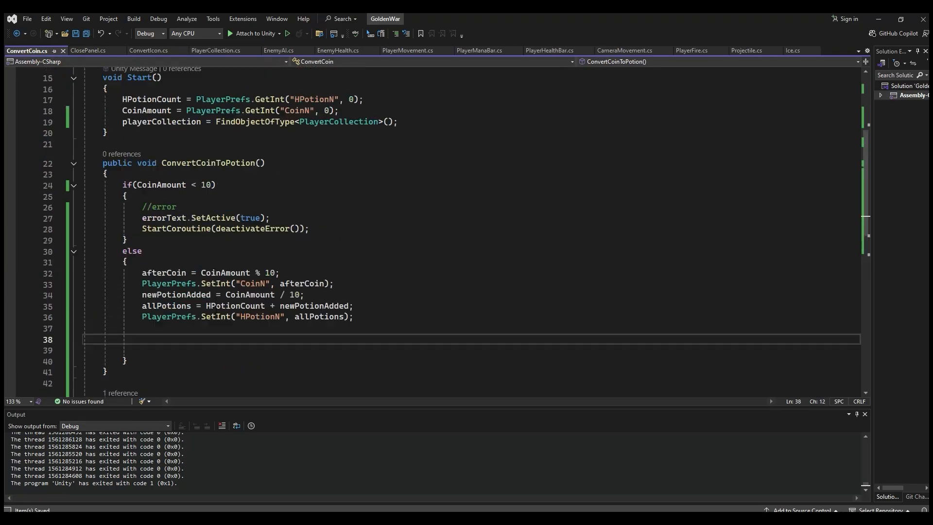
type("pla")
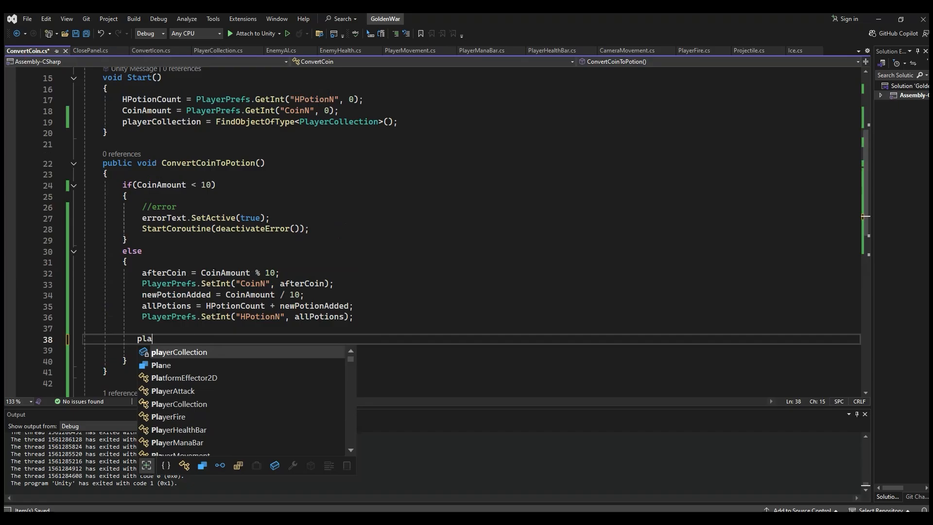
type("yerCollection.u")
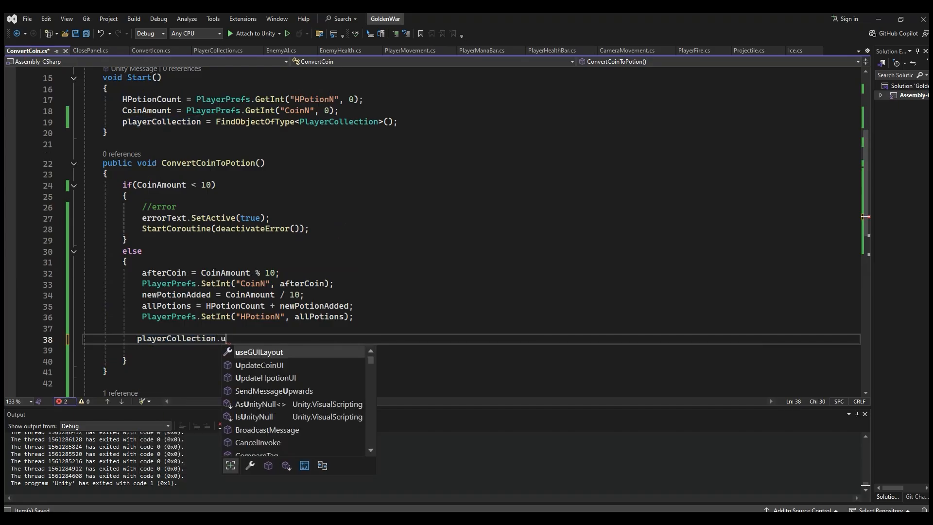
type("p")
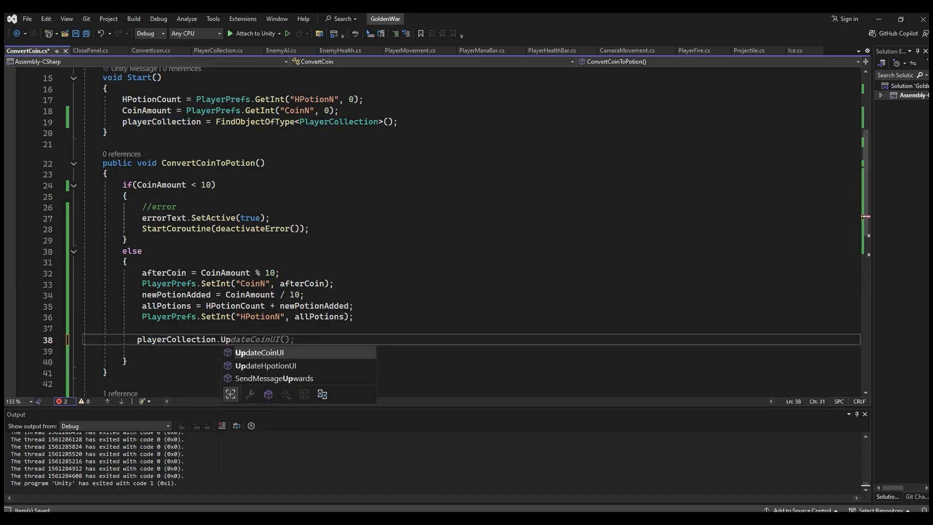
type("();")
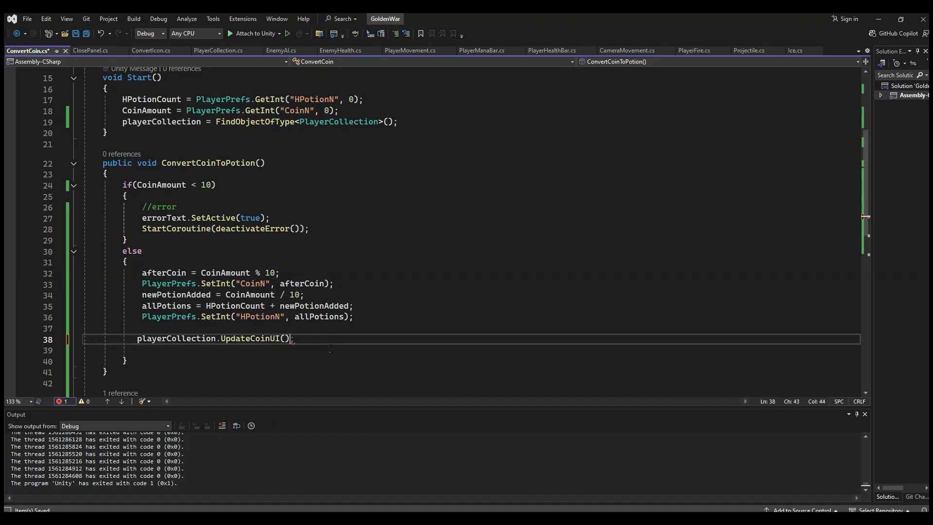
key("Return")
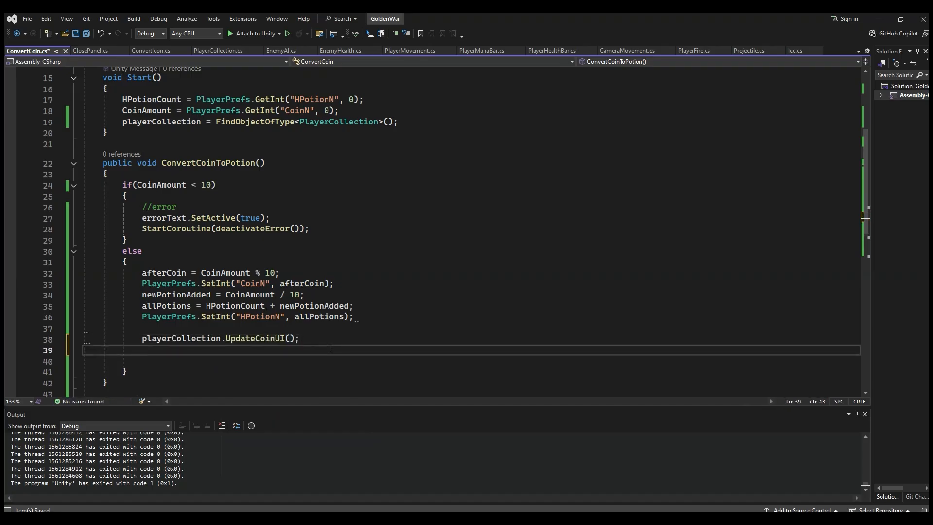
Step: Add the call playerCollection.UpdateHpotionUI(); below the UpdateCoinUI call in the else block of ConvertCoin.cs, and save the script
type("pla")
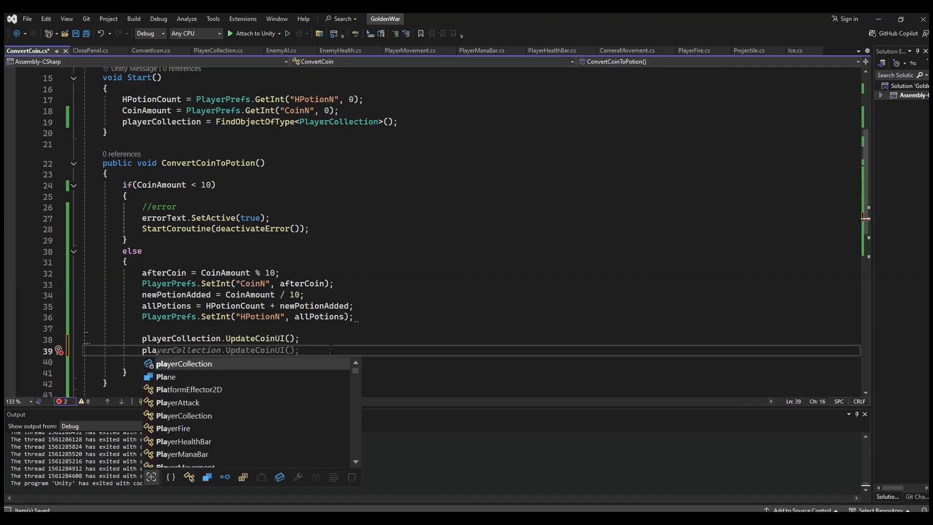
key("Tab")
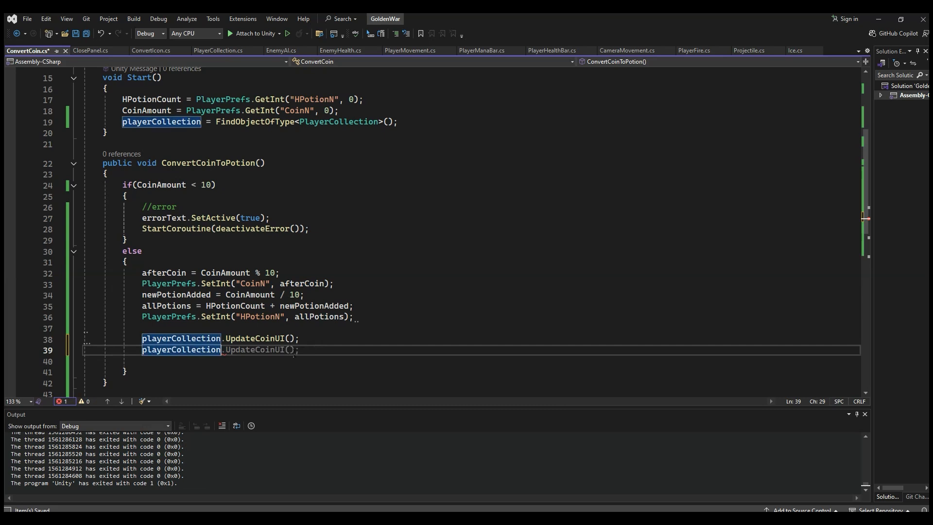
type(".upda")
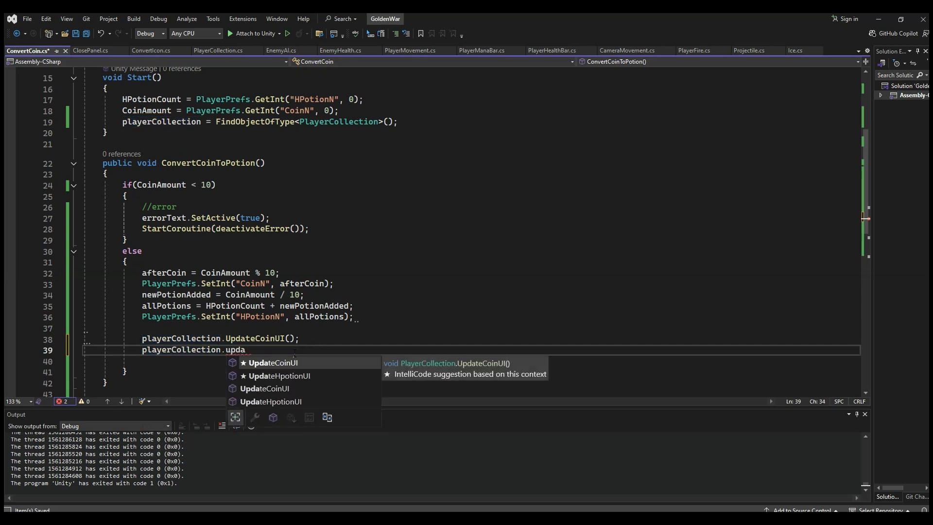
double_click(302, 401)
type("(")
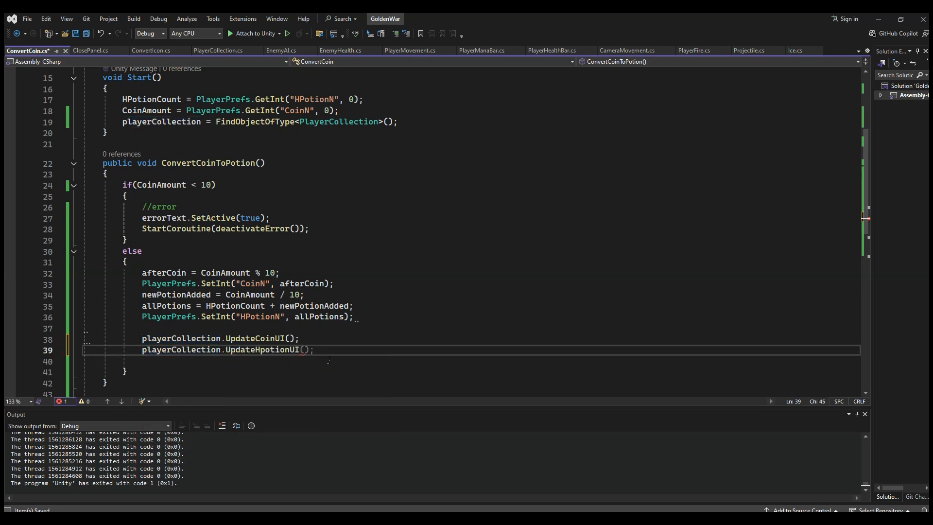
type(")")
key("ctrl+s")
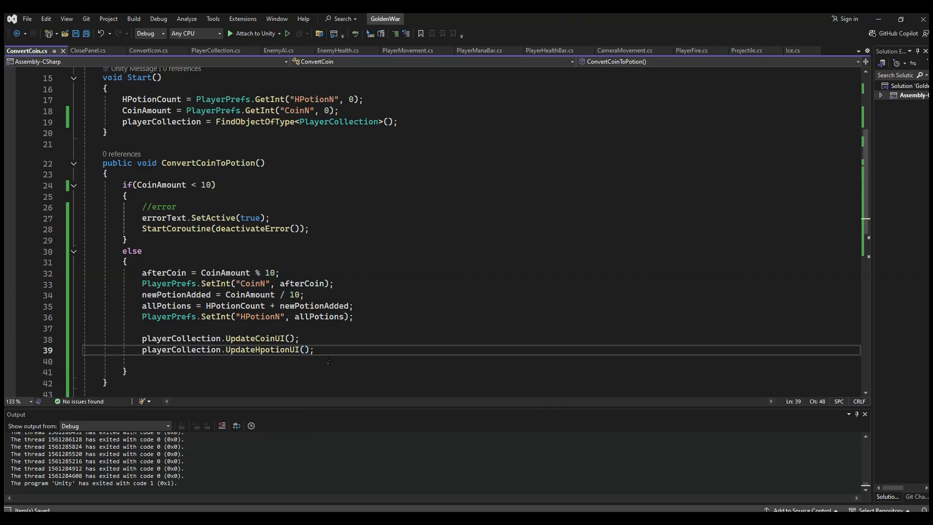
scroll(319, 325, "down", 2)
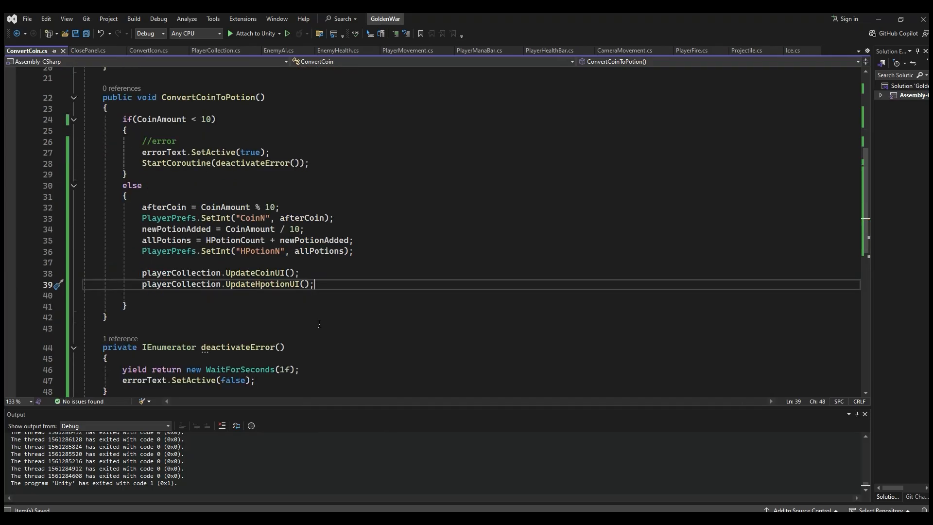
left_click(258, 251)
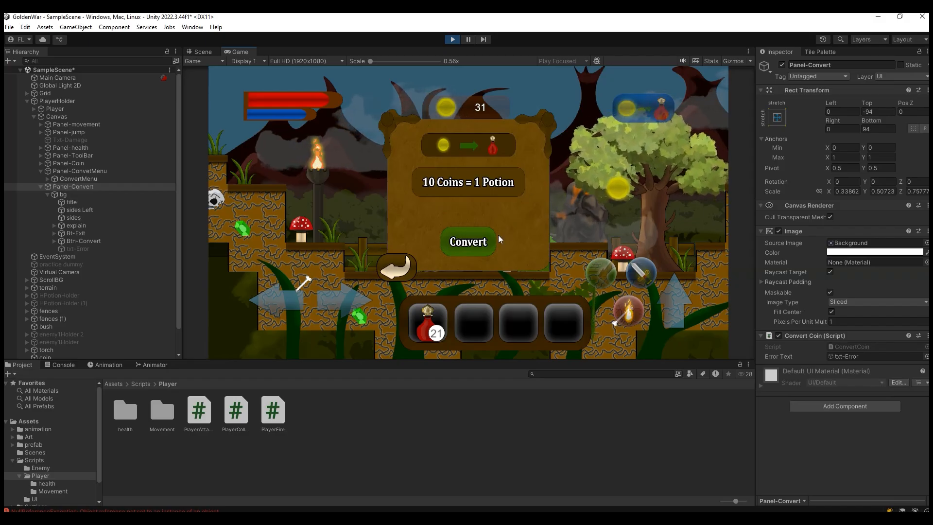
Step: In Unity's play mode, test the exchange by converting the coins to potions, and close and reopen the convert panel
left_click(477, 244)
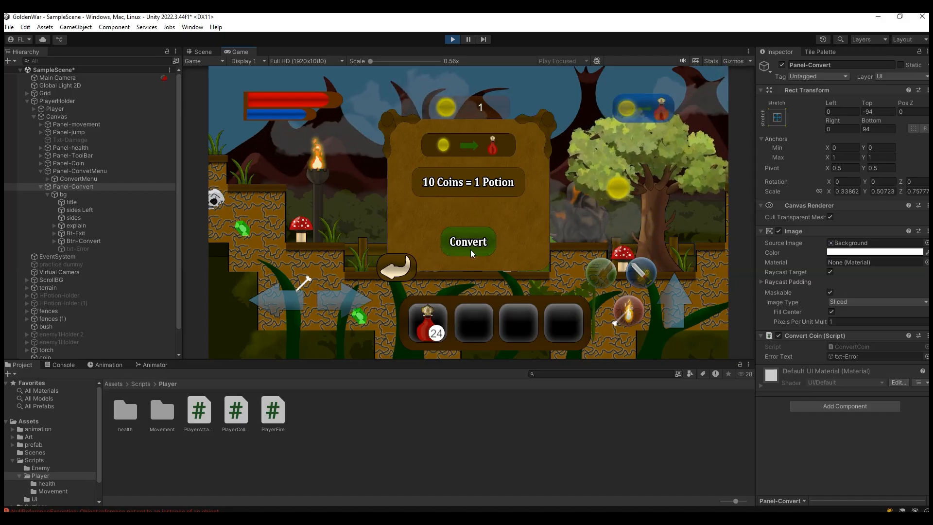
left_click(416, 261)
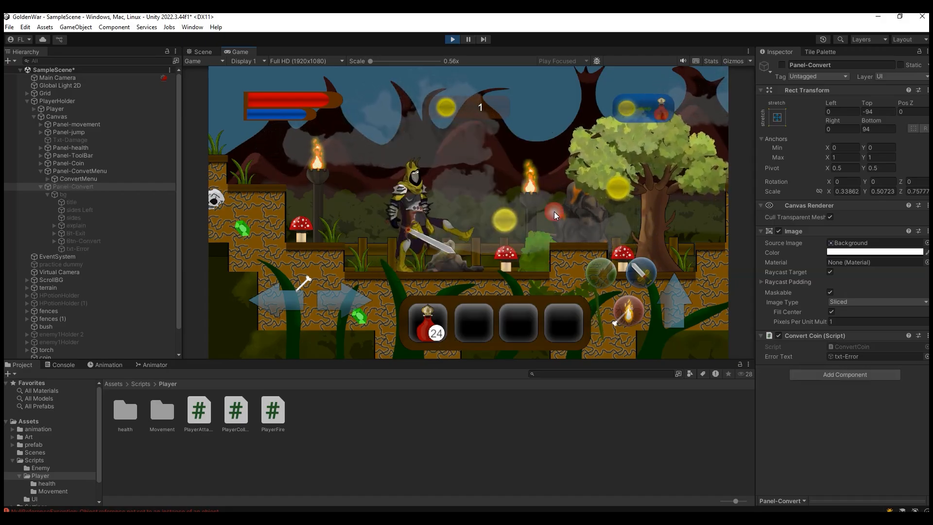
left_click(642, 103)
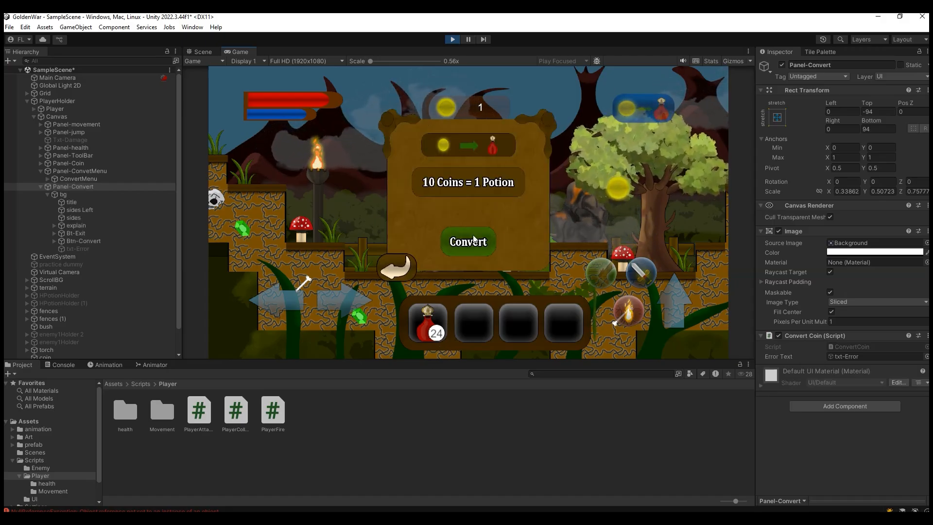
left_click(403, 265)
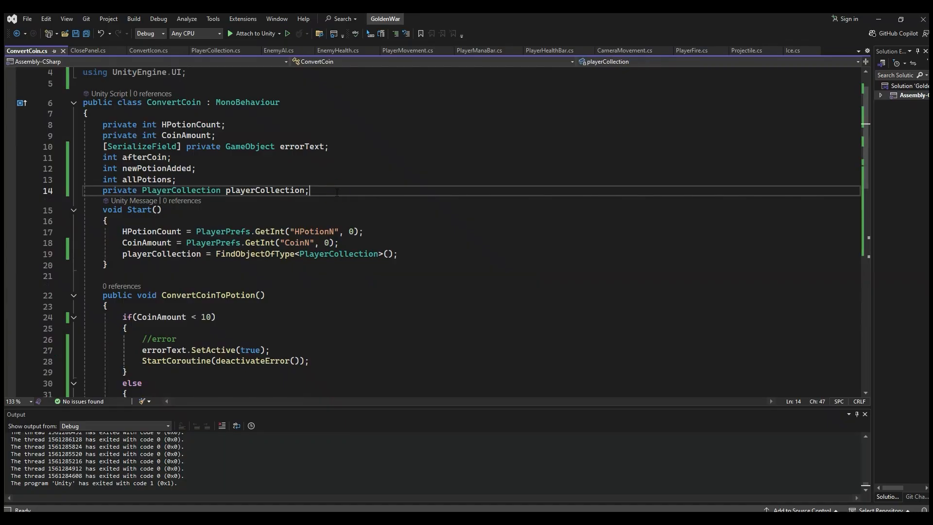
Step: In ConvertCoin.cs in Visual Studio, declare the field [SerializeField] private GameObject PanelConvert; below the playerCollection field
key("Return")
type("[set")
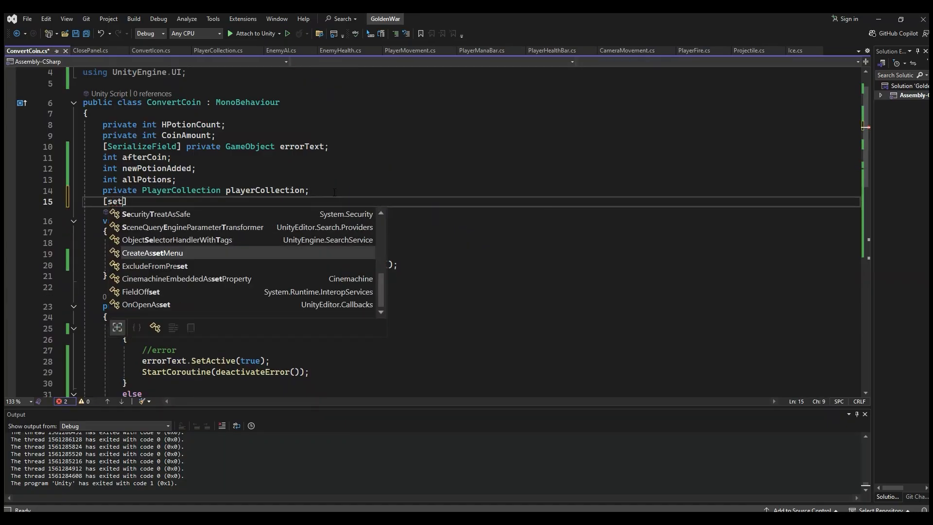
type("rializeField")
key("Tab")
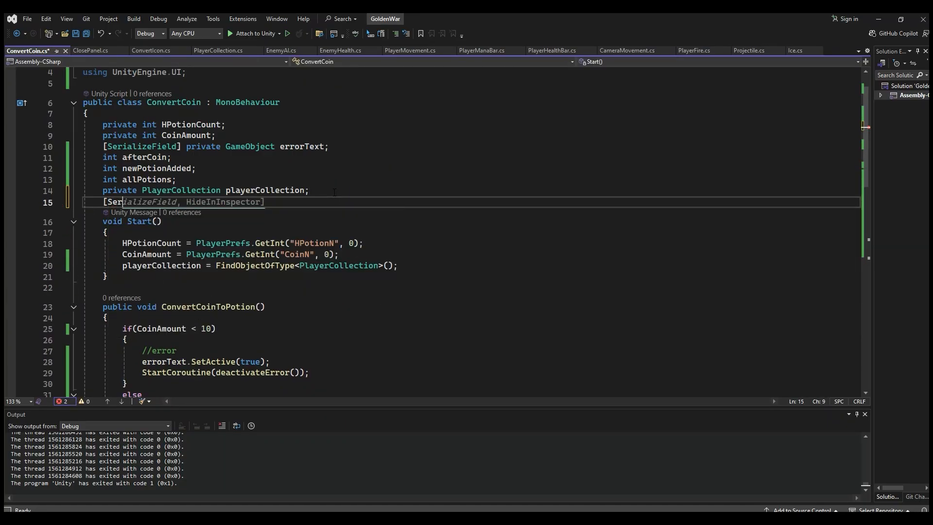
key("Right")
type("pri")
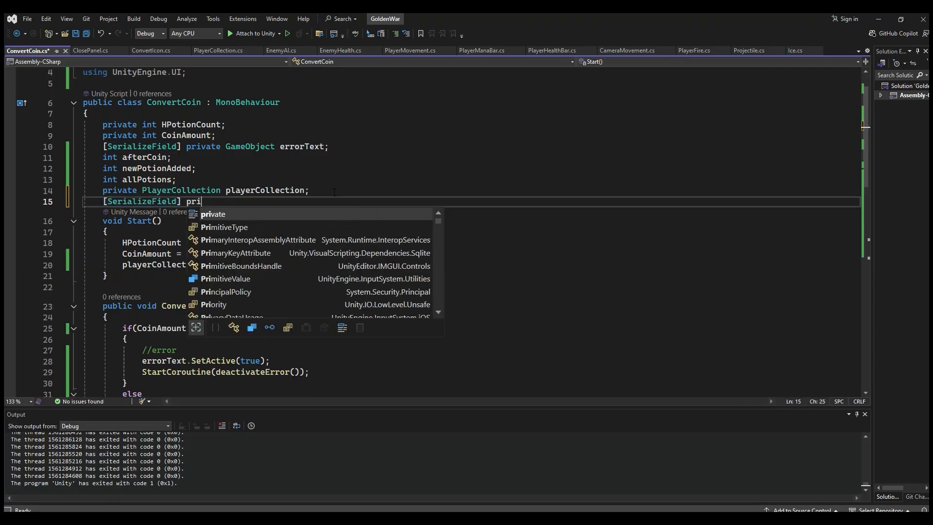
type("vate GameObject ")
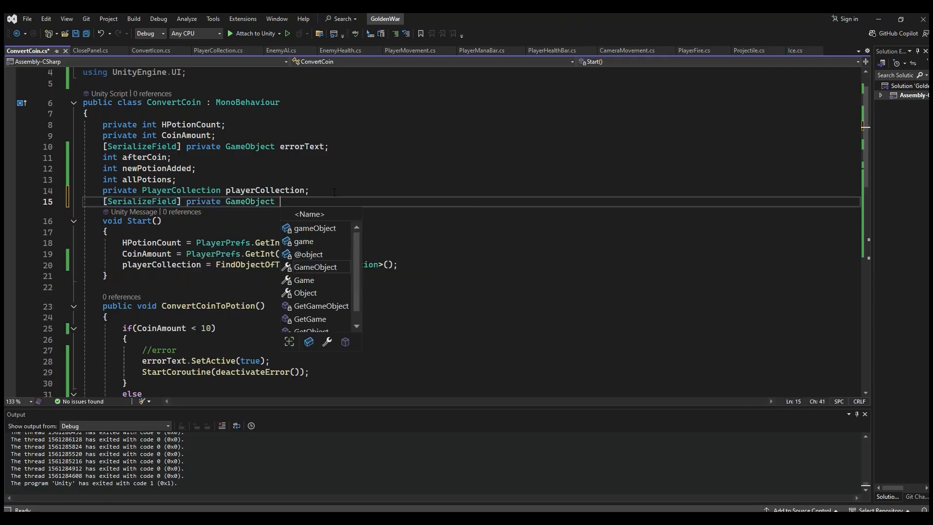
type("P")
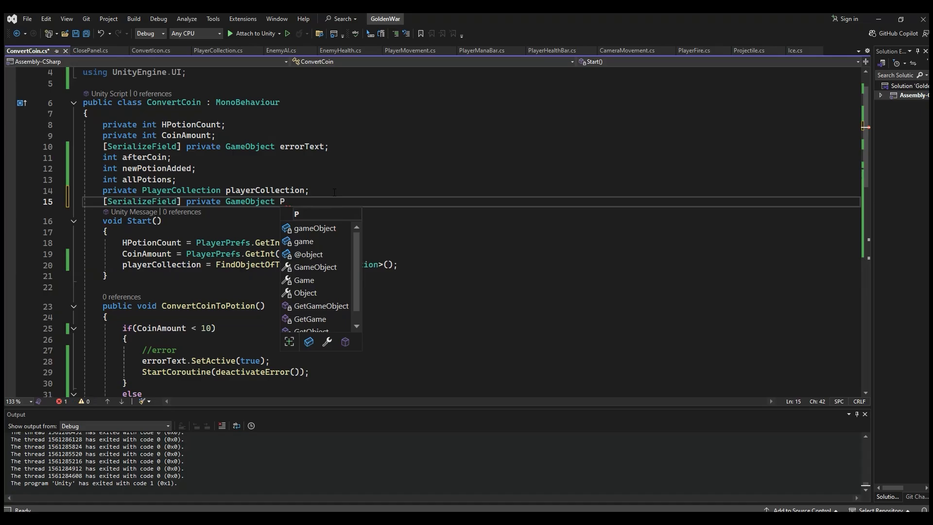
type("anelConvert")
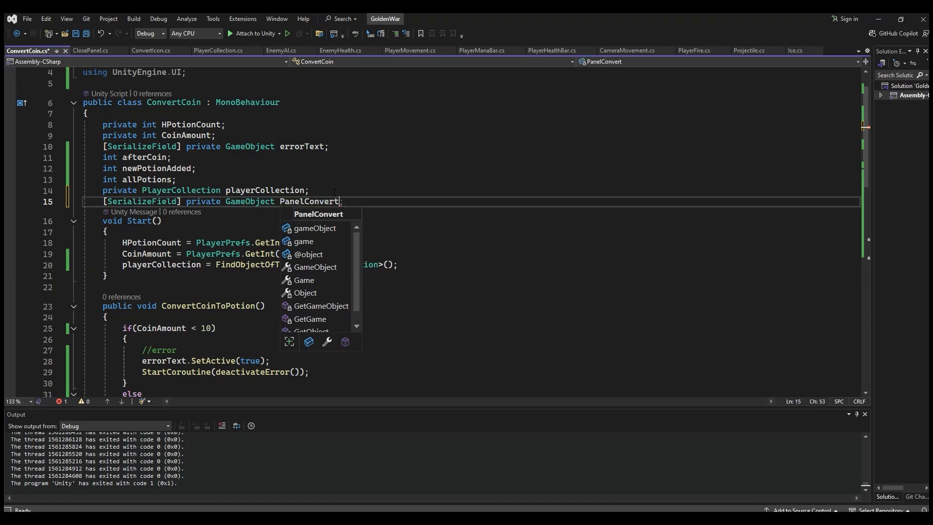
type(";")
Step: Add PanelConvert.SetActive(false); below the UpdateHpotionUI call in the else block of ConvertCoinToPotion, and save the script
double_click(319, 202)
scroll(319, 203, "down", 5)
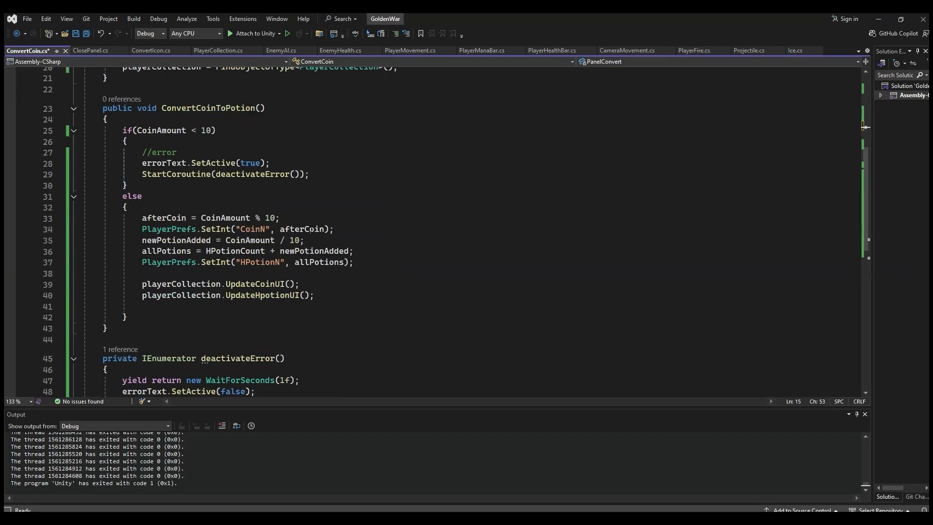
scroll(311, 229, "up", 2)
scroll(324, 94, "down", 3)
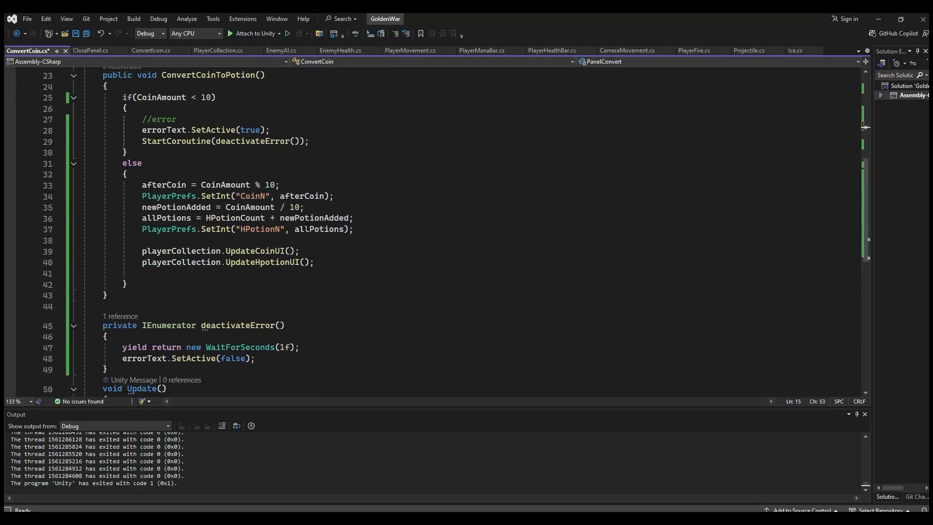
scroll(306, 230, "down", 3)
scroll(304, 231, "up", 3)
left_click(343, 267)
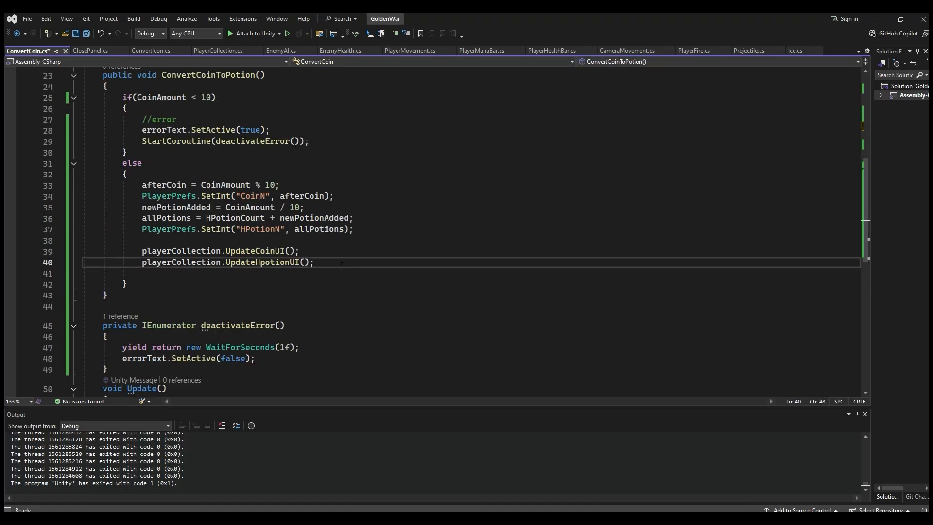
key("Return")
type("PanelConvert.s")
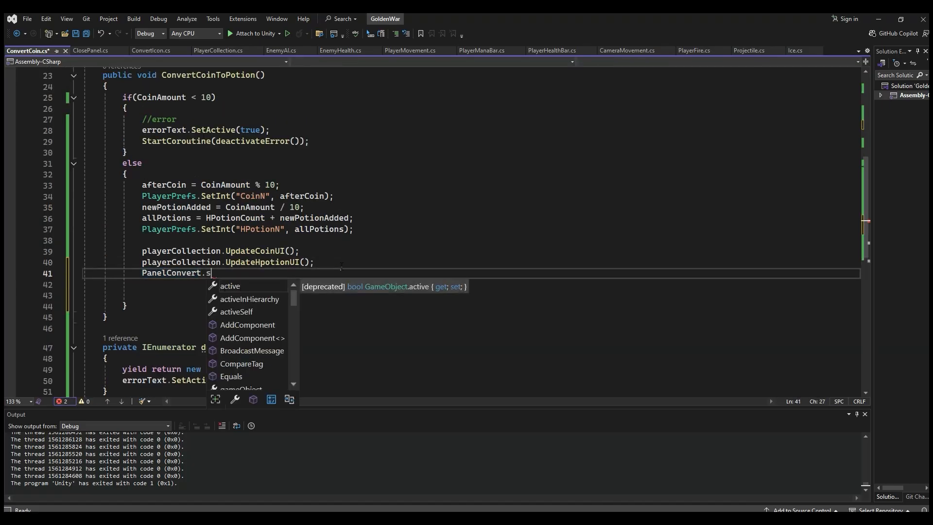
type("et")
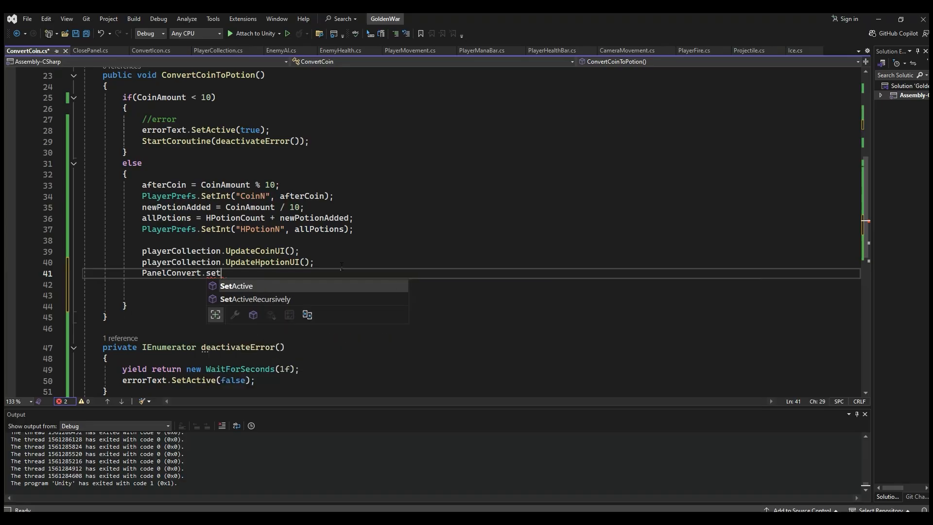
key("Tab")
type("(fa")
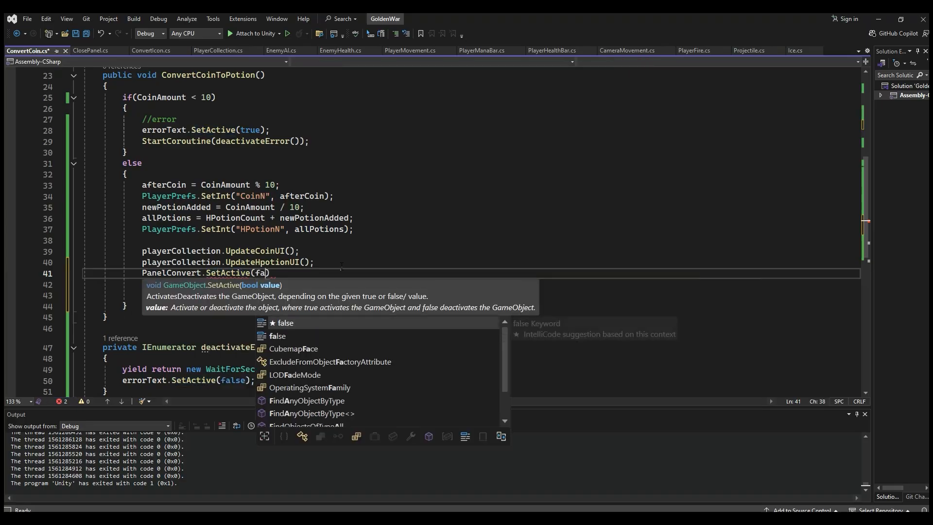
type("lse);")
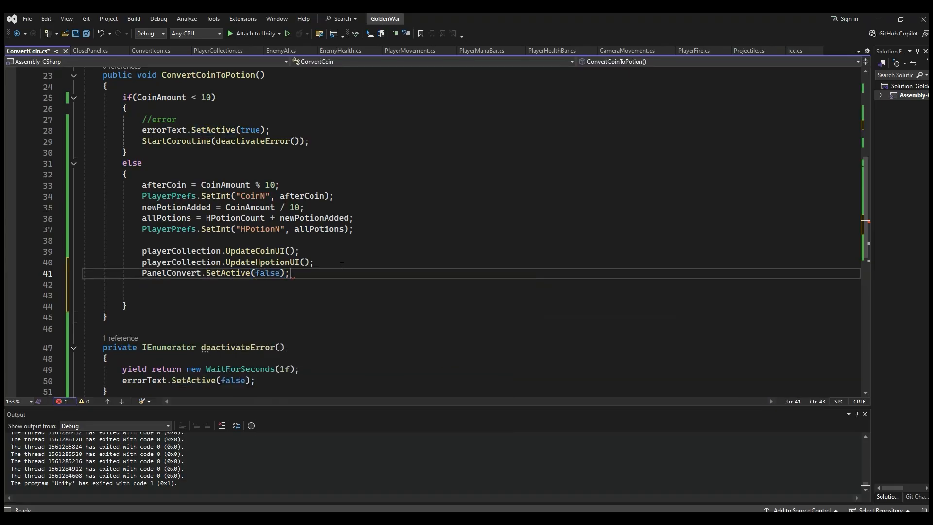
key("ctrl+s")
Step: Delete the empty Update method at the end of the ConvertCoin class
scroll(291, 282, "down", 3)
scroll(265, 298, "up", 3)
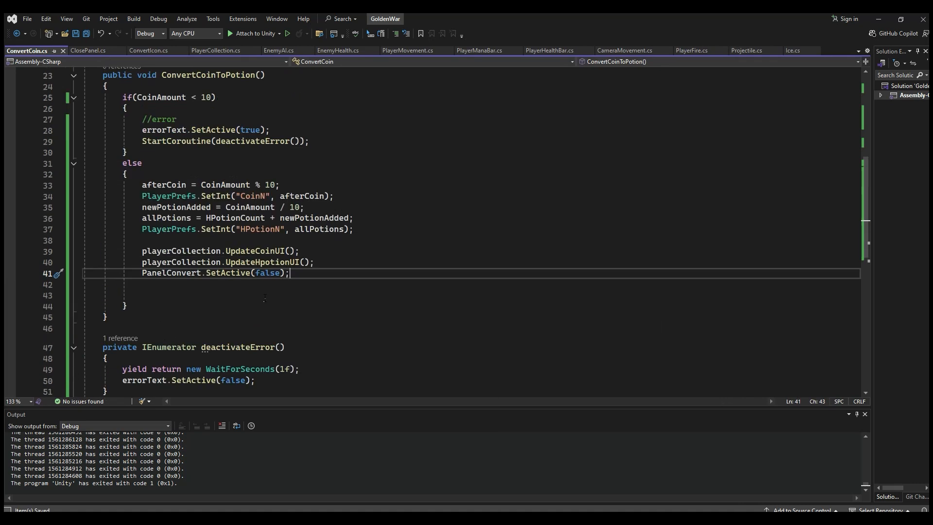
scroll(264, 298, "down", 3)
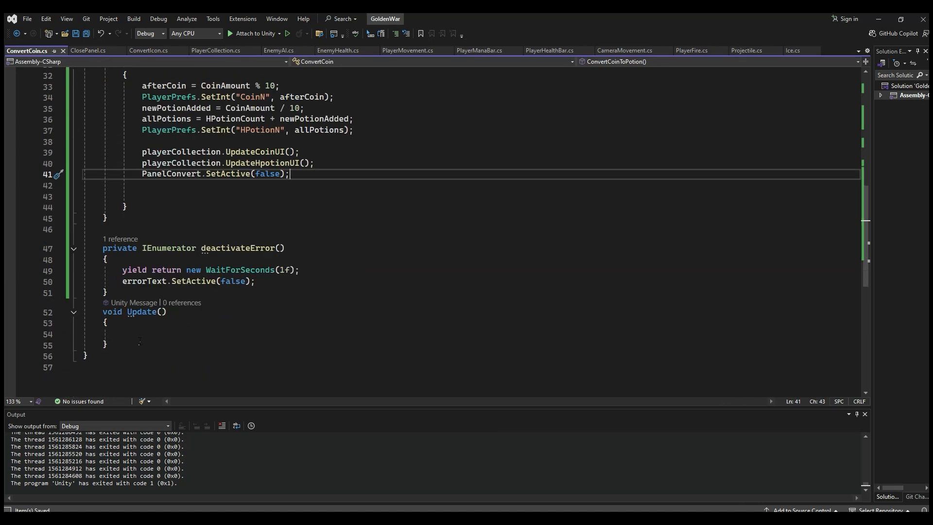
left_click_drag(141, 342, 103, 312)
key("BackSpace")
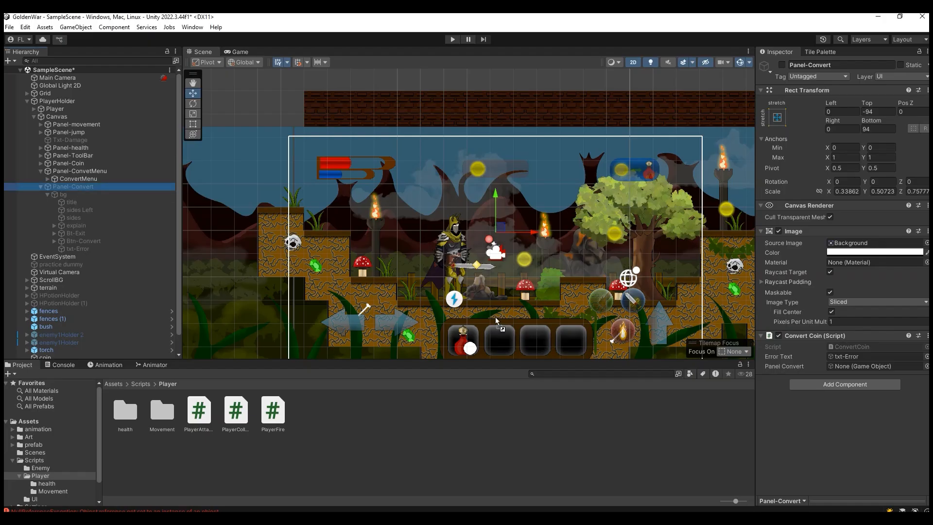
Step: In Unity, assign the Panel-Convert object to the ConvertCoin component's Panel Convert field, and try a conversion from the convert panel in play mode
left_click_drag(496, 319, 837, 368)
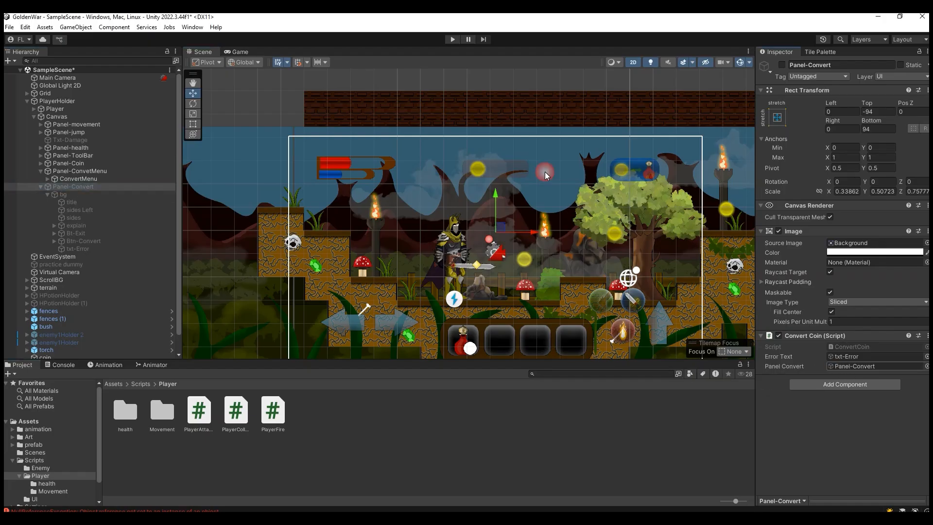
left_click(452, 40)
left_click(633, 111)
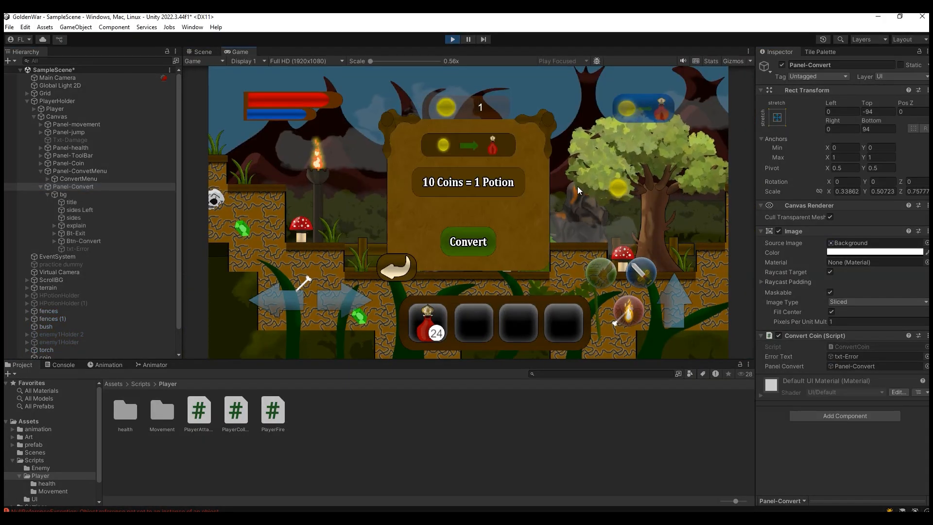
left_click(483, 241)
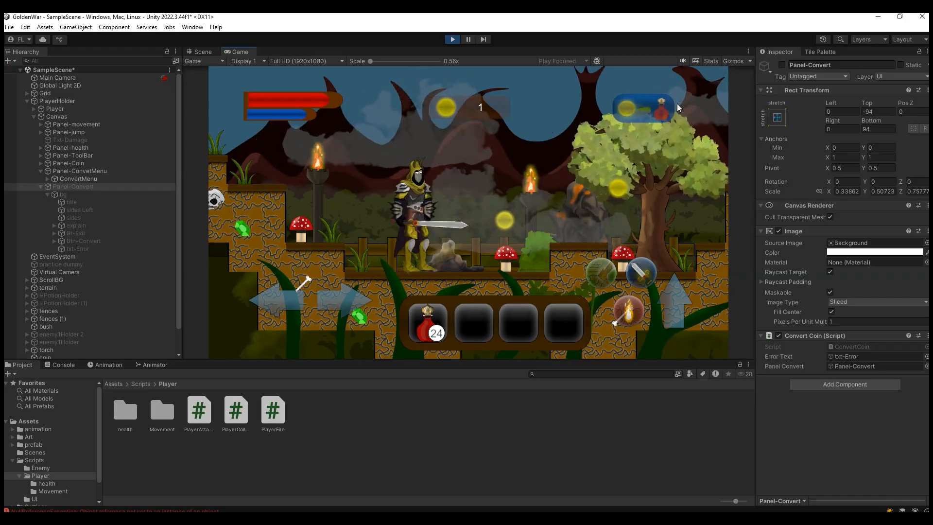
Step: Run and jump the player through the level to collect more coins, and exit play mode
key("d")
key("space")
key("d")
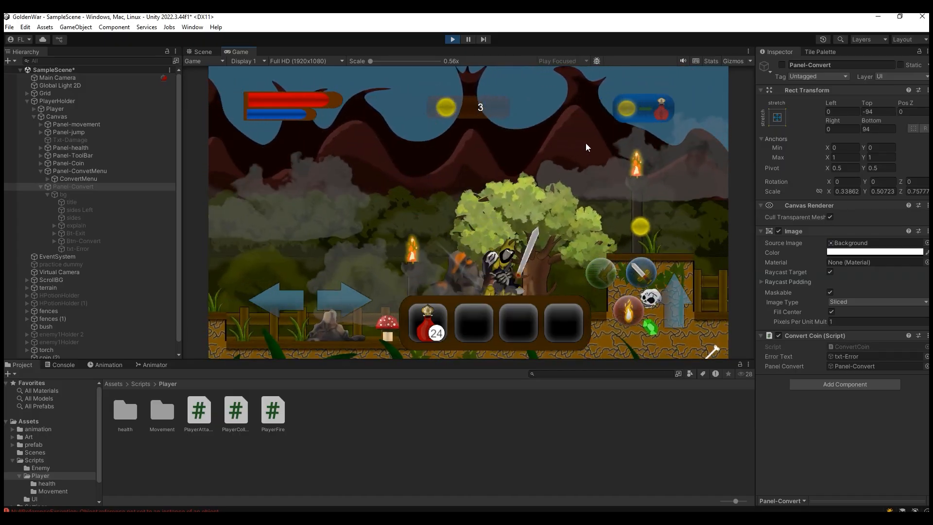
key("space")
key("a")
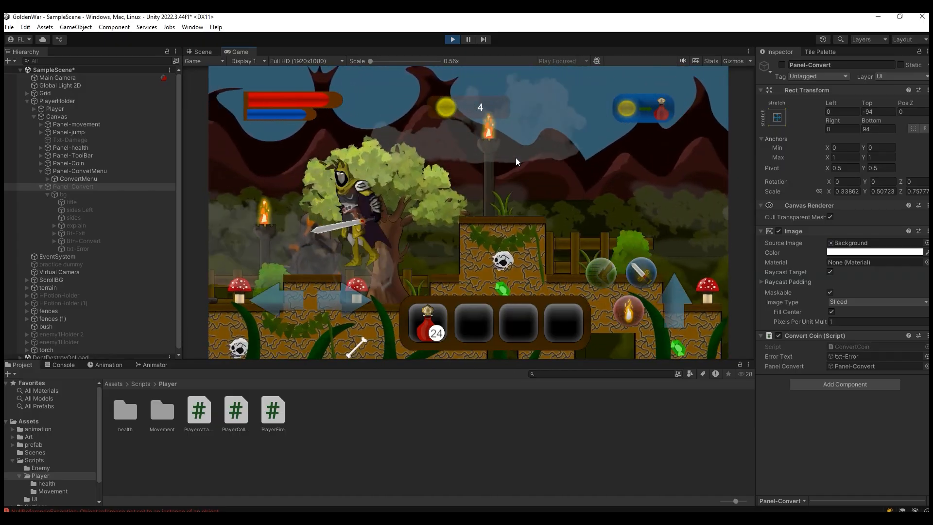
left_click(451, 39)
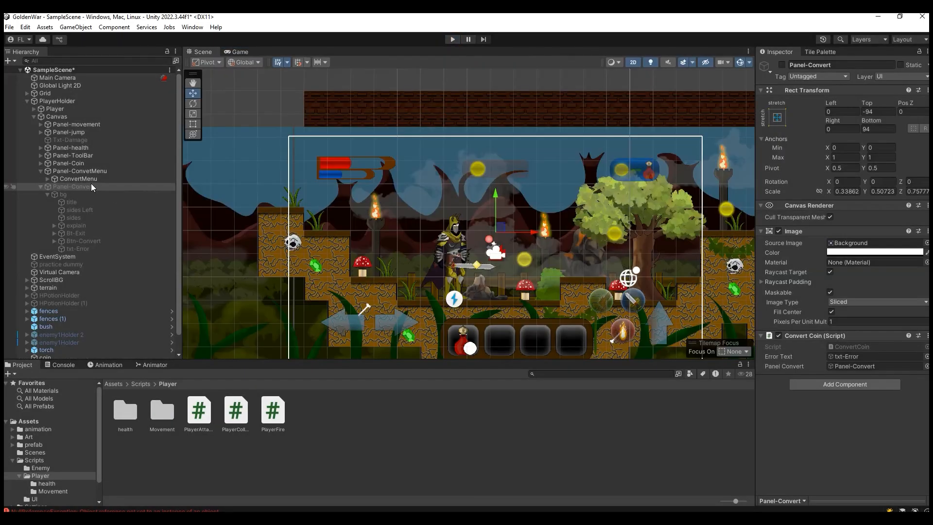
Step: Duplicate the coin beside the player 20 times in place, up to coin (22), and start play mode
left_click(519, 264)
left_click(523, 264)
left_click(525, 264)
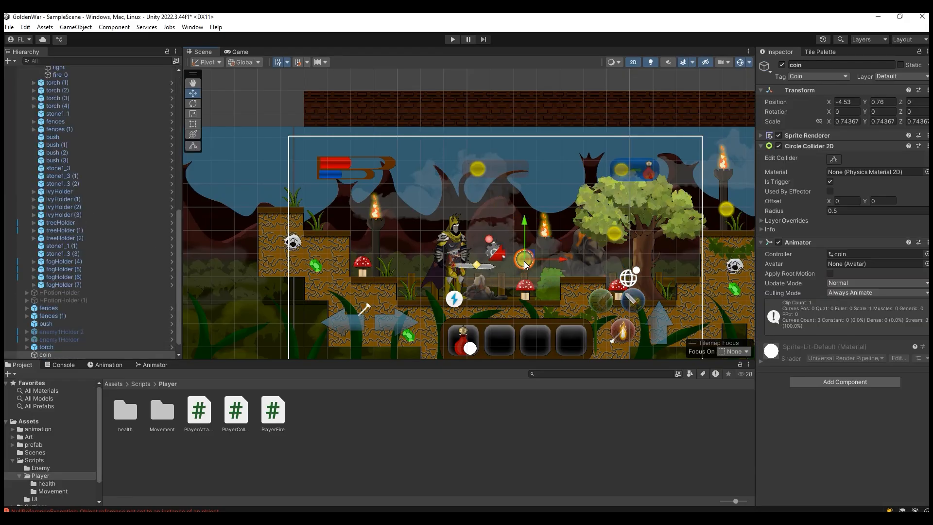
key("ctrl+d")
scroll(525, 265, "down", 1)
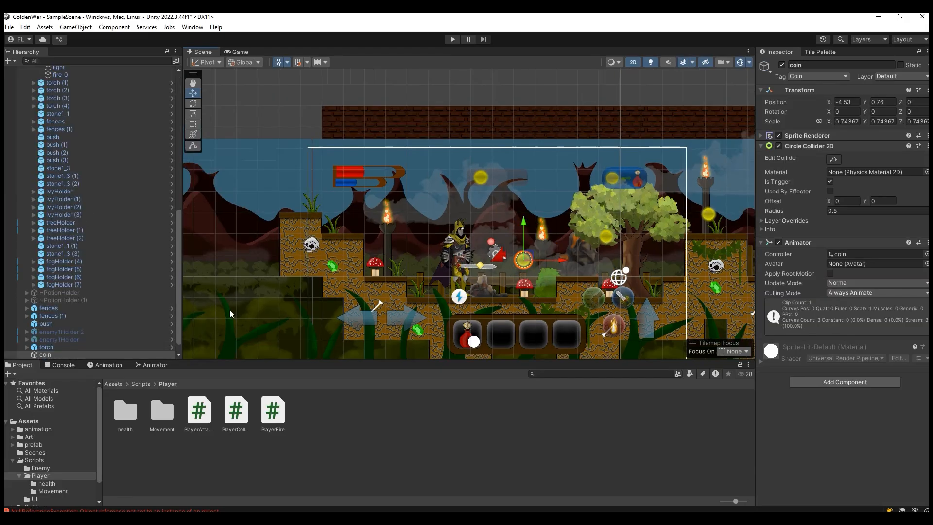
key("ctrl+d")
key("ctrl+d")
key("ctrl+d")
key("ctrl+d")
key("ctrl+d")
key("ctrl+d")
key("ctrl+d")
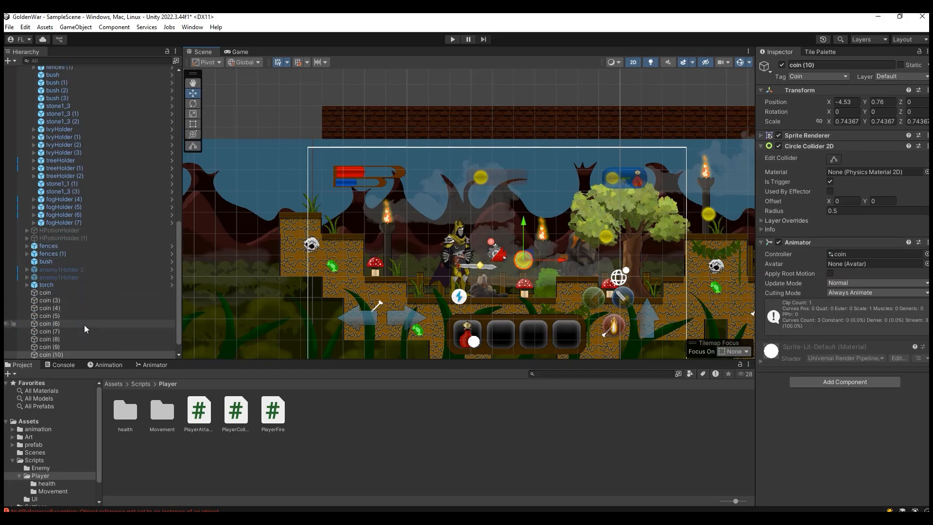
key("ctrl+d")
key("ctrl+d")
key("ctrl+d")
key("ctrl+d")
key("ctrl+d")
key("ctrl+d")
key("ctrl+d")
key("ctrl+d")
key("ctrl+d")
key("ctrl+d")
key("ctrl+d")
key("ctrl+d")
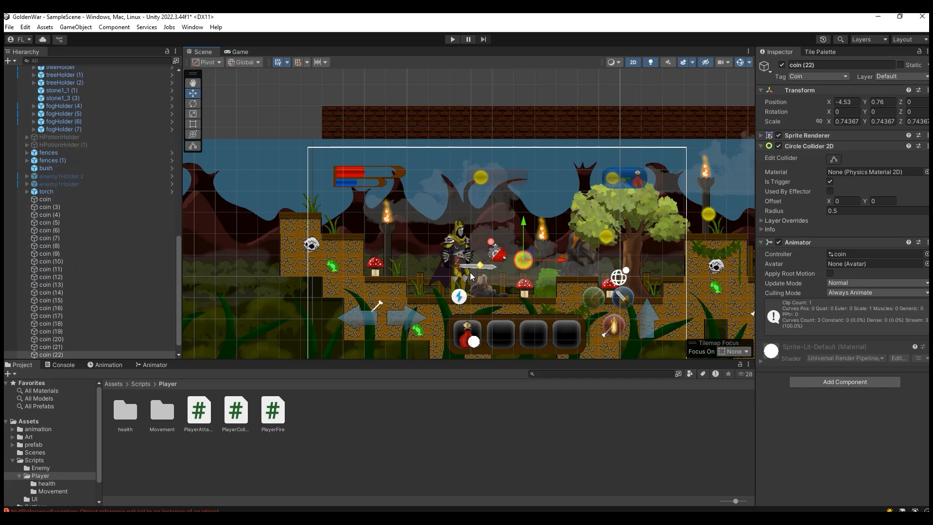
key("ctrl+p")
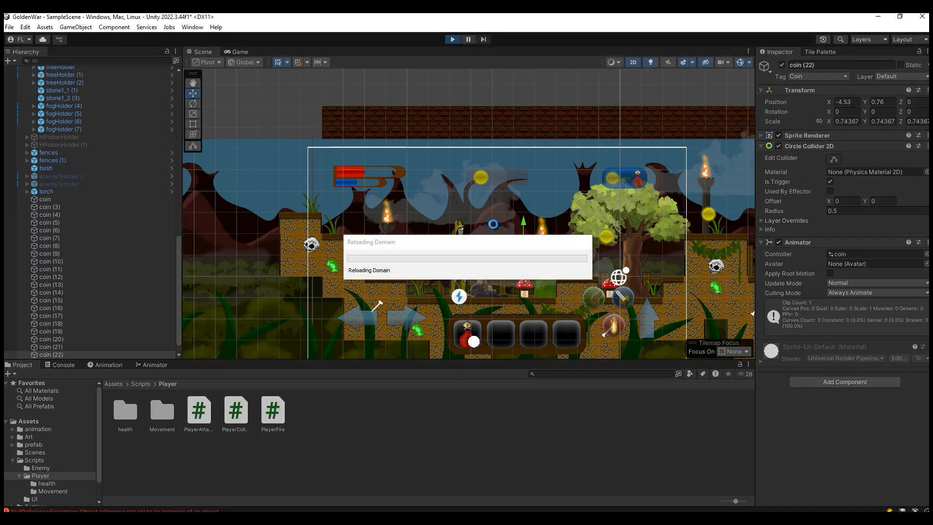
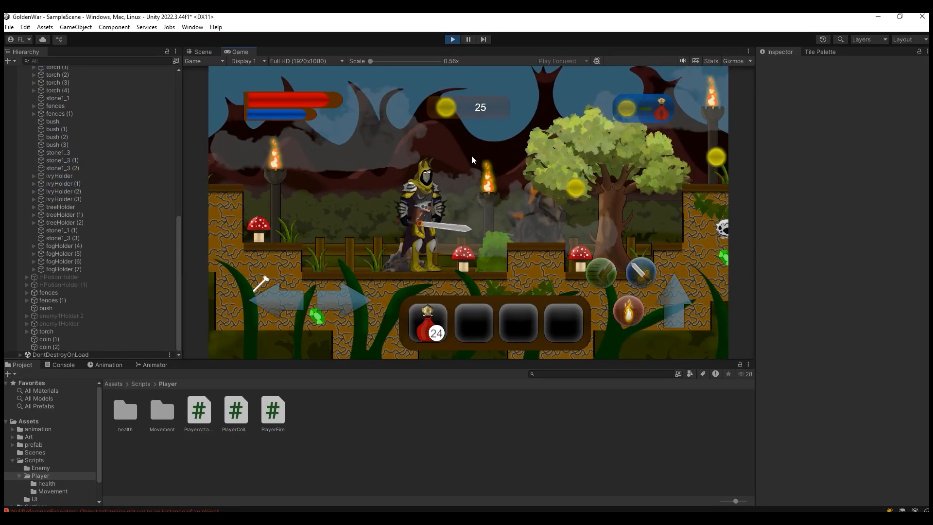
Step: Test the coin-to-potion panel in the running game by converting the coins and repeating the conversion with too few coins
left_click(630, 114)
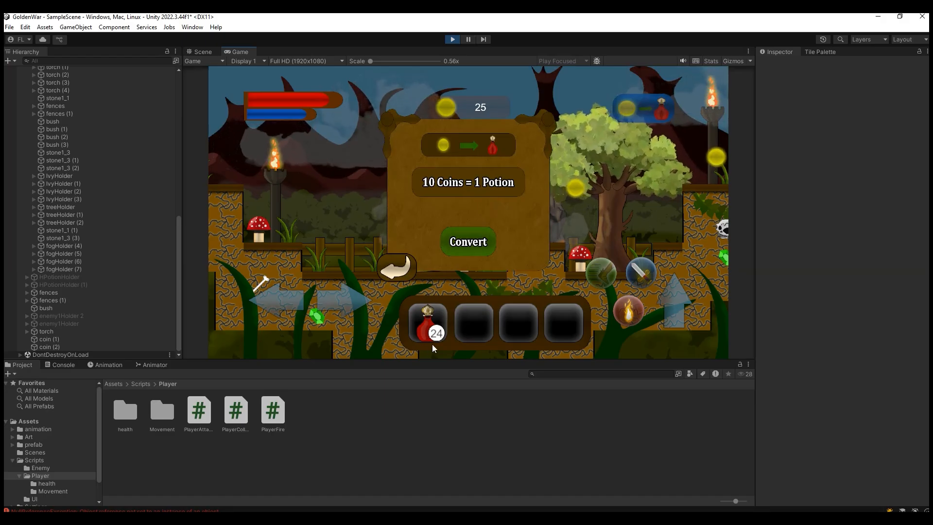
left_click(469, 246)
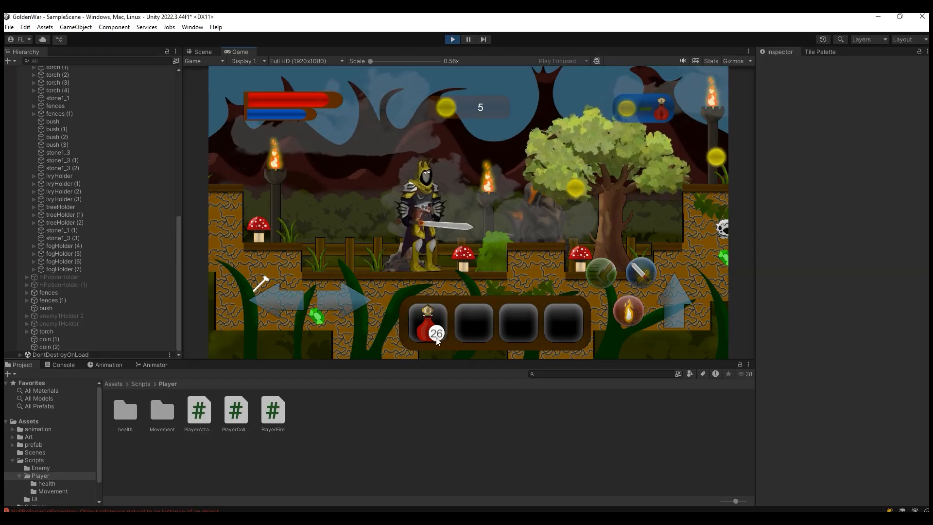
left_click(639, 109)
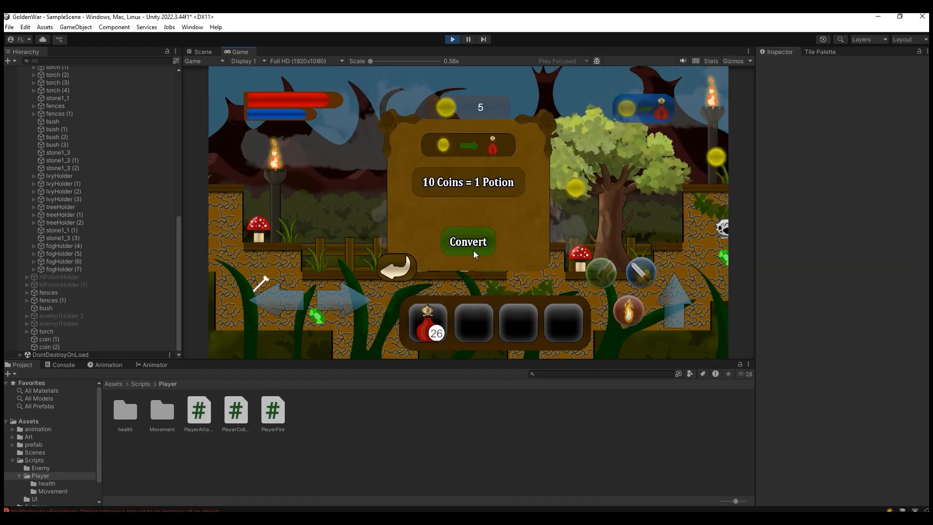
left_click(474, 249)
left_click(634, 115)
left_click(470, 249)
left_click(637, 113)
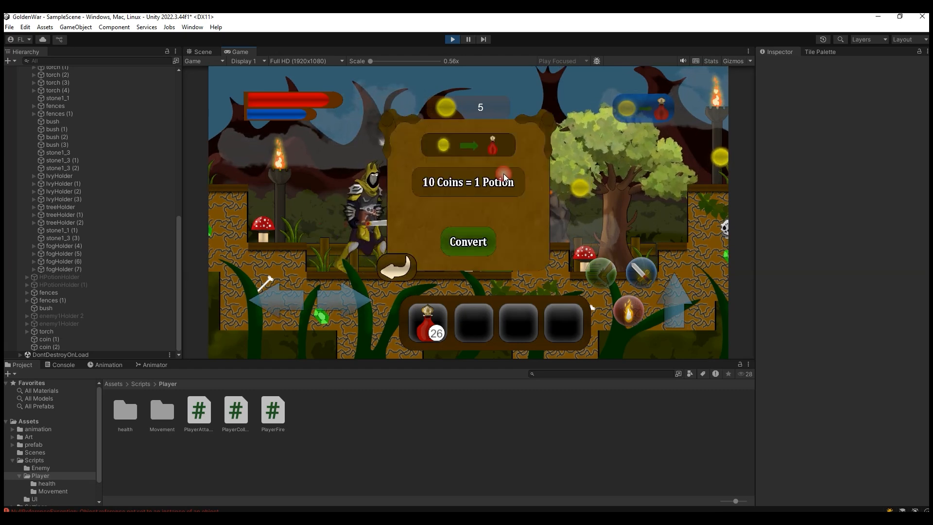
left_click(466, 240)
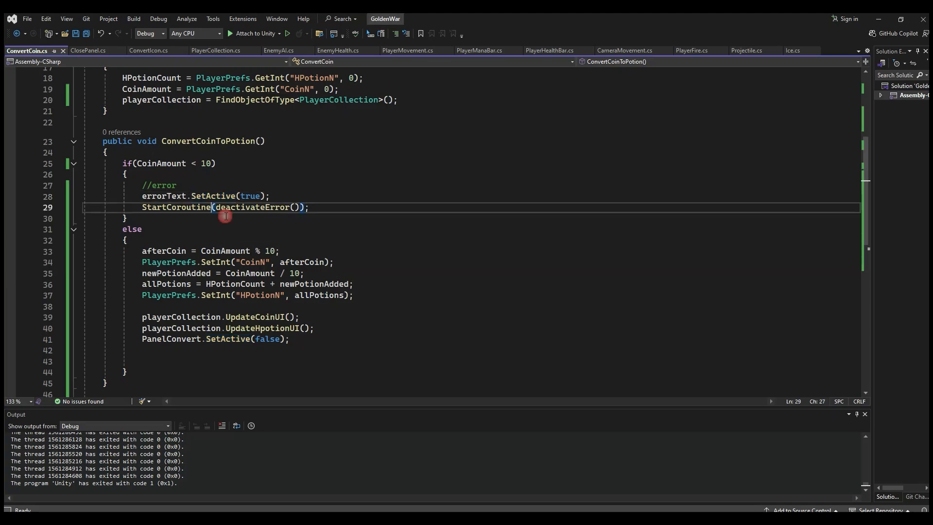
Step: Switch to Visual Studio and review how the Start method of ConvertCoin.cs reads HPotionCount and CoinAmount from PlayerPrefs
scroll(226, 216, "up", 5)
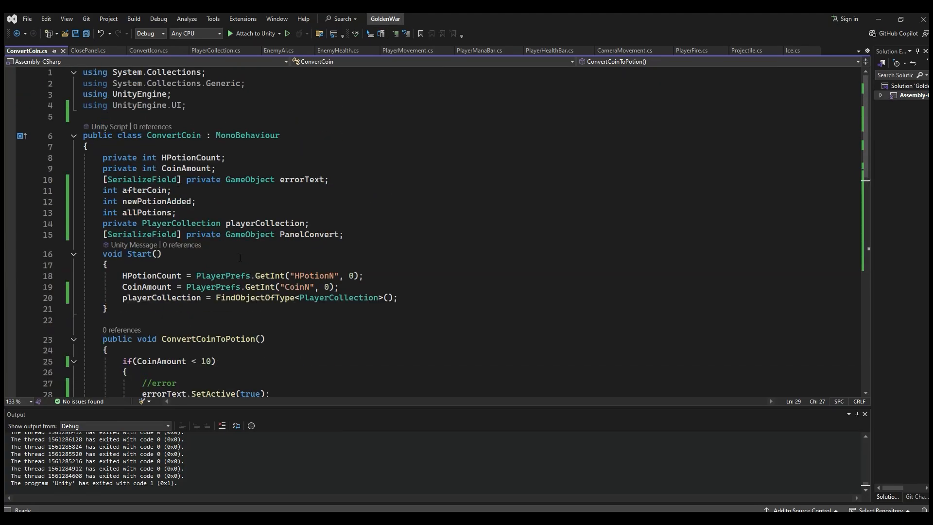
left_click(266, 275)
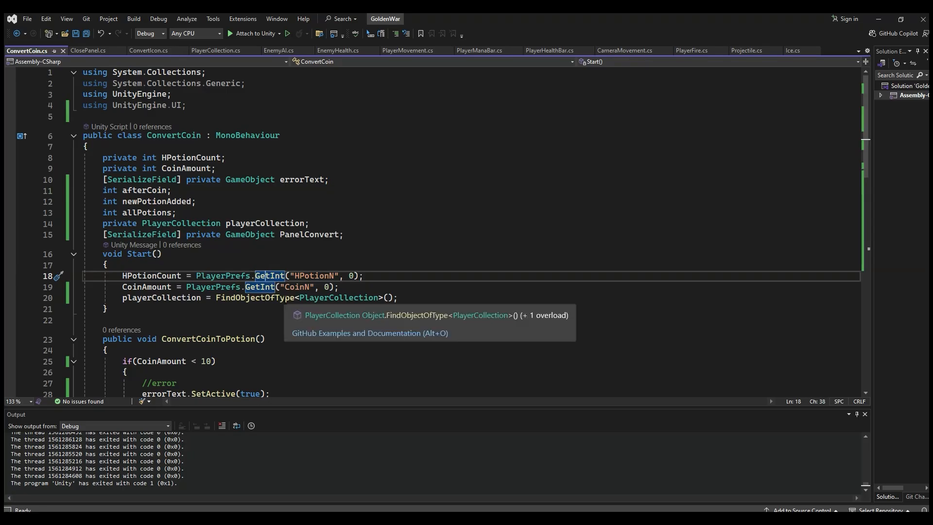
left_click(138, 253)
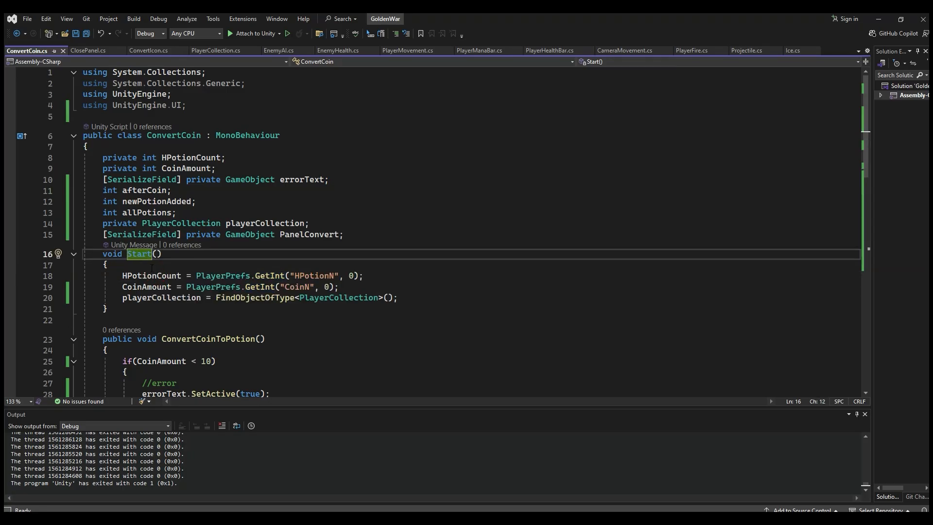
left_click(213, 312)
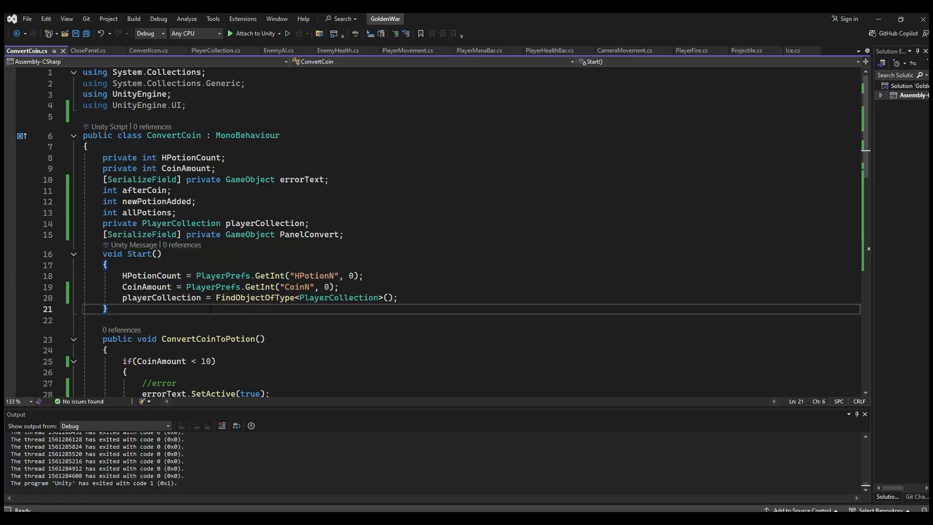
left_click(133, 253)
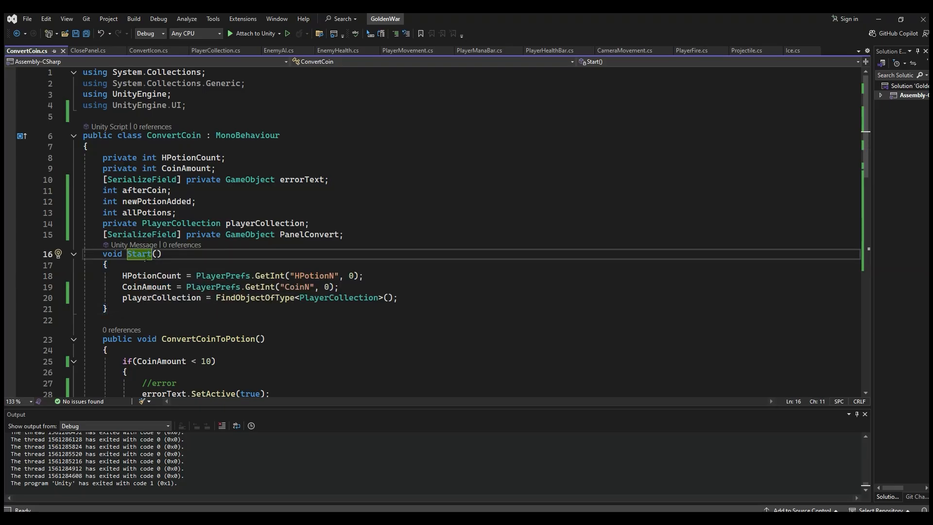
left_click(163, 286)
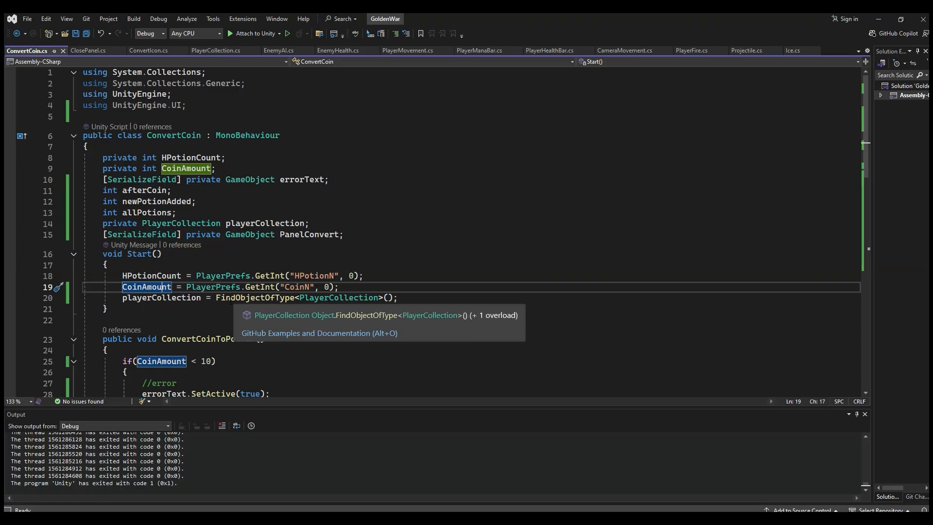
Step: Copy CoinAmount = PlayerPrefs.GetInt("CoinN", 0); from Start to the beginning of ConvertCoinToPotion, before the if statement, and save the script
scroll(313, 273, "down", 3)
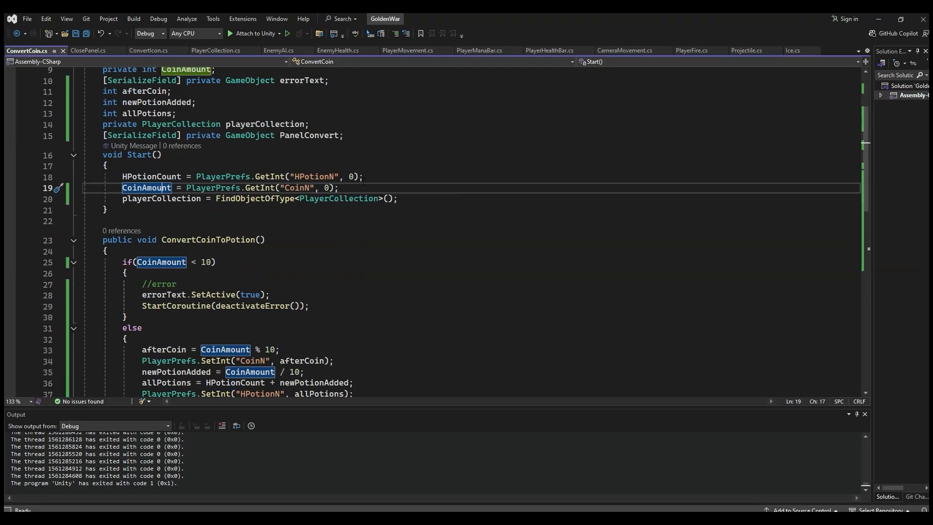
left_click_drag(348, 188, 207, 187)
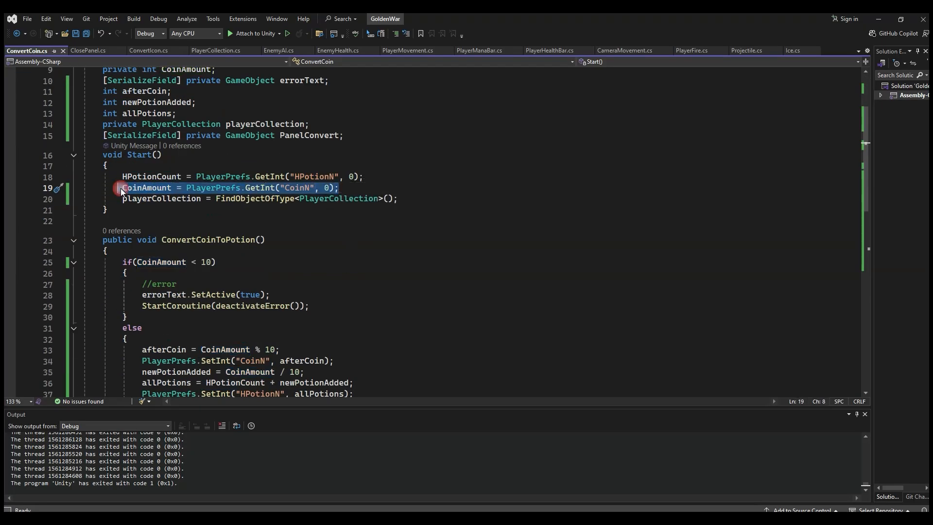
left_click(168, 253)
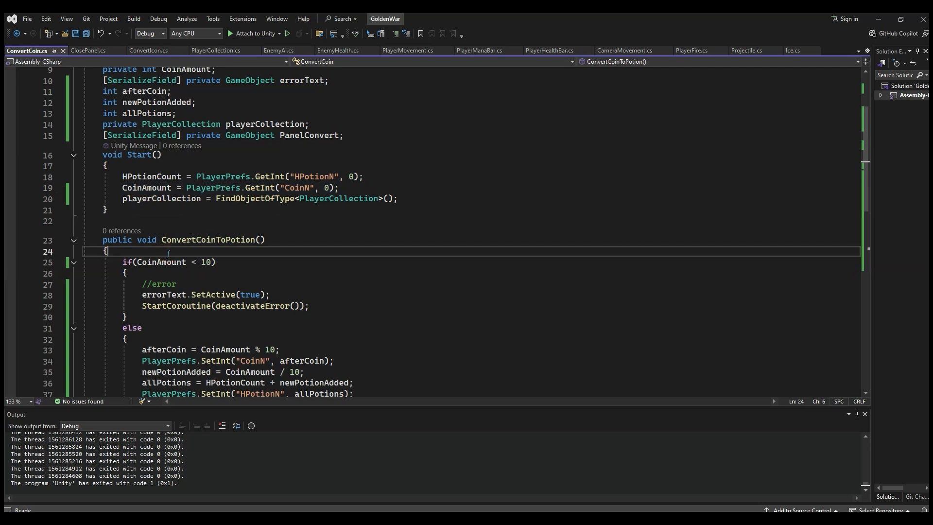
key("Return")
type("CoinAmount = PlayerPrefs.GetInt(\"CoinN\", 0);")
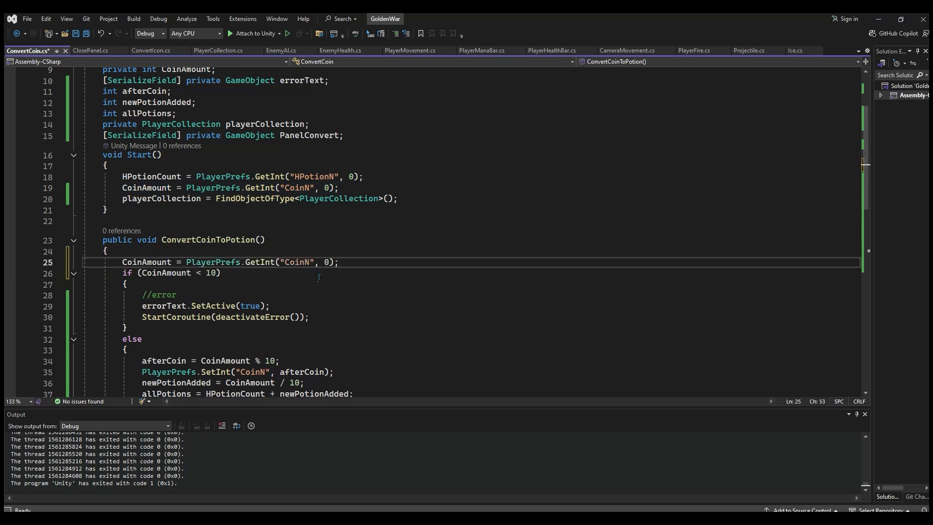
left_click(261, 262)
left_click(162, 262)
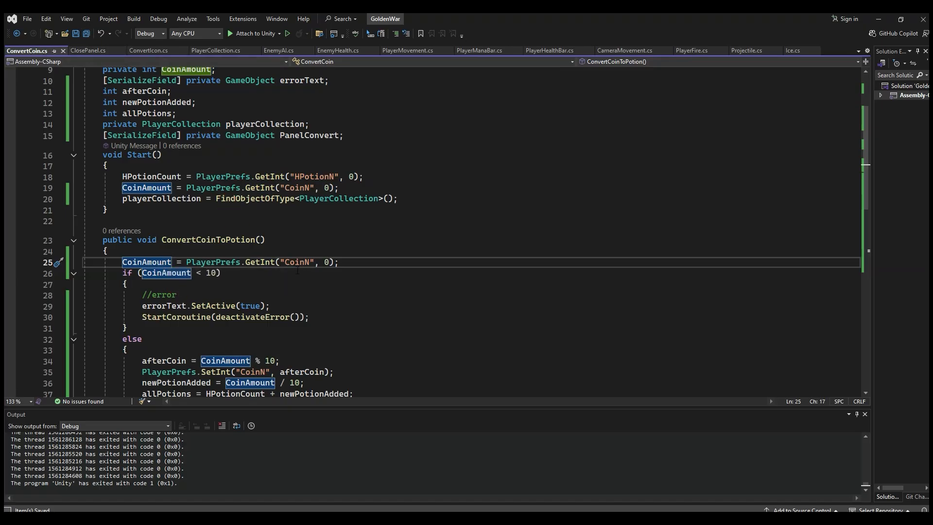
left_click(245, 262)
left_click(258, 263)
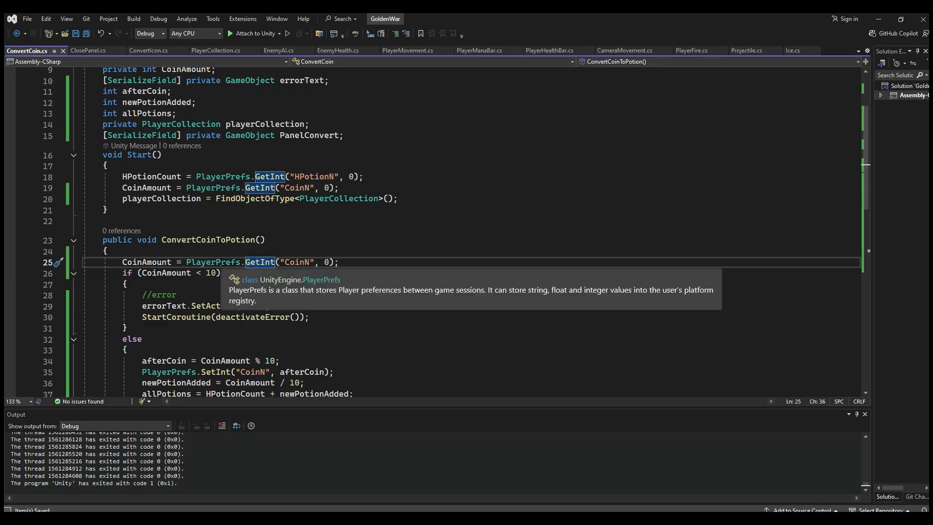
left_click(220, 263)
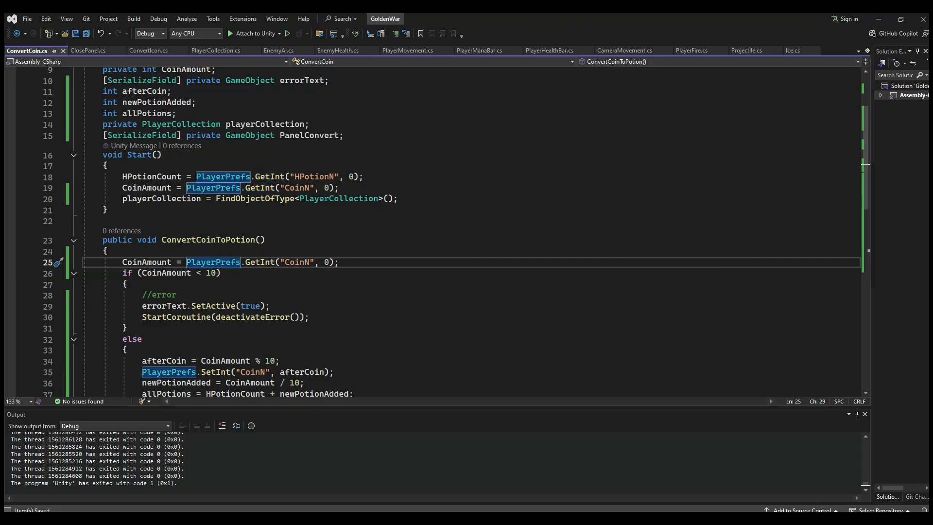
Step: Switch to Unity, run the game, try a conversion with fewer than 10 coins, and close the conversion panel
mouse_move(296, 518)
mouse_move(277, 490)
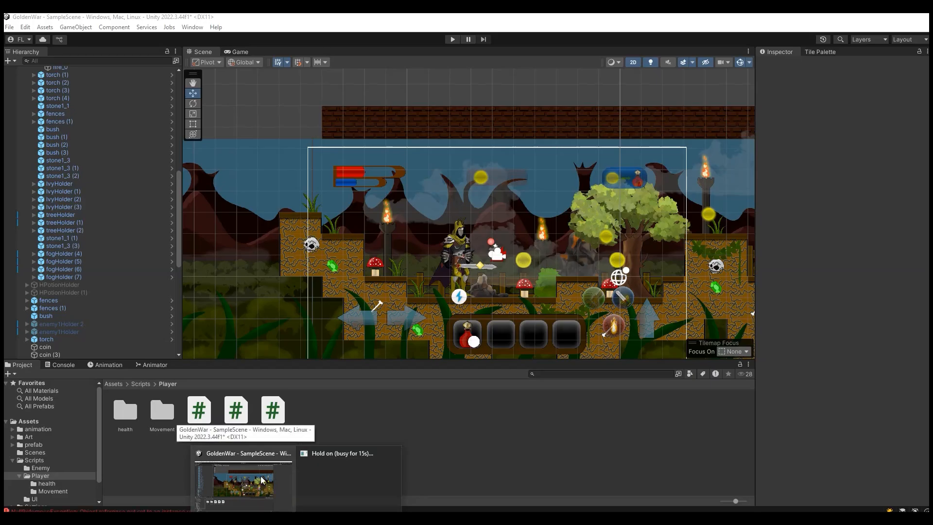
left_click(261, 480)
left_click(452, 40)
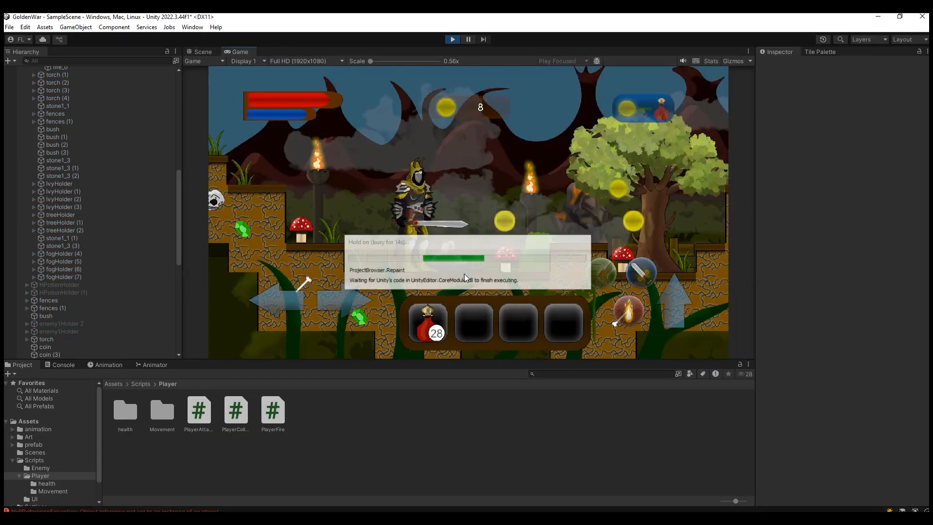
left_click(634, 106)
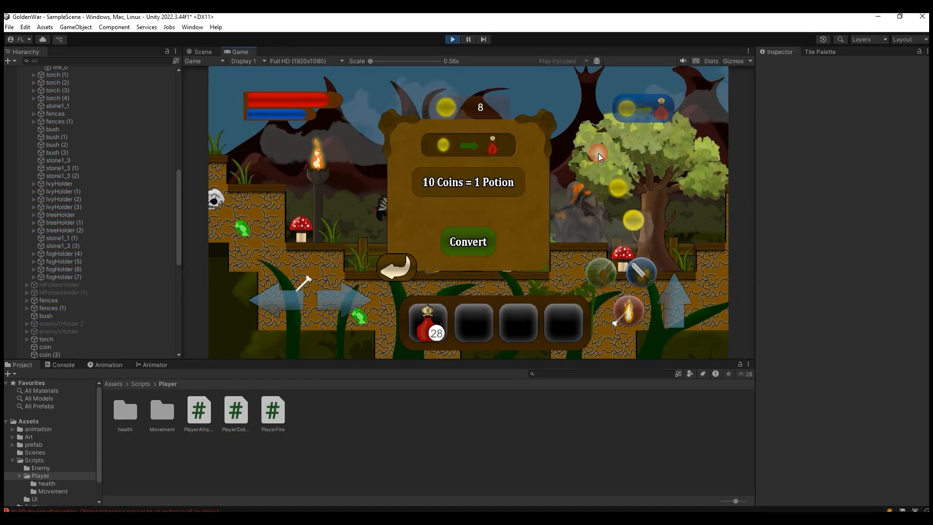
left_click(475, 243)
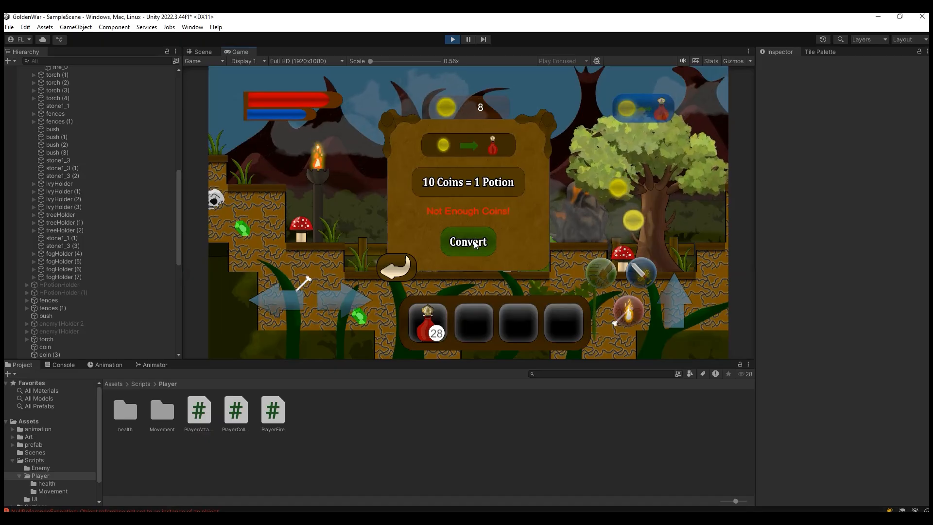
left_click(406, 261)
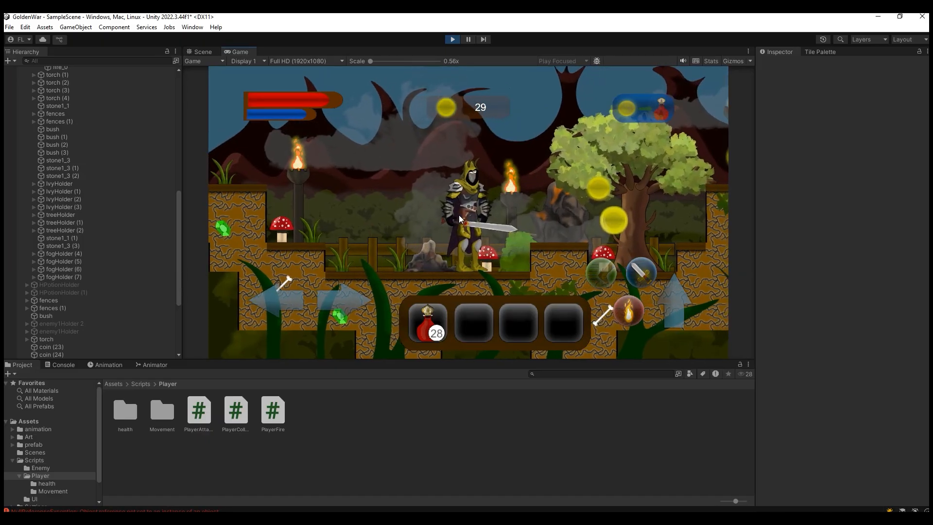
Step: Collect coins with the character, convert them into potions, retry with the remaining coins, and close the panel
key("a")
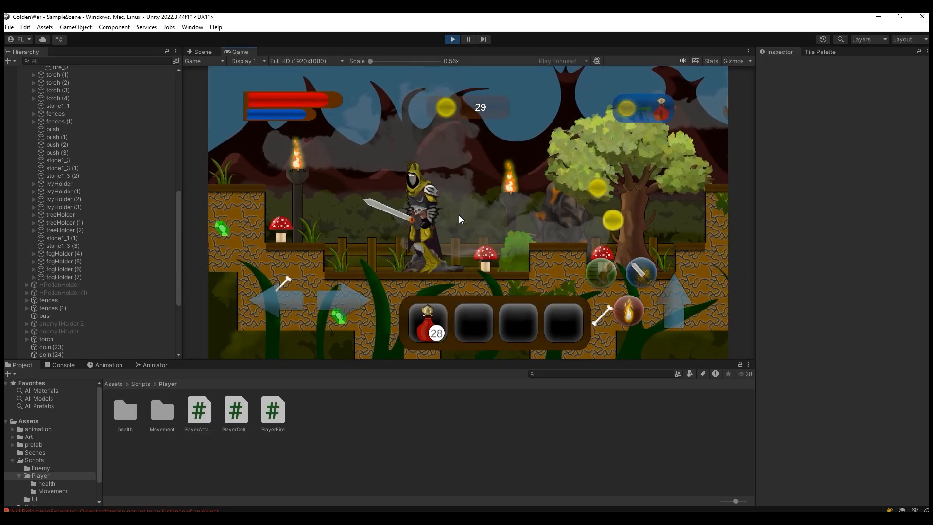
key("d")
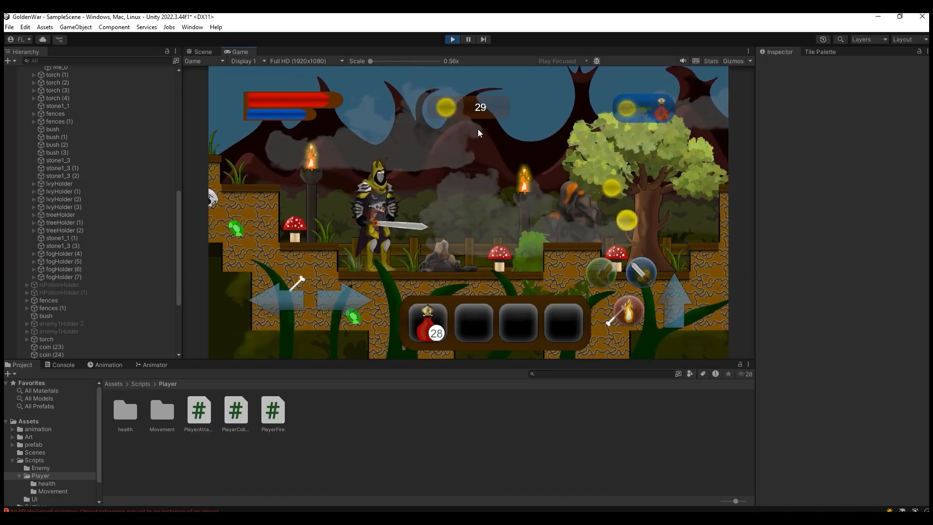
left_click(624, 110)
left_click(470, 240)
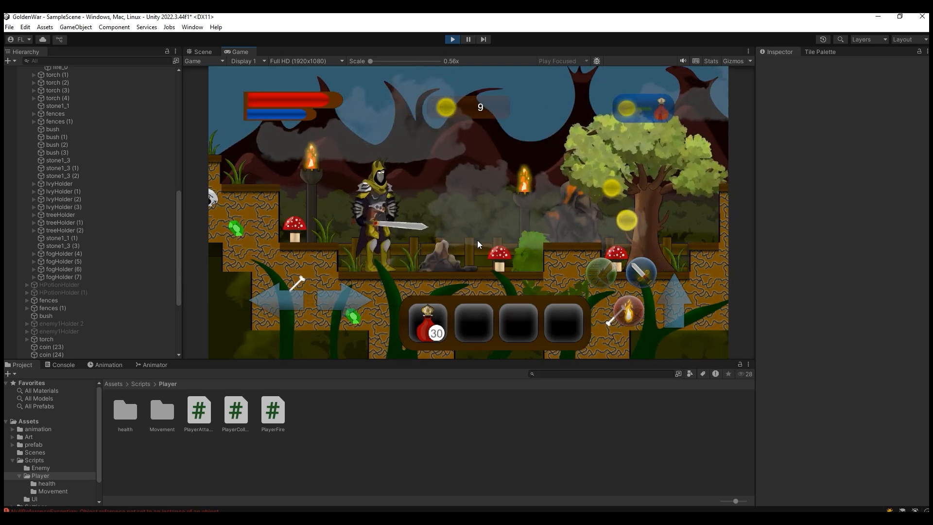
left_click(627, 109)
left_click(465, 240)
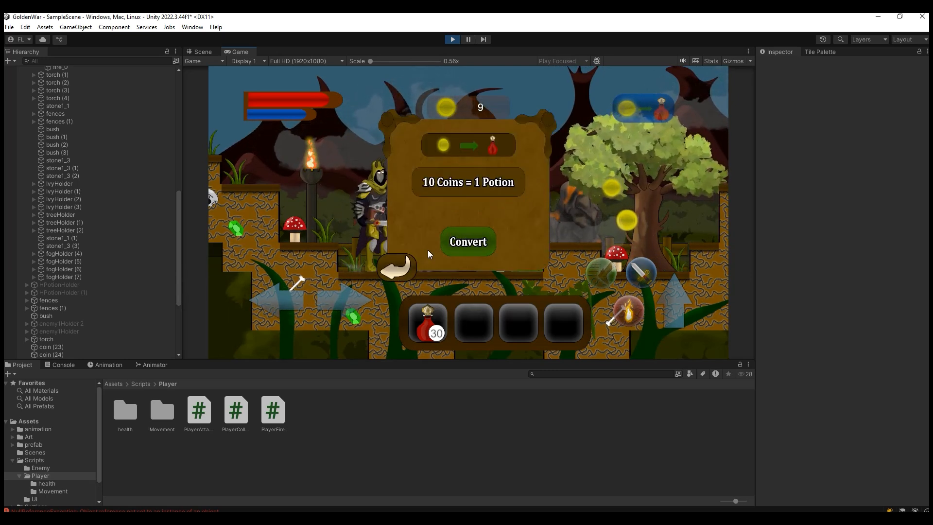
left_click(401, 265)
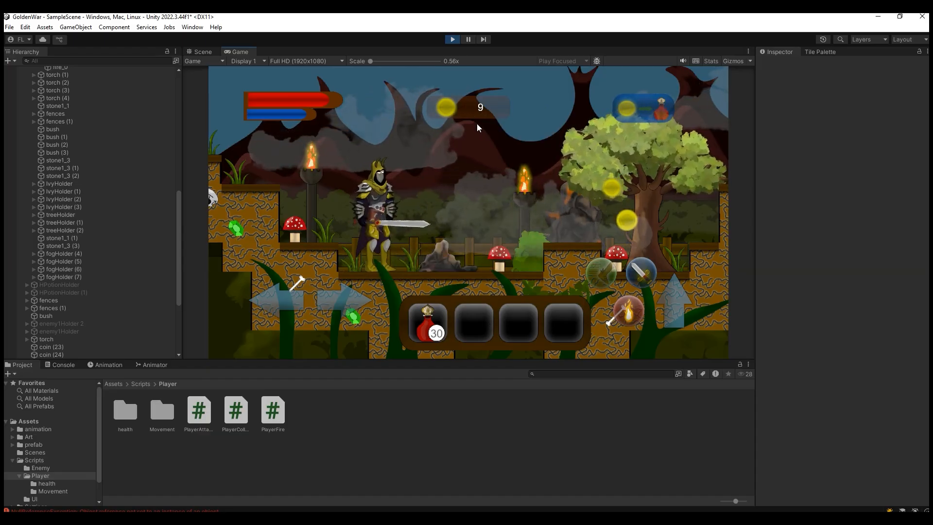
Step: Collect more coins, convert them into potions again, and move the character around to compare the coin and potion counters
key("d")
key("space")
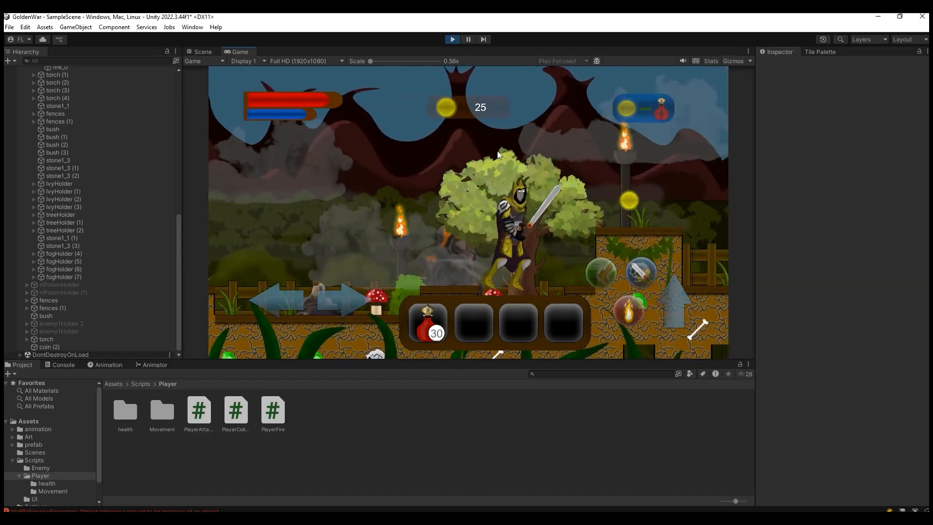
key("a")
key("space")
key("d")
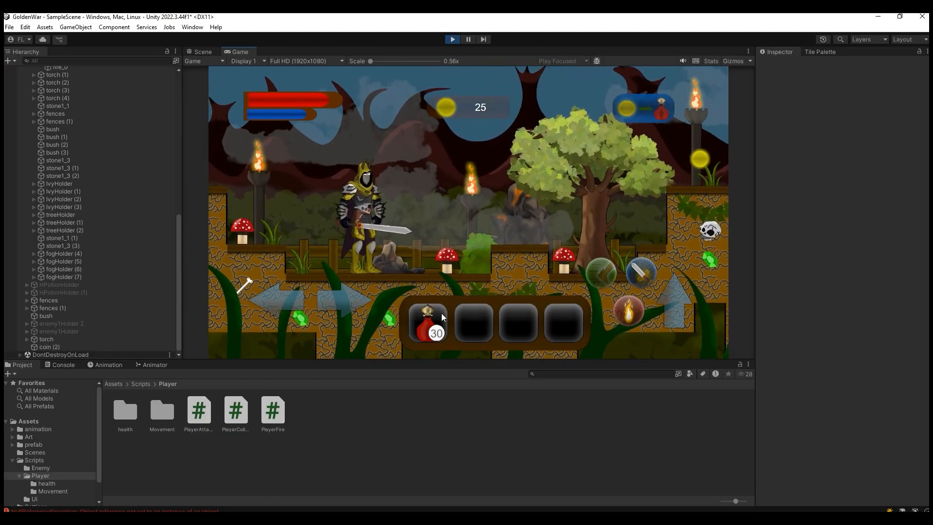
left_click(643, 111)
left_click(483, 241)
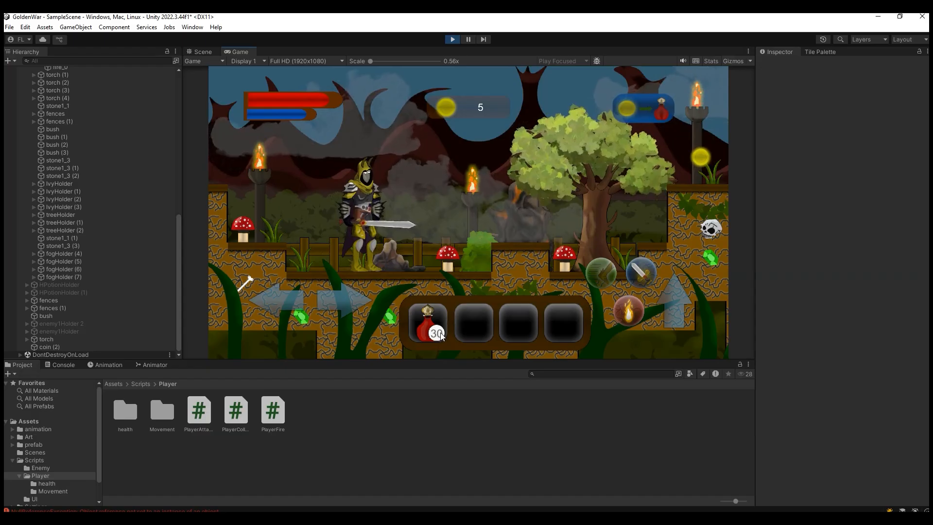
key("a")
key("d")
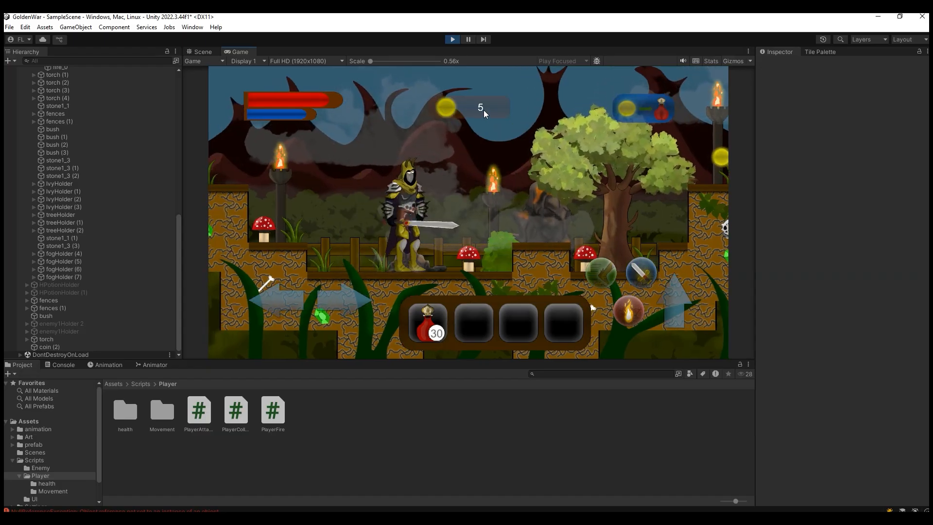
key("space")
key("a")
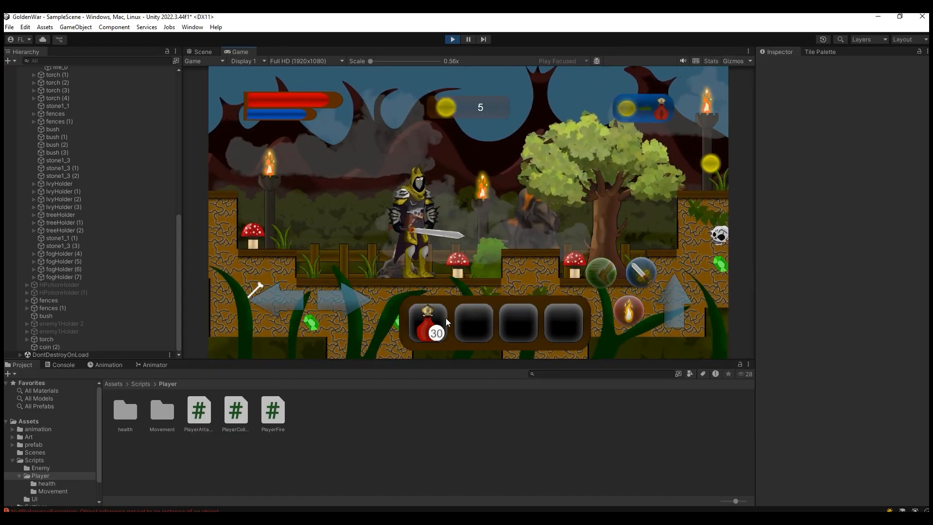
Step: Restart play mode and check the CoinN and HPotionN PlayerPrefs reads in the Start method in Visual Studio
left_click(454, 39)
left_click(453, 39)
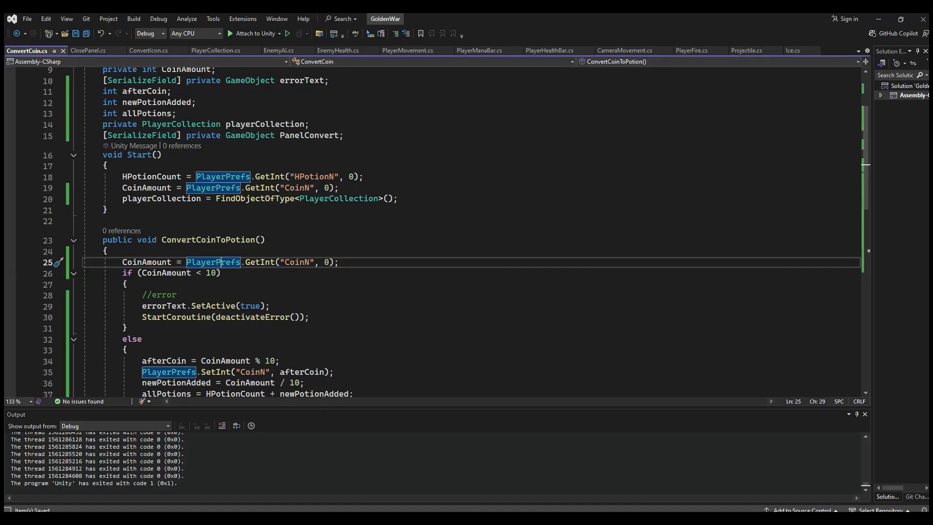
left_click(286, 188)
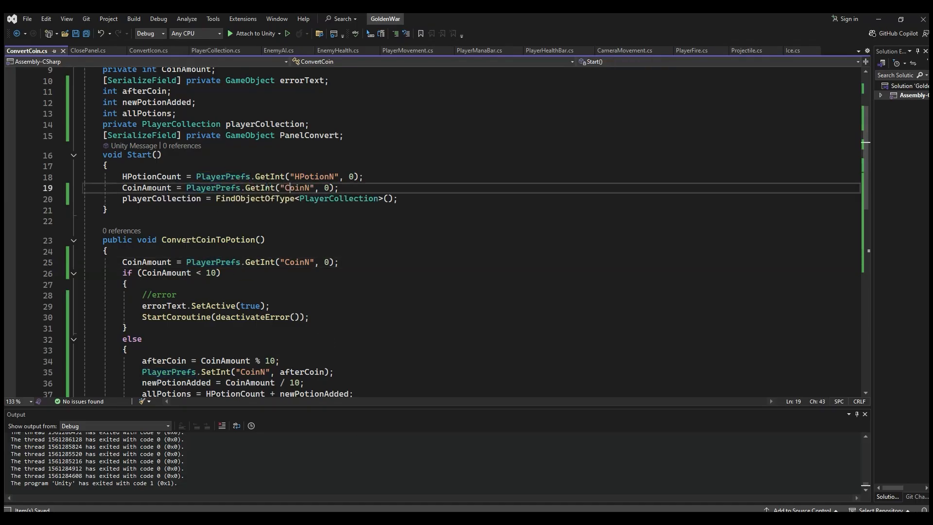
left_click(274, 177)
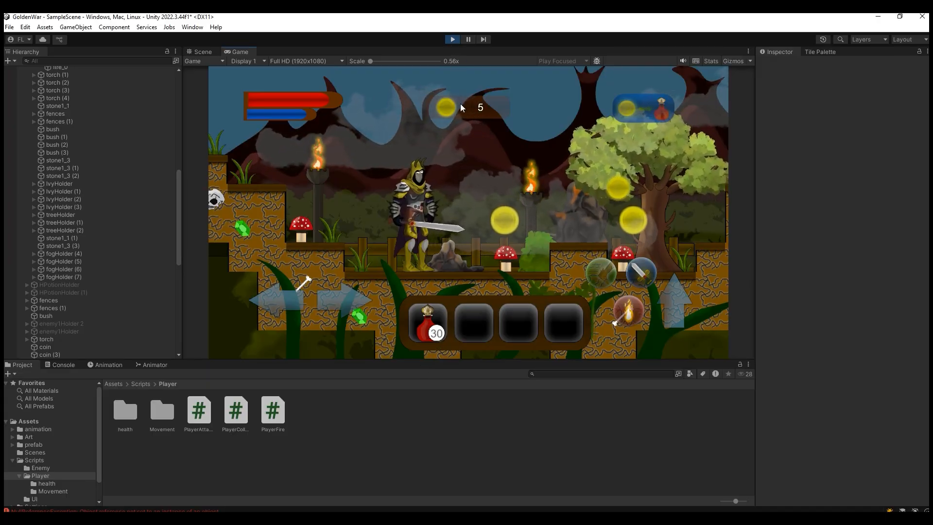
Step: Stop play mode and add HPotionCount = PlayerPrefs.GetInt("HPotionN", 0); below the CoinAmount read in the ConvertCoinToPotion method
left_click(452, 39)
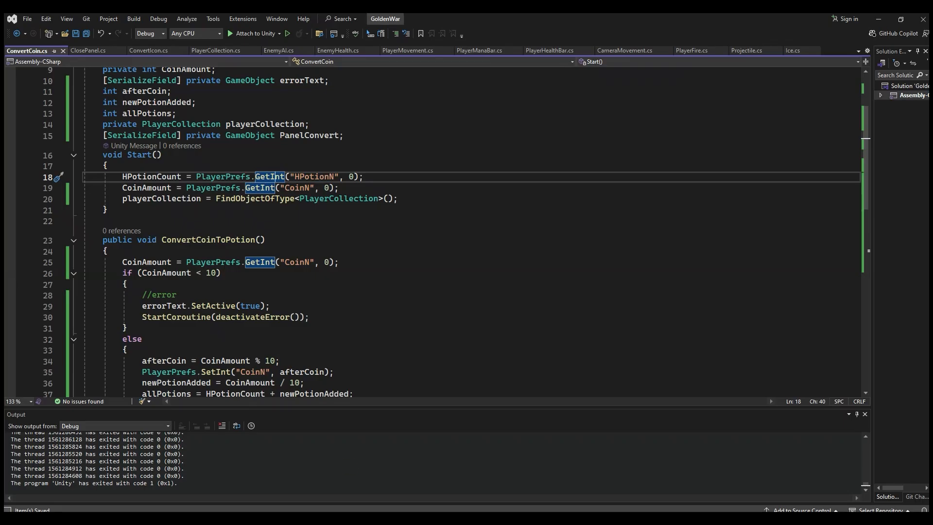
left_click_drag(339, 187, 123, 188)
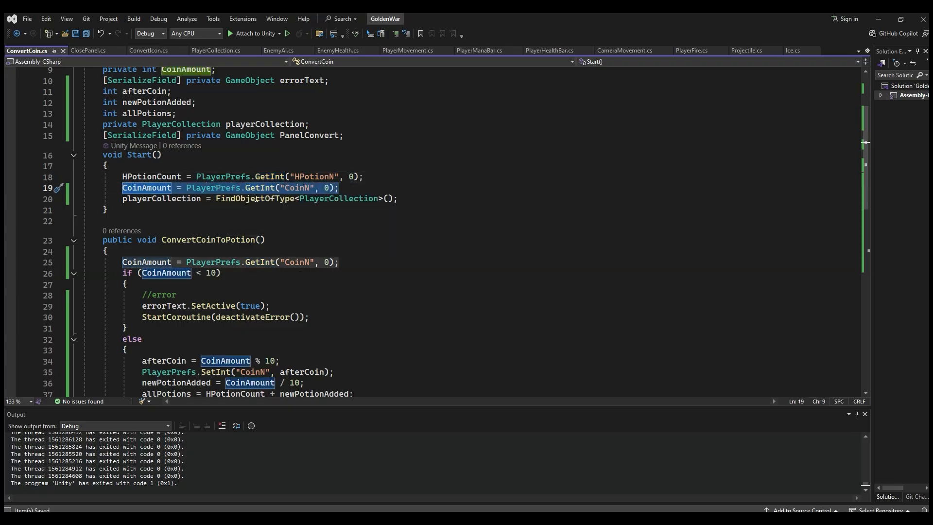
left_click(261, 188)
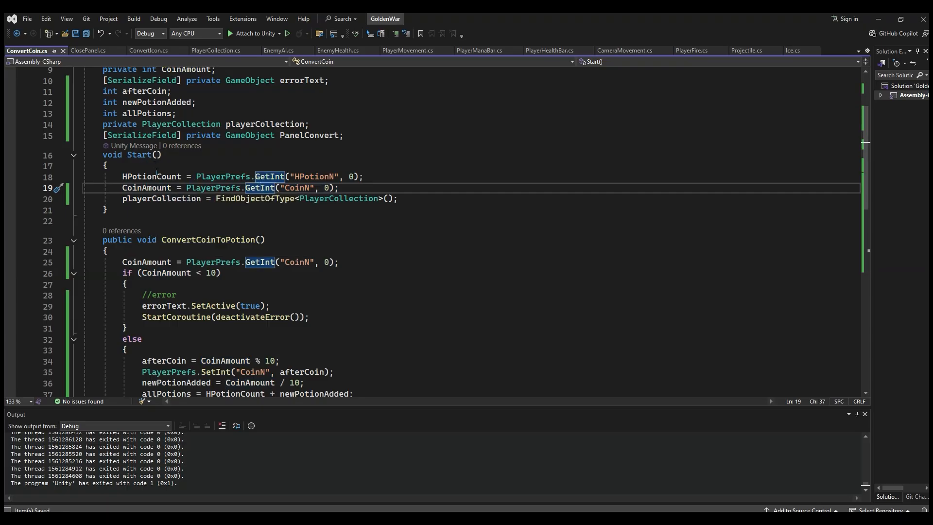
left_click(287, 262)
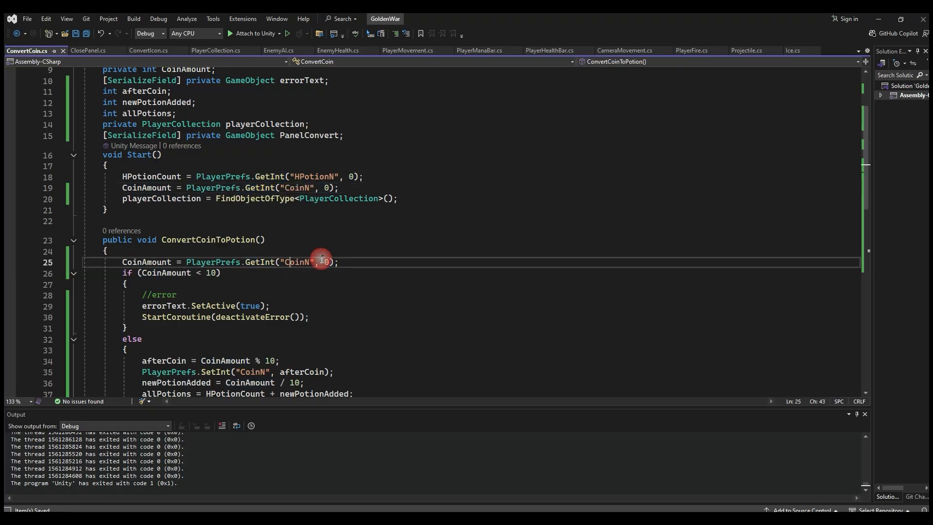
key("Return")
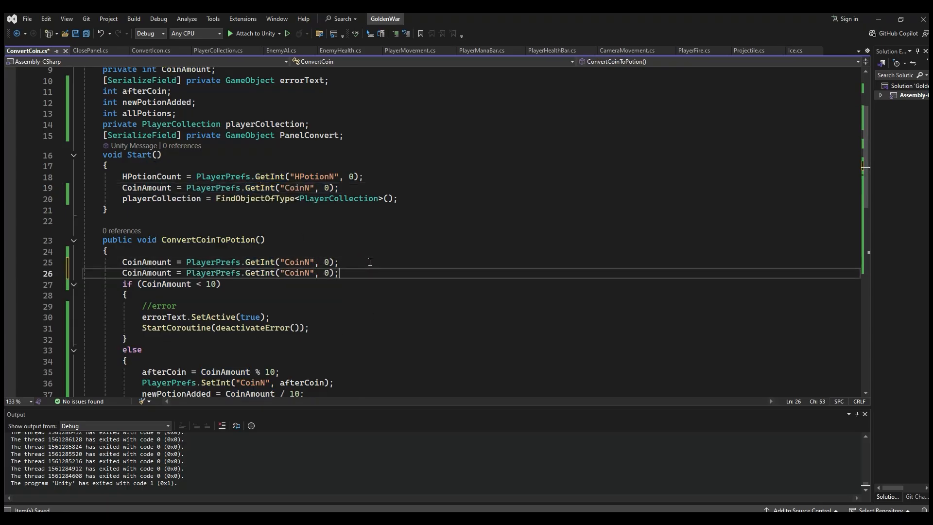
left_click(152, 272)
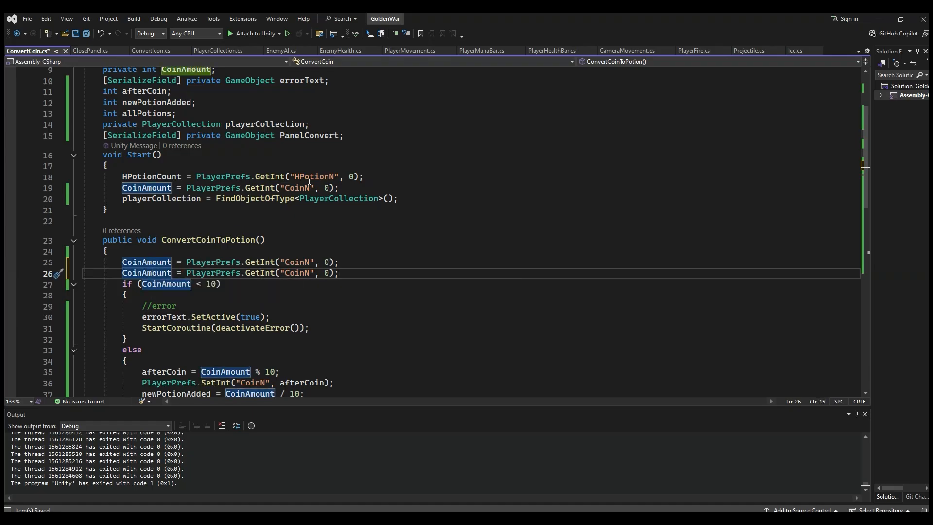
left_click_drag(376, 176, 103, 178)
key("ctrl+c")
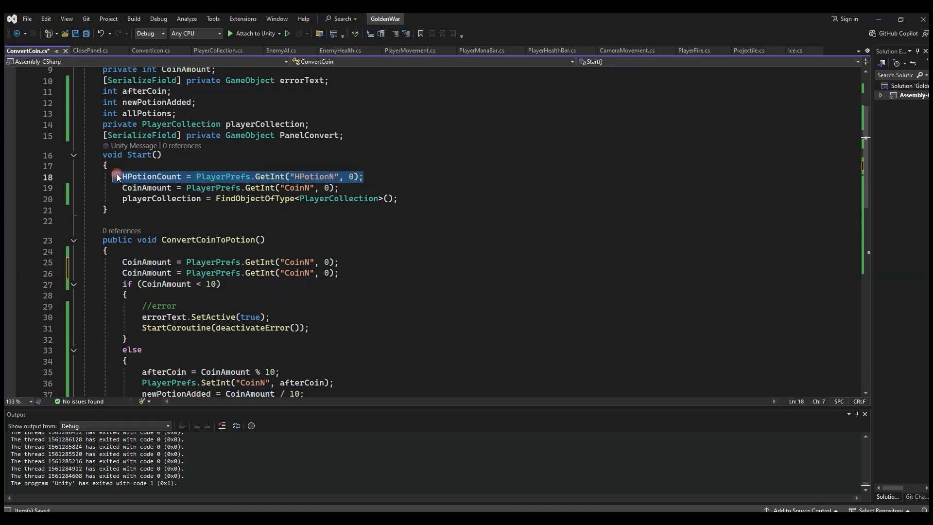
left_click_drag(345, 273, 118, 272)
key("ctrl+v")
Step: Save the ConvertCoin script and review the potion calculation and UI update calls in the else branch
scroll(269, 317, "down", 4)
left_click(150, 230)
left_click(172, 241)
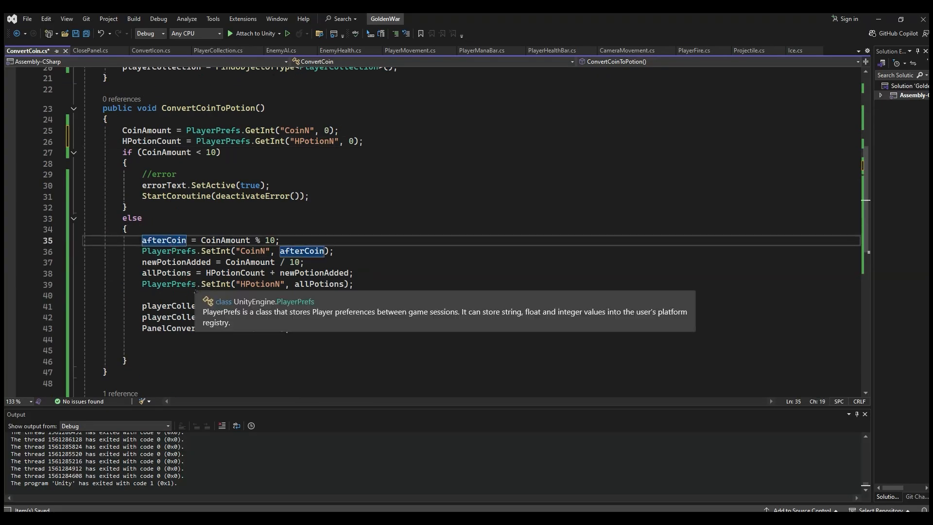
left_click(260, 142)
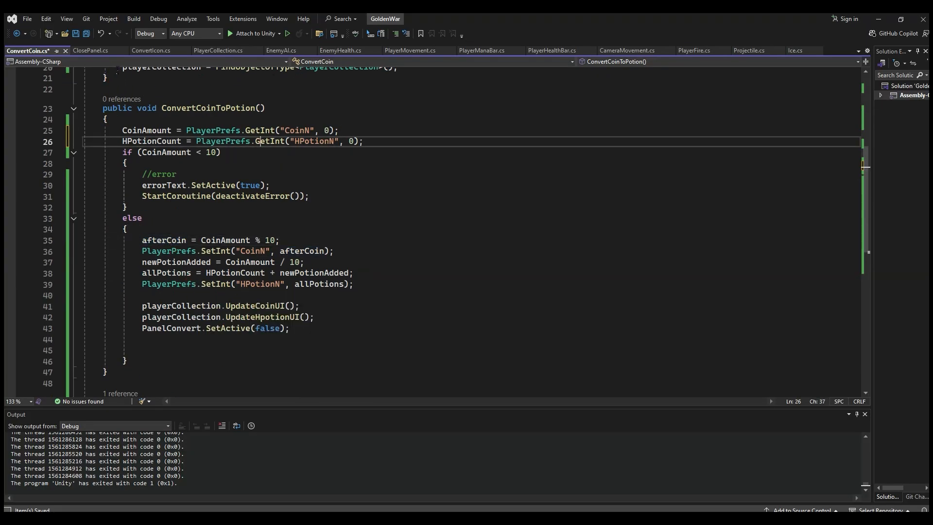
left_click(88, 34)
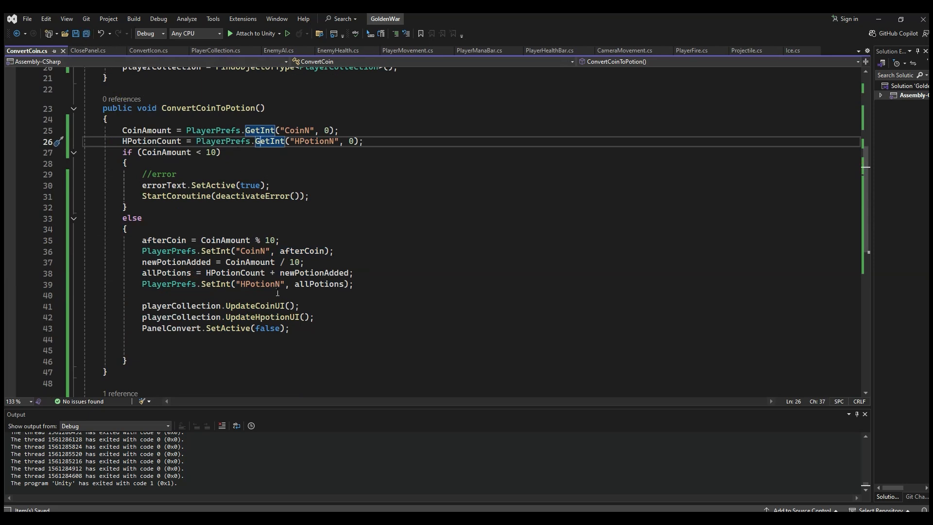
left_click(241, 318)
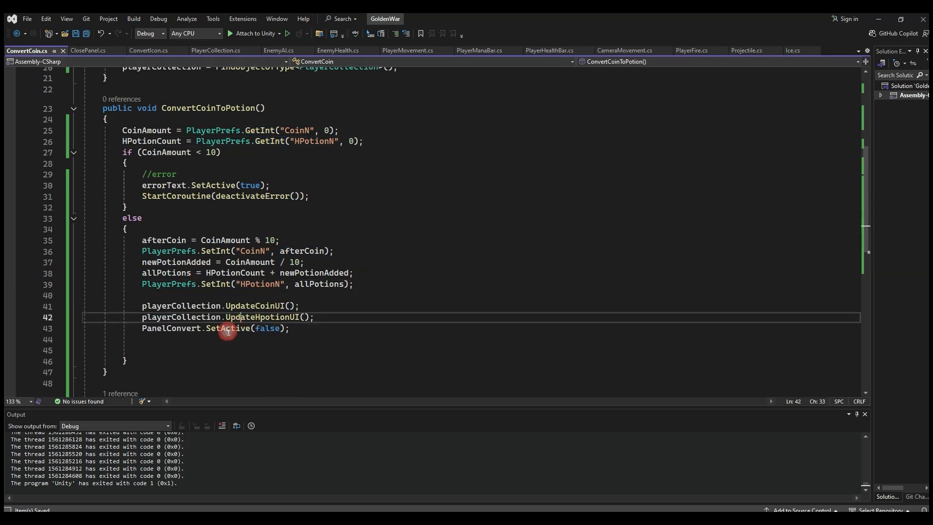
left_click(309, 141)
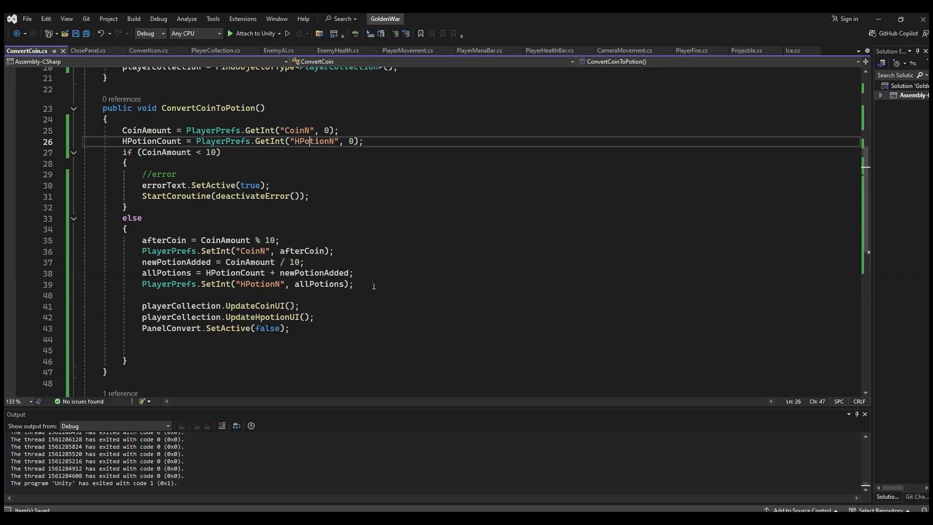
left_click(274, 234)
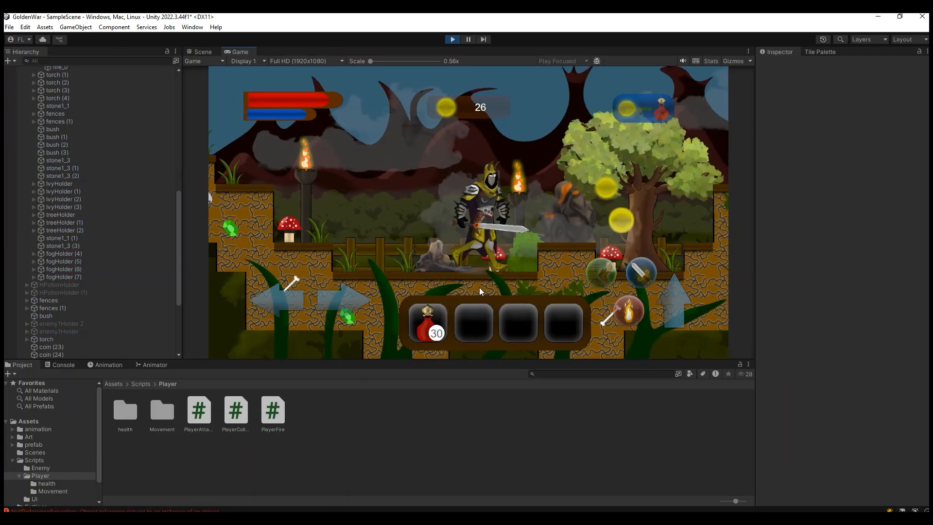
Step: In the running Unity game, move the character and convert the collected coins into health potions
key("a")
key("d")
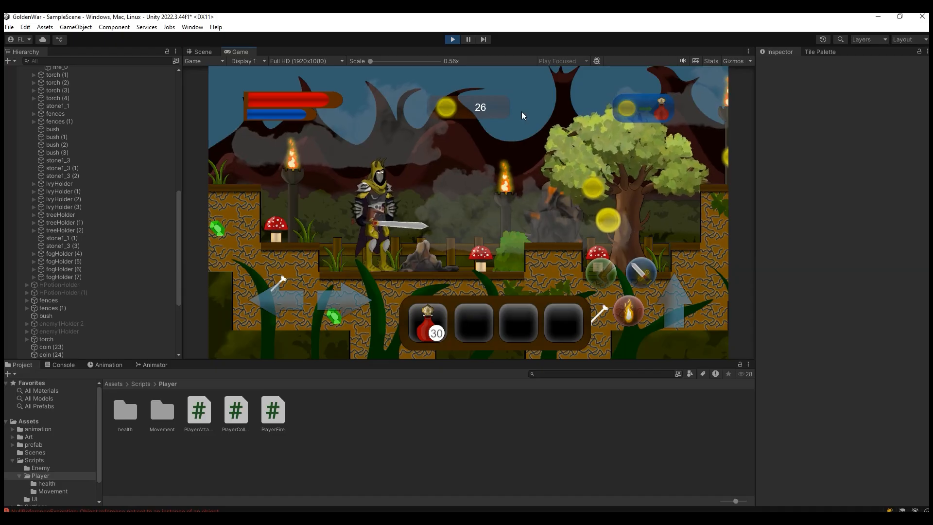
left_click(632, 109)
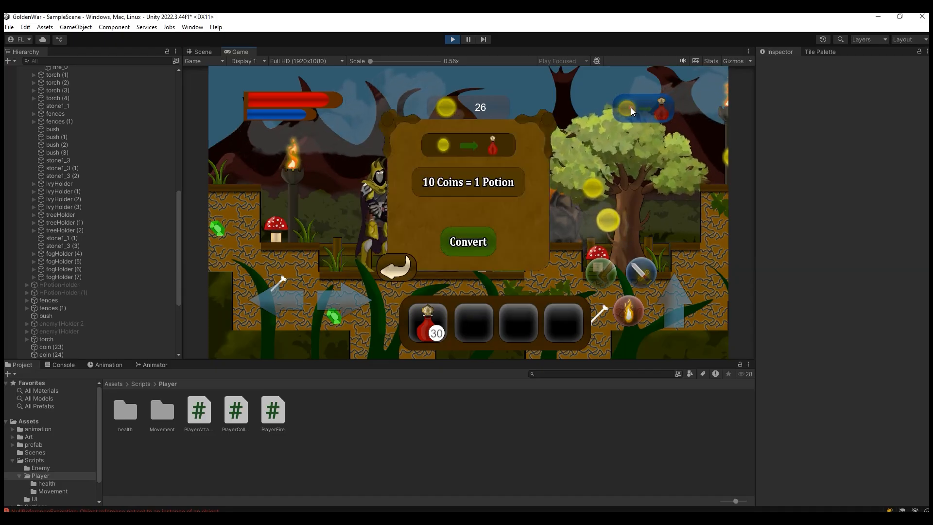
left_click(468, 241)
Step: Collect more coins with the character and convert them into health potions a second time
key("d")
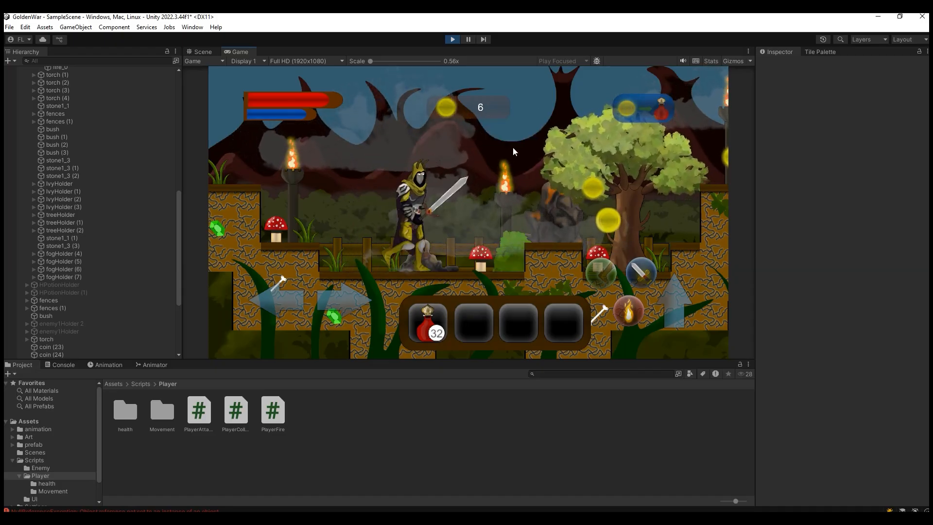
key("space")
key("space")
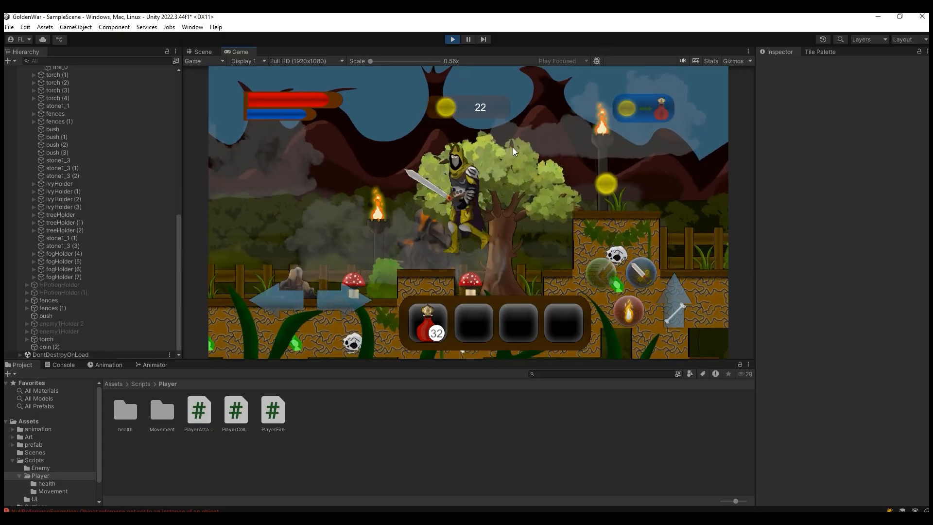
key("a")
key("d")
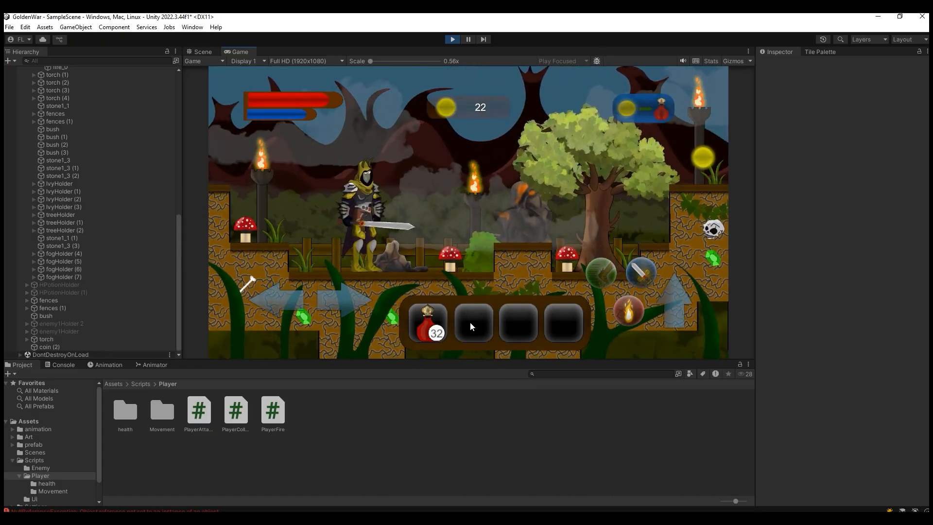
left_click(641, 108)
left_click(486, 235)
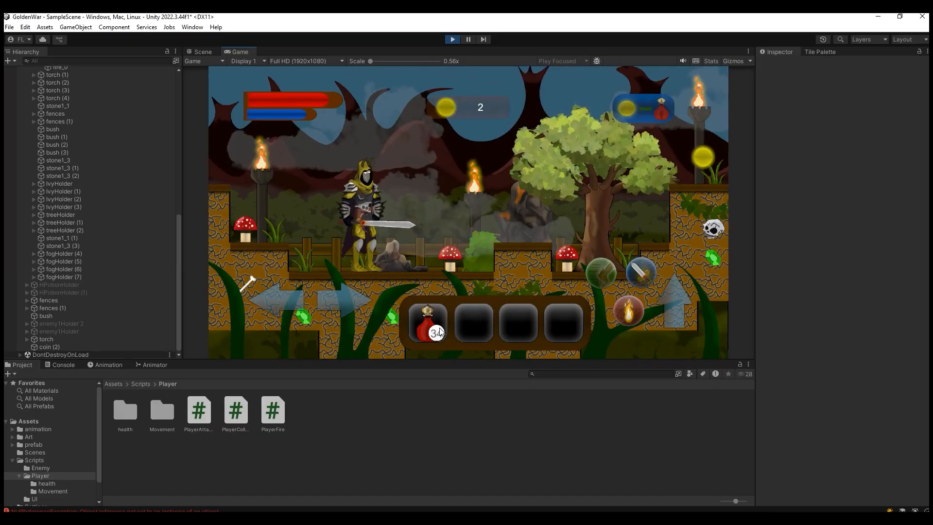
Step: Jump across the level to collect the remaining coin and move the character around while watching the counters
key("space")
key("d")
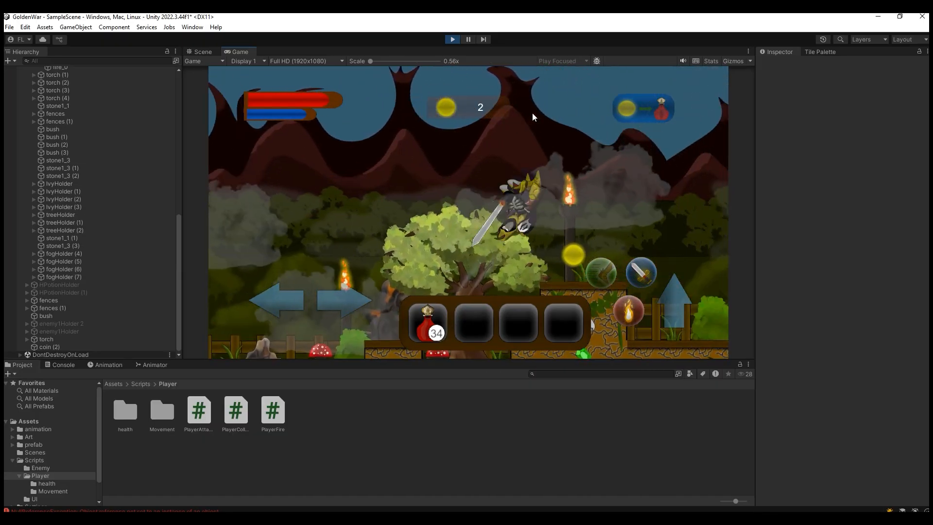
key("space")
key("a")
key("d")
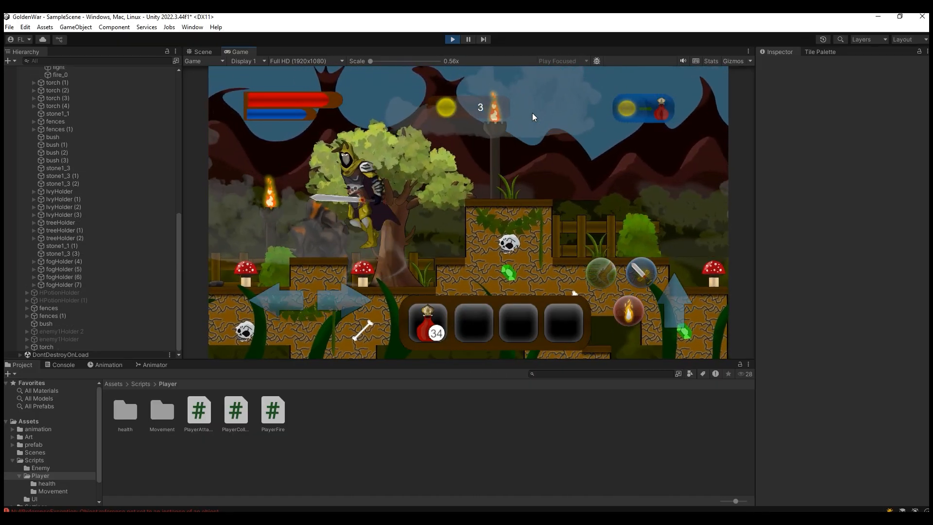
key("space")
key("space")
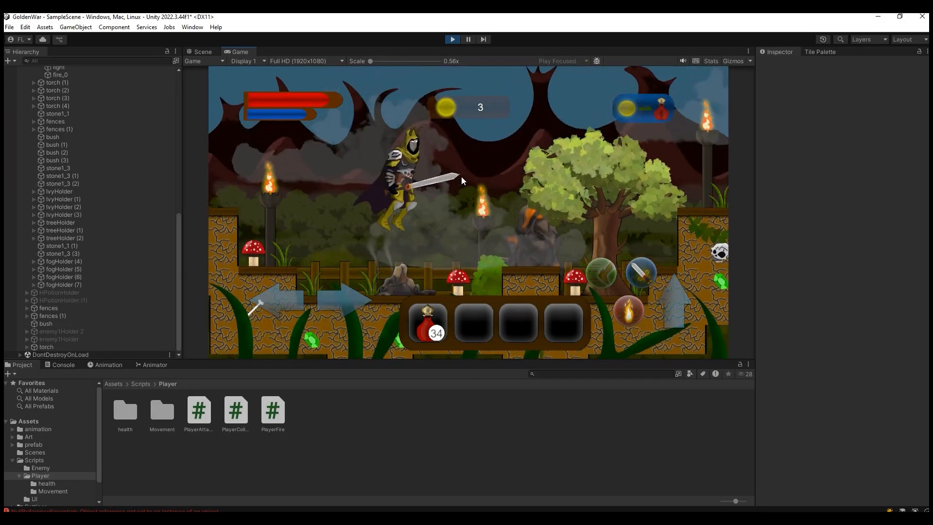
key("d")
key("a")
key("space")
key("d")
key("space")
key("space")
key("a")
key("space")
key("space")
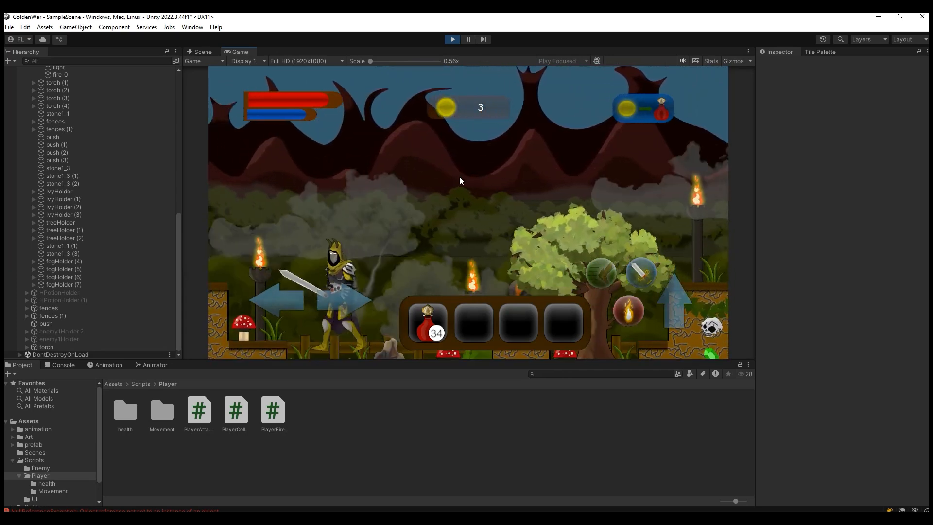
Step: Use three health potions from the inventory while moving the character, checking the potion counter
key("d")
left_click(443, 314)
key("d")
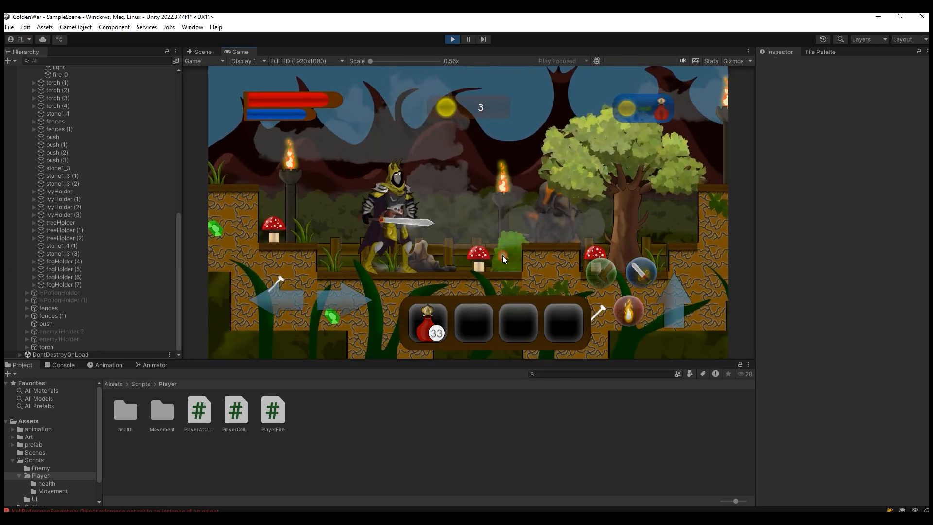
left_click(441, 313)
key("a")
key("d")
left_click(441, 314)
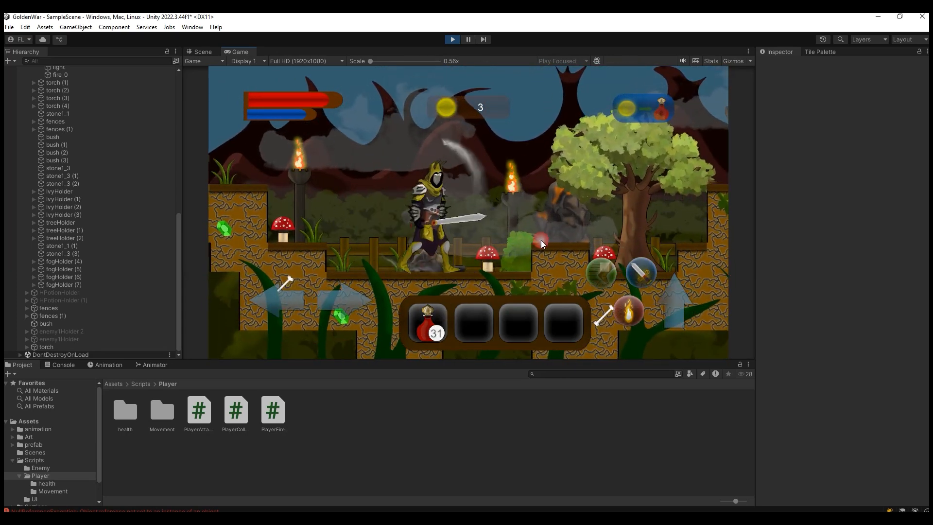
key("space")
key("a")
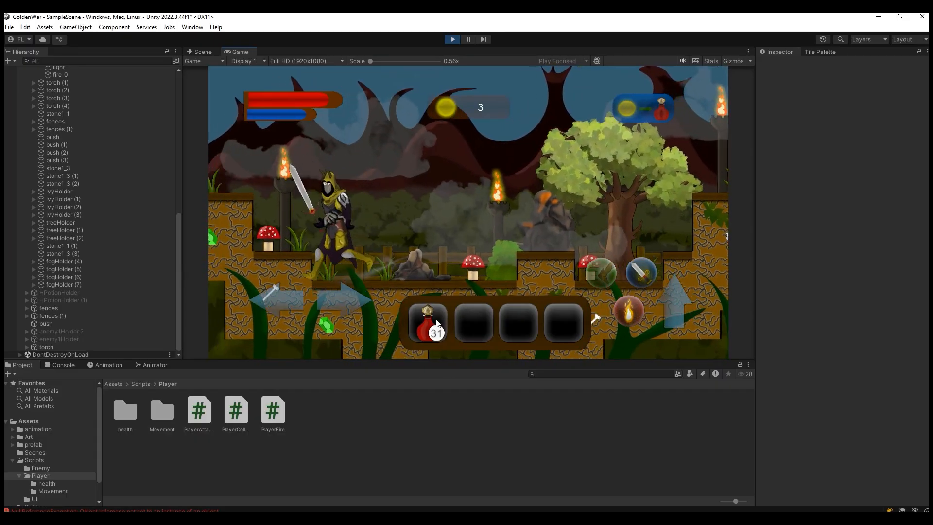
key("d")
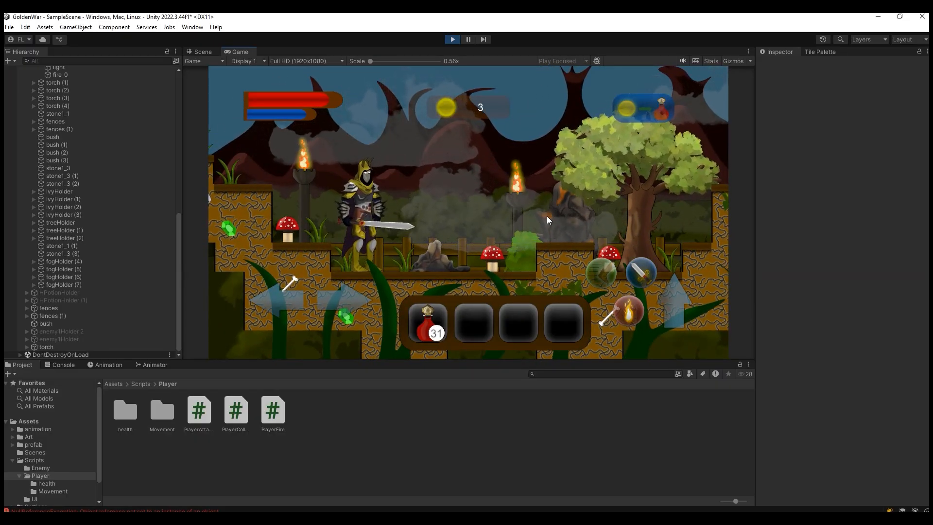
key("d")
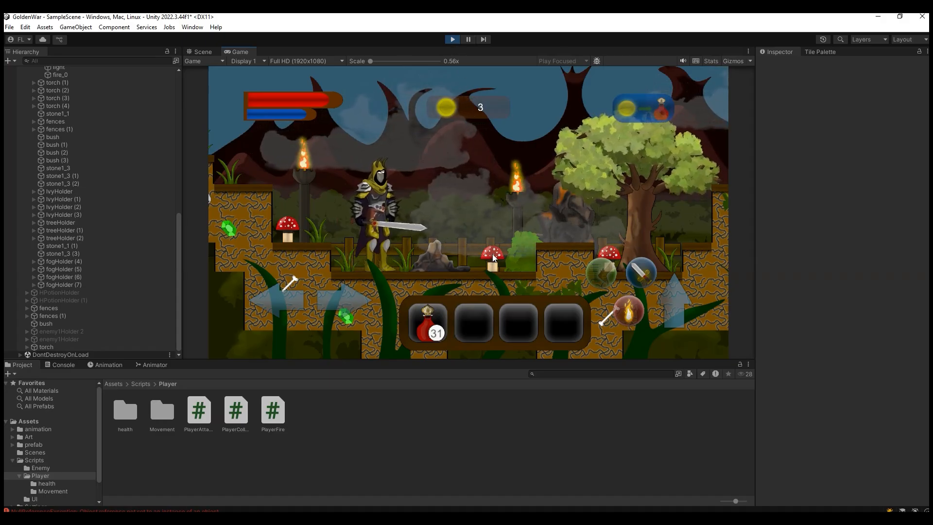
Step: Restart play mode, collect coins with the character, and convert them into health potions
left_click(451, 41)
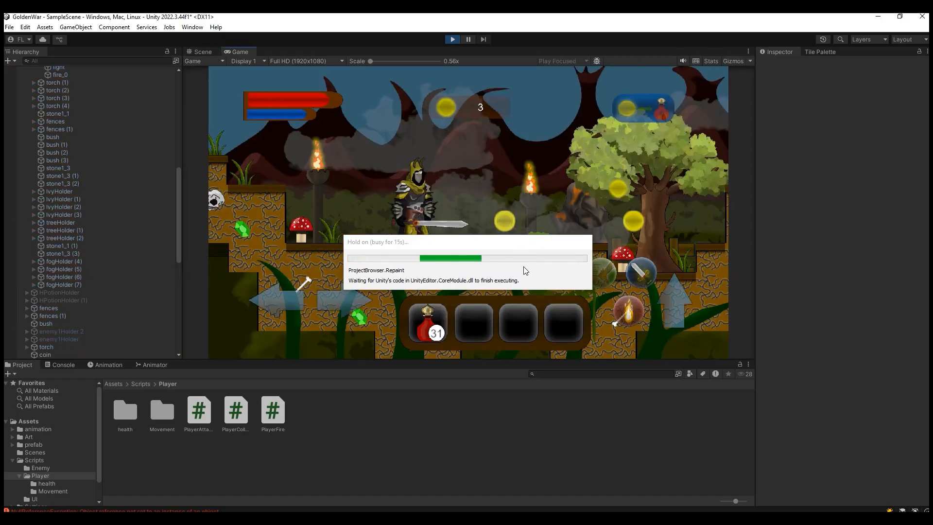
key("d")
key("a")
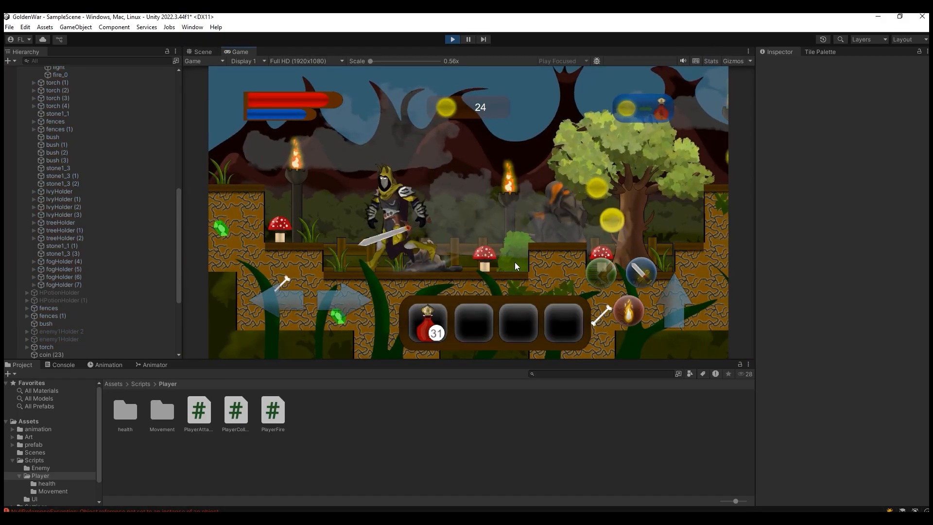
left_click(630, 115)
left_click(491, 243)
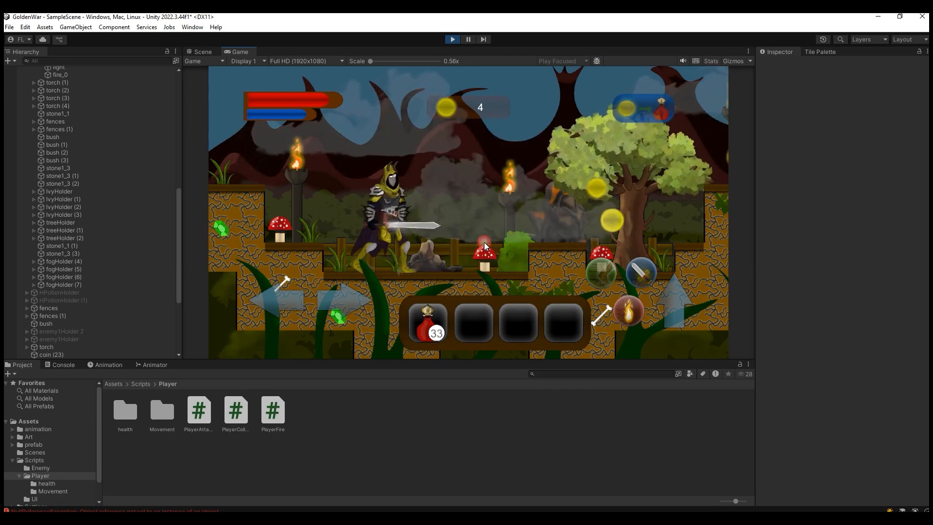
Step: Use three health potions from the inventory and collect more coins around the tree
left_click(438, 319)
left_click(439, 318)
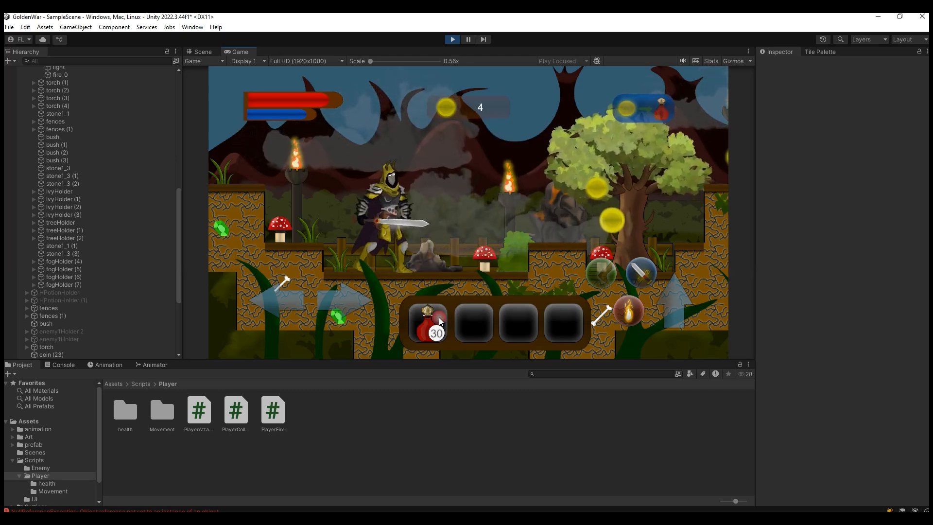
key("d")
key("space")
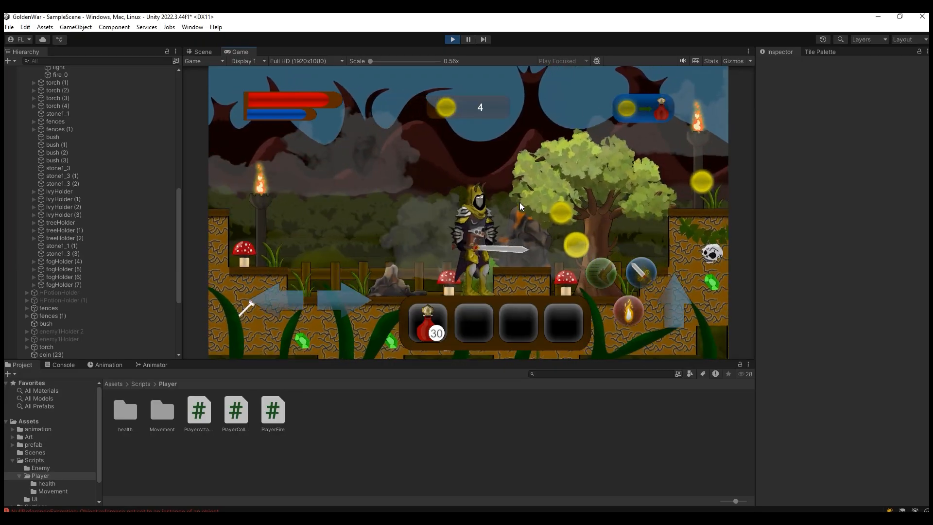
key("space")
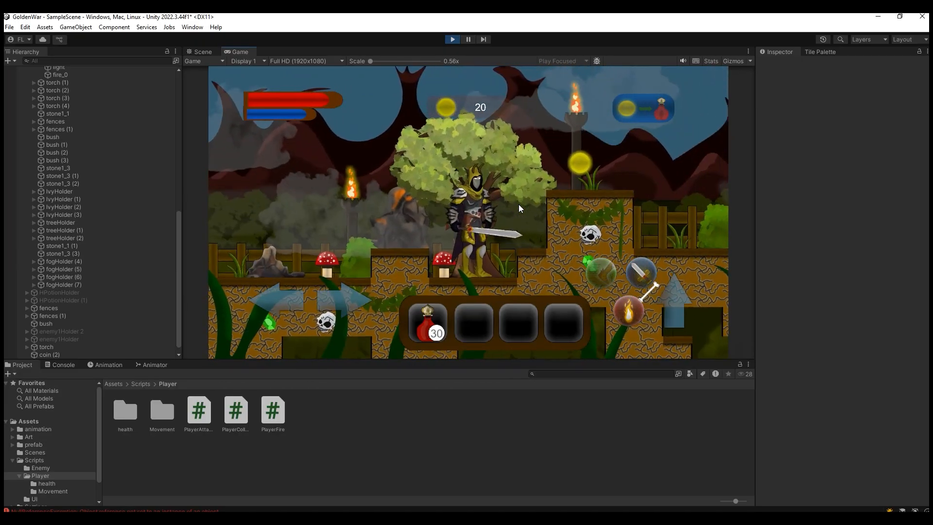
Step: Convert the newly collected coins into health potions and keep moving the character through the level
key("a")
key("space")
left_click(631, 109)
left_click(489, 238)
key("d")
key("space")
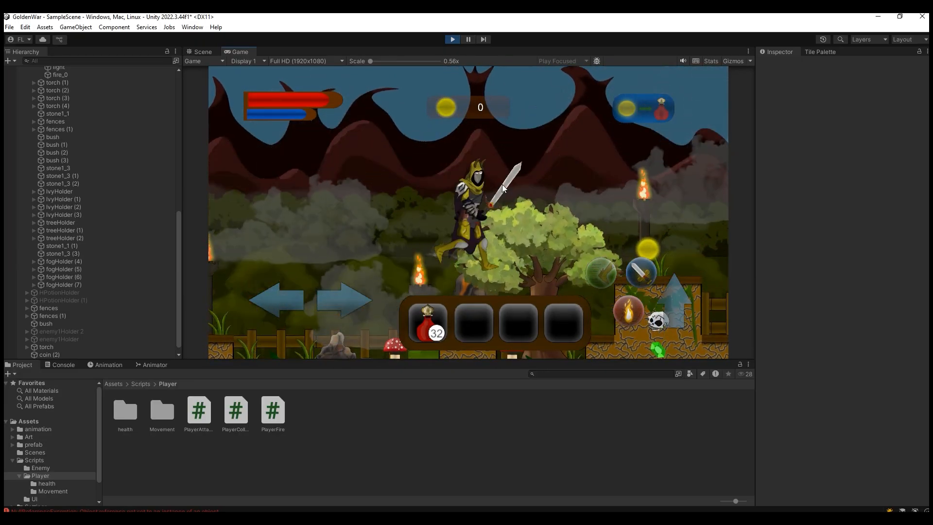